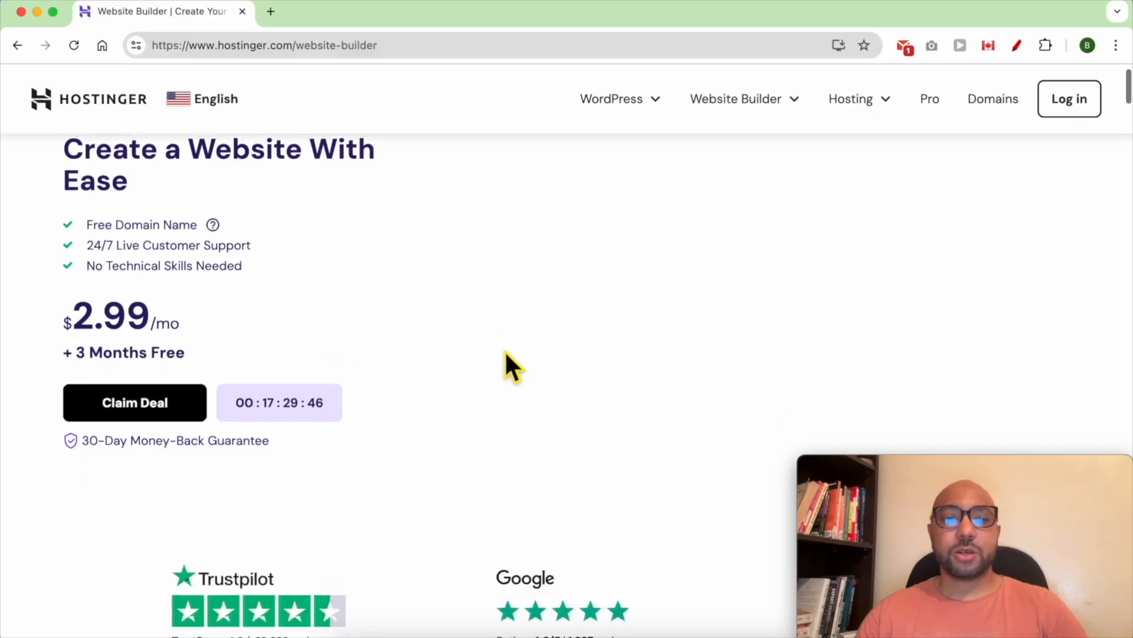
# - Compare the Premium and Business plans, reviewing Business features from Free Domain to 24/7 support
pyautogui.scroll(1, 478, 282)
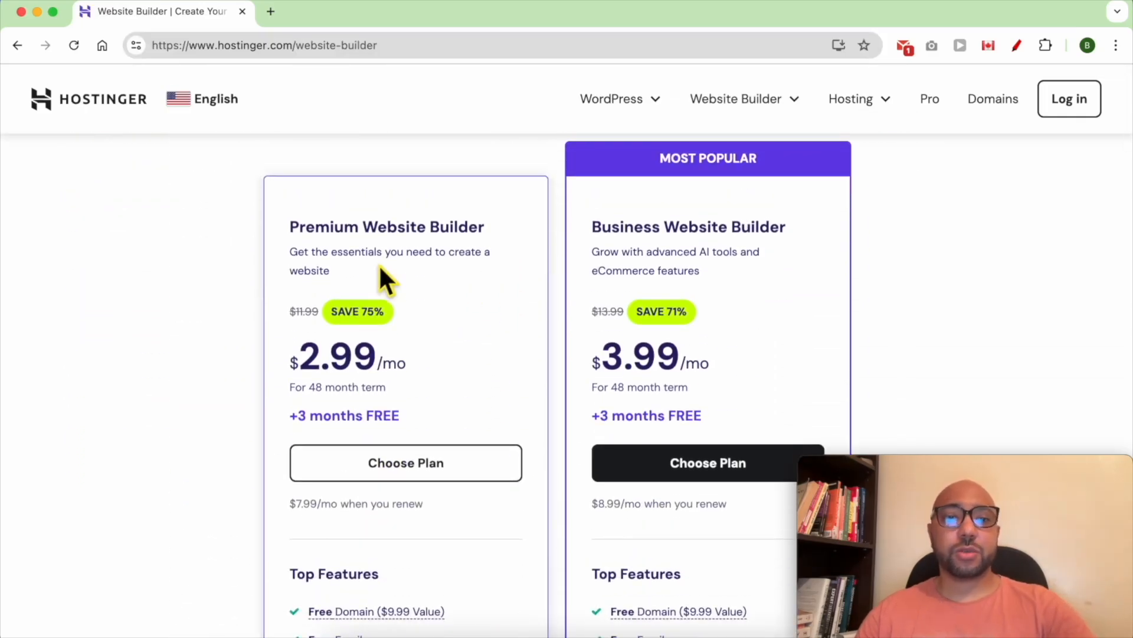
pyautogui.doubleClick(334, 230)
pyautogui.doubleClick(614, 226)
pyautogui.scroll(-1, 785, 264)
pyautogui.scroll(-10, 785, 265)
pyautogui.tripleClick(792, 232)
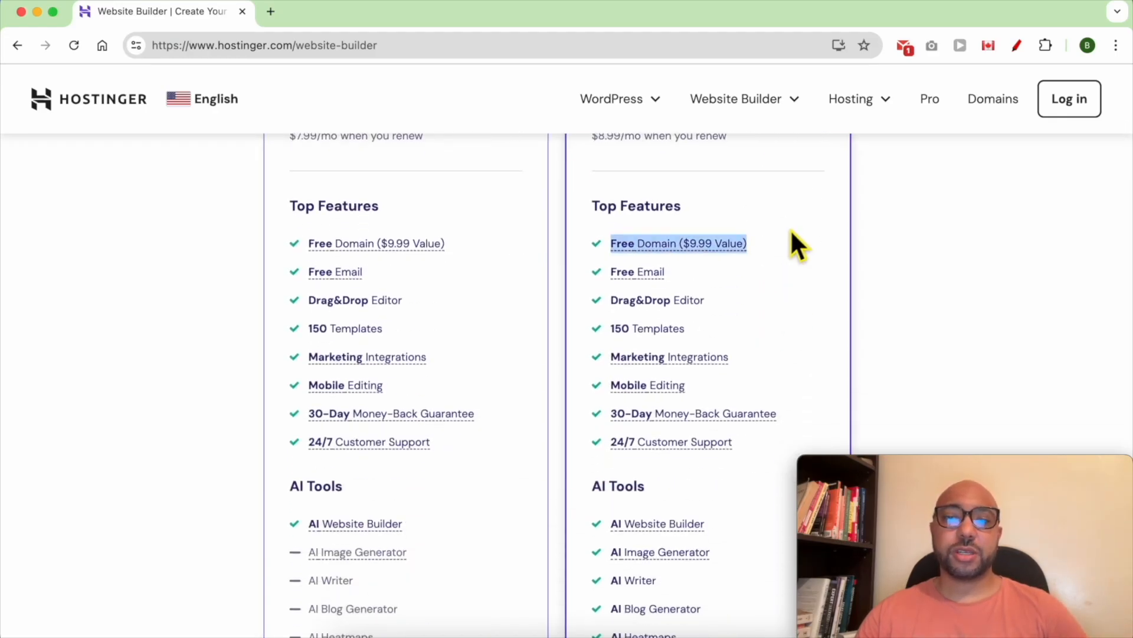
pyautogui.tripleClick(752, 274)
pyautogui.click(741, 301)
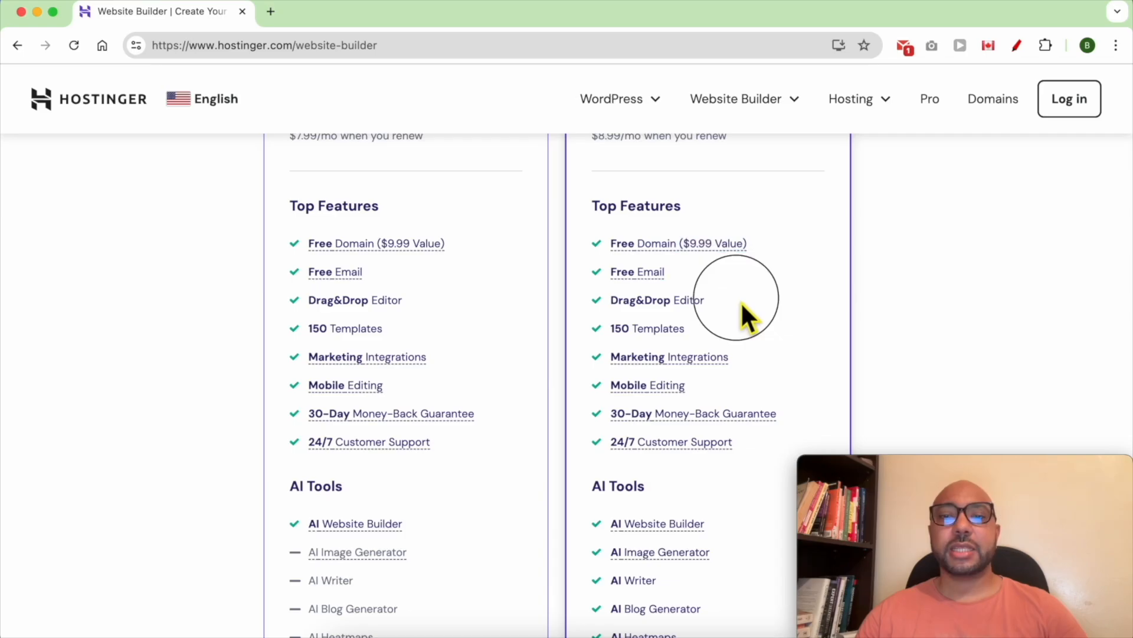
pyautogui.tripleClick(742, 302)
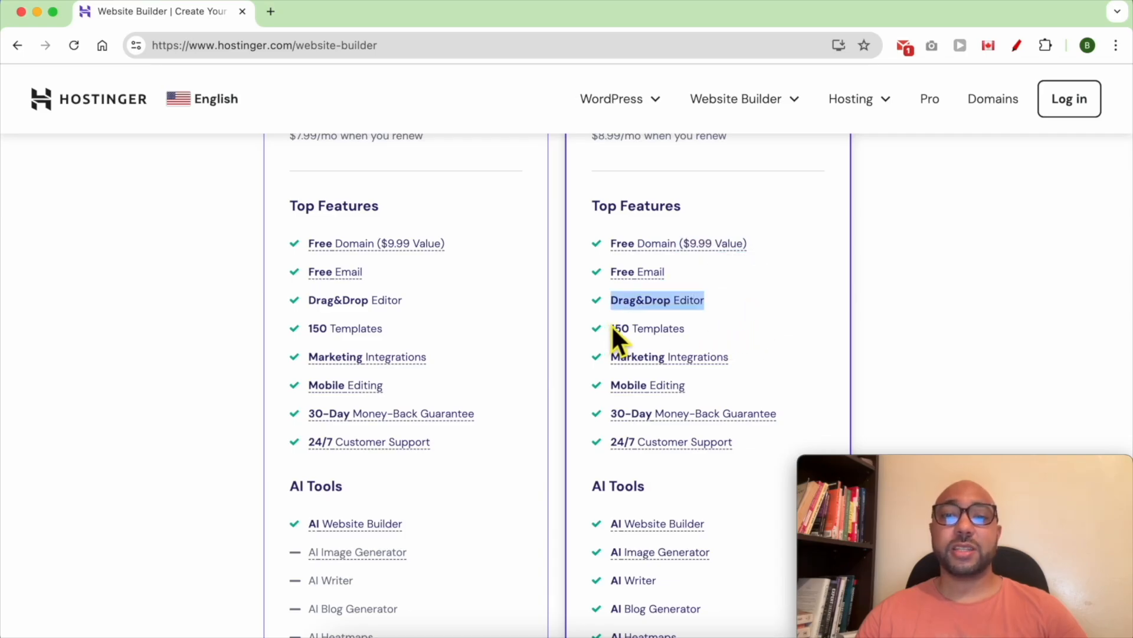
pyautogui.tripleClick(768, 356)
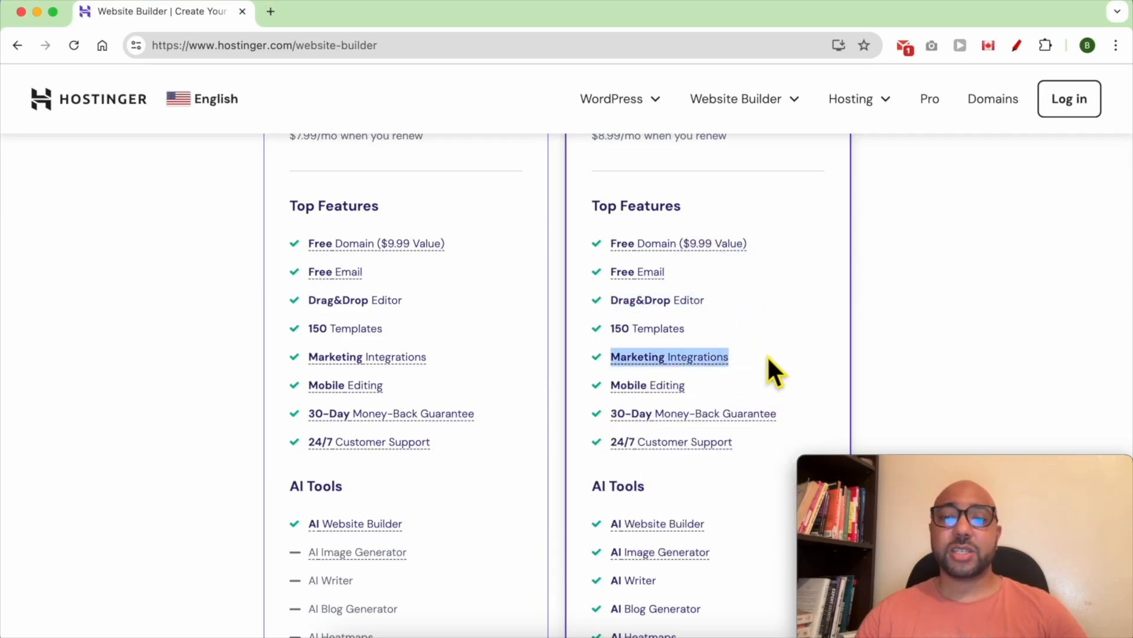
pyautogui.tripleClick(721, 385)
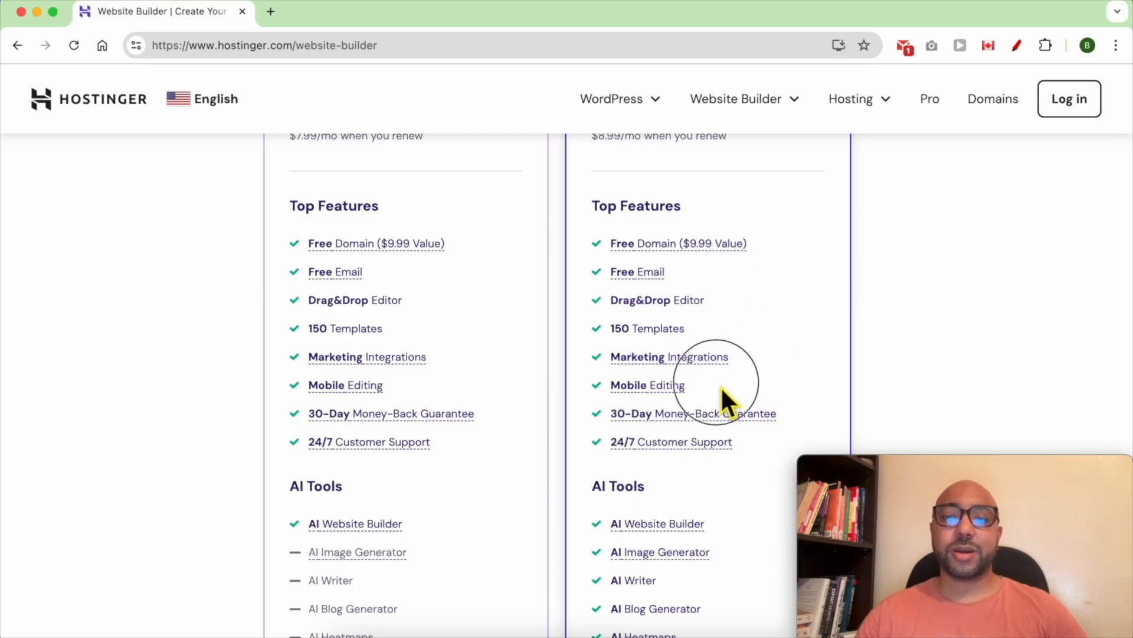
pyautogui.tripleClick(807, 407)
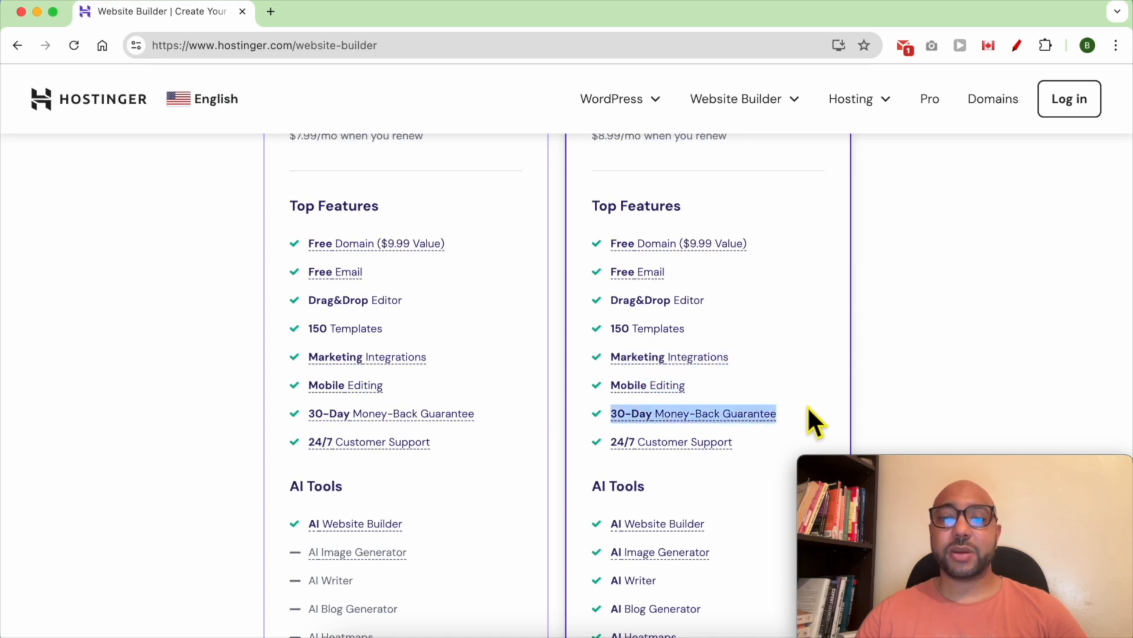
pyautogui.tripleClick(767, 445)
# - Review the six AI Tools included in the Business plan
pyautogui.scroll(-6, 765, 436)
pyautogui.scroll(2, 768, 254)
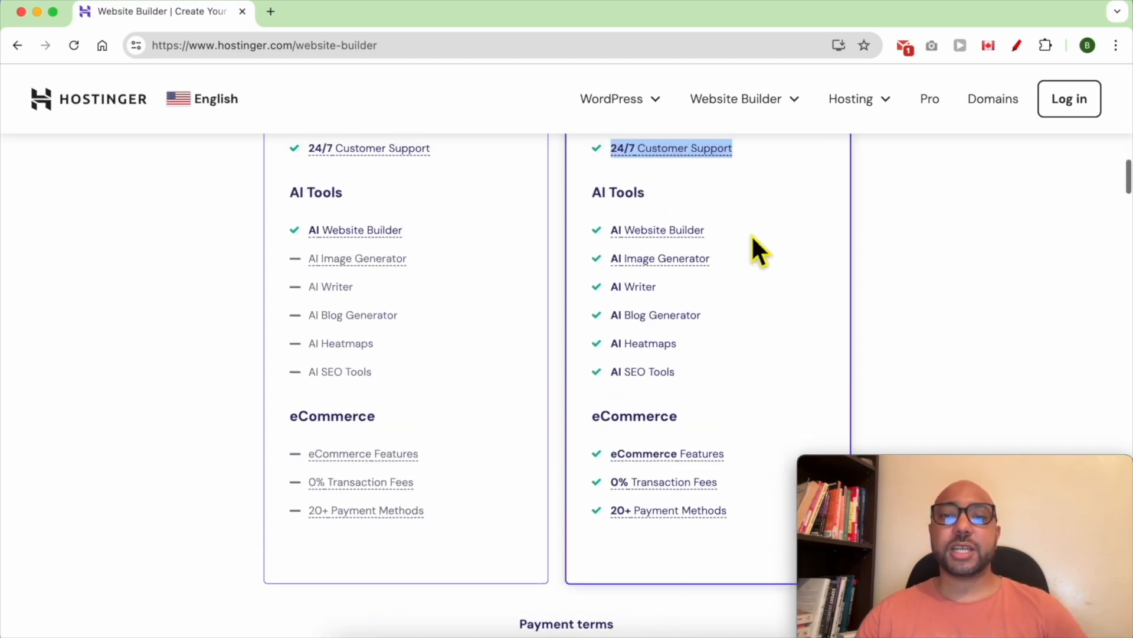
pyautogui.scroll(-1, 720, 204)
pyautogui.moveTo(741, 190); pyautogui.dragTo(772, 309)
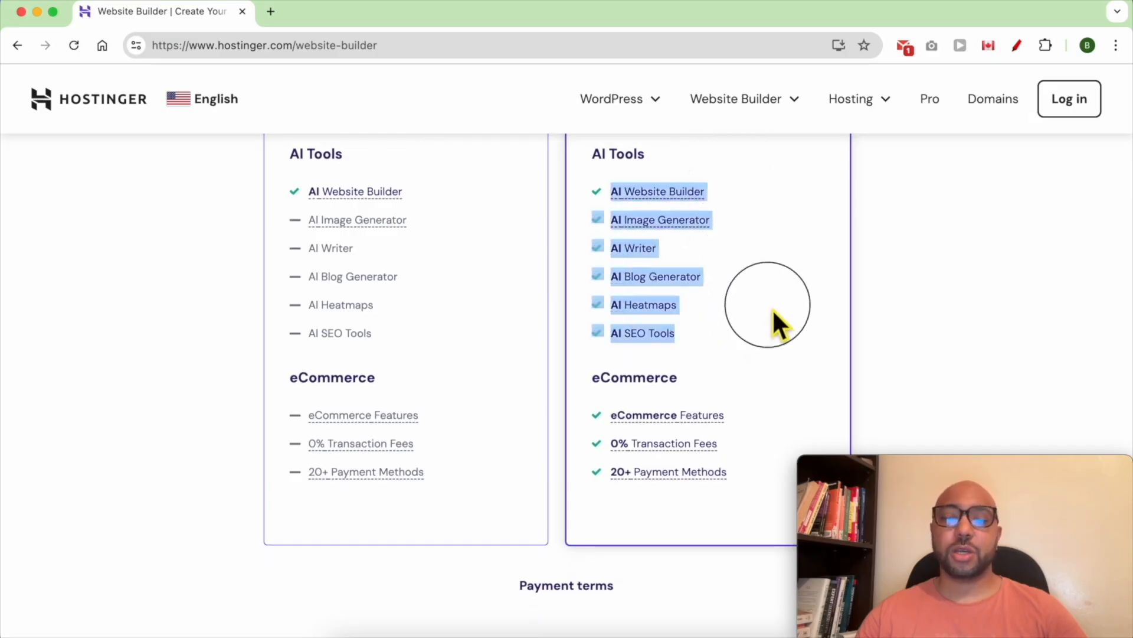
pyautogui.click(773, 308)
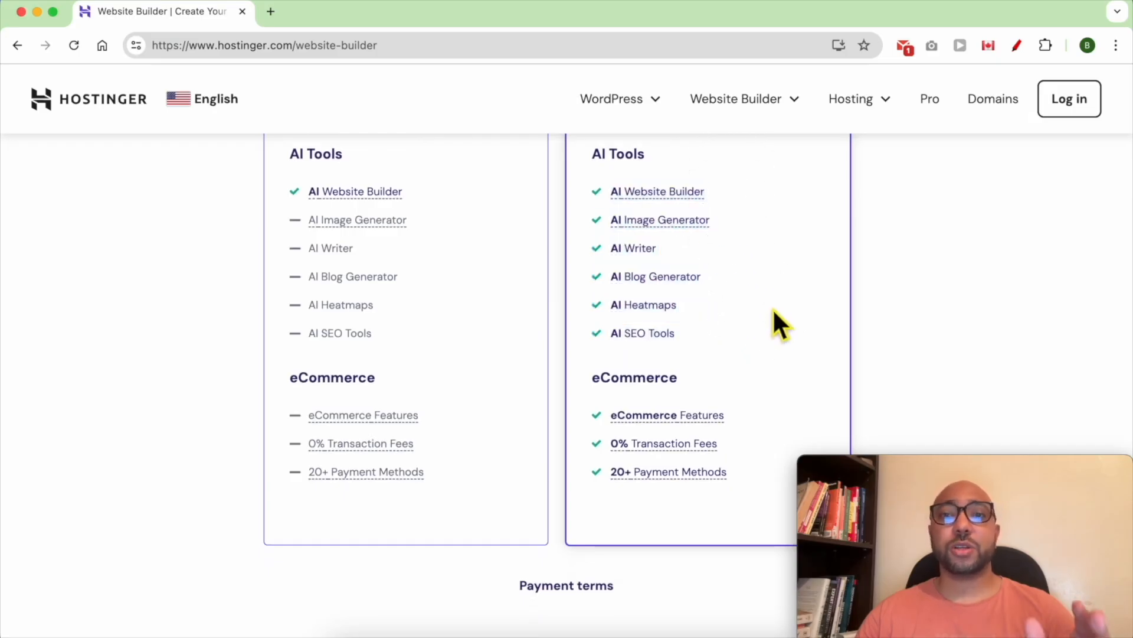
pyautogui.scroll(1, 772, 354)
pyautogui.moveTo(773, 364); pyautogui.dragTo(589, 210)
pyautogui.moveTo(626, 217)
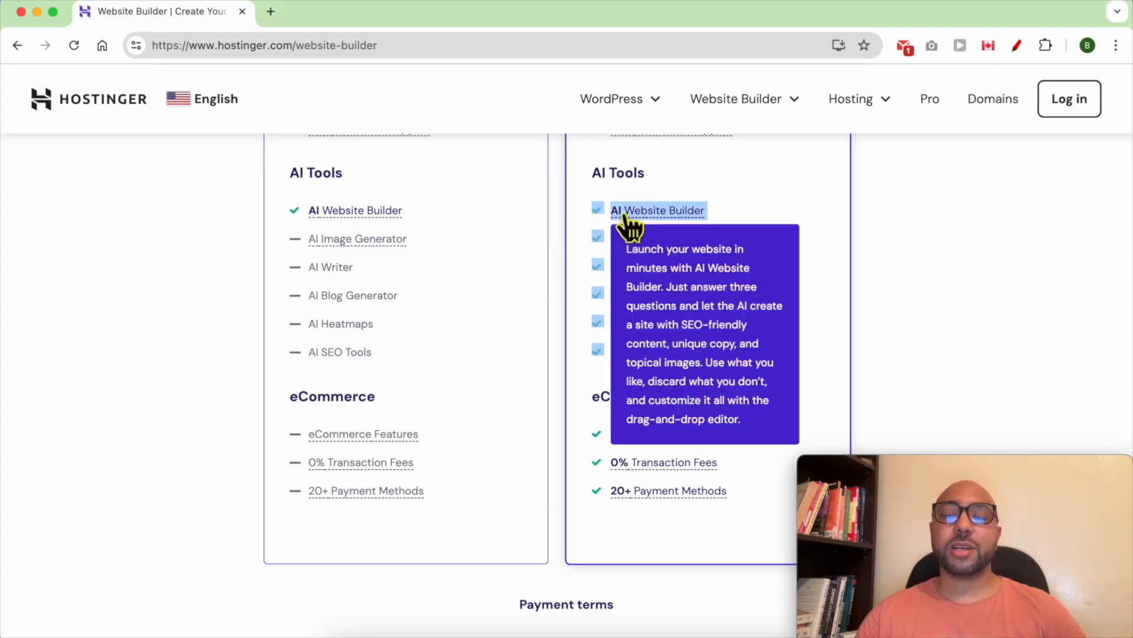
pyautogui.click(573, 224)
# - Choose the Business Website Builder plan at $3.99/mo
pyautogui.scroll(5, 574, 231)
pyautogui.scroll(10, 577, 248)
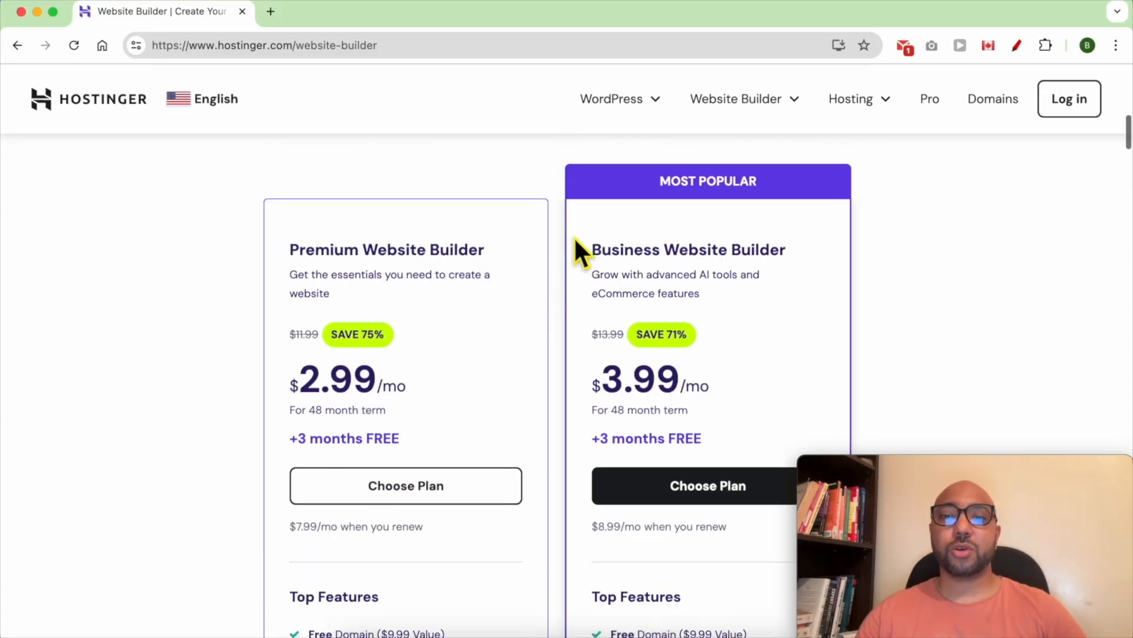
pyautogui.click(703, 490)
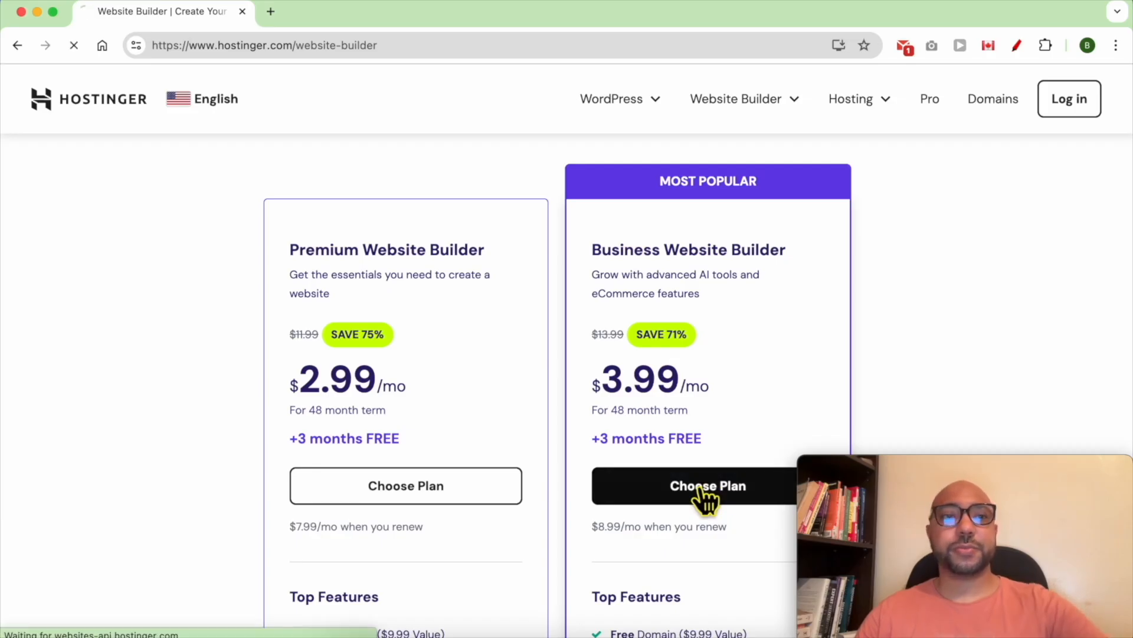
# - Scroll through the 48-month cart's plan options and account section to the $191.52 total
pyautogui.scroll(-5, 575, 249)
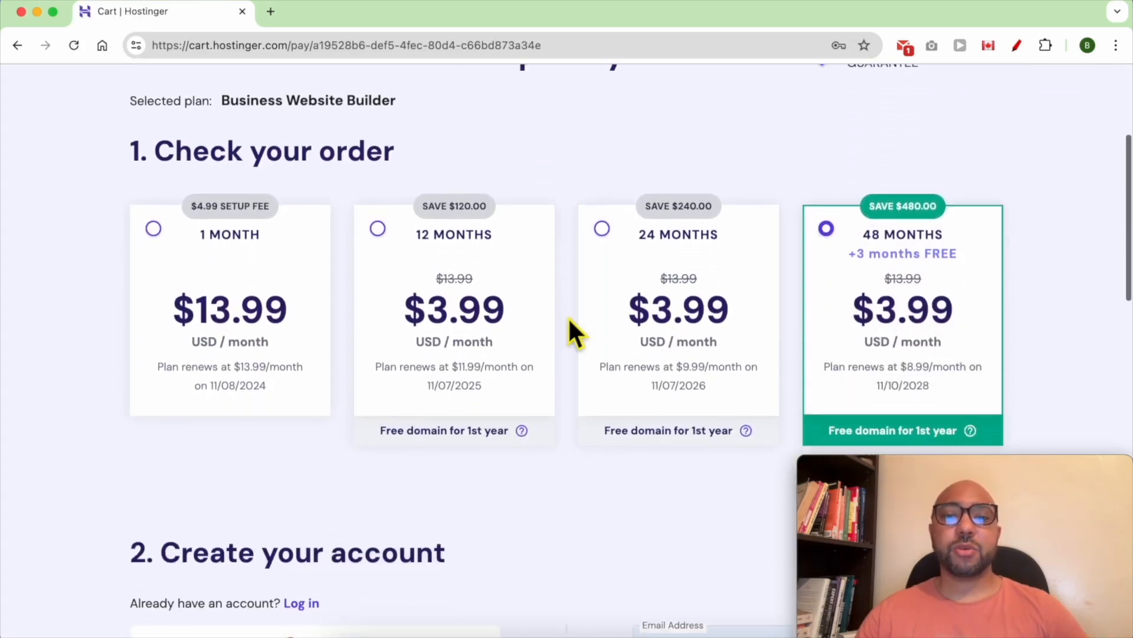
pyautogui.scroll(-1, 568, 311)
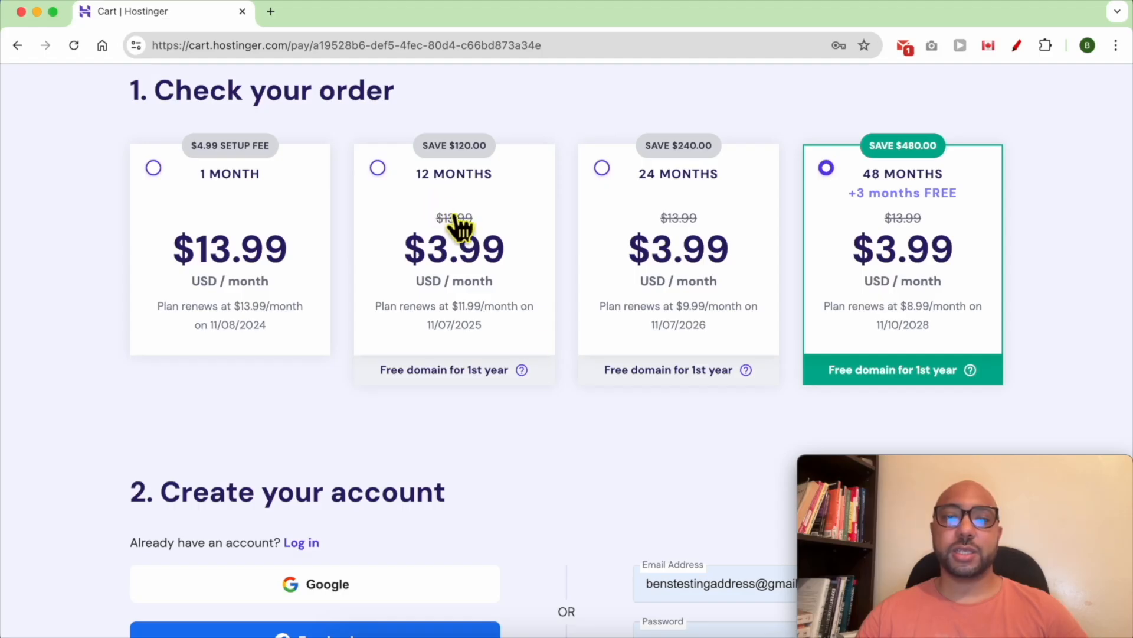
pyautogui.scroll(-6, 604, 367)
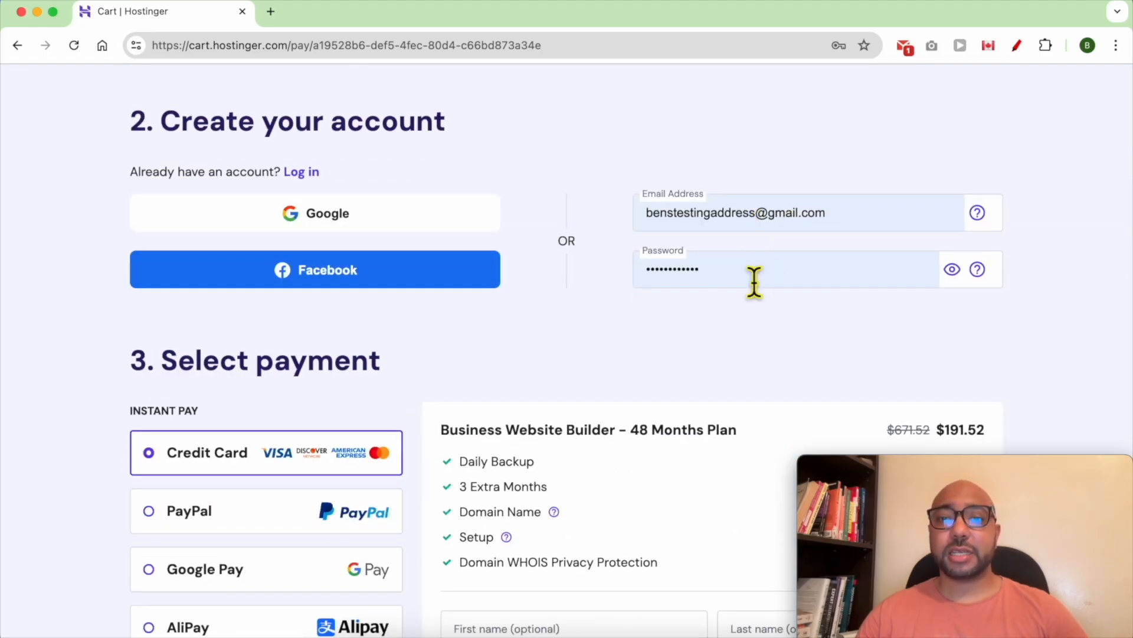
pyautogui.scroll(-4, 677, 344)
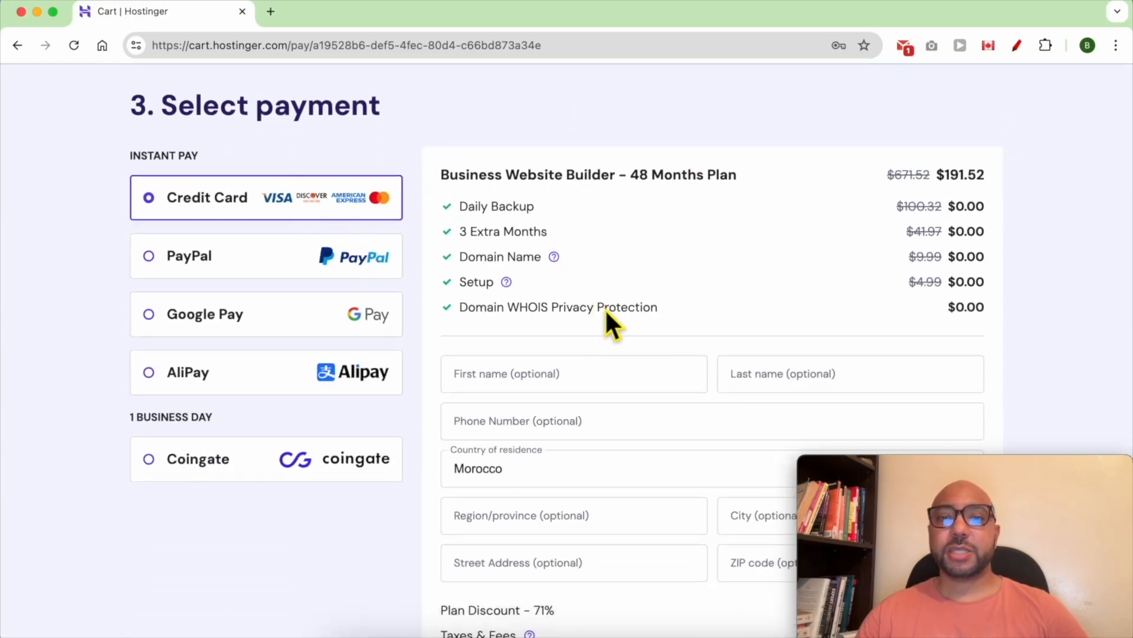
pyautogui.scroll(-2, 614, 327)
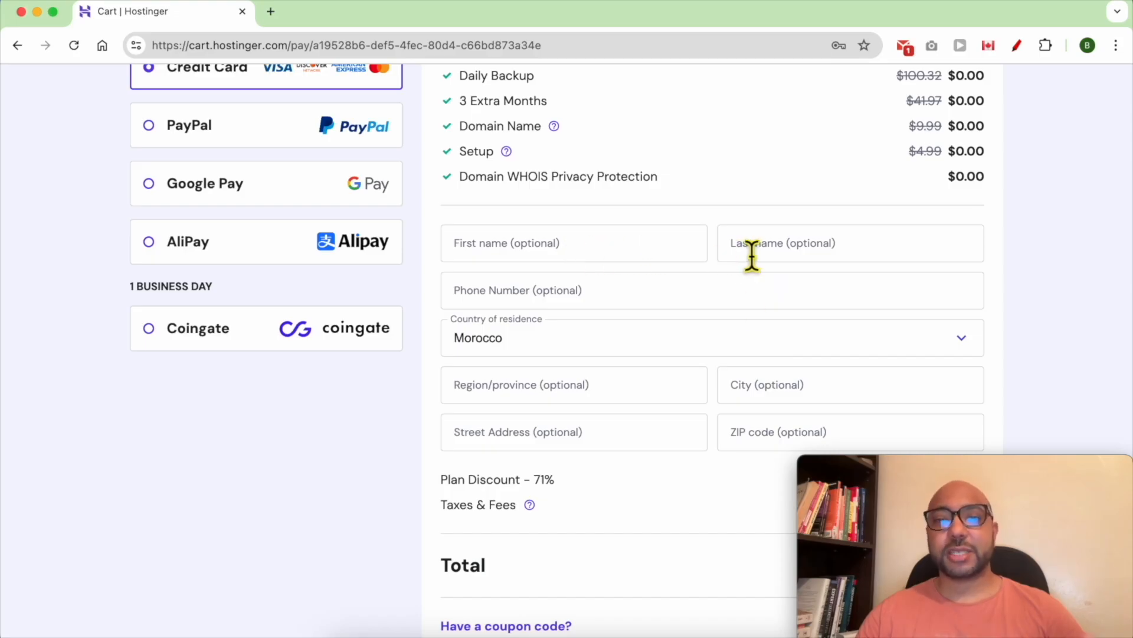
pyautogui.scroll(-4, 683, 342)
pyautogui.doubleClick(468, 357)
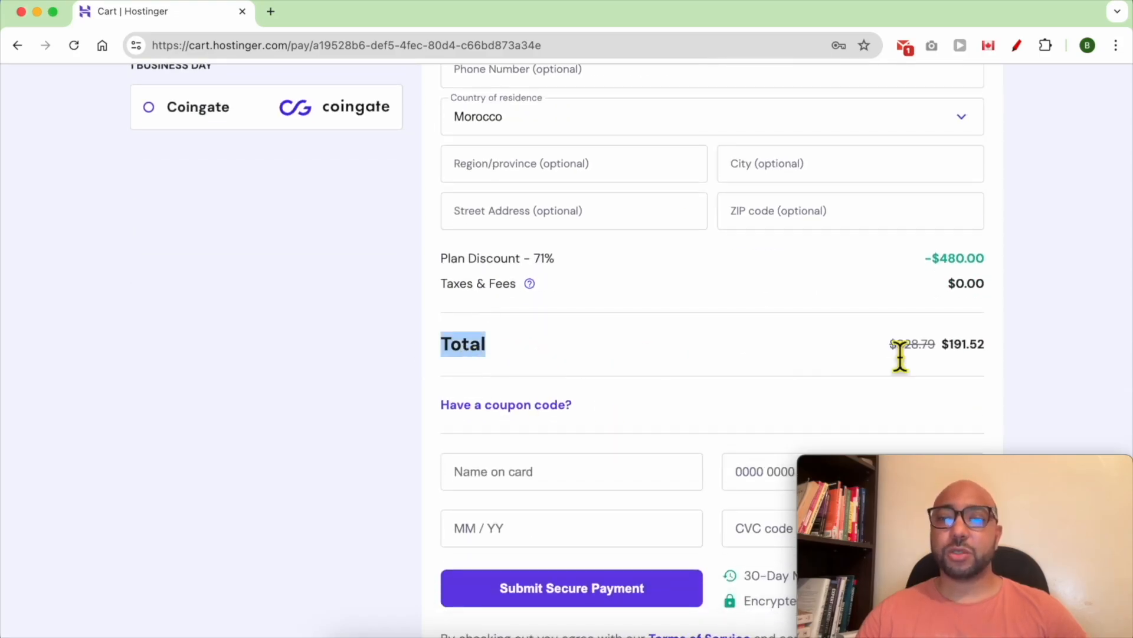
pyautogui.moveTo(989, 354); pyautogui.dragTo(940, 354)
# - Scroll through the payment section below the order summary and back
pyautogui.scroll(-1, 679, 413)
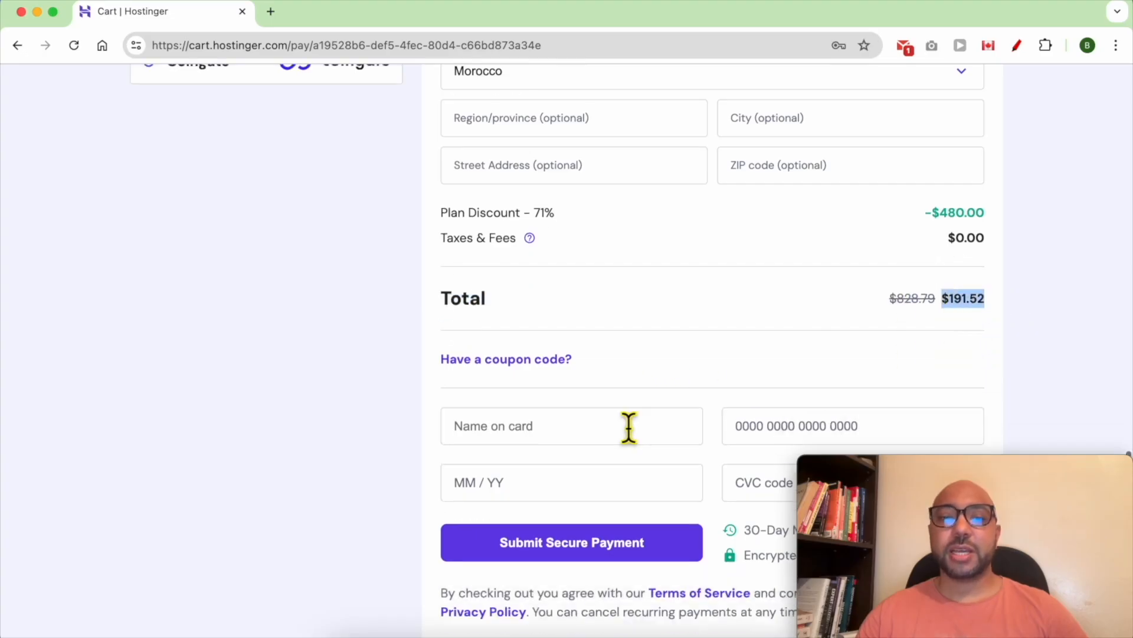
pyautogui.scroll(-2, 628, 426)
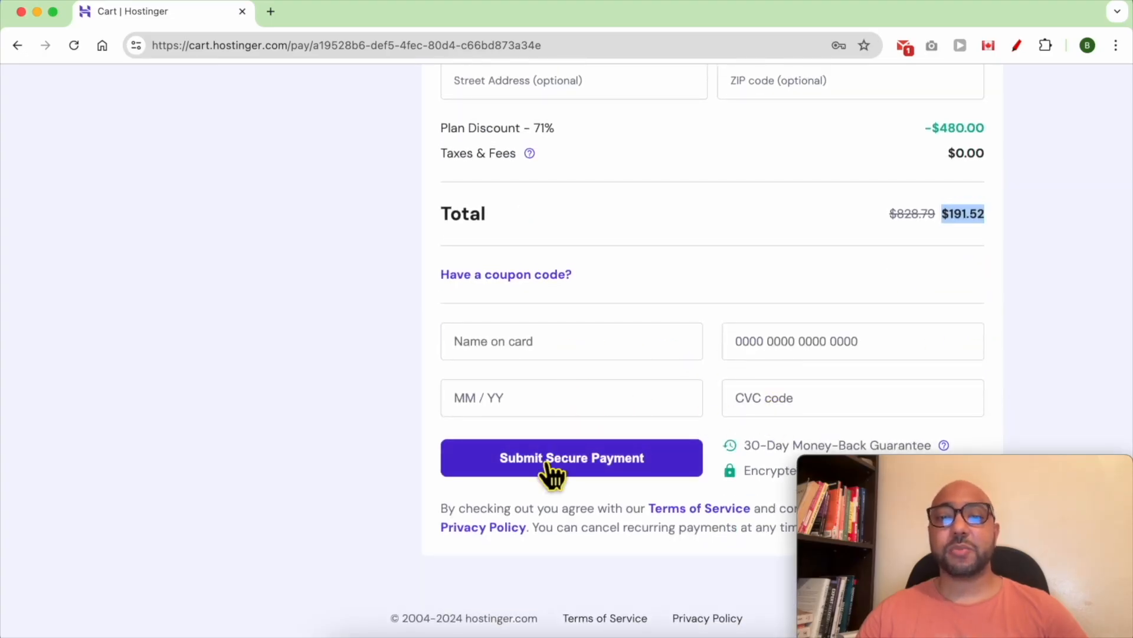
pyautogui.scroll(3, 478, 372)
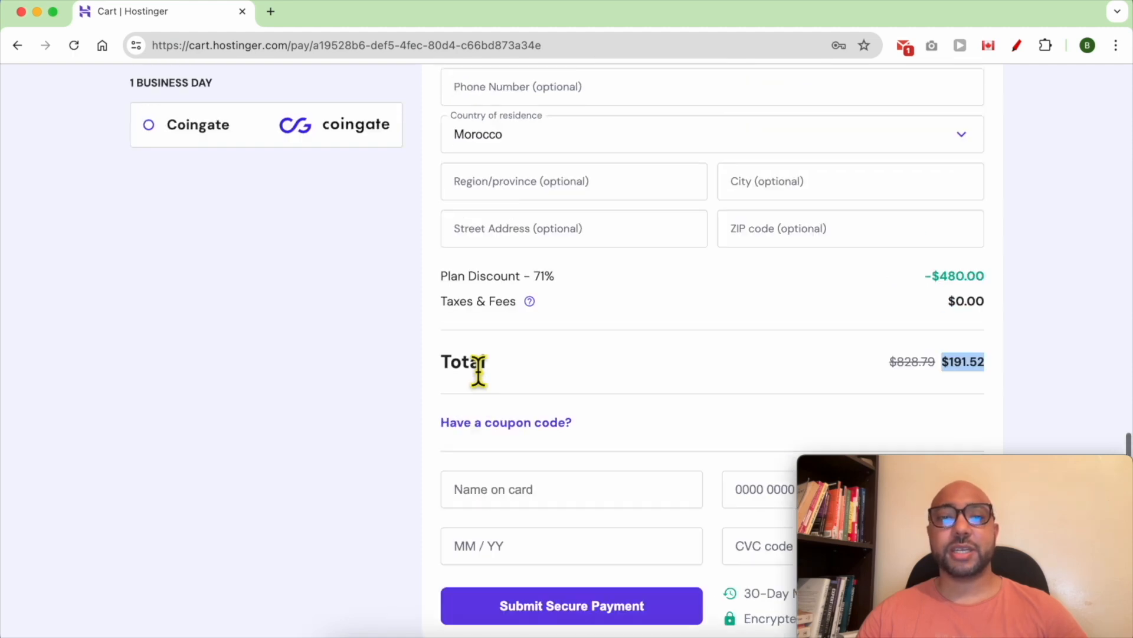
pyautogui.scroll(7, 466, 373)
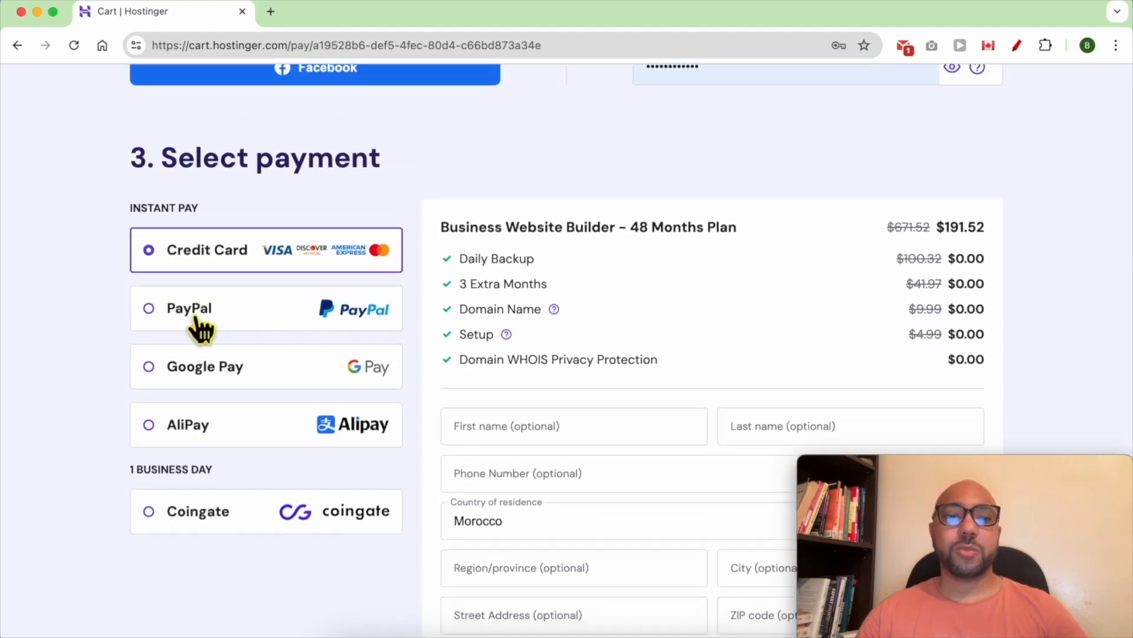
pyautogui.scroll(-2, 625, 360)
pyautogui.scroll(-7, 620, 350)
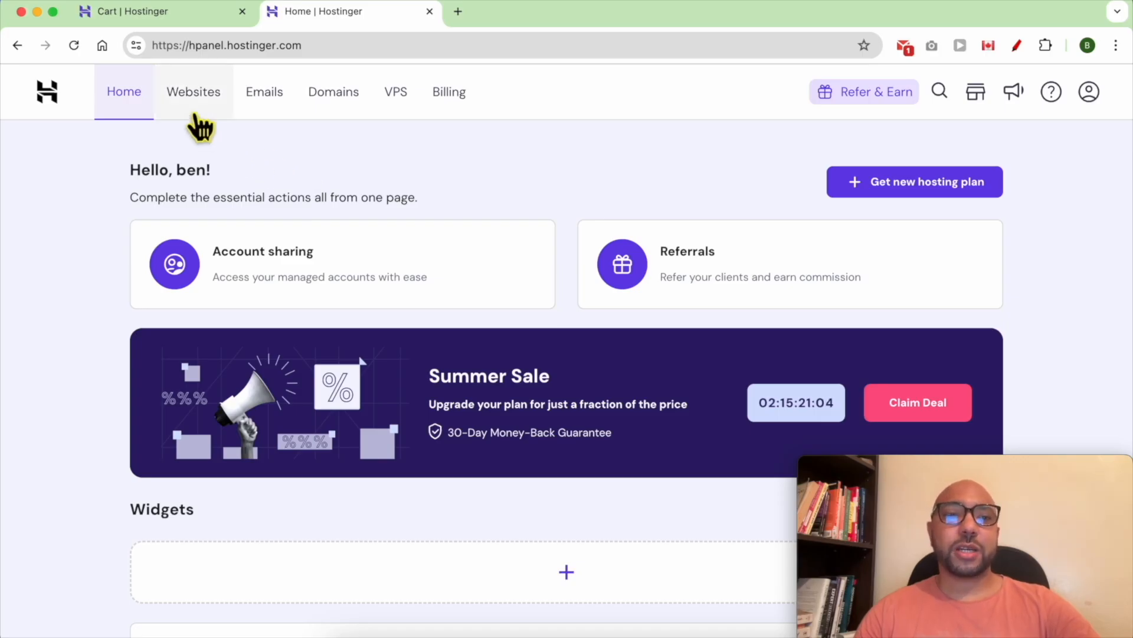
# - From the Websites list, add a new site built with Hostinger Website Builder
pyautogui.click(193, 95)
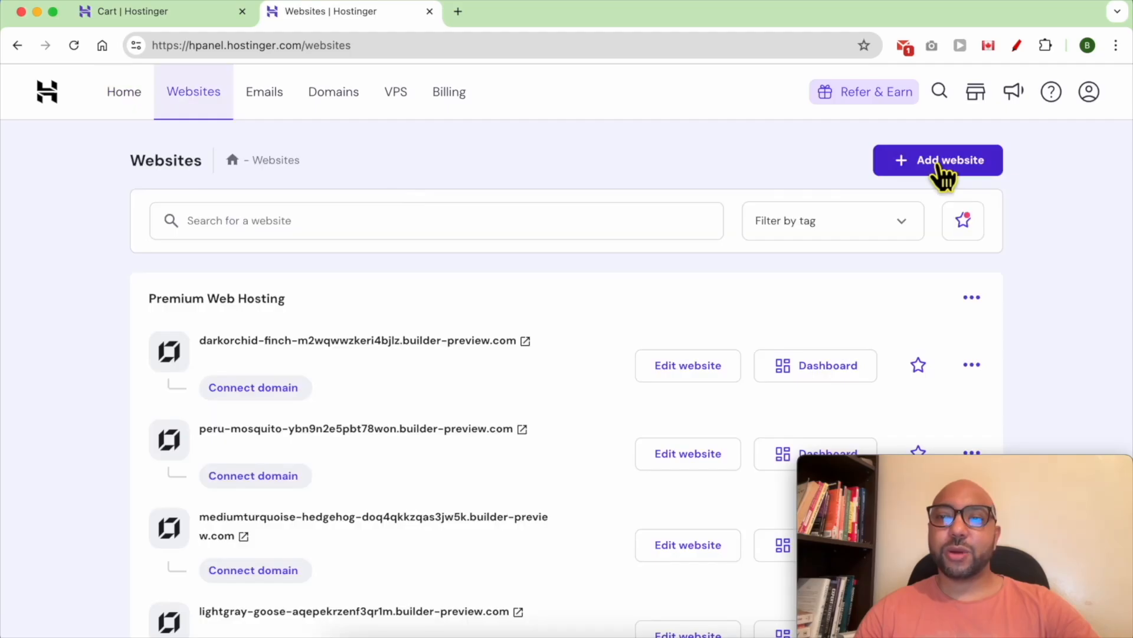
pyautogui.click(941, 168)
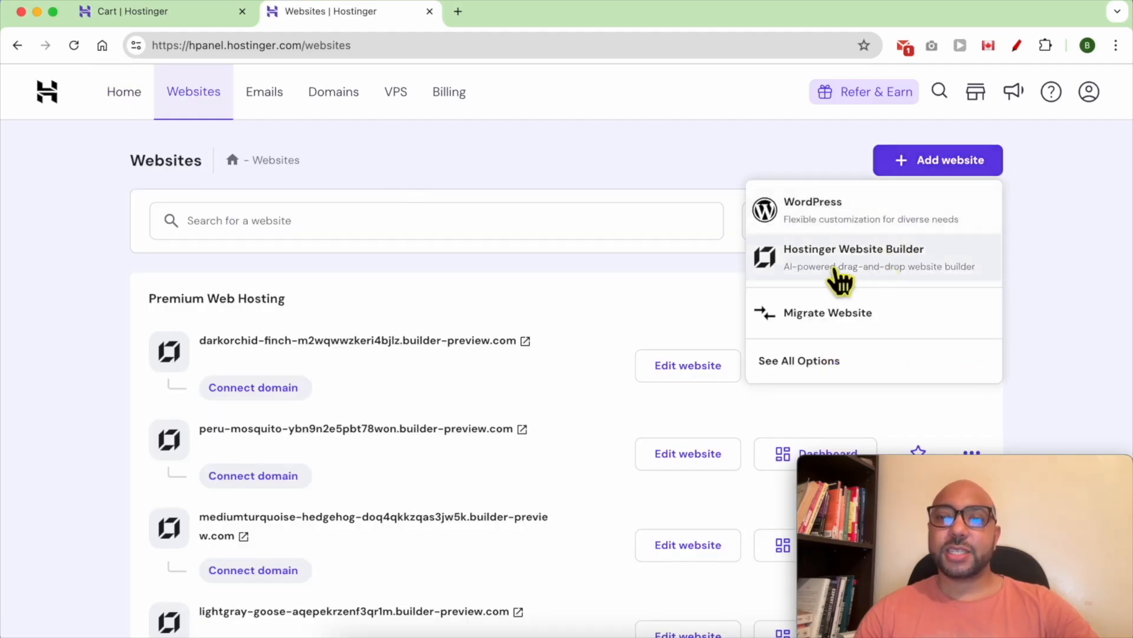
pyautogui.click(903, 255)
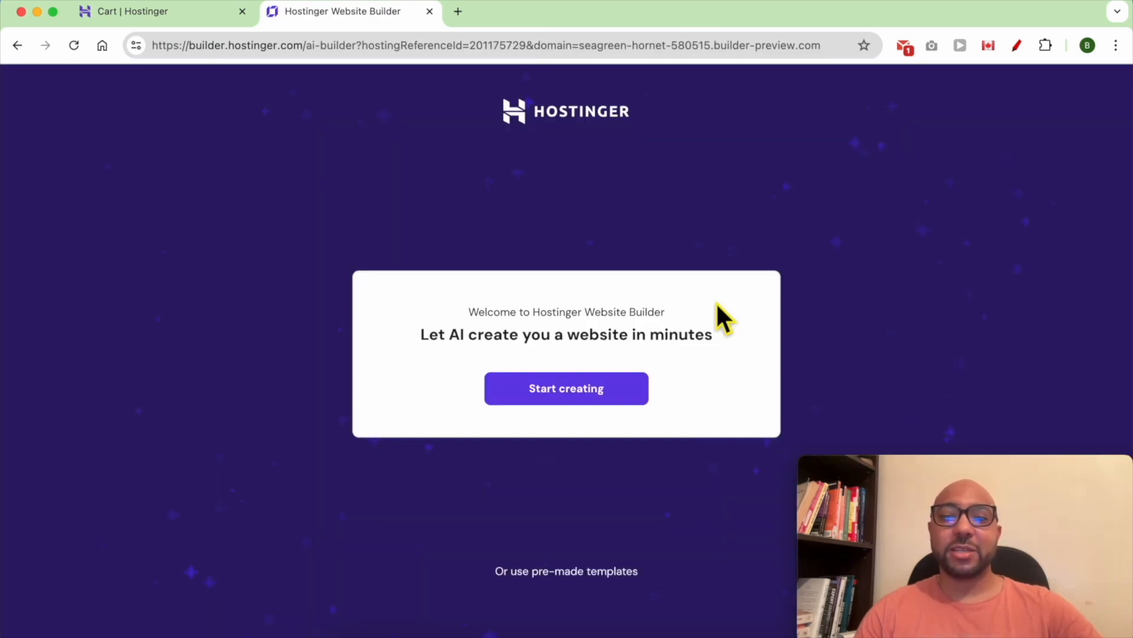
# - Start the AI site form with Blog type and brand name 'Ben's Adventures', then bring up the description notes
pyautogui.click(616, 405)
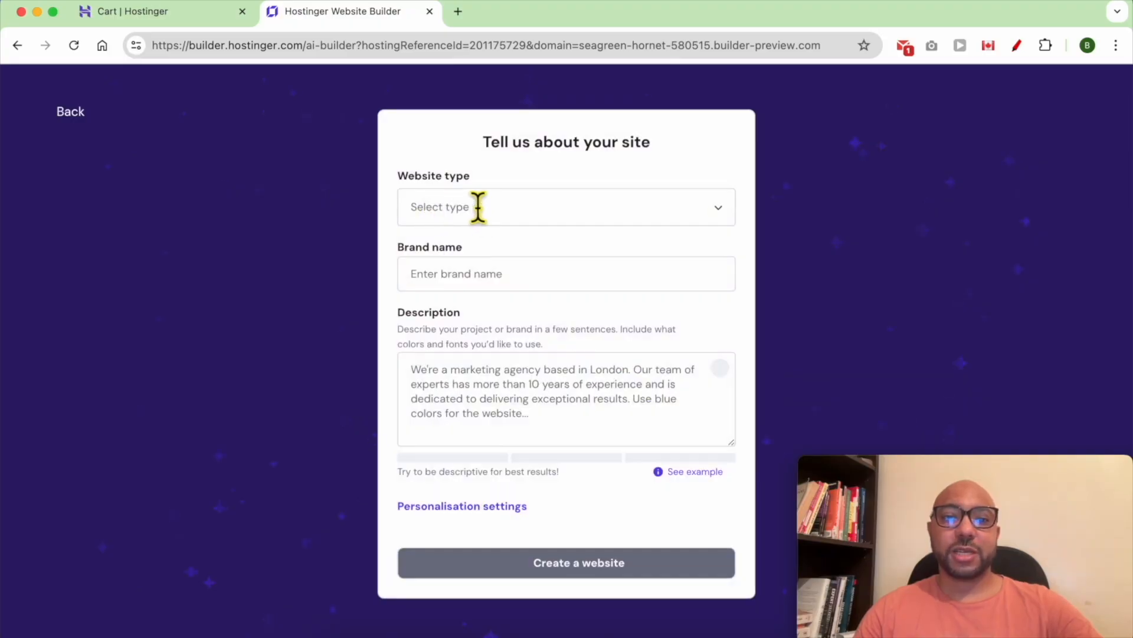
pyautogui.click(512, 217)
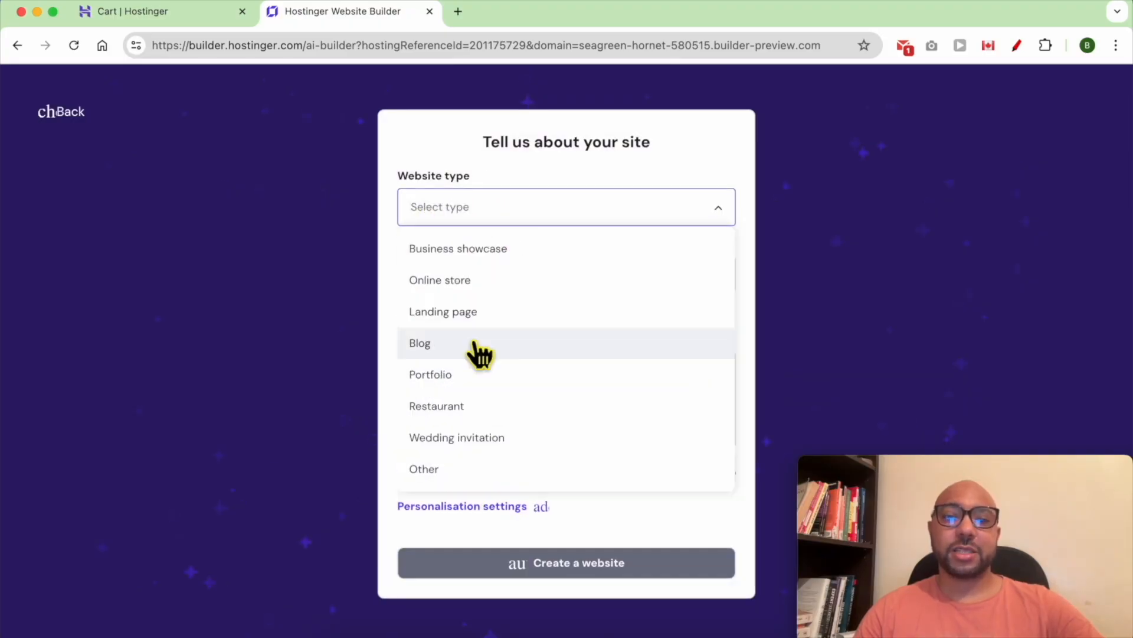
pyautogui.click(479, 351)
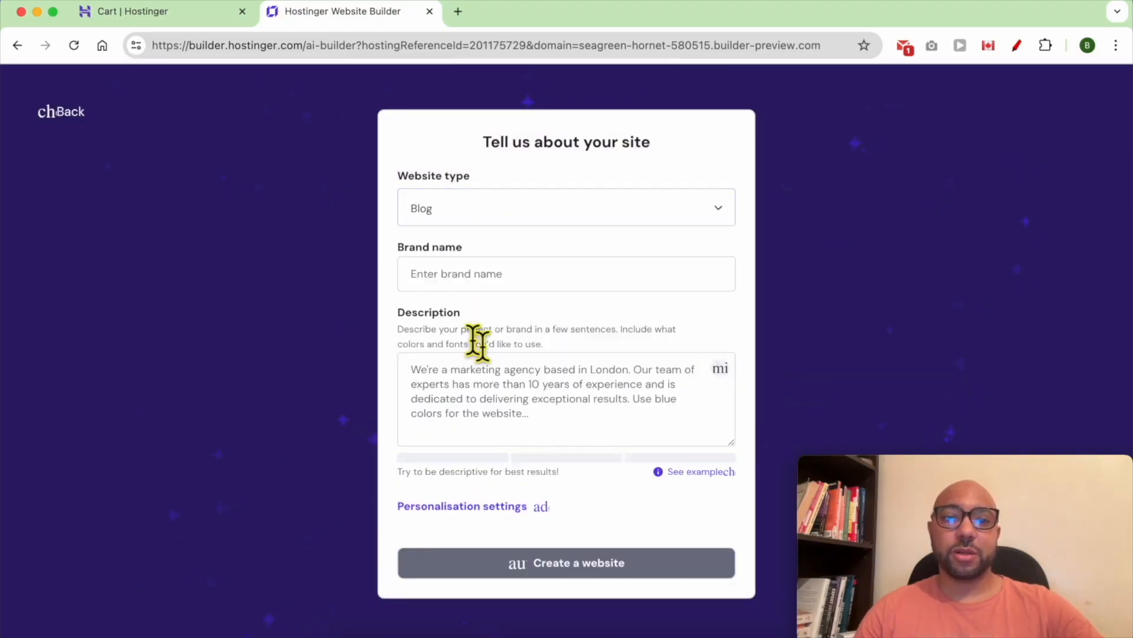
pyautogui.click(491, 285)
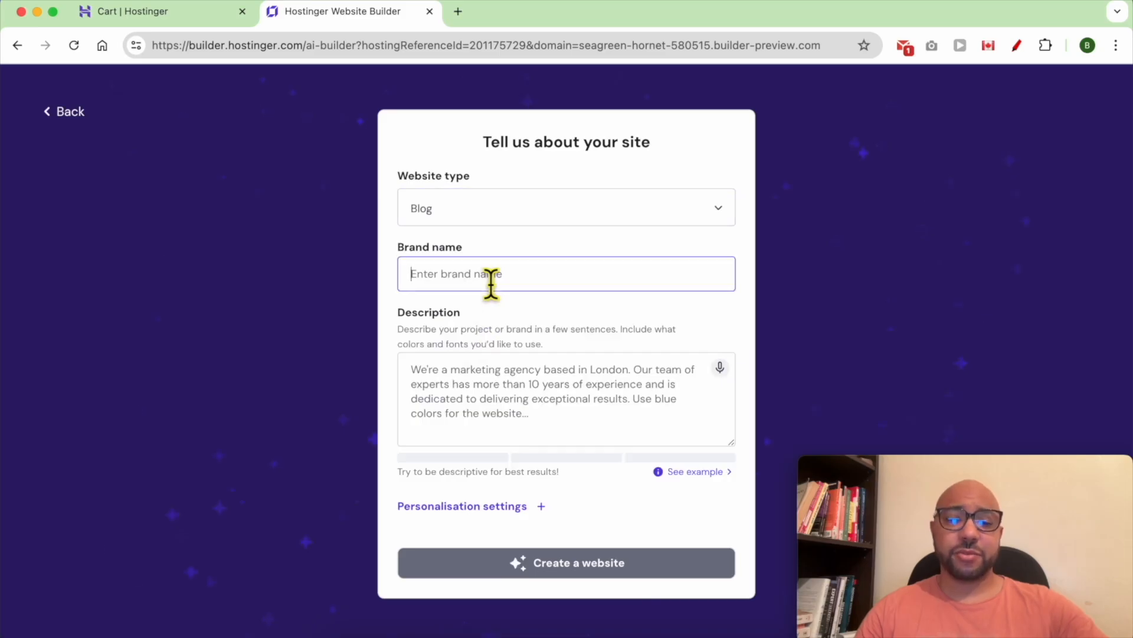
pyautogui.write("Ben's Adventures")
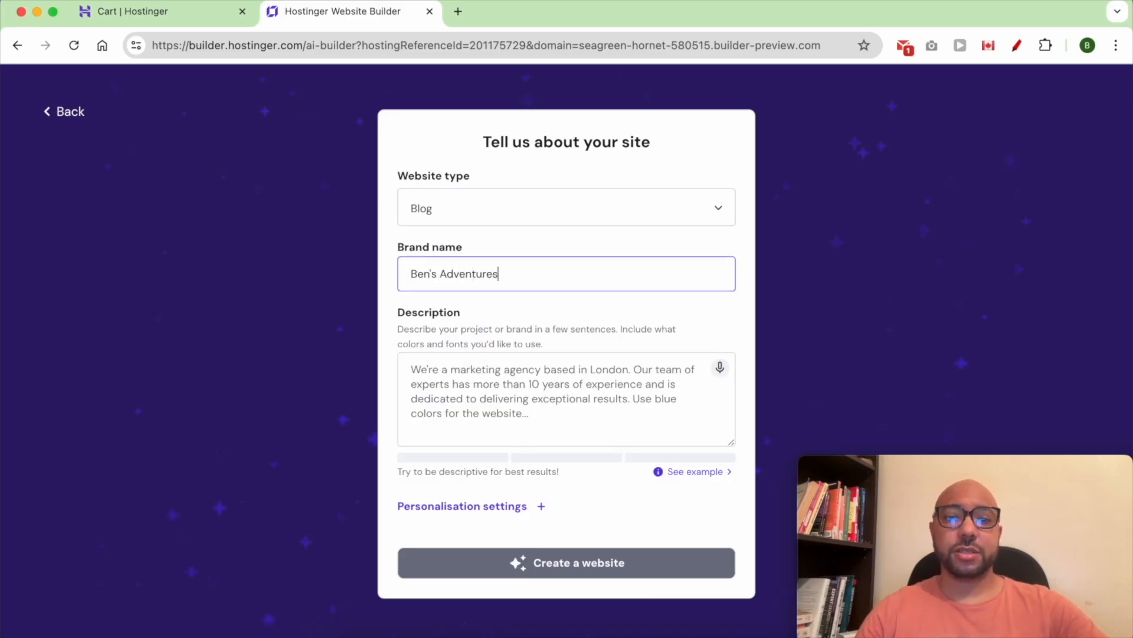
pyautogui.click(605, 389)
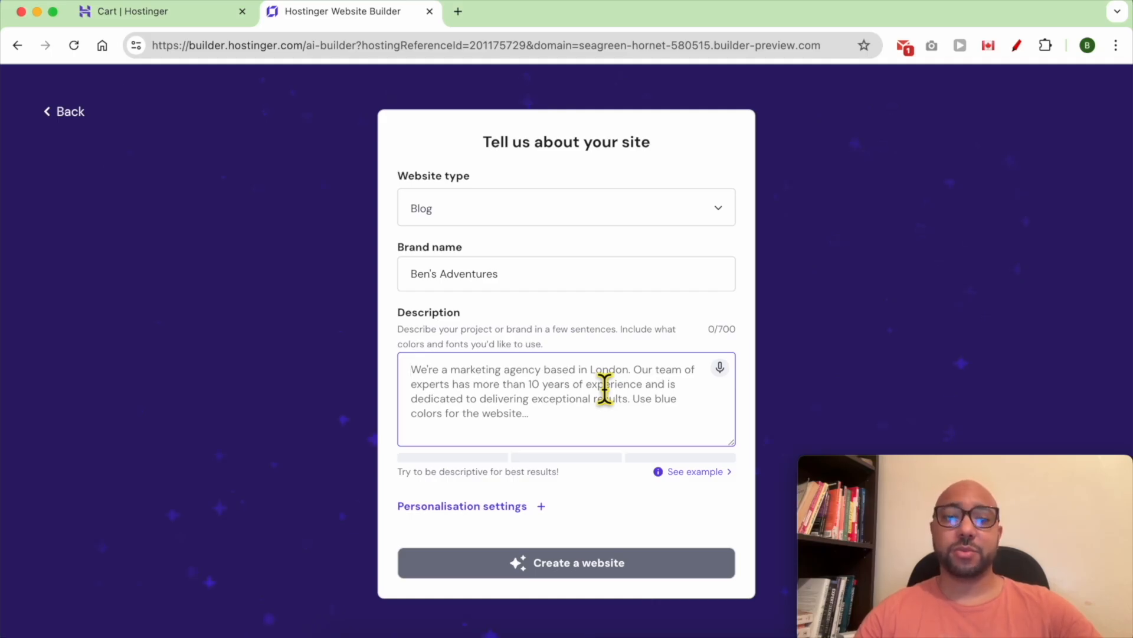
pyautogui.click(443, 636)
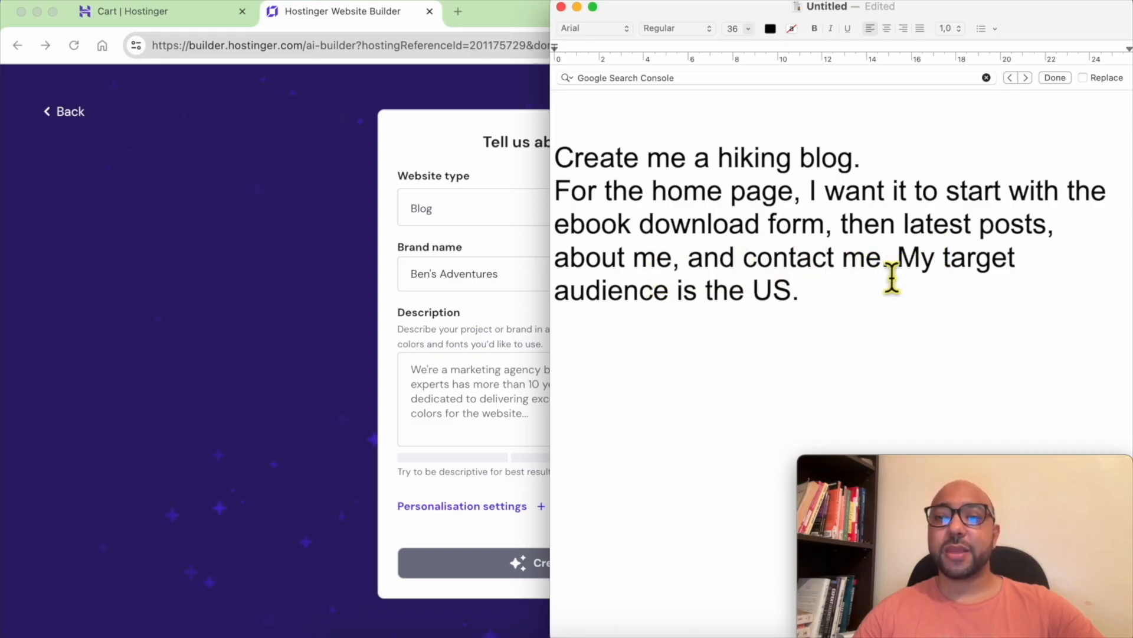
# - Select and copy the hiking blog brief from the TextEdit notes
pyautogui.moveTo(837, 307); pyautogui.dragTo(680, 260)
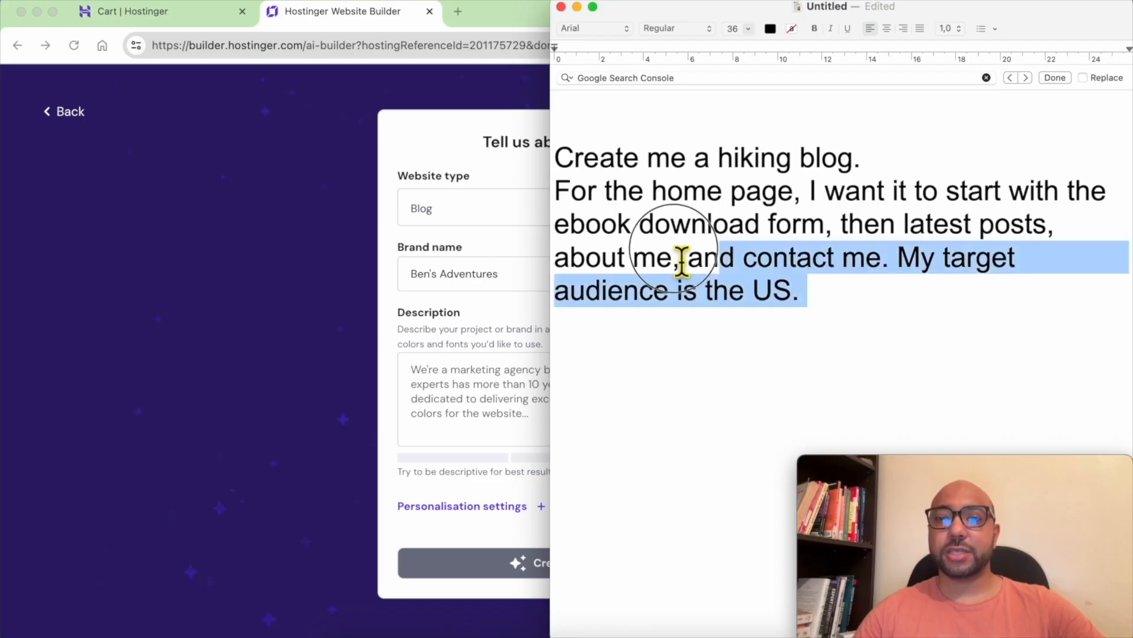
pyautogui.moveTo(680, 261); pyautogui.dragTo(552, 158)
pyautogui.click(529, 415)
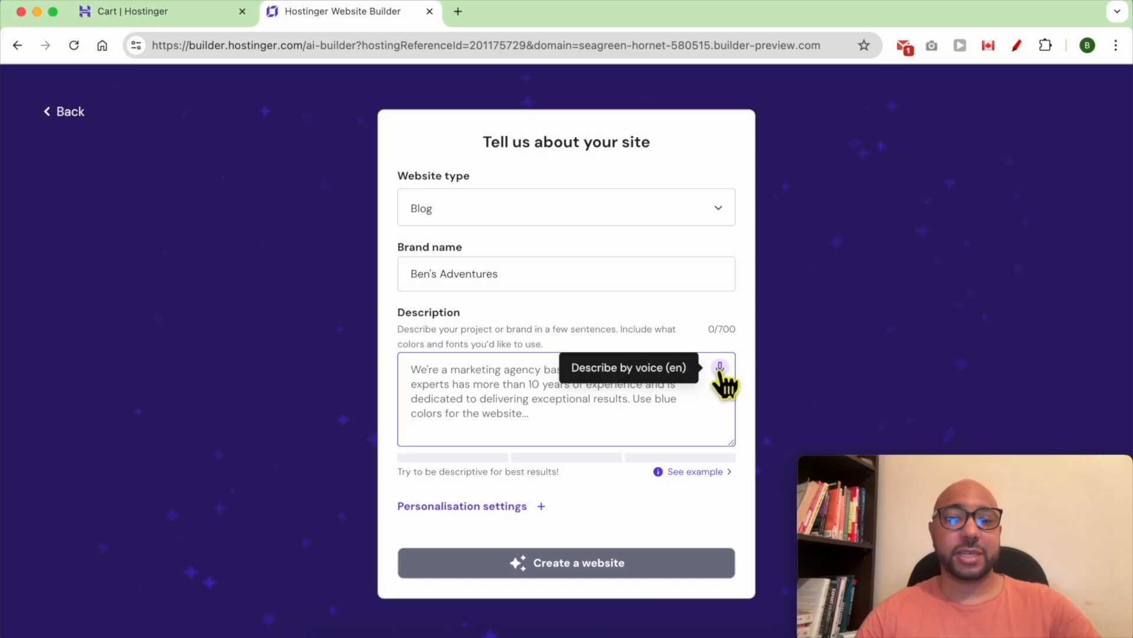
# - Paste the hiking blog brief into the description and view the example description
pyautogui.rightClick(463, 412)
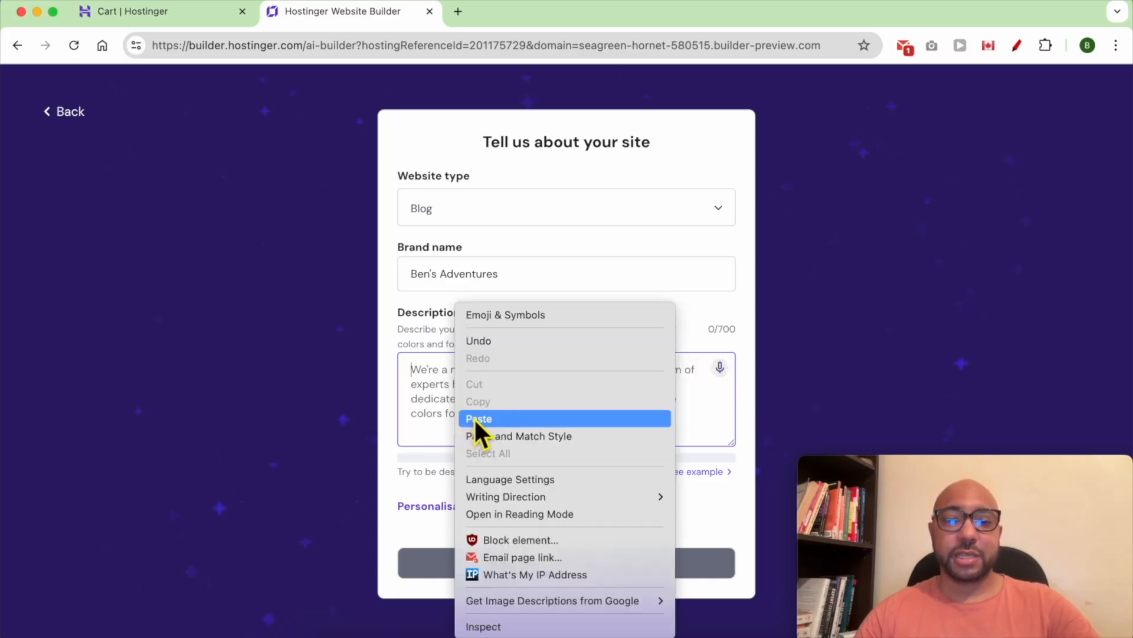
pyautogui.click(477, 419)
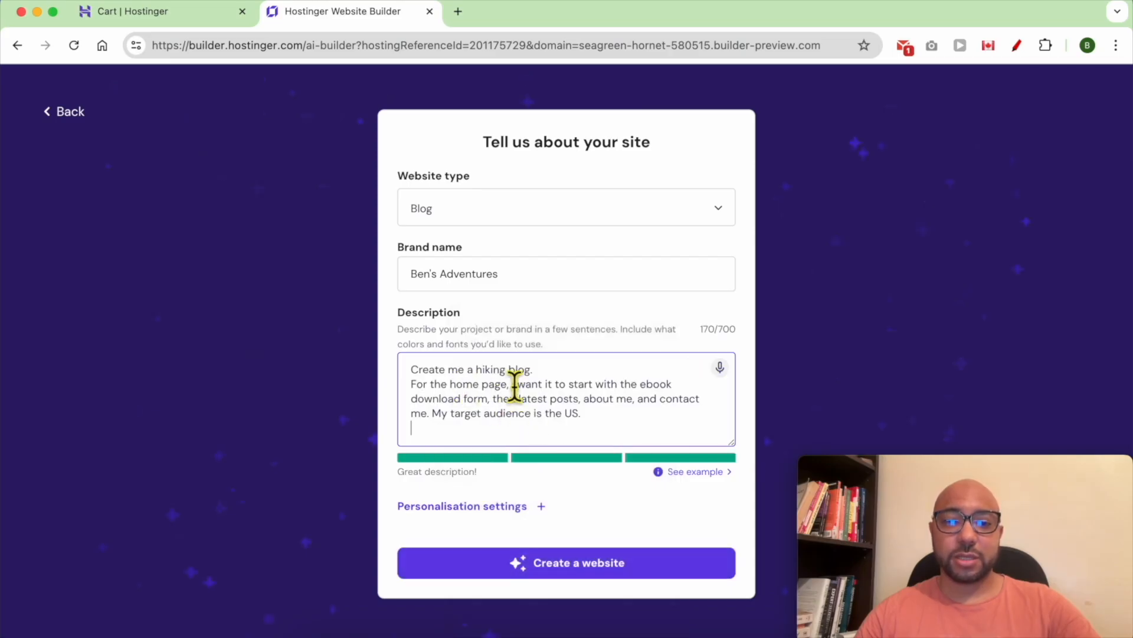
pyautogui.doubleClick(437, 472)
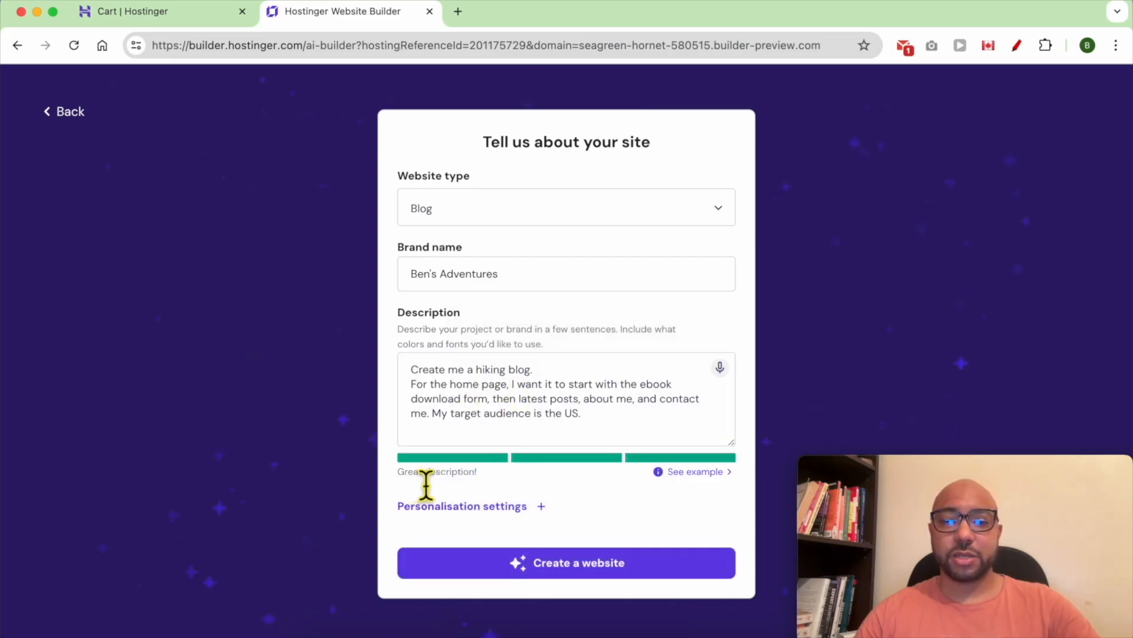
pyautogui.tripleClick(416, 472)
pyautogui.click(687, 472)
pyautogui.scroll(-2, 688, 451)
pyautogui.tripleClick(503, 472)
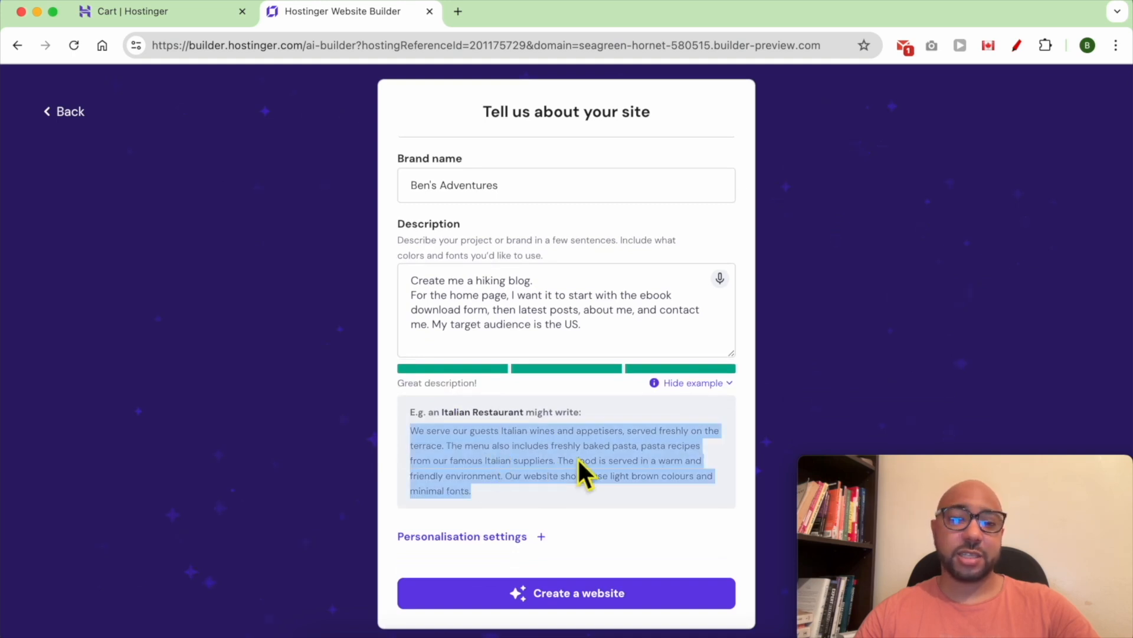
pyautogui.click(529, 508)
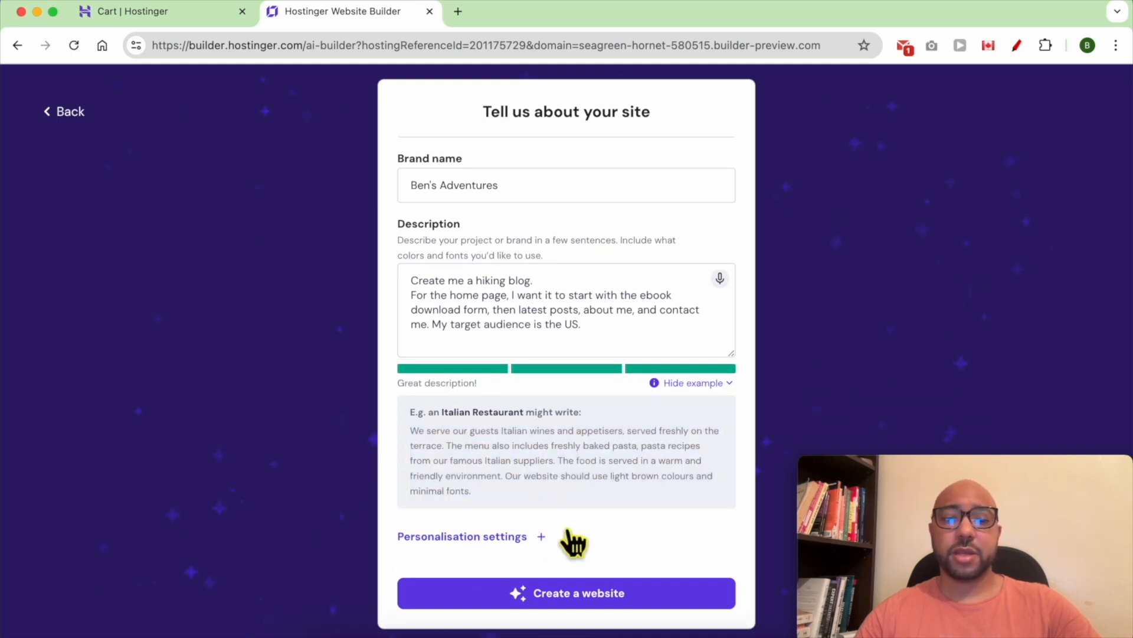
# - Try red and purple palettes, then leave colours to the builder and generate the website
pyautogui.click(518, 537)
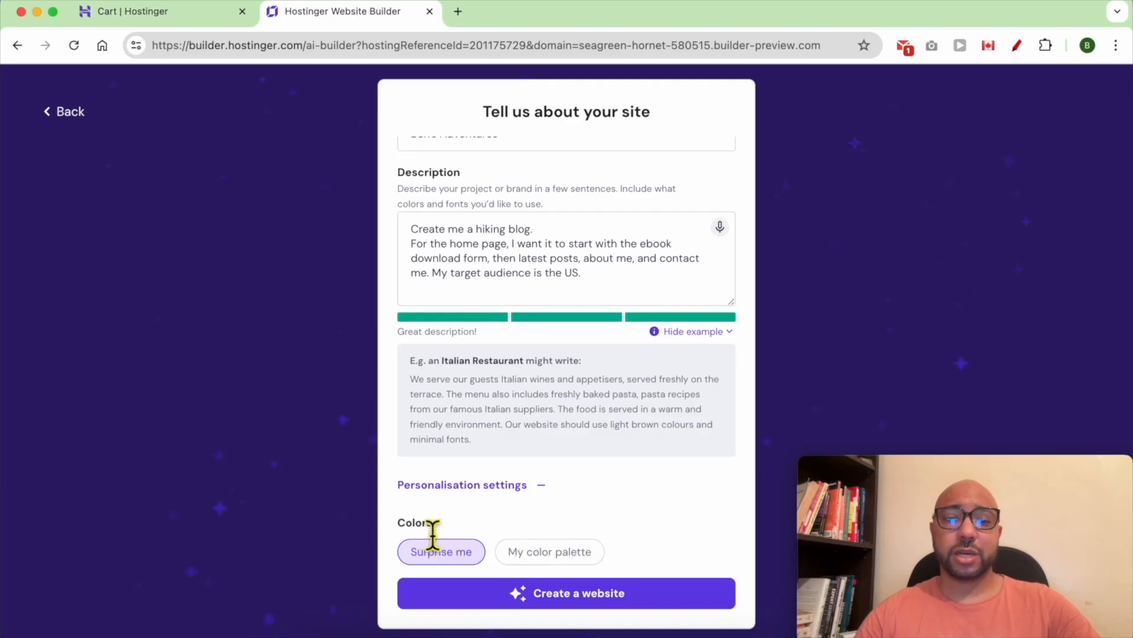
pyautogui.click(565, 551)
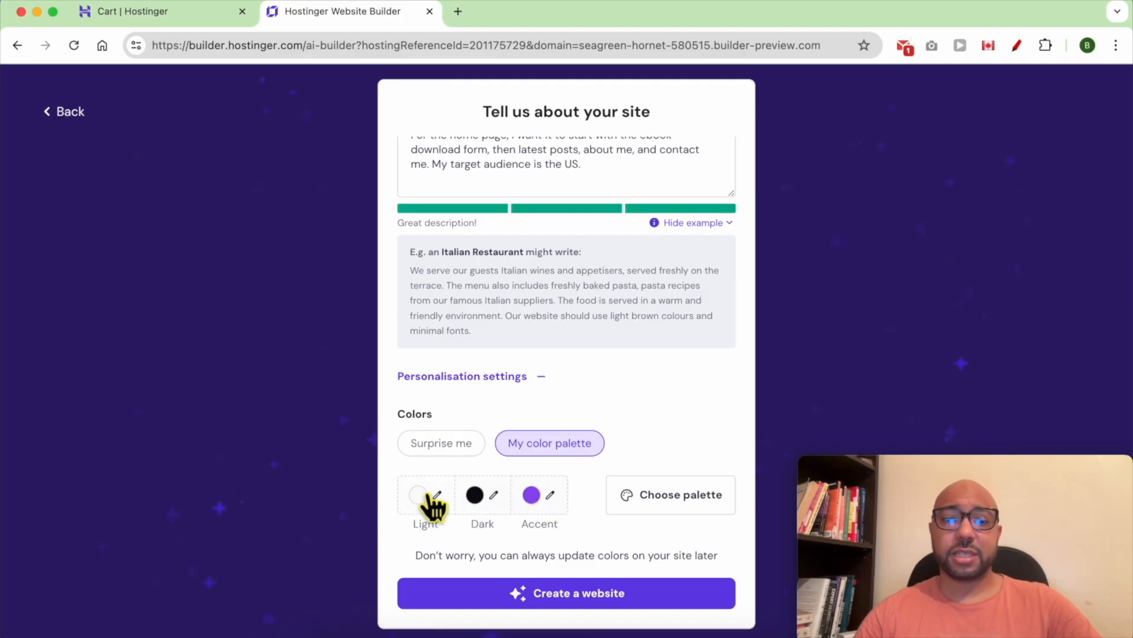
pyautogui.click(670, 502)
pyautogui.click(632, 357)
pyautogui.click(640, 501)
pyautogui.click(623, 422)
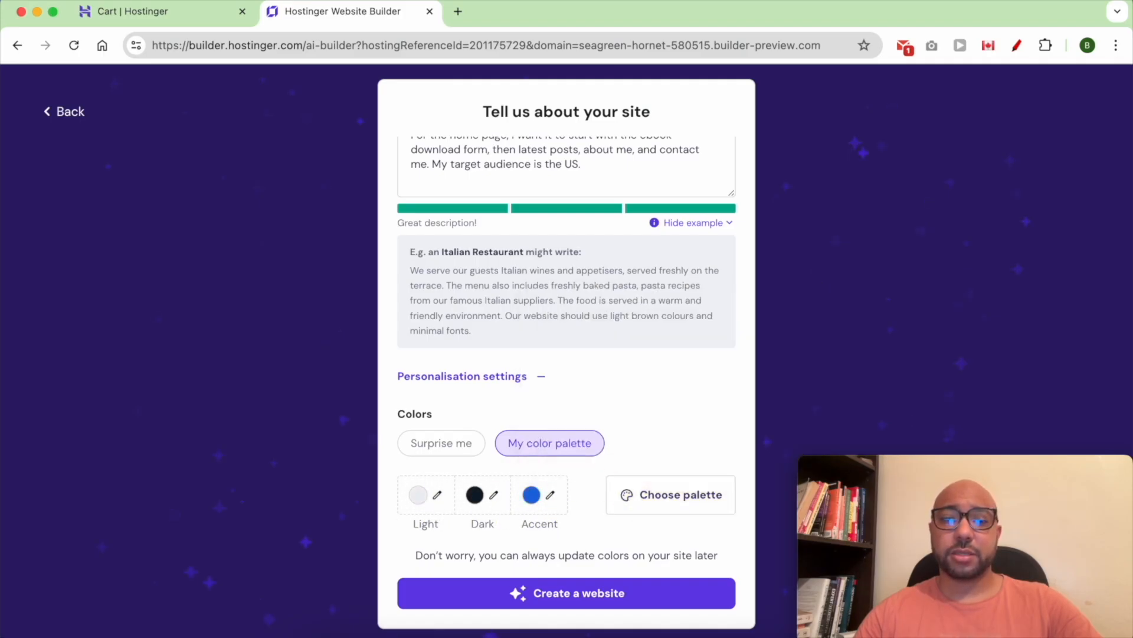
pyautogui.click(449, 448)
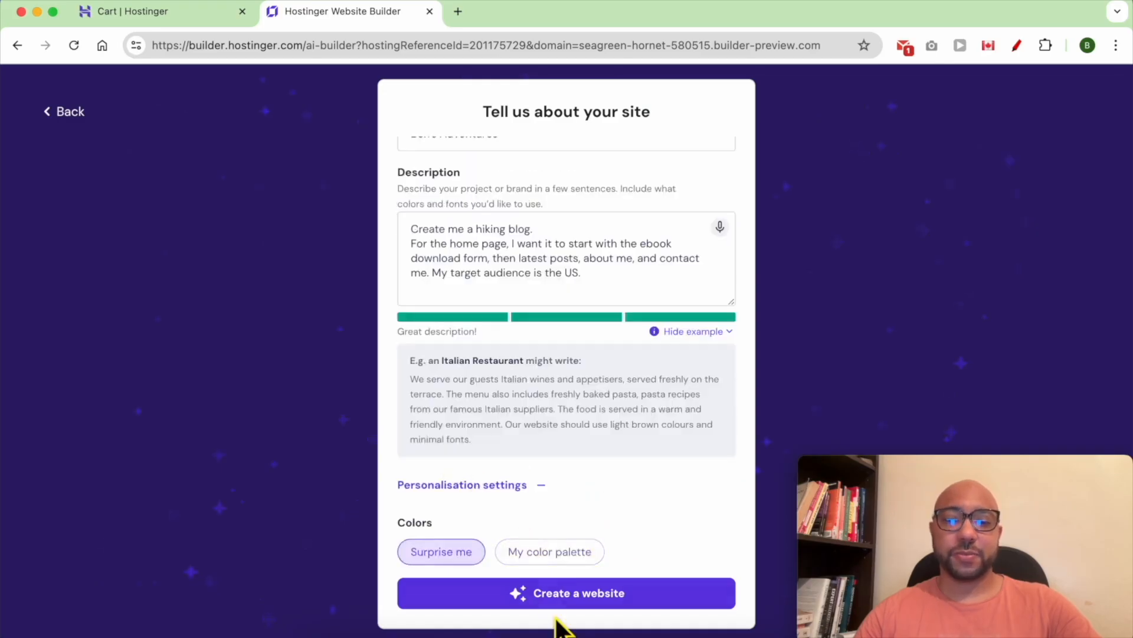
pyautogui.click(567, 597)
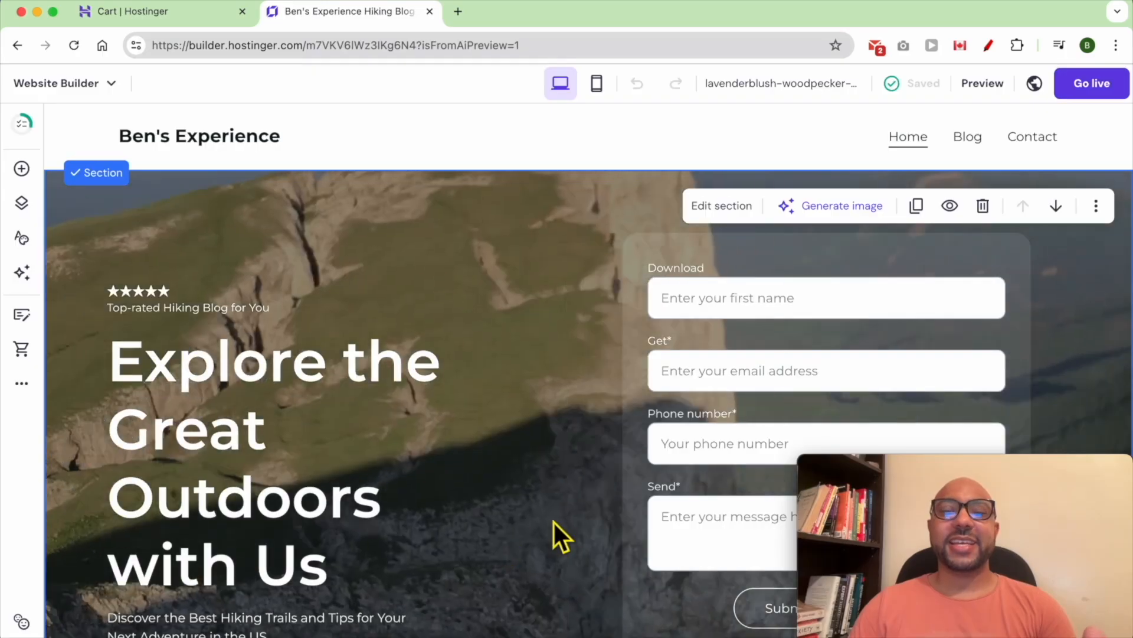
# - Scroll through the generated Ben's Adventures site down to the footer and back up
pyautogui.scroll(-5, 554, 522)
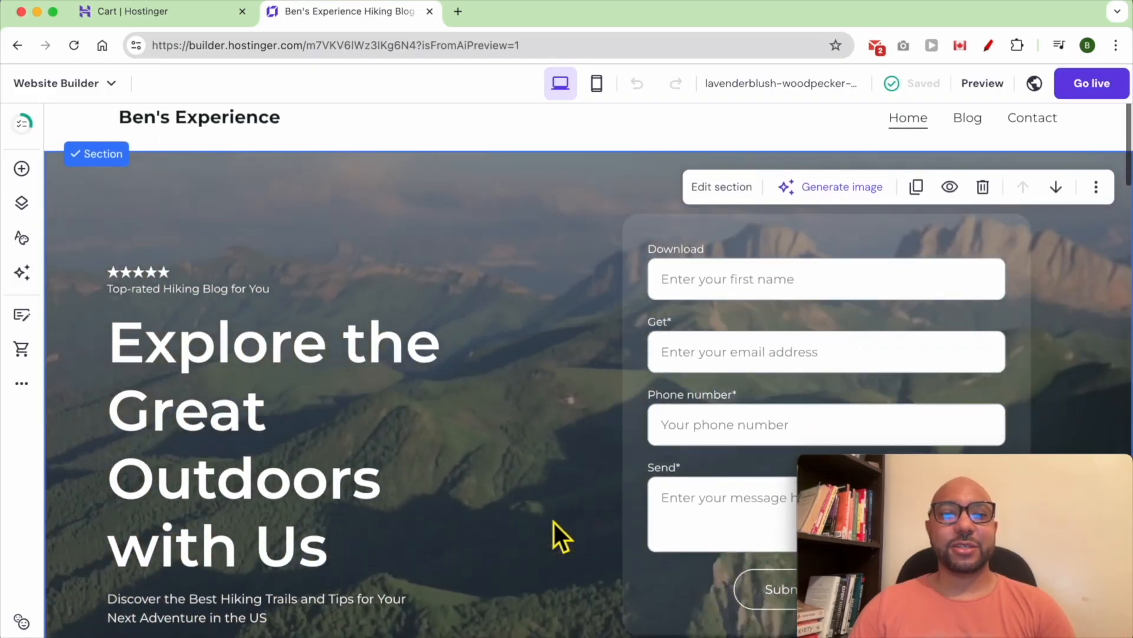
pyautogui.scroll(-6, 554, 519)
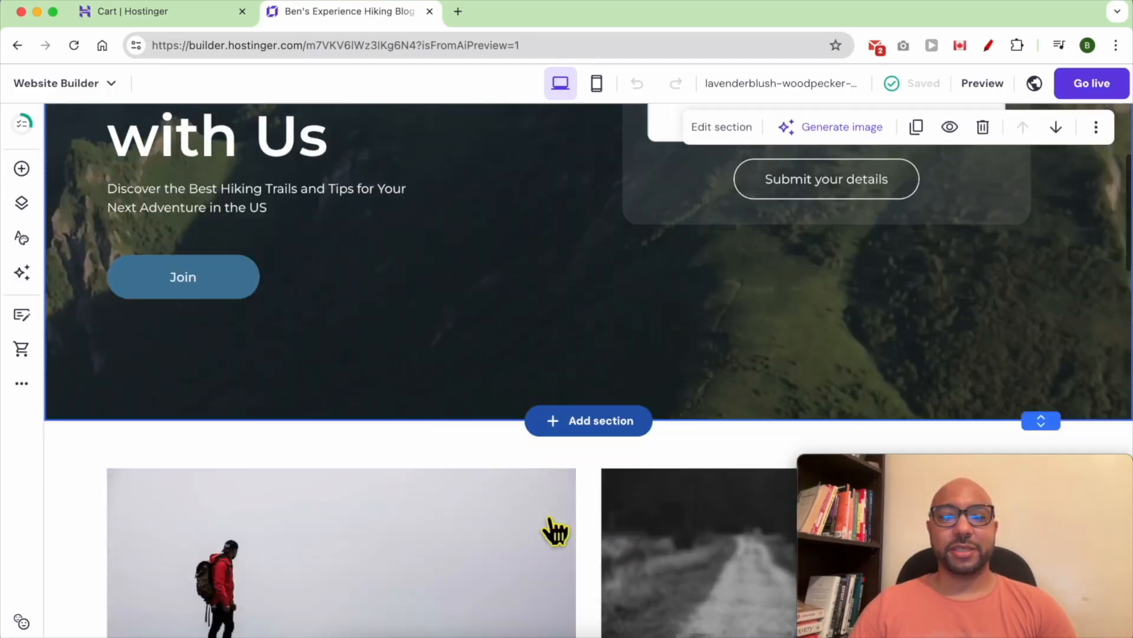
pyautogui.scroll(-10, 548, 517)
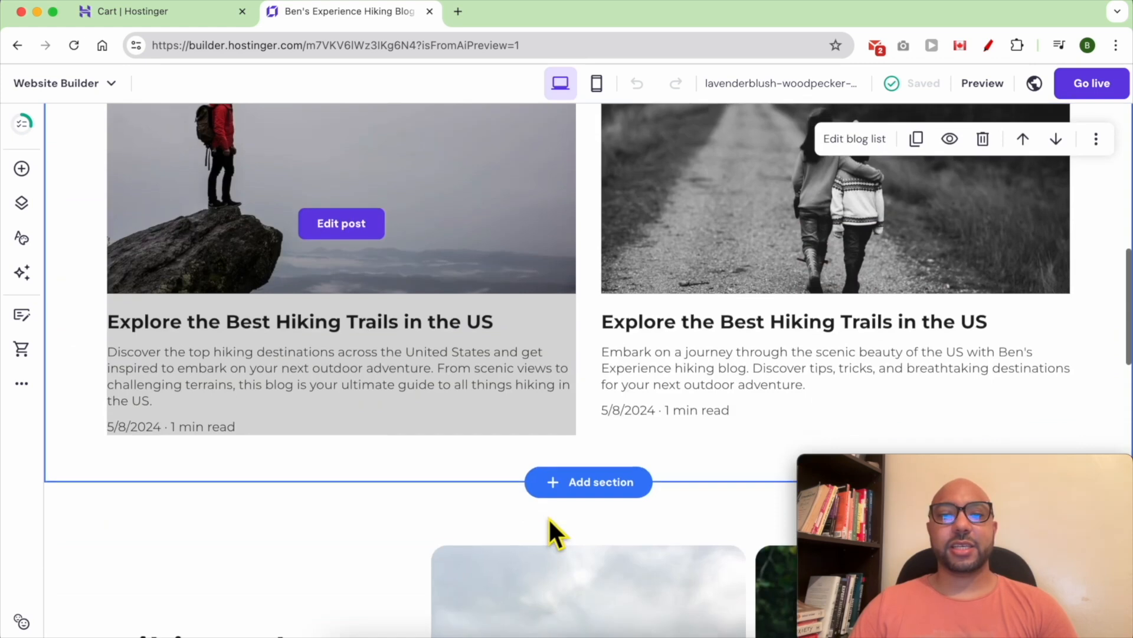
pyautogui.scroll(-9, 548, 518)
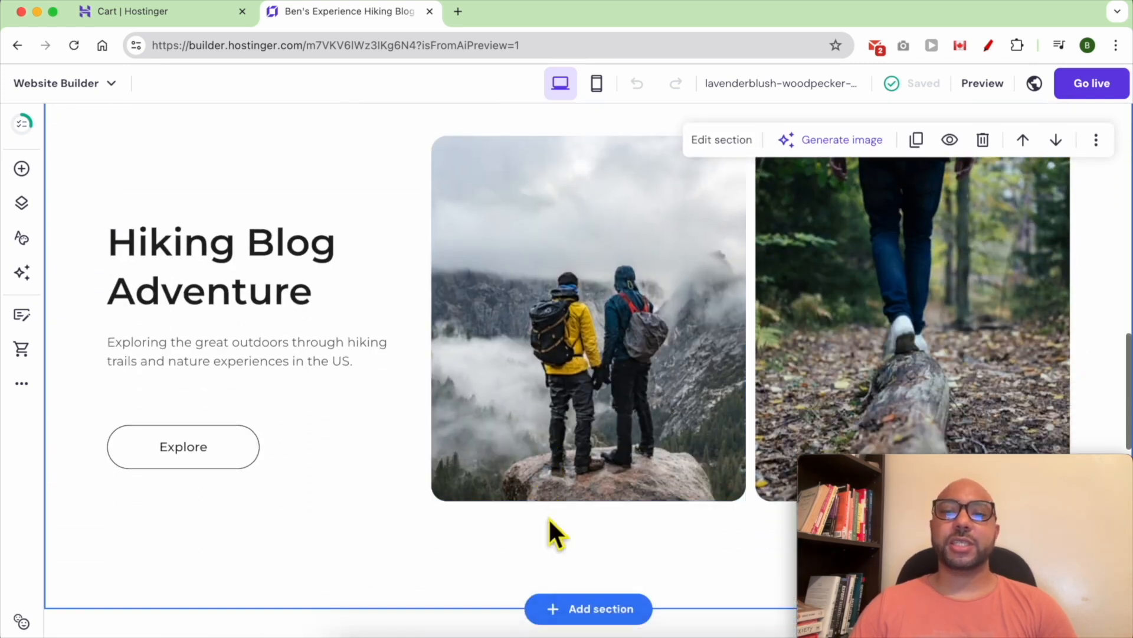
pyautogui.scroll(-7, 547, 516)
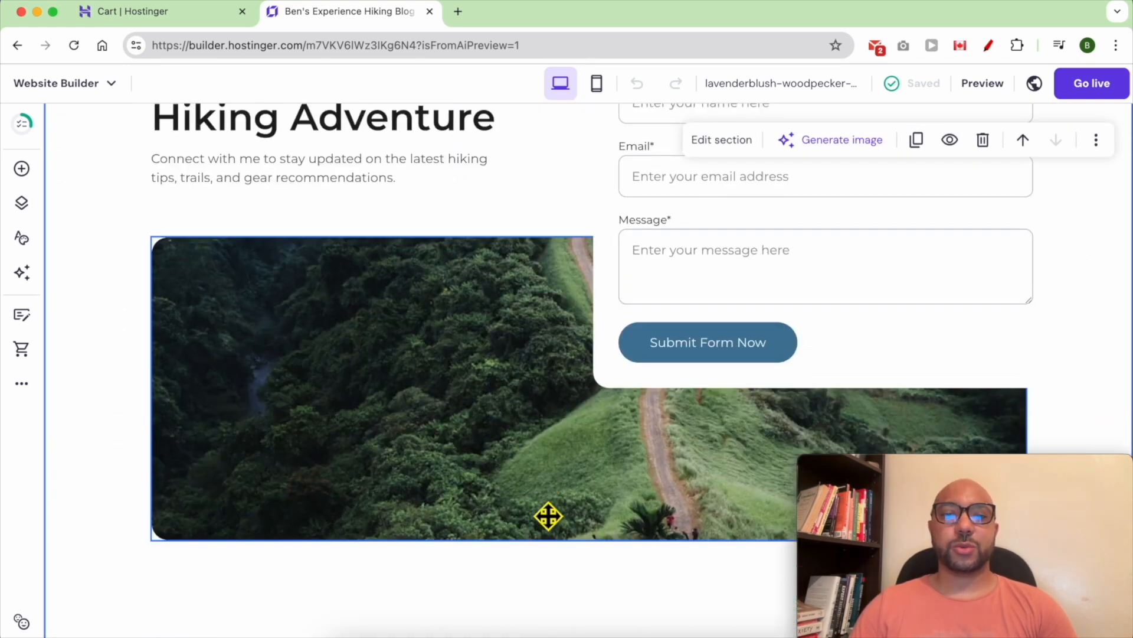
pyautogui.scroll(9, 578, 286)
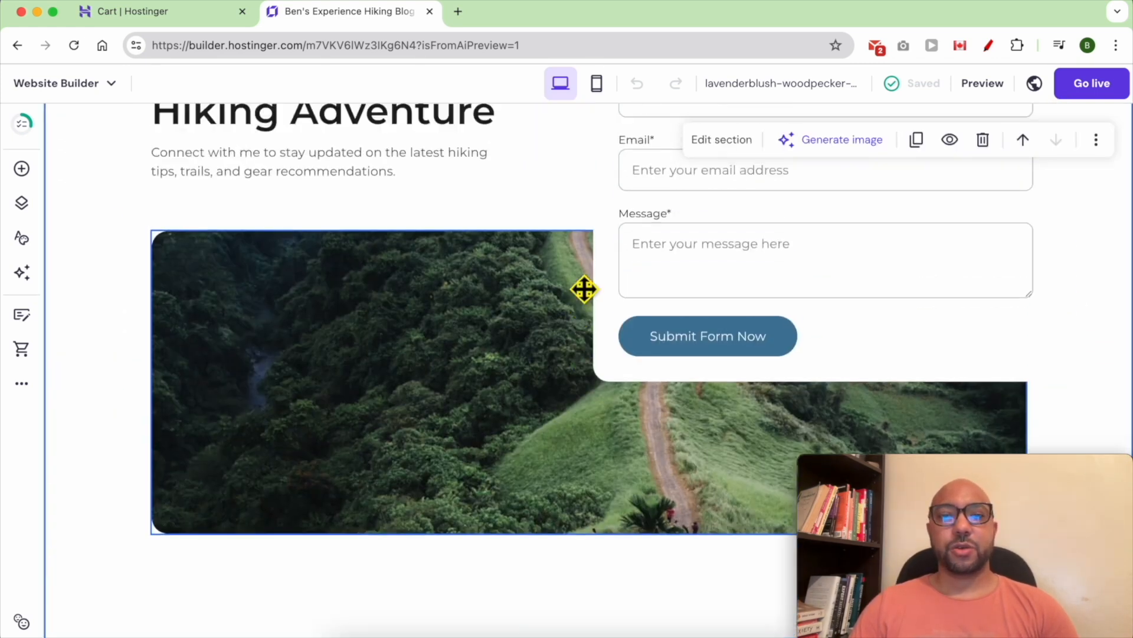
pyautogui.scroll(10, 575, 278)
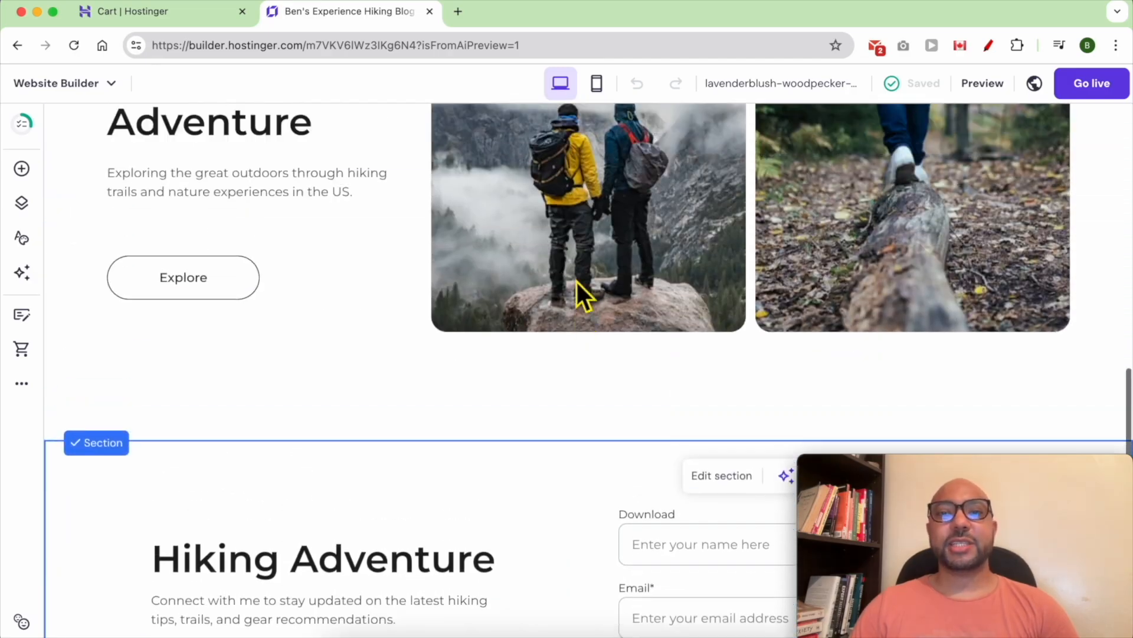
pyautogui.scroll(8, 576, 279)
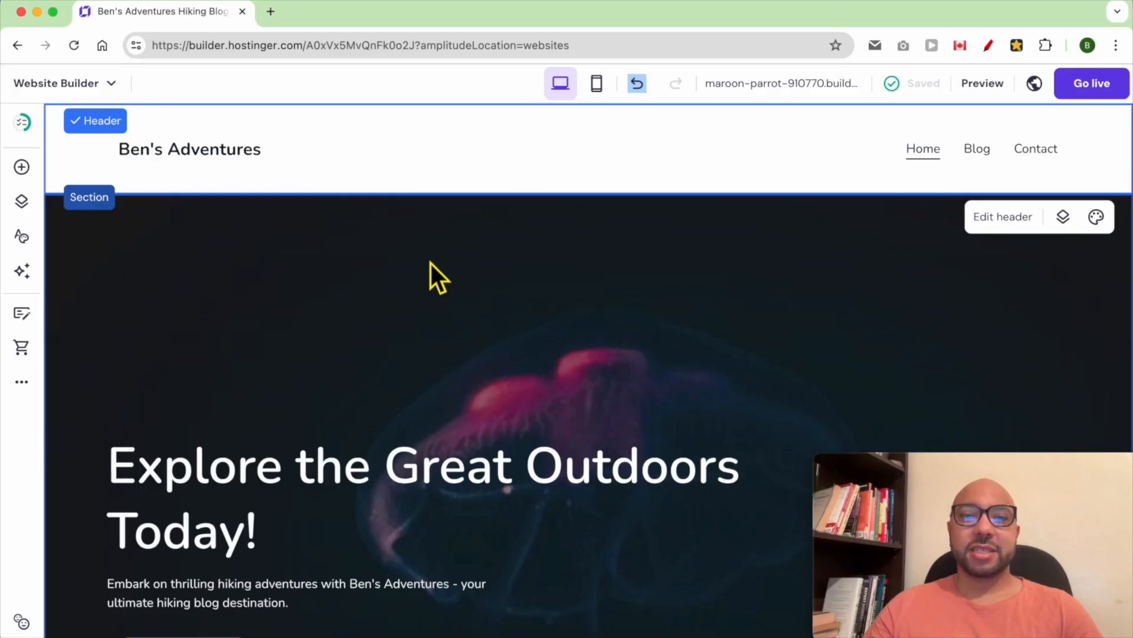
# - Select the site header and open its header settings
pyautogui.click(437, 303)
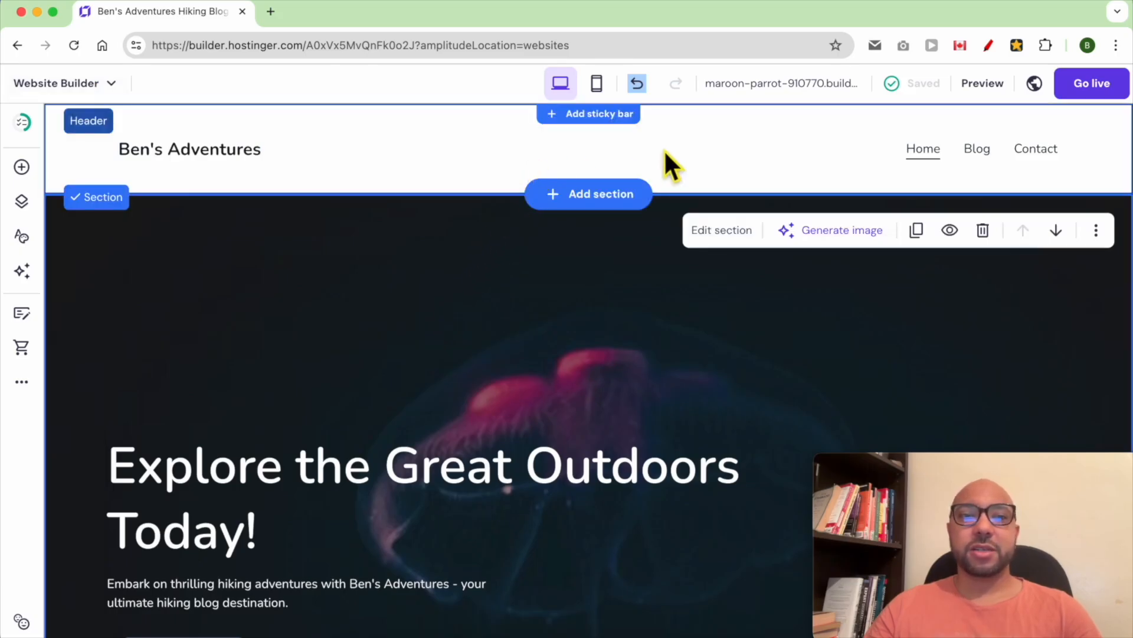
pyautogui.click(688, 150)
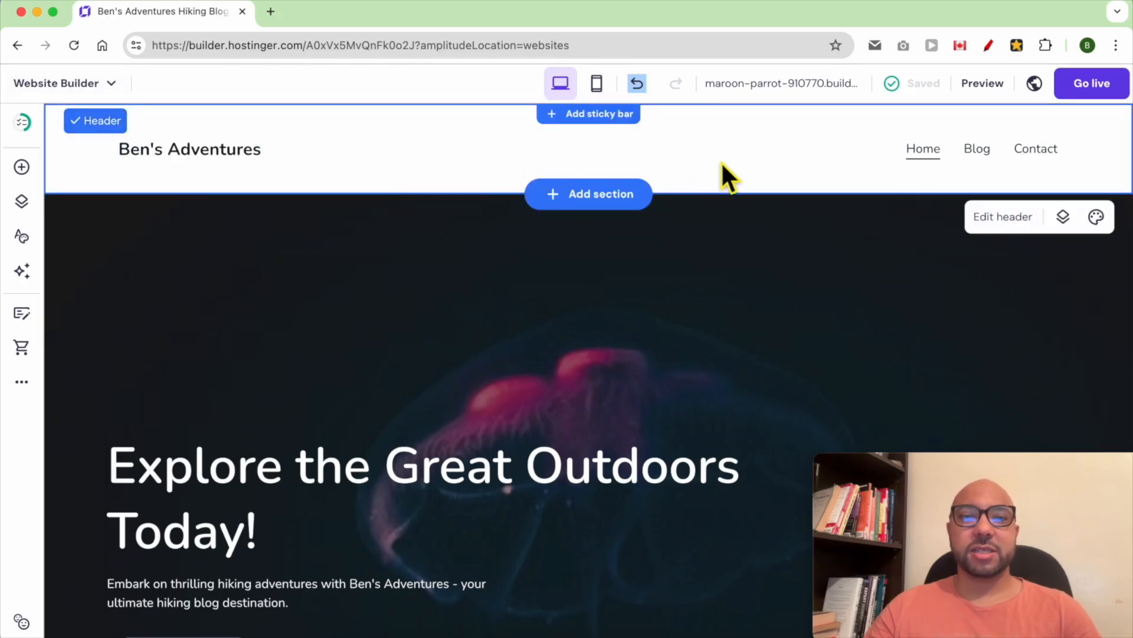
pyautogui.click(1005, 227)
pyautogui.moveTo(950, 464); pyautogui.dragTo(157, 473)
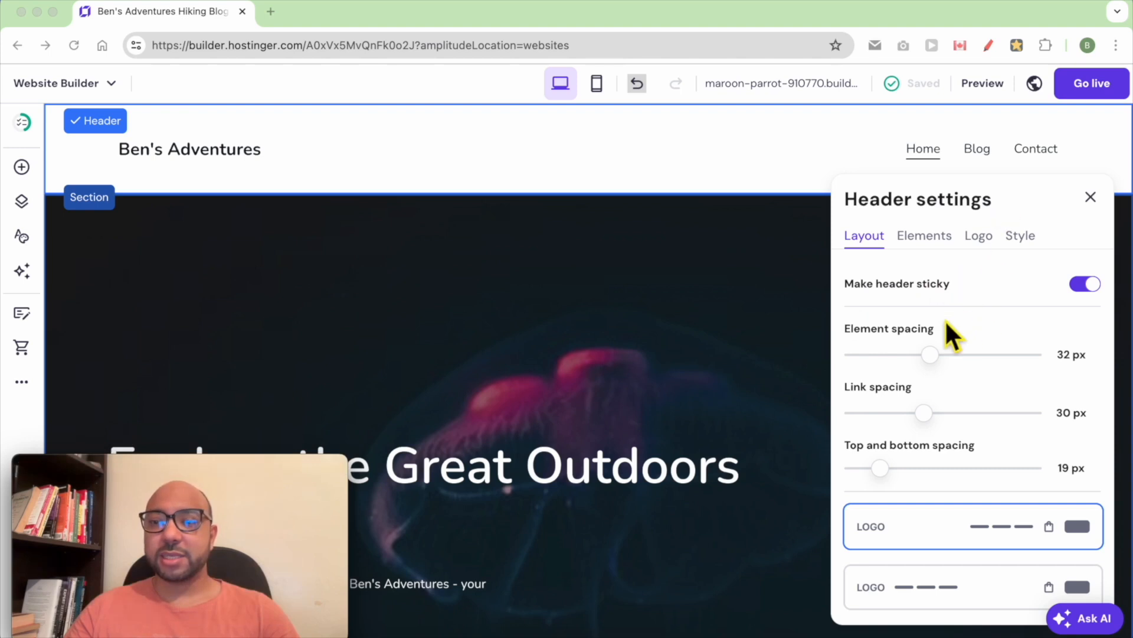
# - Set header link spacing to 27 px, remove vertical padding, and centre the logo with links left
pyautogui.click(928, 424)
pyautogui.moveTo(930, 420)
pyautogui.mouseDown()
pyautogui.moveTo(898, 425)
pyautogui.moveTo(939, 430)
pyautogui.moveTo(924, 434)
pyautogui.mouseUp()
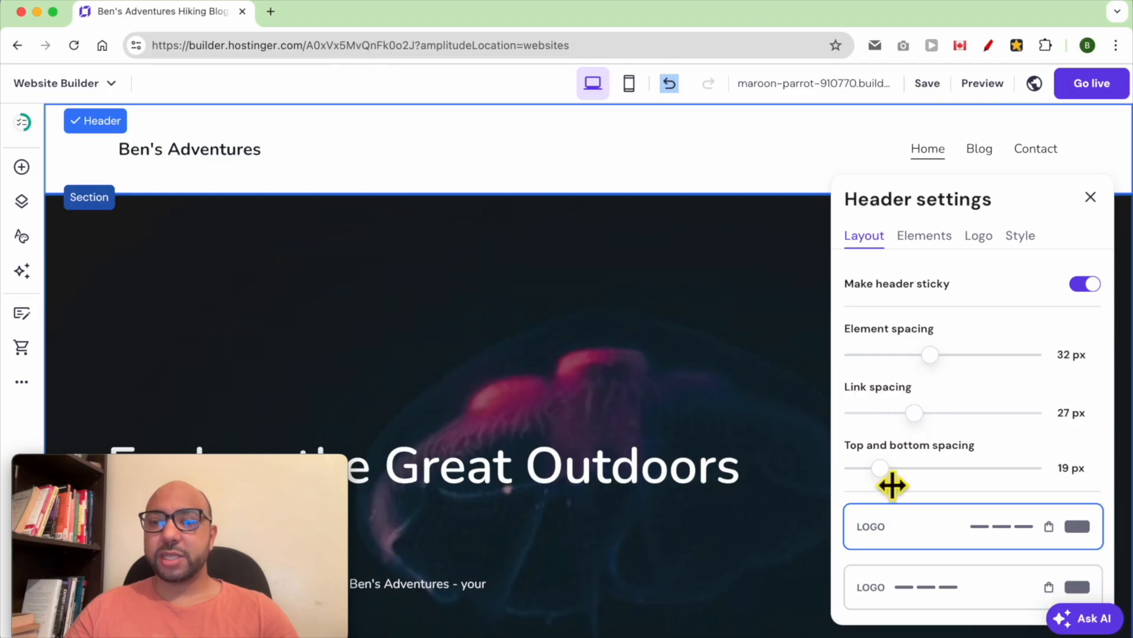
pyautogui.moveTo(892, 485); pyautogui.dragTo(857, 481)
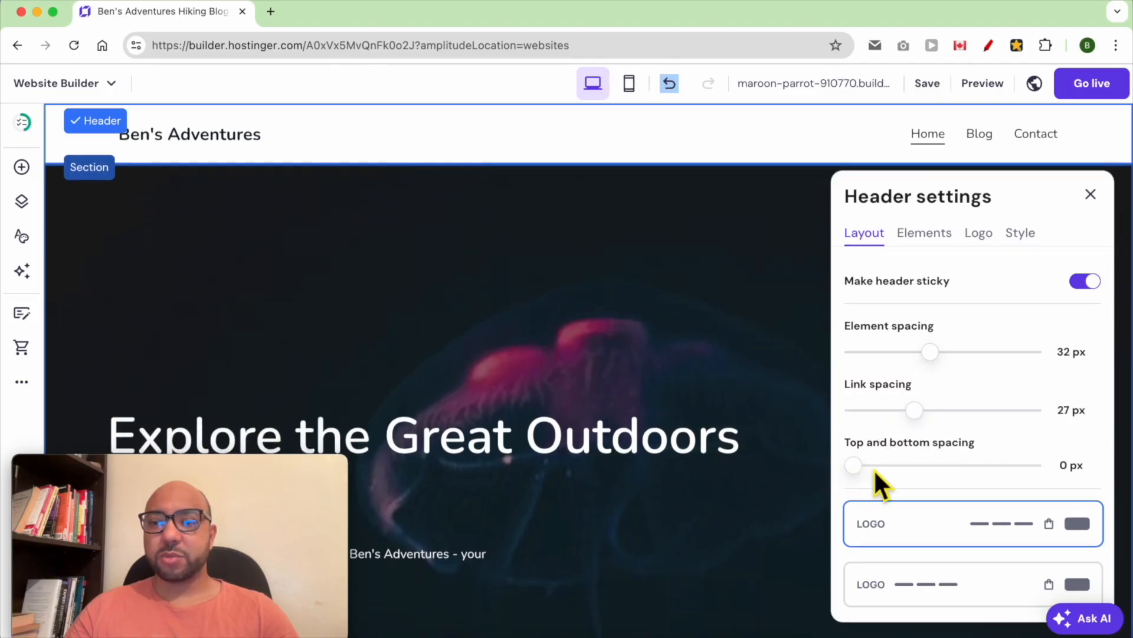
pyautogui.scroll(-3, 956, 470)
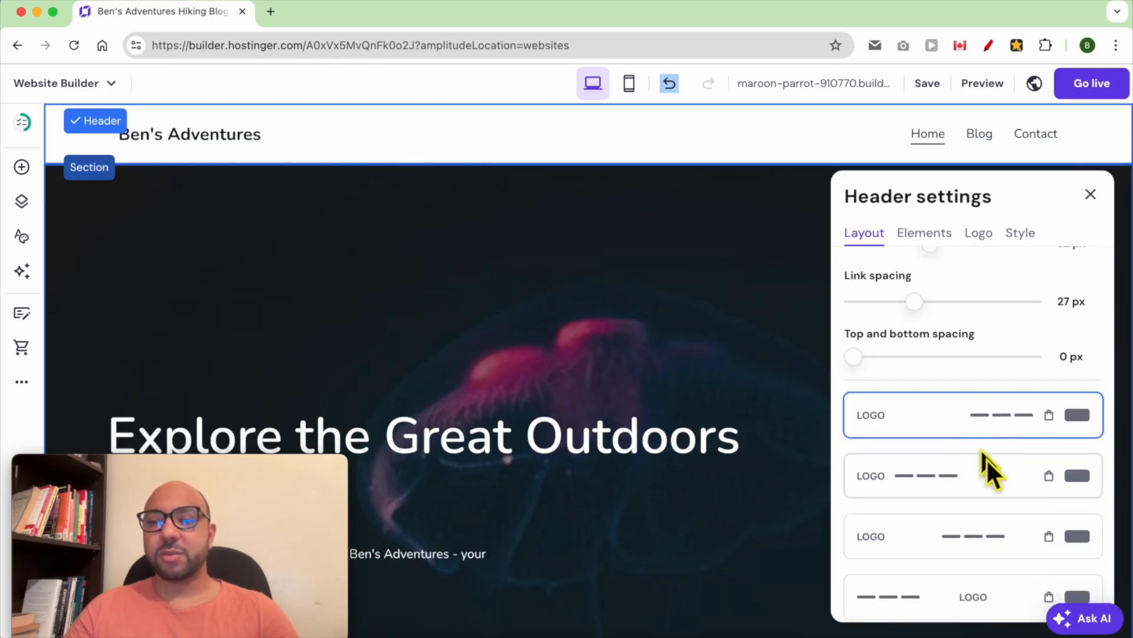
pyautogui.scroll(-1, 983, 513)
pyautogui.click(986, 564)
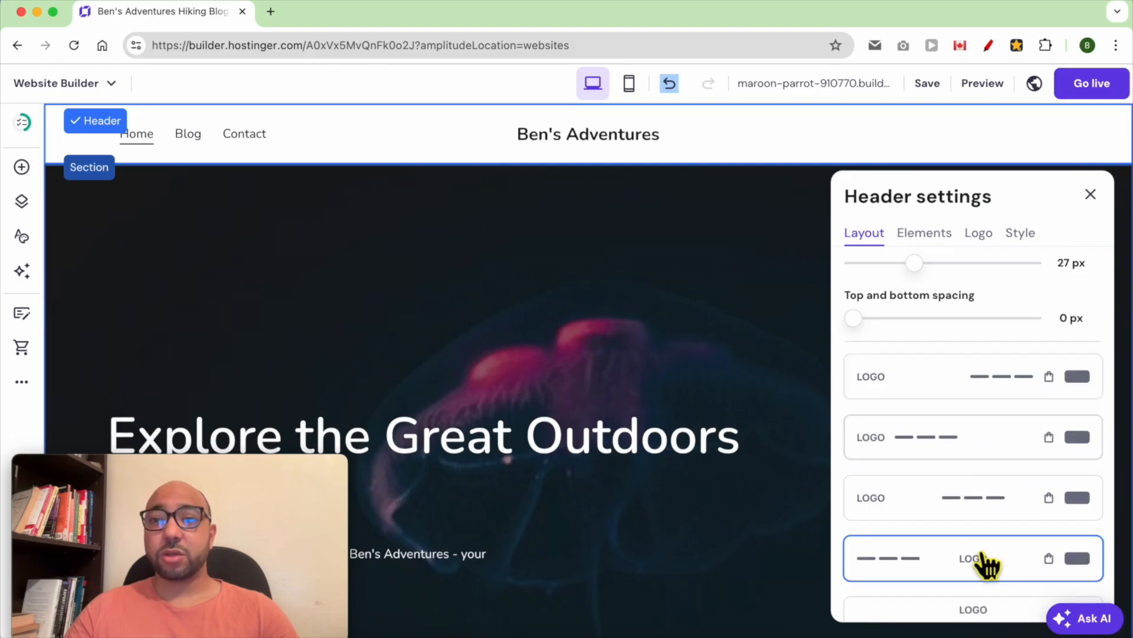
pyautogui.scroll(-1, 1007, 529)
pyautogui.scroll(5, 1007, 529)
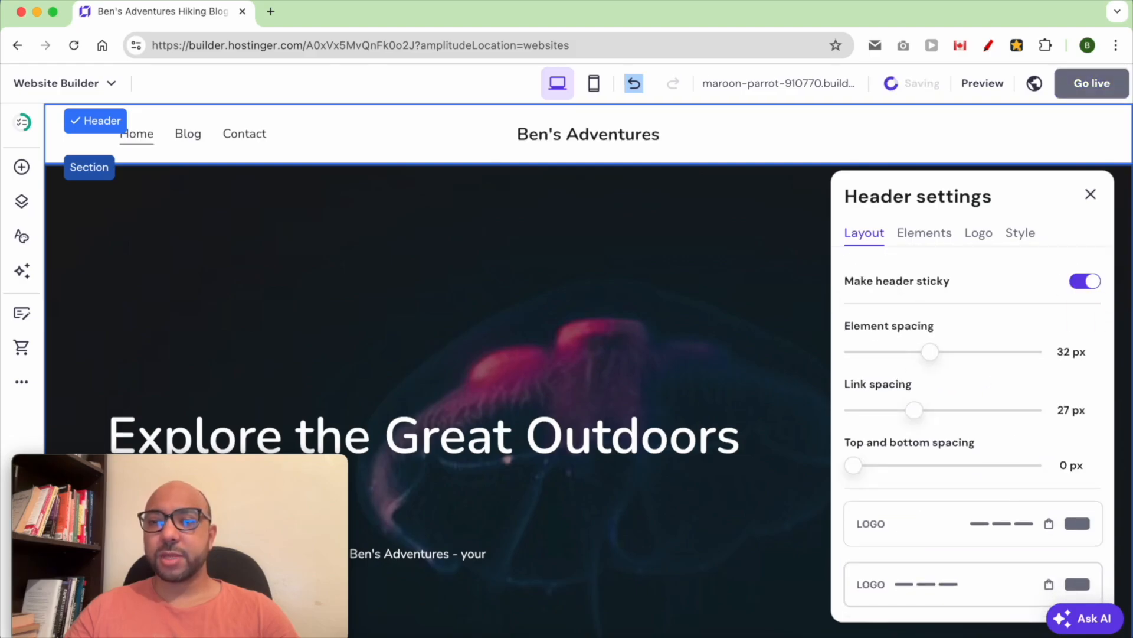
# - Keep the header sticky after toggling it off and back on
pyautogui.click(1085, 281)
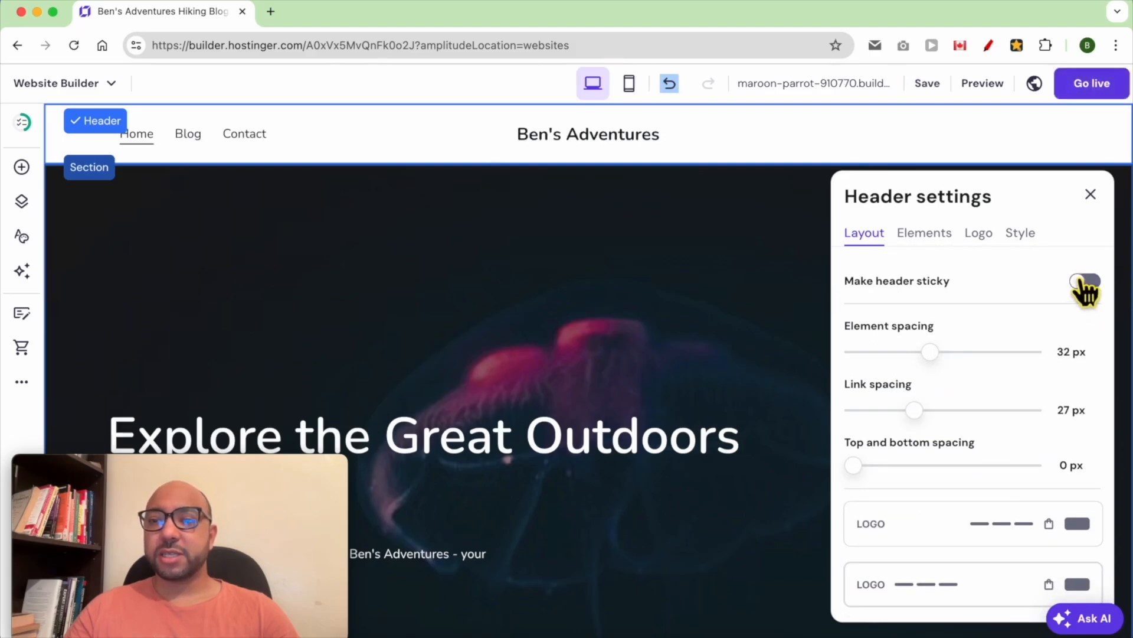
pyautogui.click(1084, 281)
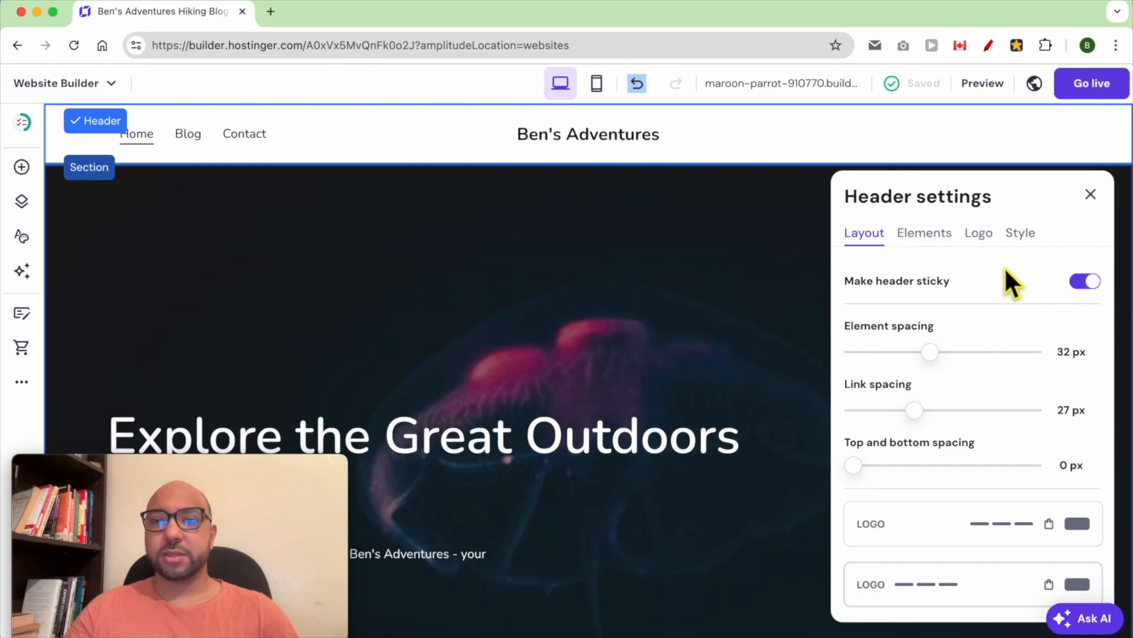
pyautogui.click(924, 236)
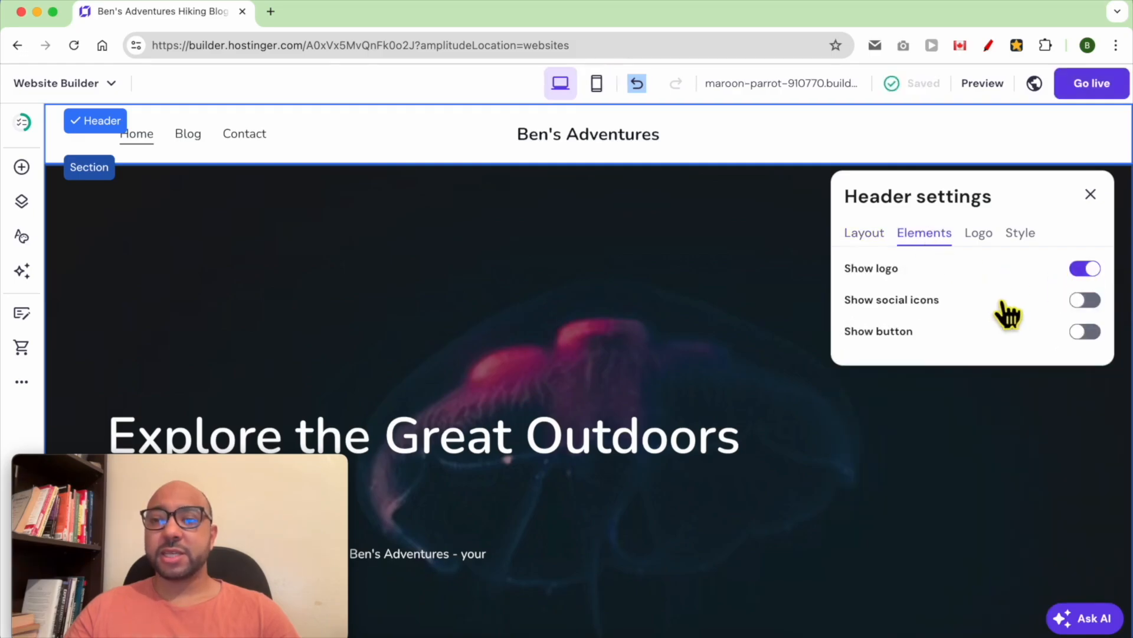
# - Keep the logo shown and turn on social icons and a button in the header
pyautogui.click(1085, 269)
pyautogui.click(1090, 227)
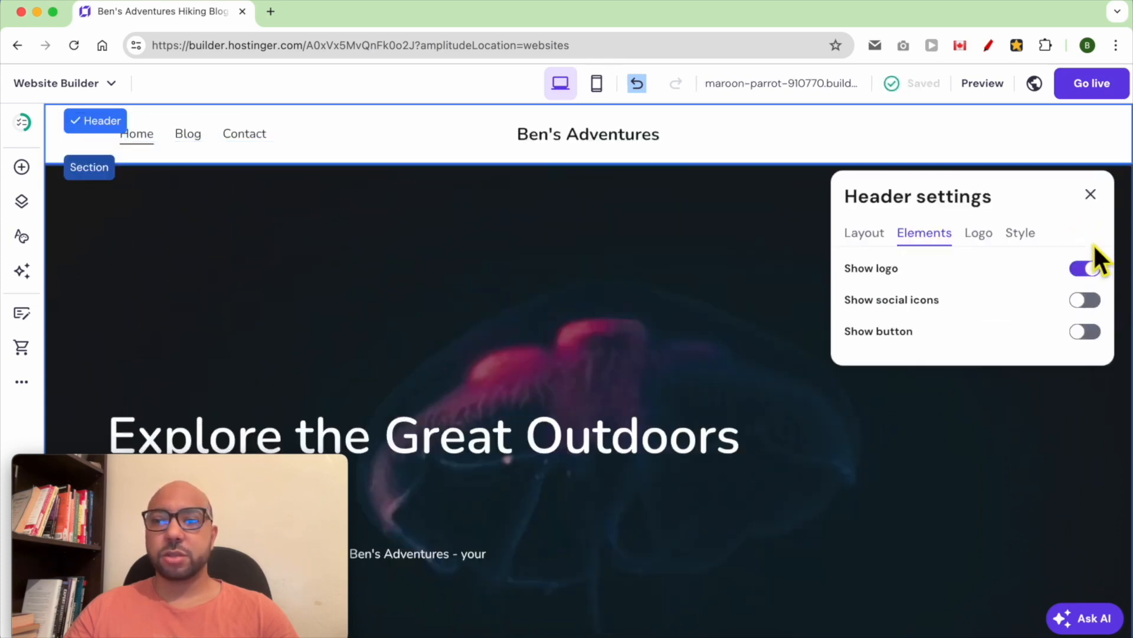
pyautogui.click(1078, 302)
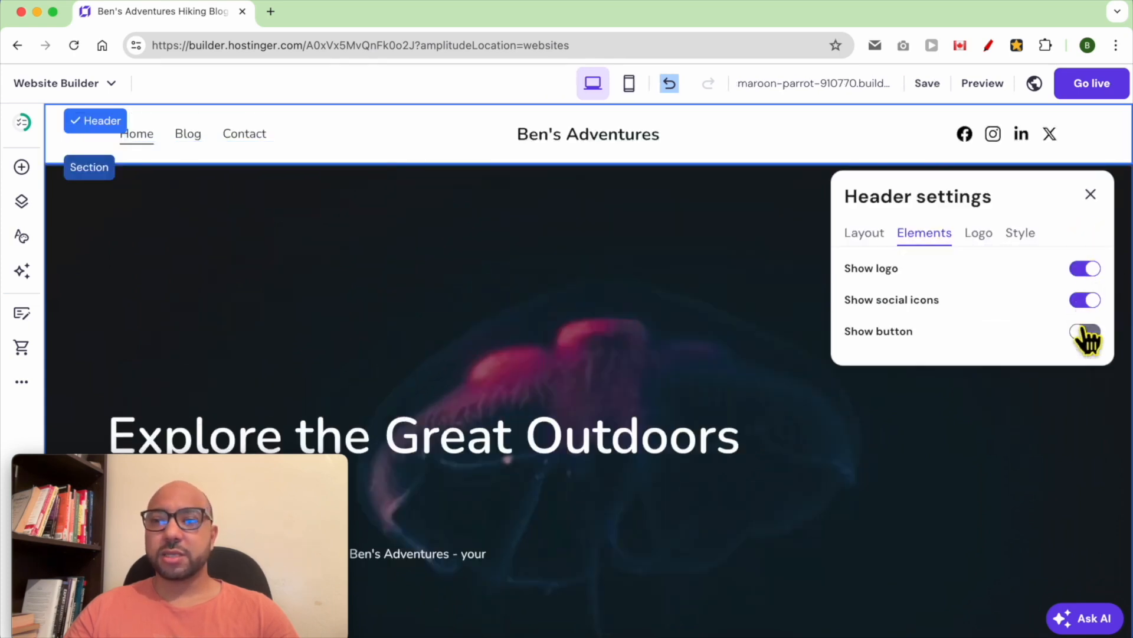
pyautogui.click(1083, 331)
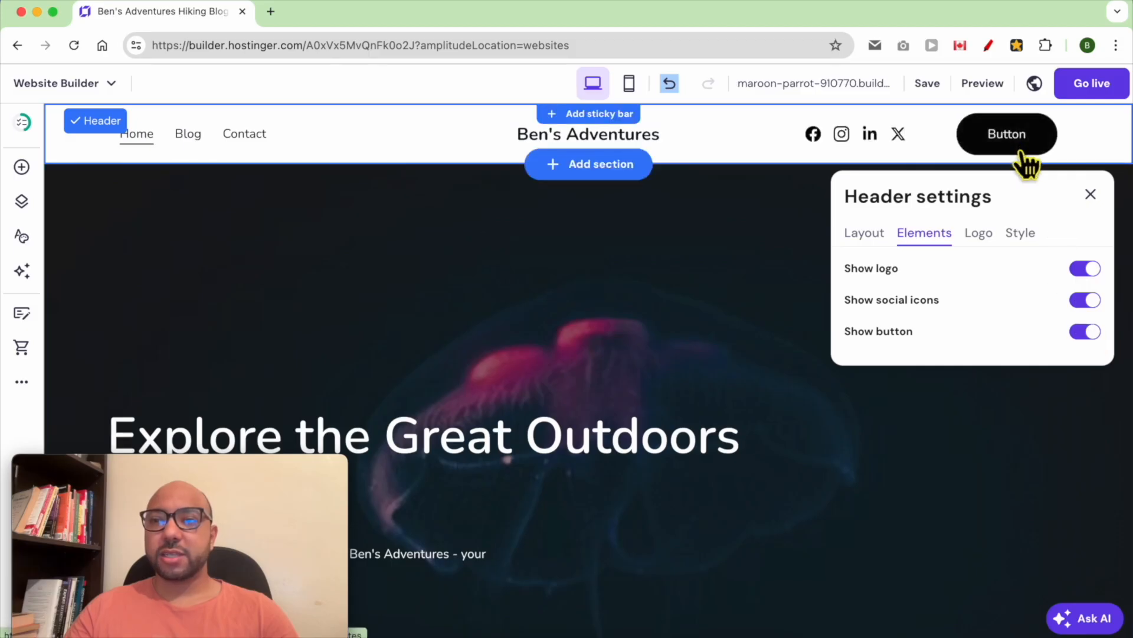
pyautogui.click(979, 236)
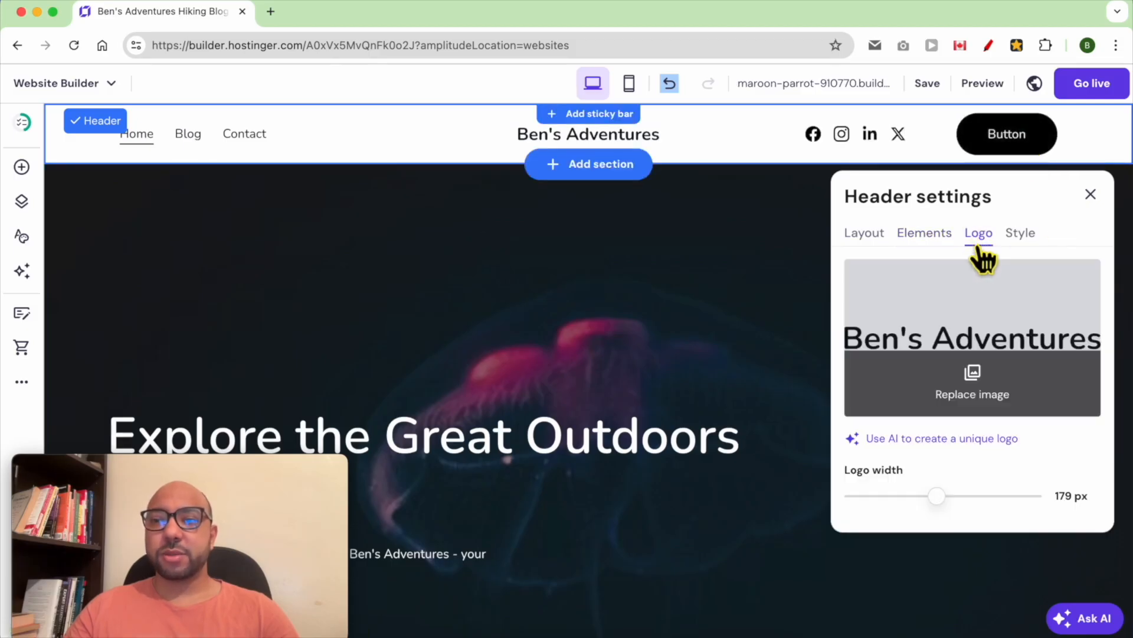
# - Keep the current logo image and narrow the header logo from 179 px to about 160 px
pyautogui.click(981, 388)
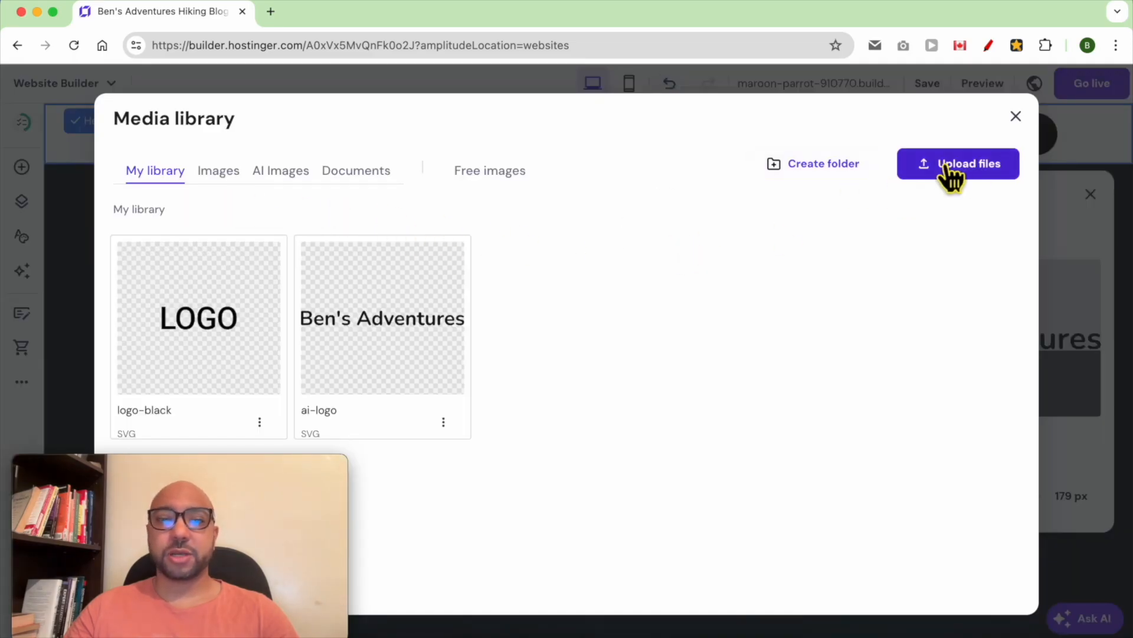
pyautogui.click(1015, 117)
pyautogui.moveTo(944, 494)
pyautogui.mouseDown()
pyautogui.moveTo(906, 498)
pyautogui.moveTo(951, 496)
pyautogui.moveTo(928, 498)
pyautogui.moveTo(939, 500)
pyautogui.mouseUp()
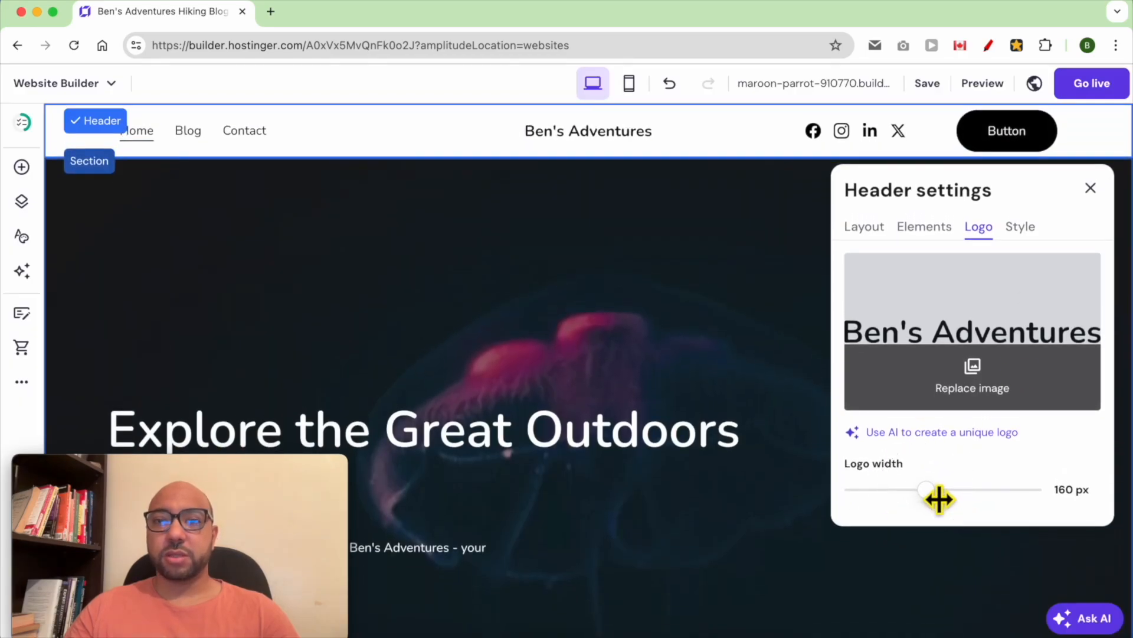
pyautogui.click(1023, 231)
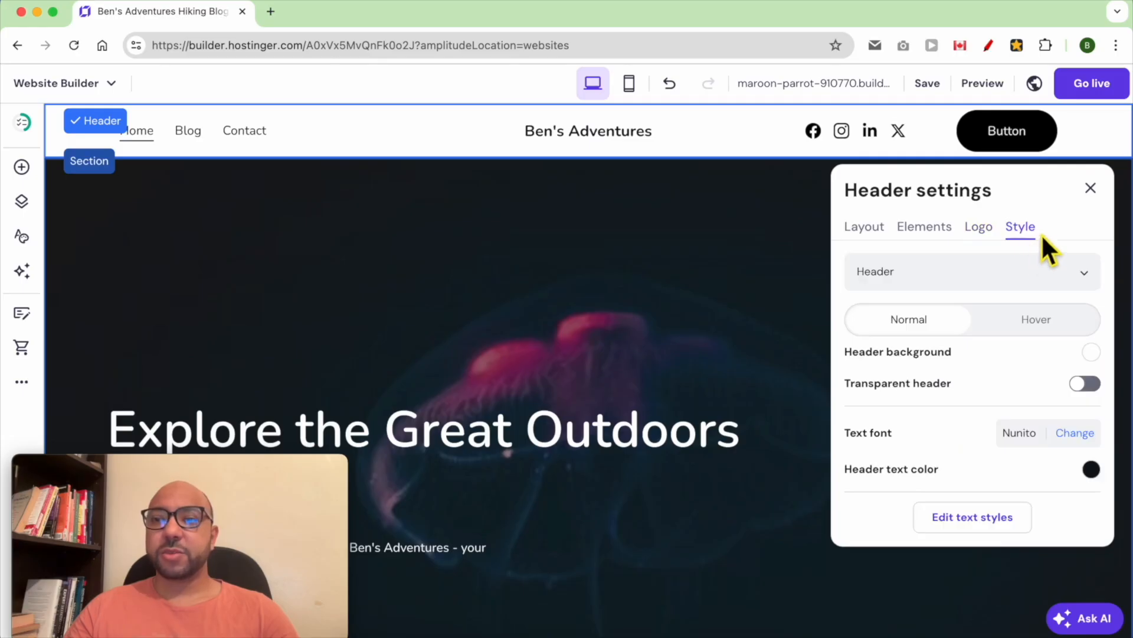
# - Style the Header with Roboto Bold text, leaving the transparent header turned off
pyautogui.click(932, 278)
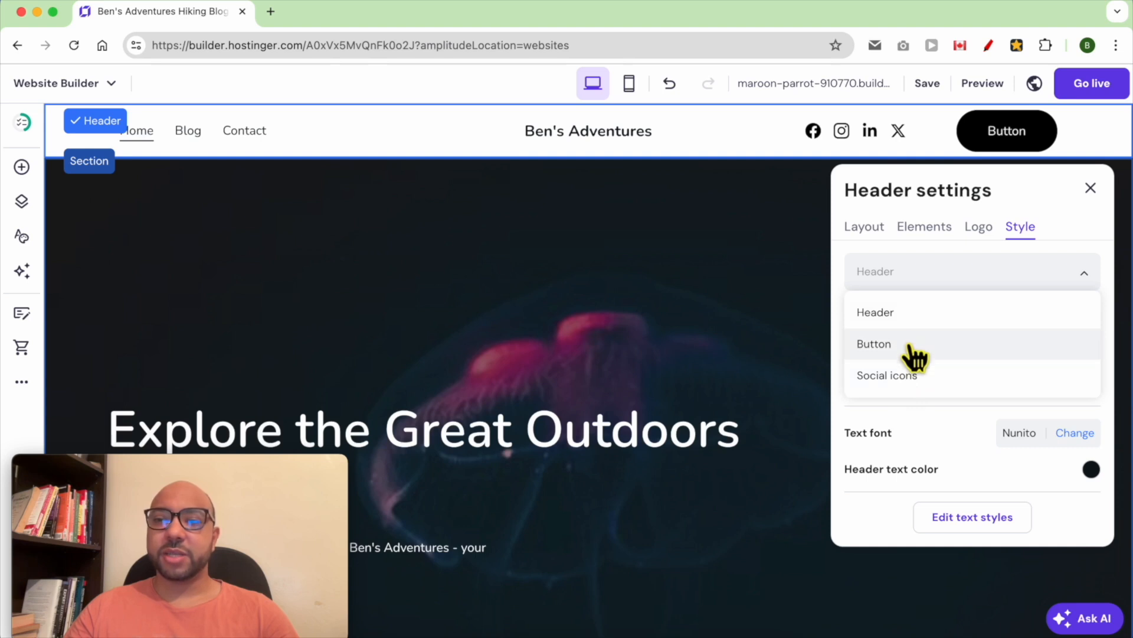
pyautogui.click(925, 314)
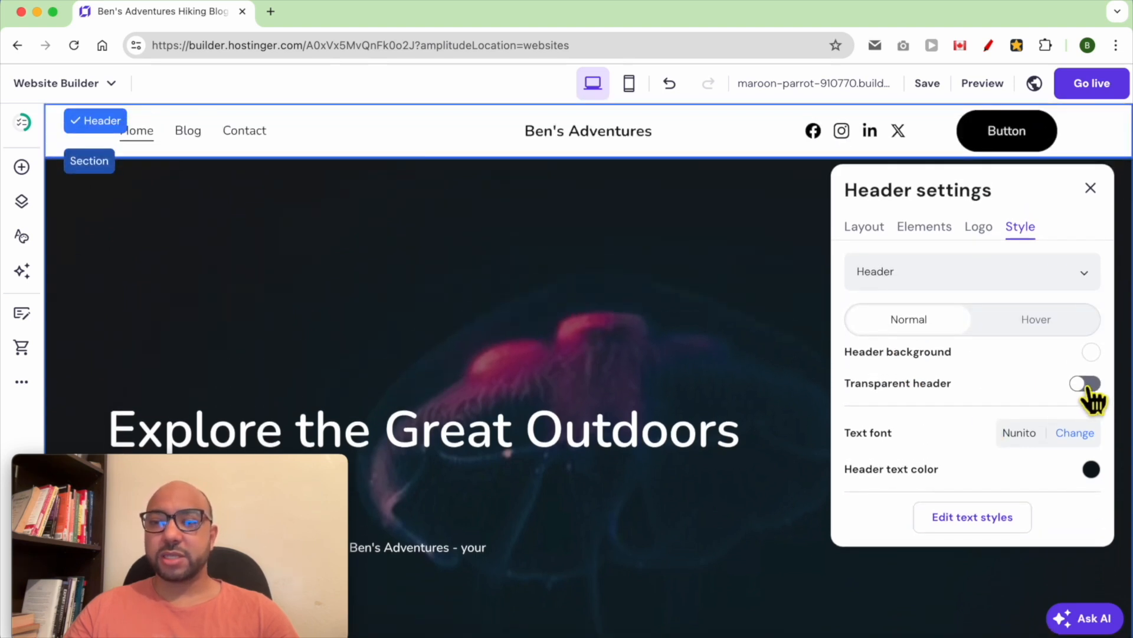
pyautogui.click(1088, 389)
pyautogui.click(1088, 389)
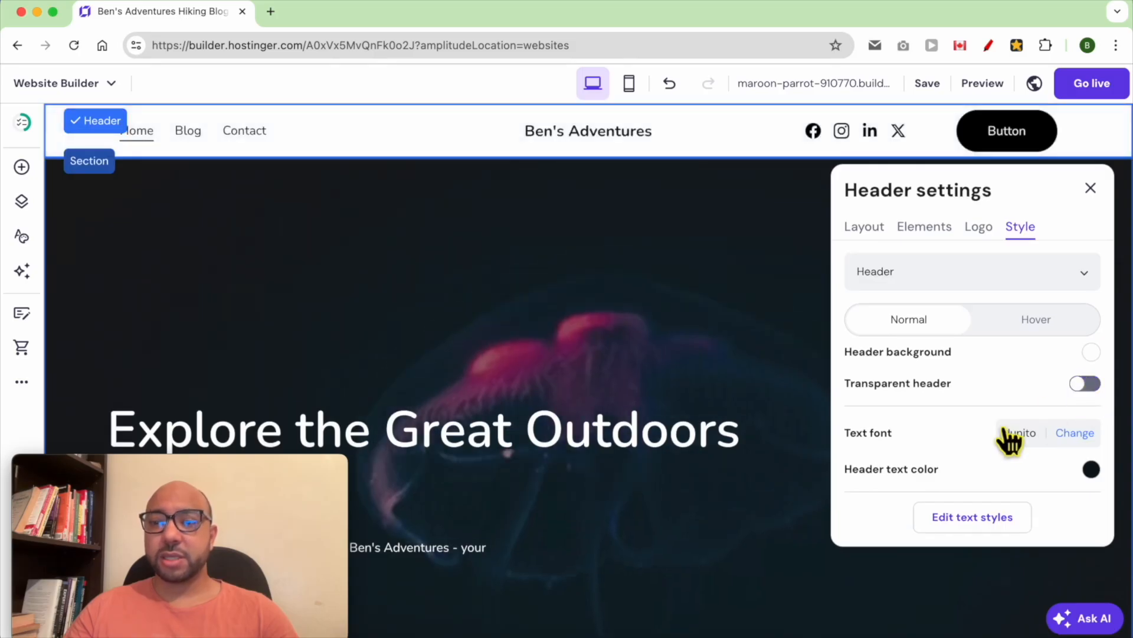
pyautogui.click(1072, 434)
pyautogui.moveTo(944, 363)
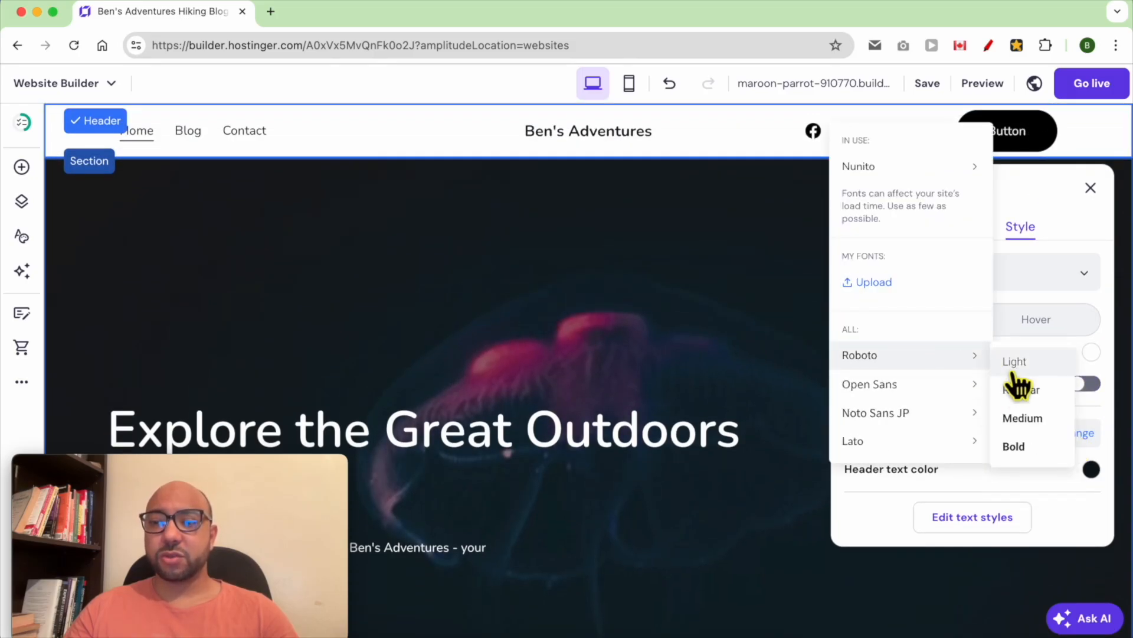
pyautogui.click(1030, 445)
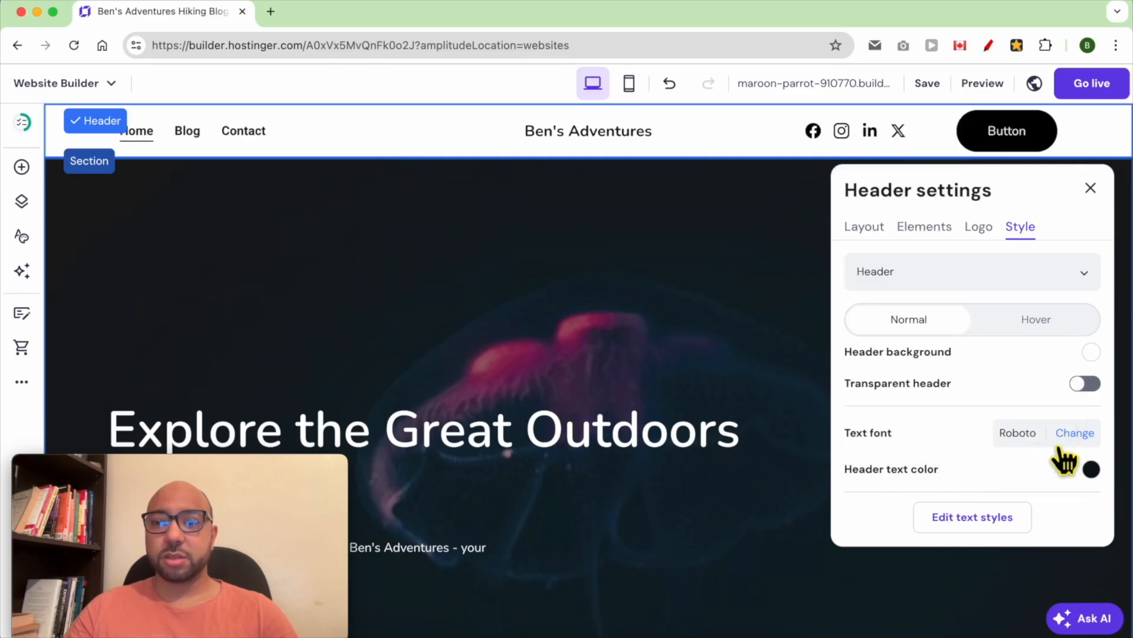
# - Try a blue header text colour, then set it back to black #000000
pyautogui.scroll(-1, 984, 485)
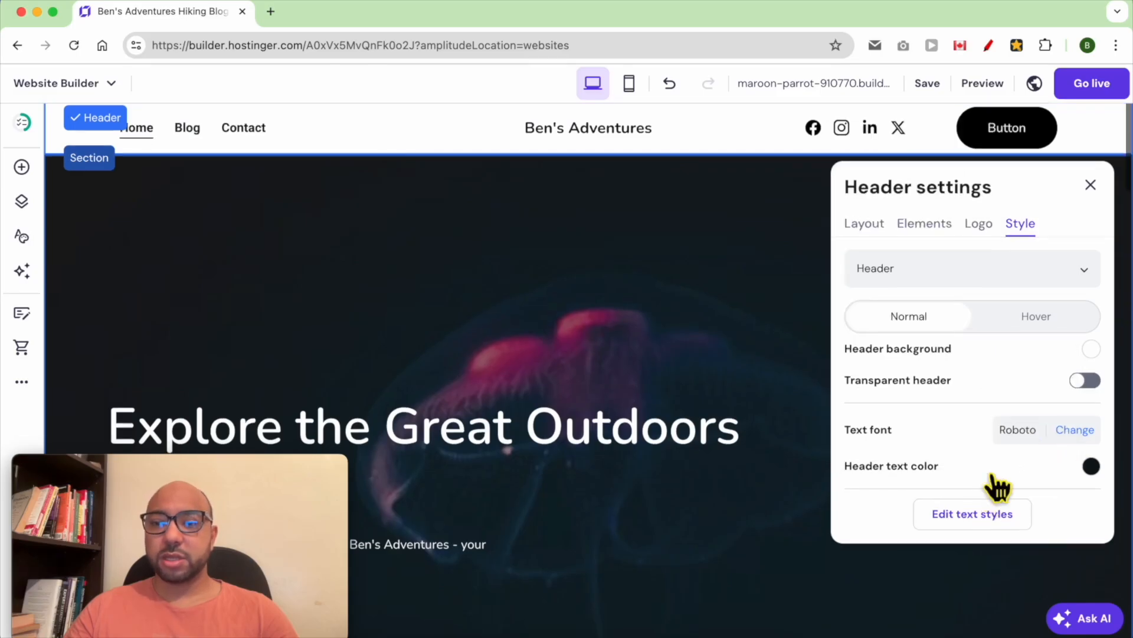
pyautogui.click(1092, 466)
pyautogui.moveTo(737, 469); pyautogui.dragTo(797, 392)
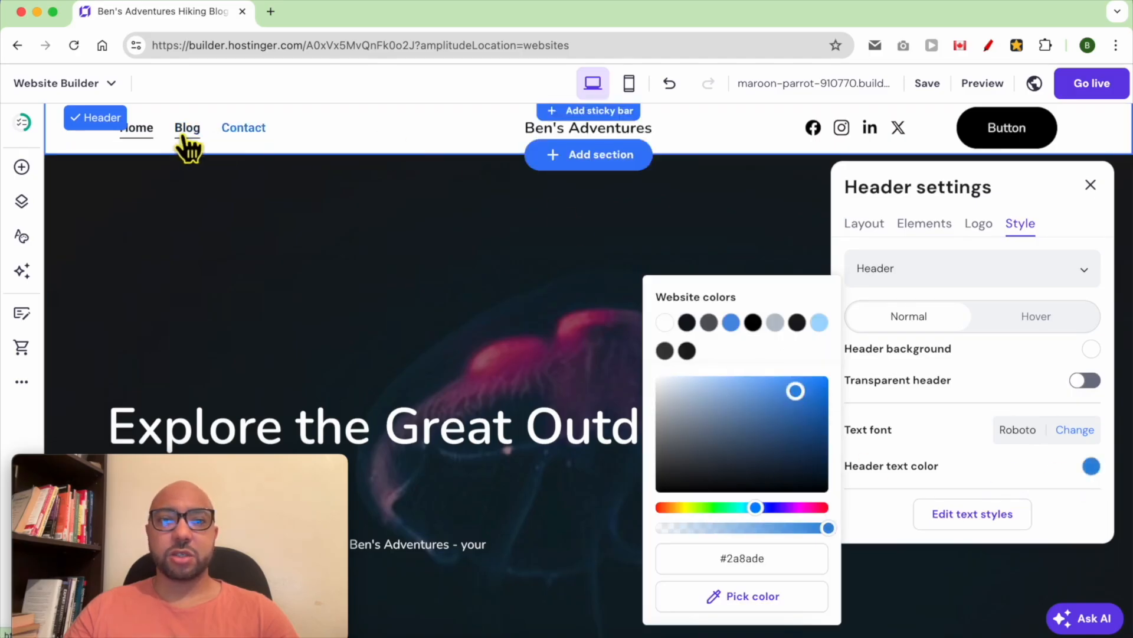
pyautogui.moveTo(822, 439); pyautogui.dragTo(837, 507)
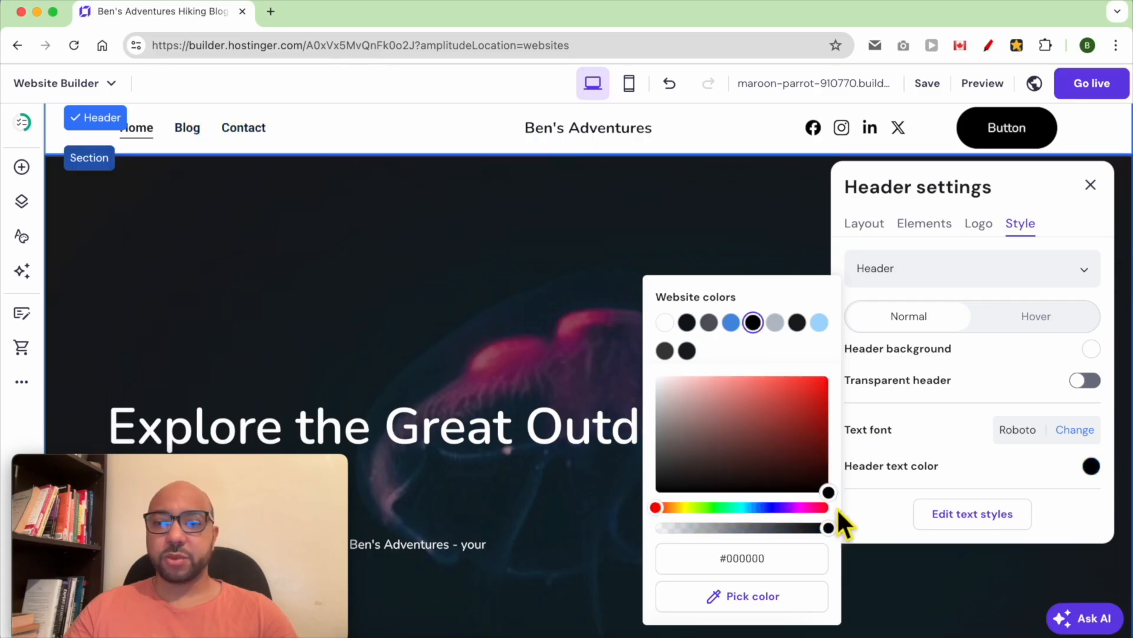
pyautogui.click(879, 512)
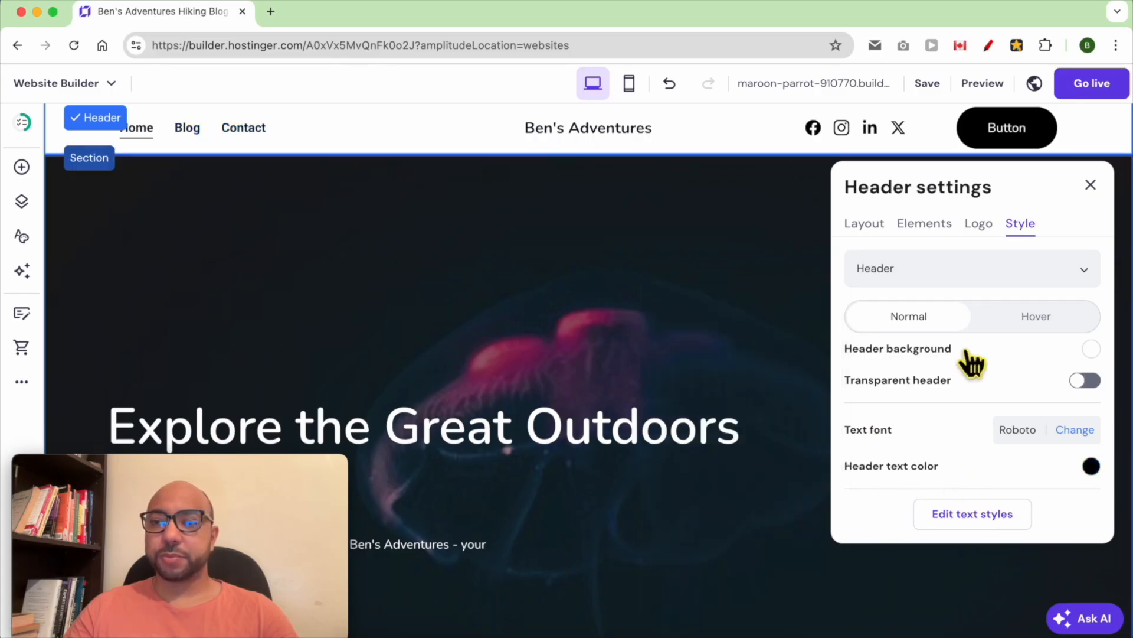
pyautogui.click(951, 282)
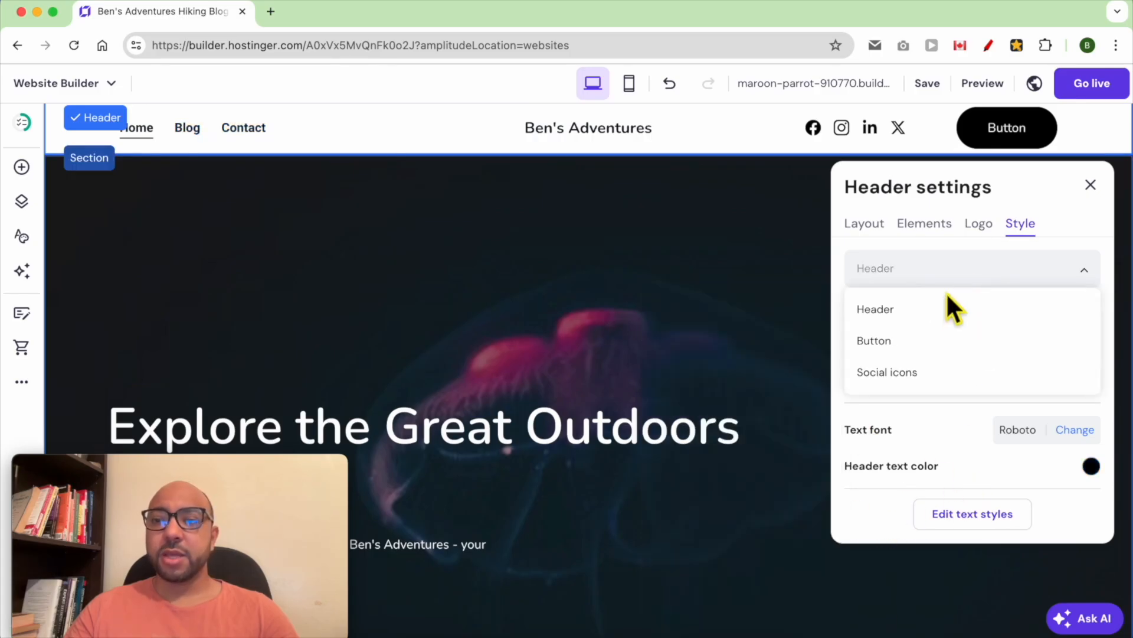
# - Select the header Button, label it 'Newsletter' and keep it linking to a page
pyautogui.click(913, 353)
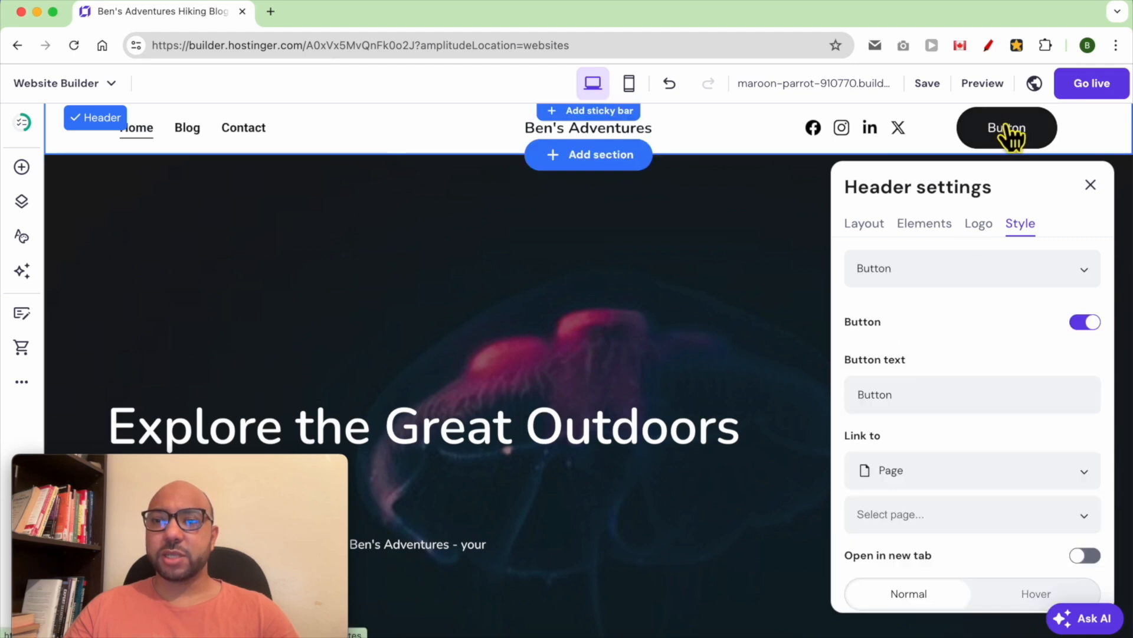
pyautogui.click(967, 275)
pyautogui.click(933, 353)
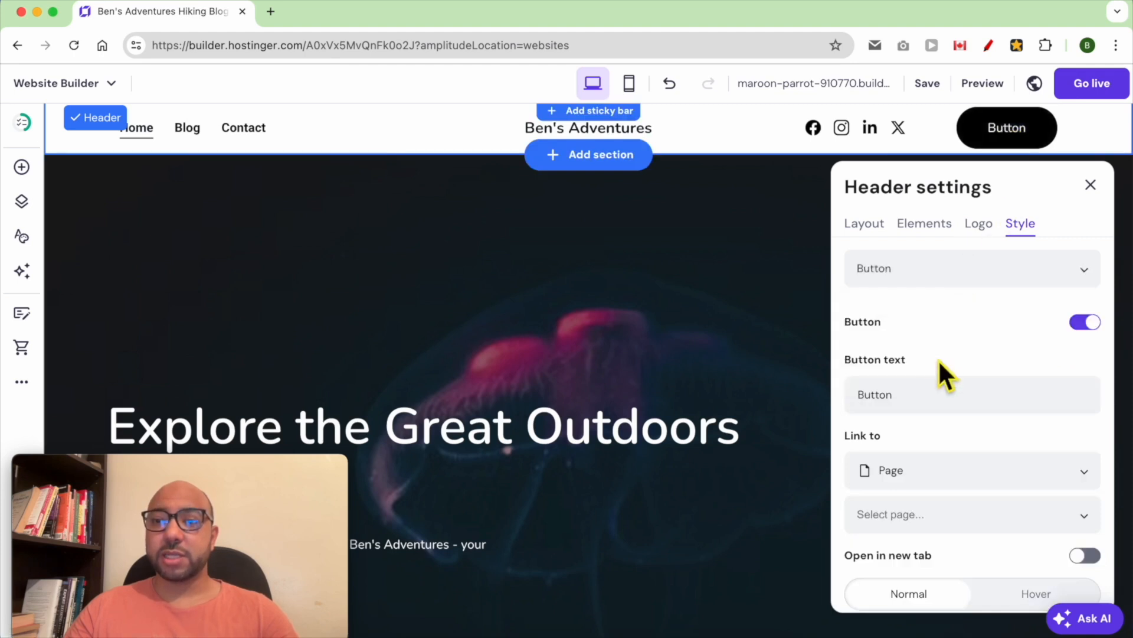
pyautogui.click(942, 394)
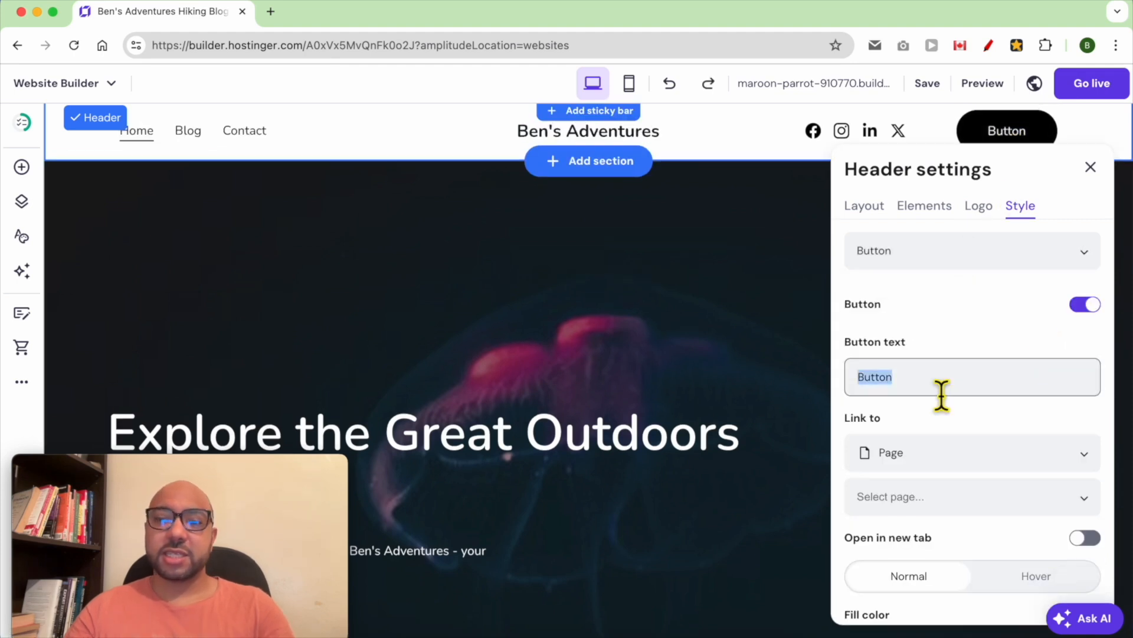
pyautogui.write('New')
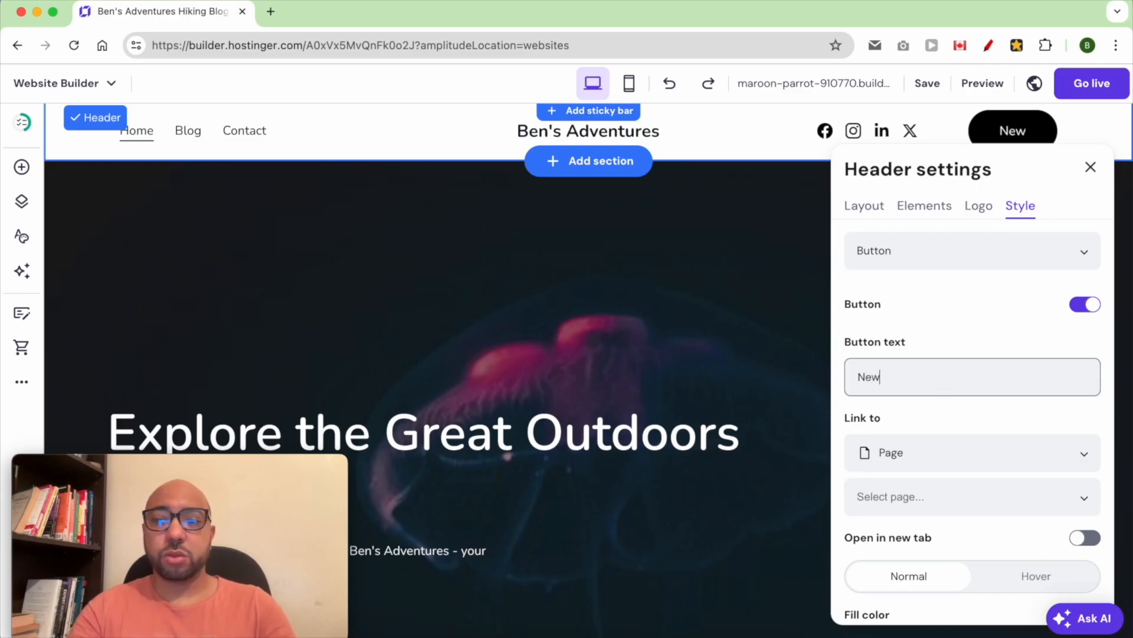
pyautogui.write('sletter')
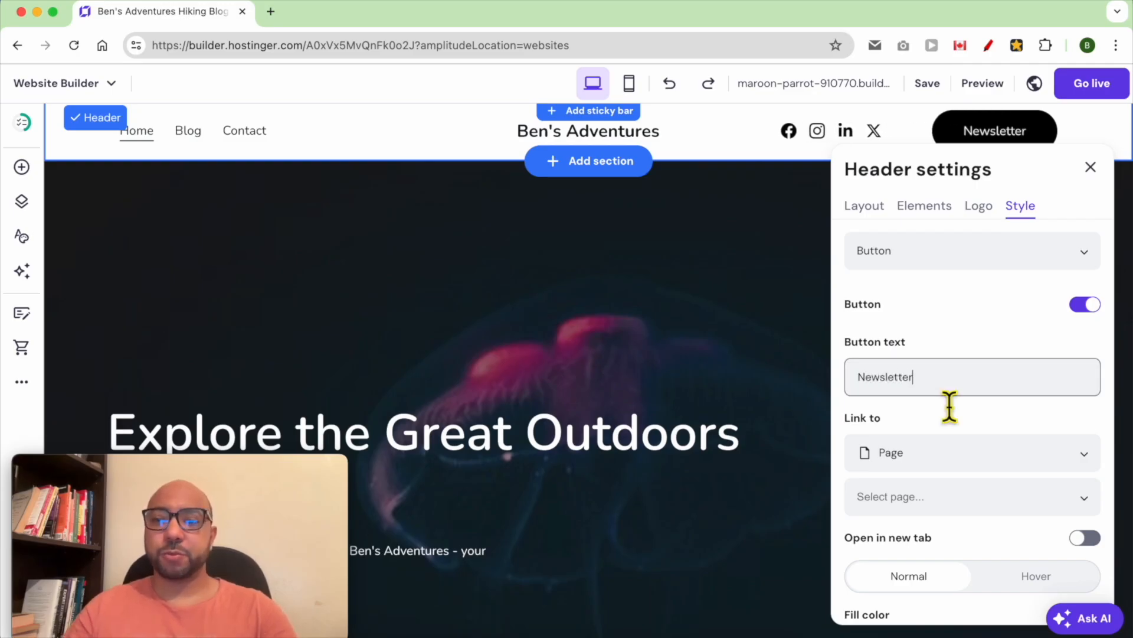
pyautogui.scroll(-2, 936, 430)
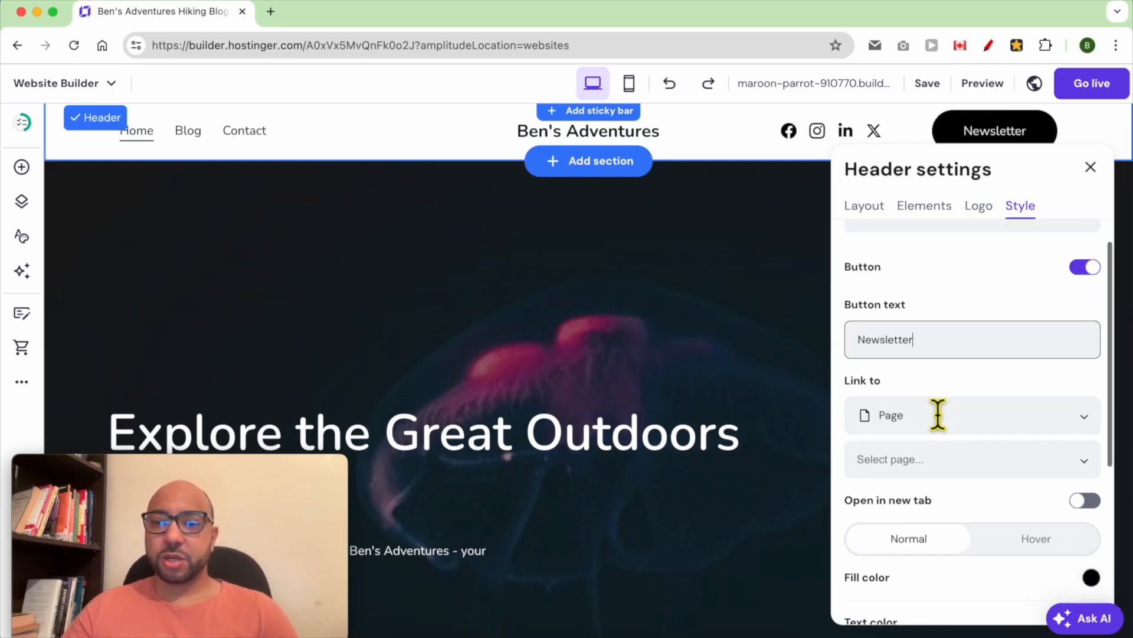
pyautogui.click(938, 431)
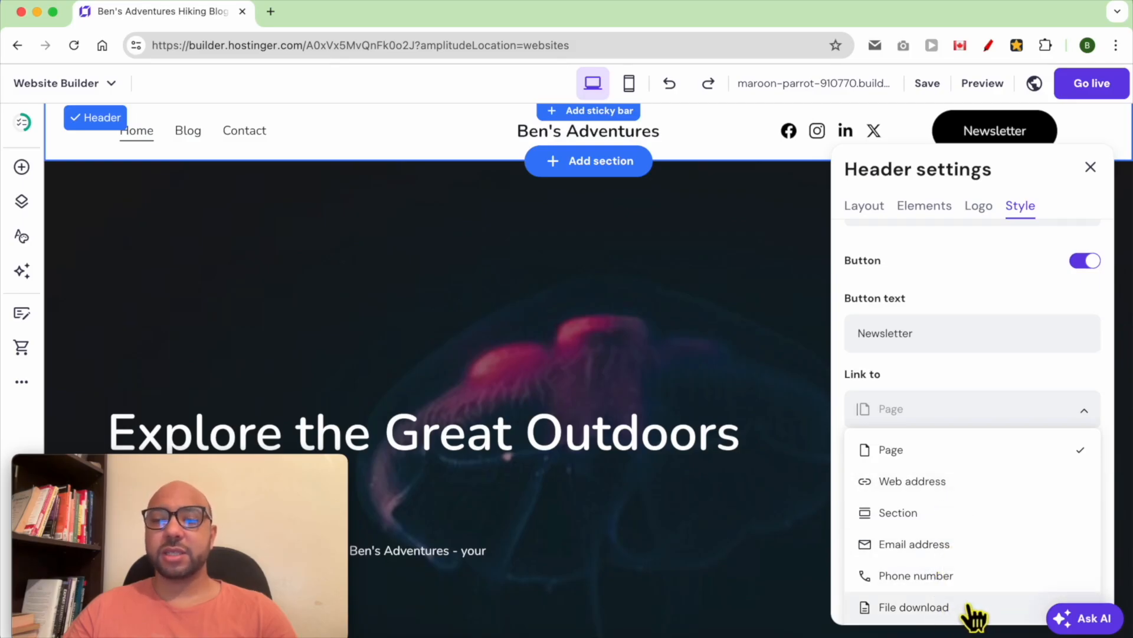
pyautogui.click(968, 404)
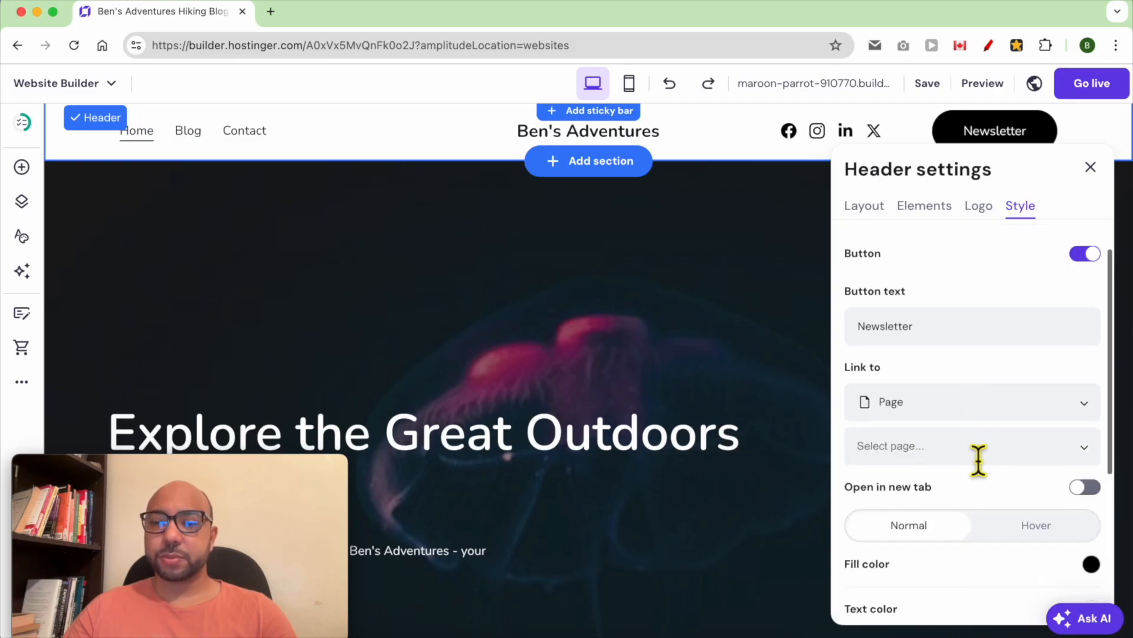
# - Make the Newsletter button fill bright orange and enlarge its text
pyautogui.scroll(-3, 979, 460)
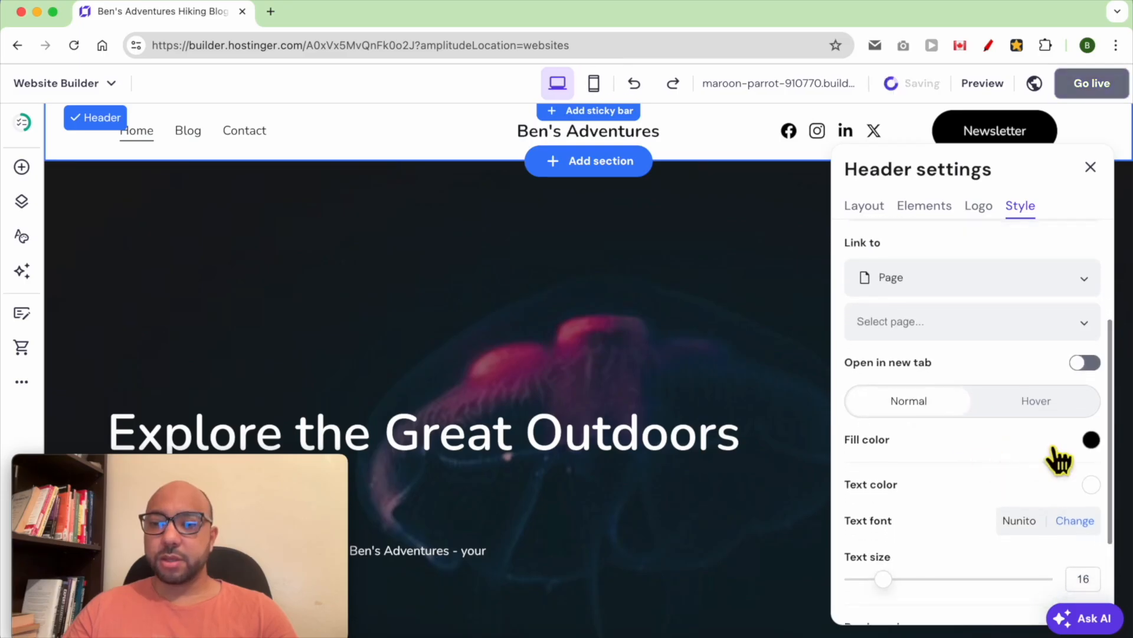
pyautogui.scroll(-1, 1059, 459)
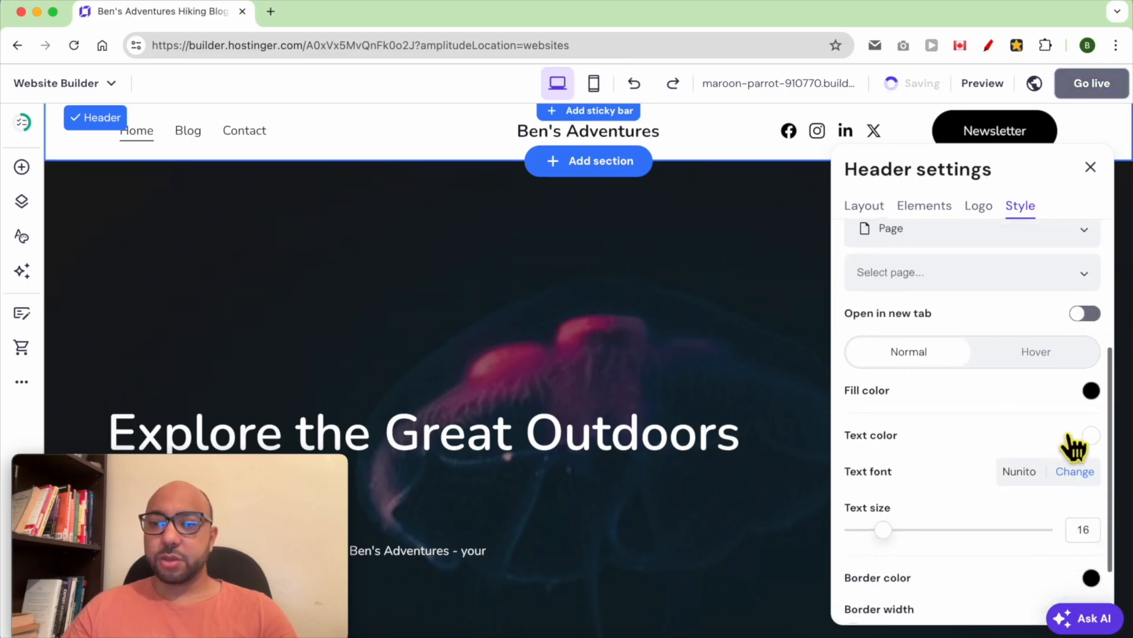
pyautogui.click(1091, 393)
pyautogui.moveTo(986, 448); pyautogui.dragTo(990, 398)
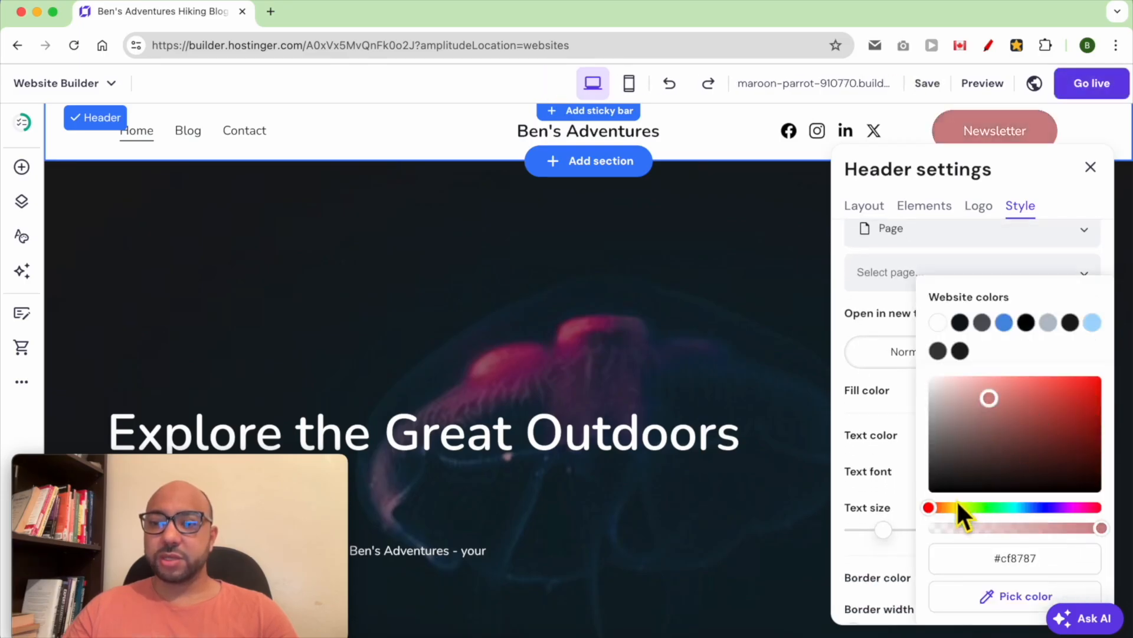
pyautogui.moveTo(958, 507); pyautogui.dragTo(948, 507)
pyautogui.moveTo(1036, 399); pyautogui.dragTo(1105, 373)
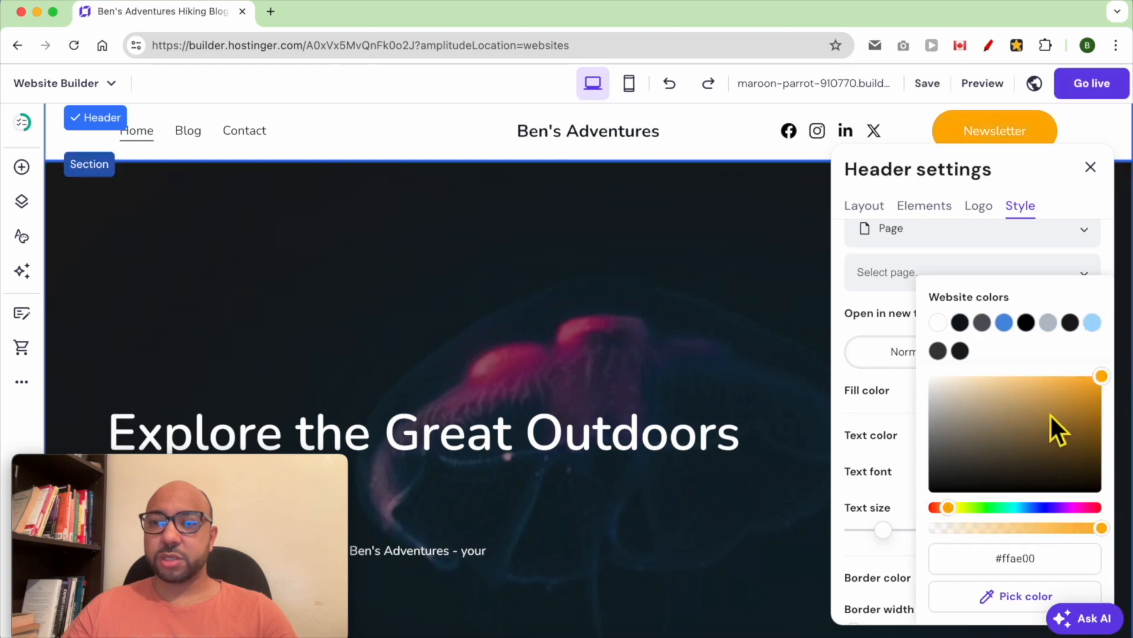
pyautogui.click(906, 414)
pyautogui.moveTo(897, 539); pyautogui.dragTo(926, 546)
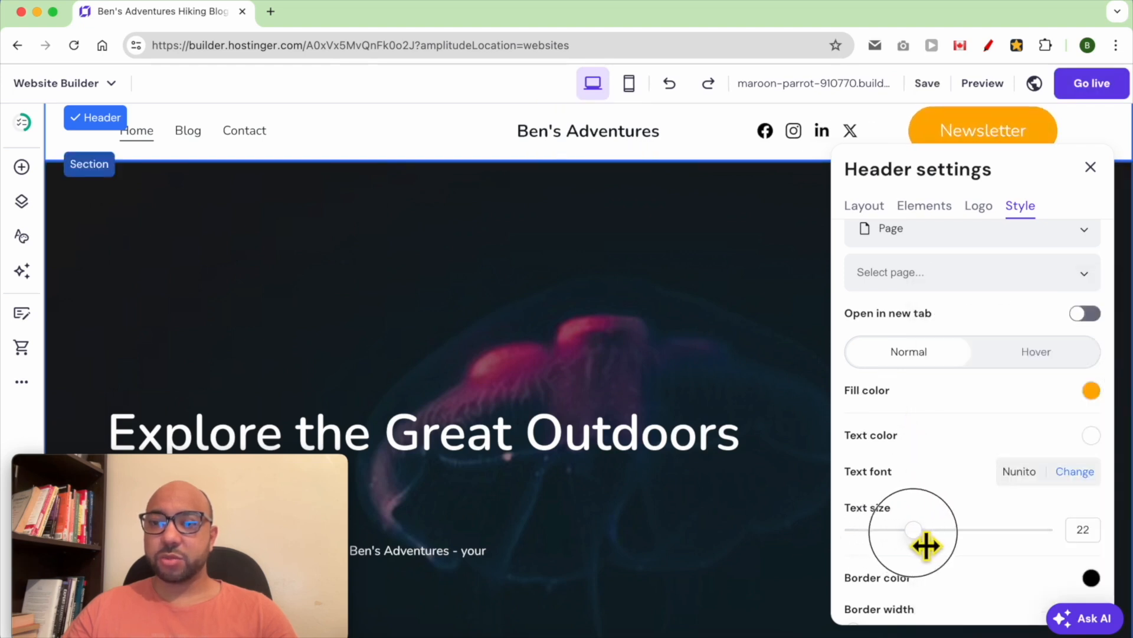
# - Set the button text colour to pure black #000000
pyautogui.scroll(-2, 955, 496)
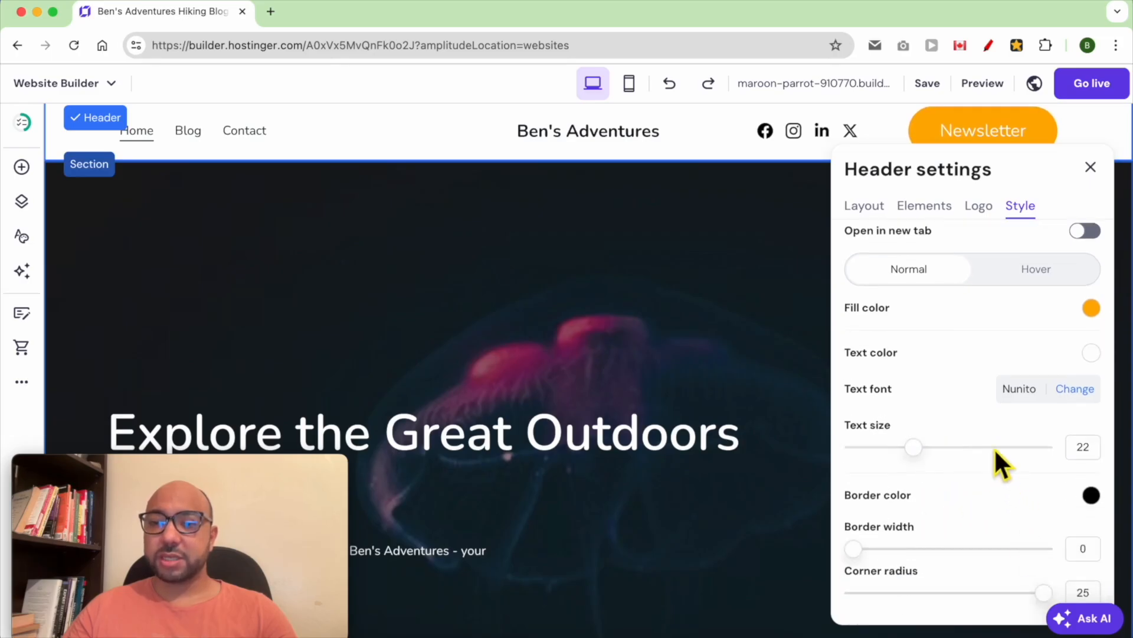
pyautogui.click(1091, 352)
pyautogui.click(930, 488)
pyautogui.moveTo(935, 497); pyautogui.dragTo(915, 503)
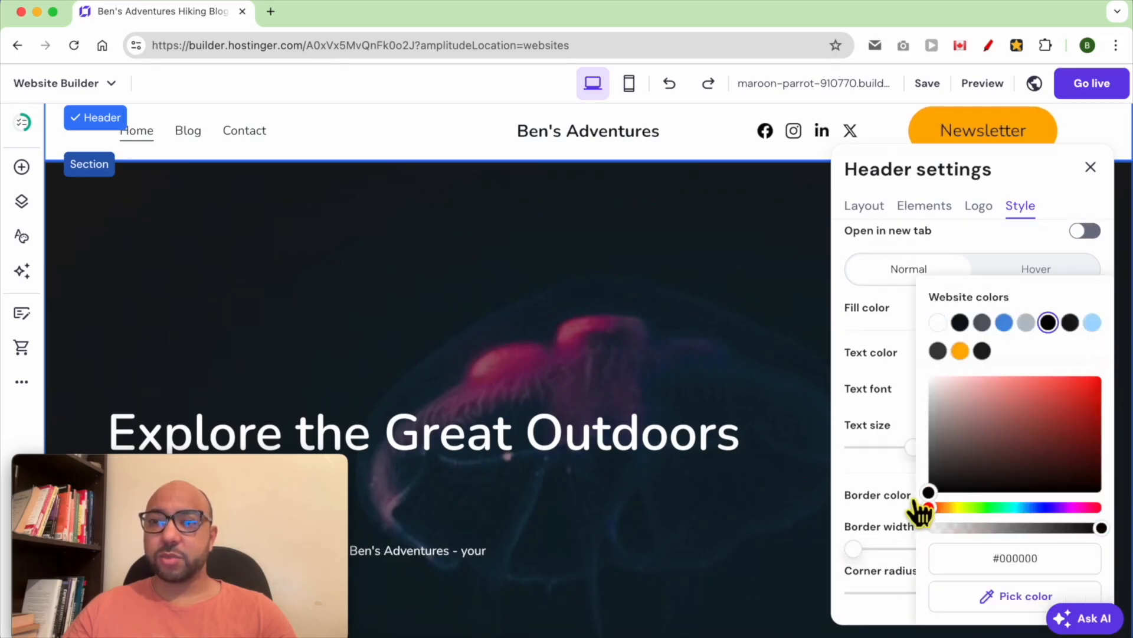
pyautogui.click(881, 405)
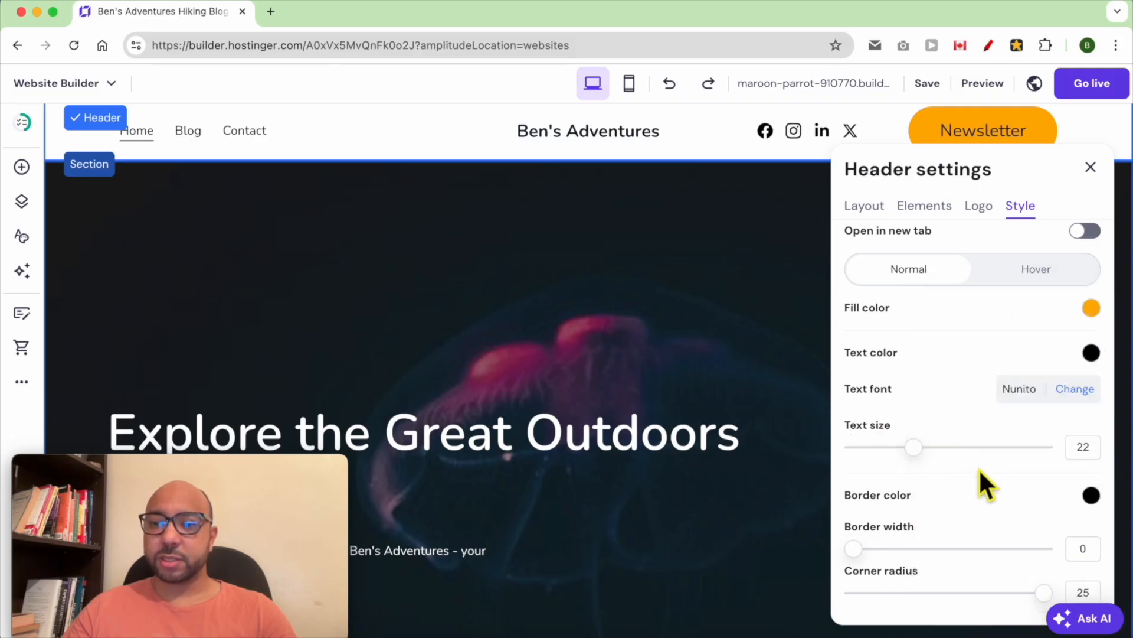
# - Give the button a 1 px border and reduce its corner radius to 24
pyautogui.scroll(-1, 974, 510)
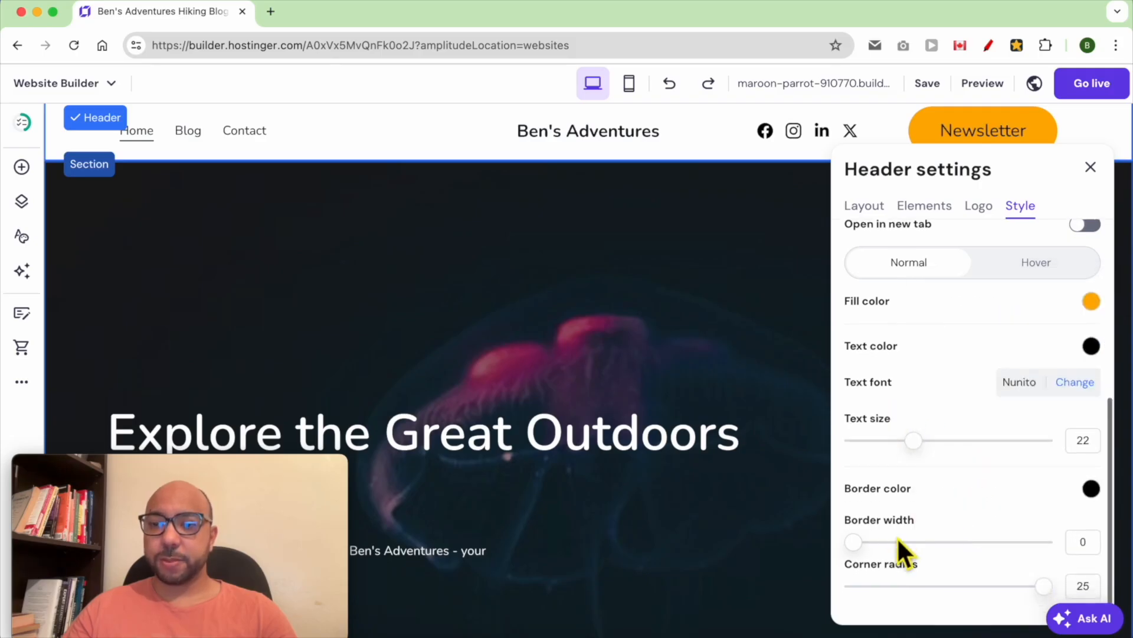
pyautogui.moveTo(863, 546); pyautogui.dragTo(889, 551)
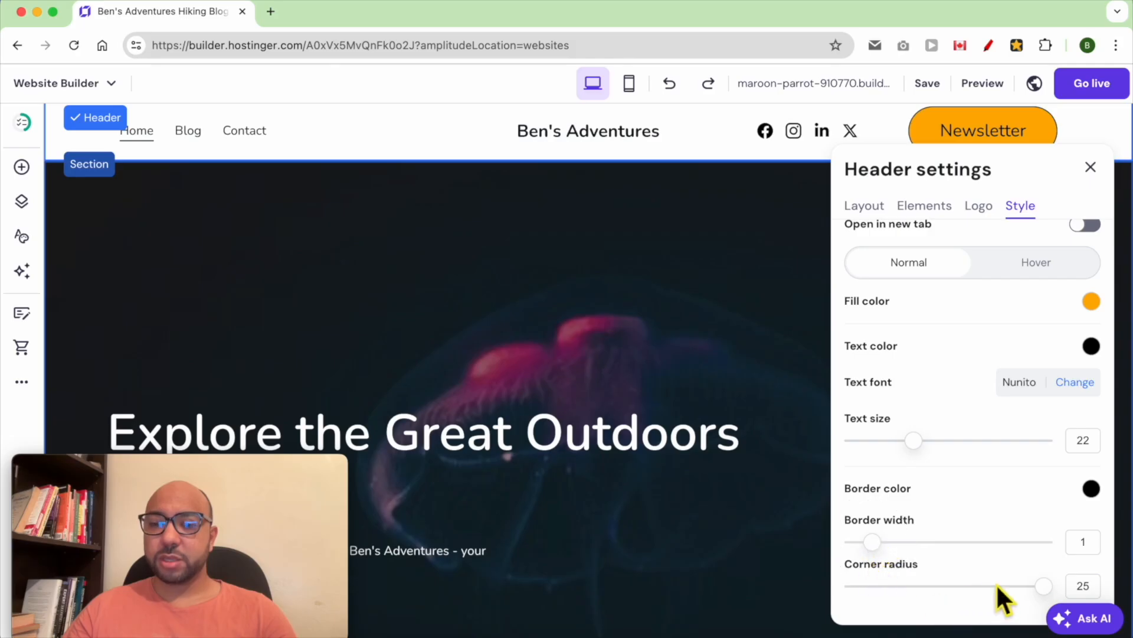
pyautogui.moveTo(1052, 592)
pyautogui.mouseDown()
pyautogui.moveTo(1031, 597)
pyautogui.moveTo(1049, 595)
pyautogui.mouseUp()
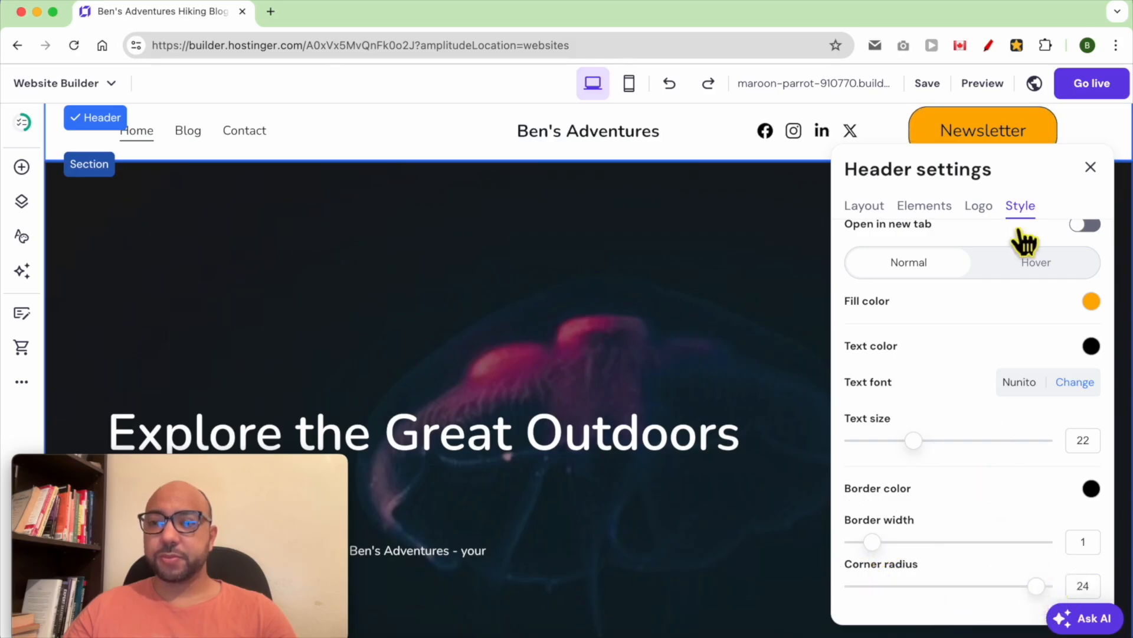
pyautogui.scroll(5, 977, 306)
pyautogui.click(960, 253)
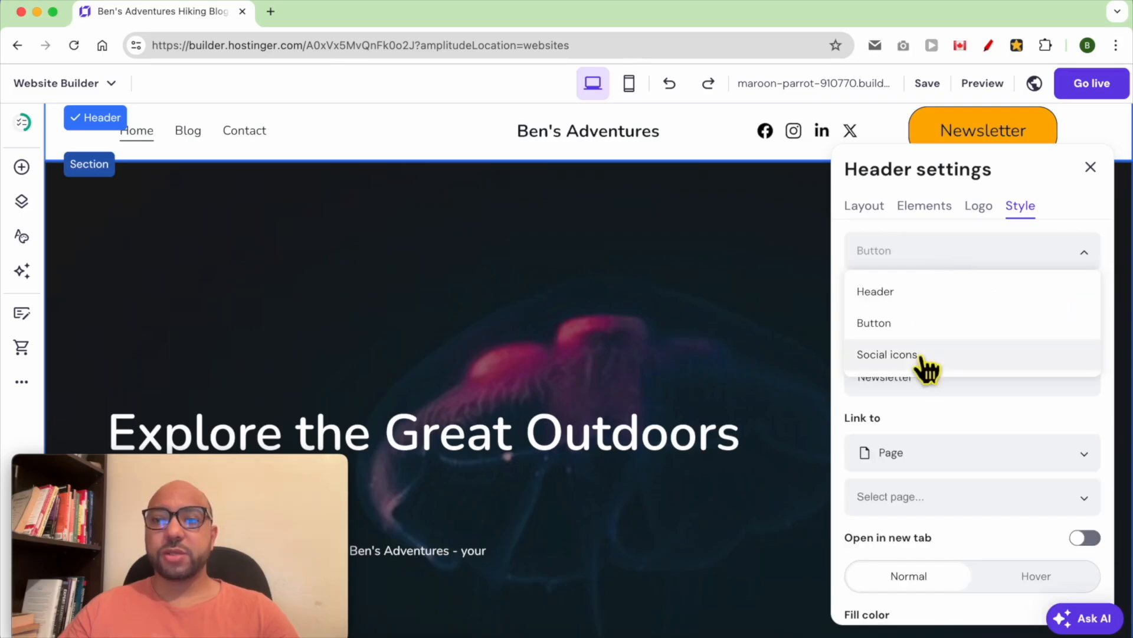
# - Delete the LinkedIn link from the header's social icons
pyautogui.click(939, 356)
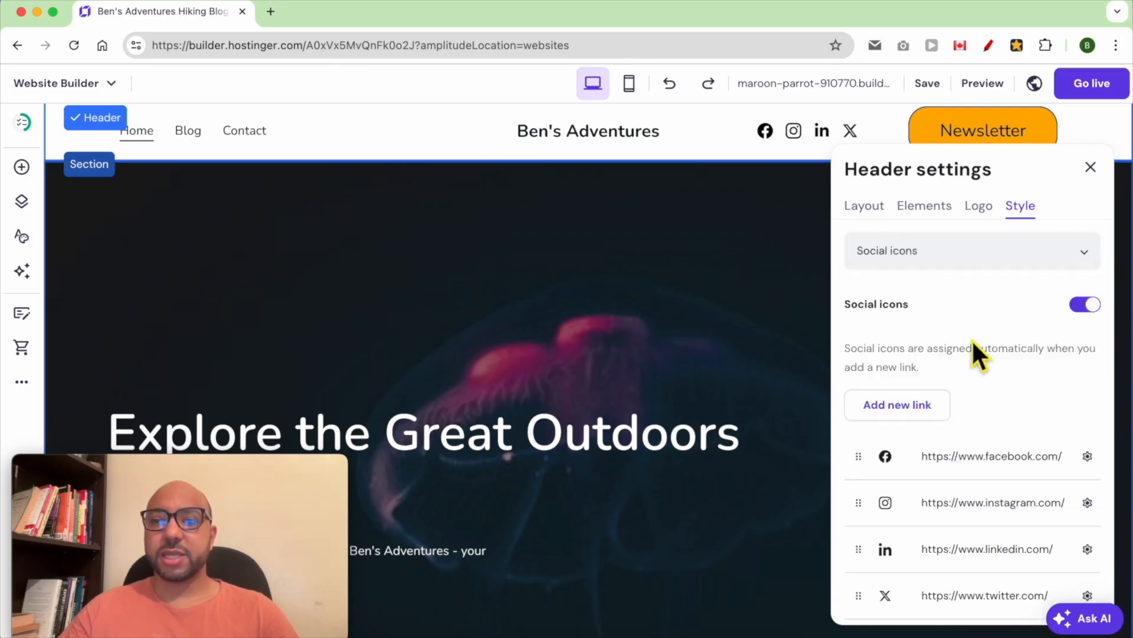
pyautogui.scroll(-3, 976, 332)
pyautogui.moveTo(869, 398); pyautogui.dragTo(867, 476)
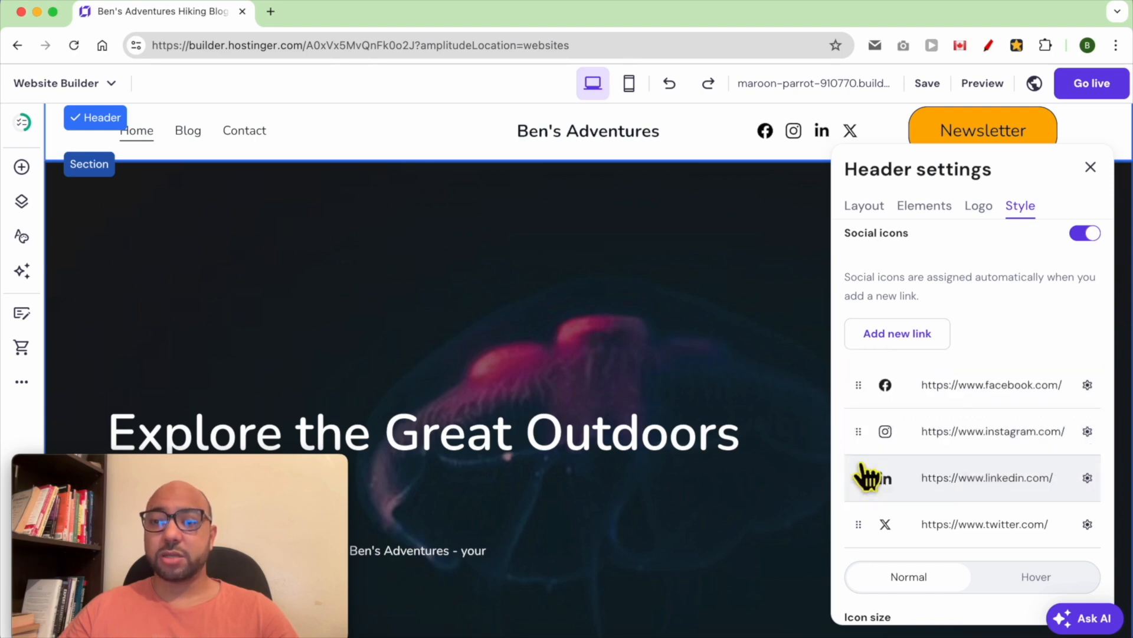
pyautogui.click(1087, 385)
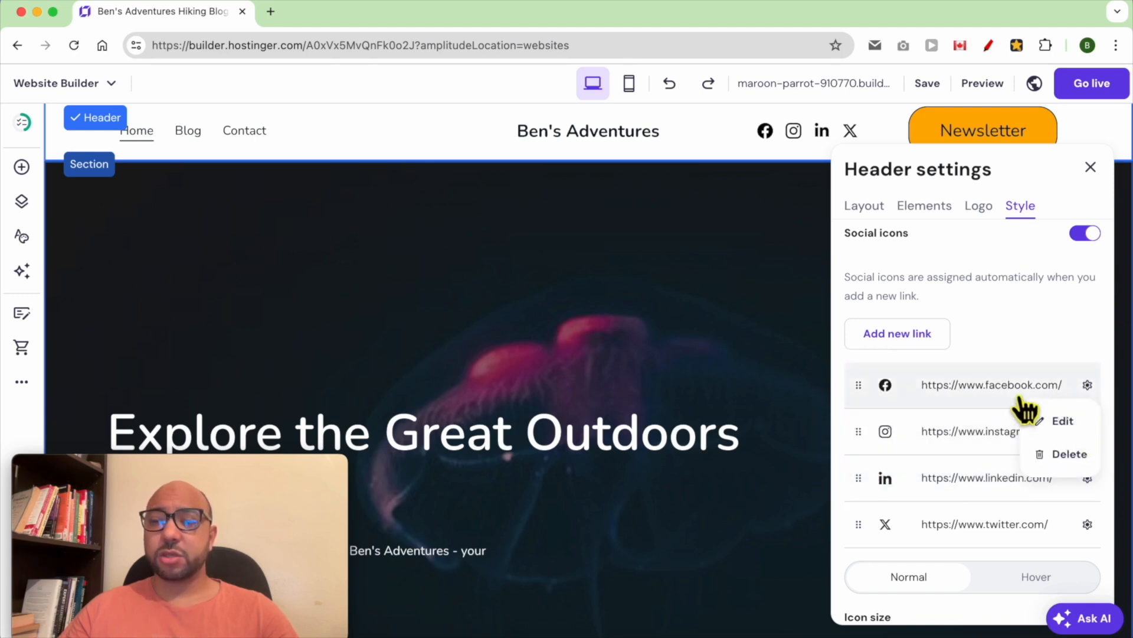
pyautogui.click(1088, 477)
pyautogui.click(1071, 548)
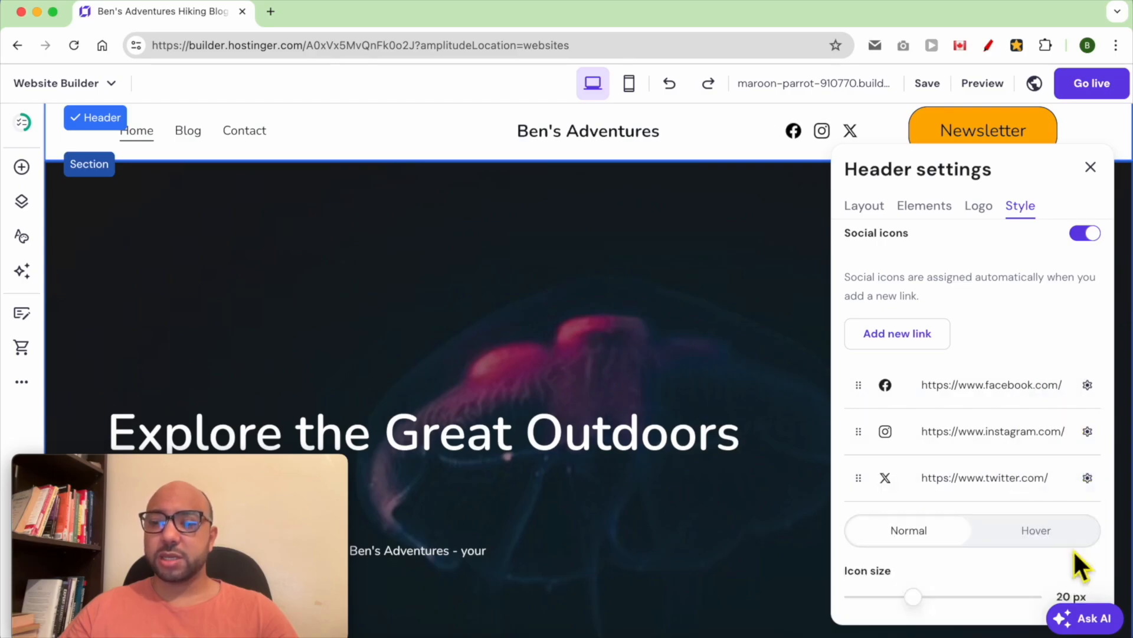
# - Shrink the social icons to 16 px and colour them dark #423535
pyautogui.scroll(-5, 1063, 502)
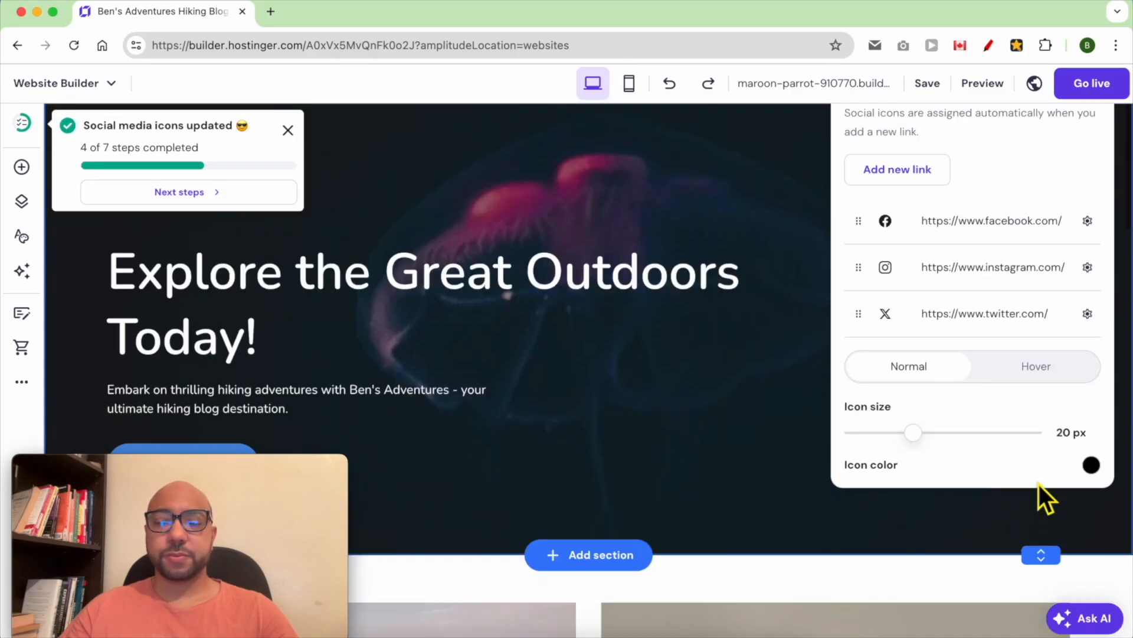
pyautogui.scroll(3, 932, 443)
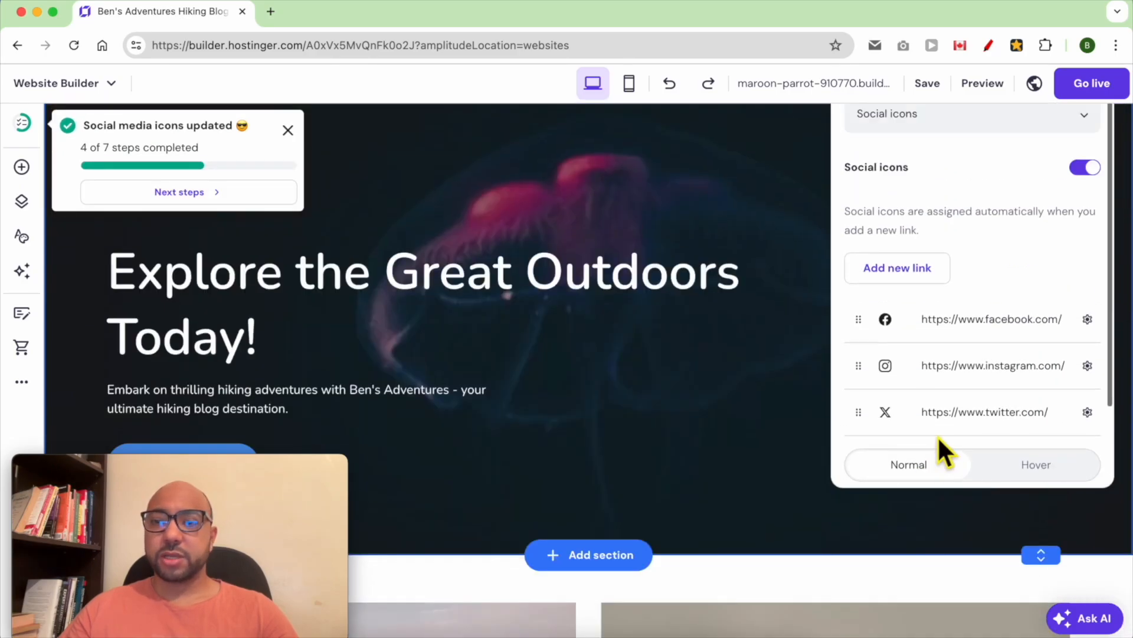
pyautogui.scroll(-3, 938, 449)
pyautogui.scroll(3, 785, 425)
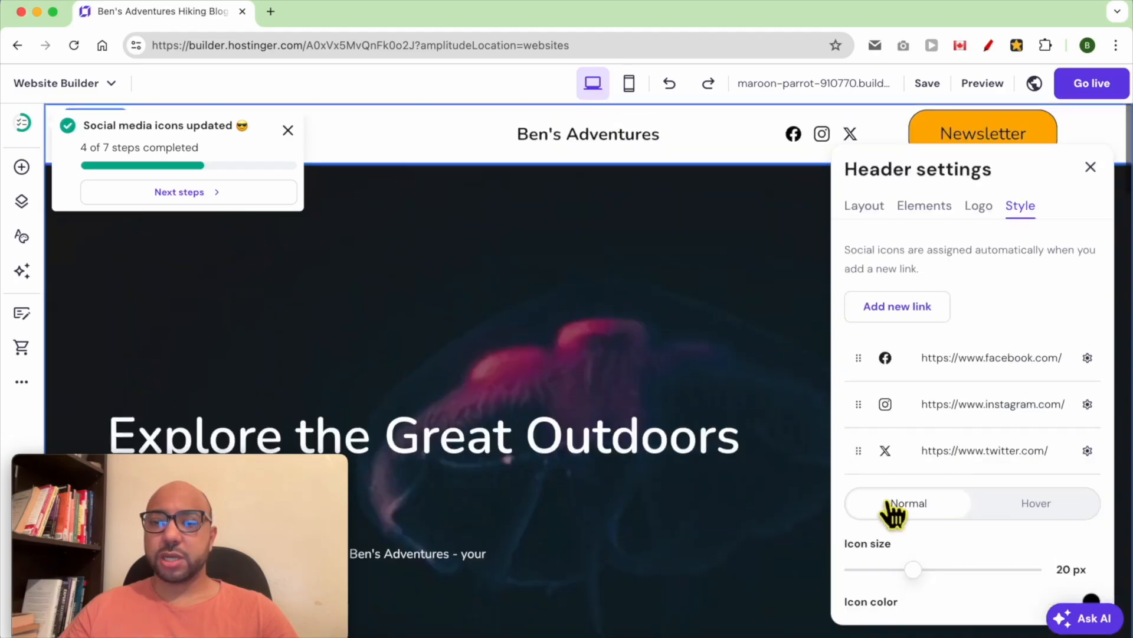
pyautogui.moveTo(914, 573); pyautogui.dragTo(898, 575)
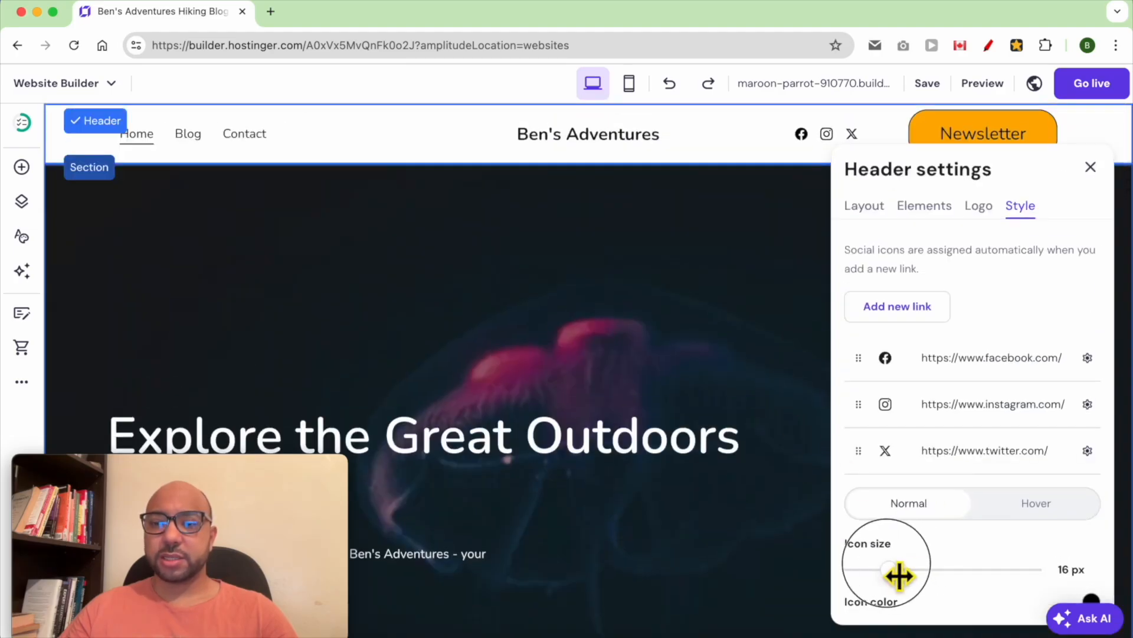
pyautogui.scroll(-2, 968, 549)
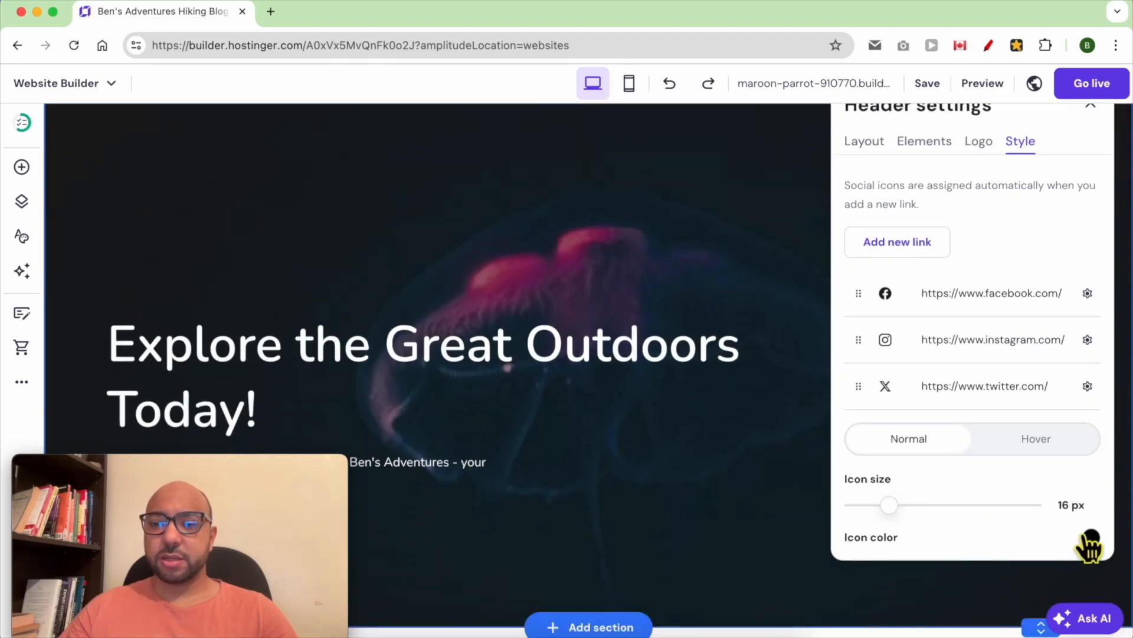
pyautogui.click(1089, 544)
pyautogui.moveTo(1032, 471); pyautogui.dragTo(964, 463)
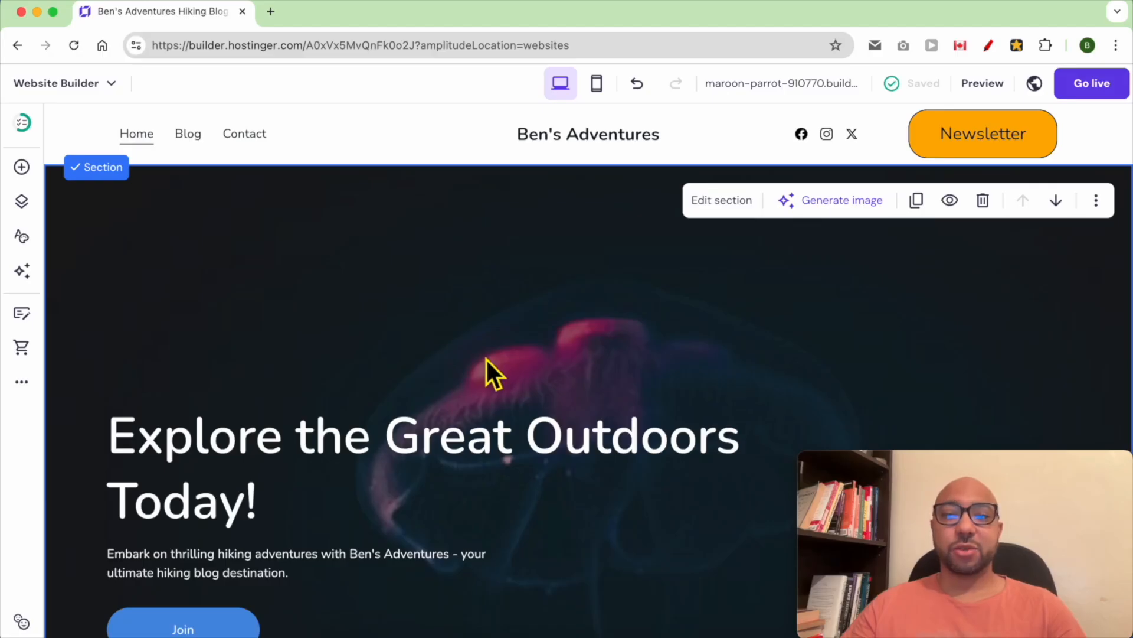
# - Add a promo bar above the header and paste in the newsletter message ending JOIN NOW!
pyautogui.moveTo(457, 147)
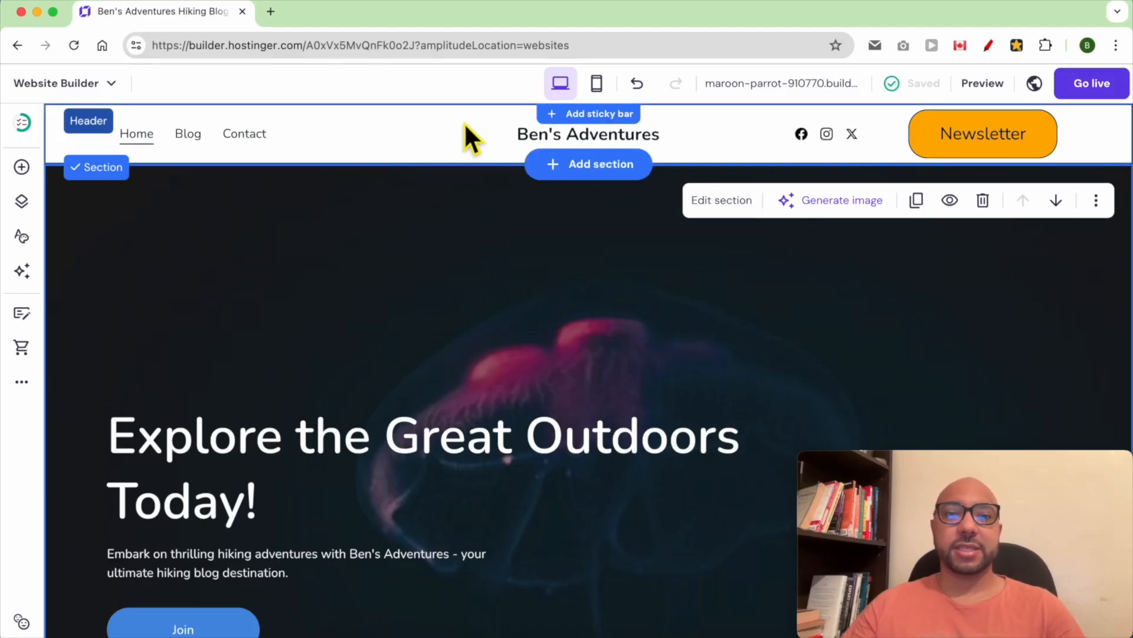
pyautogui.click(576, 121)
pyautogui.doubleClick(534, 116)
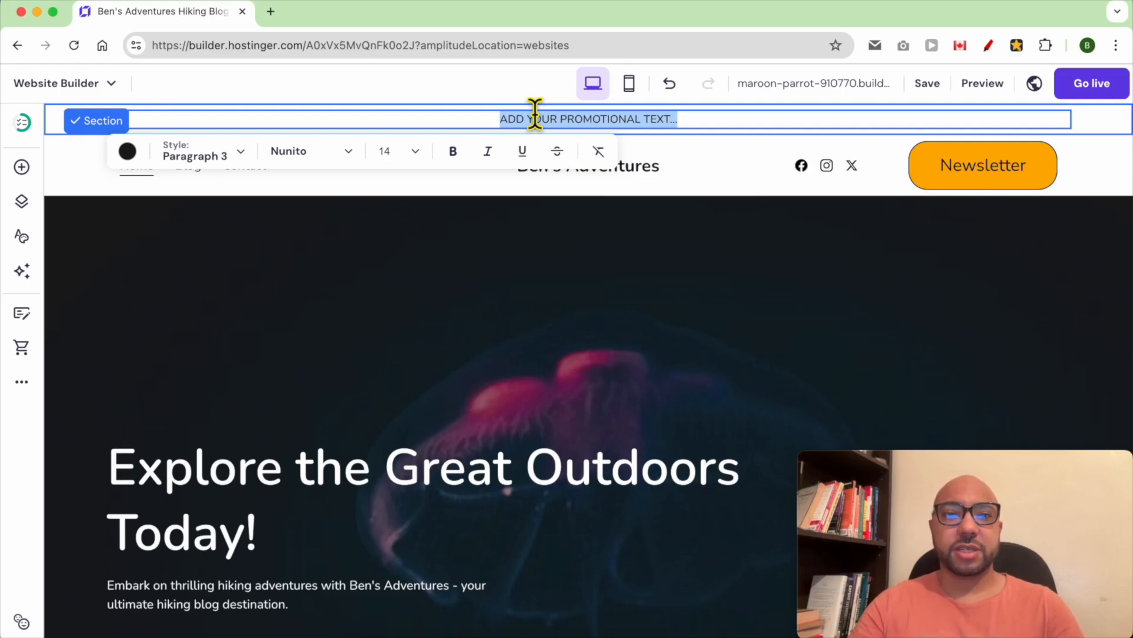
pyautogui.write('SUBSCRIBE TO OUR NEWSLETTER FOR THE LATEST TIPS, TUTORIALS, AND EXCLUSIVE OFFERS. JOIN NOW!')
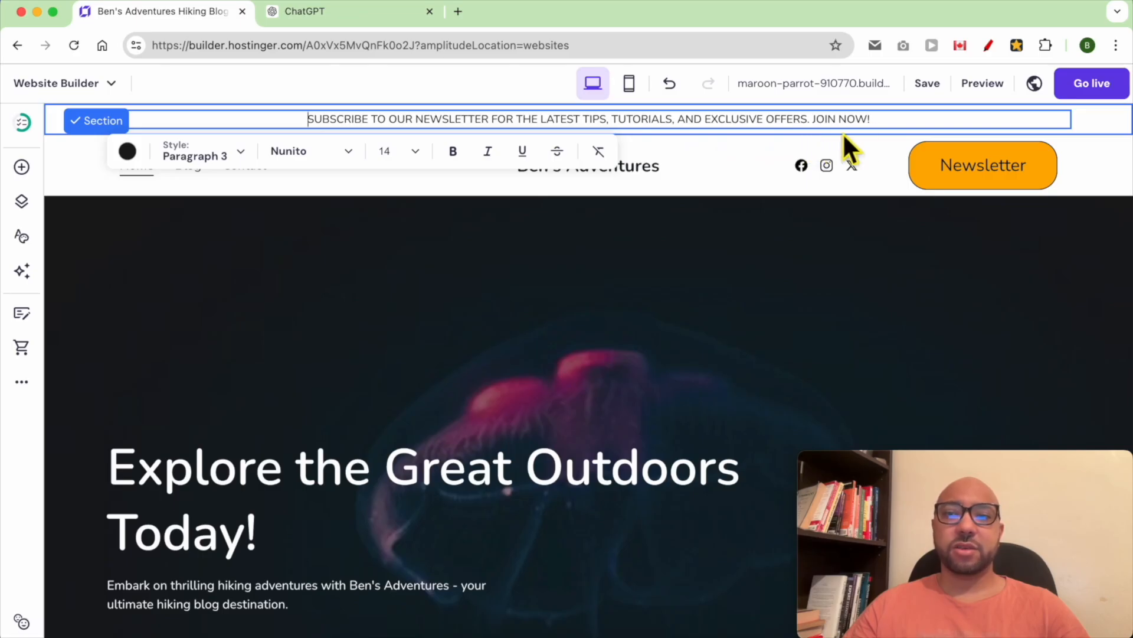
pyautogui.moveTo(879, 127); pyautogui.dragTo(813, 127)
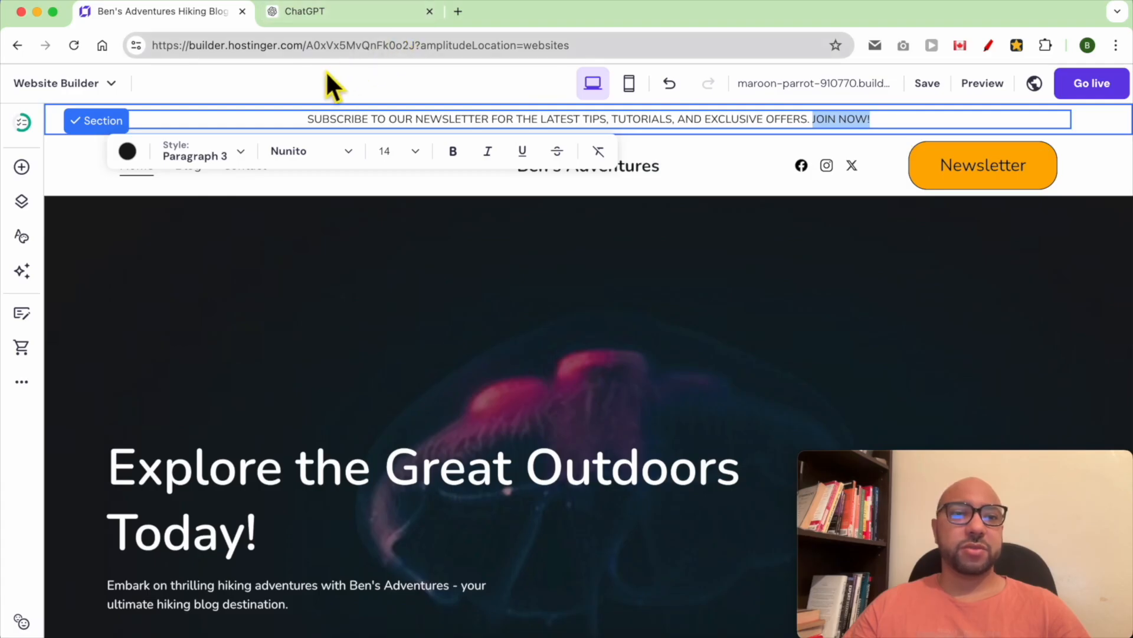
# - Link JOIN NOW! in the promo bar to the copied builder site address, then preview
pyautogui.click(311, 52)
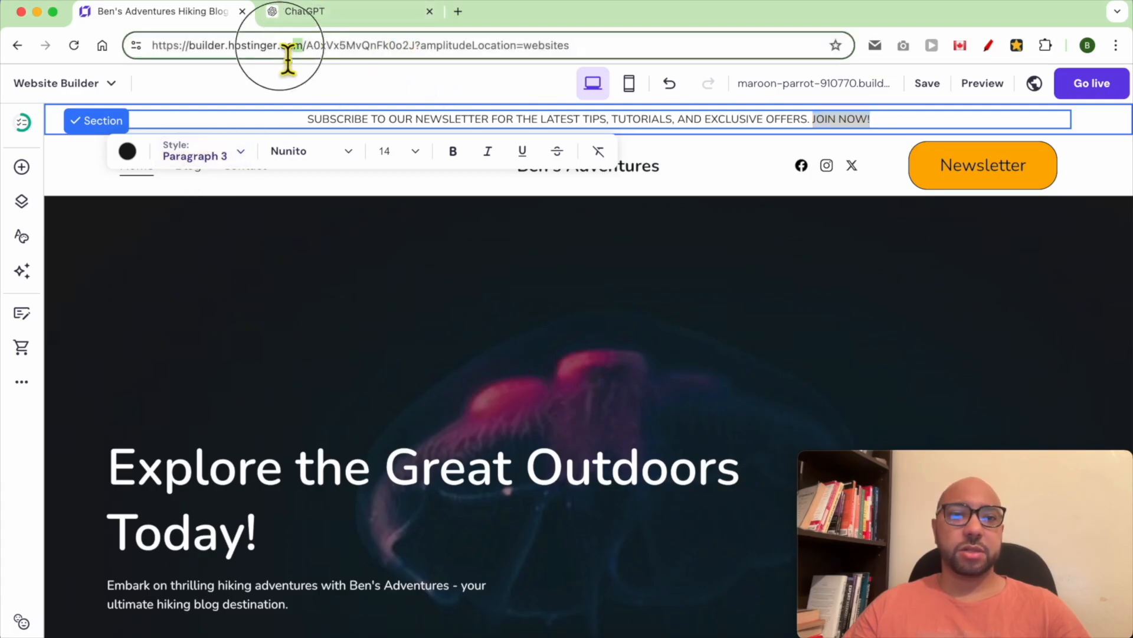
pyautogui.rightClick(273, 50)
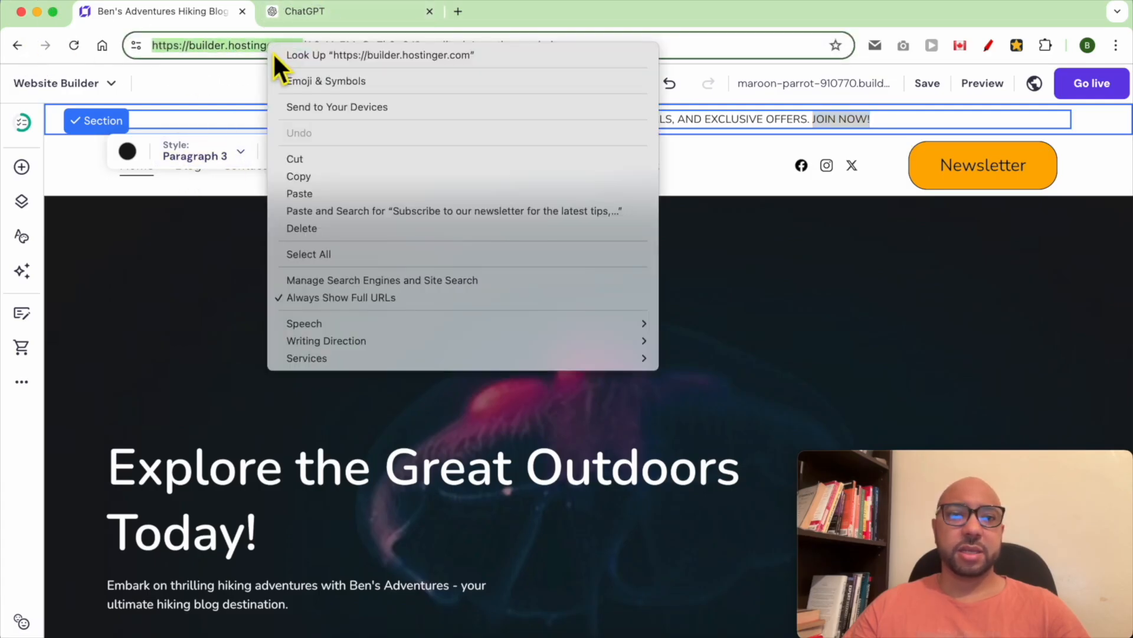
pyautogui.click(301, 175)
pyautogui.moveTo(889, 121); pyautogui.dragTo(812, 118)
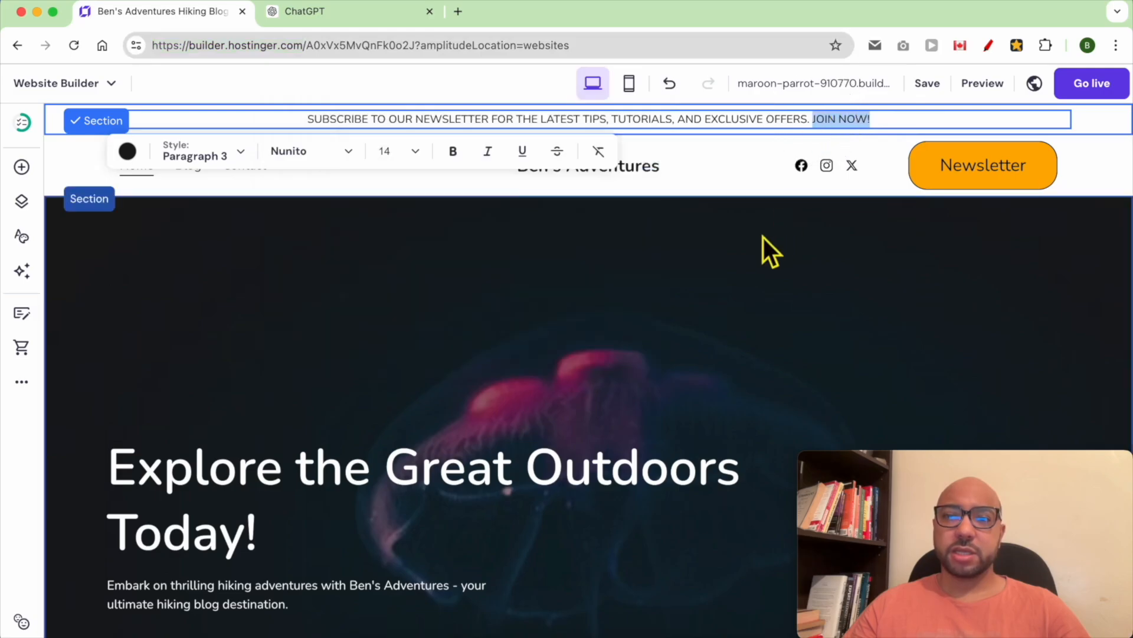
pyautogui.click(148, 1)
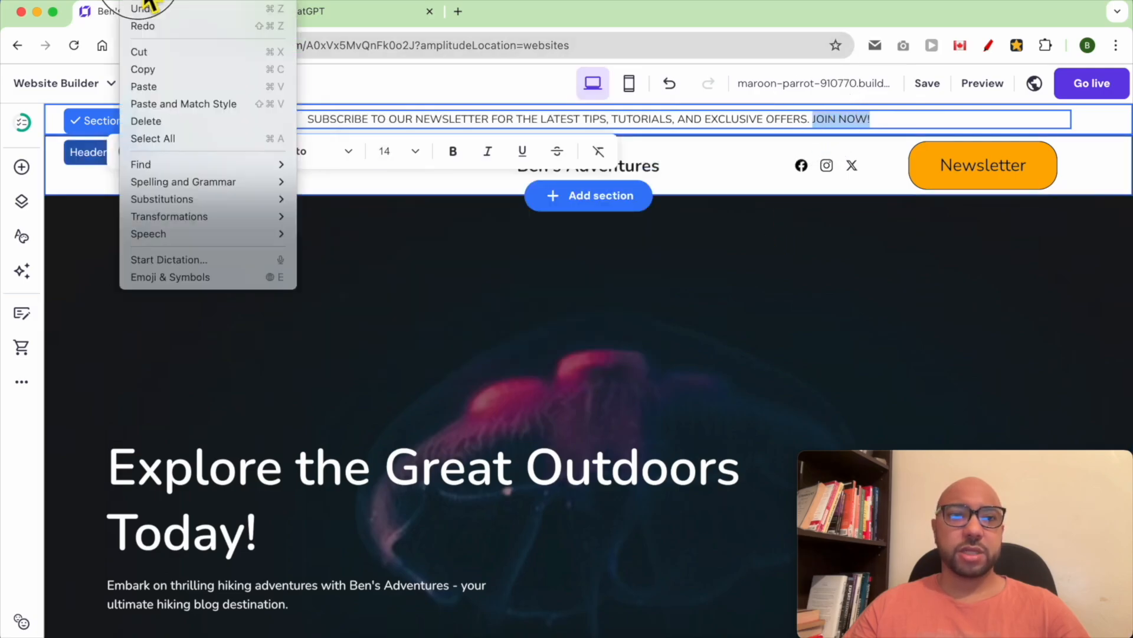
pyautogui.click(164, 88)
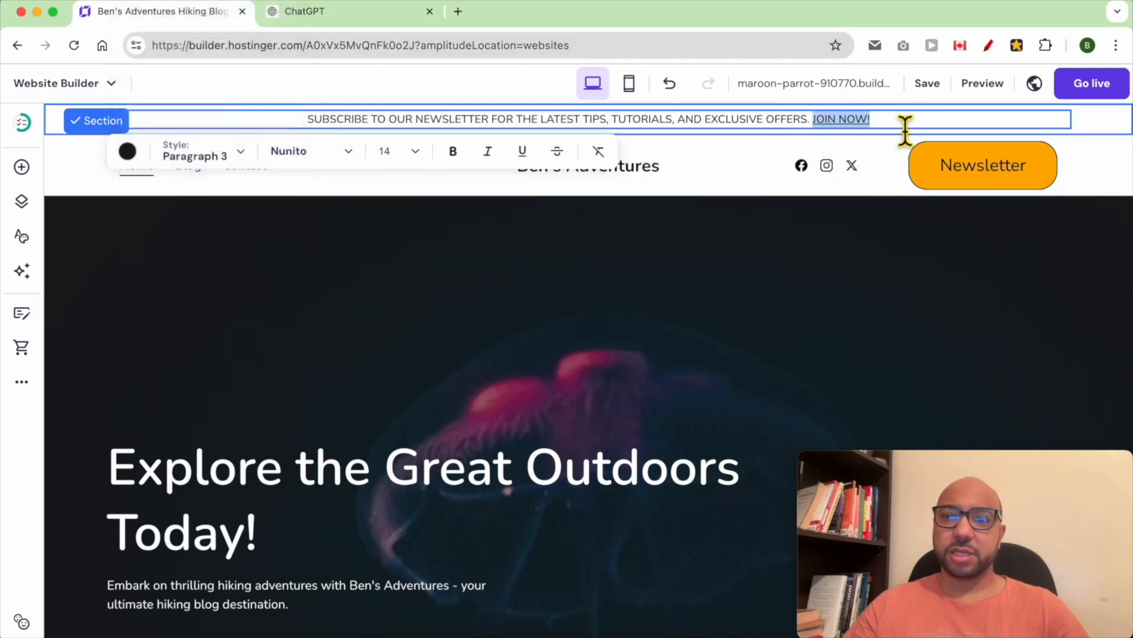
pyautogui.click(980, 85)
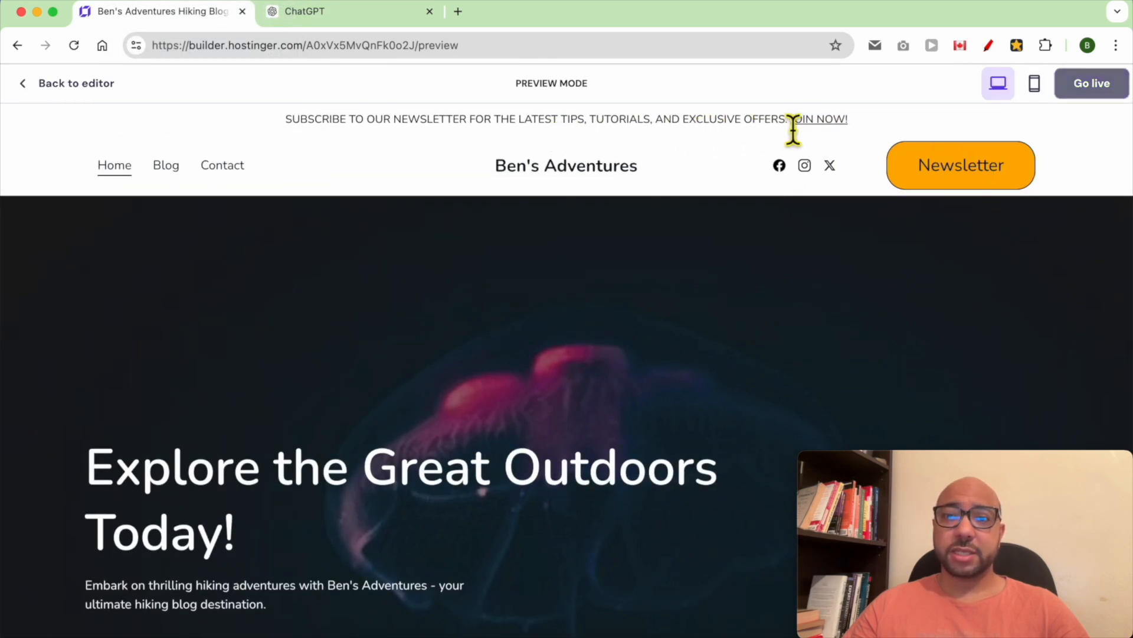
# - Back in the editor, make 'SUBSCRIBE TO MY NEWSLETTER' in the banner bold
pyautogui.moveTo(765, 126); pyautogui.dragTo(785, 125)
pyautogui.click(831, 119)
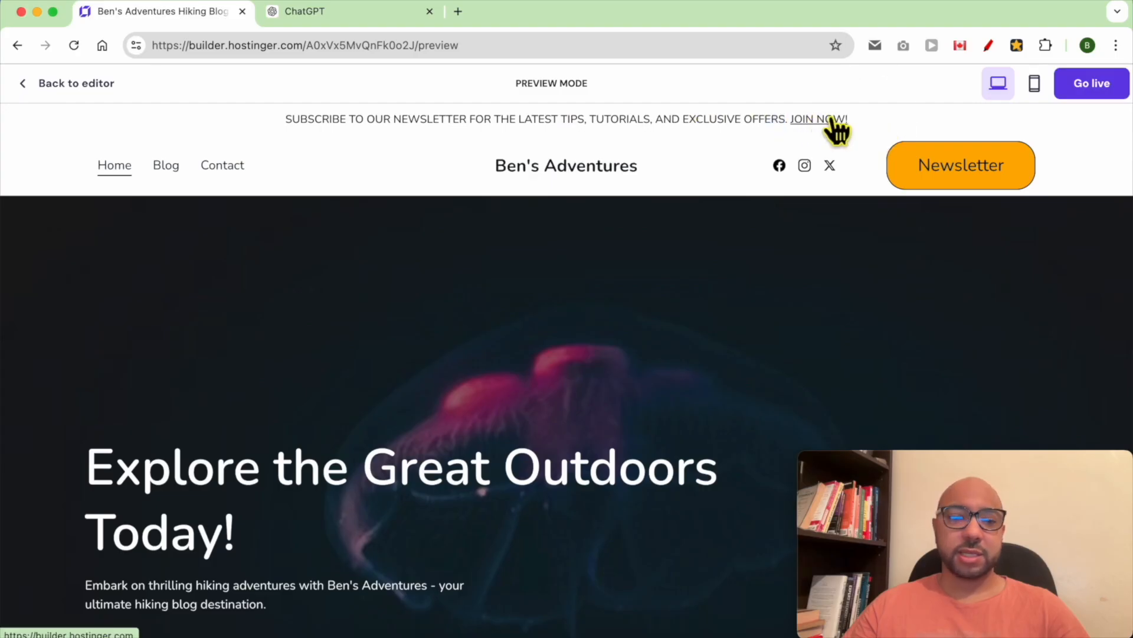
pyautogui.click(91, 89)
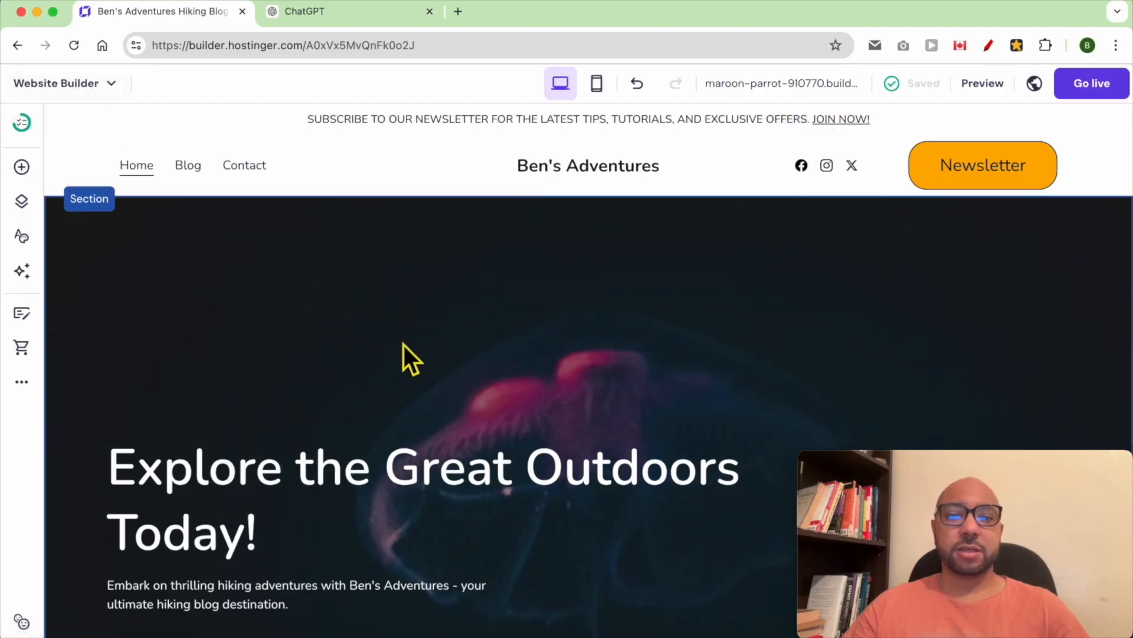
pyautogui.click(337, 121)
pyautogui.click(324, 119)
pyautogui.moveTo(323, 120); pyautogui.dragTo(486, 125)
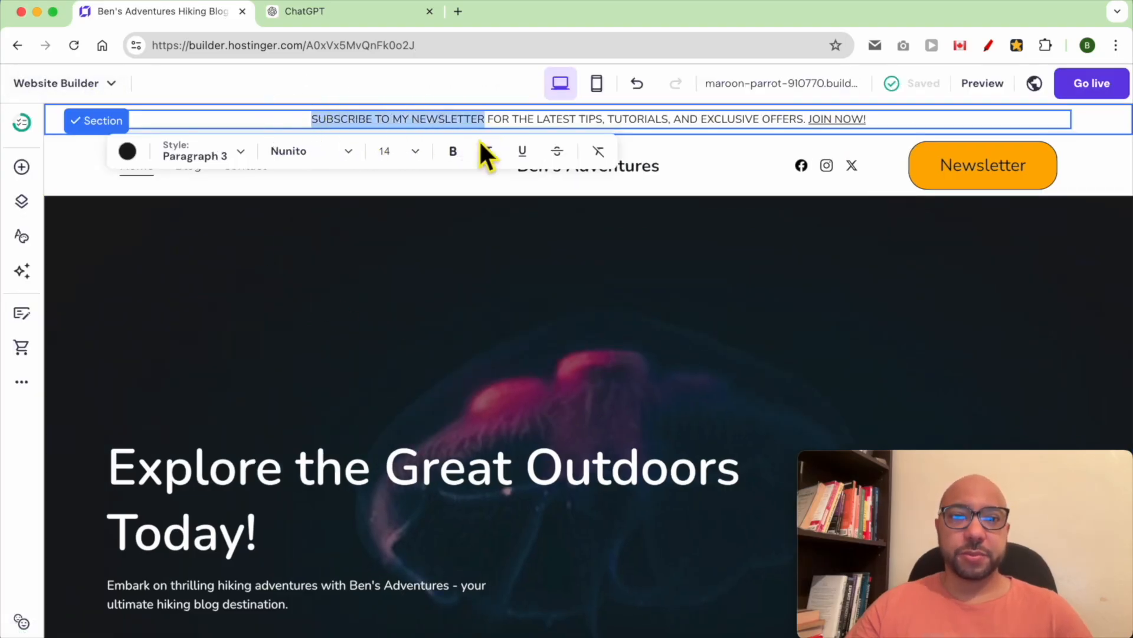
pyautogui.click(455, 153)
# - Preview the updated banner, then return to the editor and select the header
pyautogui.click(981, 82)
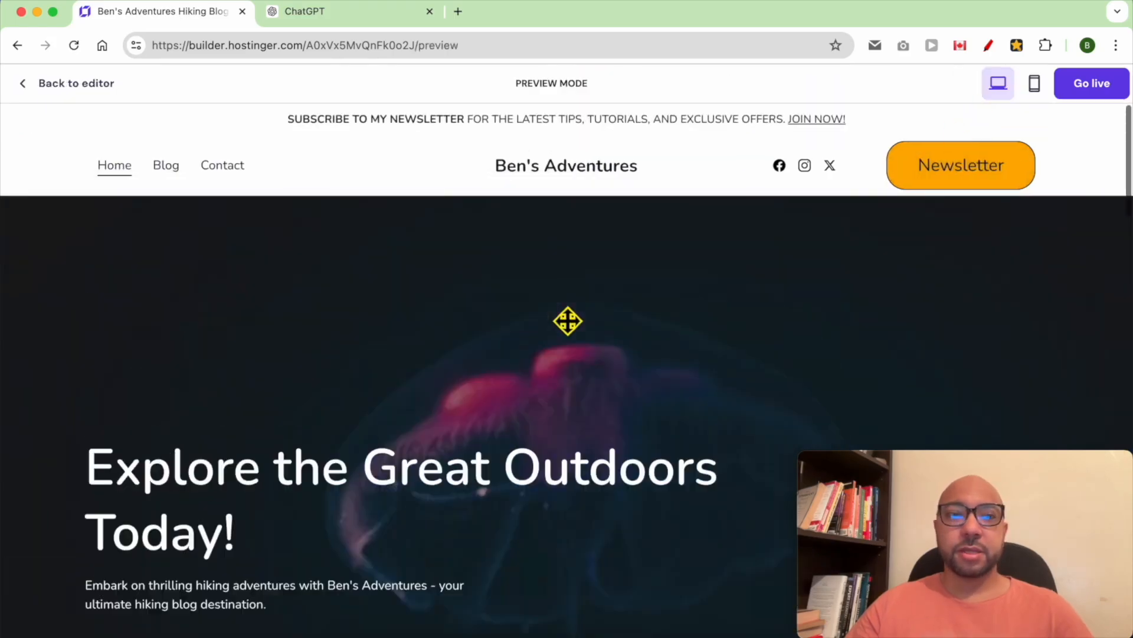
pyautogui.scroll(-3, 560, 314)
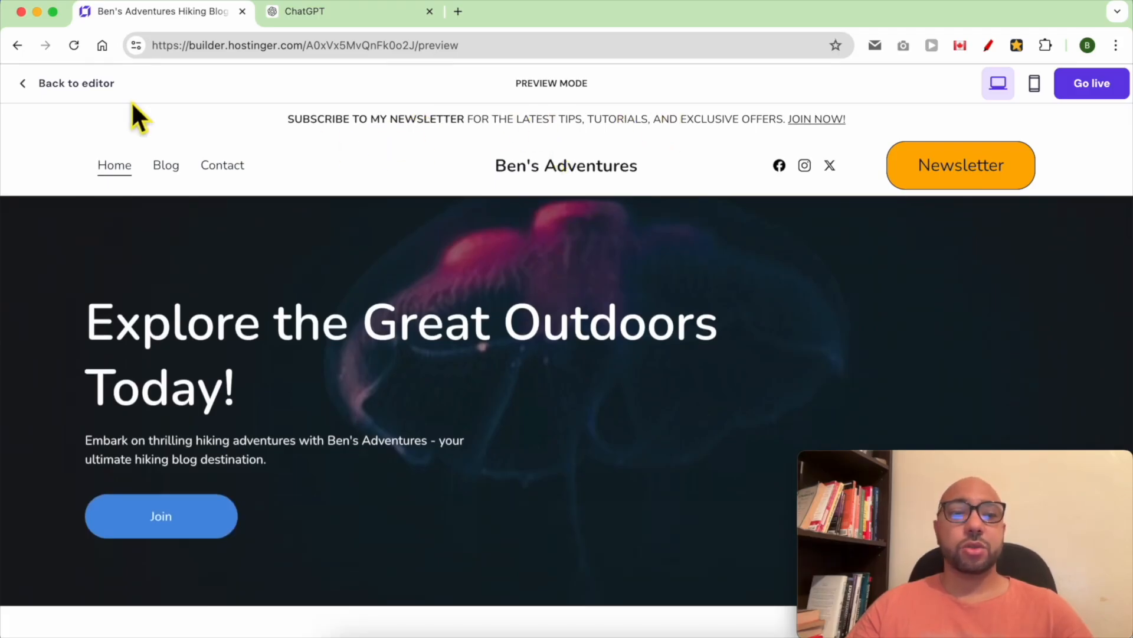
pyautogui.click(65, 89)
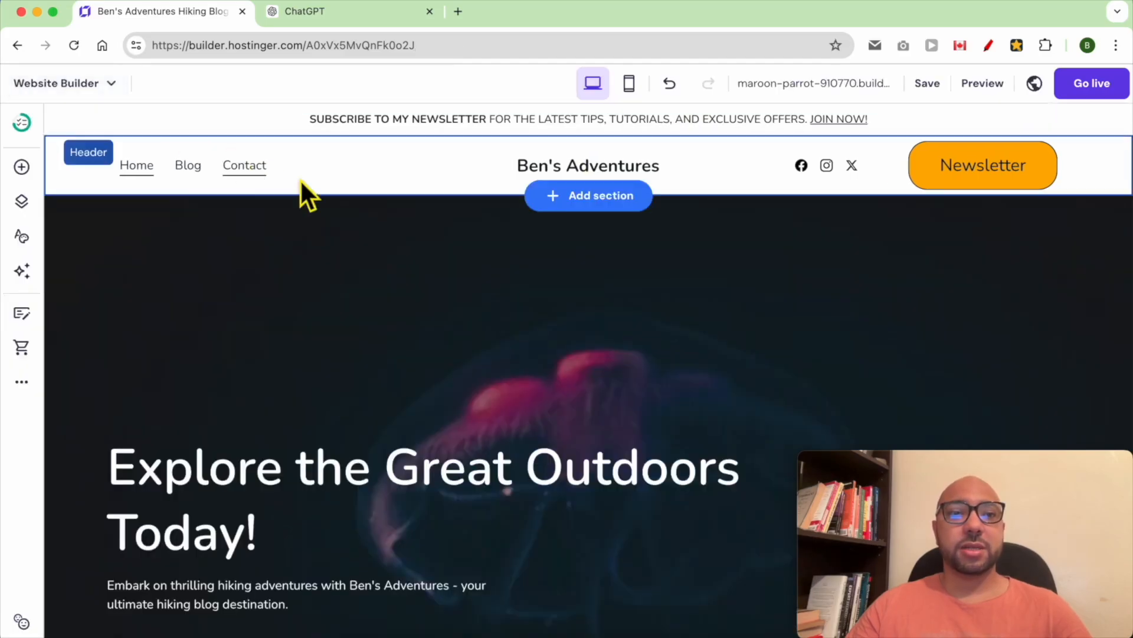
pyautogui.click(728, 171)
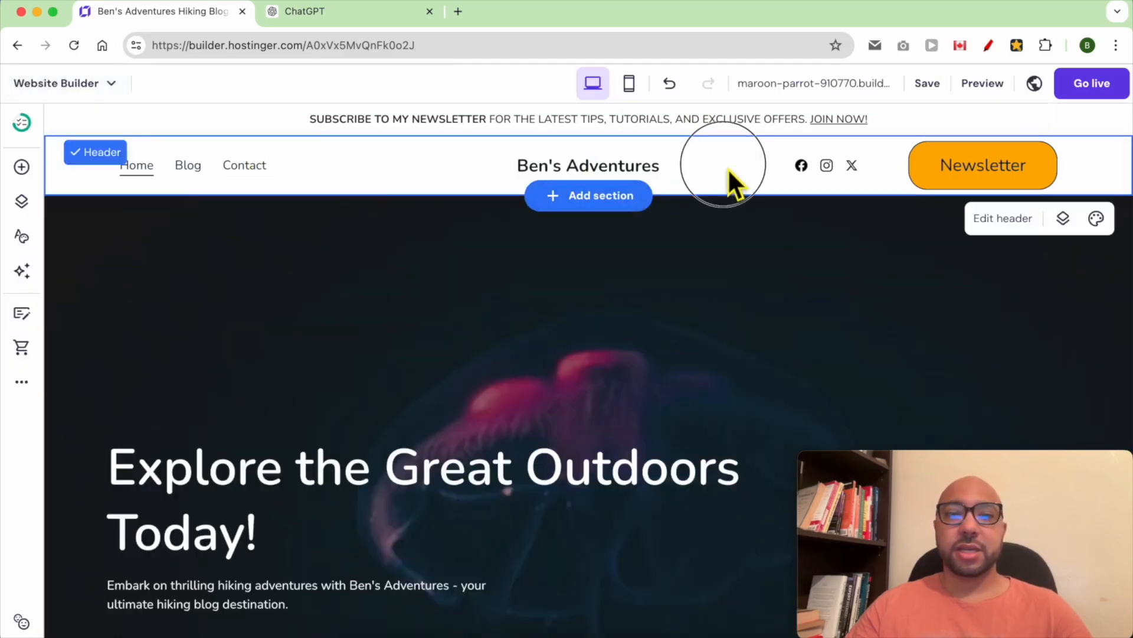
# - Turn off 'Make header sticky' in the header's Layout settings and save the site
pyautogui.click(1003, 218)
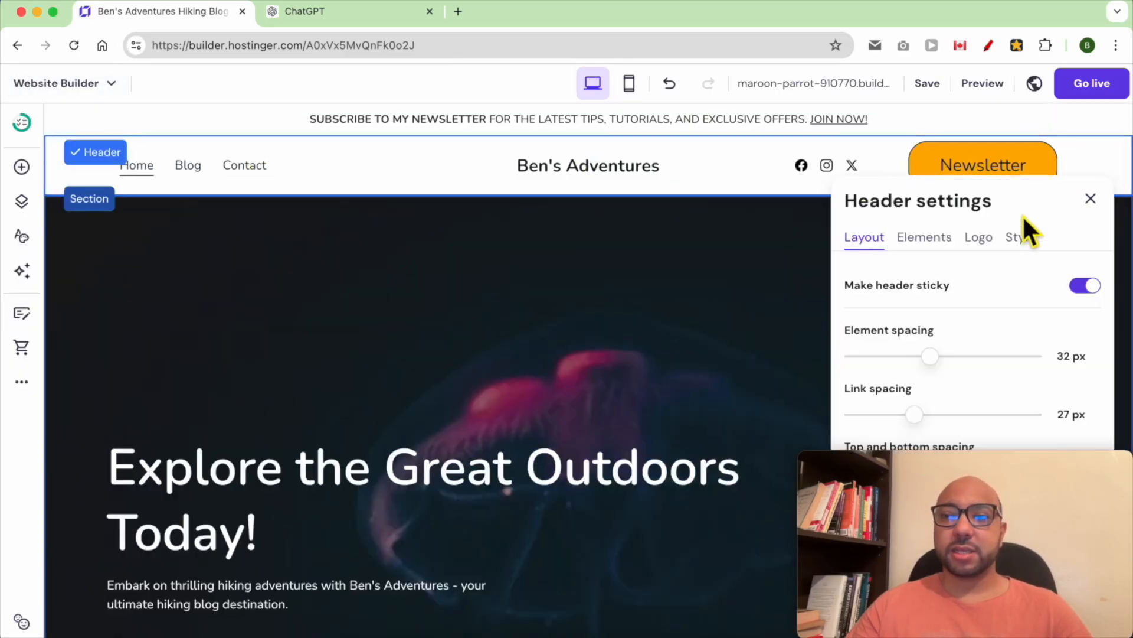
pyautogui.moveTo(1039, 462); pyautogui.dragTo(635, 443)
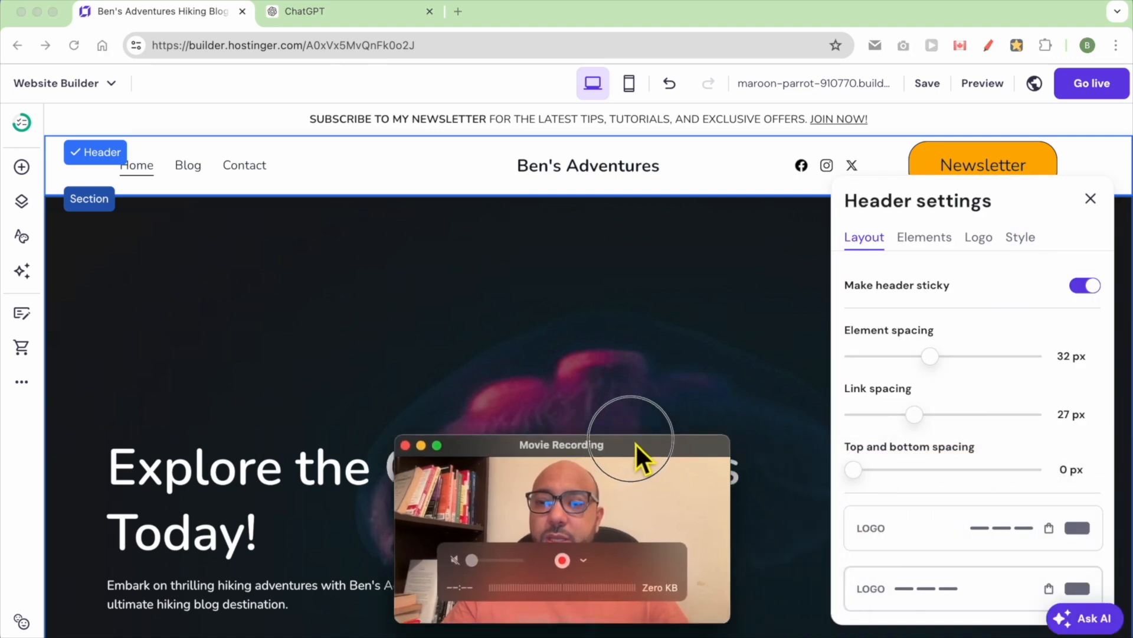
pyautogui.click(1083, 290)
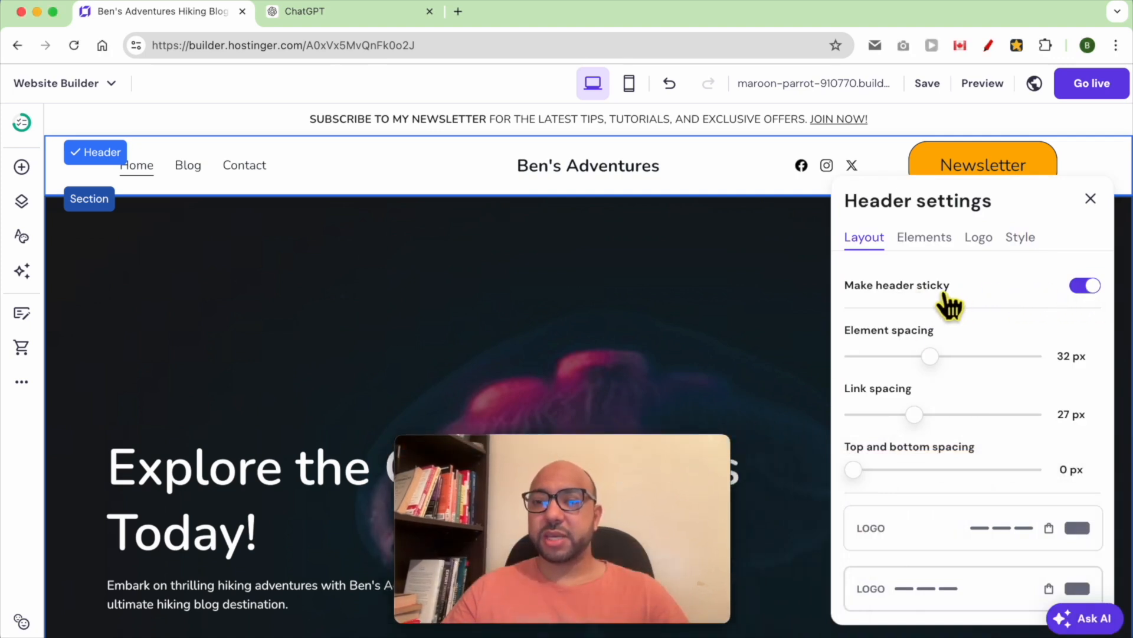
pyautogui.click(1084, 288)
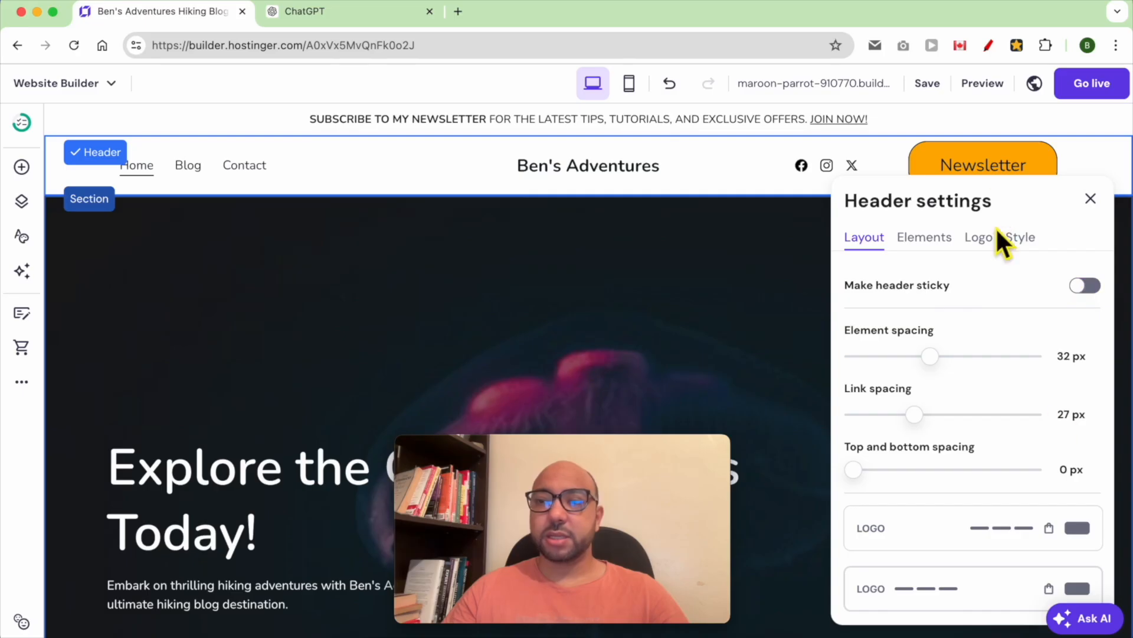
pyautogui.moveTo(936, 92)
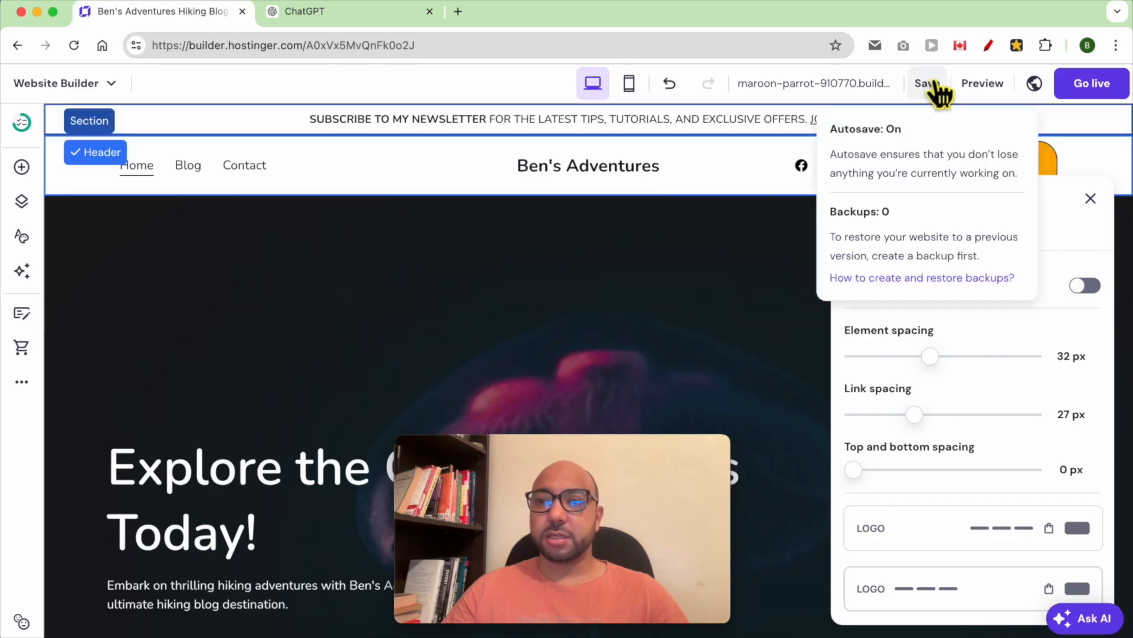
pyautogui.click(936, 84)
pyautogui.click(973, 86)
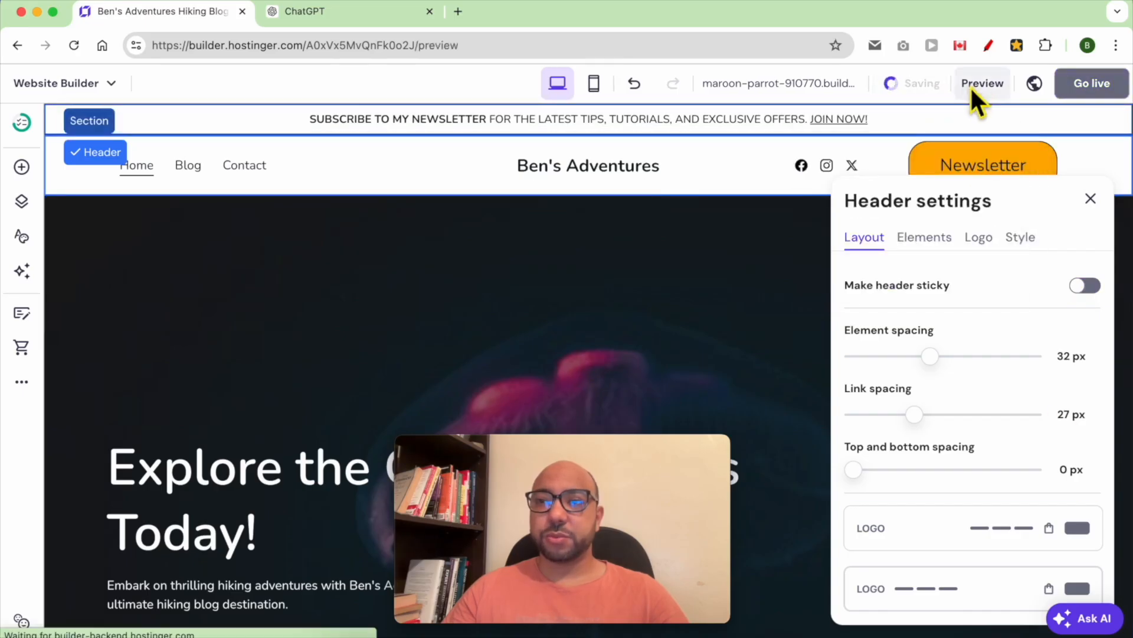
pyautogui.scroll(-5, 785, 254)
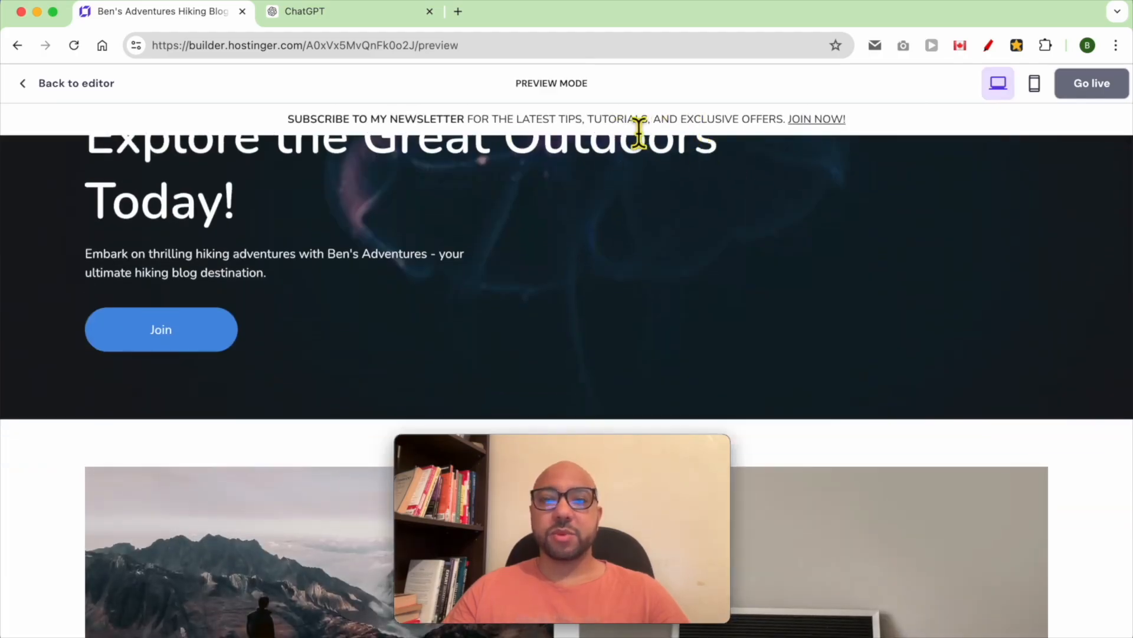
pyautogui.scroll(2, 590, 175)
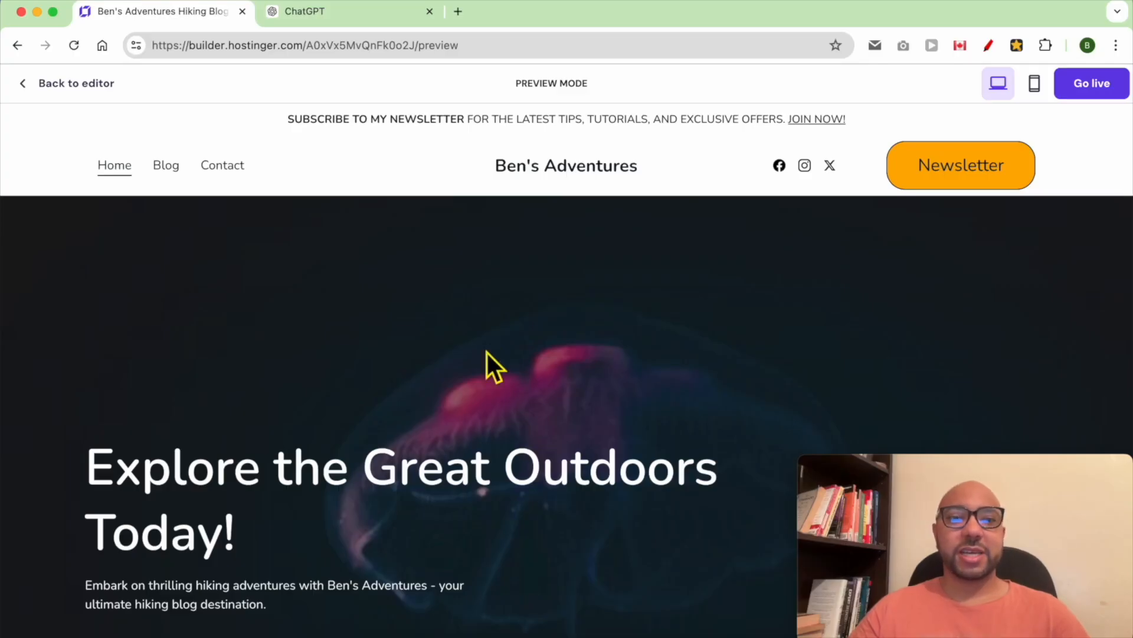
pyautogui.scroll(-2, 495, 367)
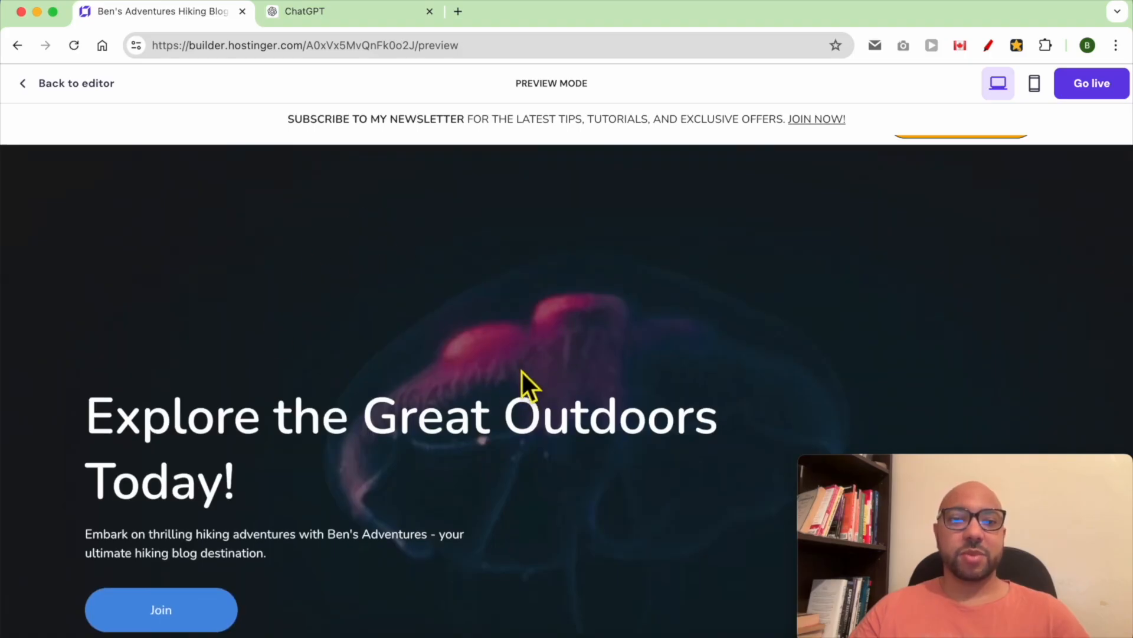
pyautogui.click(66, 83)
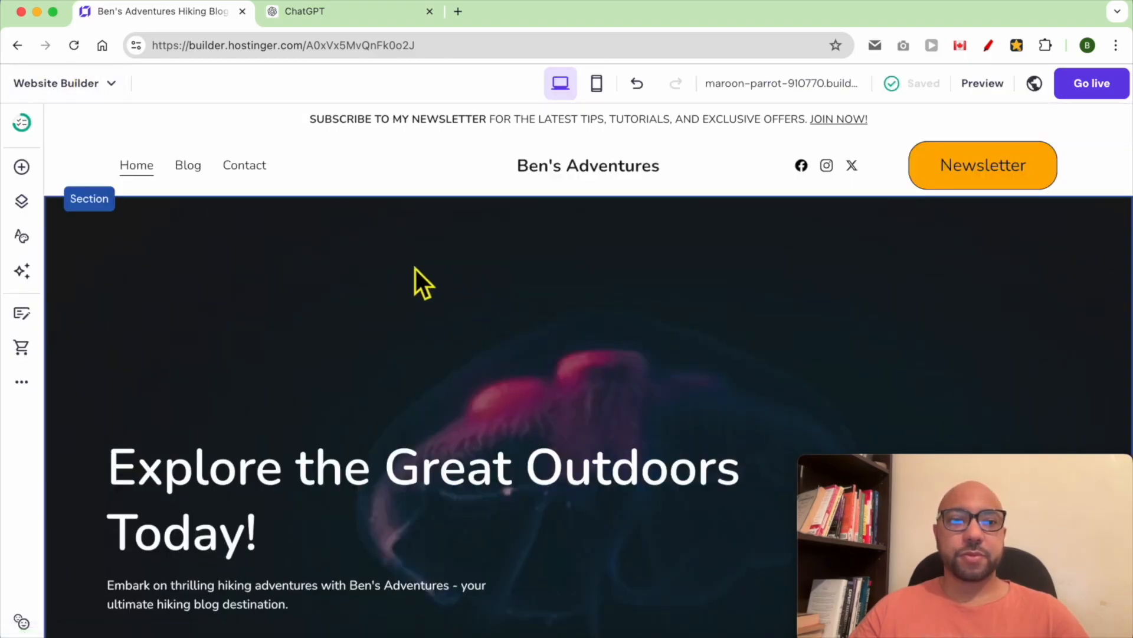
# - Open the hero section's Background > Image settings and choose Replace image
pyautogui.click(271, 267)
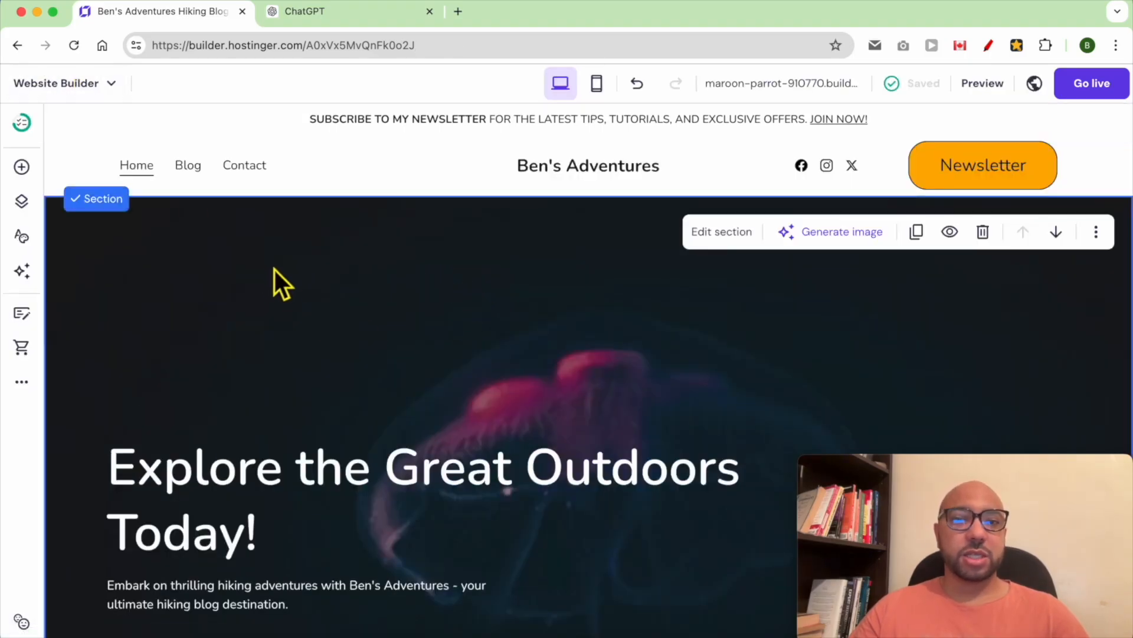
pyautogui.click(720, 236)
pyautogui.moveTo(991, 466); pyautogui.dragTo(198, 484)
pyautogui.click(876, 270)
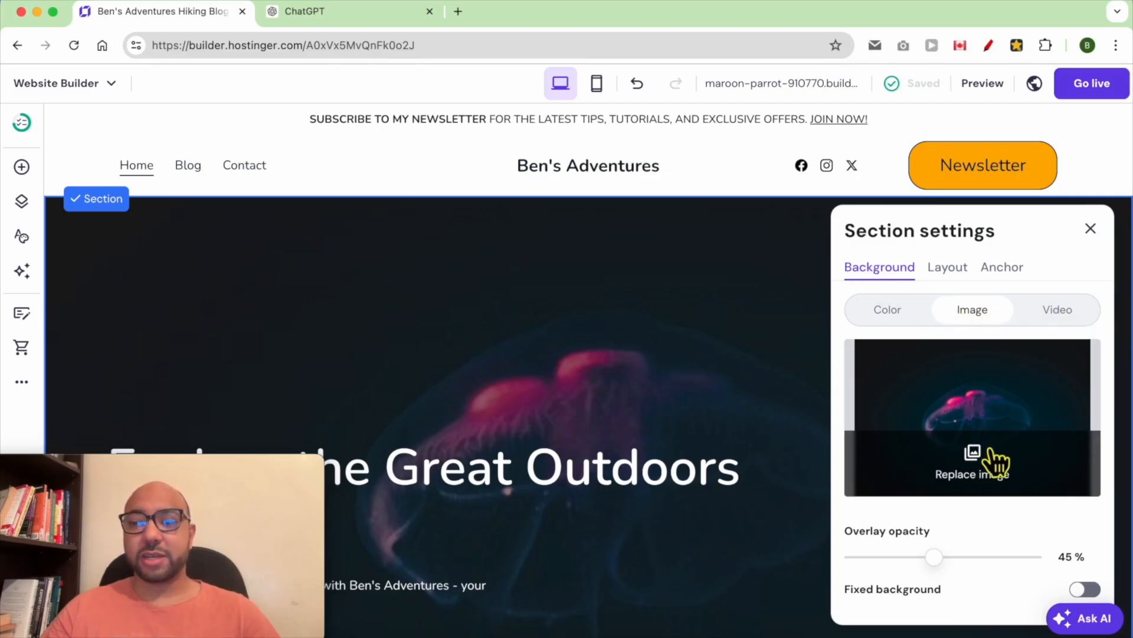
pyautogui.click(988, 488)
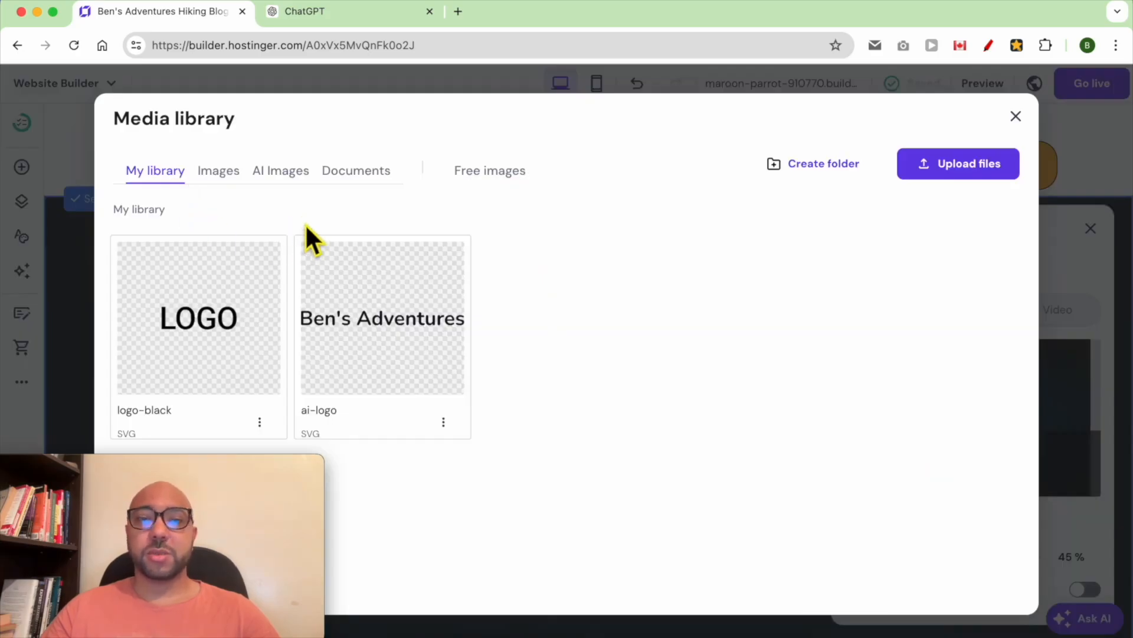
# - Set the hero background to the free Unsplash photo of a camera on an open book
pyautogui.click(295, 177)
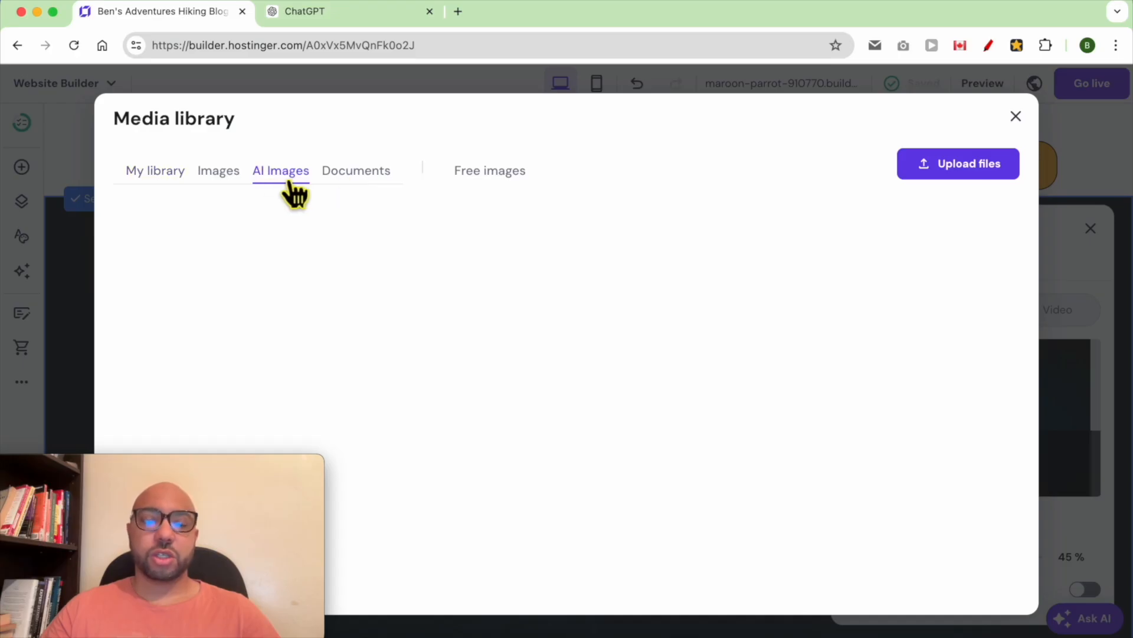
pyautogui.click(511, 174)
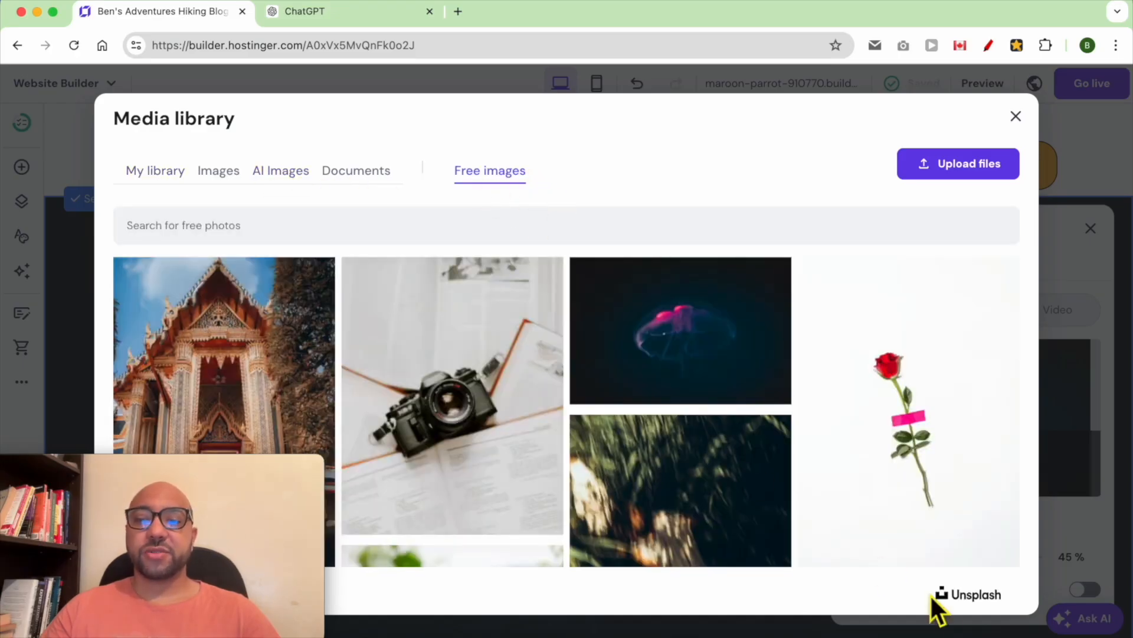
pyautogui.click(482, 242)
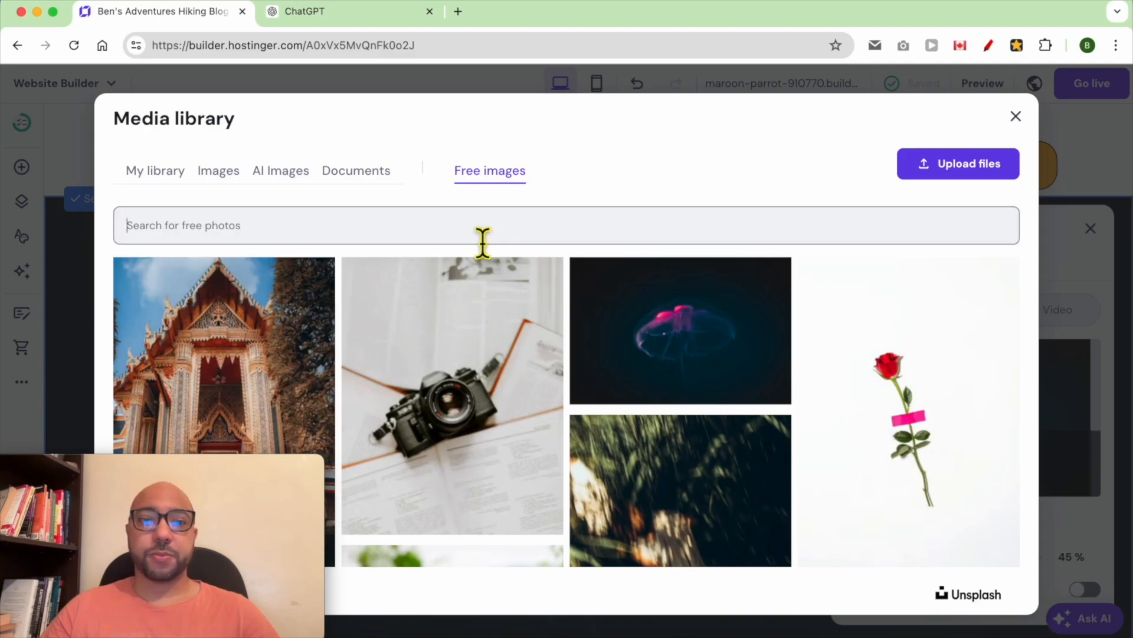
pyautogui.click(472, 337)
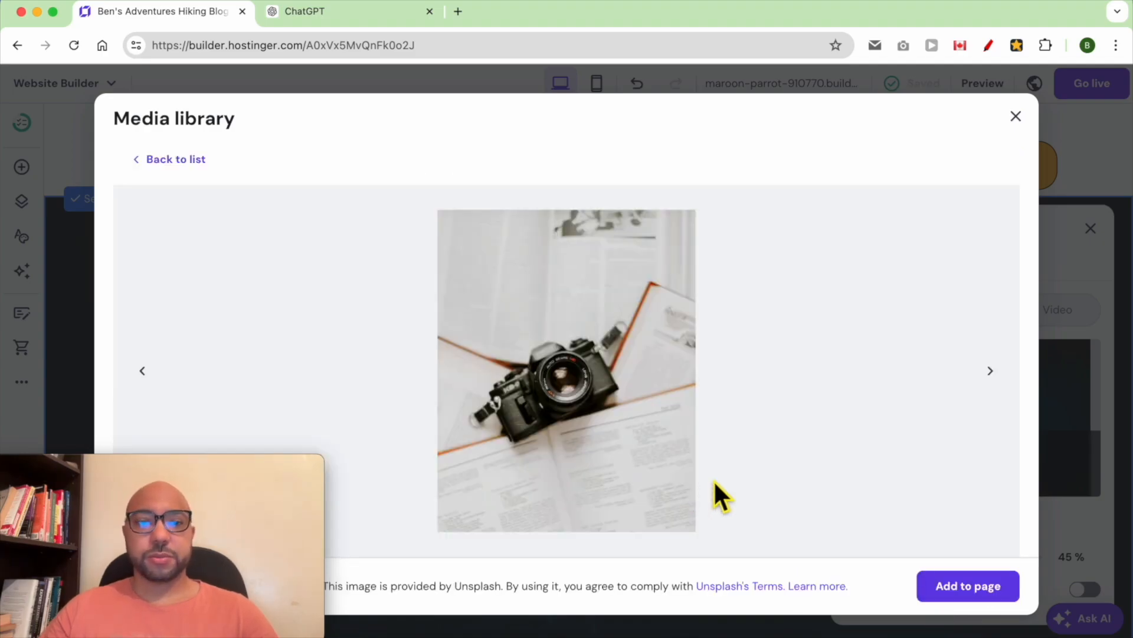
pyautogui.click(965, 595)
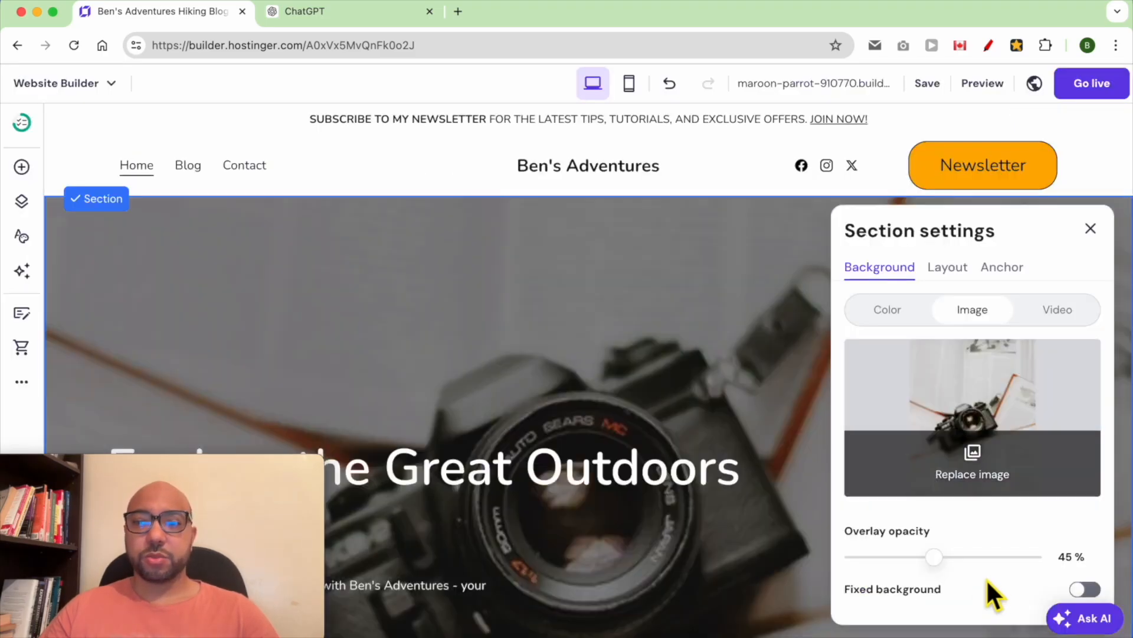
# - Lighten the hero overlay to 37%, make its background fixed, and save the site
pyautogui.moveTo(951, 569)
pyautogui.mouseDown()
pyautogui.moveTo(903, 572)
pyautogui.moveTo(966, 575)
pyautogui.moveTo(933, 581)
pyautogui.mouseUp()
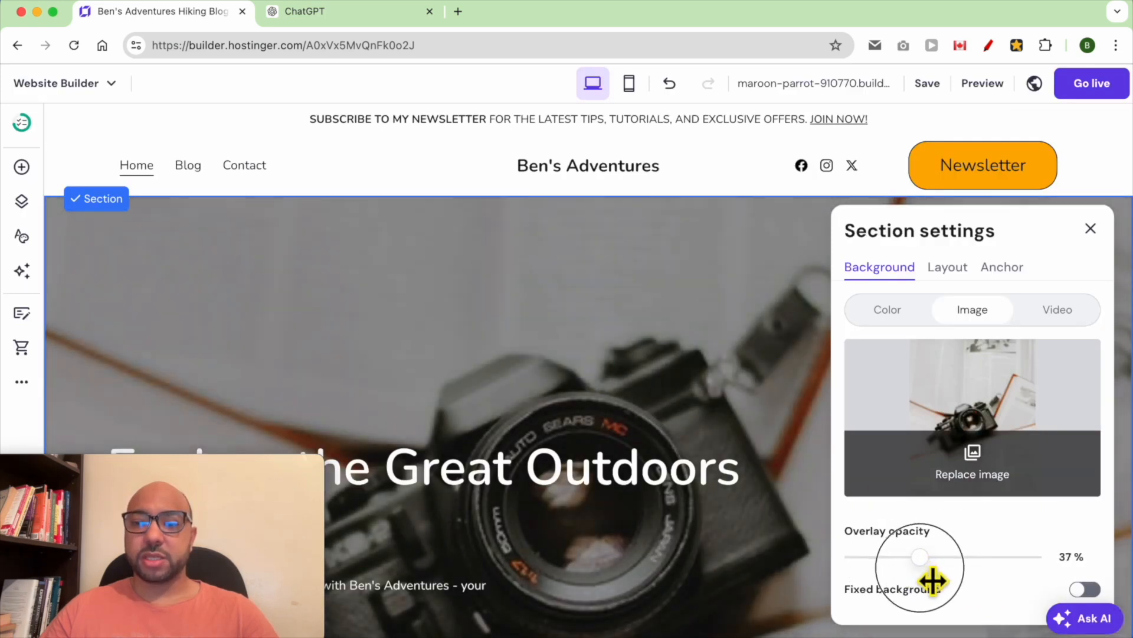
pyautogui.click(1085, 590)
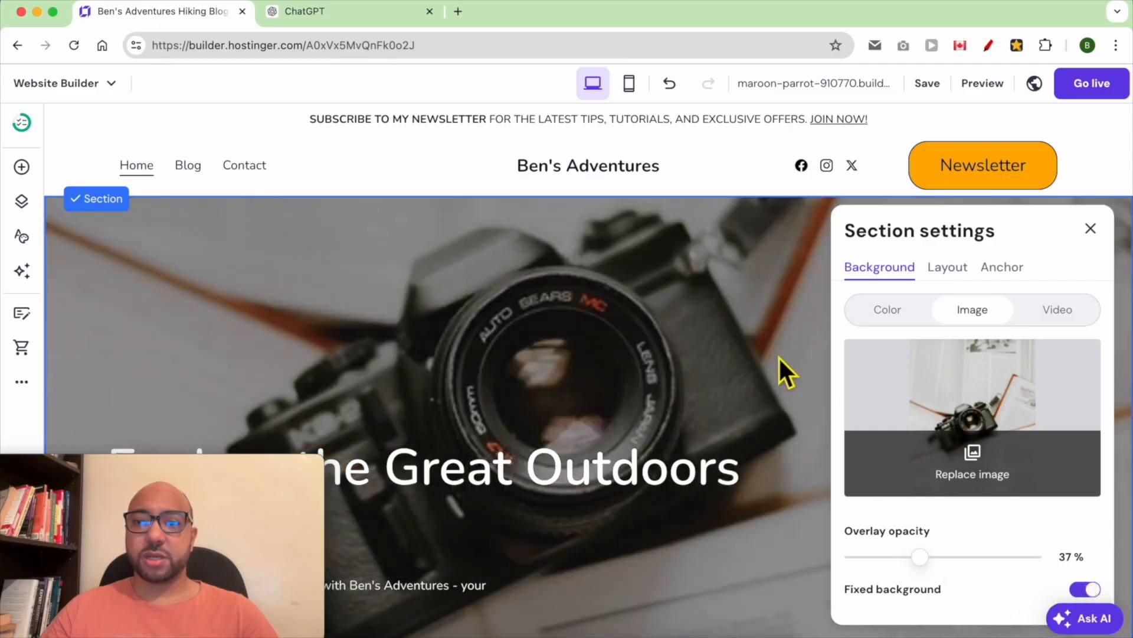
pyautogui.click(766, 332)
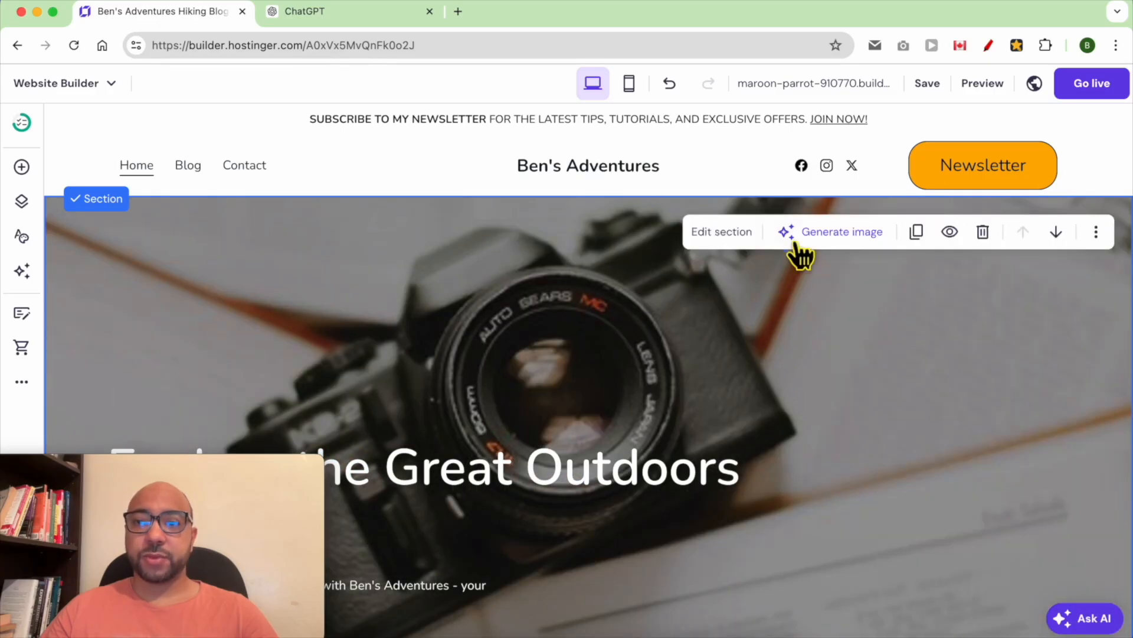
pyautogui.click(922, 86)
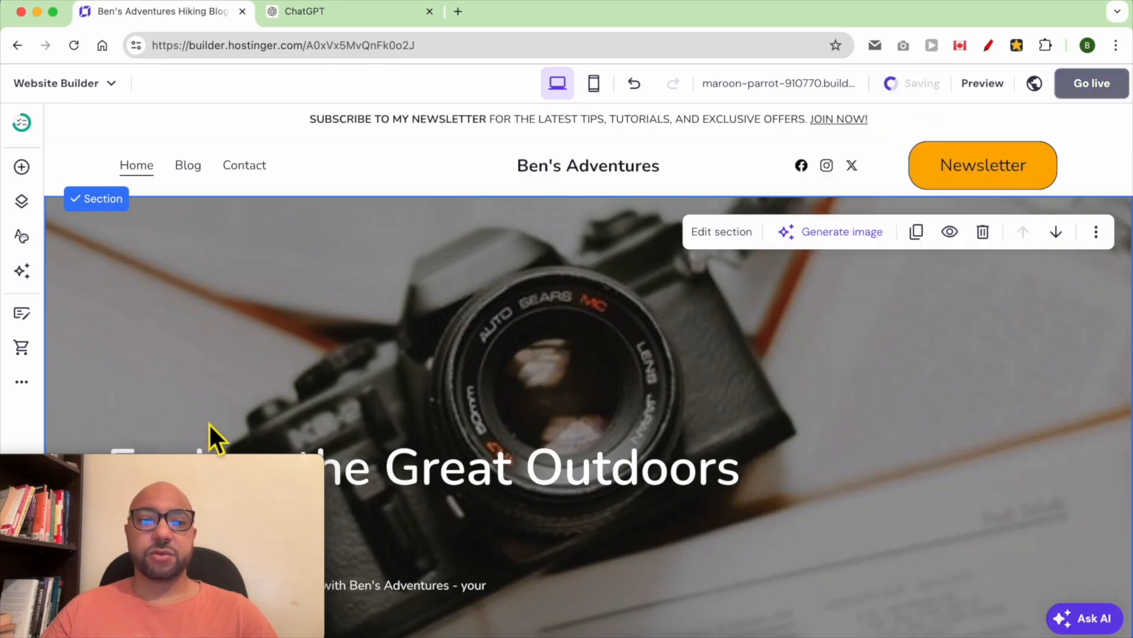
# - Stack the hero heading, subtitle and Join button together near the section's top
pyautogui.moveTo(170, 465); pyautogui.dragTo(987, 460)
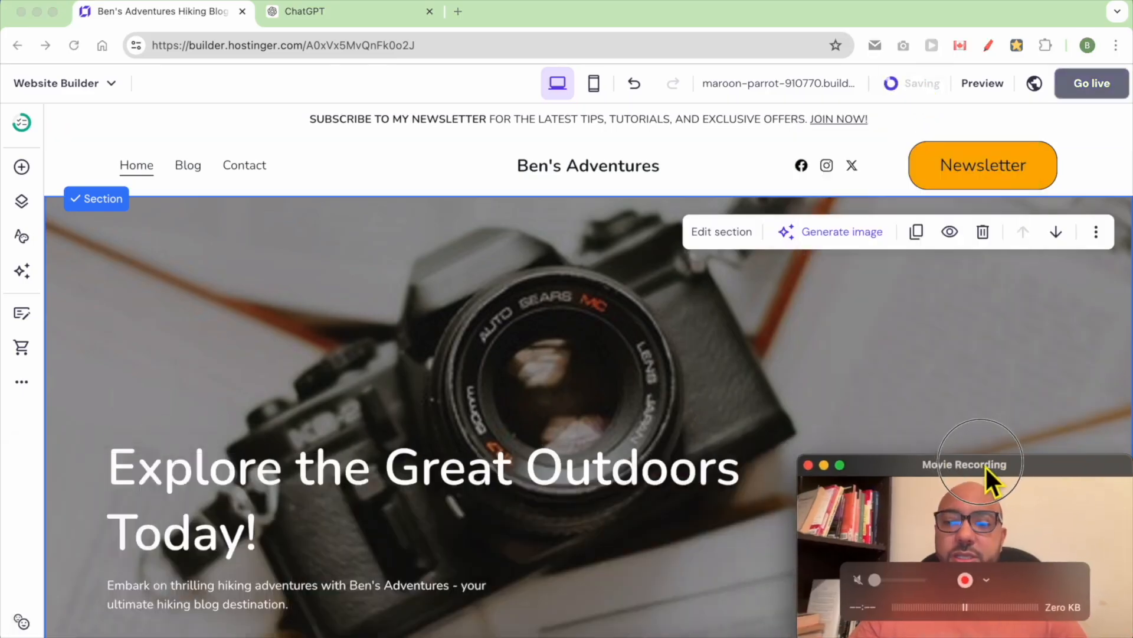
pyautogui.scroll(-4, 258, 228)
pyautogui.click(258, 228)
pyautogui.scroll(4, 258, 227)
pyautogui.moveTo(306, 452); pyautogui.dragTo(548, 267)
pyautogui.click(248, 582)
pyautogui.moveTo(249, 588); pyautogui.dragTo(538, 388)
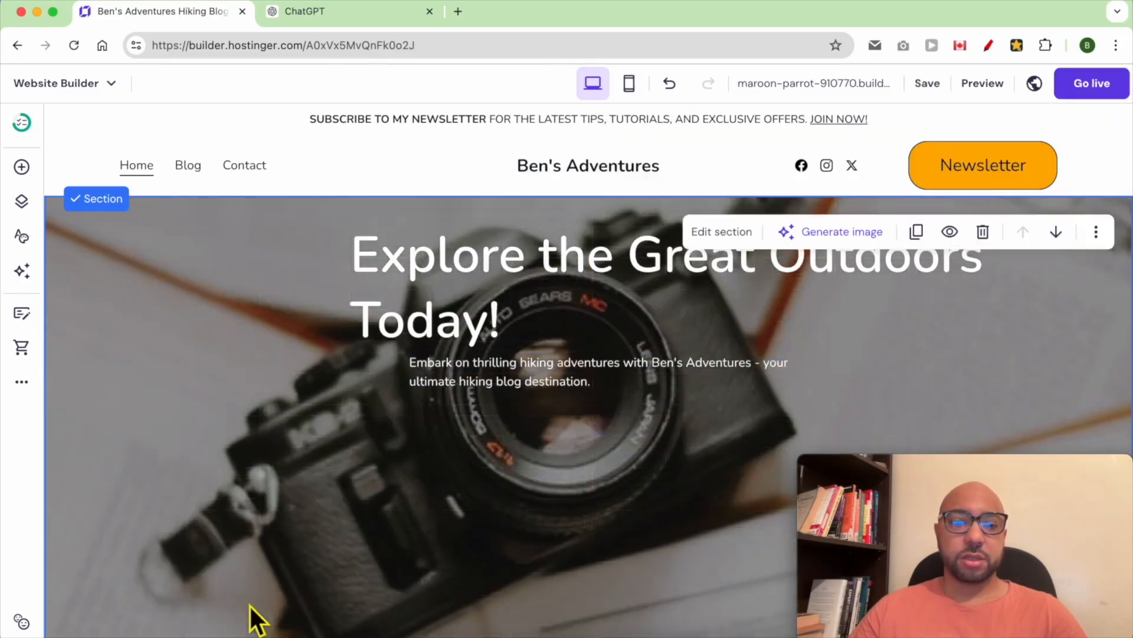
pyautogui.scroll(-2, 215, 628)
pyautogui.moveTo(233, 565); pyautogui.dragTo(728, 357)
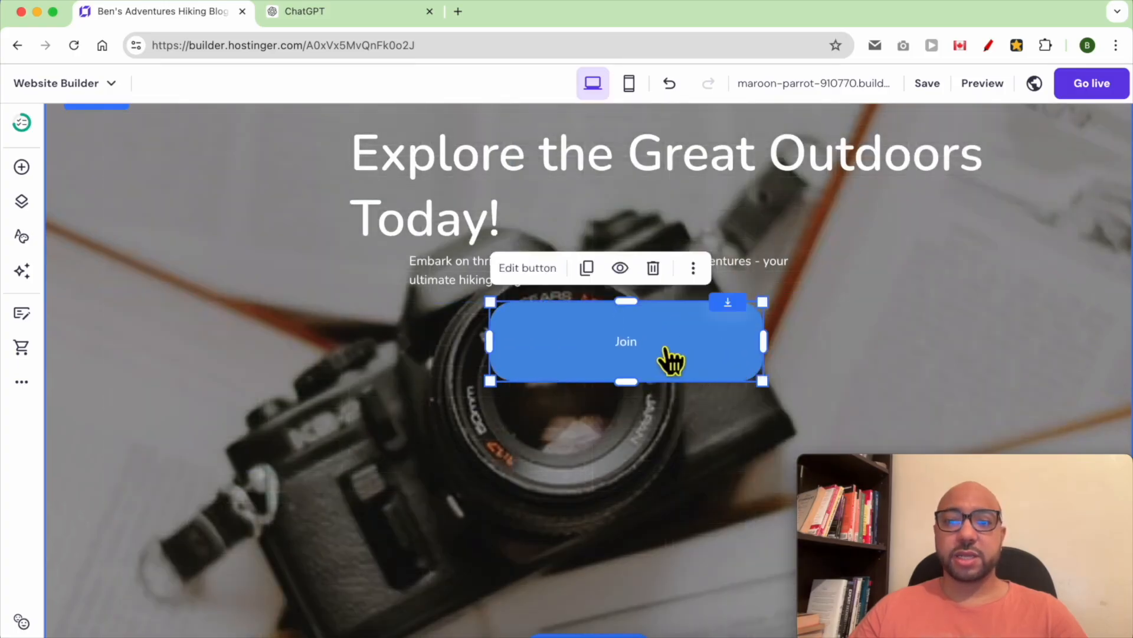
# - Relabel the hero button 'Joing my newsletter'
pyautogui.doubleClick(627, 354)
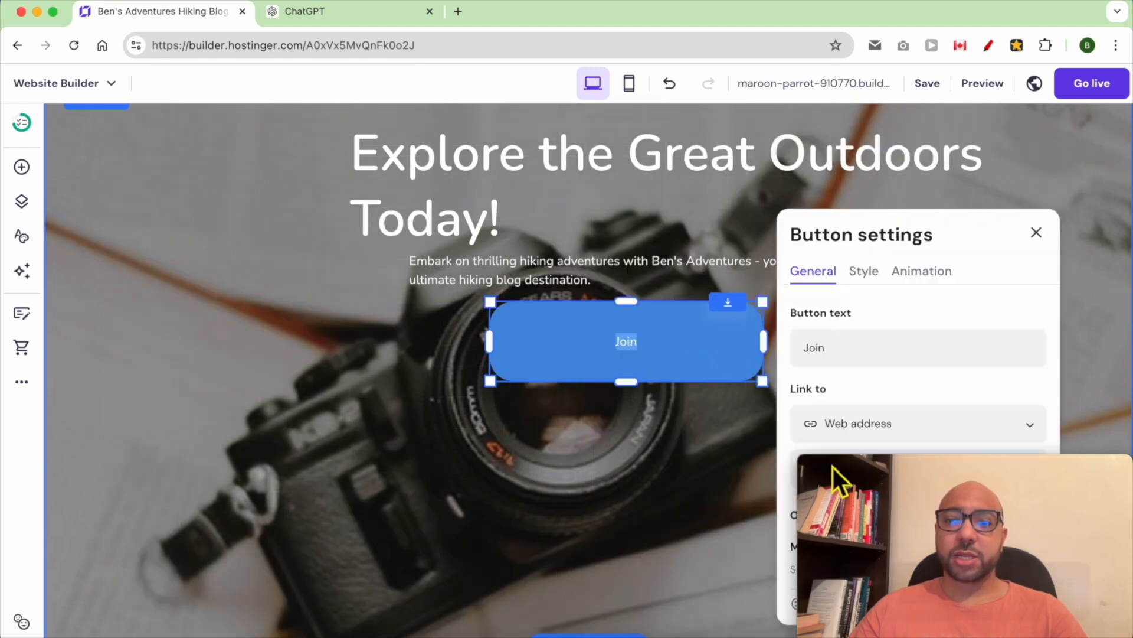
pyautogui.moveTo(880, 469); pyautogui.dragTo(108, 469)
pyautogui.doubleClick(852, 351)
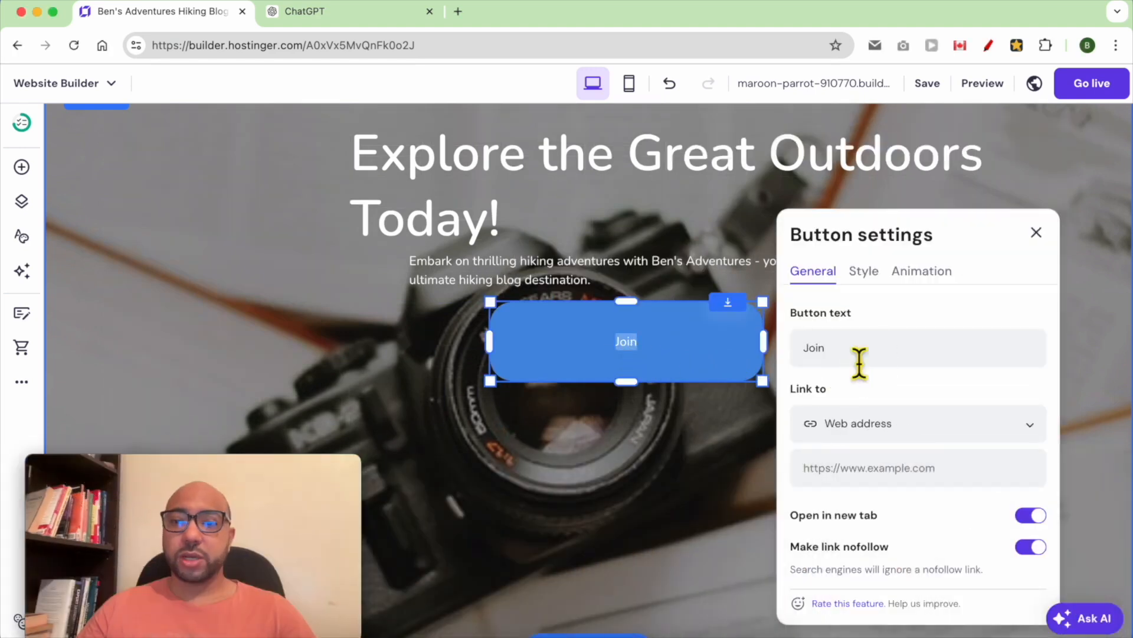
pyautogui.write('Ji')
pyautogui.press('BackSpace')
pyautogui.write('oing my newsletter')
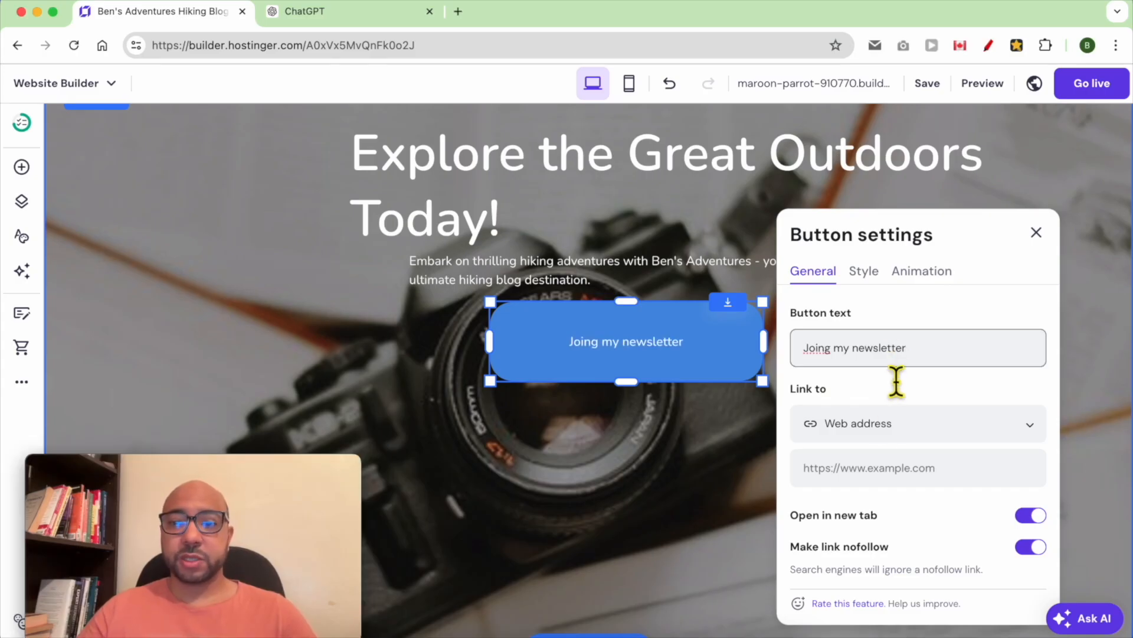
# - Switch the button's link type from Web address to Page
pyautogui.click(893, 434)
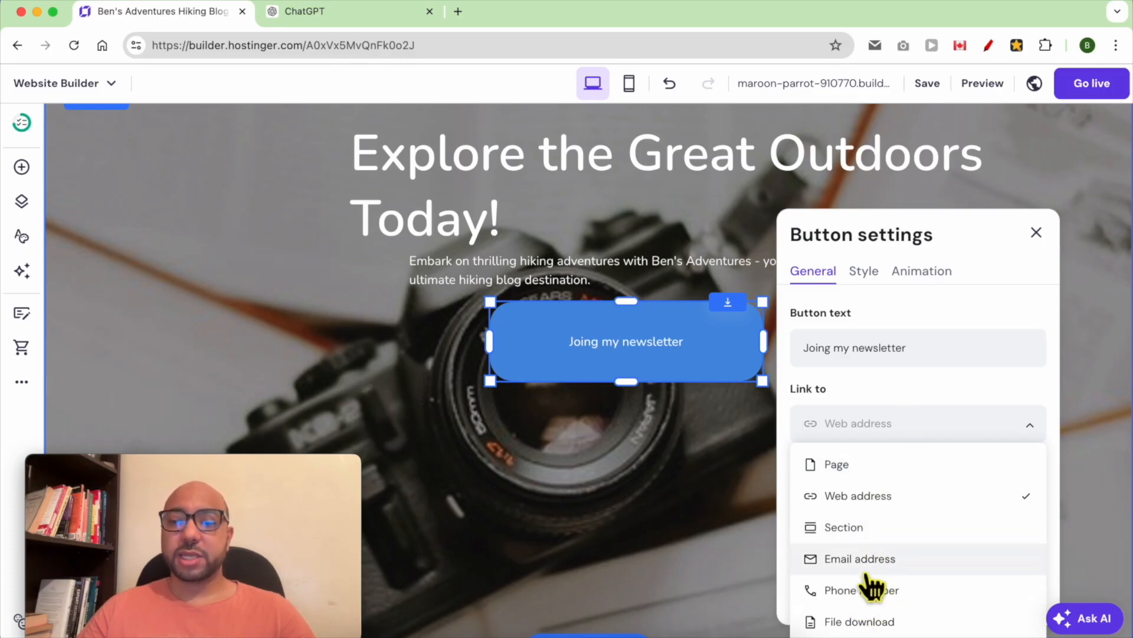
pyautogui.click(879, 464)
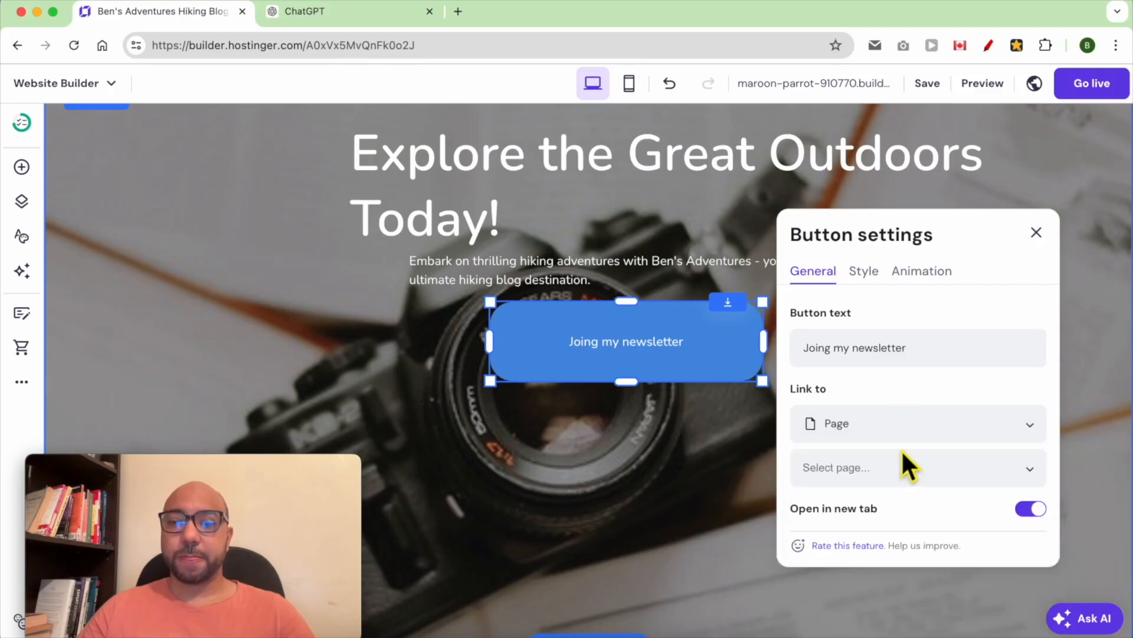
pyautogui.scroll(-1, 909, 473)
pyautogui.scroll(1, 927, 491)
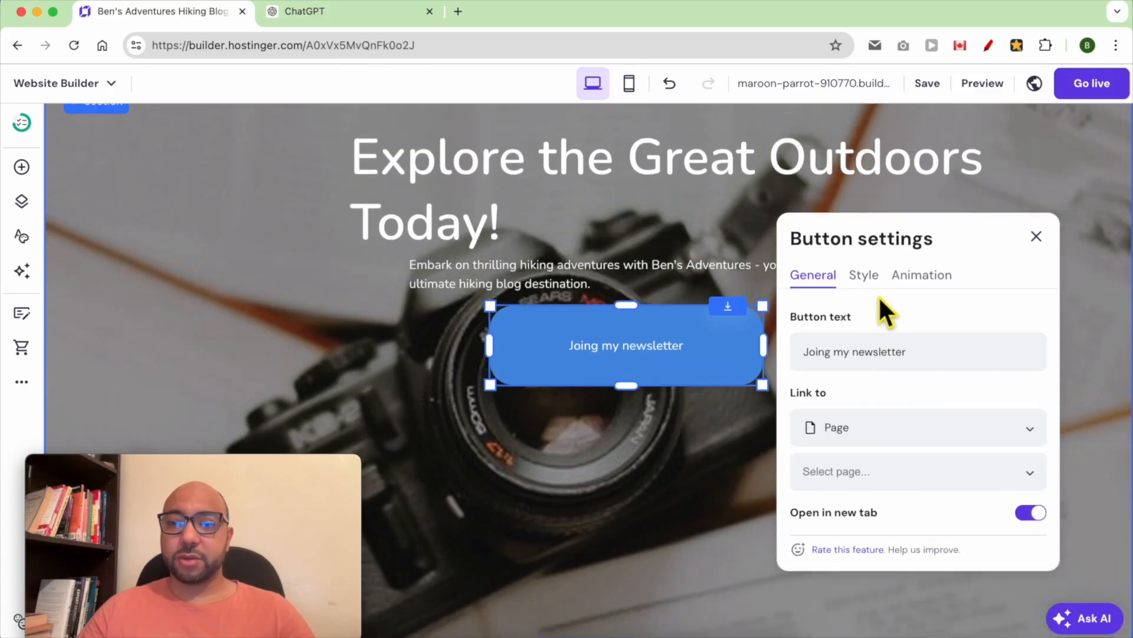
pyautogui.click(873, 279)
# - Give the newsletter button 27 px text and the orange #ffae00 site-colour fill
pyautogui.moveTo(834, 495); pyautogui.dragTo(887, 494)
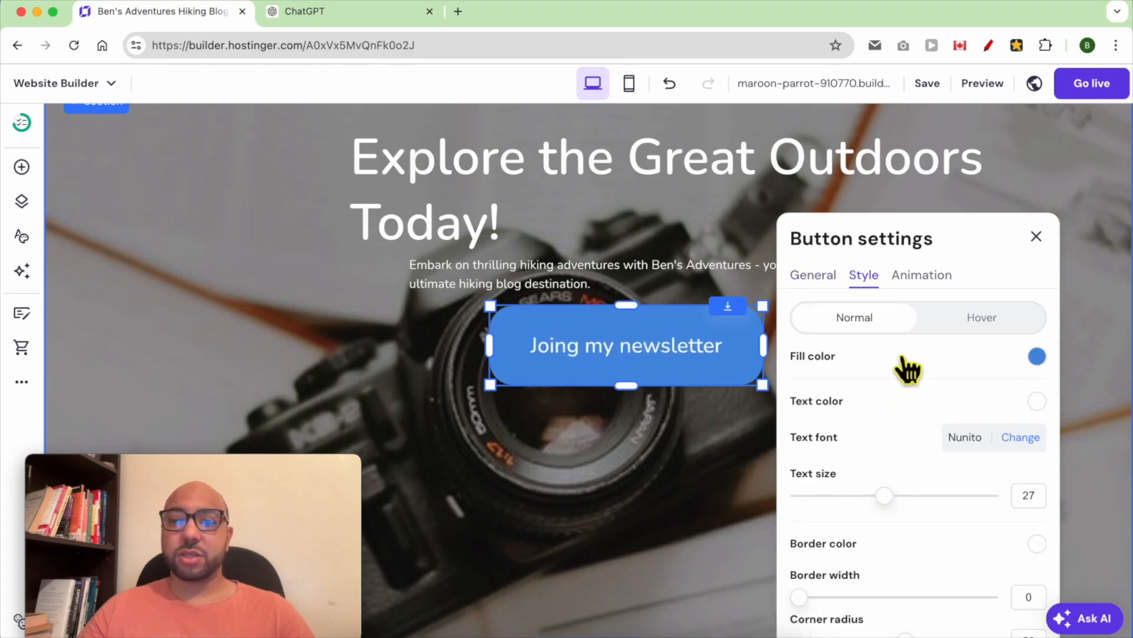
pyautogui.click(1037, 356)
pyautogui.click(963, 463)
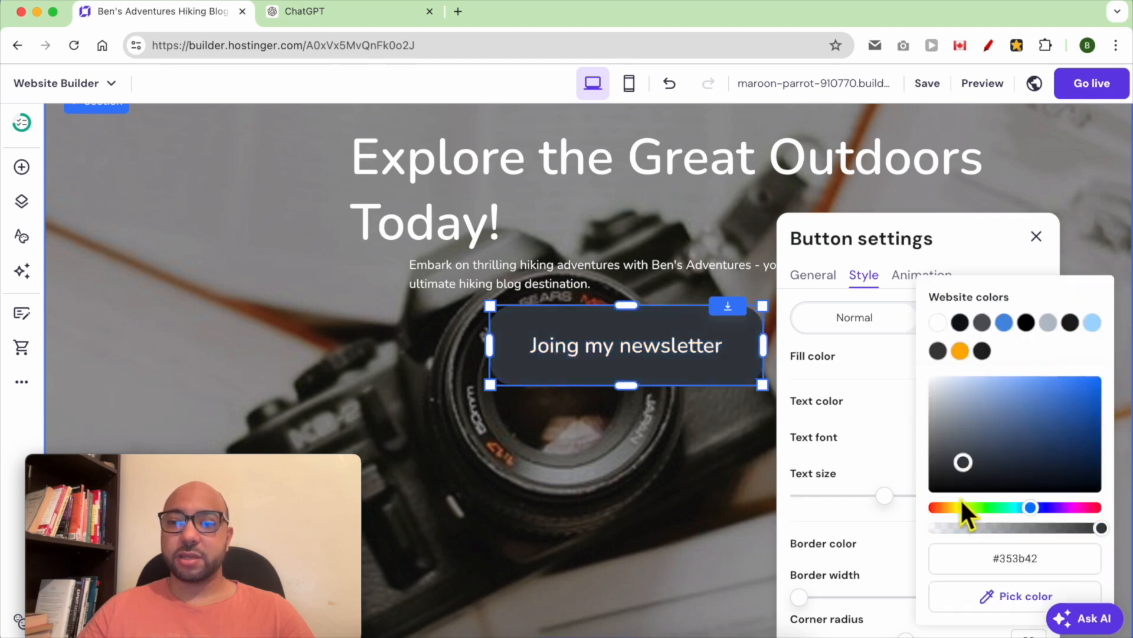
pyautogui.click(957, 507)
pyautogui.moveTo(1056, 403); pyautogui.dragTo(1095, 375)
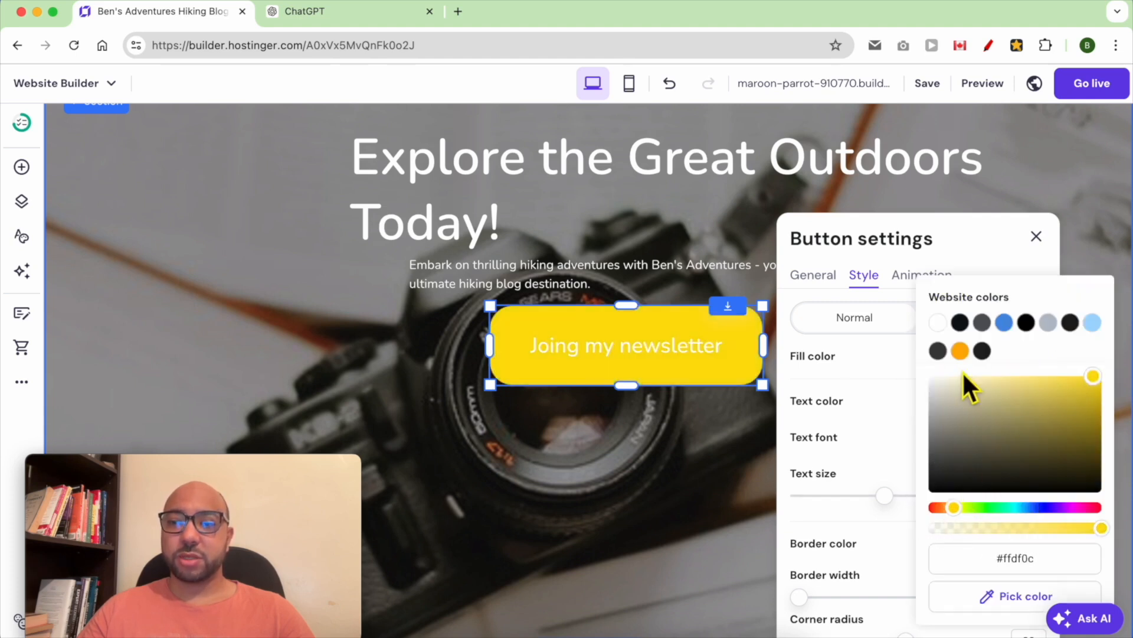
pyautogui.click(960, 351)
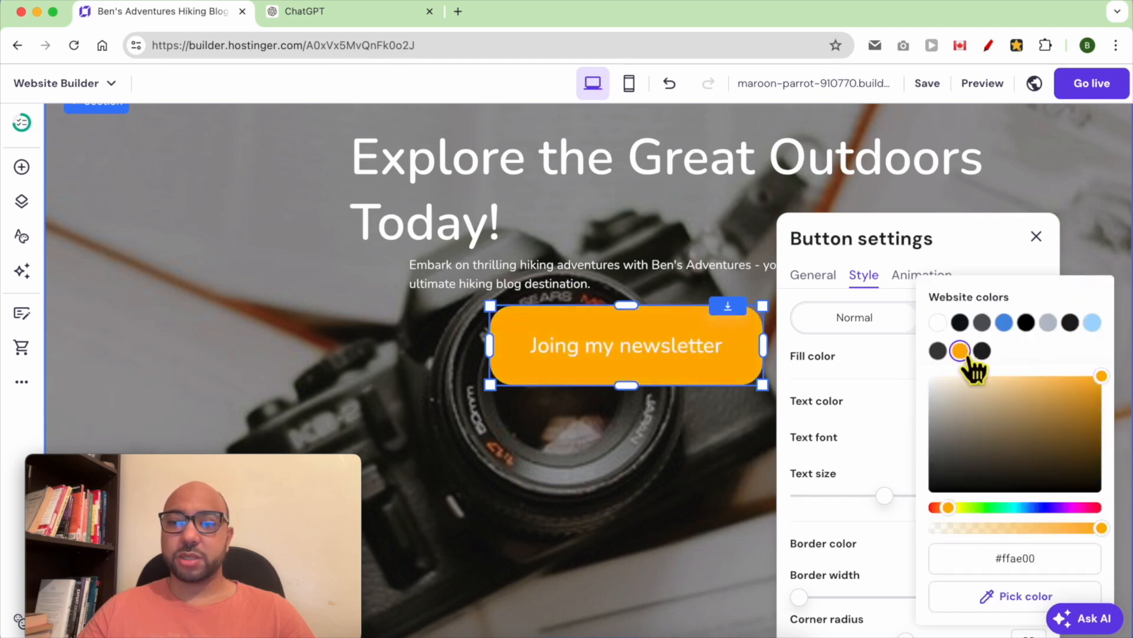
pyautogui.click(987, 247)
pyautogui.scroll(-8, 696, 466)
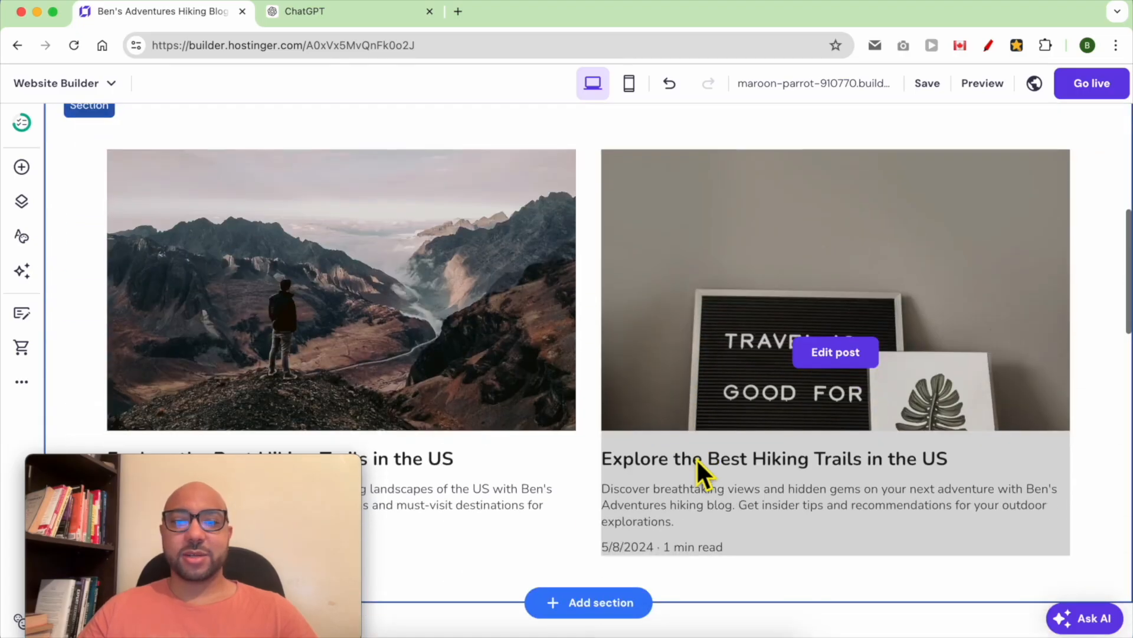
# - Lay out the blog list in 3 columns
pyautogui.scroll(2, 569, 427)
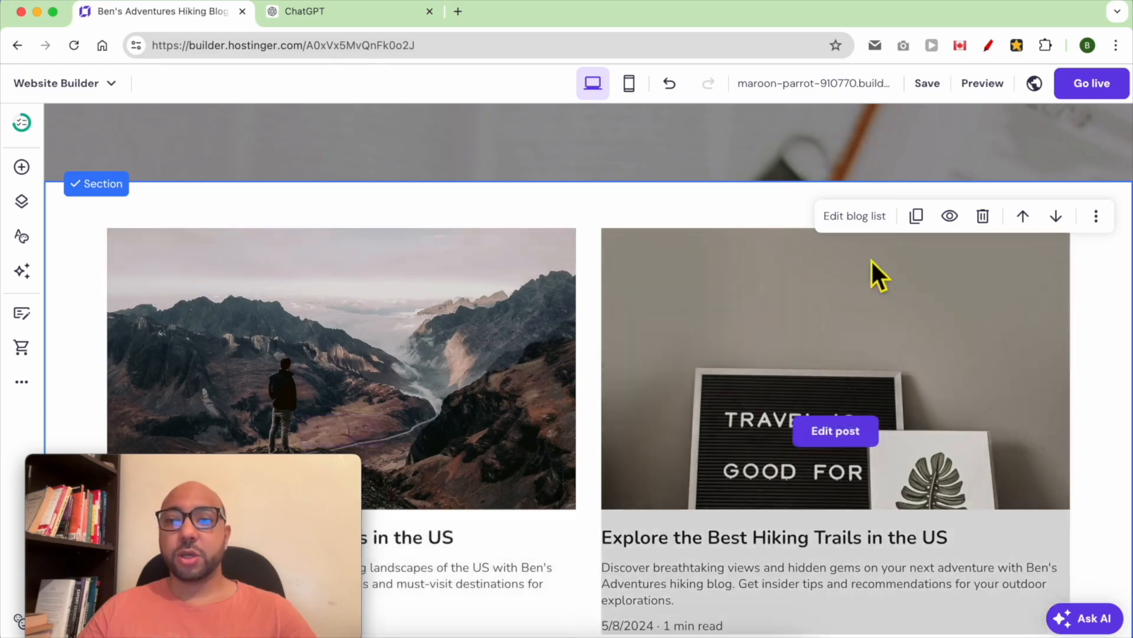
pyautogui.click(855, 216)
pyautogui.moveTo(932, 416); pyautogui.dragTo(973, 422)
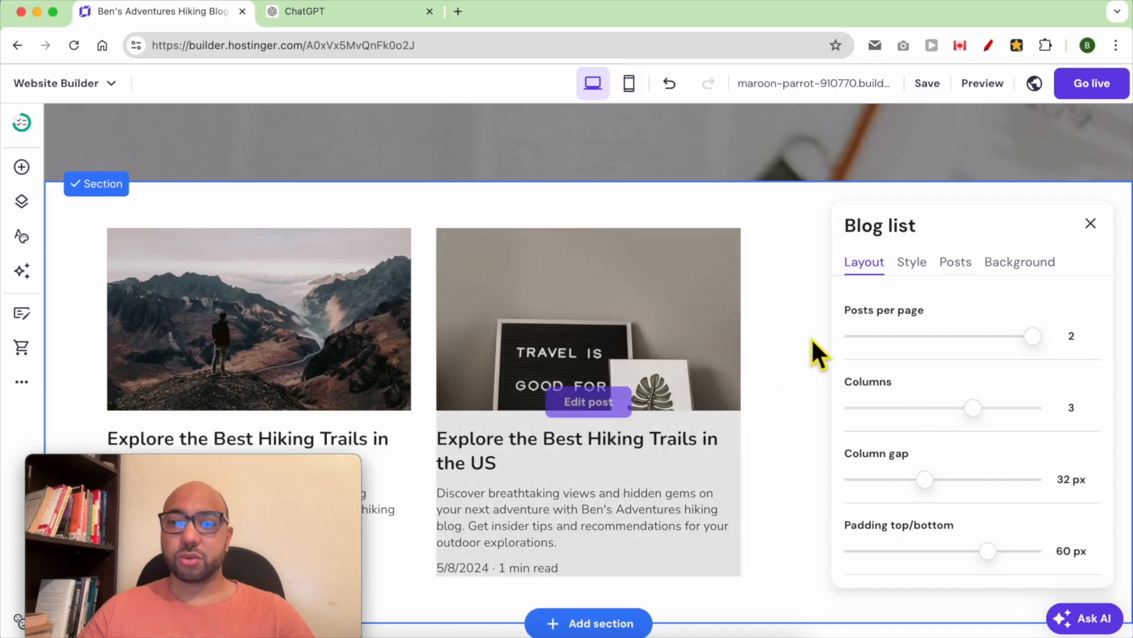
pyautogui.click(804, 325)
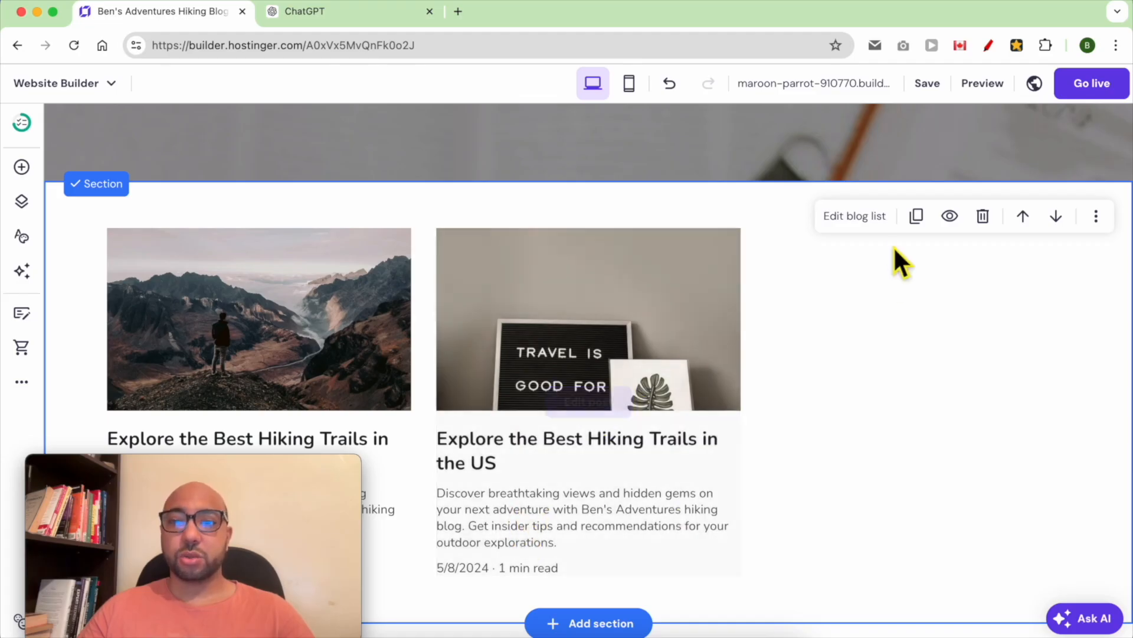
# - Hide post descriptions and publish dates on the blog cards and shrink their text to 22
pyautogui.click(879, 227)
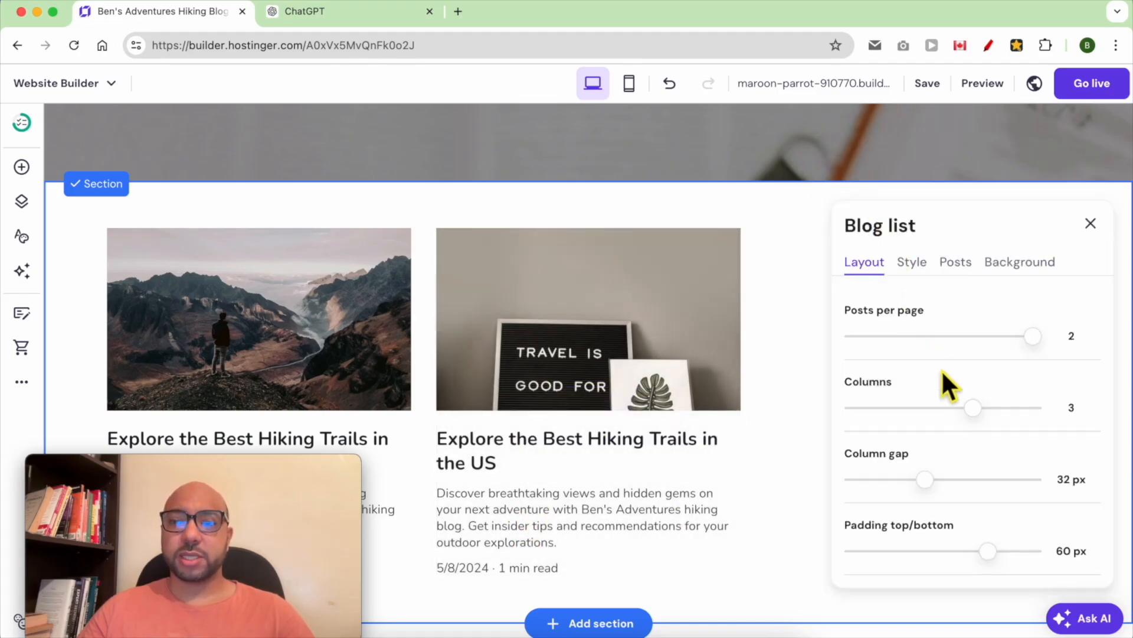
pyautogui.click(912, 262)
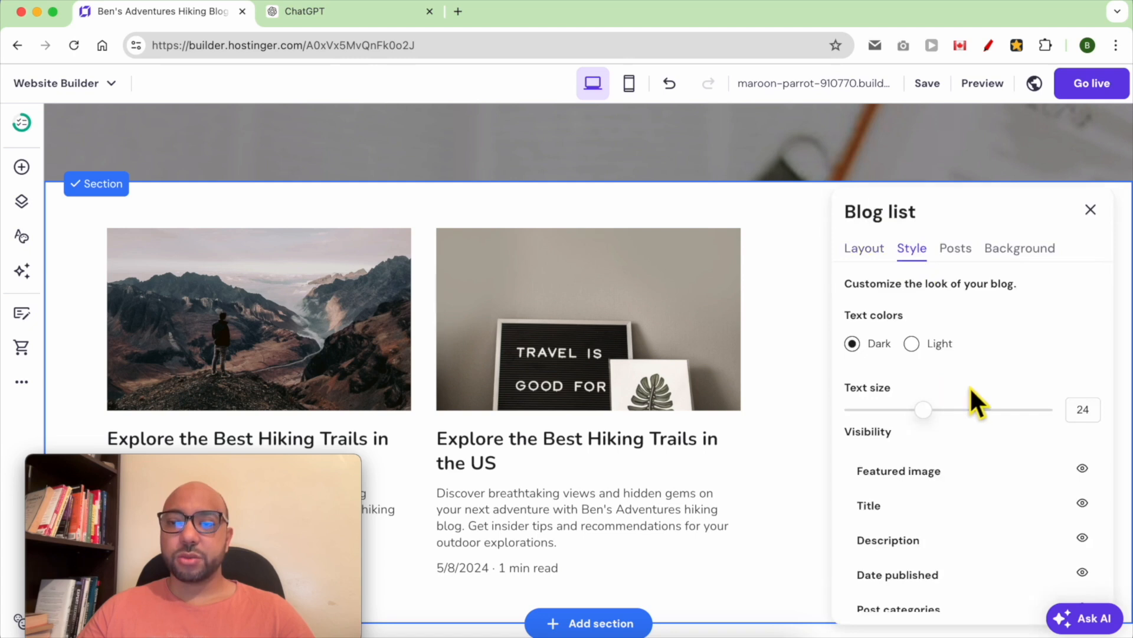
pyautogui.click(1083, 469)
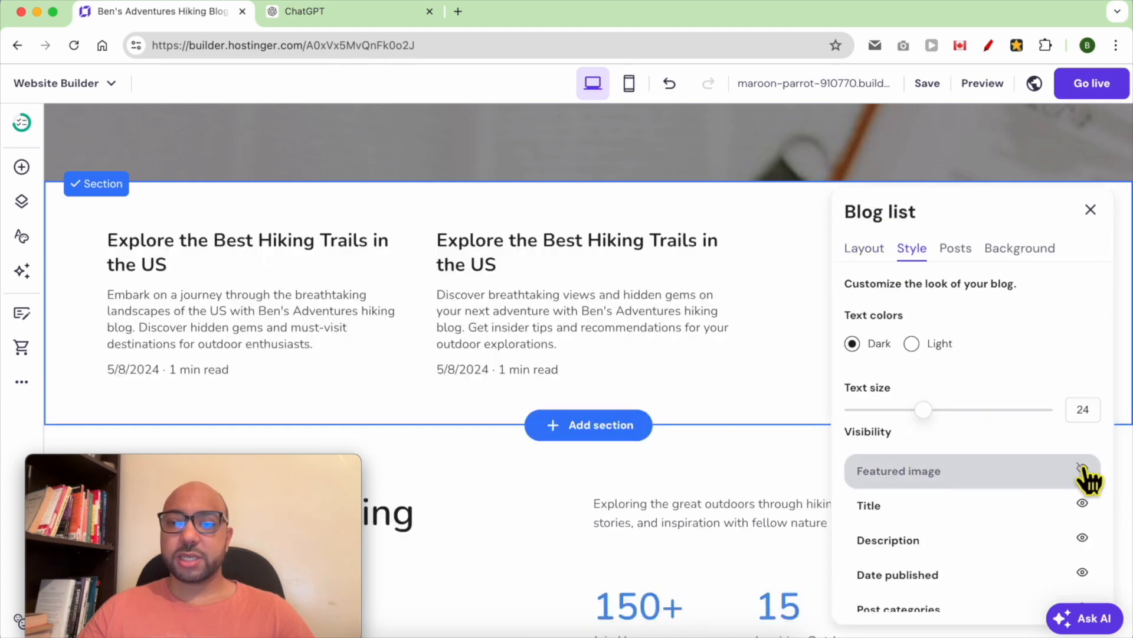
pyautogui.click(1084, 471)
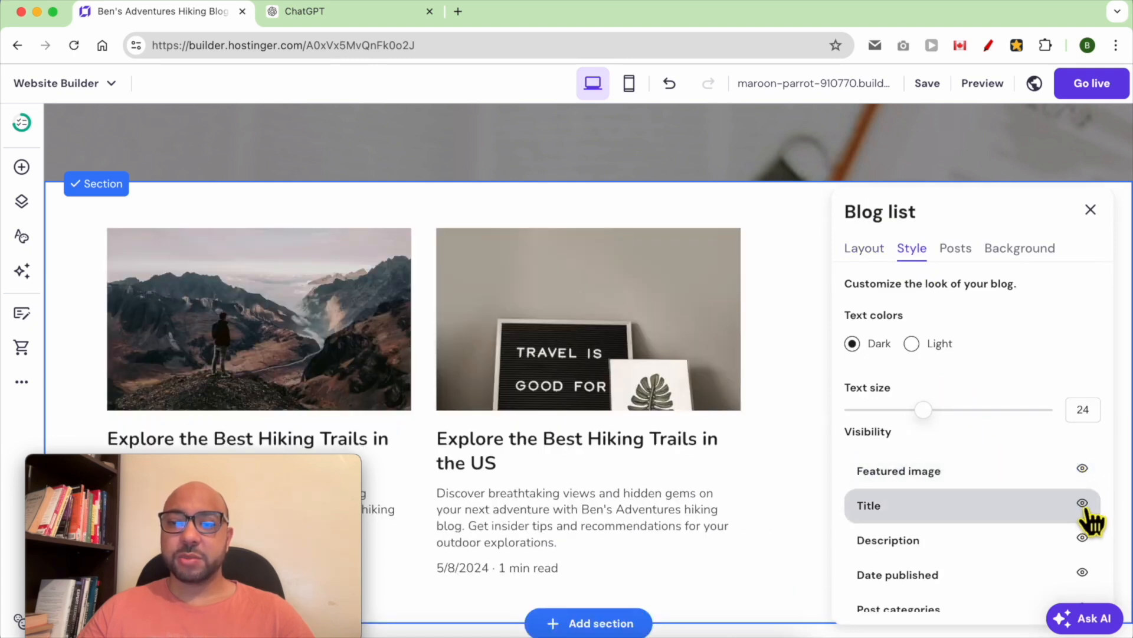
pyautogui.click(1082, 503)
pyautogui.click(1082, 503)
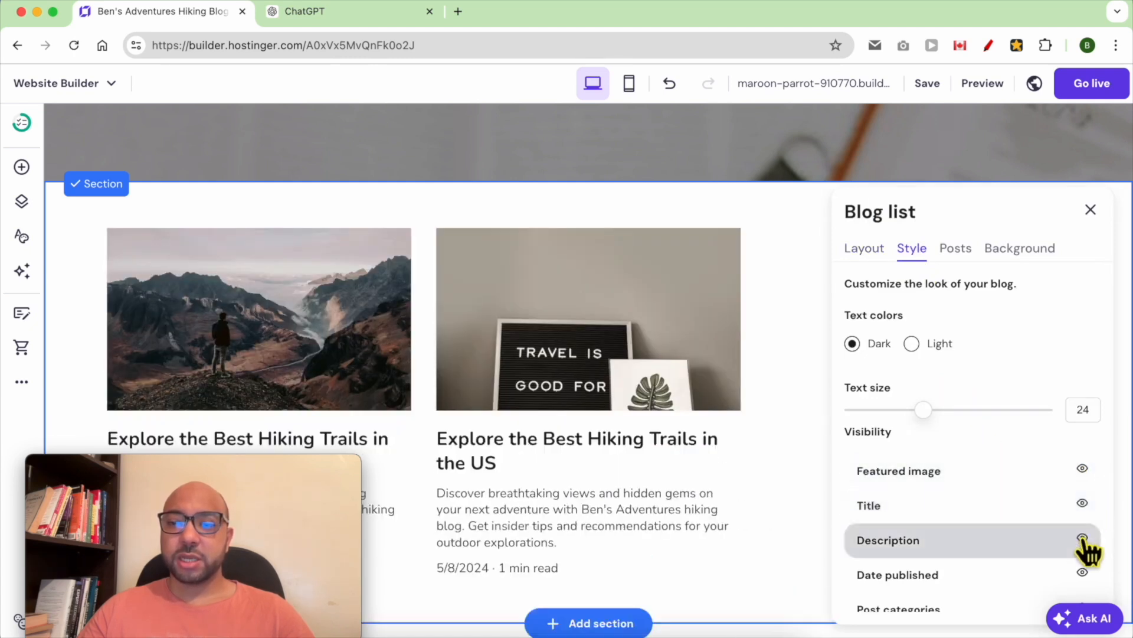
pyautogui.click(1082, 537)
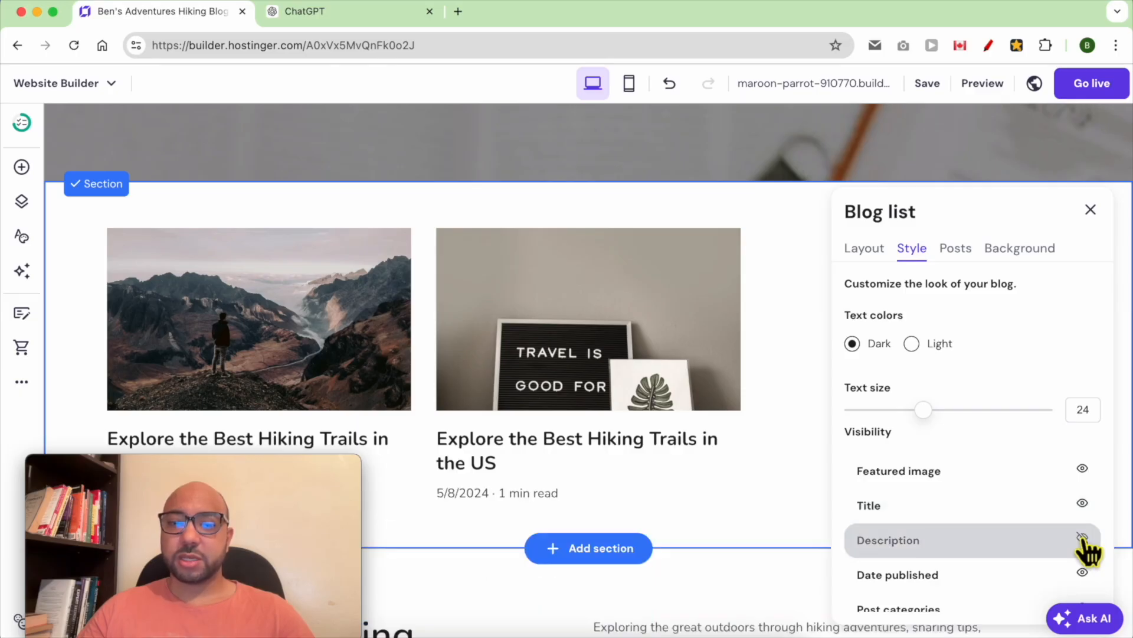
pyautogui.click(1083, 572)
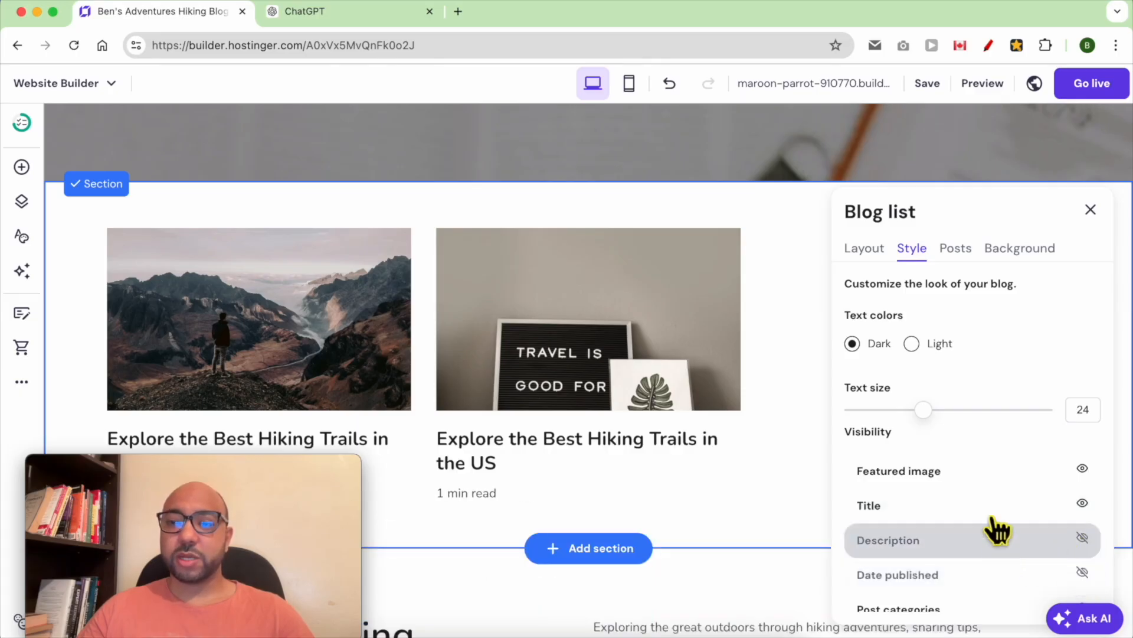
pyautogui.moveTo(942, 425); pyautogui.dragTo(928, 427)
pyautogui.click(868, 252)
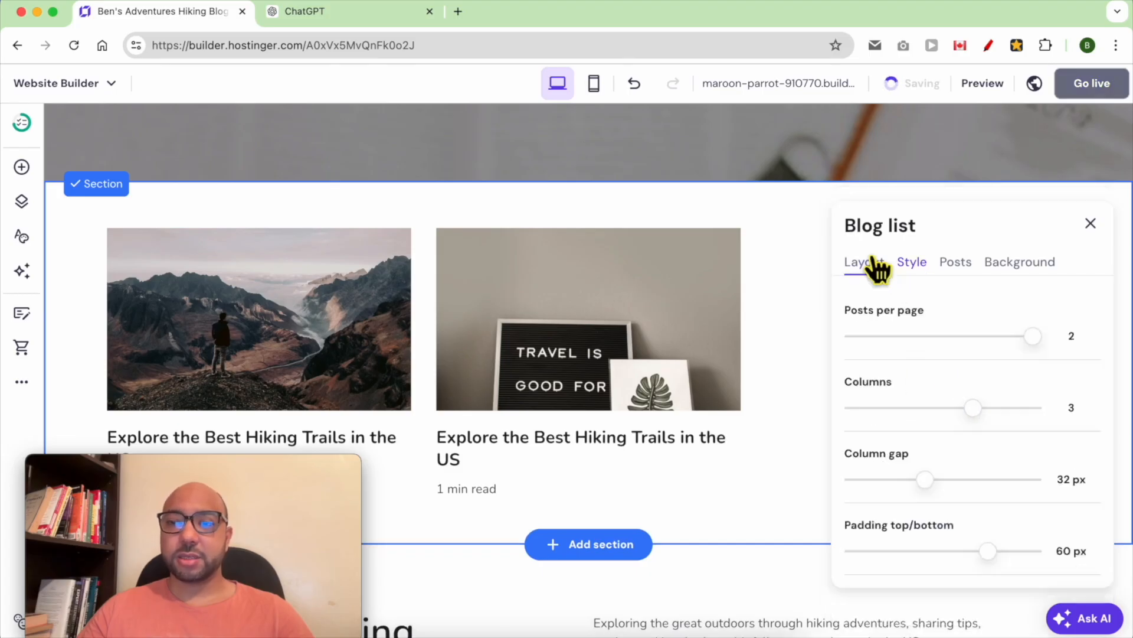
pyautogui.click(611, 300)
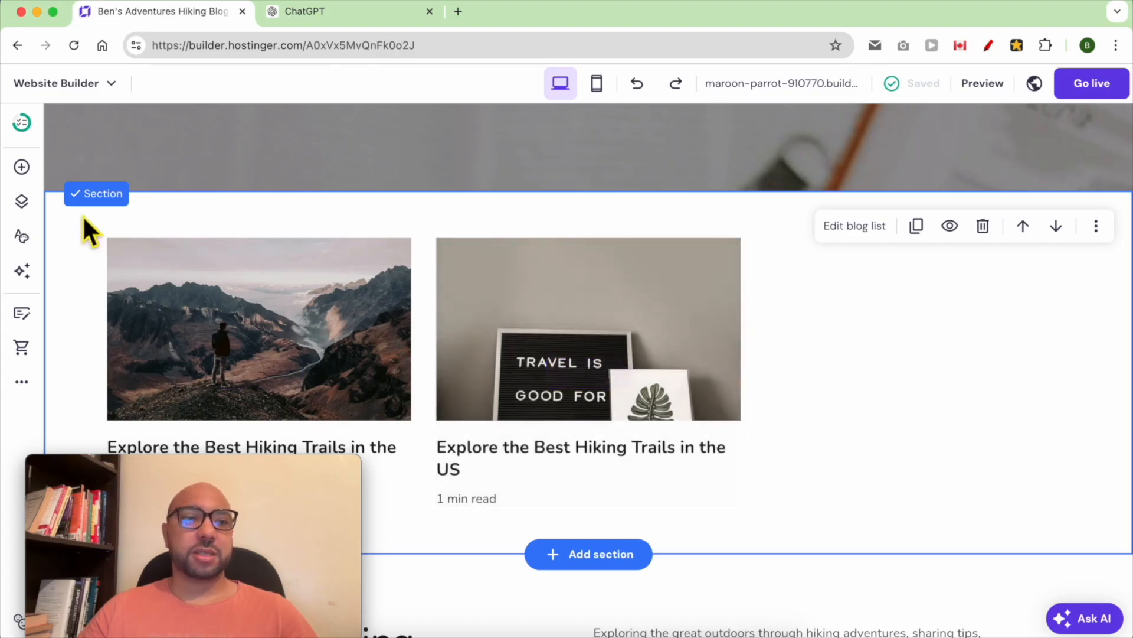
# - Try dropping a text element directly onto the page, then dismiss the elements list
pyautogui.click(22, 168)
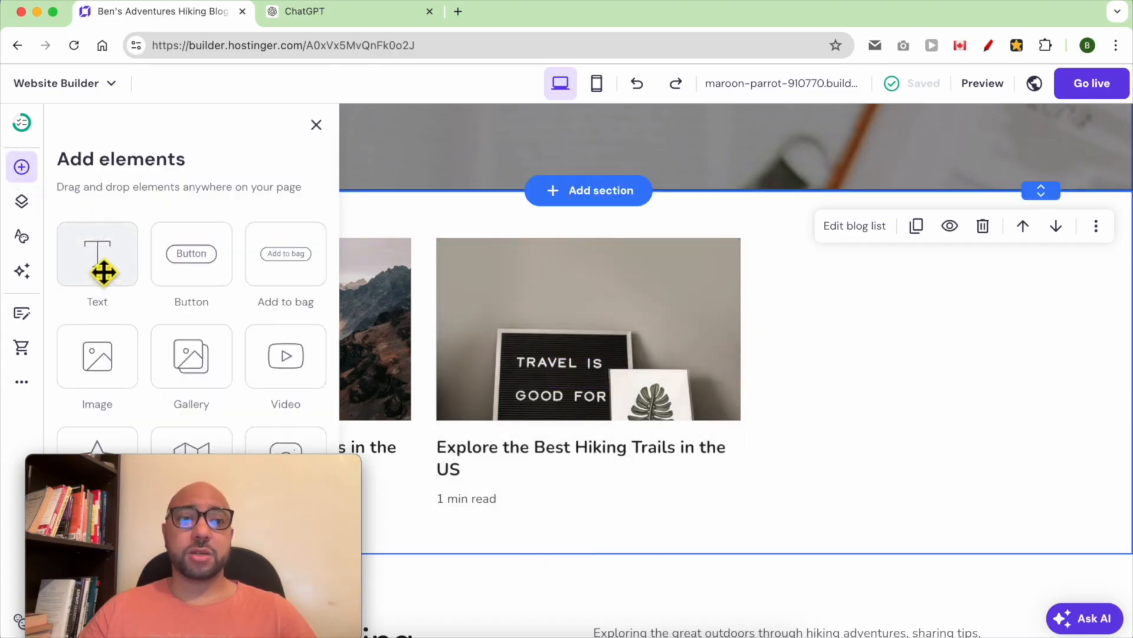
pyautogui.moveTo(106, 273); pyautogui.dragTo(666, 233)
pyautogui.moveTo(118, 269); pyautogui.dragTo(628, 236)
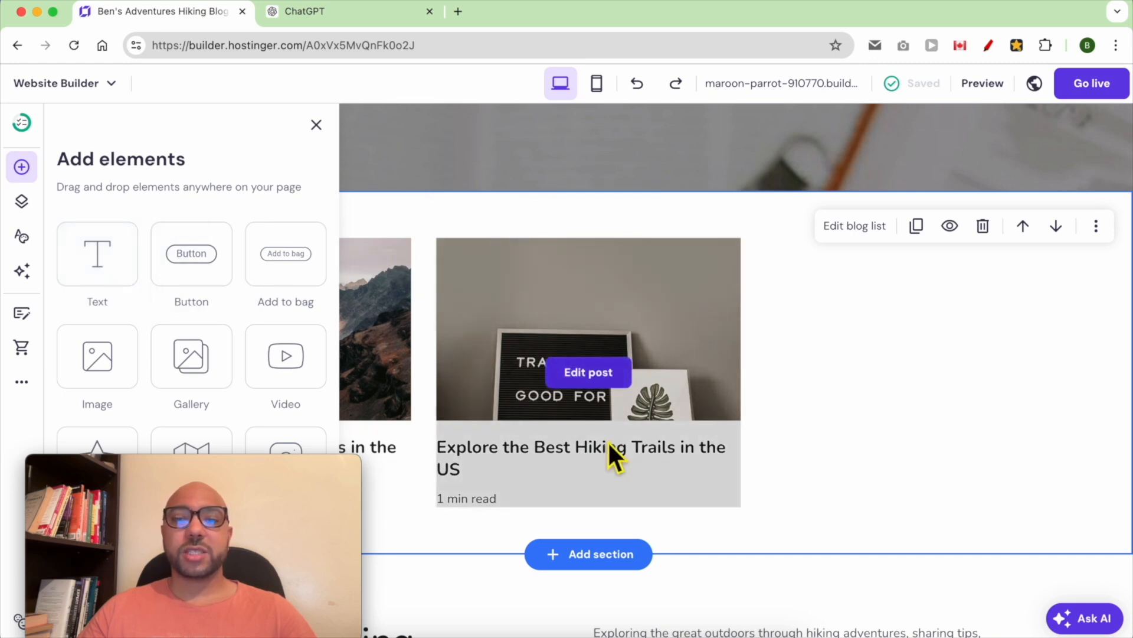
pyautogui.click(771, 474)
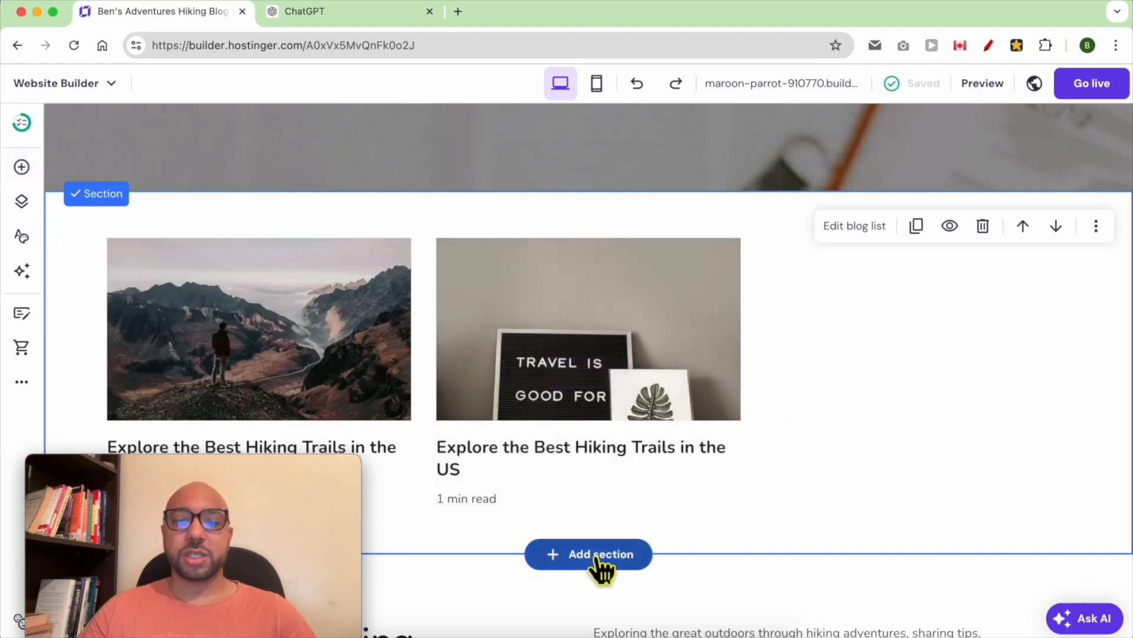
# - Add a blank section, move it above the blog list, and reduce its height
pyautogui.click(601, 557)
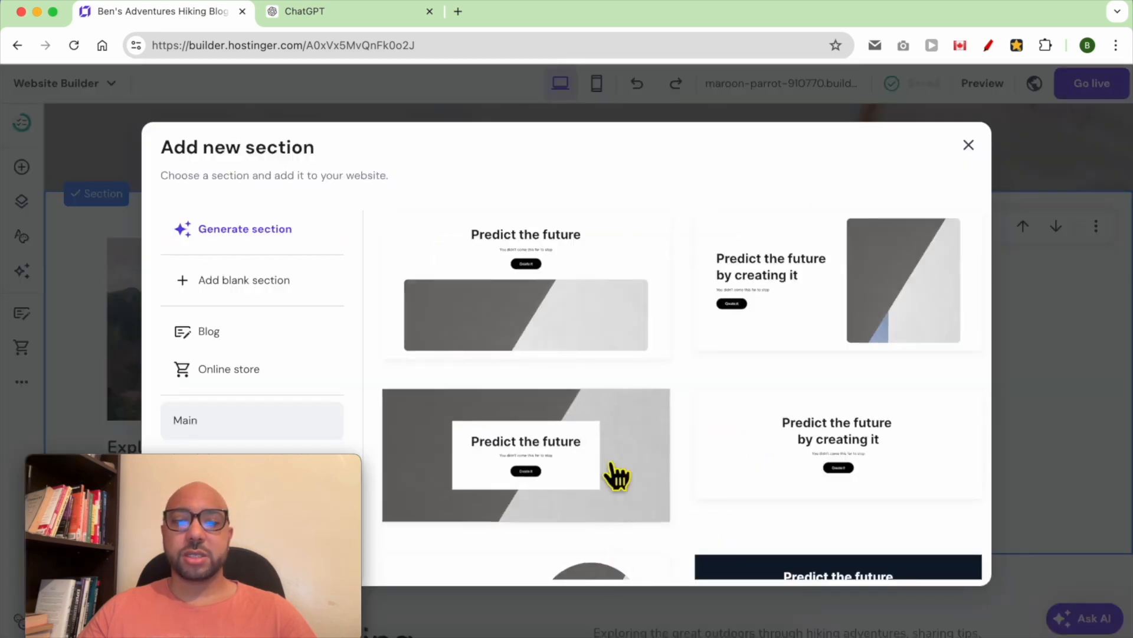
pyautogui.click(270, 284)
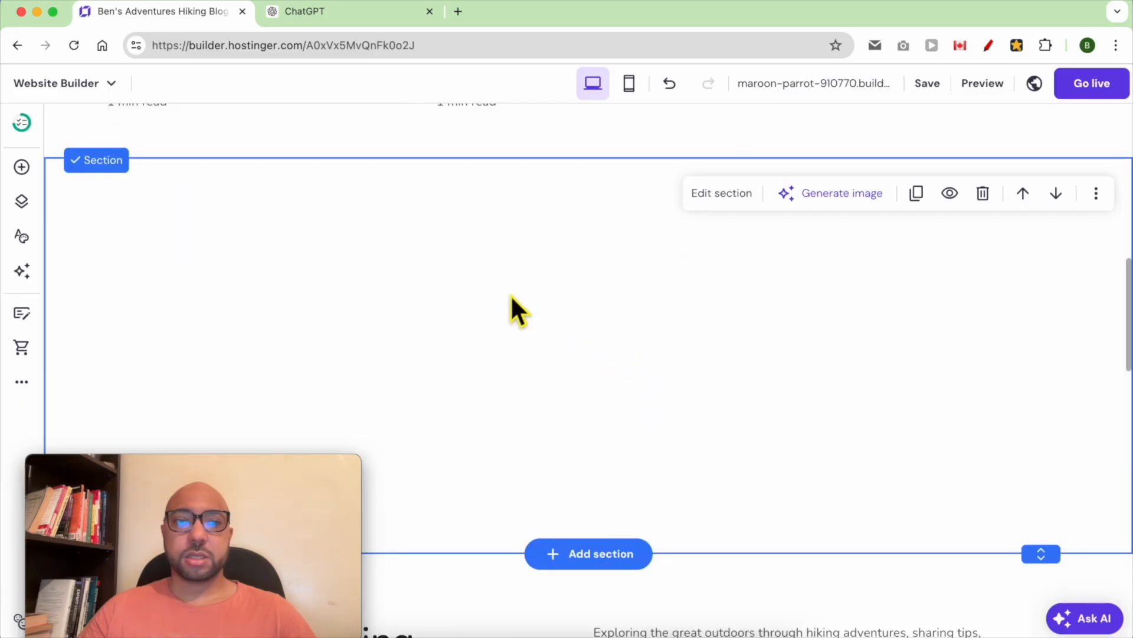
pyautogui.click(1023, 195)
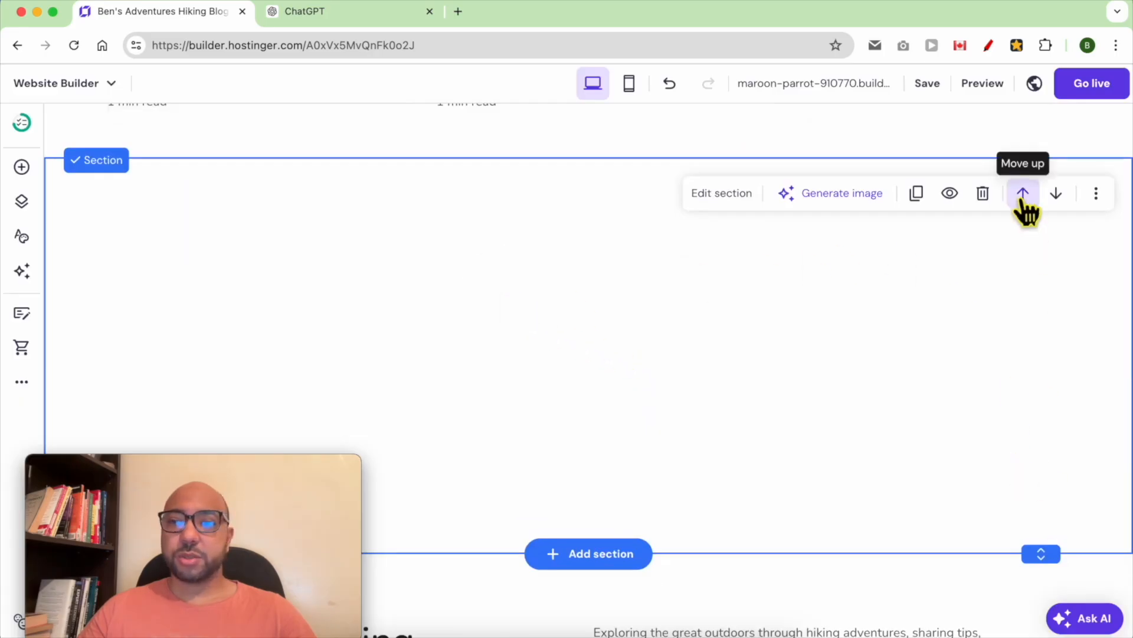
pyautogui.scroll(4, 600, 256)
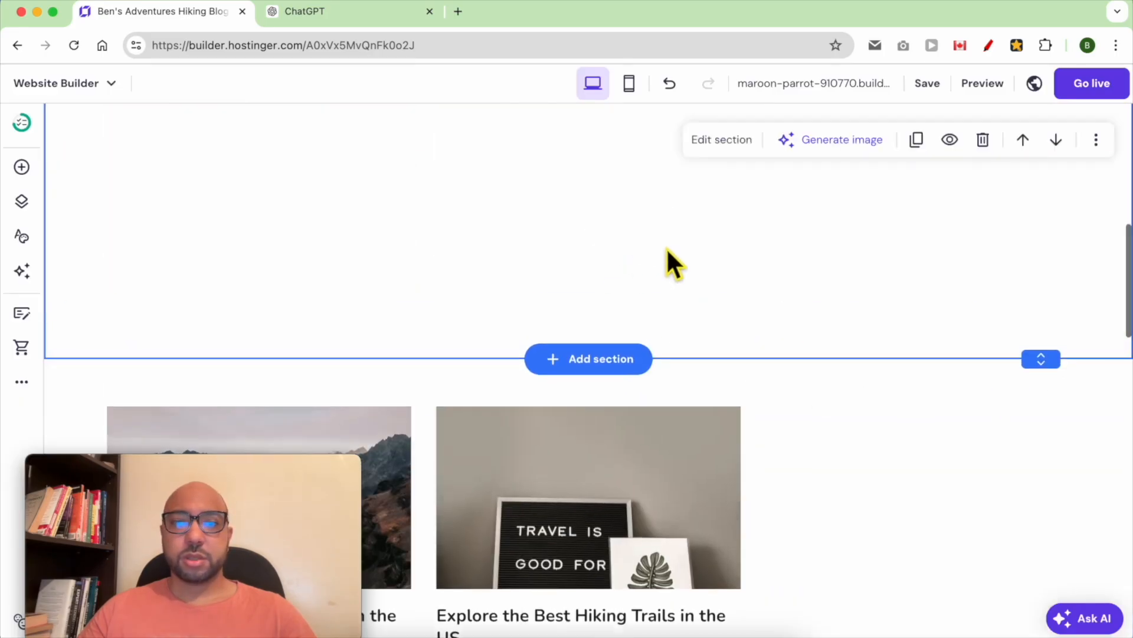
pyautogui.moveTo(1054, 549); pyautogui.dragTo(1055, 236)
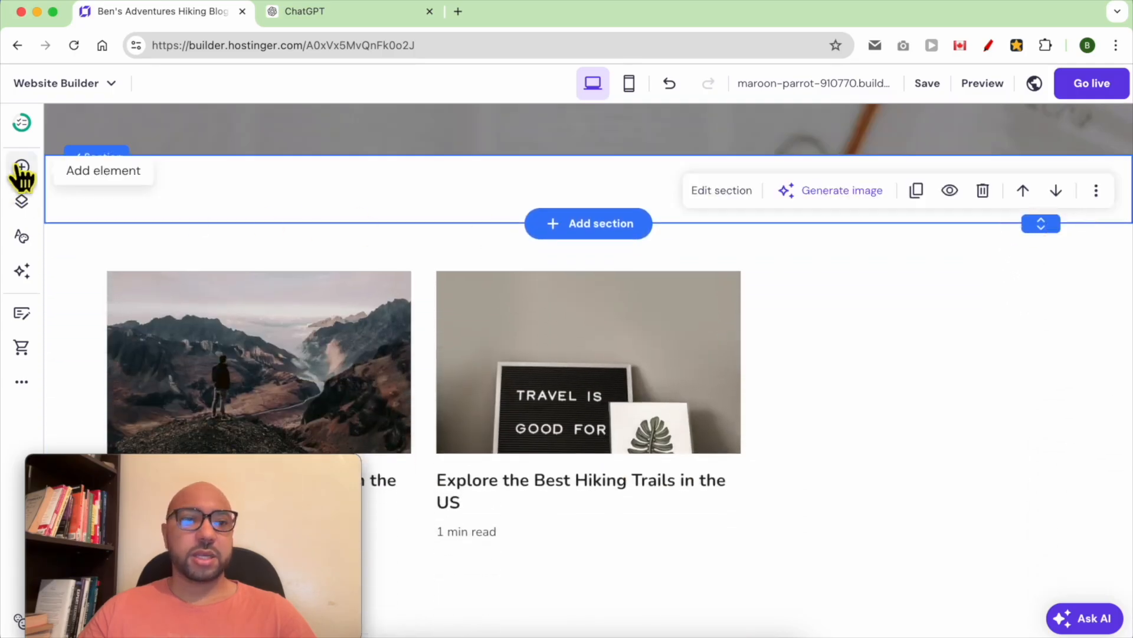
# - Drop a text element into the new section and type the heading 'Latest Posts:'
pyautogui.click(22, 167)
pyautogui.moveTo(118, 252); pyautogui.dragTo(488, 195)
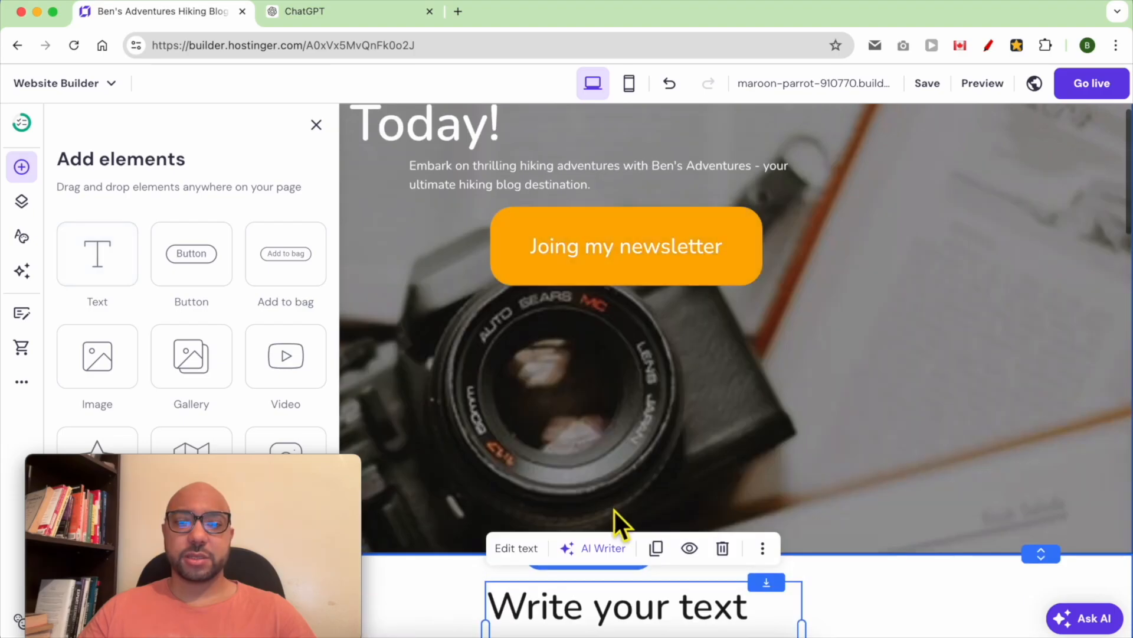
pyautogui.doubleClick(558, 549)
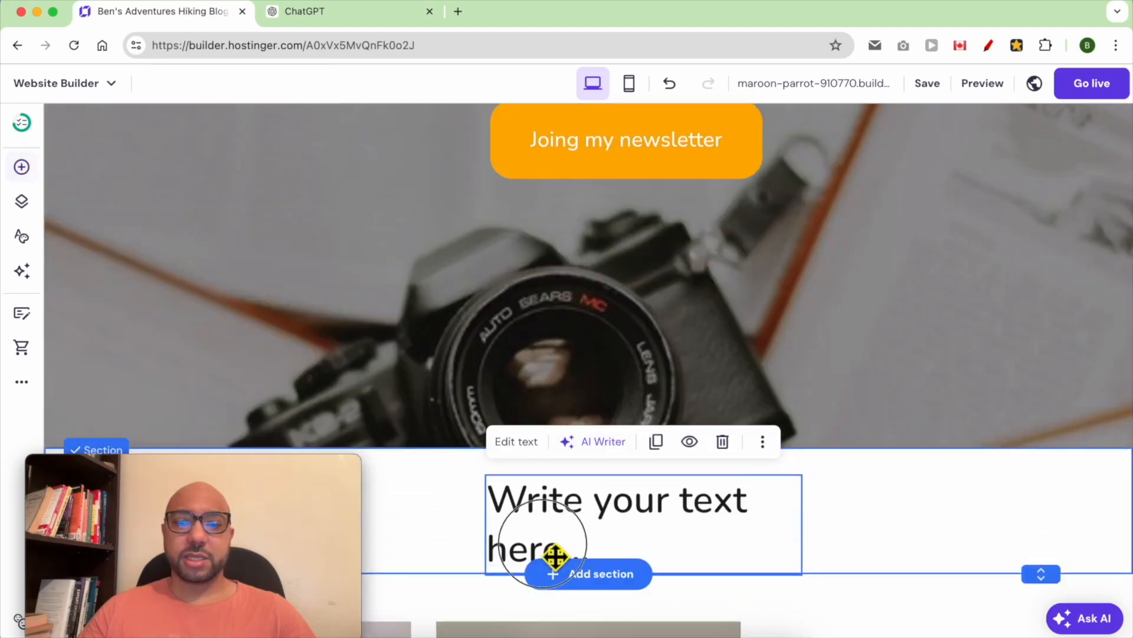
pyautogui.write('Latest Posts:')
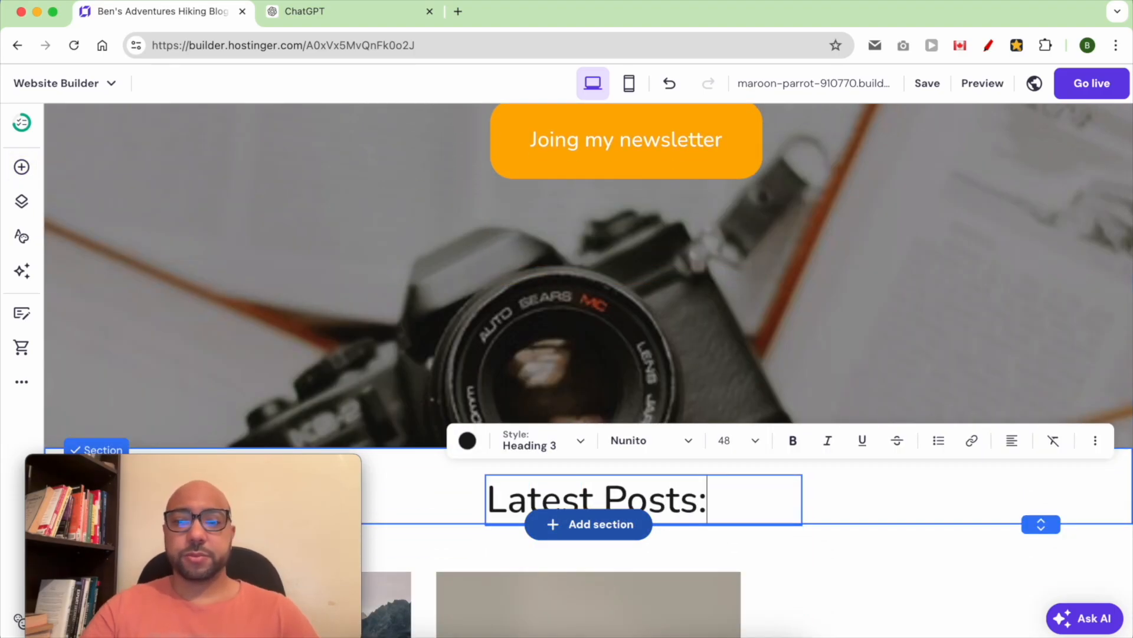
pyautogui.scroll(-3, 584, 407)
pyautogui.press('Escape')
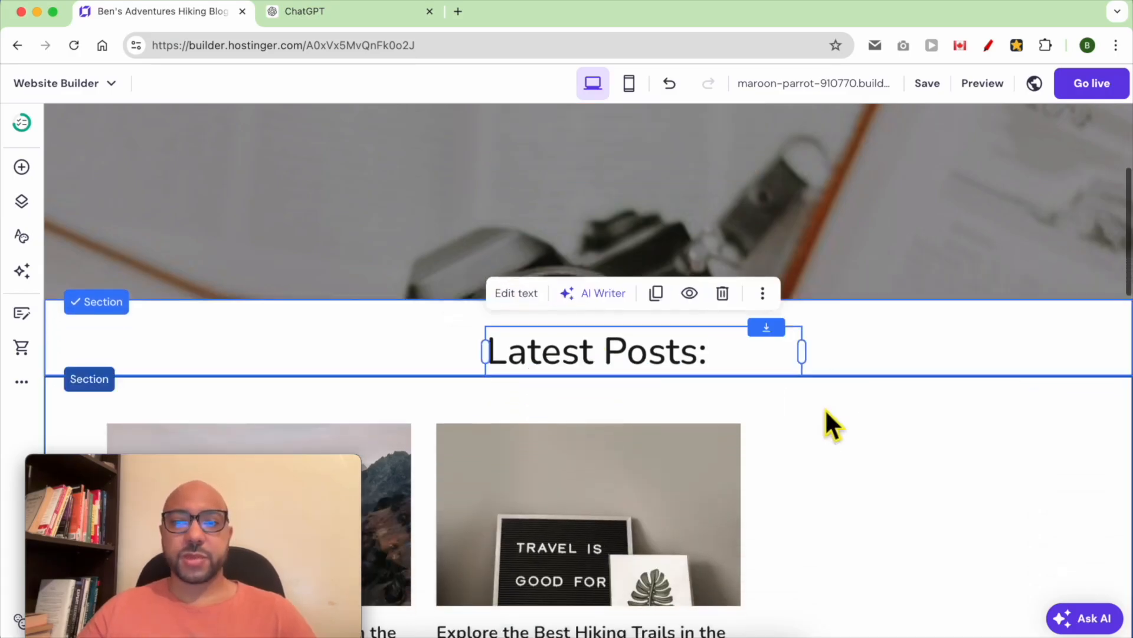
pyautogui.scroll(-4, 823, 437)
pyautogui.click(886, 292)
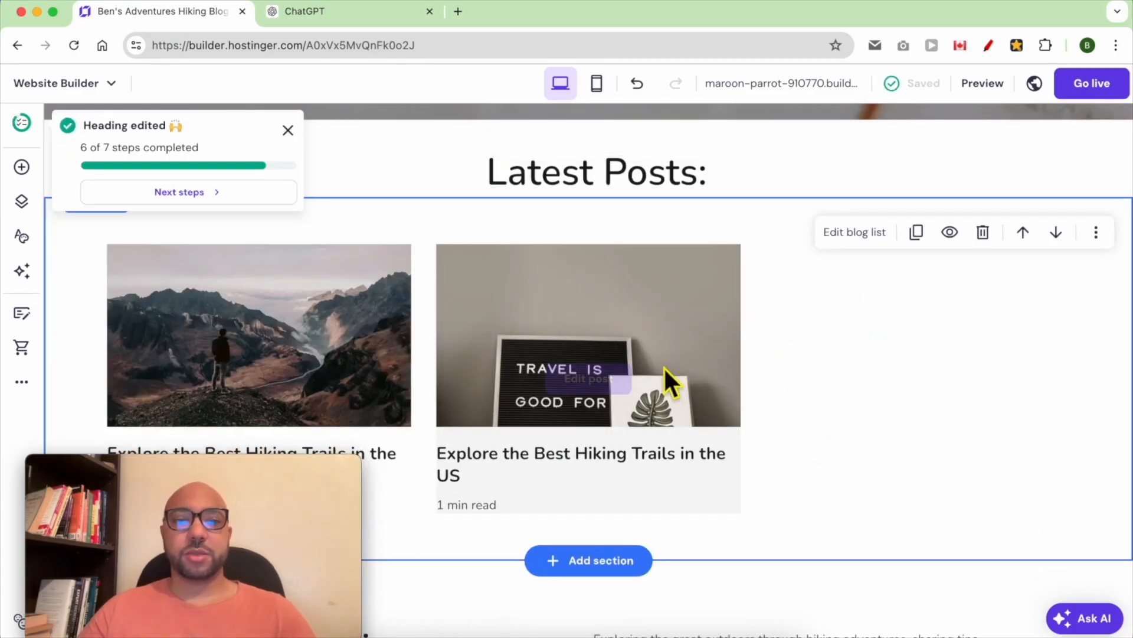
# - Delete the Passionate Hiking Enthusiast section
pyautogui.scroll(-3, 520, 398)
pyautogui.scroll(-5, 555, 394)
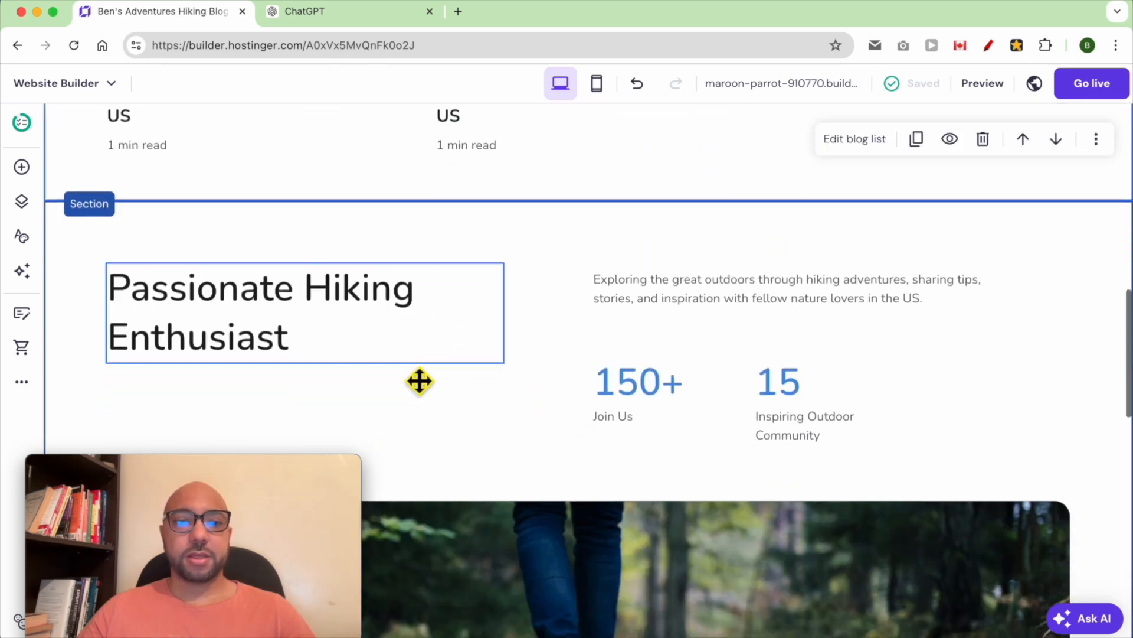
pyautogui.scroll(-6, 561, 391)
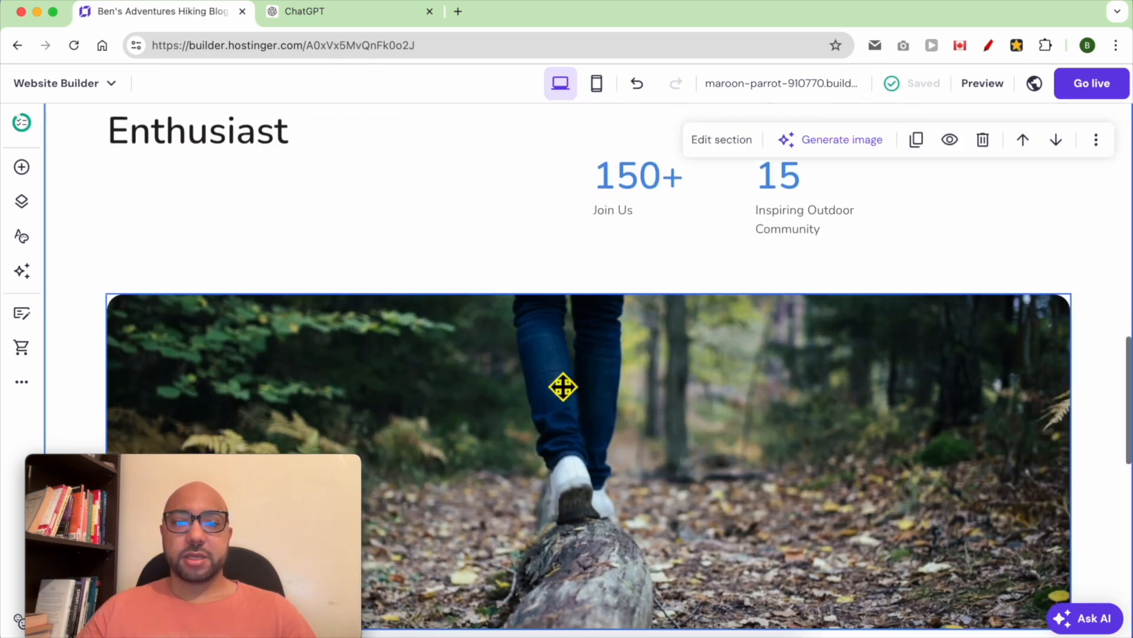
pyautogui.scroll(5, 563, 387)
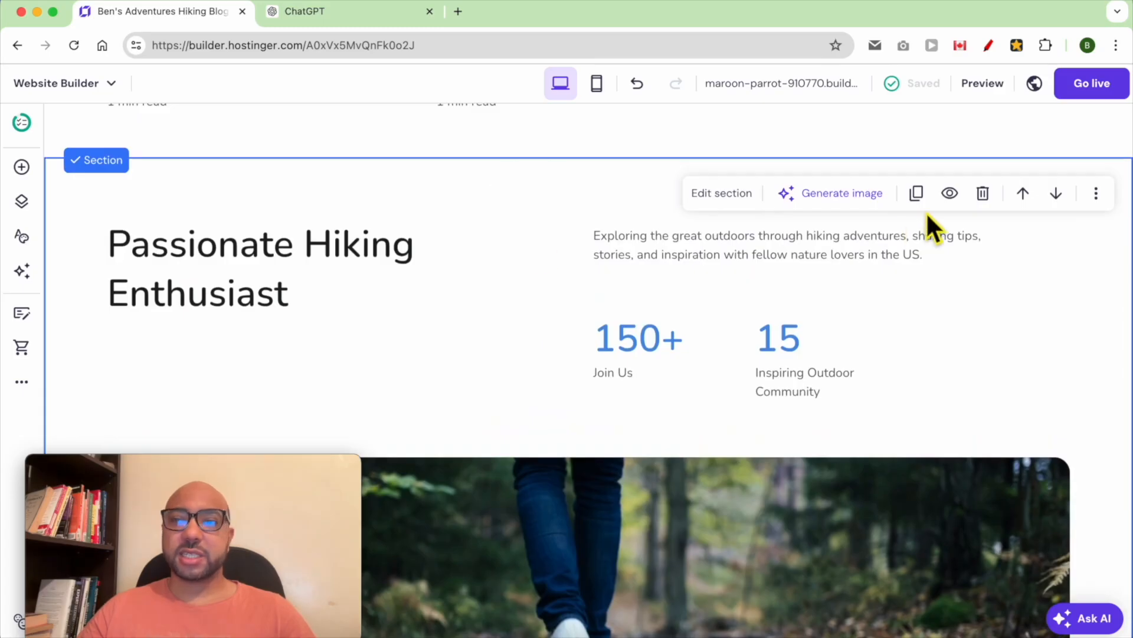
pyautogui.click(990, 200)
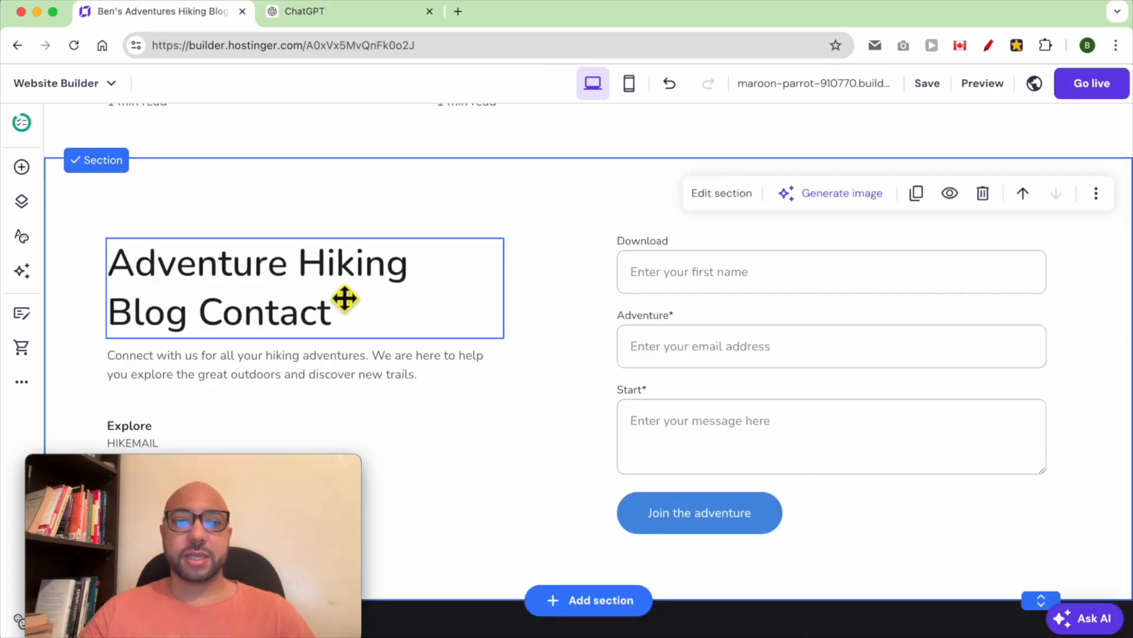
pyautogui.moveTo(214, 479)
pyautogui.moveTo(214, 478); pyautogui.dragTo(986, 471)
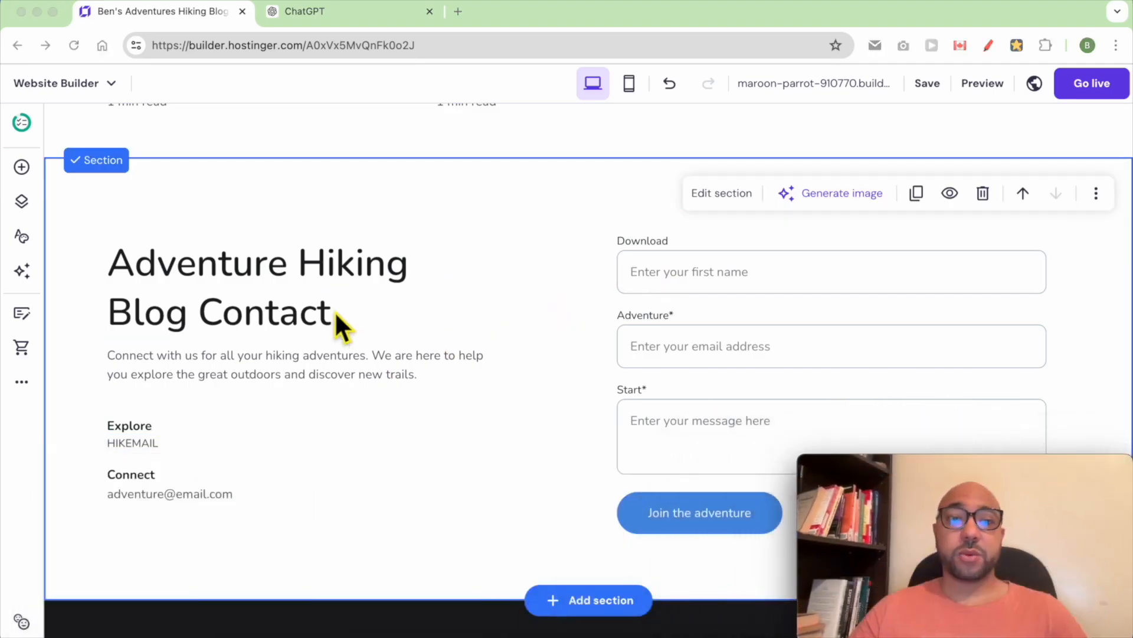
# - Retitle the contact heading 'Contact me' and end the intro with 'me using this form:'
pyautogui.doubleClick(240, 296)
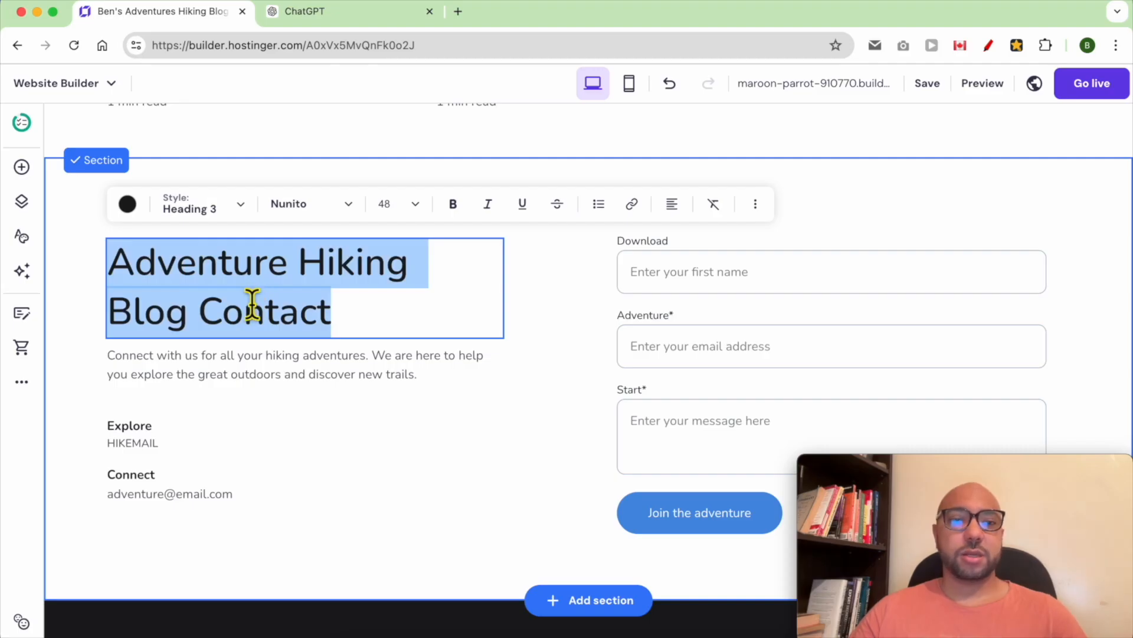
pyautogui.write('Contqct me')
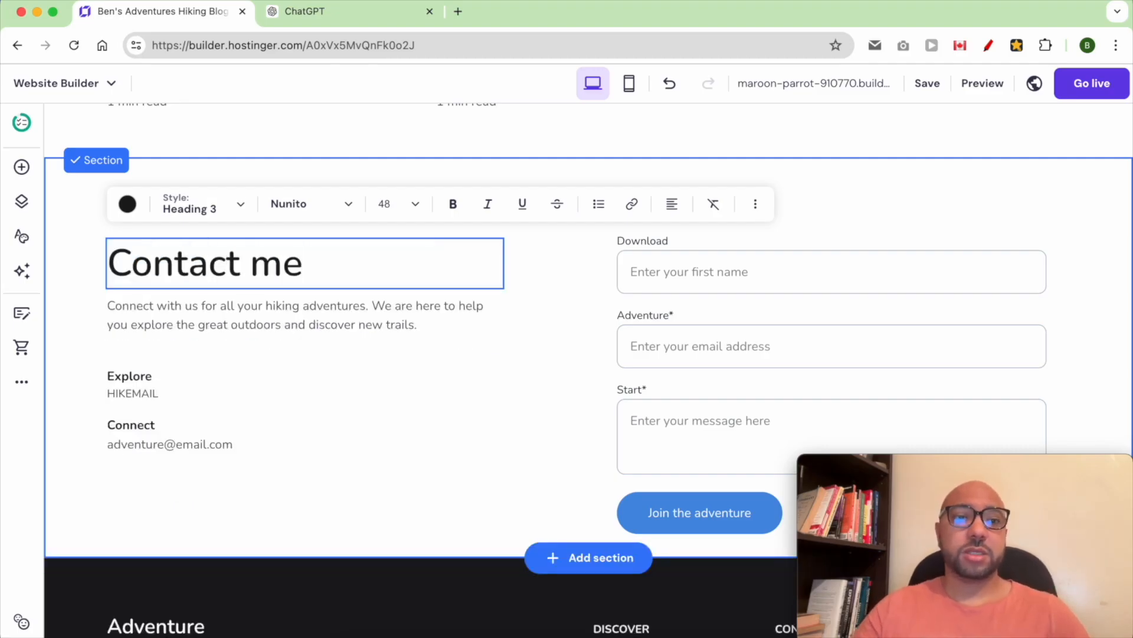
pyautogui.click(191, 328)
pyautogui.moveTo(184, 307); pyautogui.dragTo(429, 344)
pyautogui.write('me ')
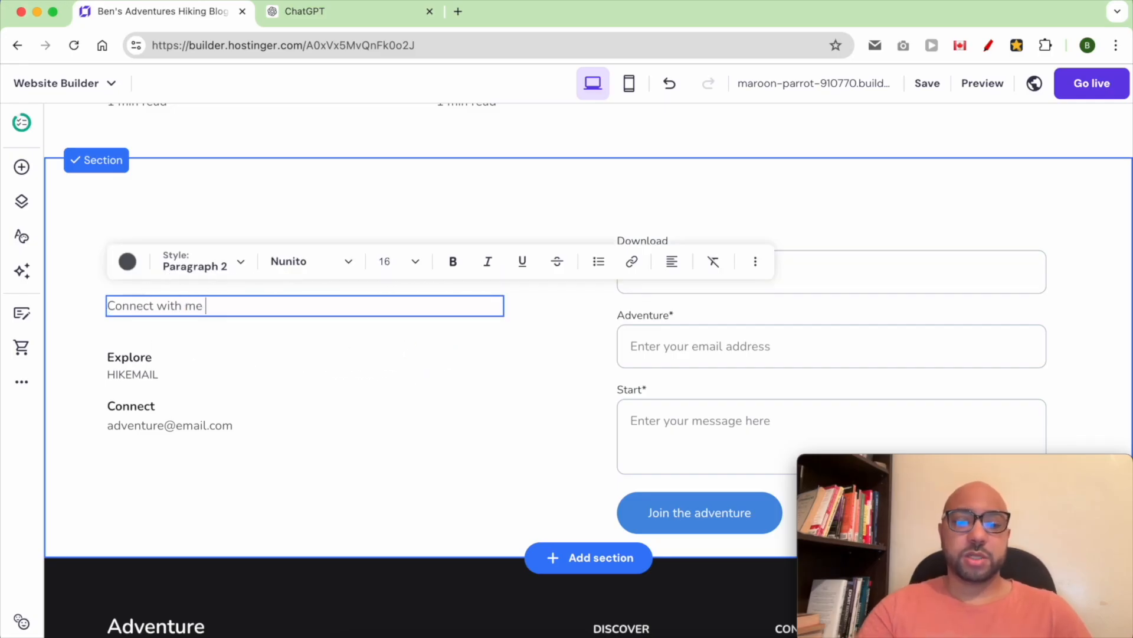
pyautogui.write('using this form:')
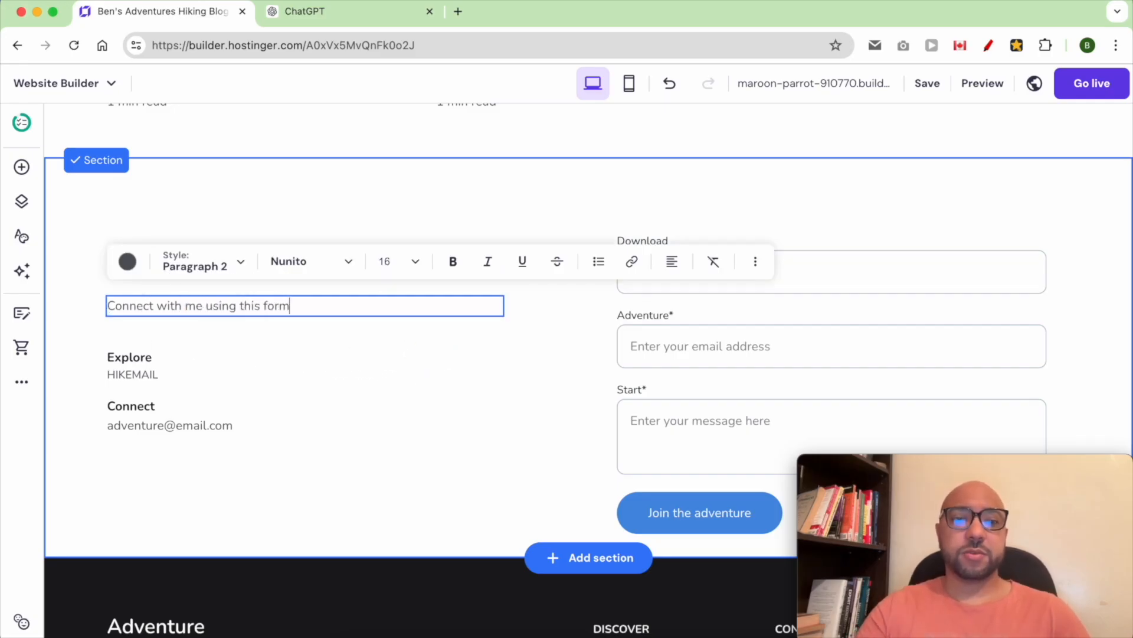
# - Delete the HIKEMAIL line and the Explore label from the contact block
pyautogui.doubleClick(185, 385)
pyautogui.click(265, 391)
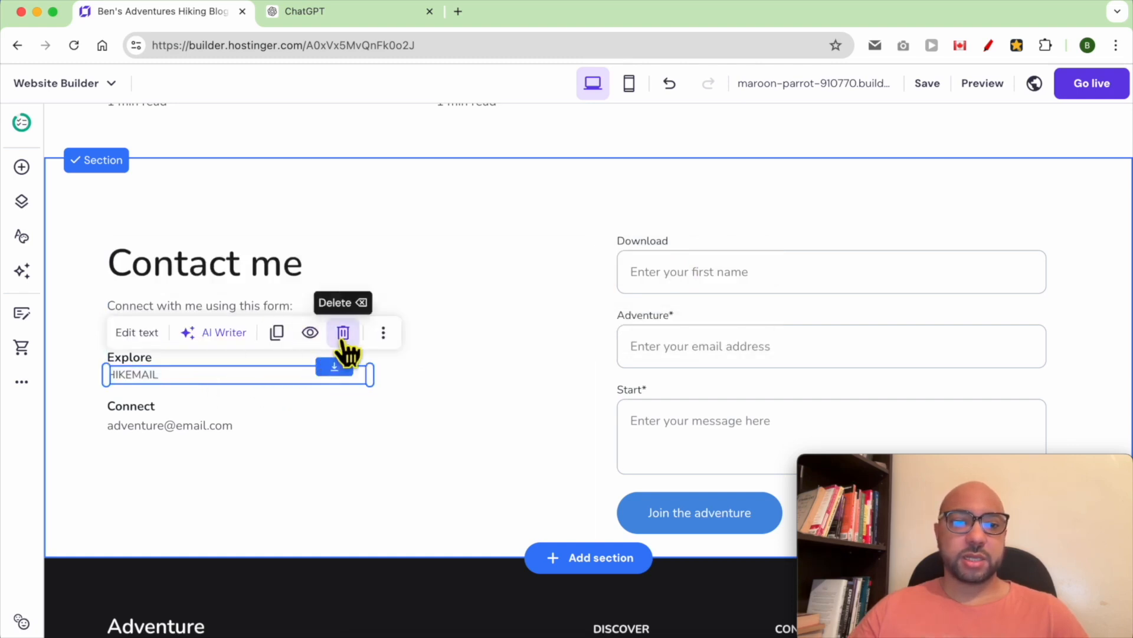
pyautogui.click(343, 332)
pyautogui.click(299, 358)
pyautogui.click(342, 315)
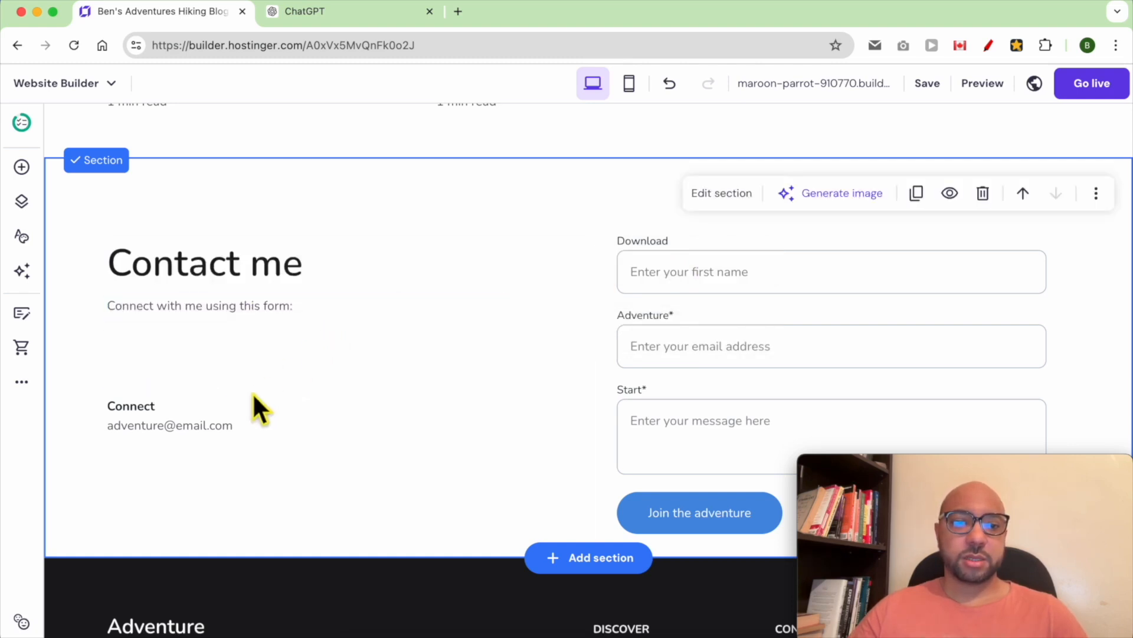
# - Move the Connect block under the intro, rename it 'My email:', and enter the owner's email address
pyautogui.click(210, 437)
pyautogui.moveTo(139, 405); pyautogui.dragTo(141, 338)
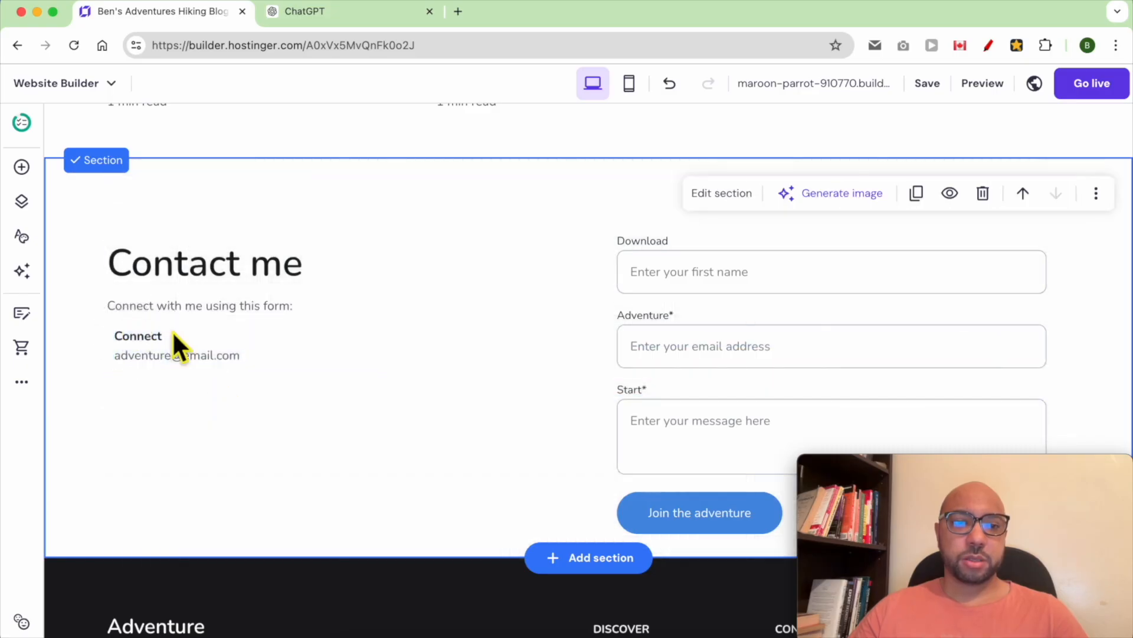
pyautogui.doubleClick(172, 335)
pyautogui.write('My')
pyautogui.click(276, 419)
pyautogui.doubleClick(148, 360)
pyautogui.write('ben')
pyautogui.doubleClick(154, 360)
pyautogui.click(279, 398)
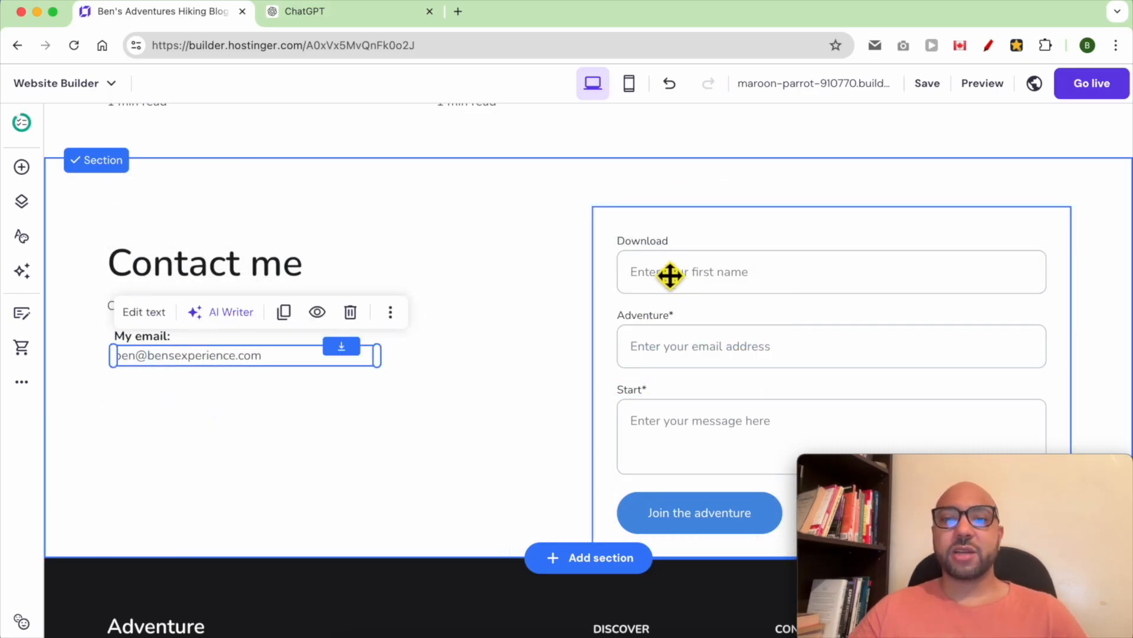
pyautogui.click(696, 281)
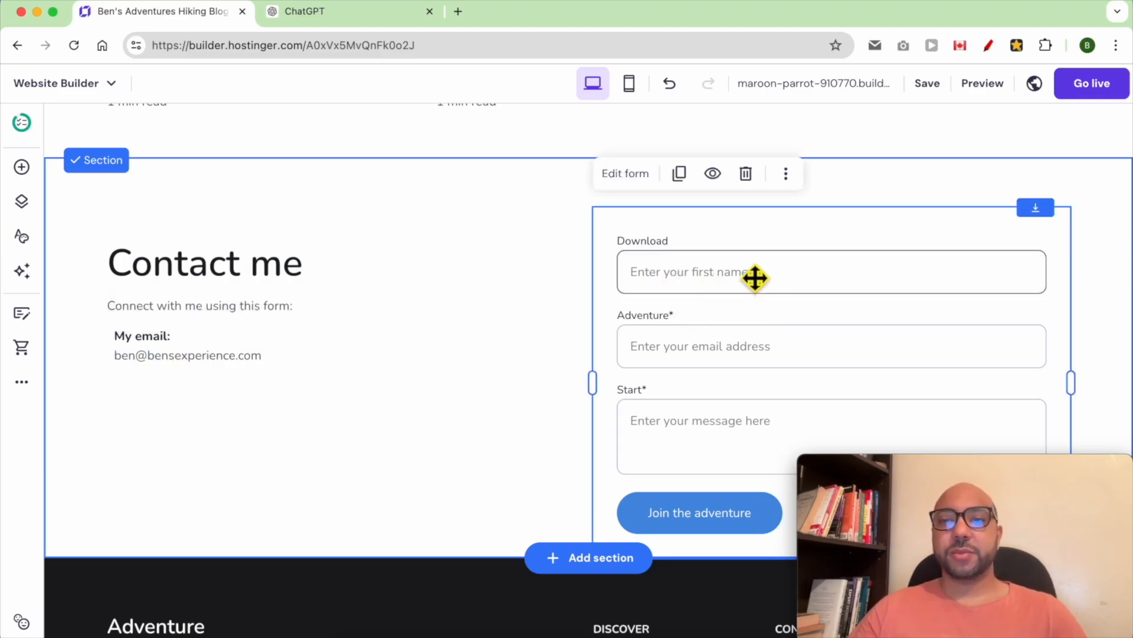
# - Relabel the first form field 'Name' with the placeholder 'Enter your name'
pyautogui.click(629, 177)
pyautogui.moveTo(895, 468); pyautogui.dragTo(103, 463)
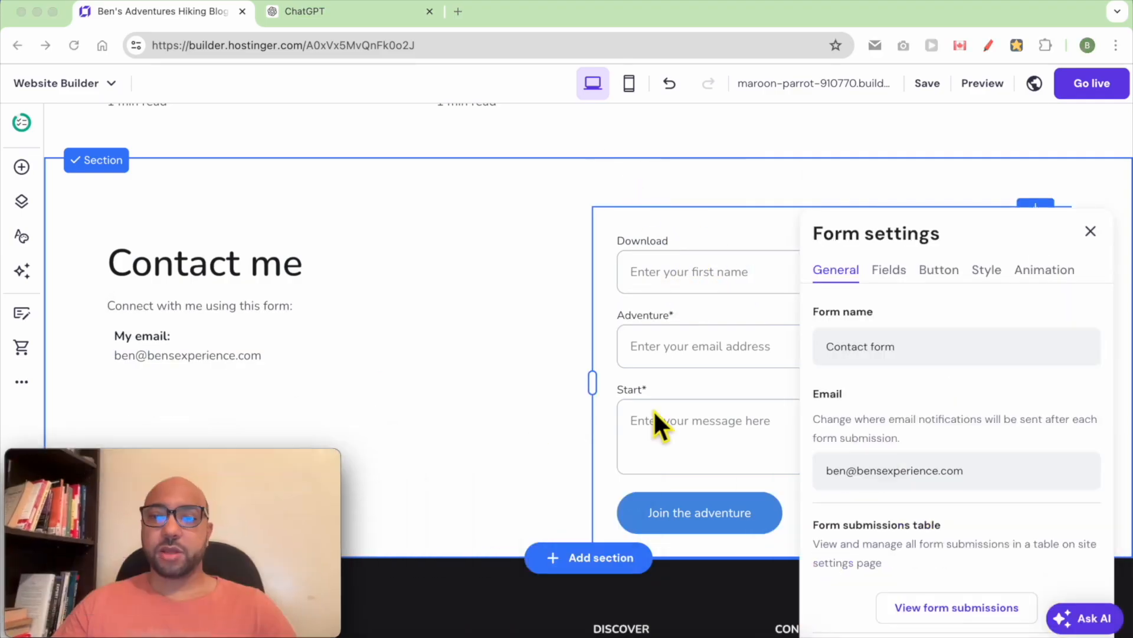
pyautogui.click(891, 271)
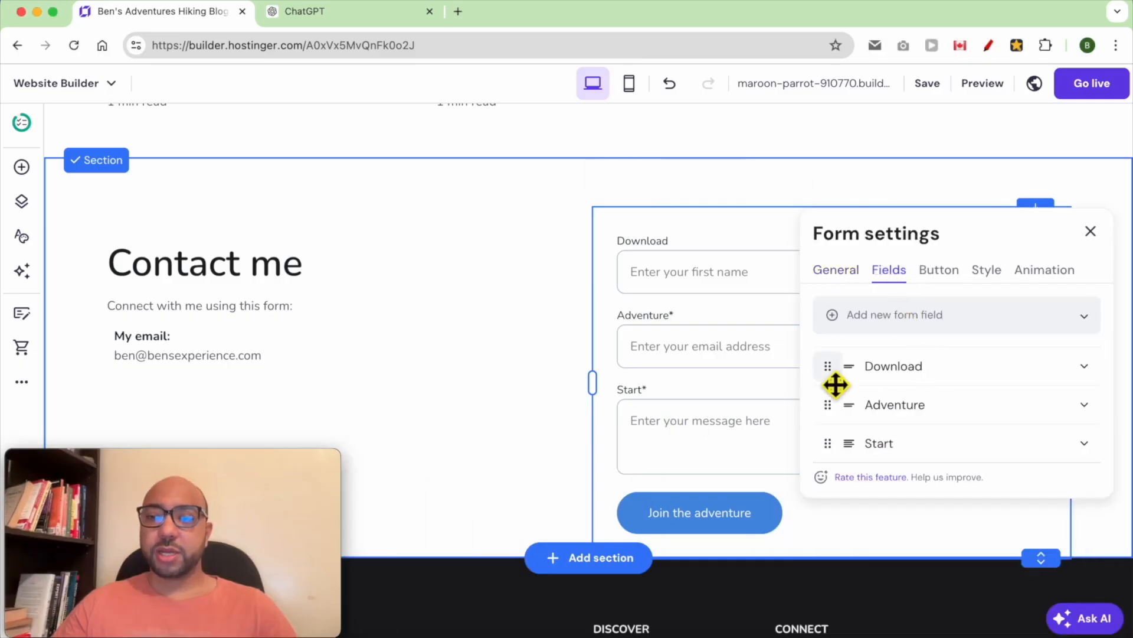
pyautogui.click(1082, 367)
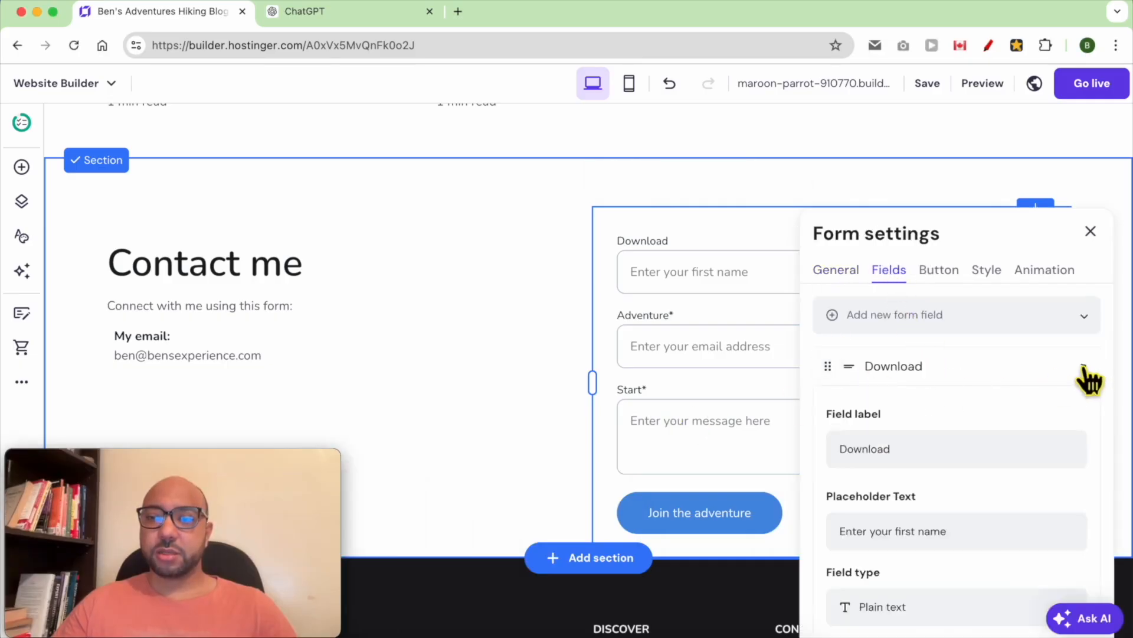
pyautogui.doubleClick(940, 460)
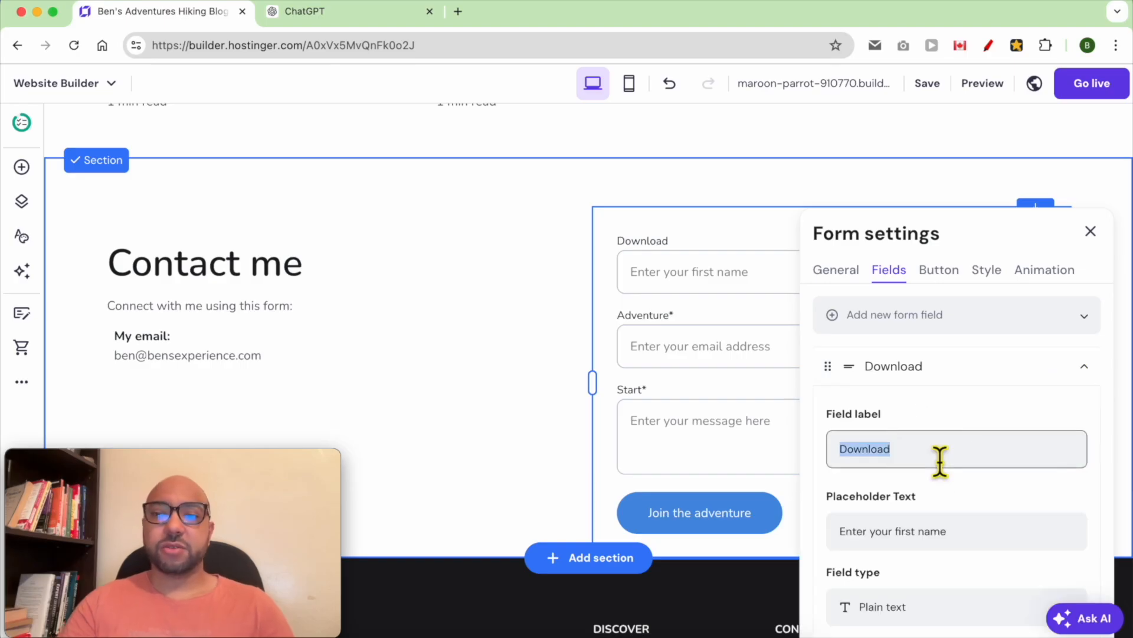
pyautogui.write('F')
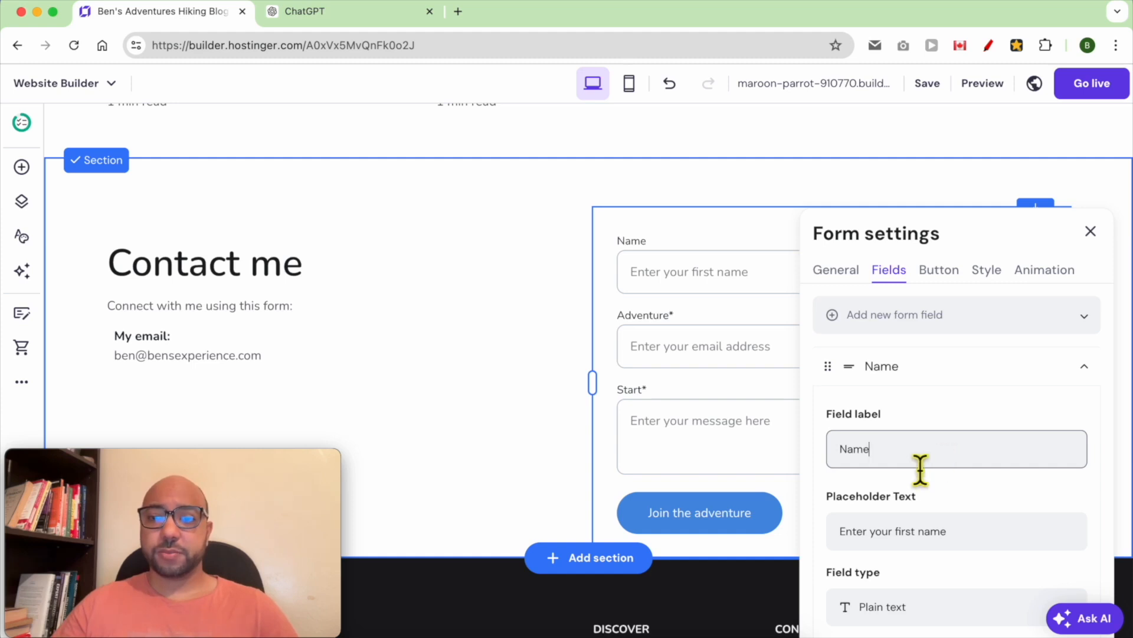
pyautogui.doubleClick(915, 540)
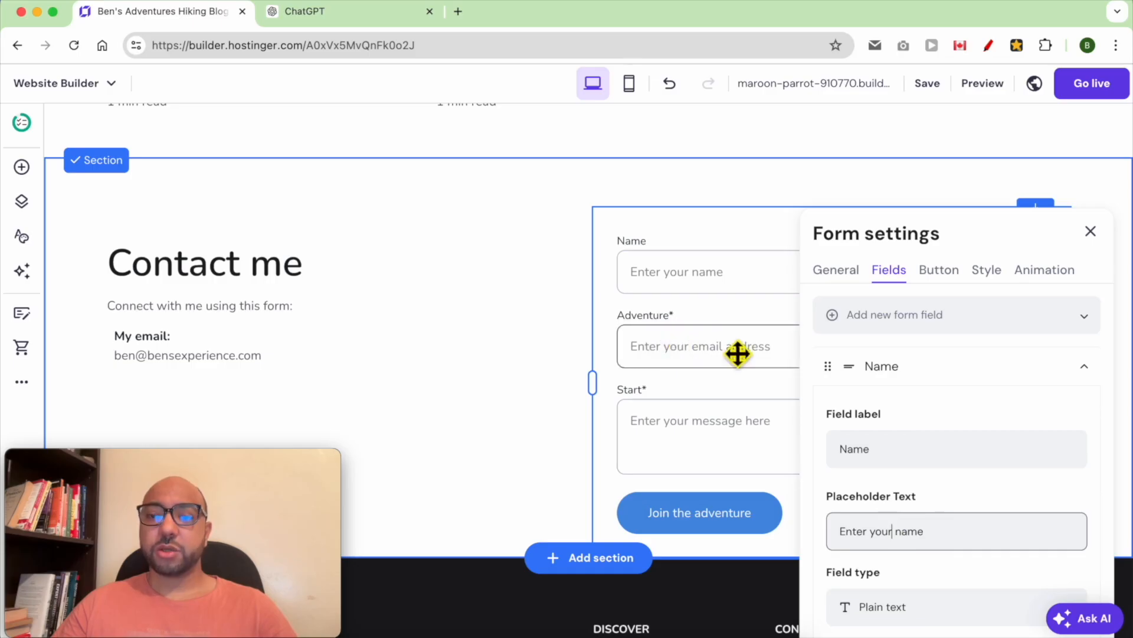
pyautogui.click(1084, 366)
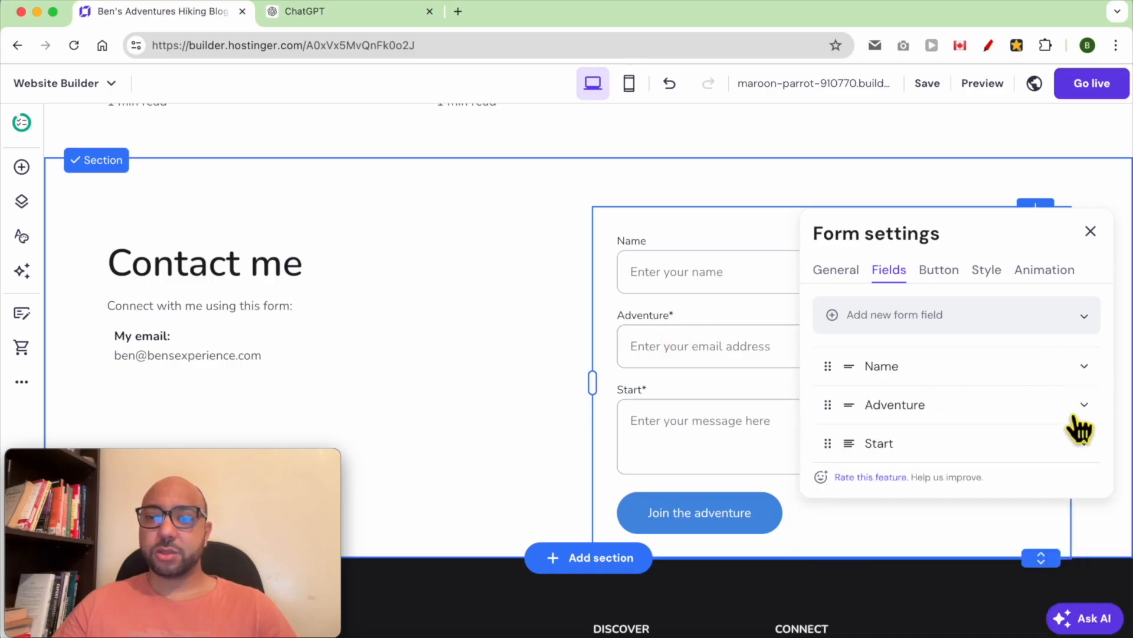
# - Relabel the next two form fields 'Your email address' and 'Your message'
pyautogui.click(1082, 405)
pyautogui.doubleClick(935, 503)
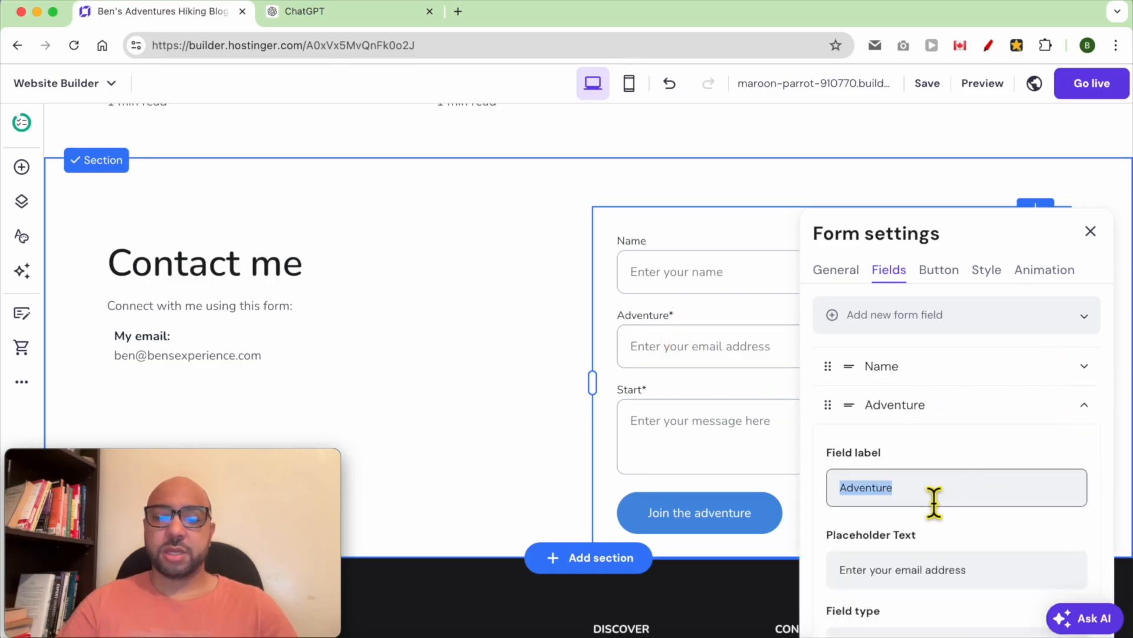
pyautogui.write('Email')
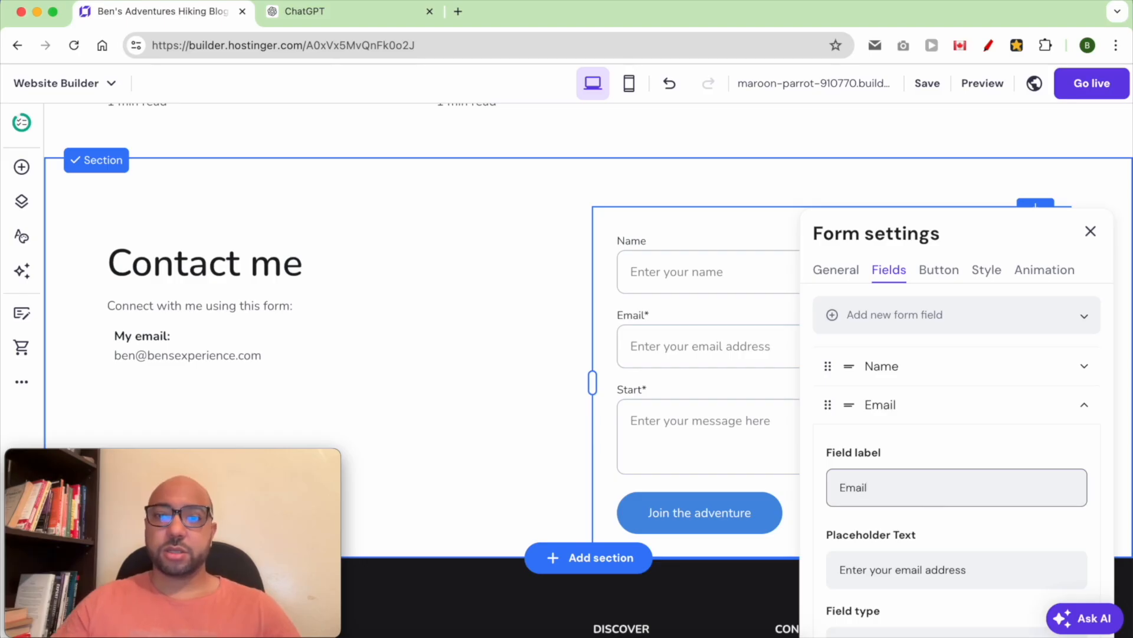
pyautogui.write('Your e')
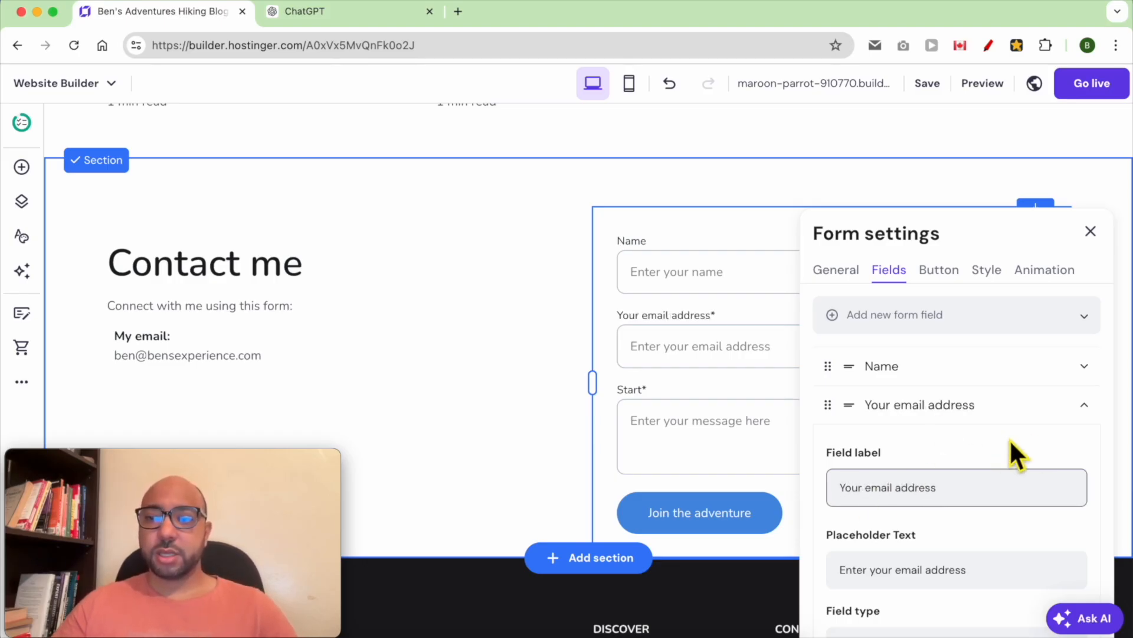
pyautogui.click(1084, 408)
pyautogui.click(1083, 446)
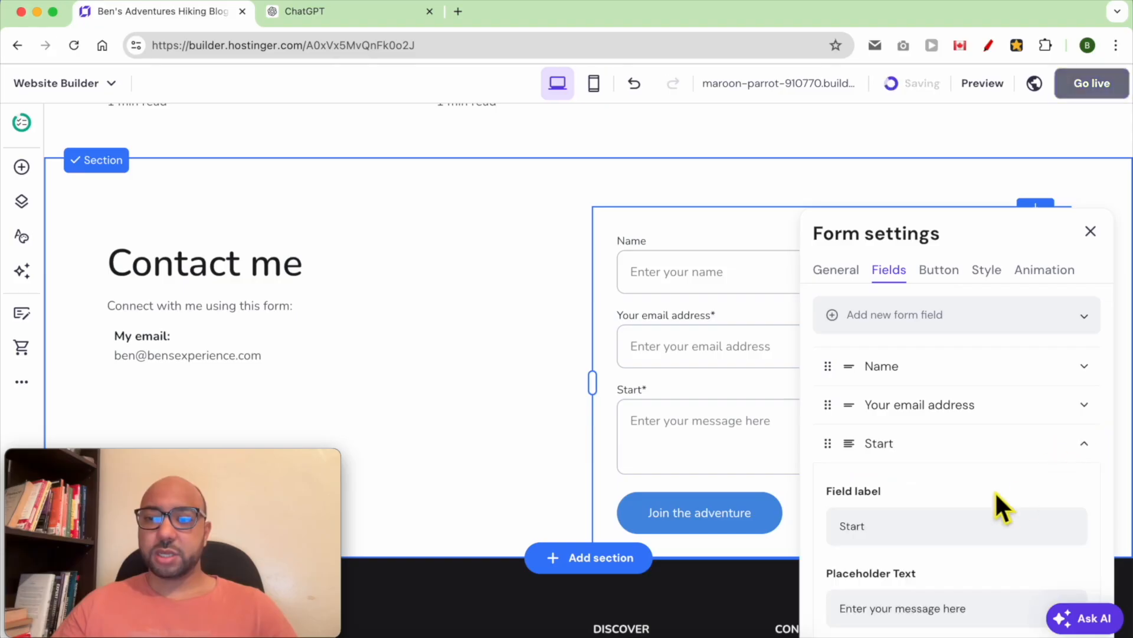
pyautogui.write('Your message')
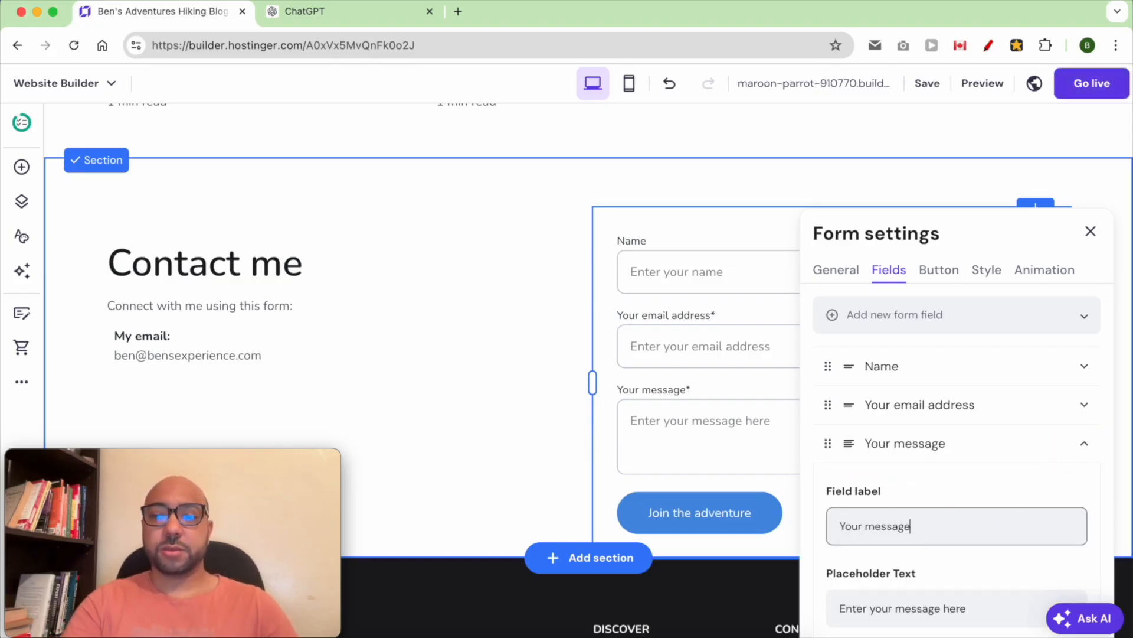
pyautogui.scroll(-3, 1004, 583)
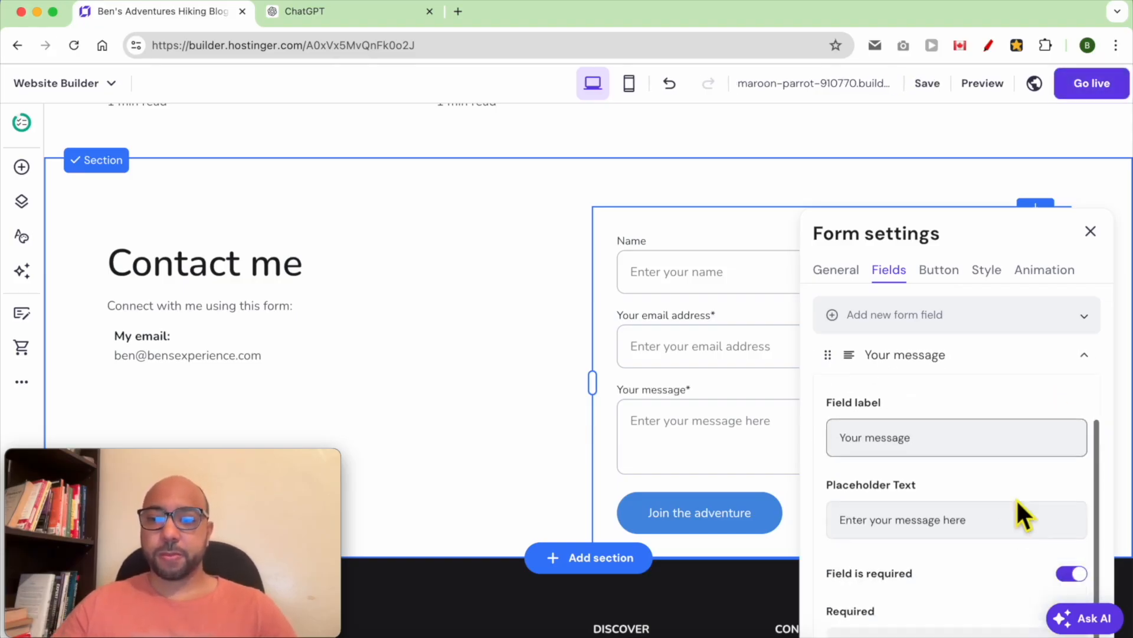
pyautogui.click(1083, 356)
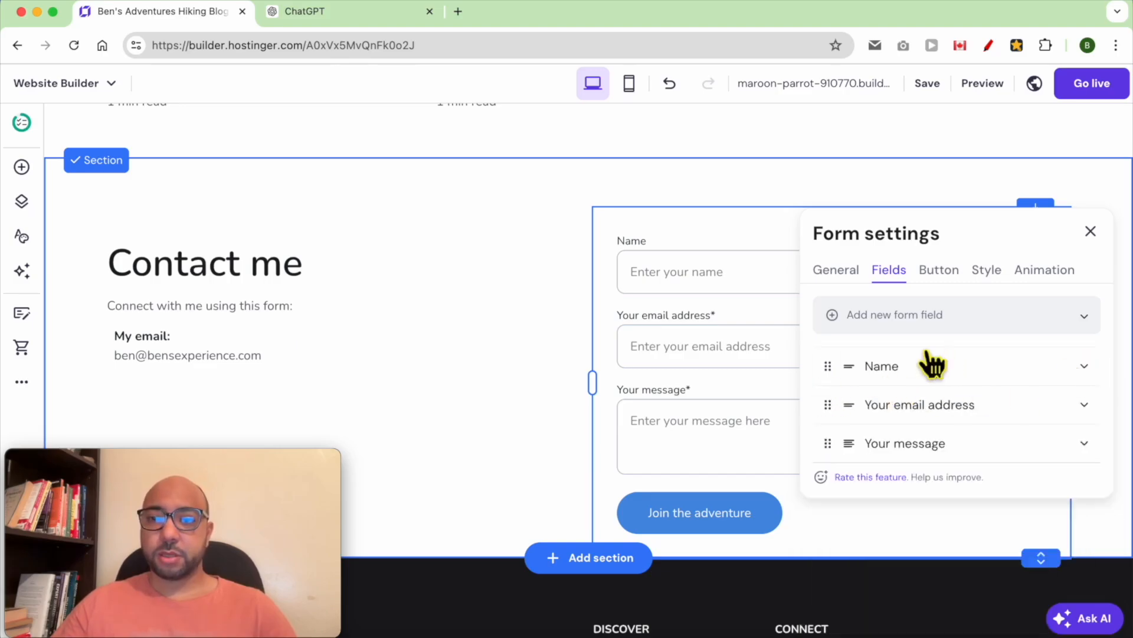
# - Make the Name field required
pyautogui.click(1083, 369)
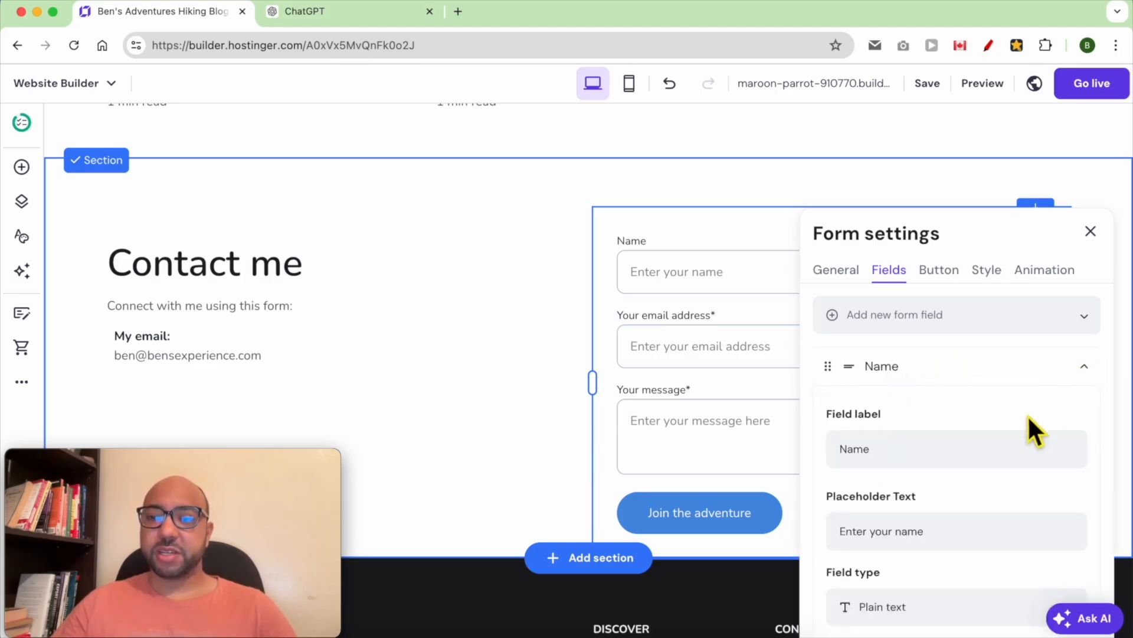
pyautogui.scroll(-3, 986, 425)
pyautogui.click(1072, 540)
# - Change the form's submit button text to 'Send your message'
pyautogui.click(943, 236)
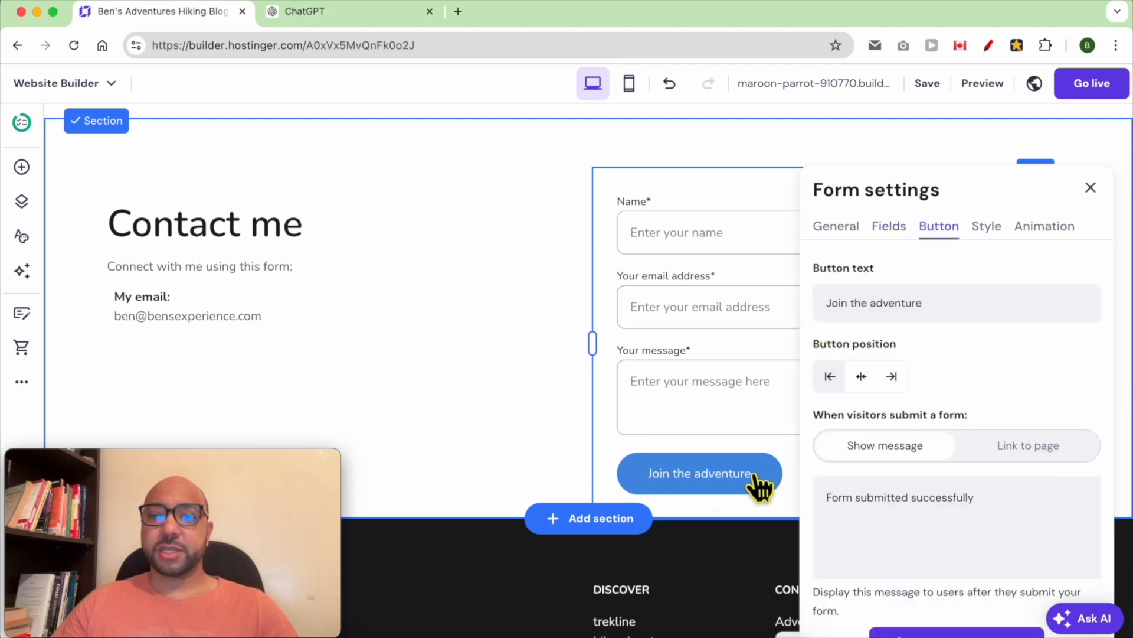
pyautogui.doubleClick(953, 312)
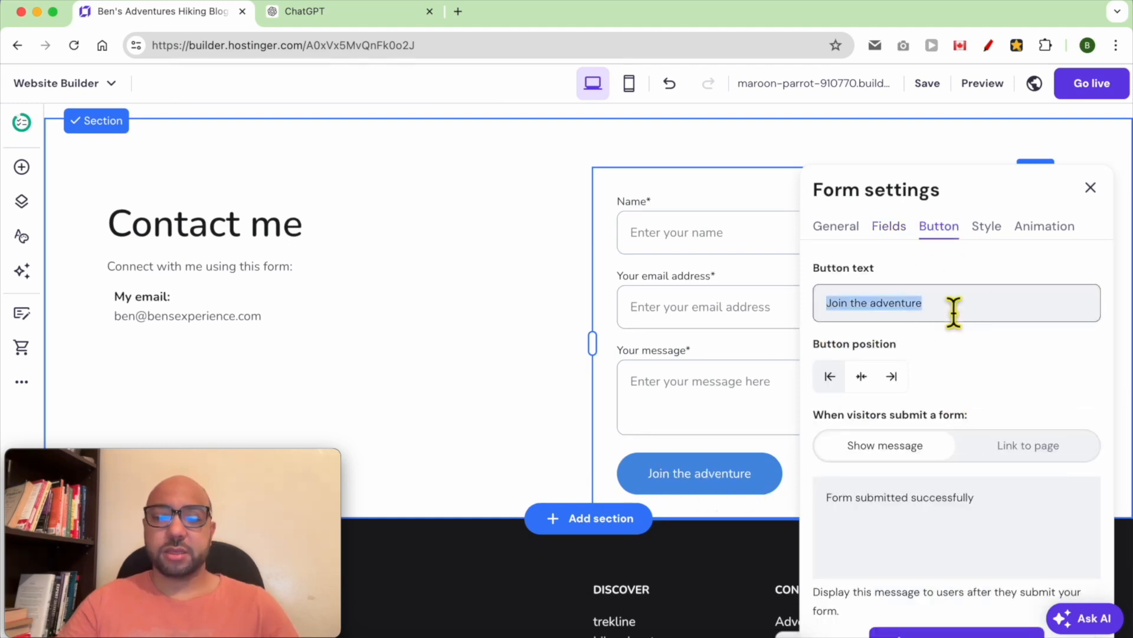
pyautogui.write('Send your message')
pyautogui.click(945, 513)
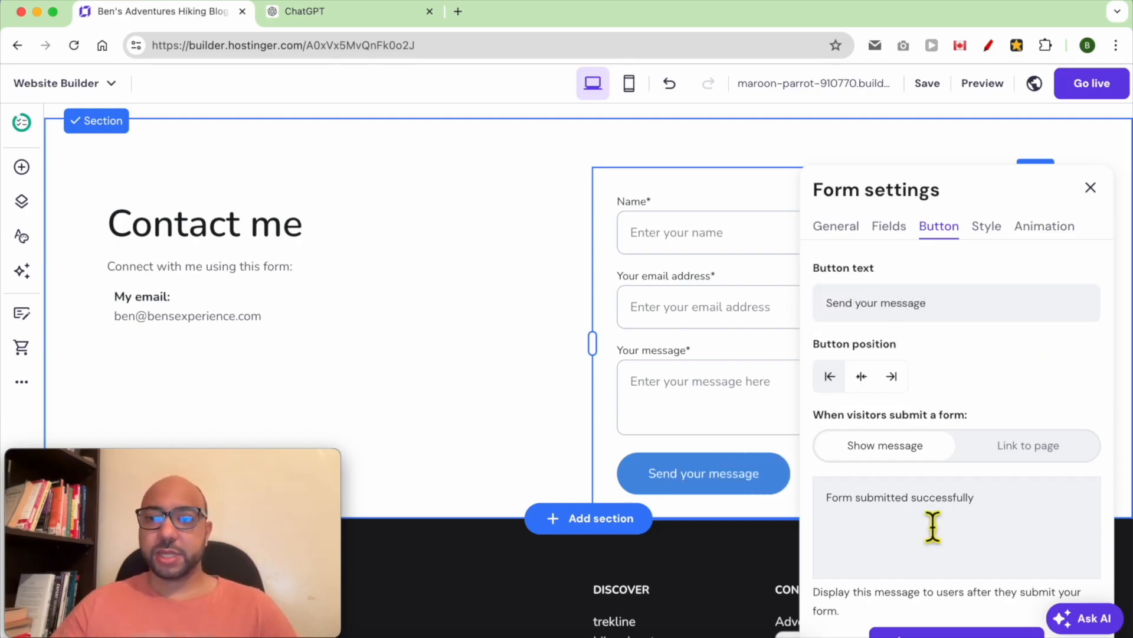
# - Edit the form's success message, then close the contact form settings
pyautogui.tripleClick(931, 525)
pyautogui.moveTo(1024, 530); pyautogui.dragTo(784, 518)
pyautogui.tripleClick(950, 514)
pyautogui.click(980, 514)
pyautogui.click(1015, 513)
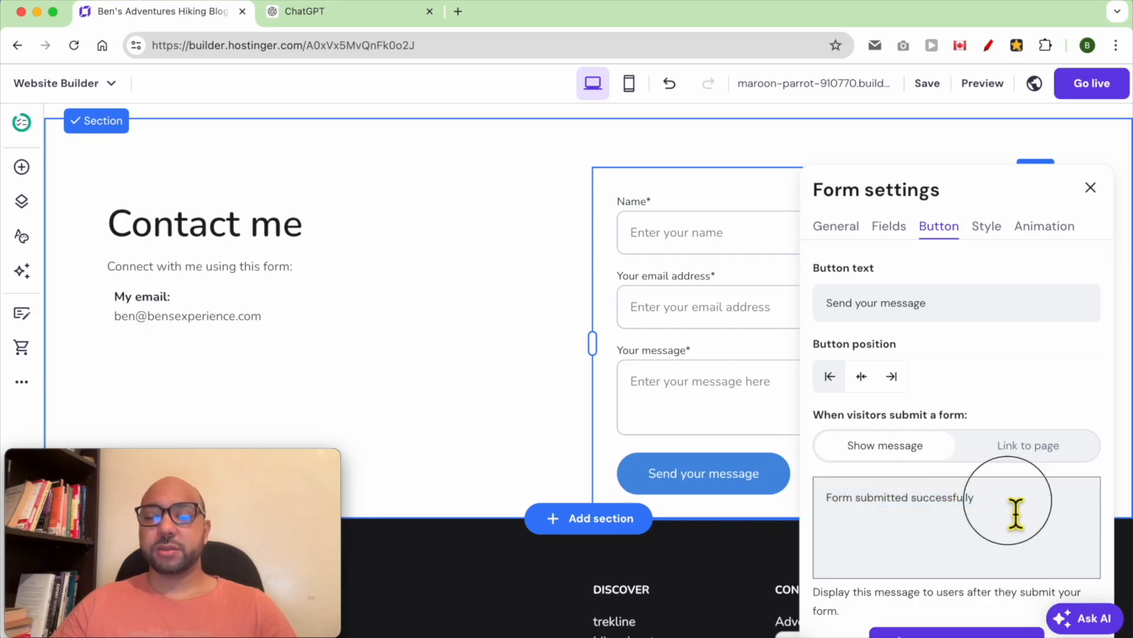
pyautogui.click(1027, 392)
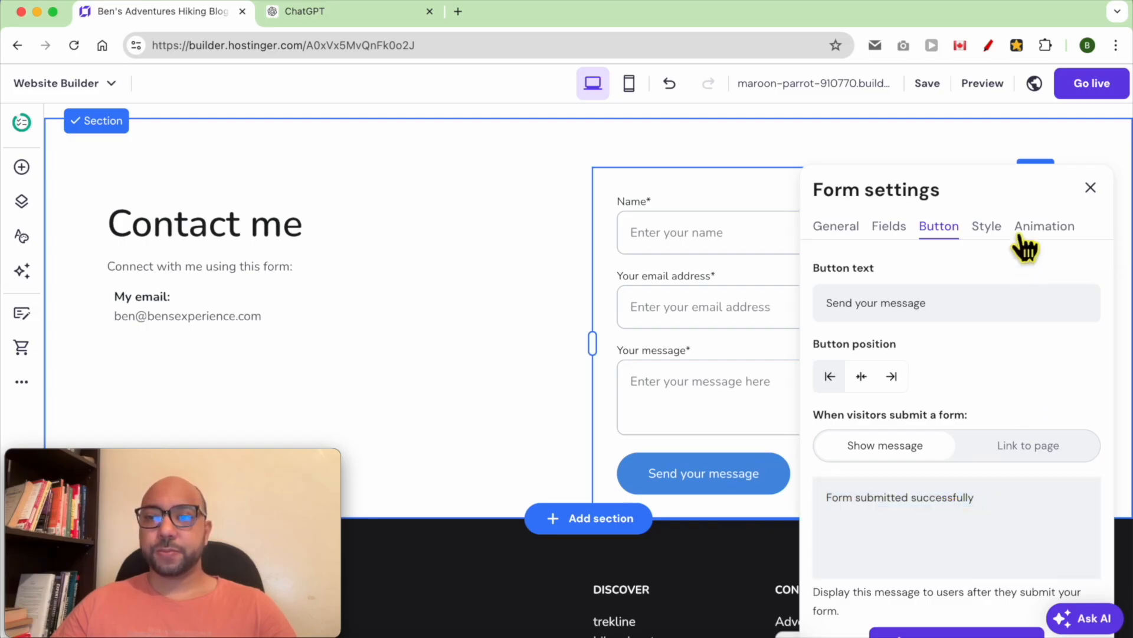
pyautogui.click(1090, 189)
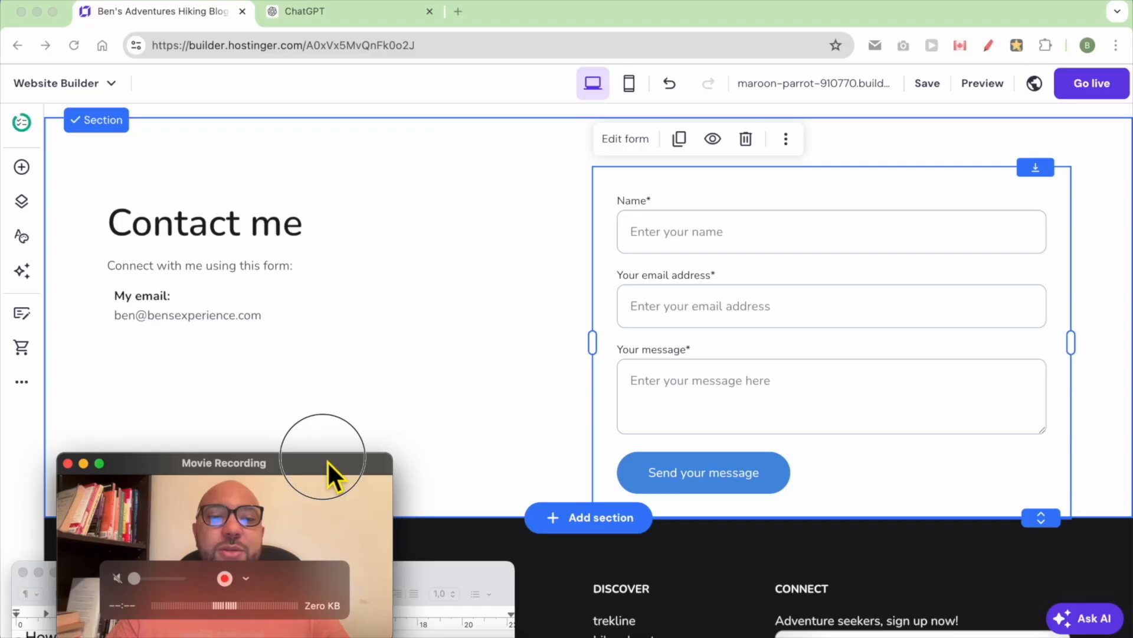
pyautogui.moveTo(327, 462); pyautogui.dragTo(1047, 11)
# - Prefix the footer's 'Adventure' heading with 'Ben's' so it reads 'Ben's Adventure'
pyautogui.click(518, 12)
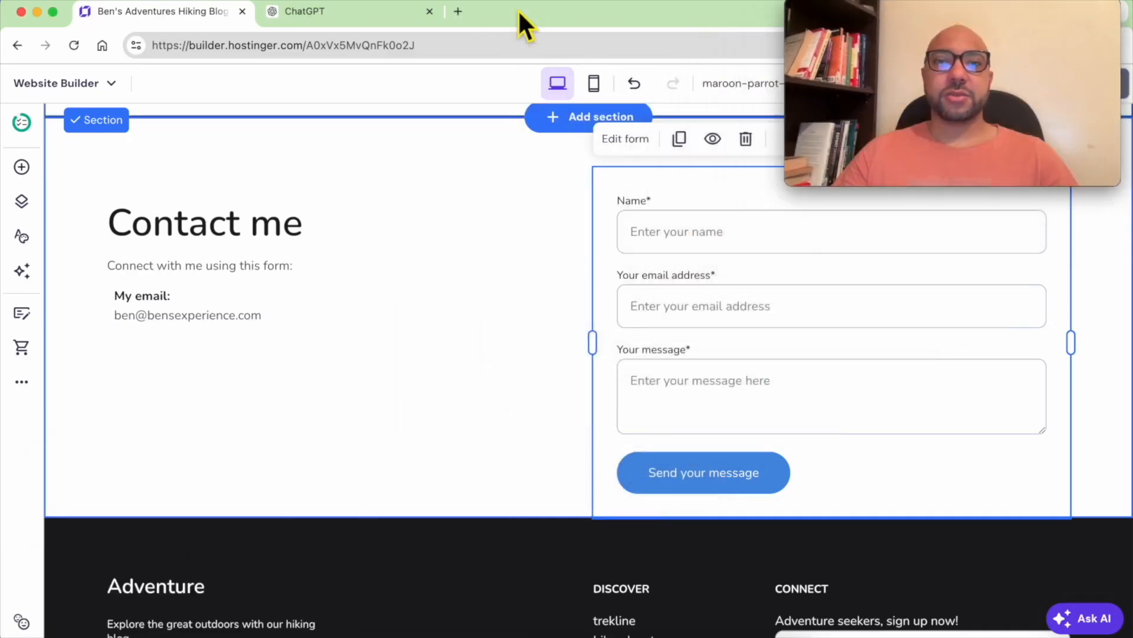
pyautogui.scroll(-5, 501, 441)
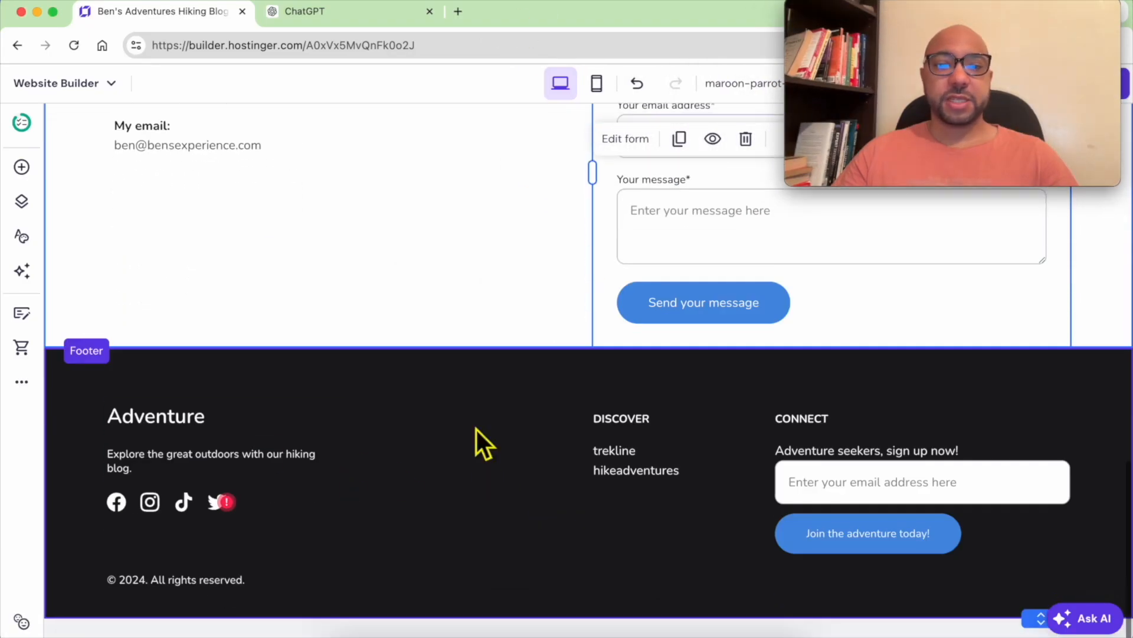
pyautogui.click(160, 443)
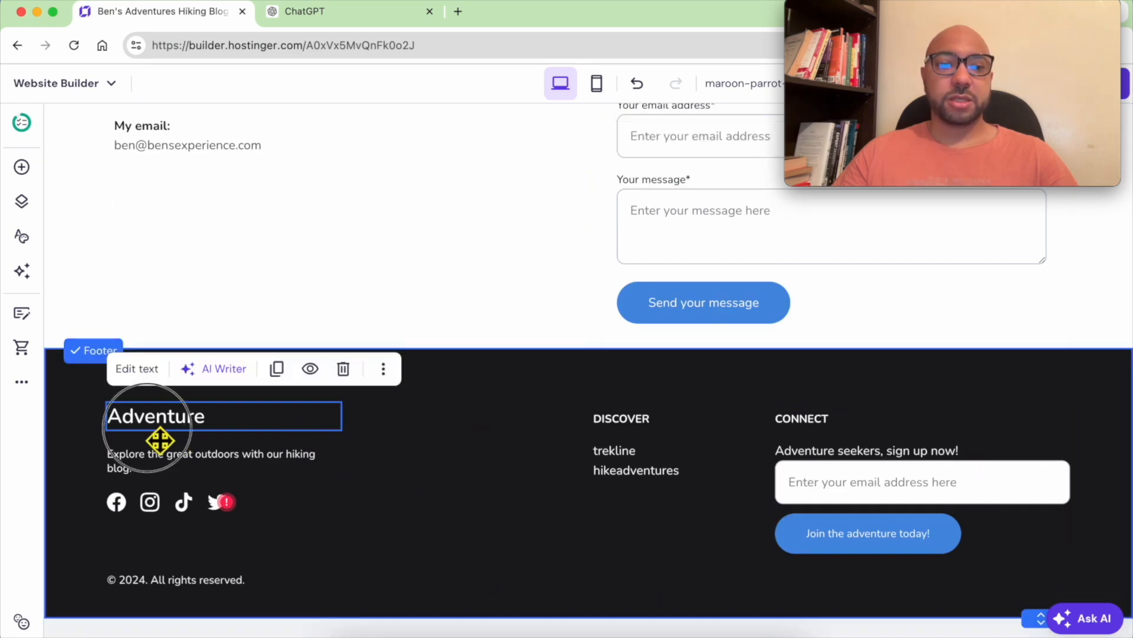
pyautogui.doubleClick(155, 440)
pyautogui.press('Left')
pyautogui.write('Ben')
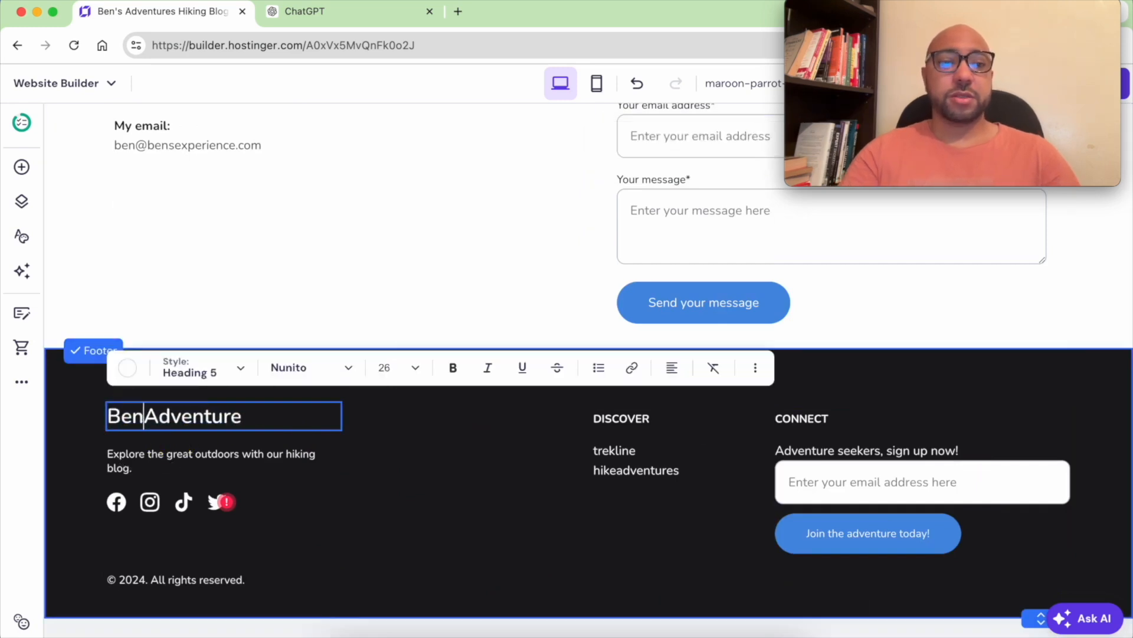
pyautogui.write("'s")
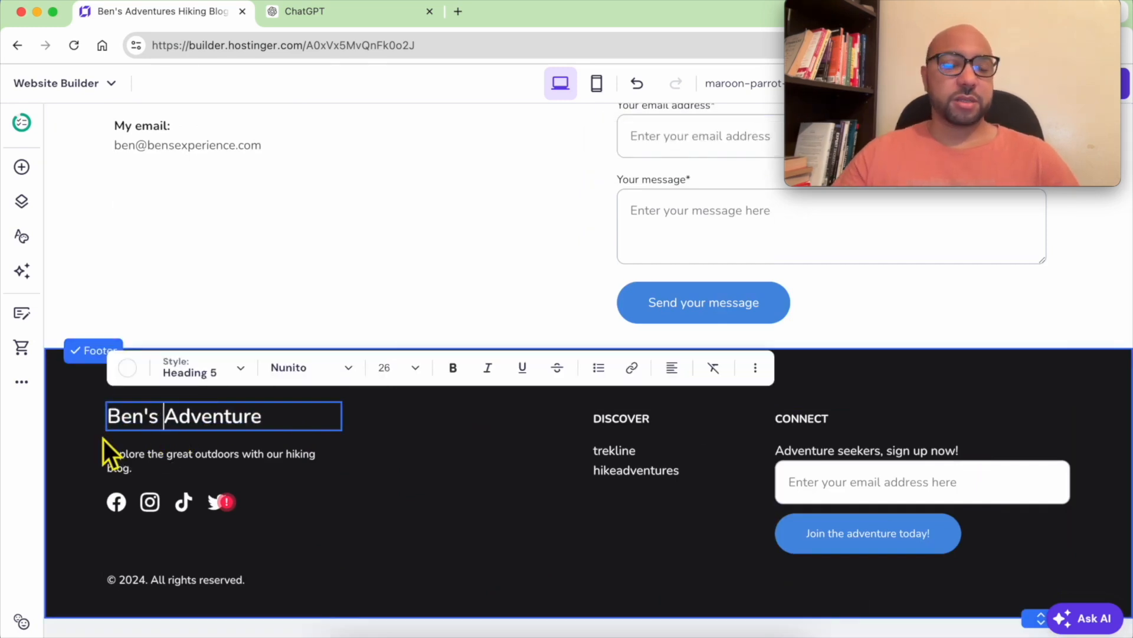
pyautogui.click(198, 454)
# - Delete the Facebook link from the footer's social icons
pyautogui.click(182, 505)
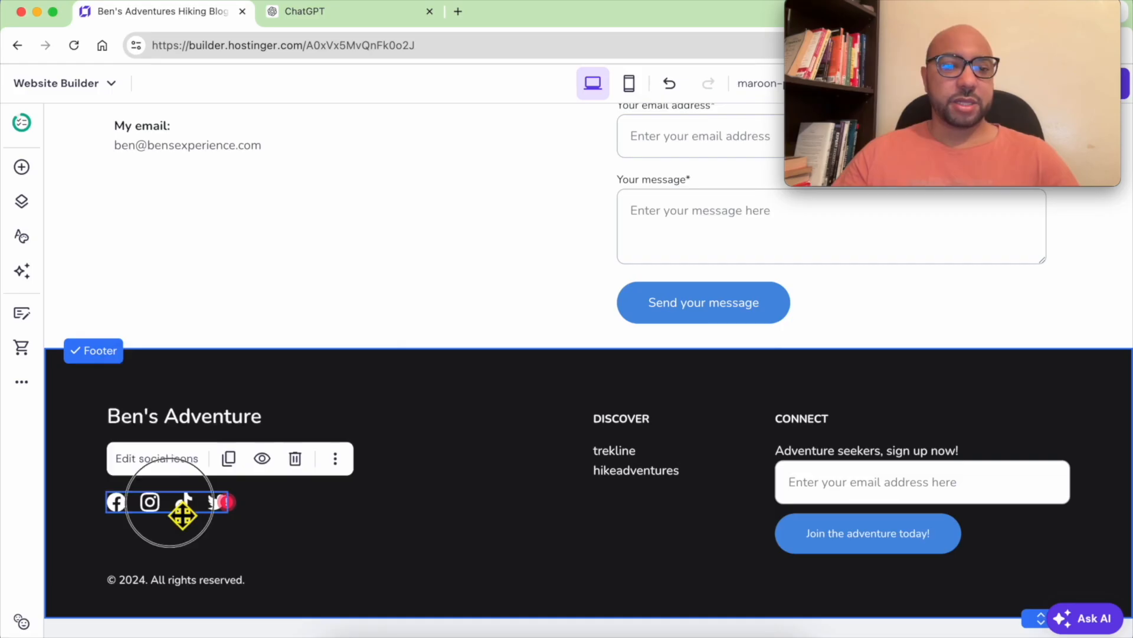
pyautogui.click(152, 463)
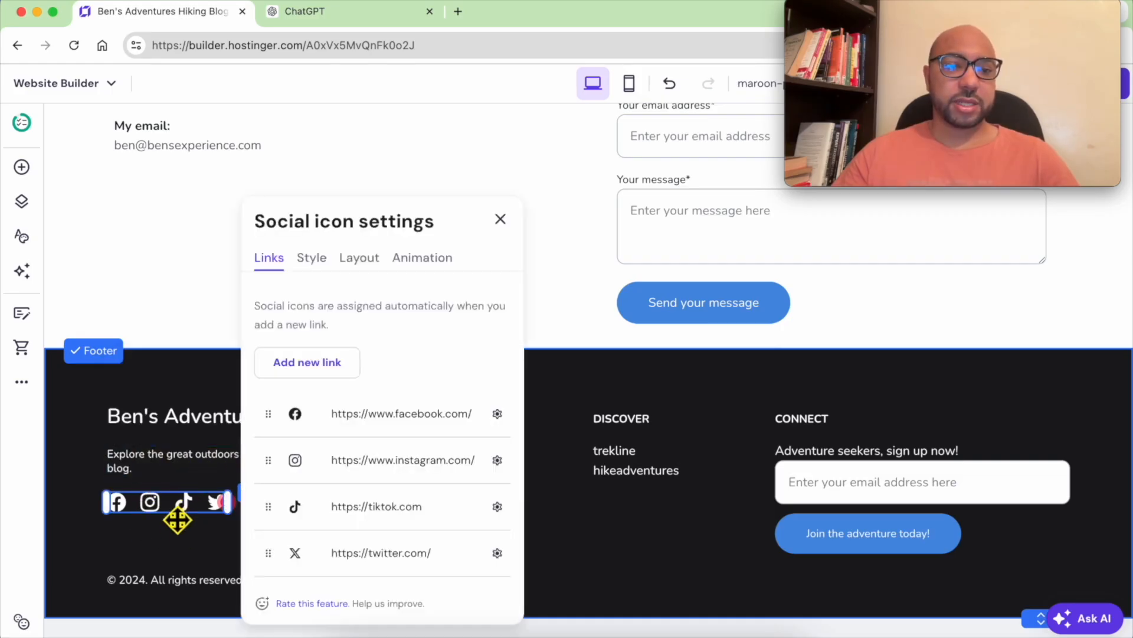
pyautogui.click(497, 413)
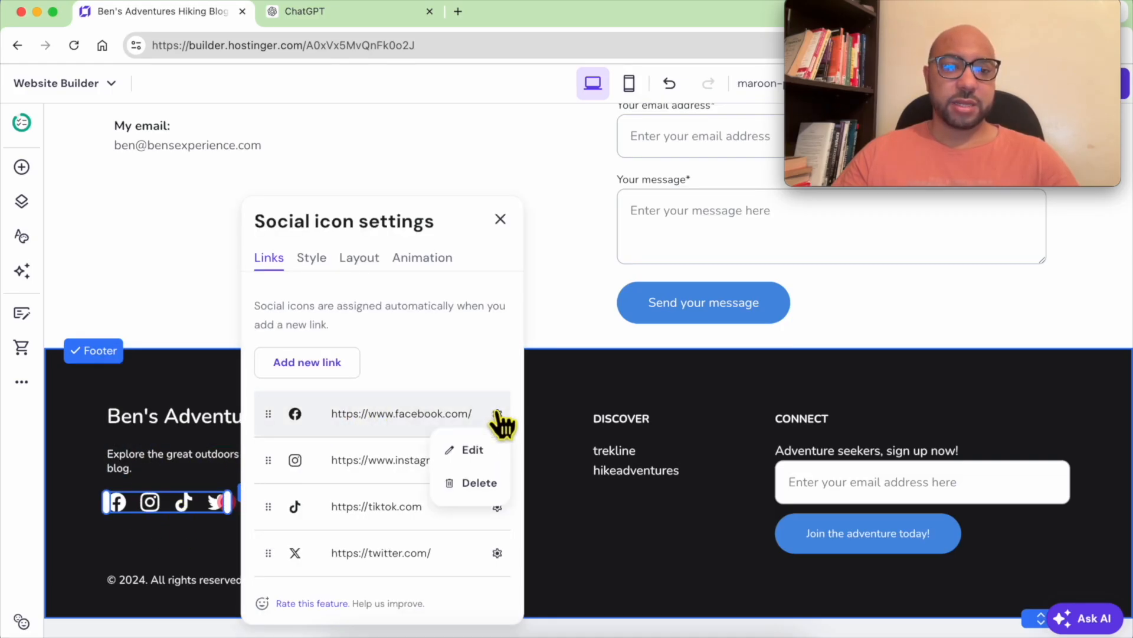
pyautogui.click(476, 483)
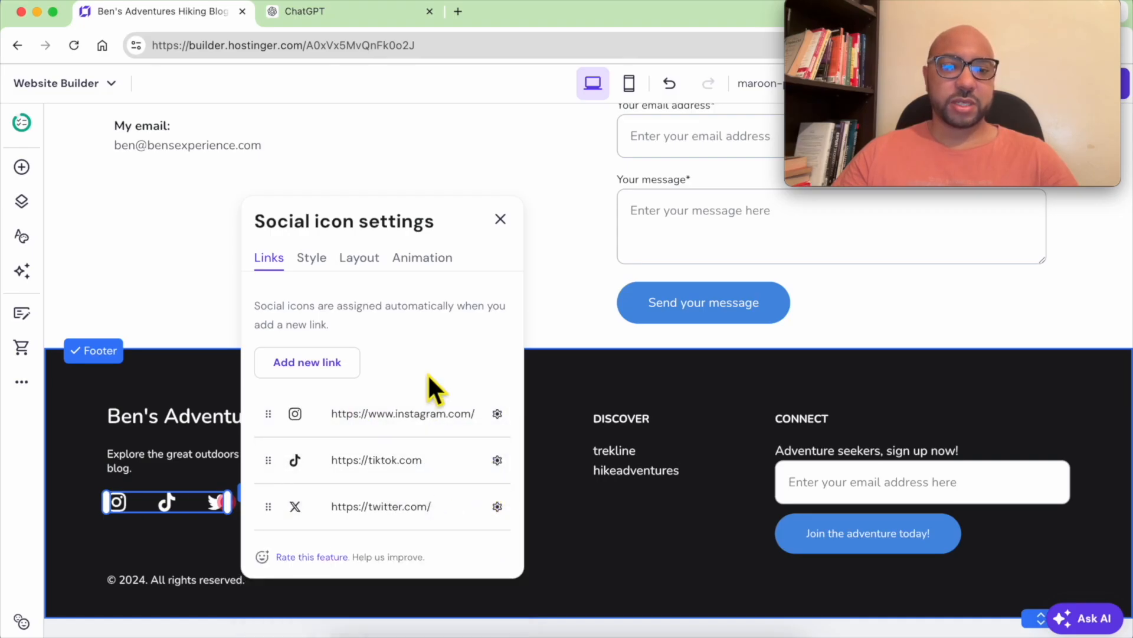
# - Resize the remaining social icons to 28 px, keeping them in a row
pyautogui.click(312, 258)
pyautogui.moveTo(308, 376)
pyautogui.mouseDown()
pyautogui.moveTo(337, 374)
pyautogui.moveTo(317, 370)
pyautogui.mouseUp()
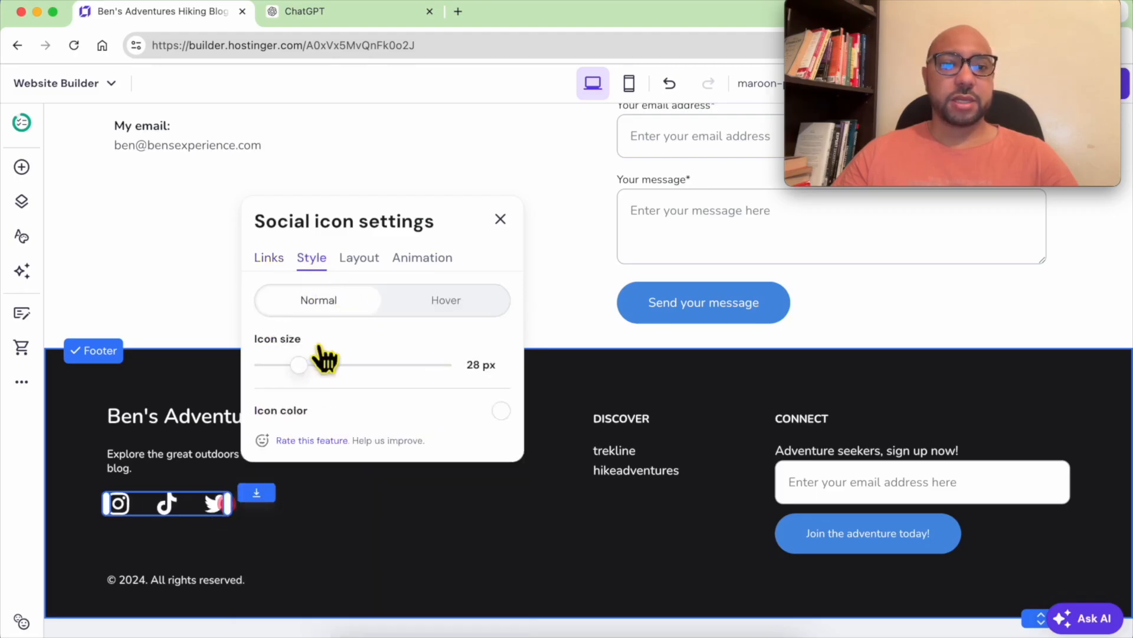
pyautogui.click(360, 260)
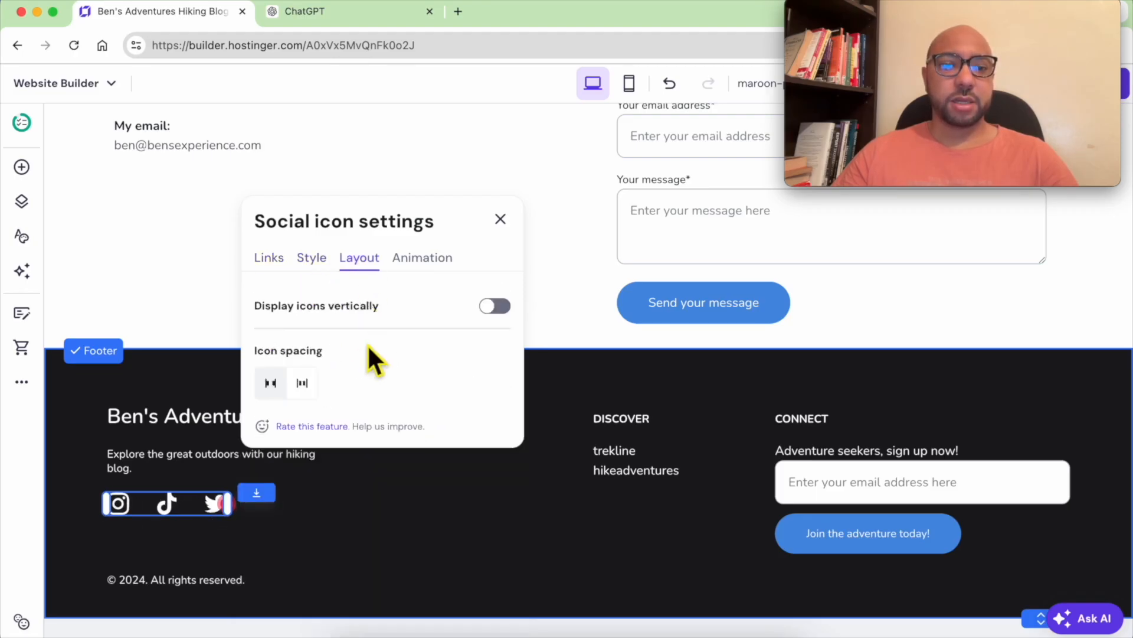
pyautogui.click(496, 307)
pyautogui.click(496, 307)
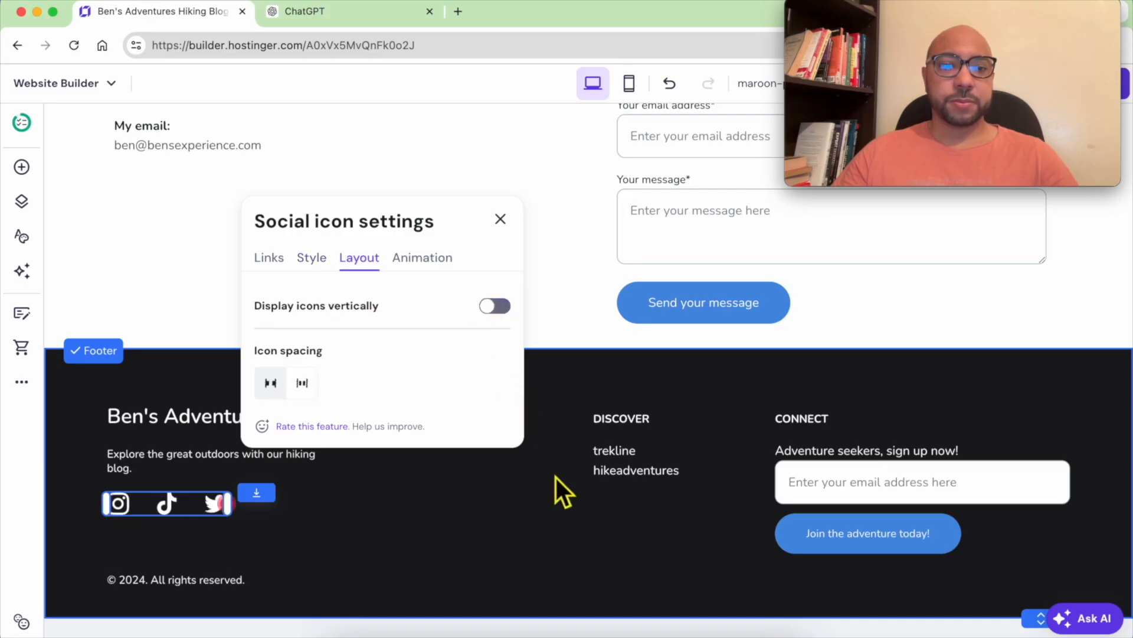
pyautogui.click(554, 498)
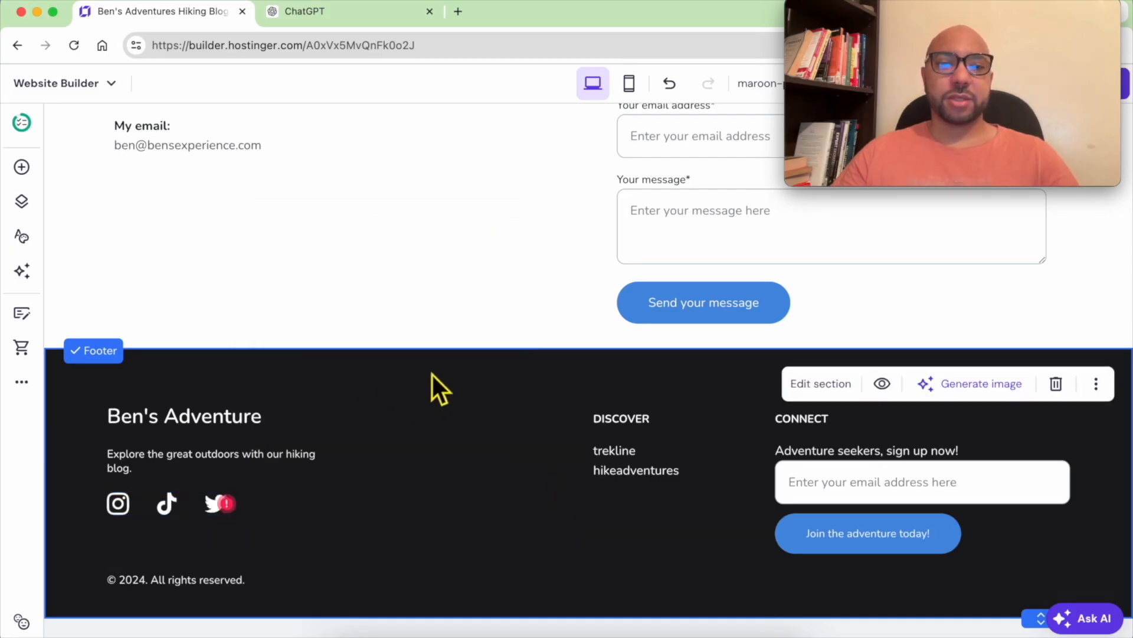
# - Change the footer's near-black #1a1a1d background to the dark grey #56585e swatch
pyautogui.click(813, 386)
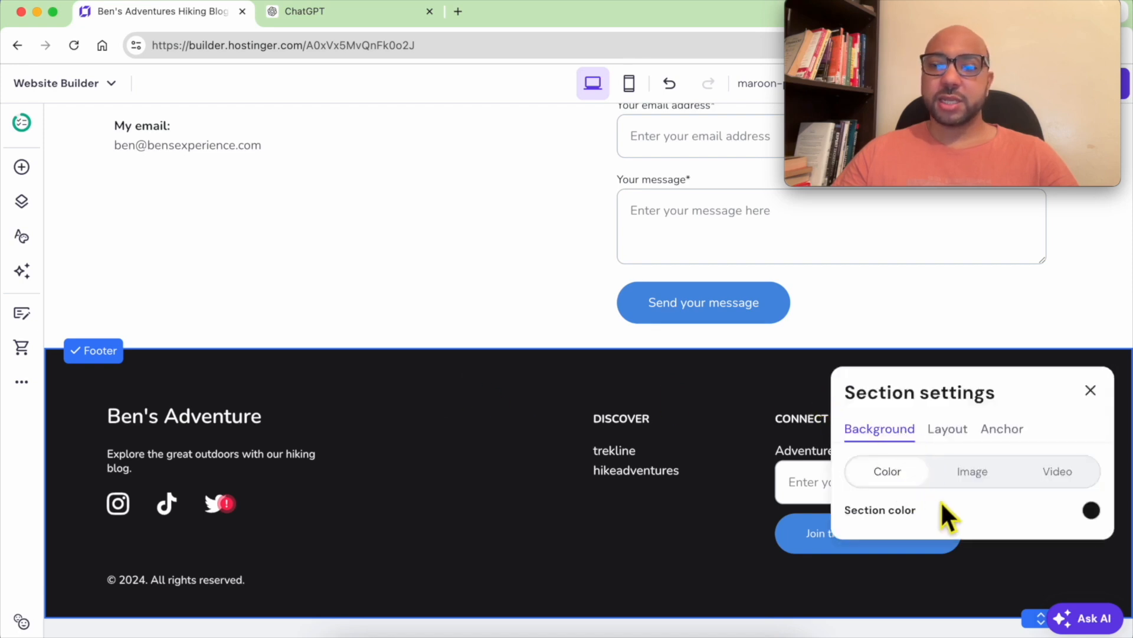
pyautogui.click(1092, 510)
pyautogui.click(693, 399)
pyautogui.moveTo(694, 398); pyautogui.dragTo(677, 388)
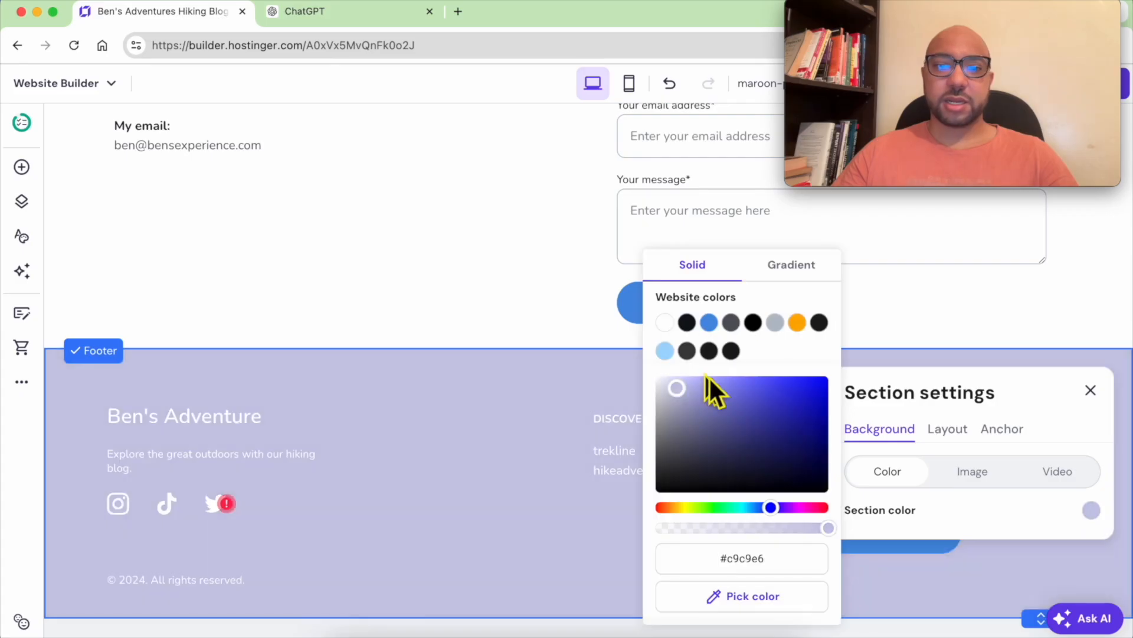
pyautogui.click(797, 323)
pyautogui.click(730, 322)
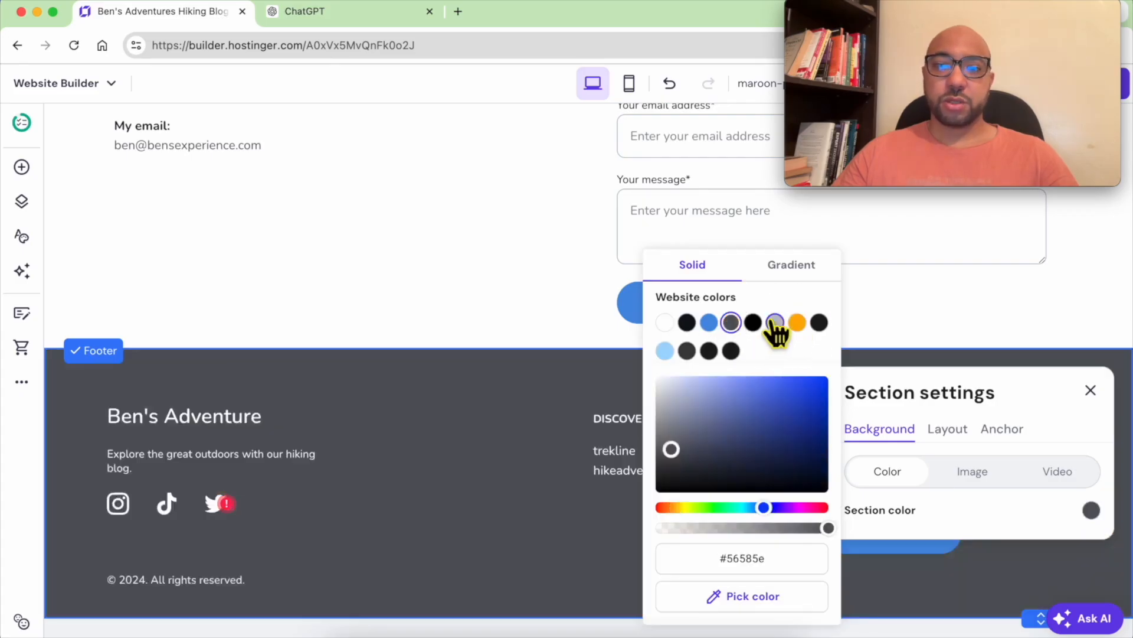
pyautogui.click(775, 323)
pyautogui.click(731, 323)
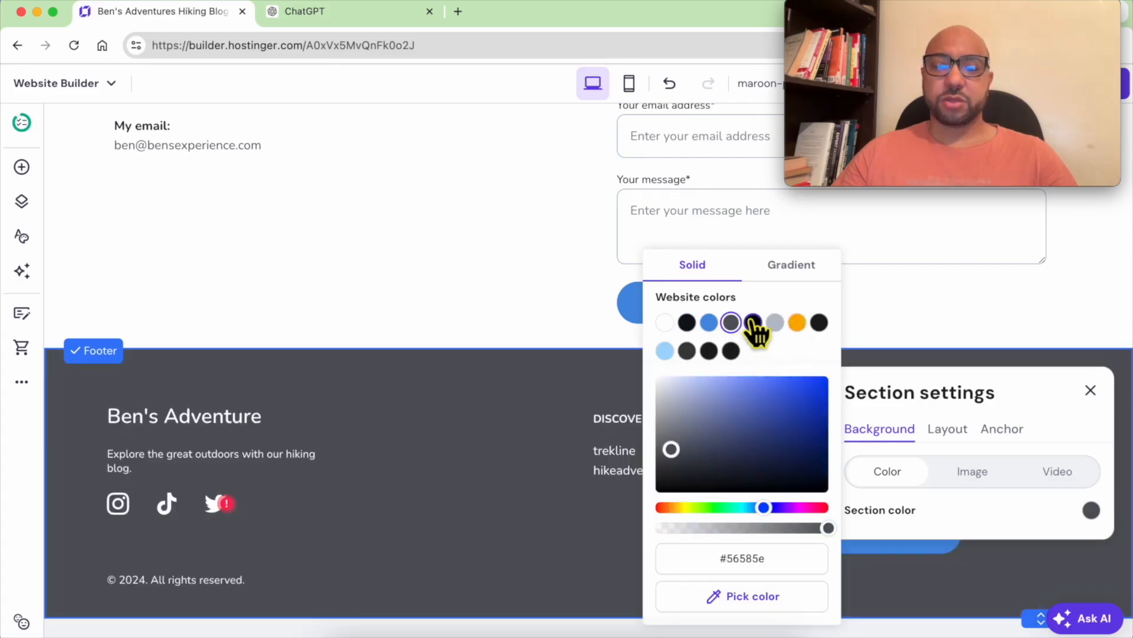
pyautogui.click(576, 470)
# - Delete the trekline and hikeadventures links, the newsletter signup form and the CONNECT heading from the footer
pyautogui.click(720, 460)
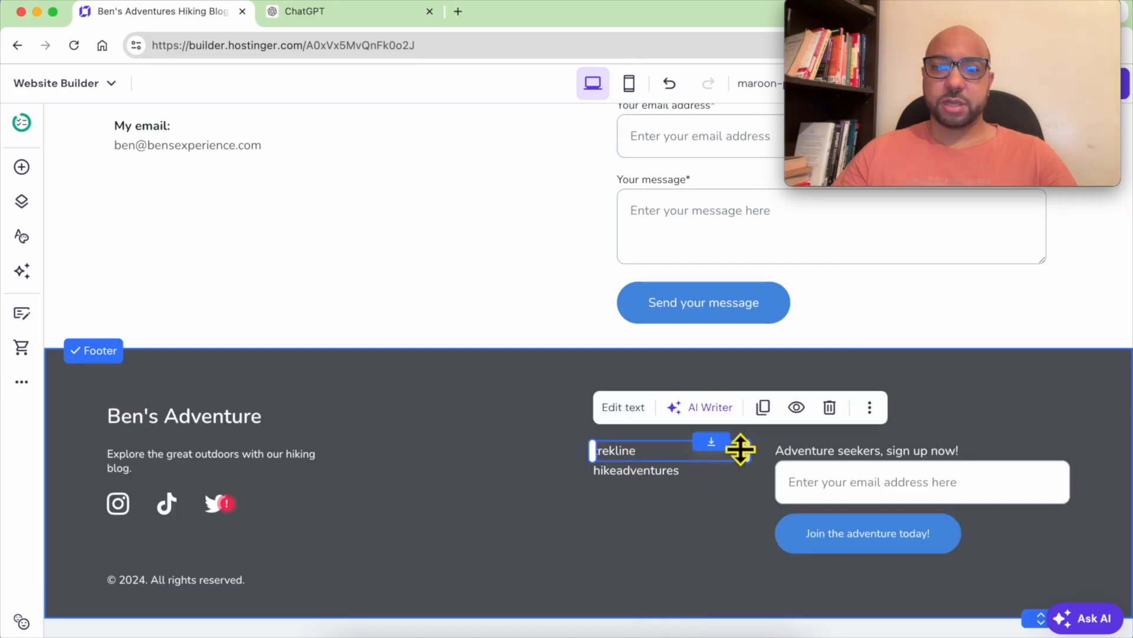
pyautogui.click(829, 407)
pyautogui.click(677, 472)
pyautogui.click(831, 427)
pyautogui.click(784, 447)
pyautogui.click(928, 405)
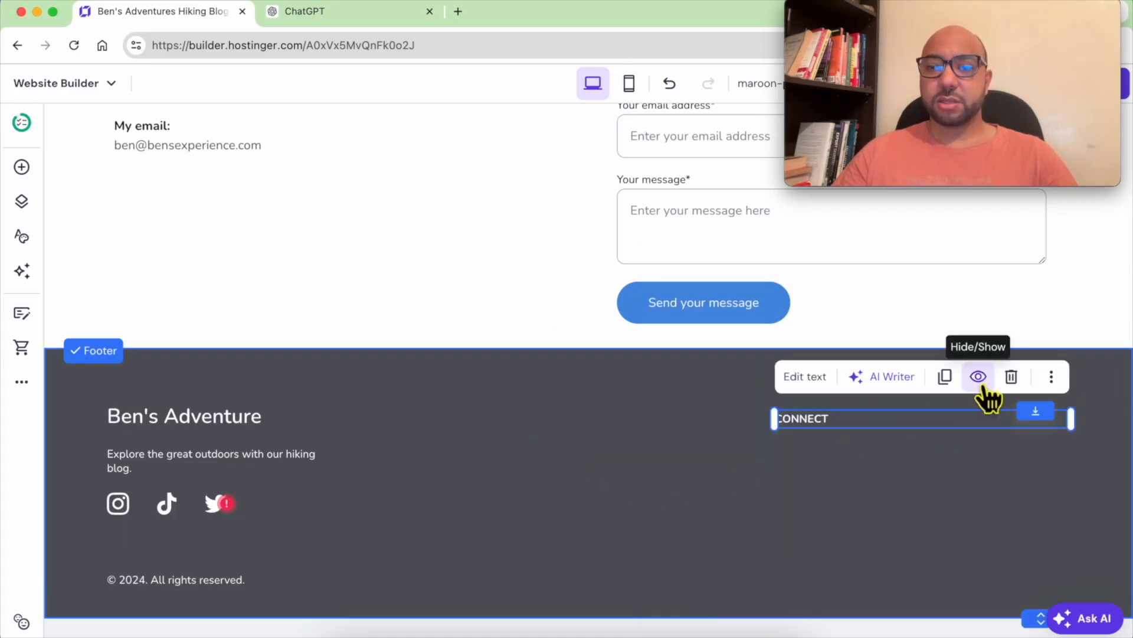
pyautogui.click(1011, 376)
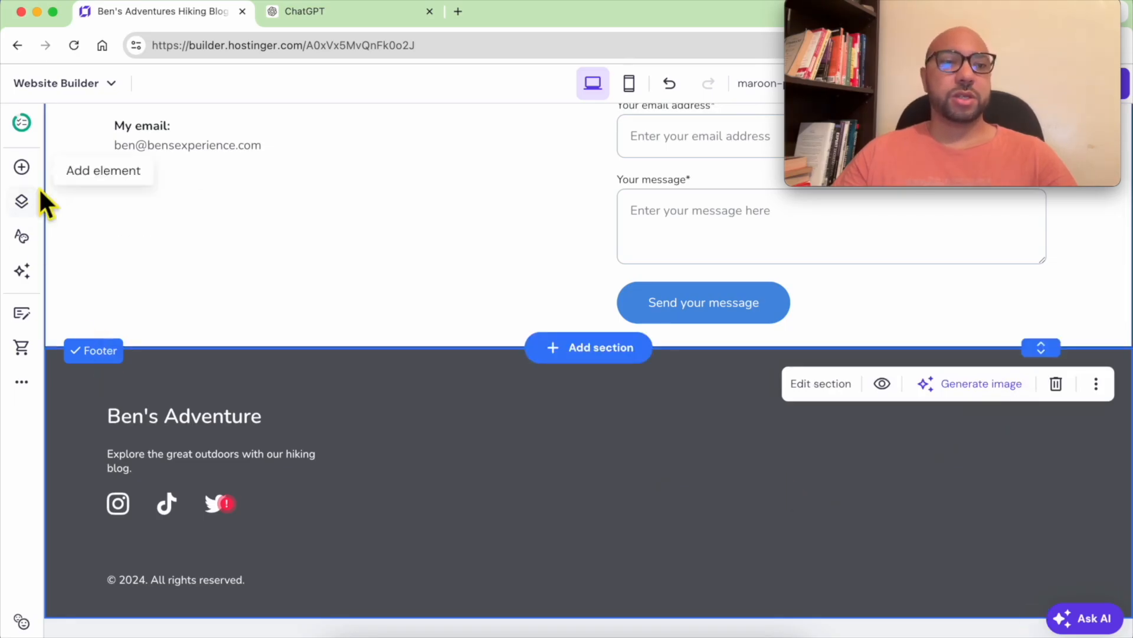
pyautogui.click(24, 170)
# - Add a white Paragraph 1 text block reading 'Terms and conditions' to the footer
pyautogui.moveTo(121, 276); pyautogui.dragTo(848, 470)
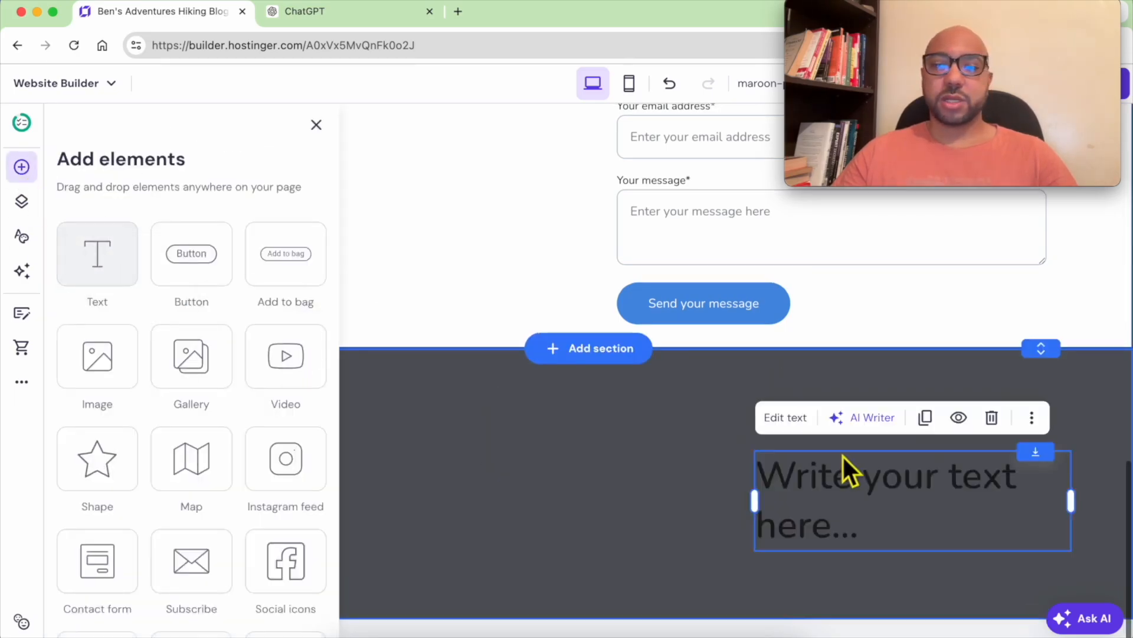
pyautogui.doubleClick(840, 614)
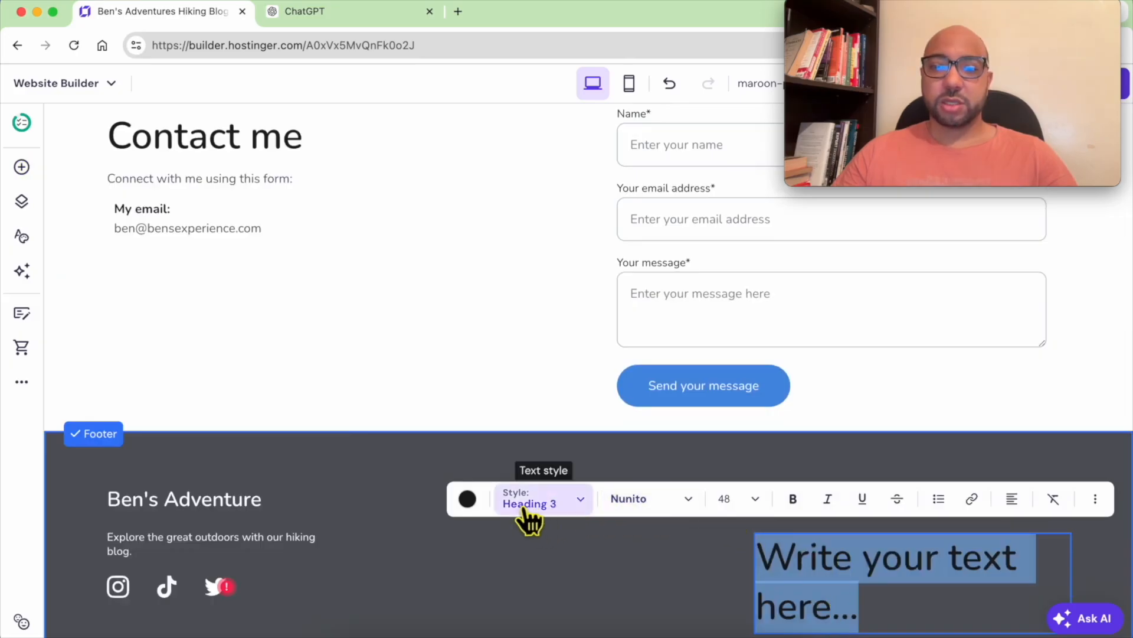
pyautogui.click(564, 509)
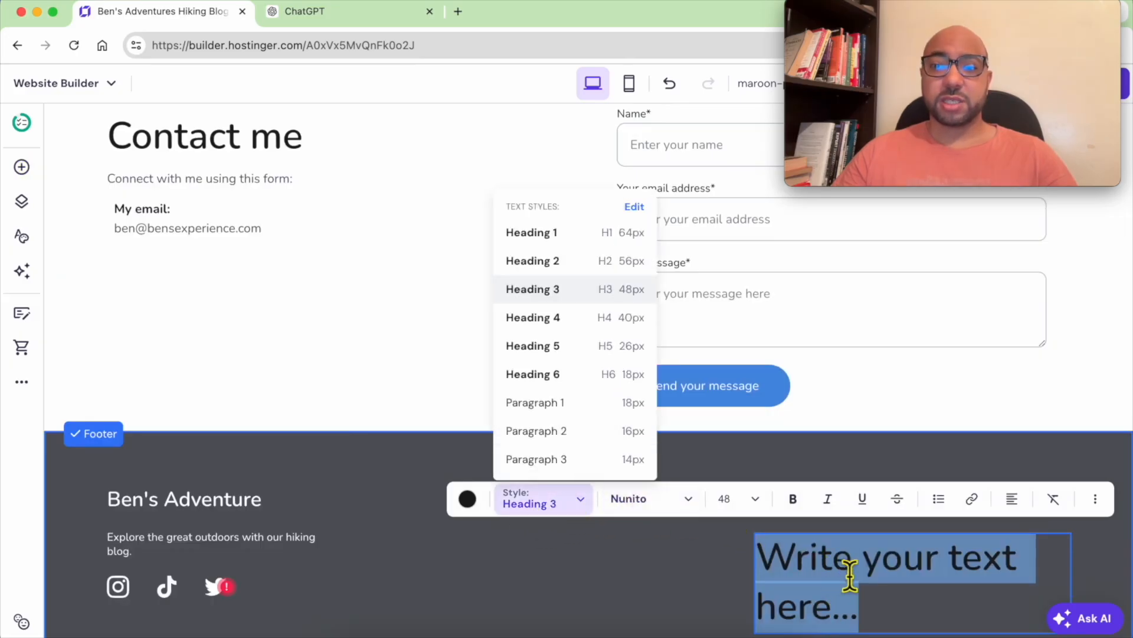
pyautogui.click(569, 408)
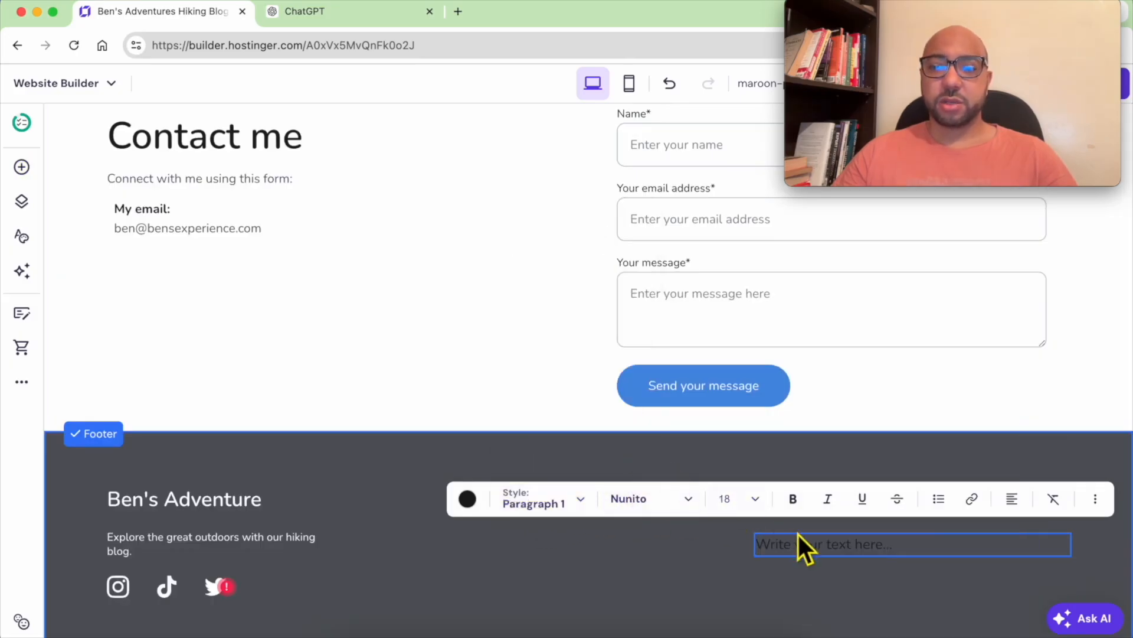
pyautogui.tripleClick(805, 549)
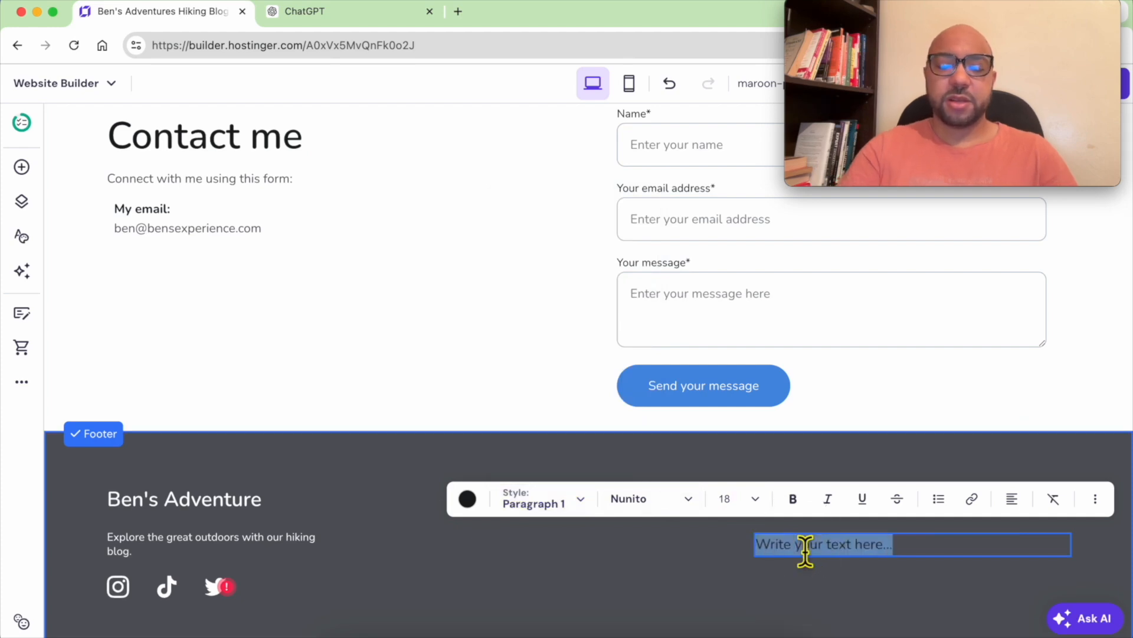
pyautogui.write('Terms and conditions')
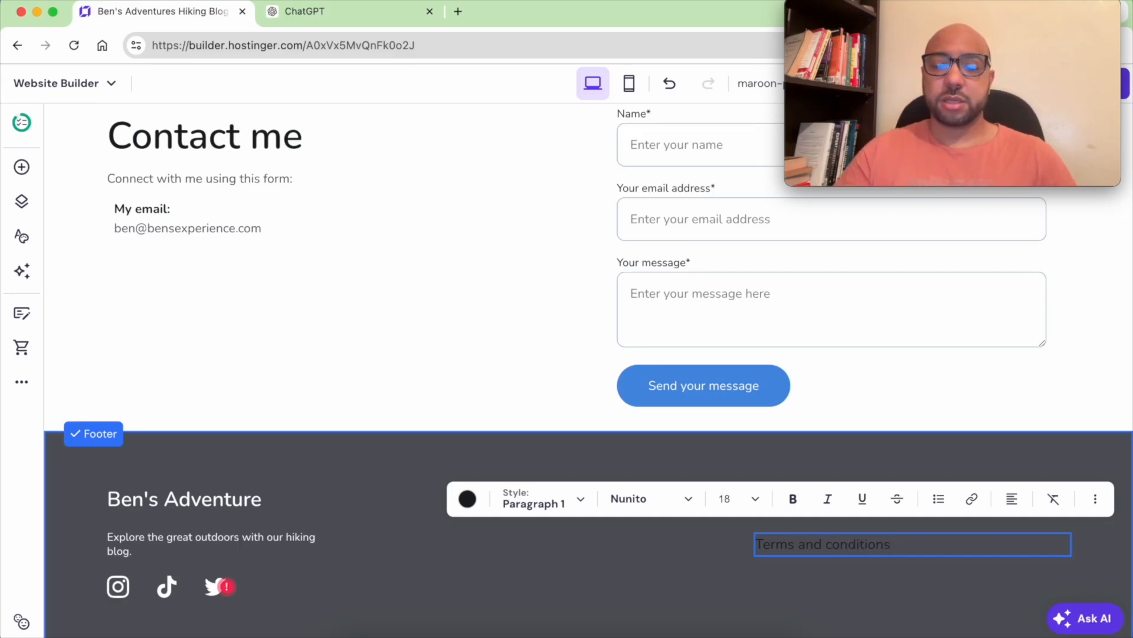
pyautogui.tripleClick(815, 546)
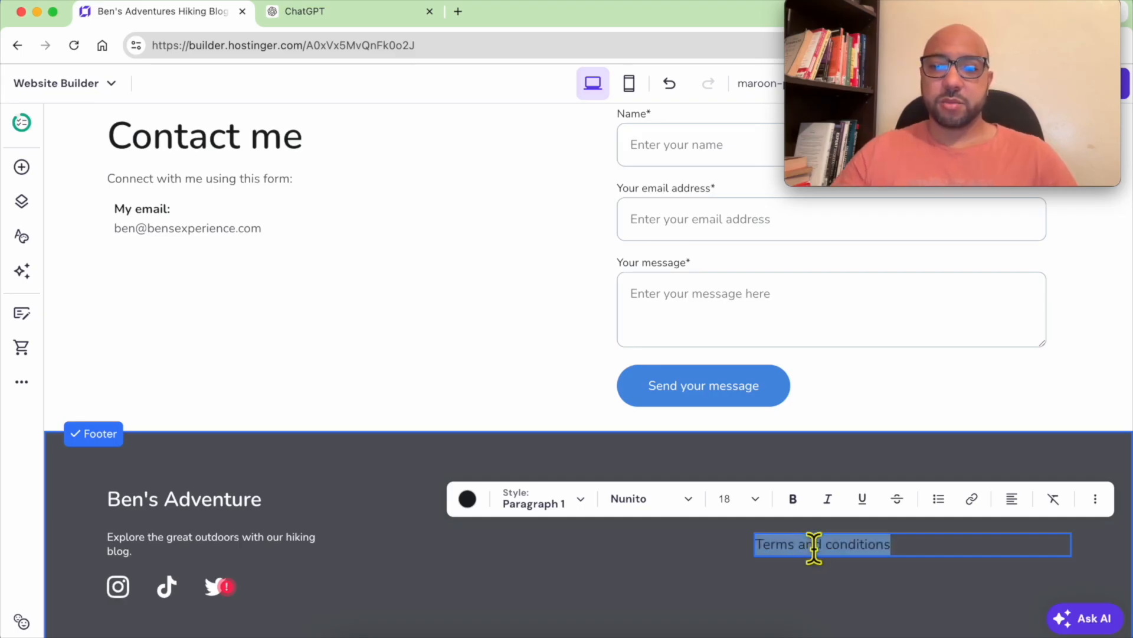
pyautogui.click(467, 499)
pyautogui.moveTo(502, 291); pyautogui.dragTo(456, 235)
pyautogui.click(889, 576)
# - Move it to the footer's right and duplicate it as 'Privacy policy' aligned underneath
pyautogui.moveTo(931, 557)
pyautogui.mouseDown()
pyautogui.moveTo(969, 495)
pyautogui.moveTo(921, 537)
pyautogui.mouseUp()
pyautogui.click(992, 467)
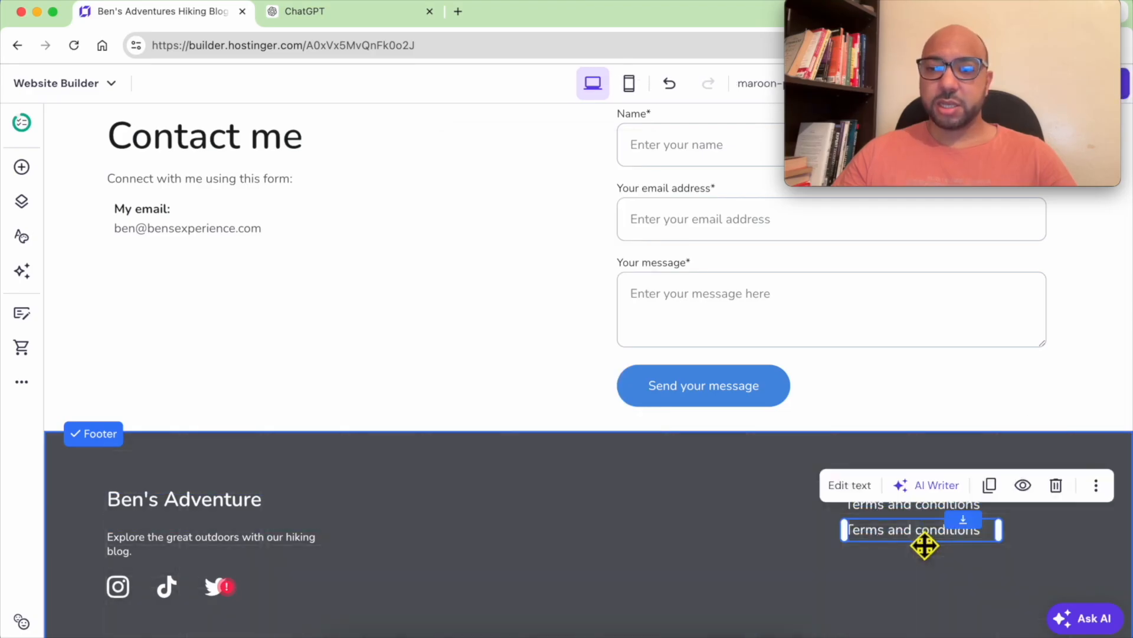
pyautogui.doubleClick(923, 543)
pyautogui.write('Privacy policy')
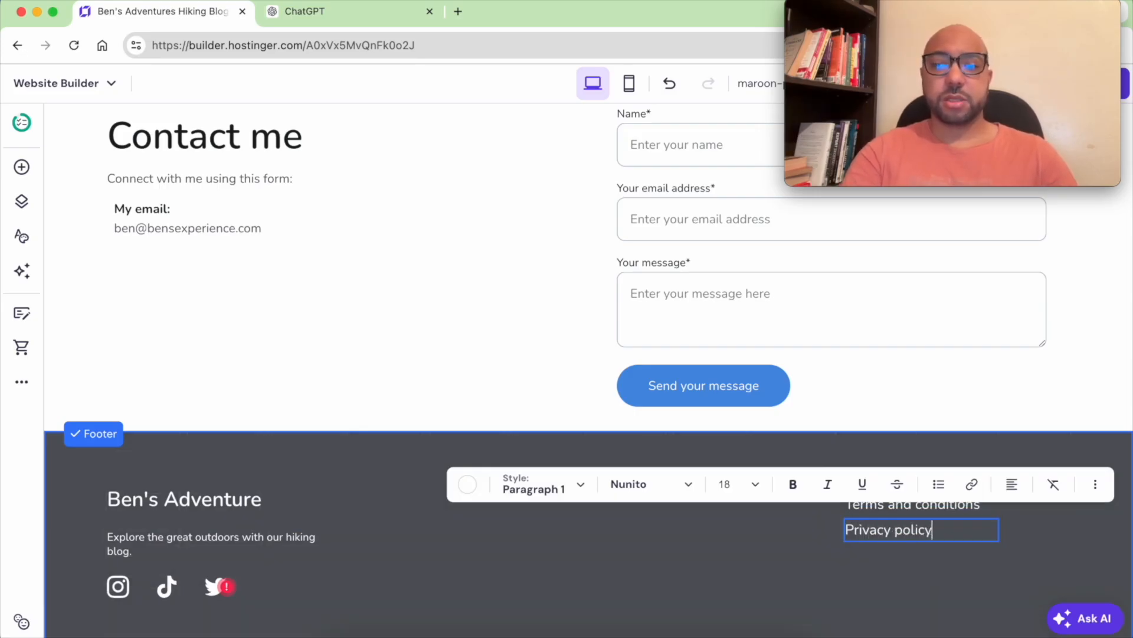
pyautogui.click(931, 579)
pyautogui.moveTo(892, 534); pyautogui.dragTo(891, 533)
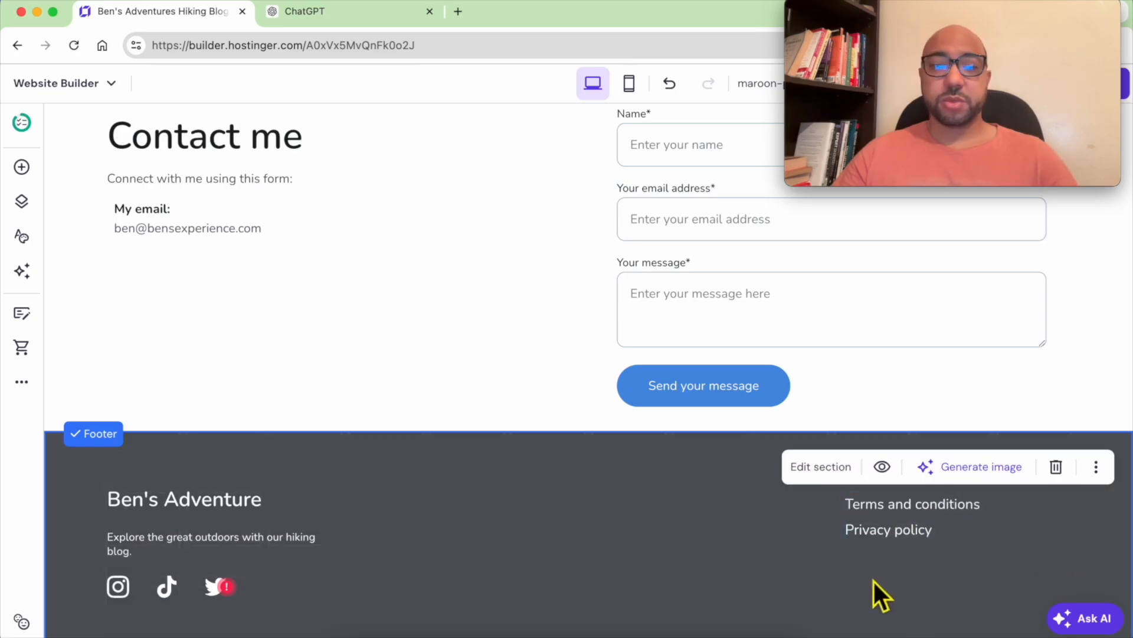
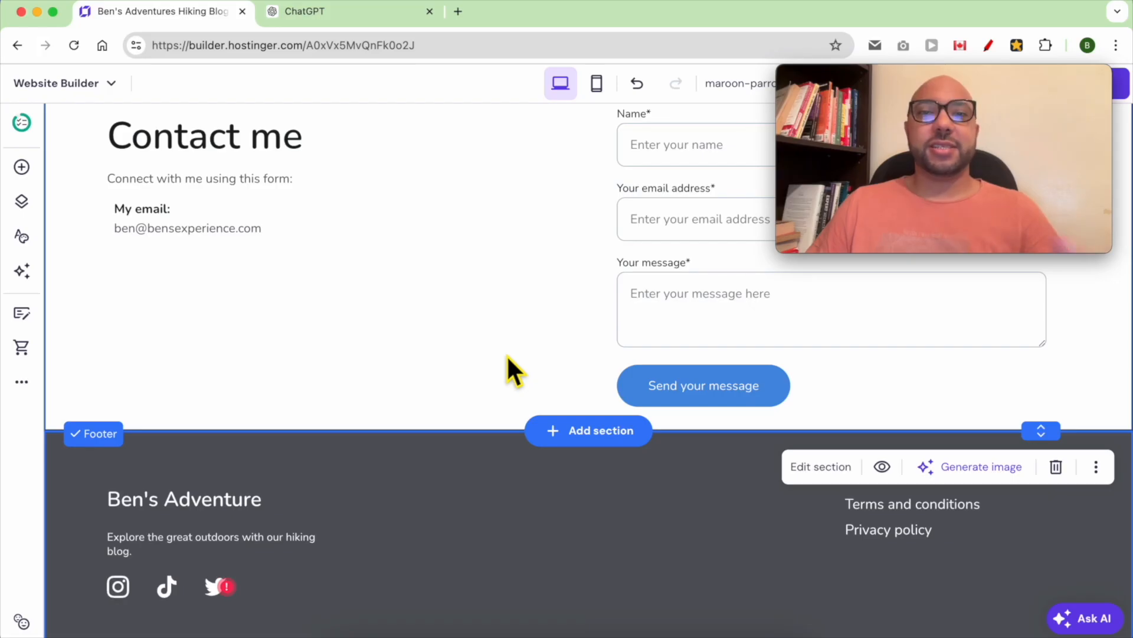
# - Create a Privacy policy page from the template with company name 'Ben's Adventures LLC'
pyautogui.click(21, 202)
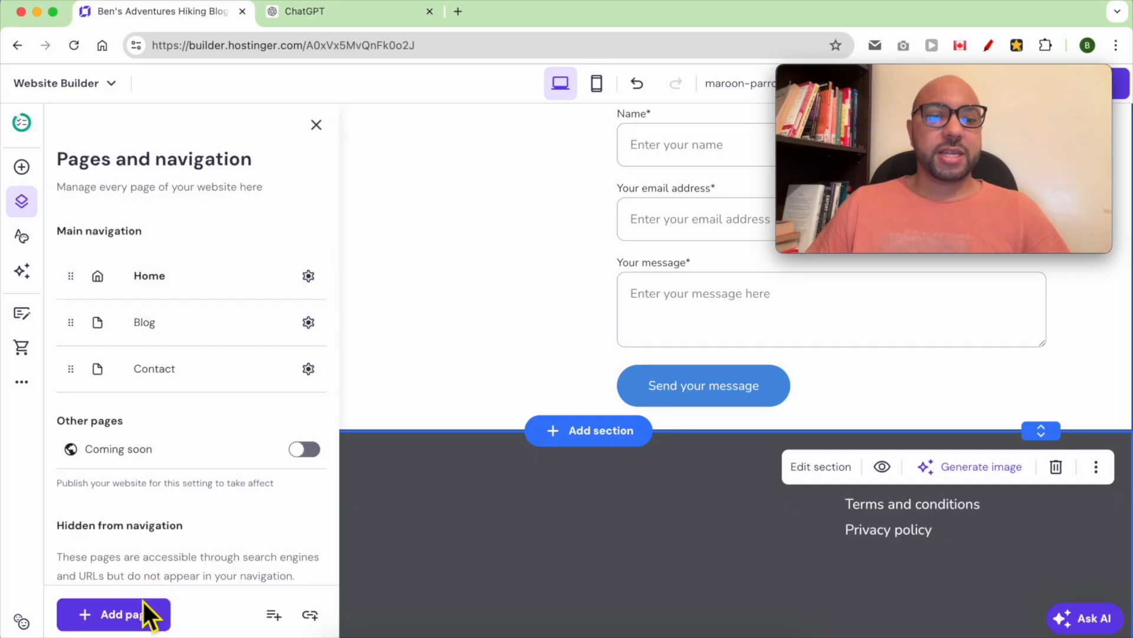
pyautogui.click(127, 621)
pyautogui.scroll(-1, 286, 419)
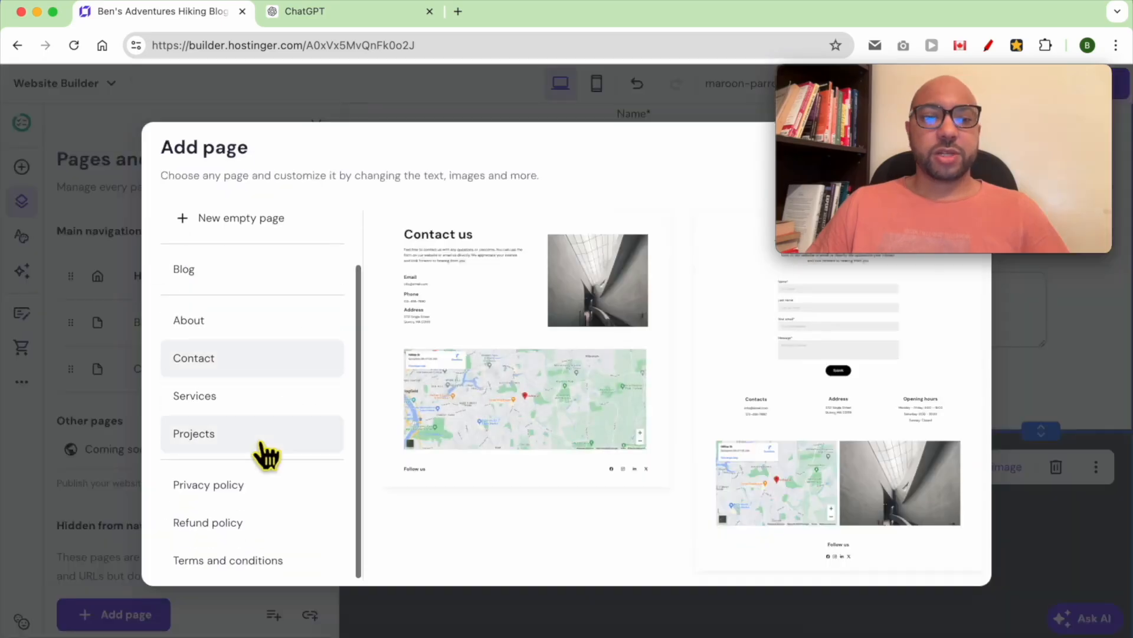
pyautogui.click(254, 498)
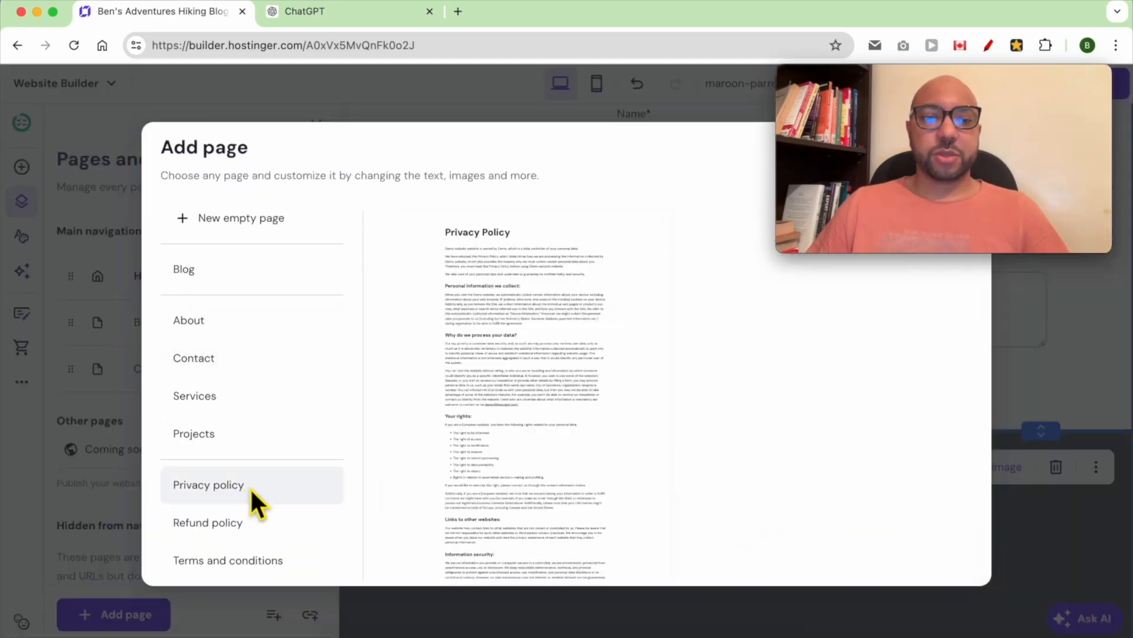
pyautogui.click(501, 378)
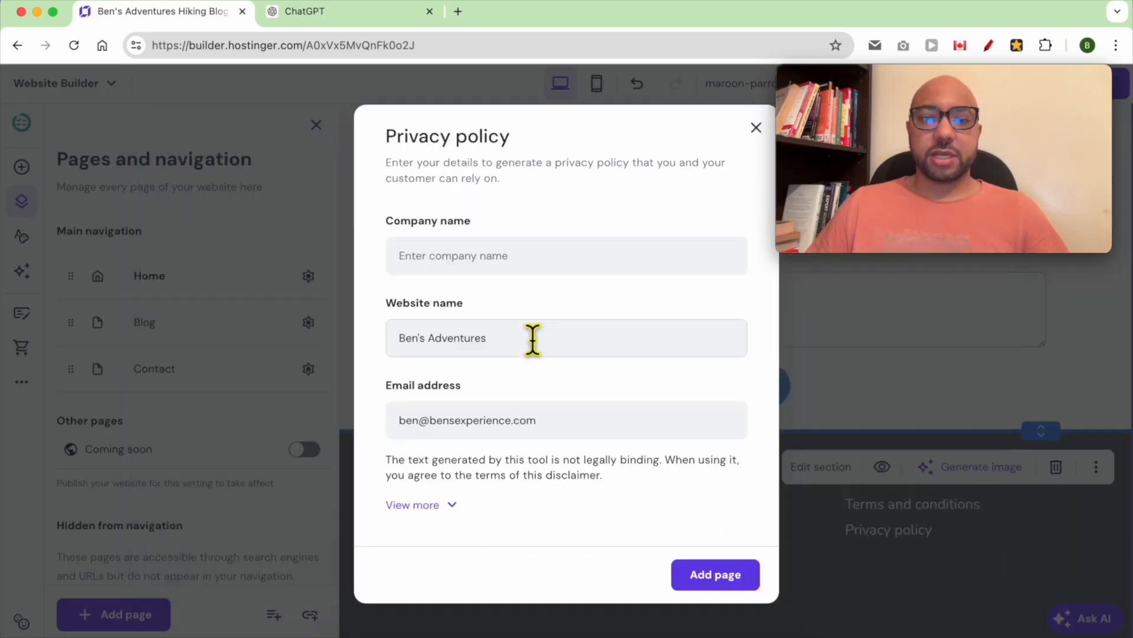
pyautogui.click(453, 273)
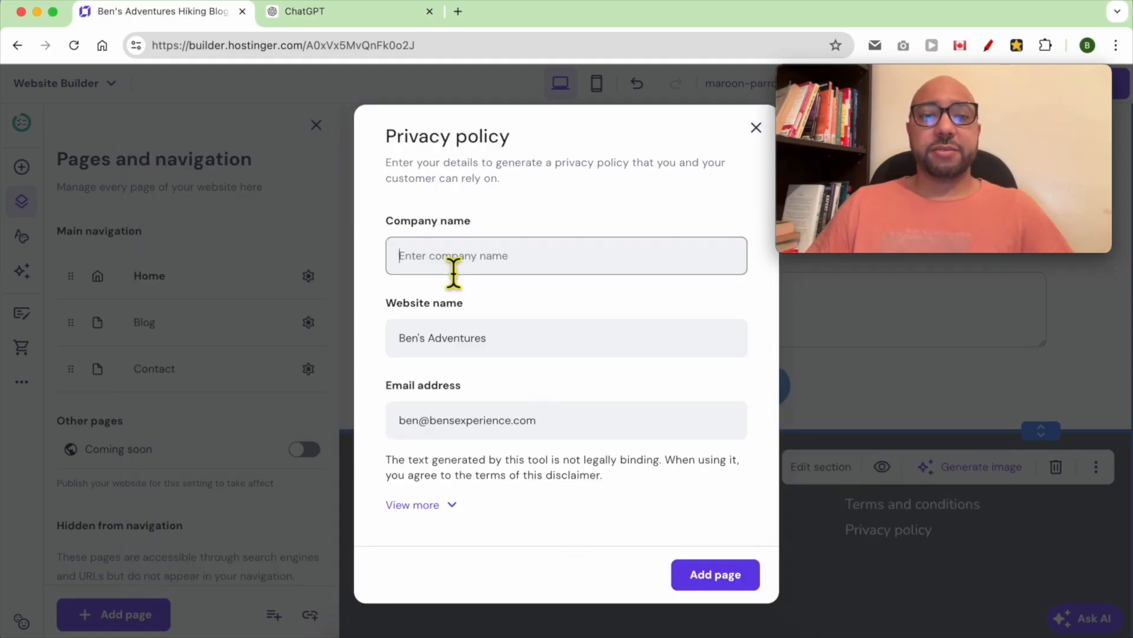
pyautogui.write("Ben's Adventures LLC")
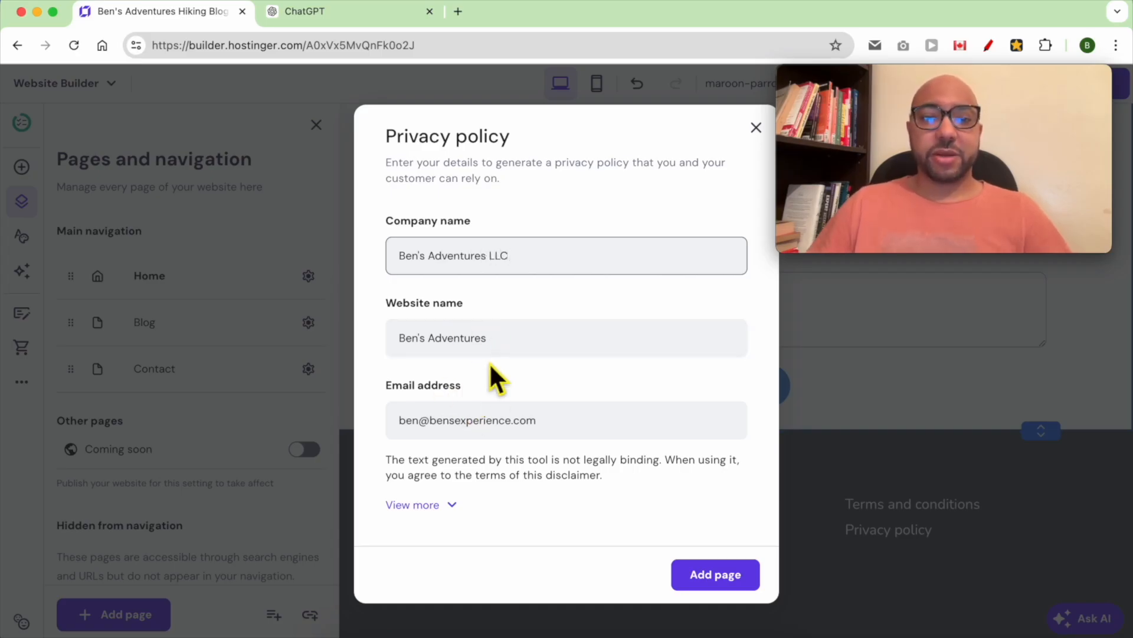
pyautogui.click(738, 582)
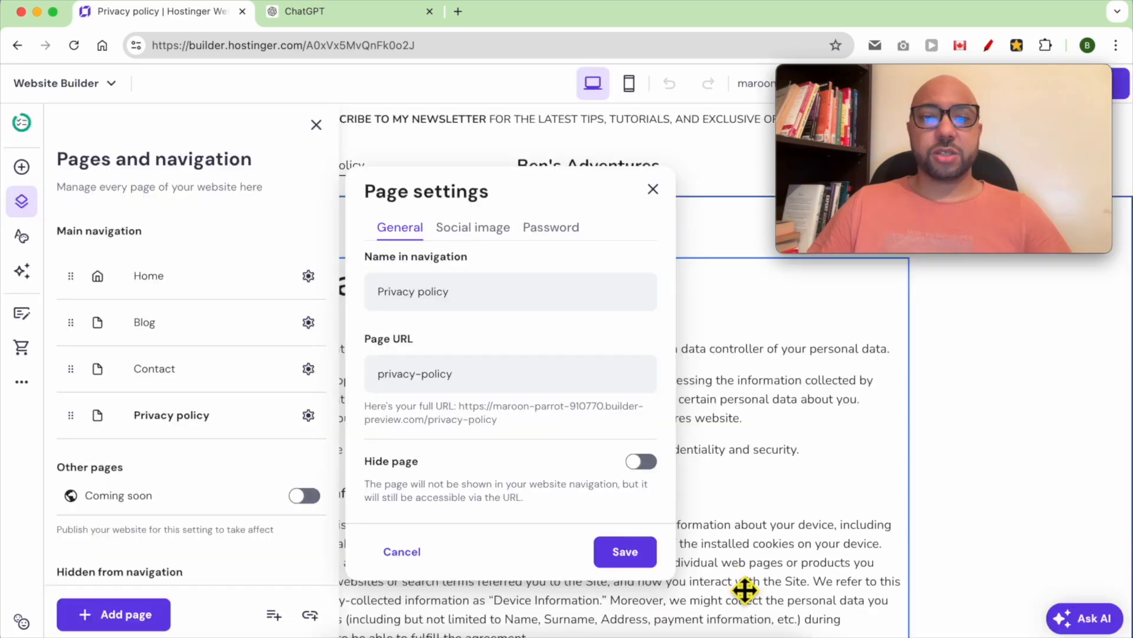
# - Review the generated Privacy policy page and save the site
pyautogui.click(924, 445)
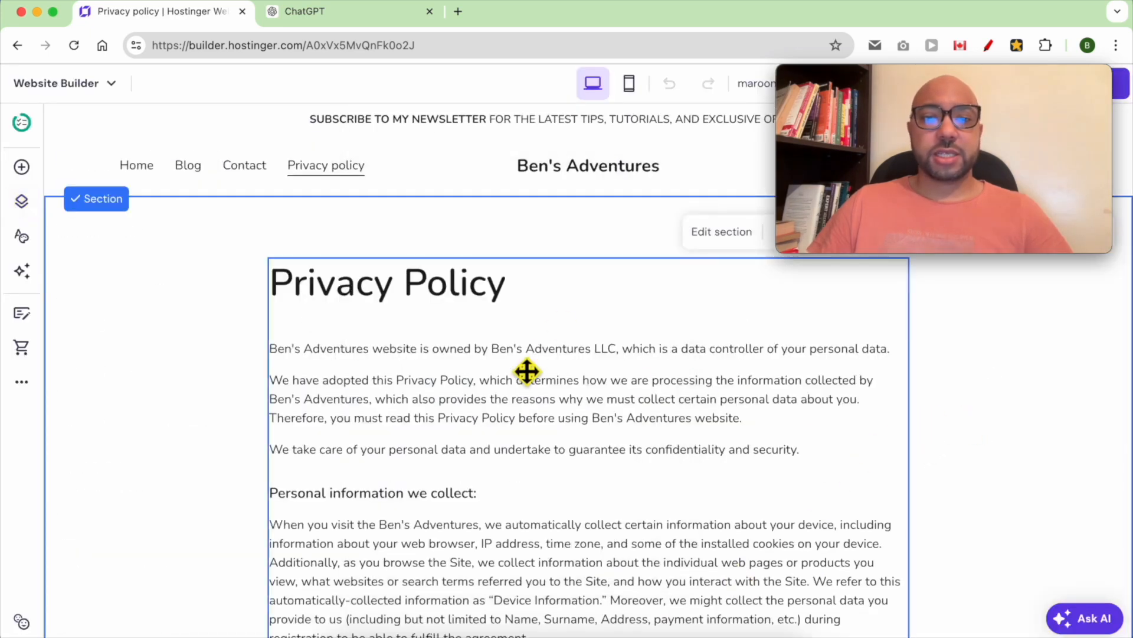
pyautogui.scroll(-1, 527, 370)
pyautogui.scroll(-20, 527, 371)
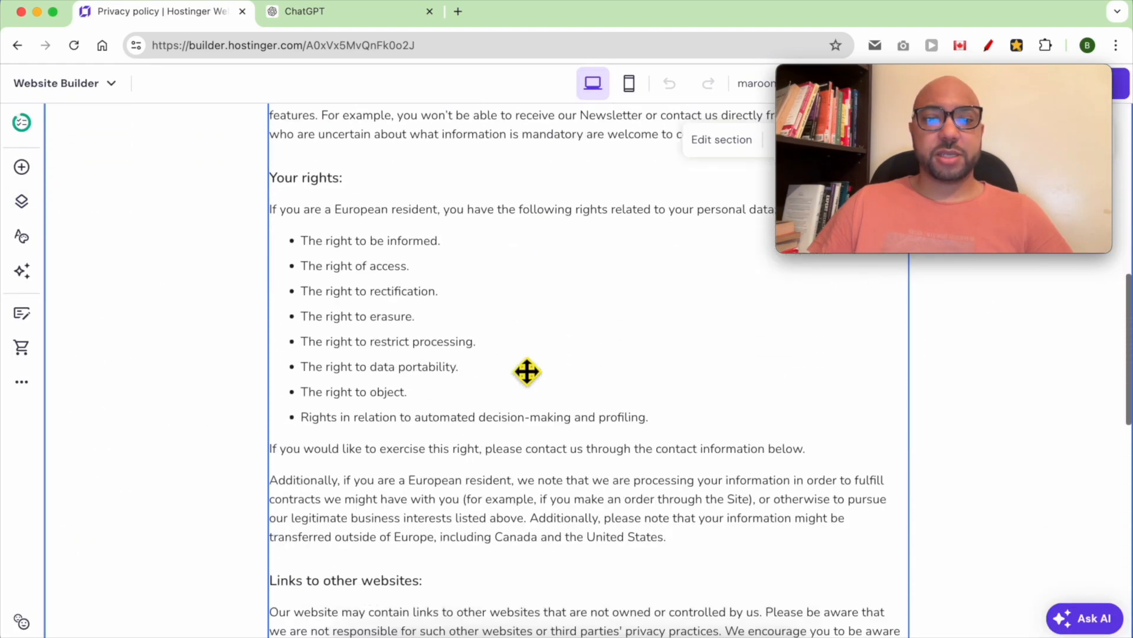
pyautogui.scroll(4, 527, 371)
pyautogui.scroll(-12, 526, 371)
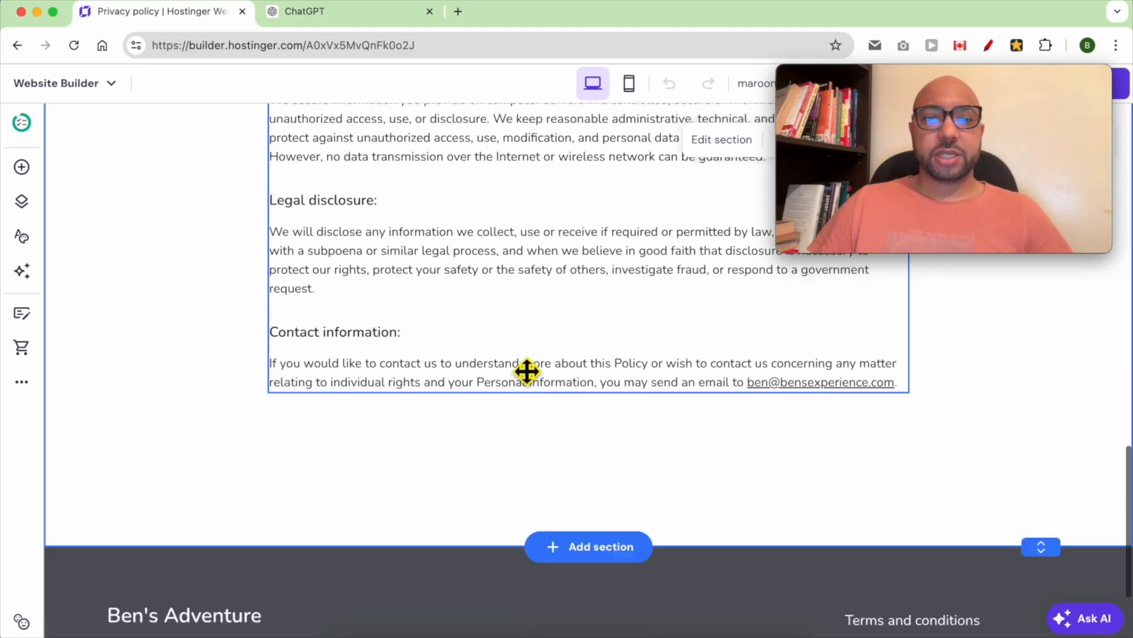
pyautogui.scroll(20, 518, 363)
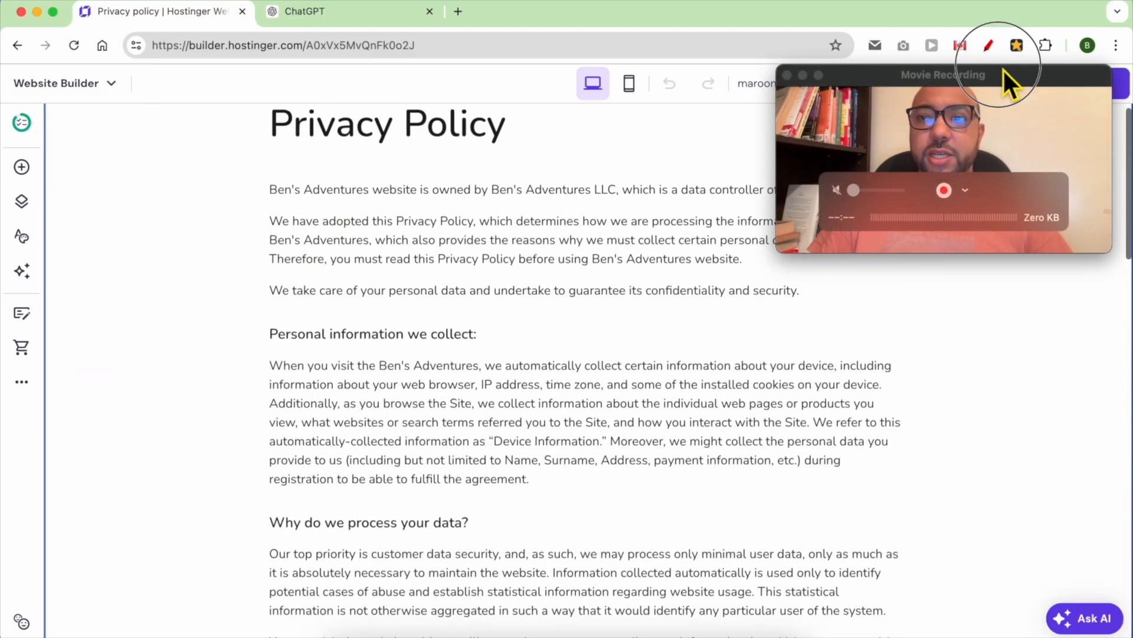
pyautogui.moveTo(1033, 79); pyautogui.dragTo(1055, 466)
pyautogui.click(932, 85)
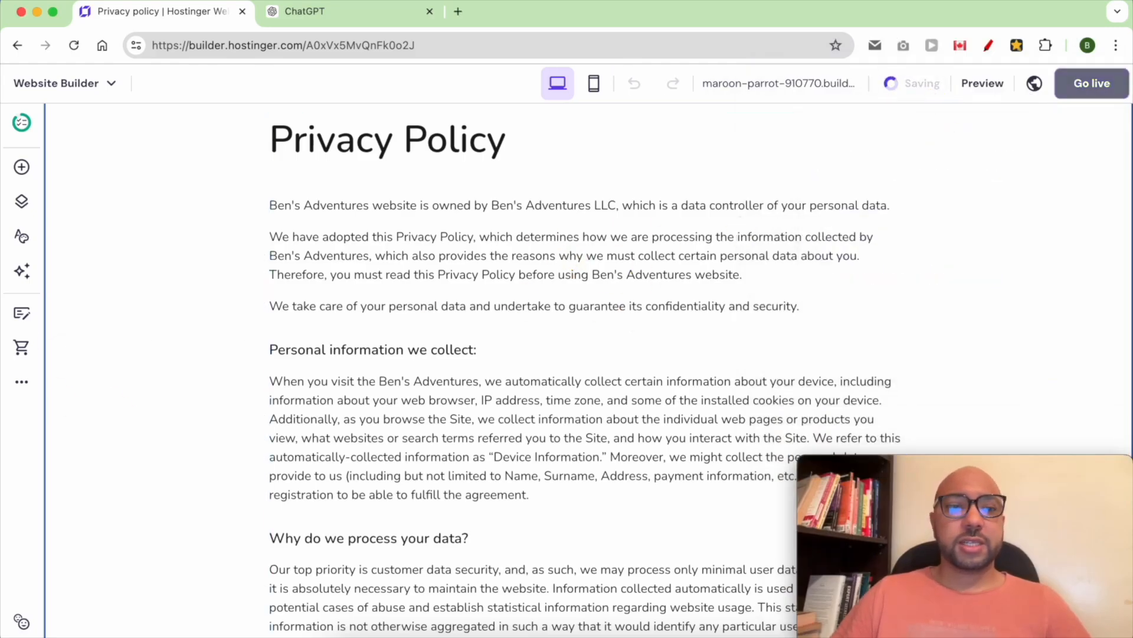
# - Start a Terms and conditions page from the template with company name 'Ben's Adventures LLC'
pyautogui.click(22, 202)
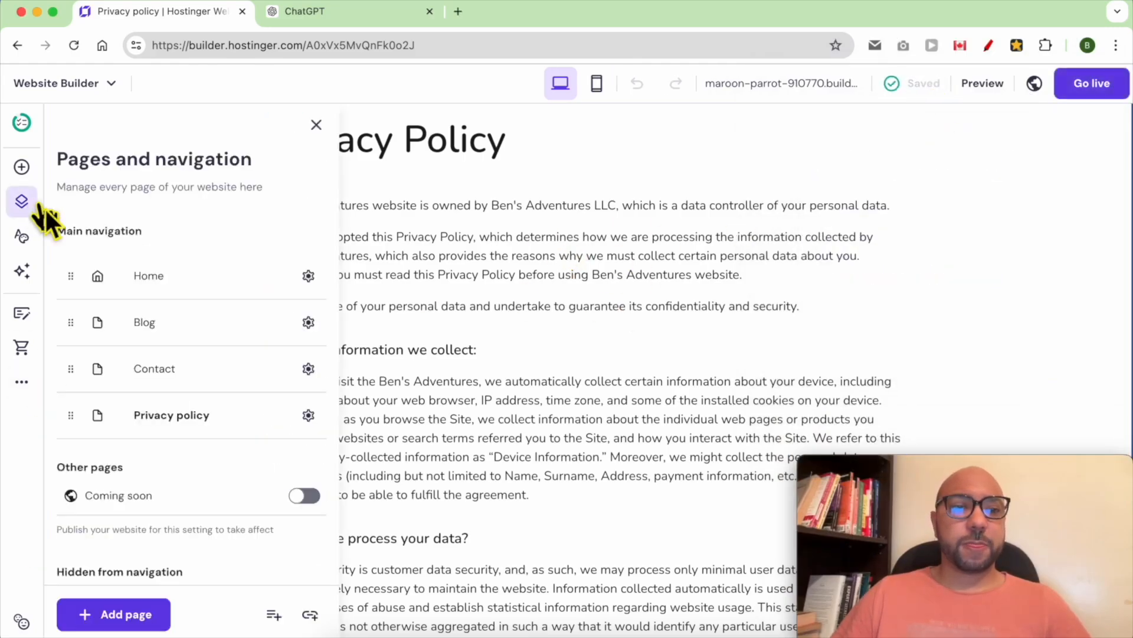
pyautogui.scroll(-3, 167, 477)
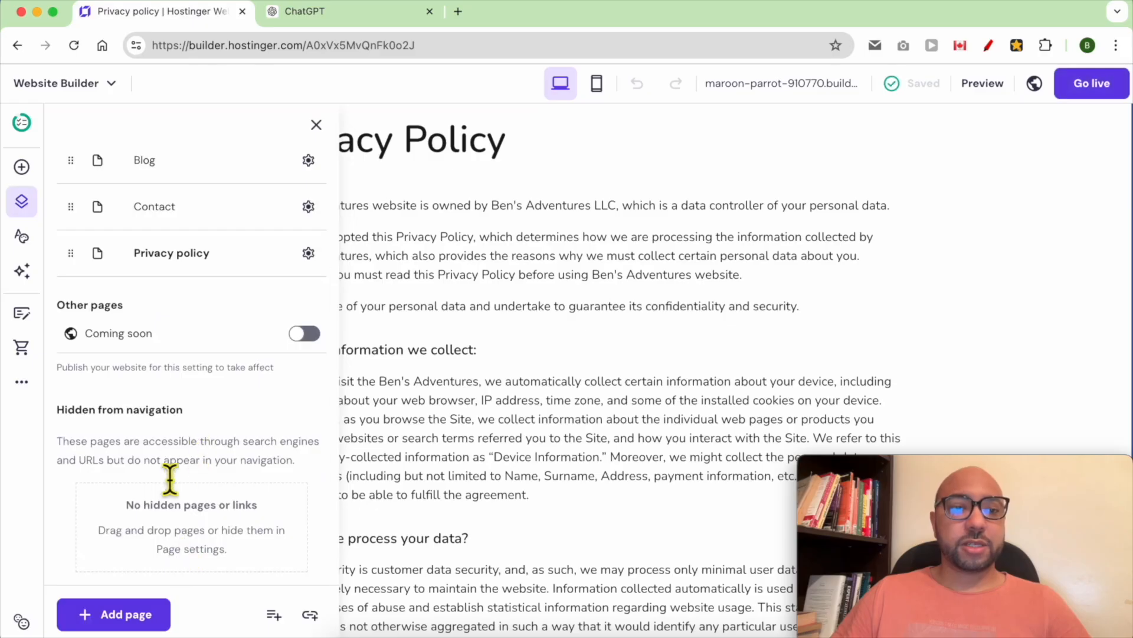
pyautogui.click(132, 617)
pyautogui.click(341, 428)
pyautogui.scroll(-2, 277, 507)
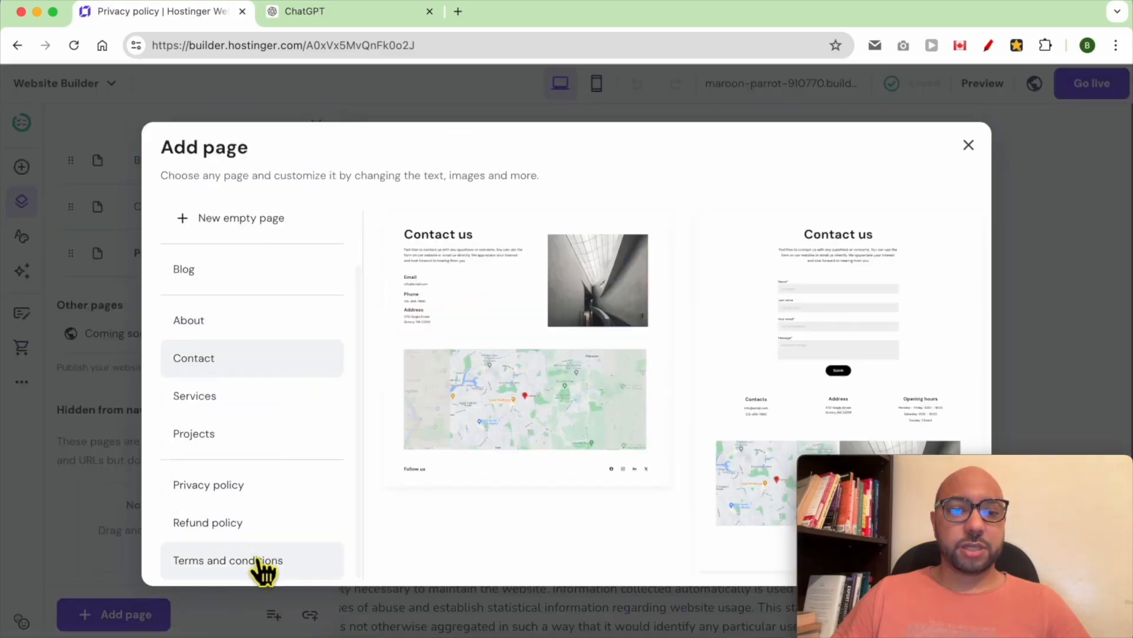
pyautogui.click(259, 561)
pyautogui.click(505, 406)
pyautogui.click(509, 237)
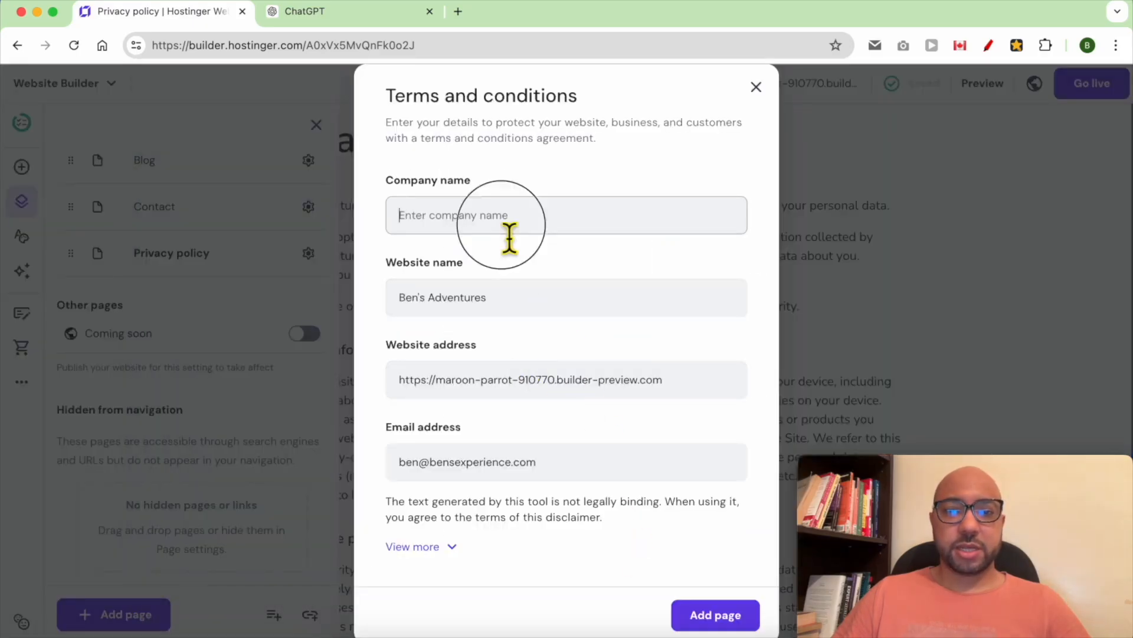
pyautogui.write("Ben's")
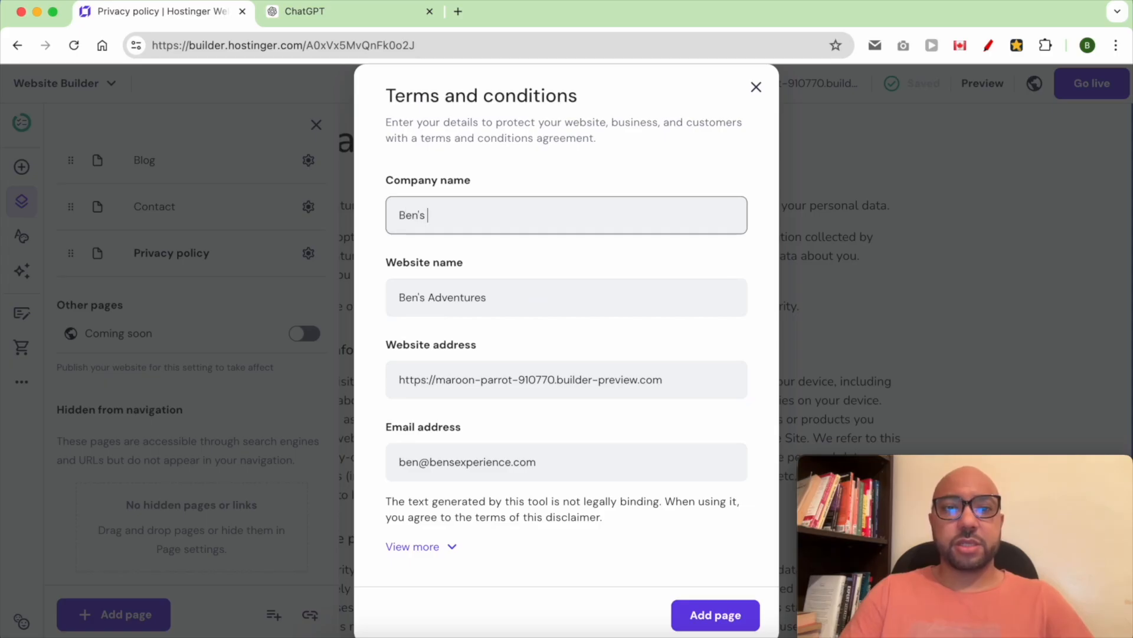
pyautogui.write(' Adventures LLC')
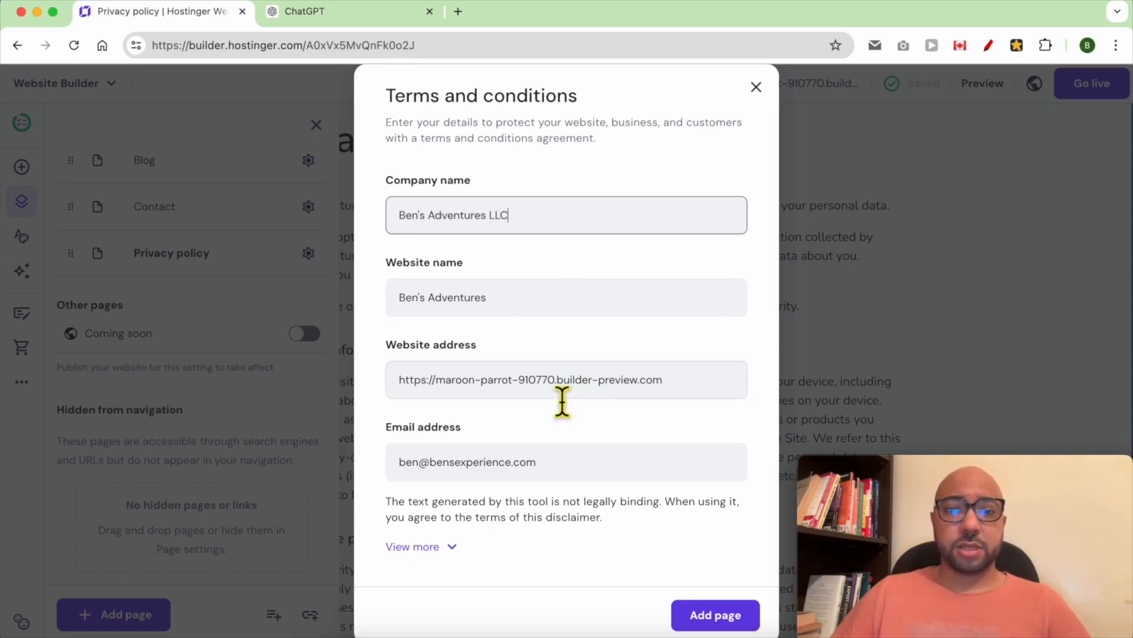
# - Set the website address to bensadventures, create the page, and publish the site live
pyautogui.doubleClick(466, 380)
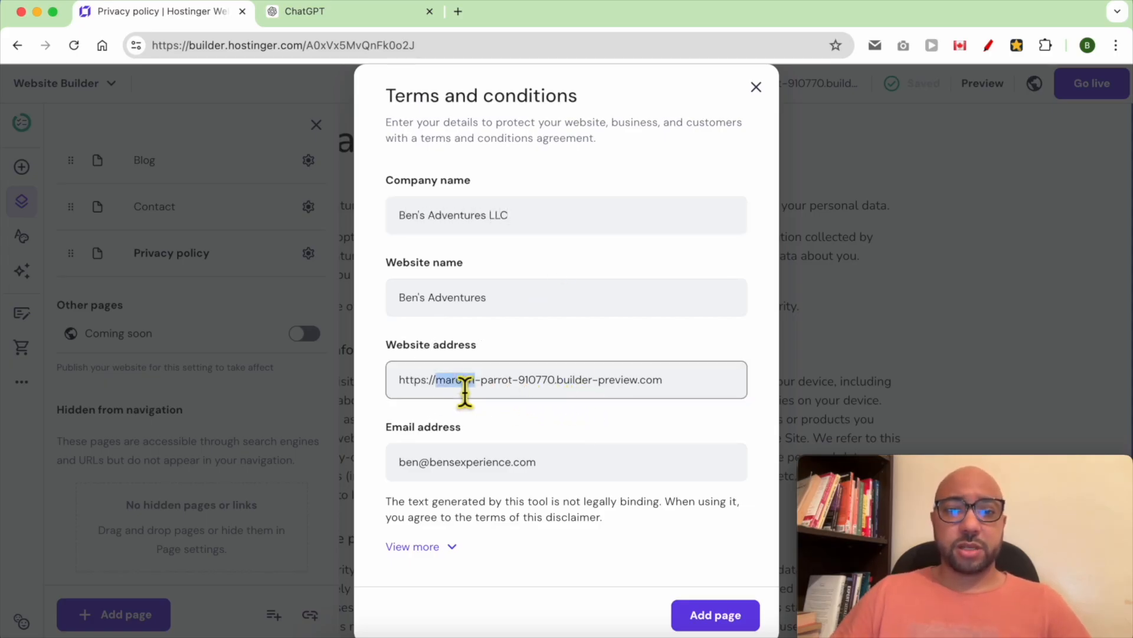
pyautogui.keyDown('shift'); pyautogui.click(636, 394); pyautogui.keyUp('shift')
pyautogui.press('BackSpace')
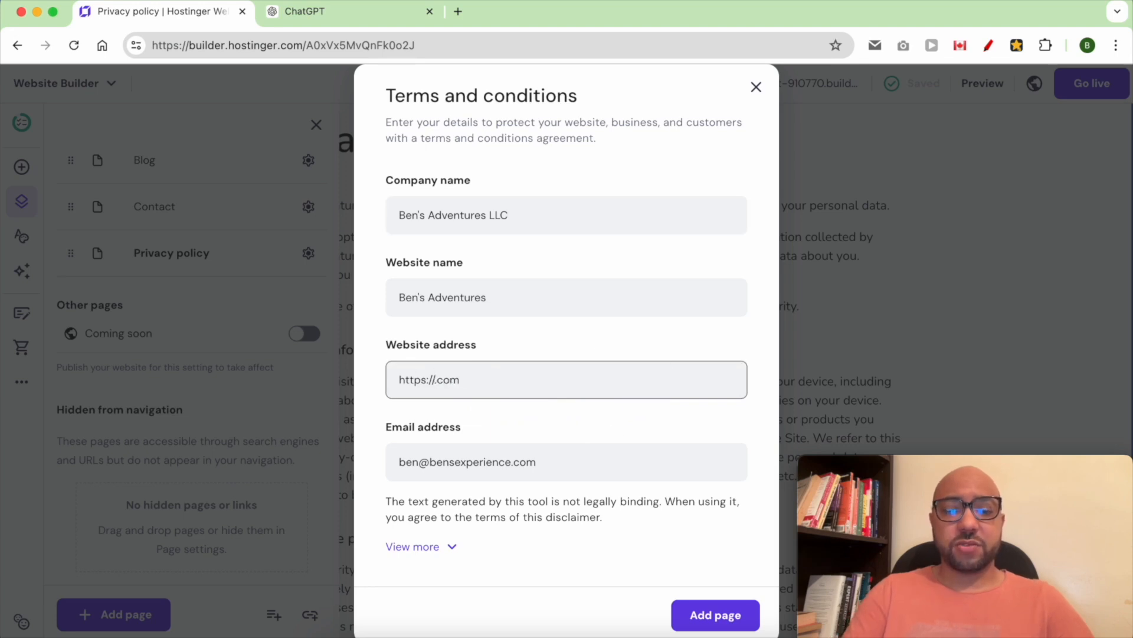
pyautogui.write('bensadventures')
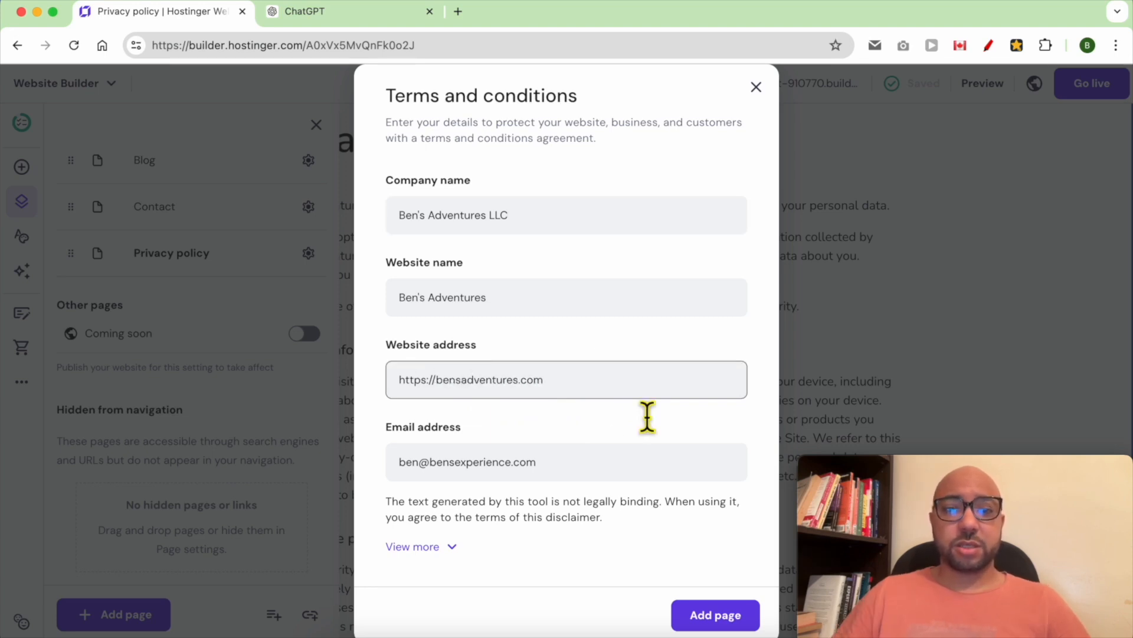
pyautogui.click(714, 615)
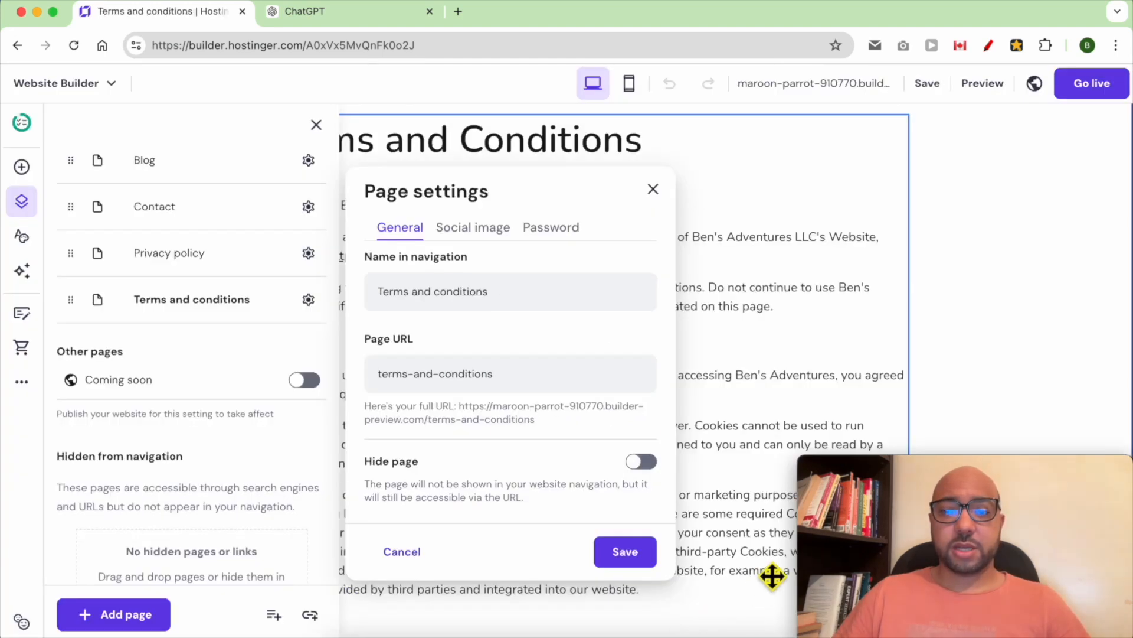
pyautogui.click(1003, 231)
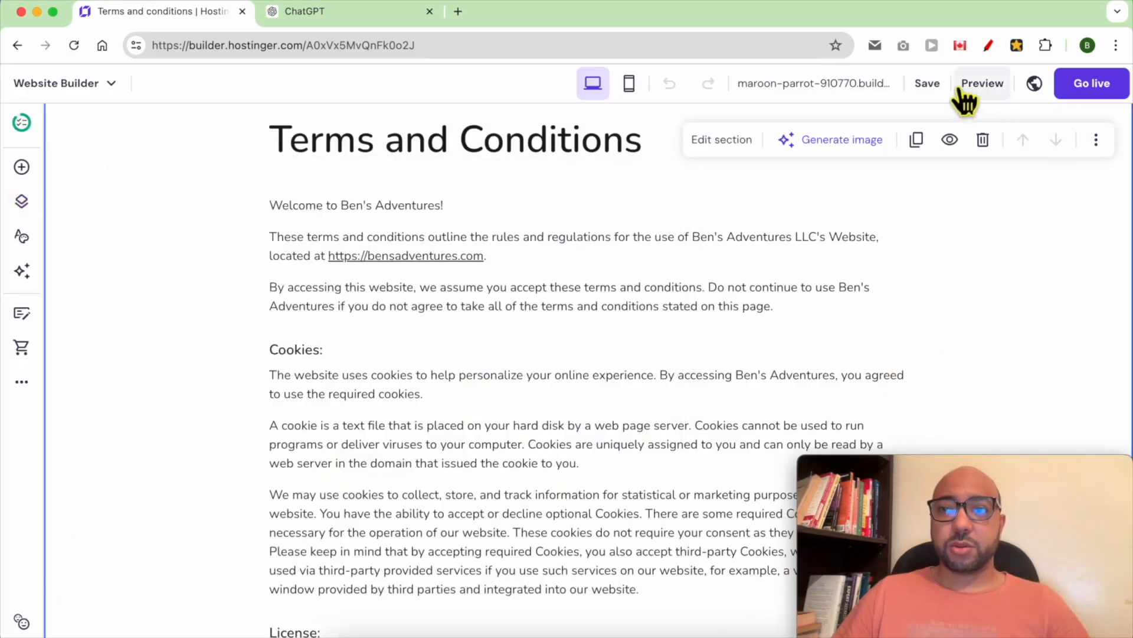
pyautogui.click(1080, 93)
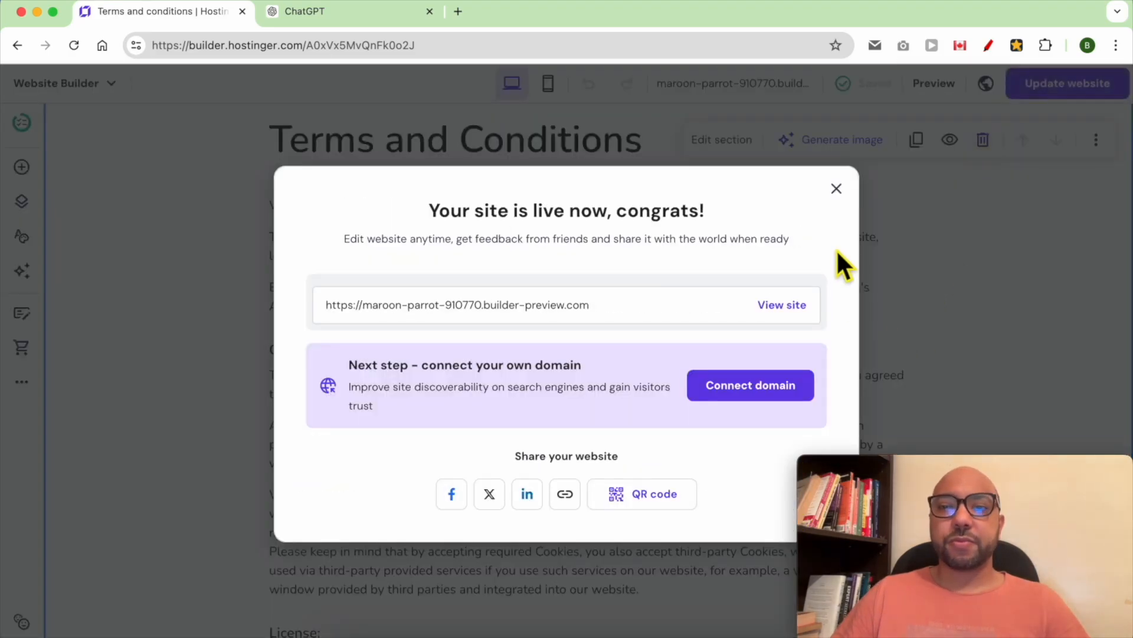
pyautogui.click(837, 189)
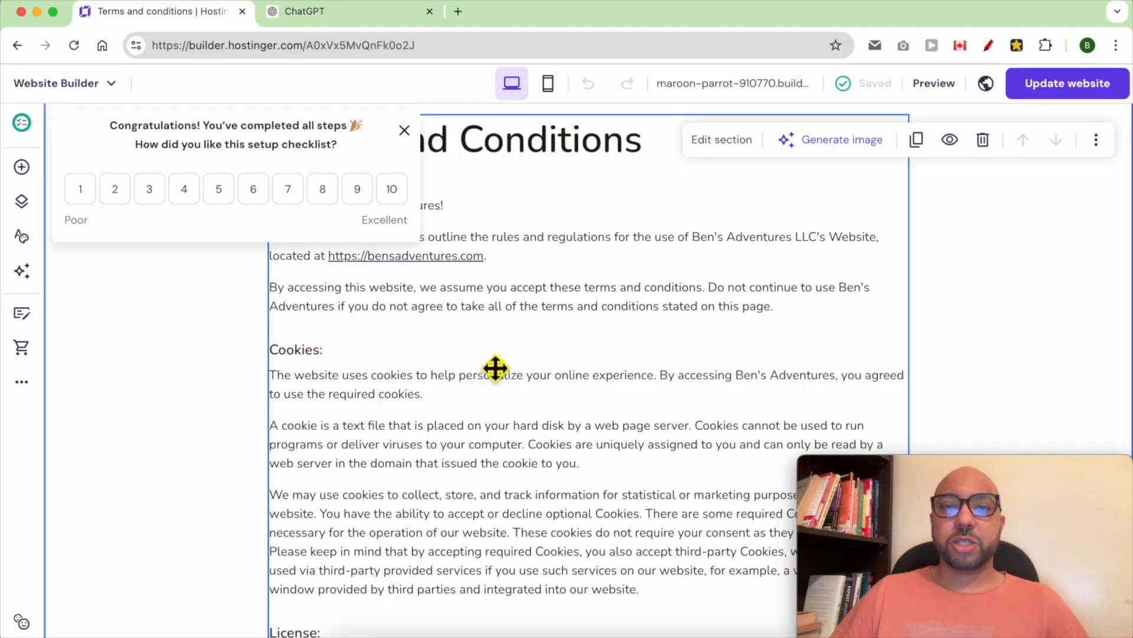
# - Link the footer's 'Terms and conditions' text to the Terms and conditions page
pyautogui.scroll(-15, 716, 410)
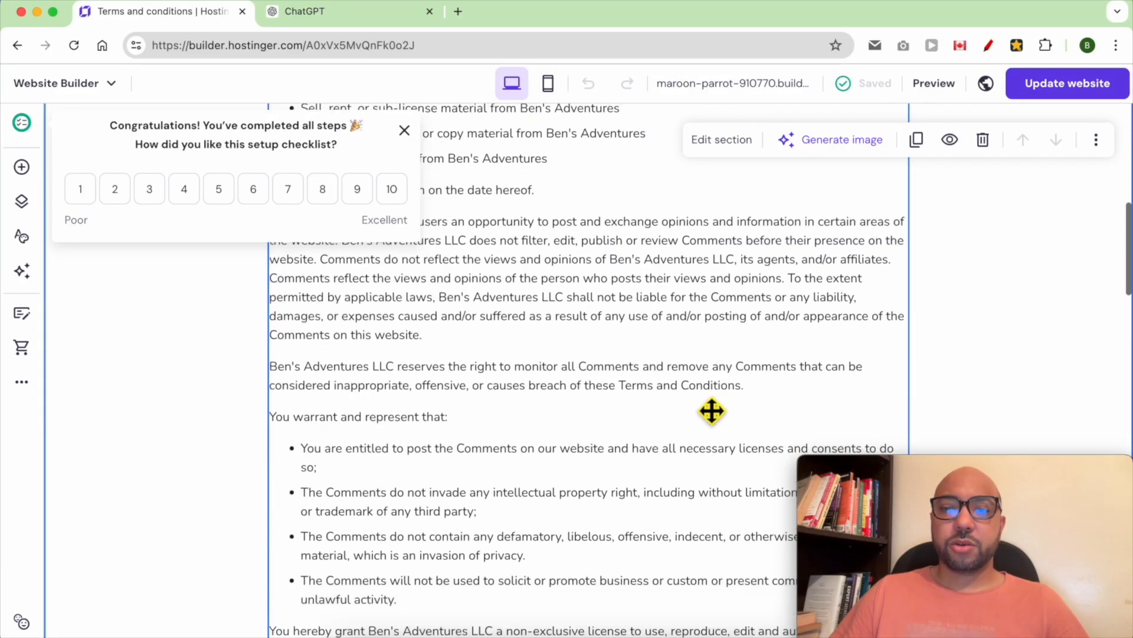
pyautogui.scroll(-2, 708, 410)
pyautogui.moveTo(949, 444); pyautogui.dragTo(940, 180)
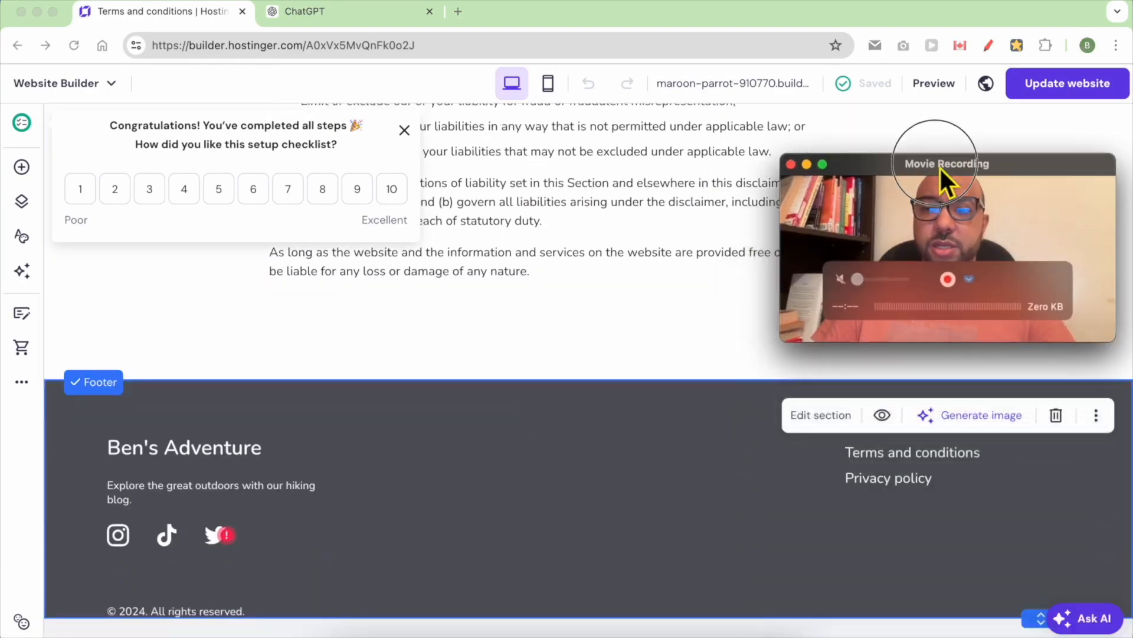
pyautogui.doubleClick(931, 459)
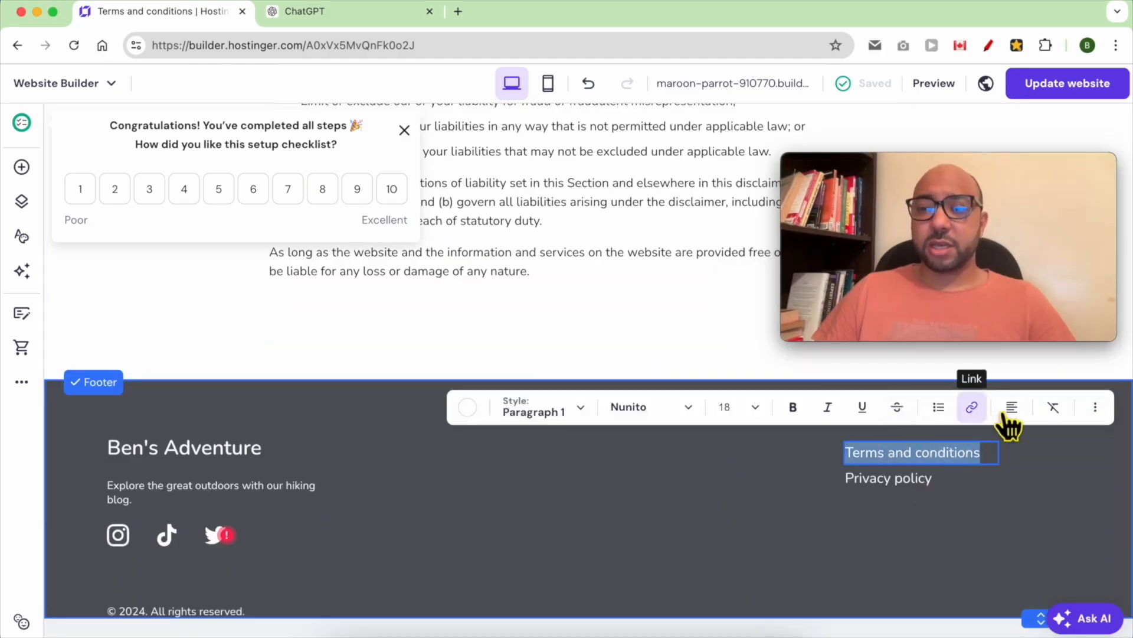
pyautogui.click(974, 412)
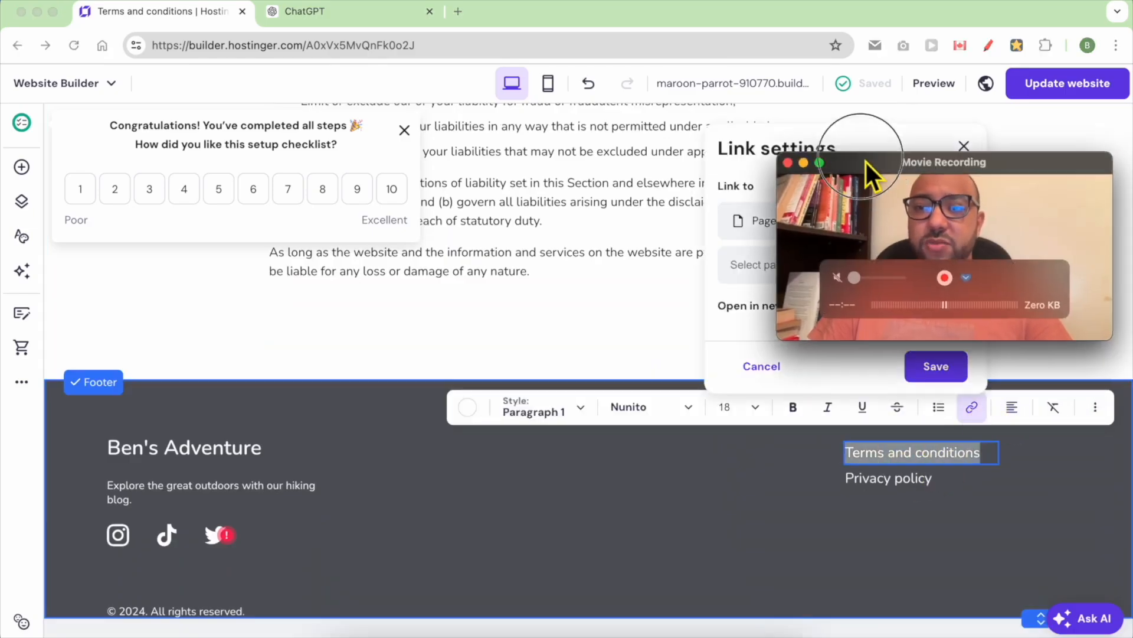
pyautogui.moveTo(877, 171); pyautogui.dragTo(334, 165)
pyautogui.click(836, 232)
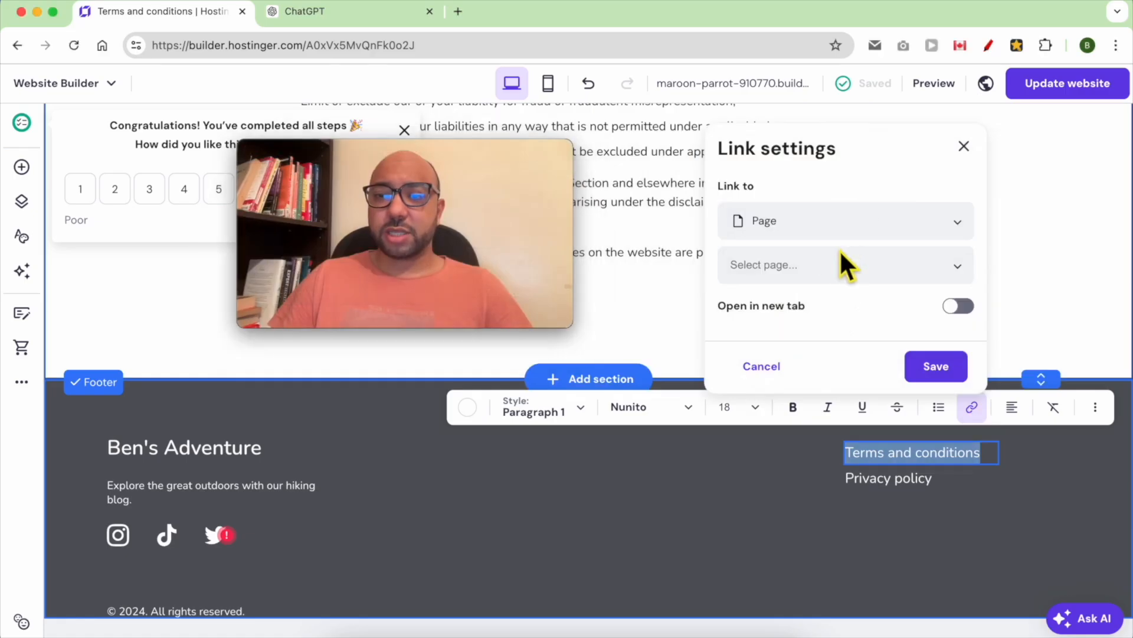
pyautogui.click(839, 273)
pyautogui.click(857, 234)
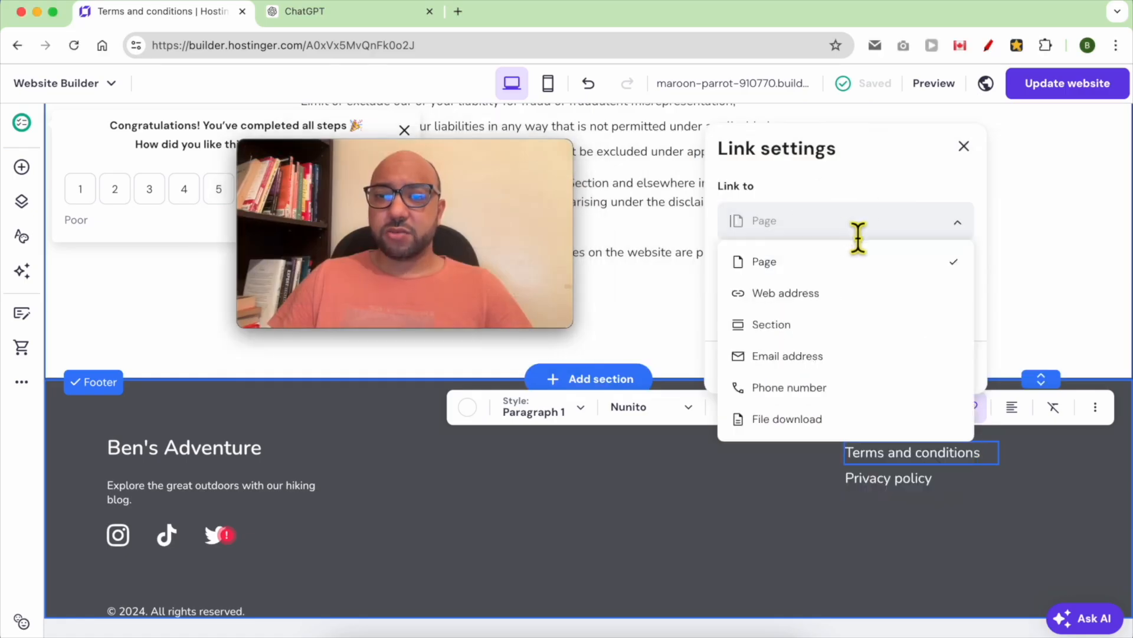
pyautogui.click(817, 260)
pyautogui.click(816, 258)
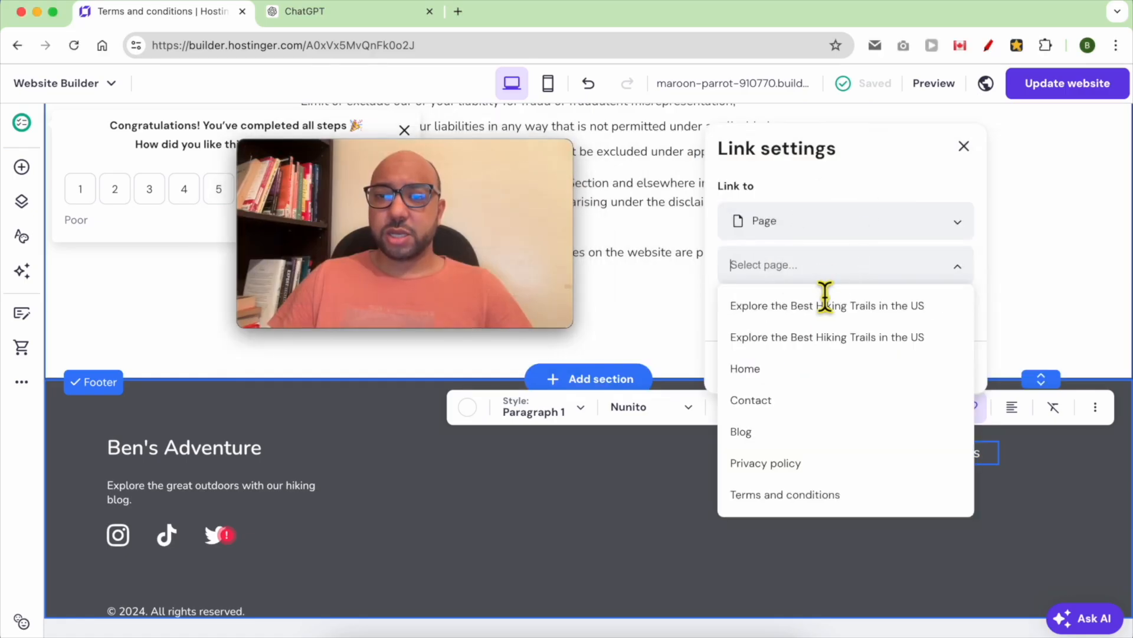
pyautogui.click(805, 498)
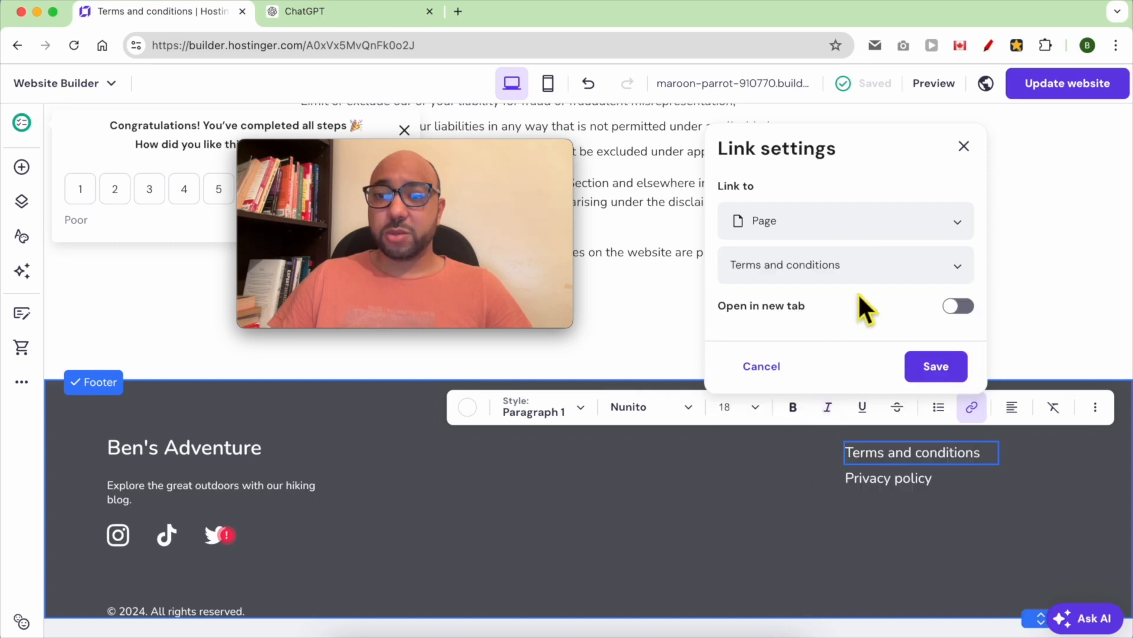
pyautogui.click(936, 368)
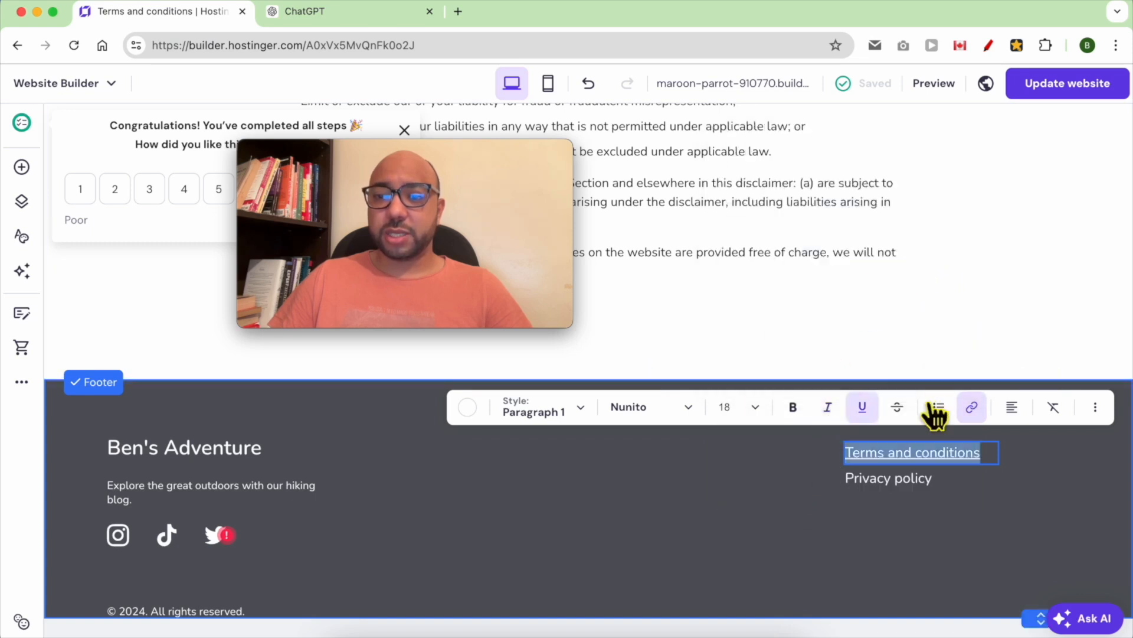
# - Link the footer's 'Privacy policy' text to the Privacy policy page and update the website
pyautogui.tripleClick(922, 480)
pyautogui.click(972, 434)
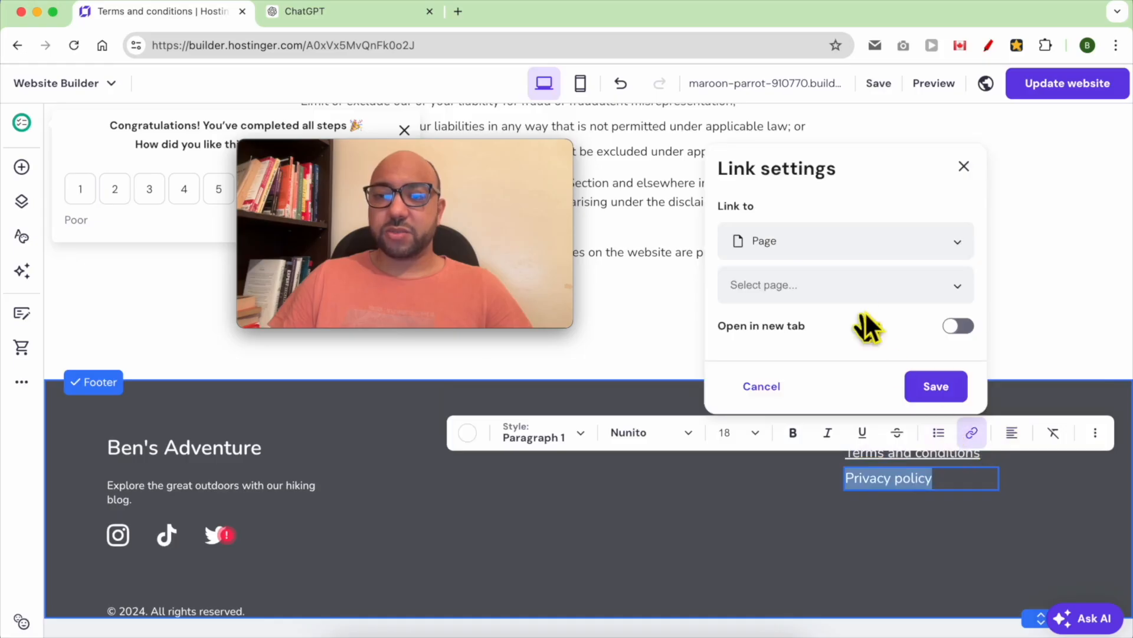
pyautogui.click(850, 285)
pyautogui.click(821, 481)
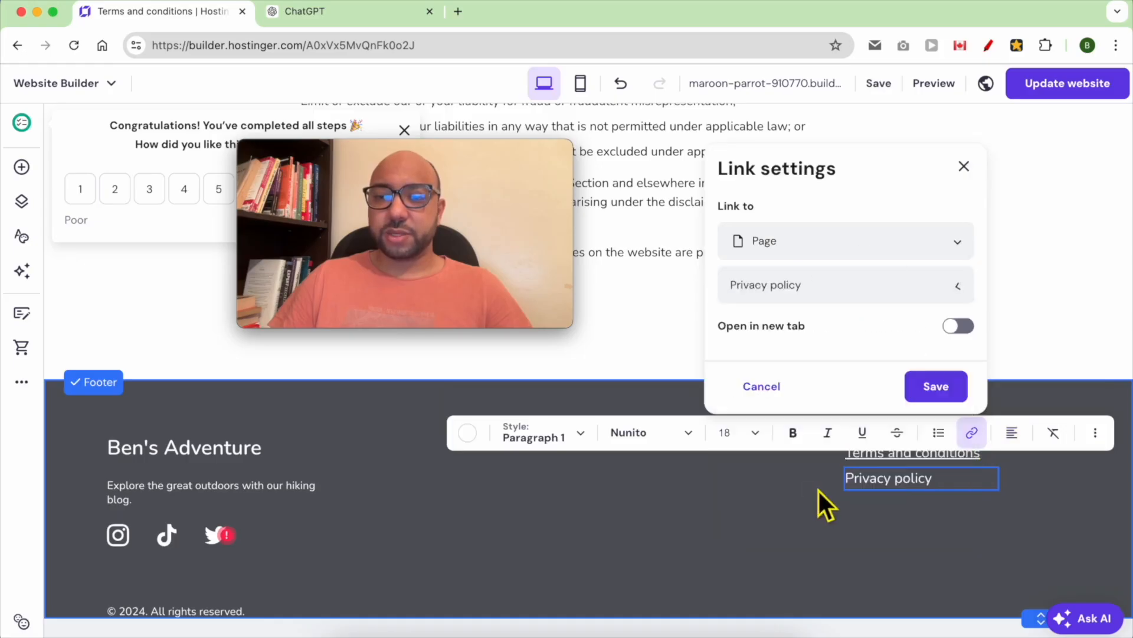
pyautogui.click(963, 391)
pyautogui.click(1044, 88)
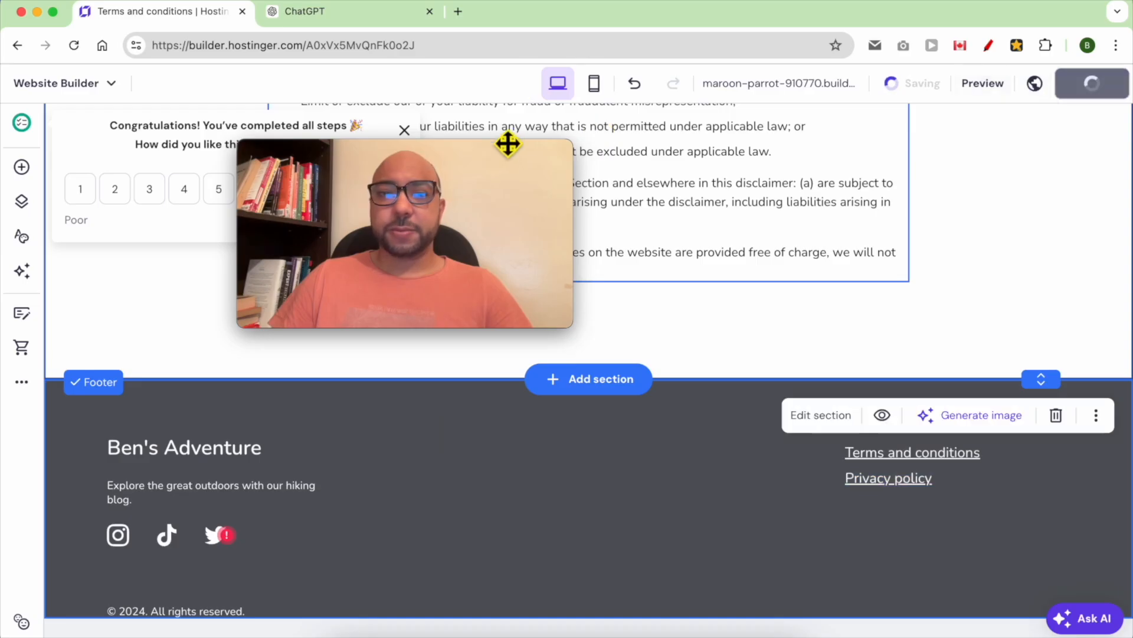
pyautogui.moveTo(493, 151); pyautogui.dragTo(268, 460)
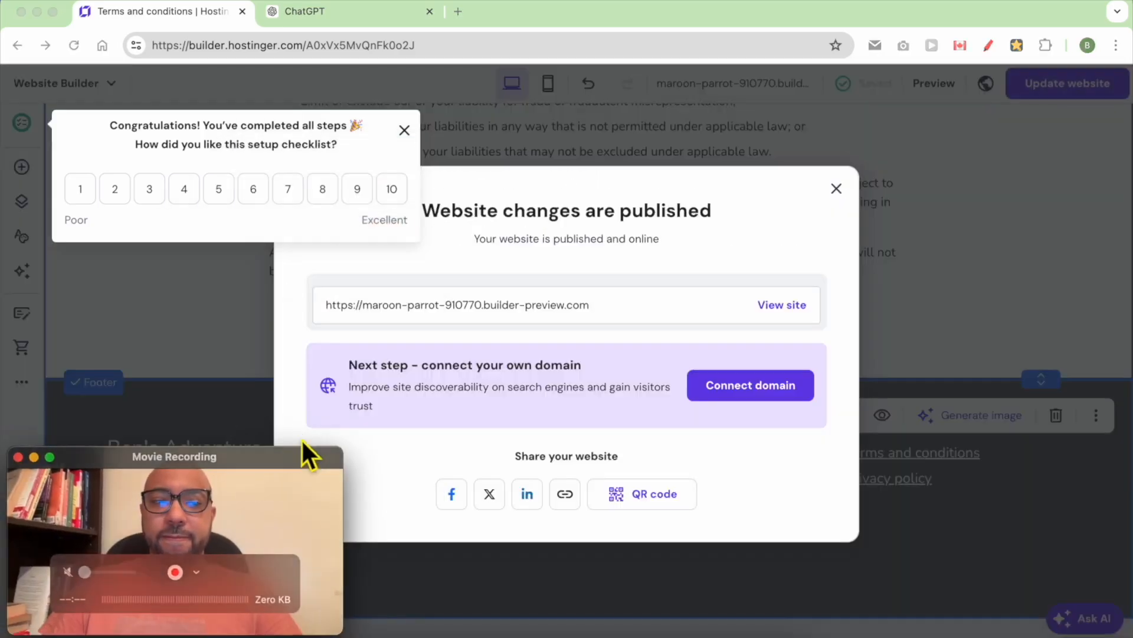
# - Open the live site, test the footer Privacy policy link, and return to the editor
pyautogui.click(778, 306)
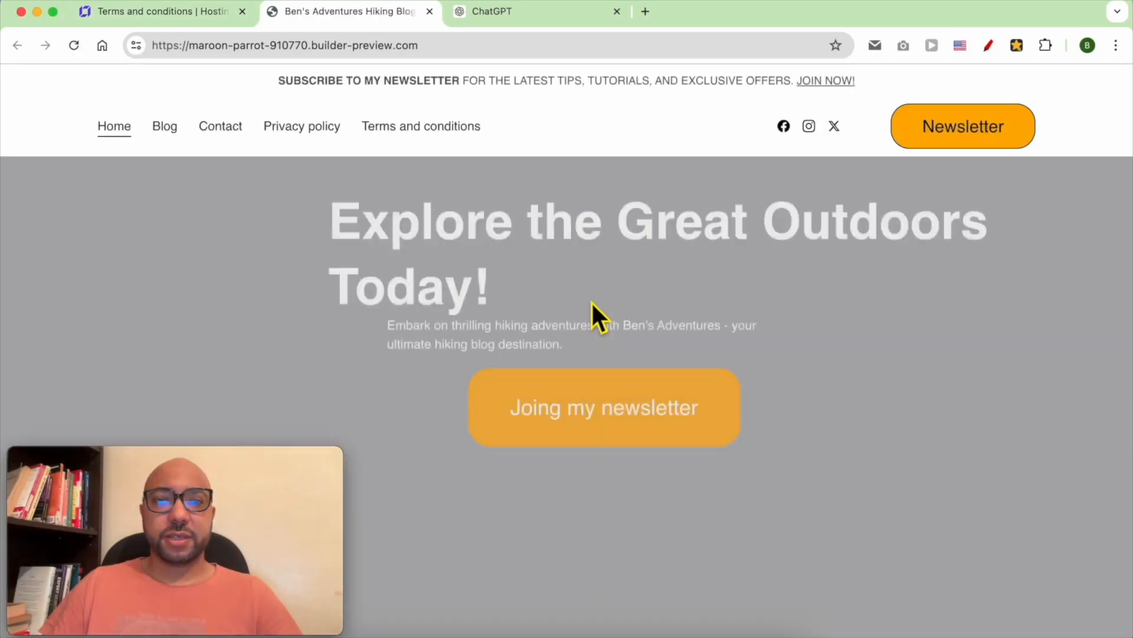
pyautogui.scroll(-10, 846, 362)
pyautogui.scroll(-10, 845, 359)
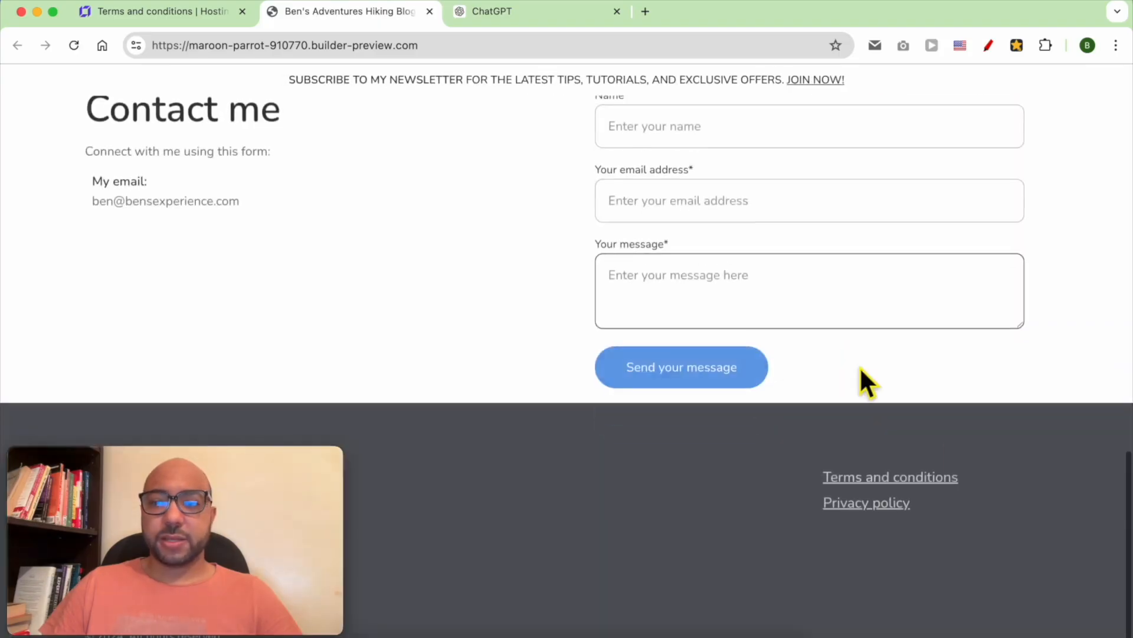
pyautogui.click(871, 509)
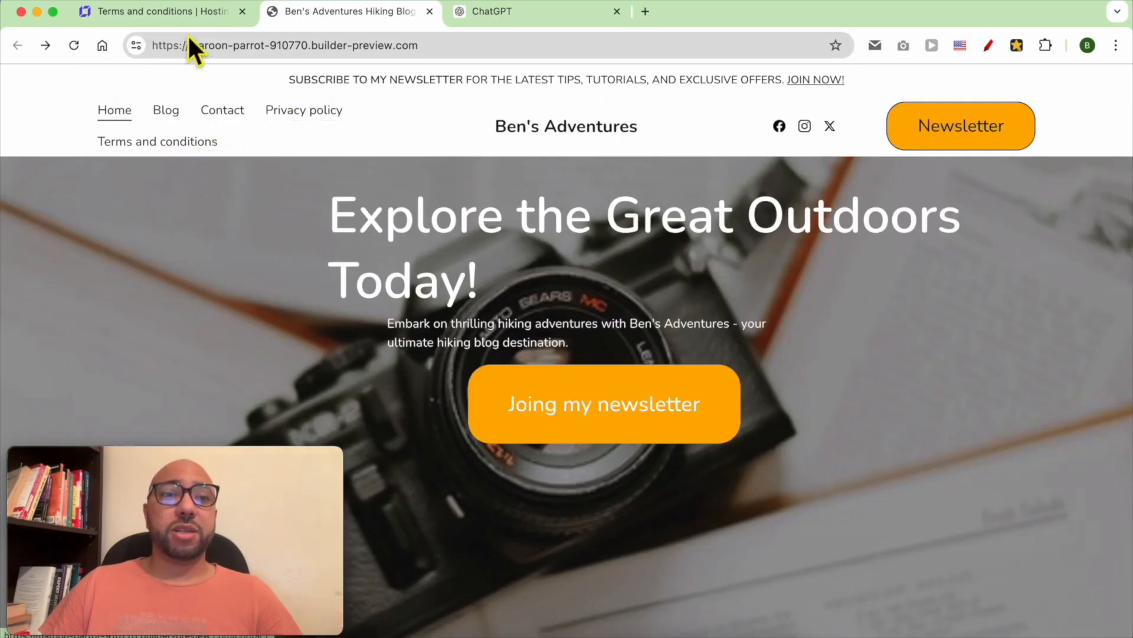
pyautogui.click(194, 16)
pyautogui.moveTo(166, 460); pyautogui.dragTo(951, 469)
pyautogui.click(499, 284)
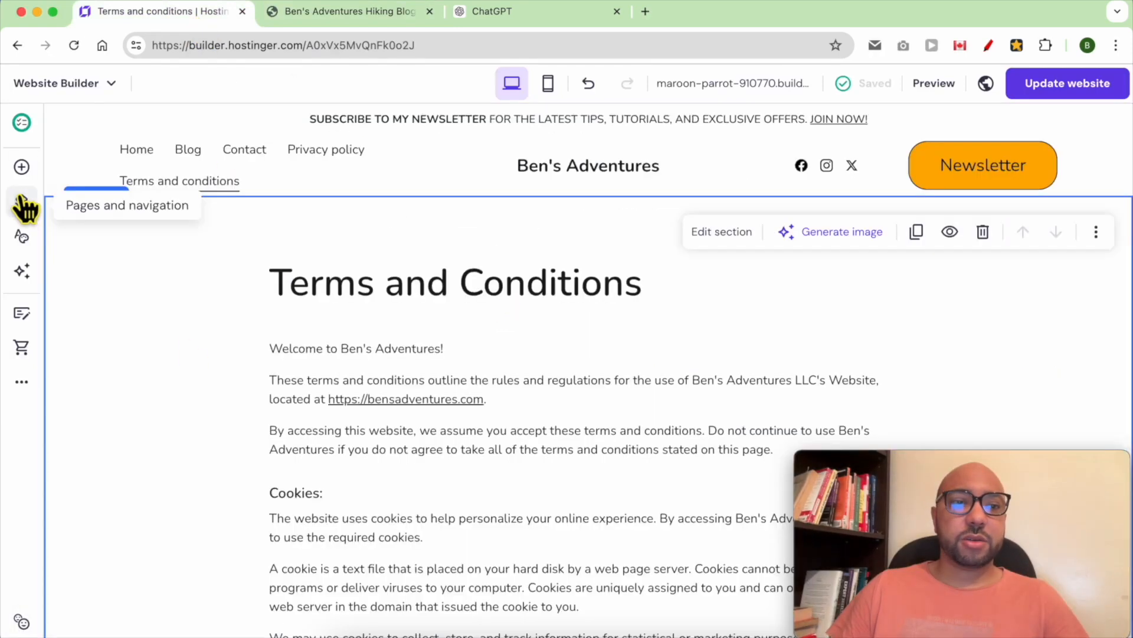
# - Move Terms and conditions and Privacy policy into Hidden from navigation and update the website
pyautogui.click(23, 205)
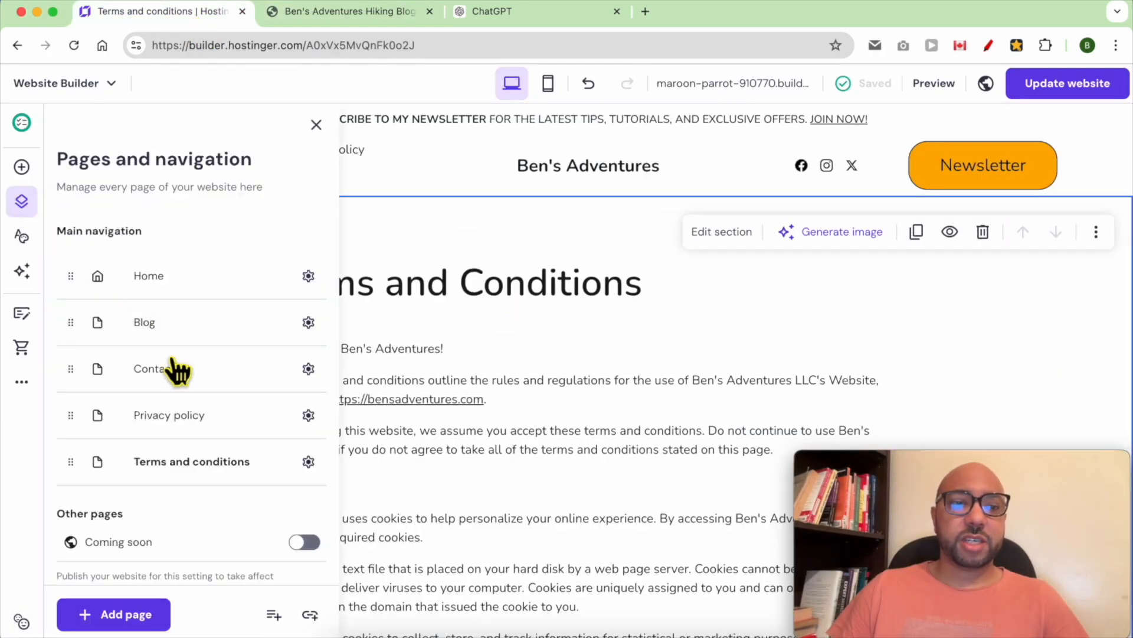
pyautogui.scroll(-5, 235, 430)
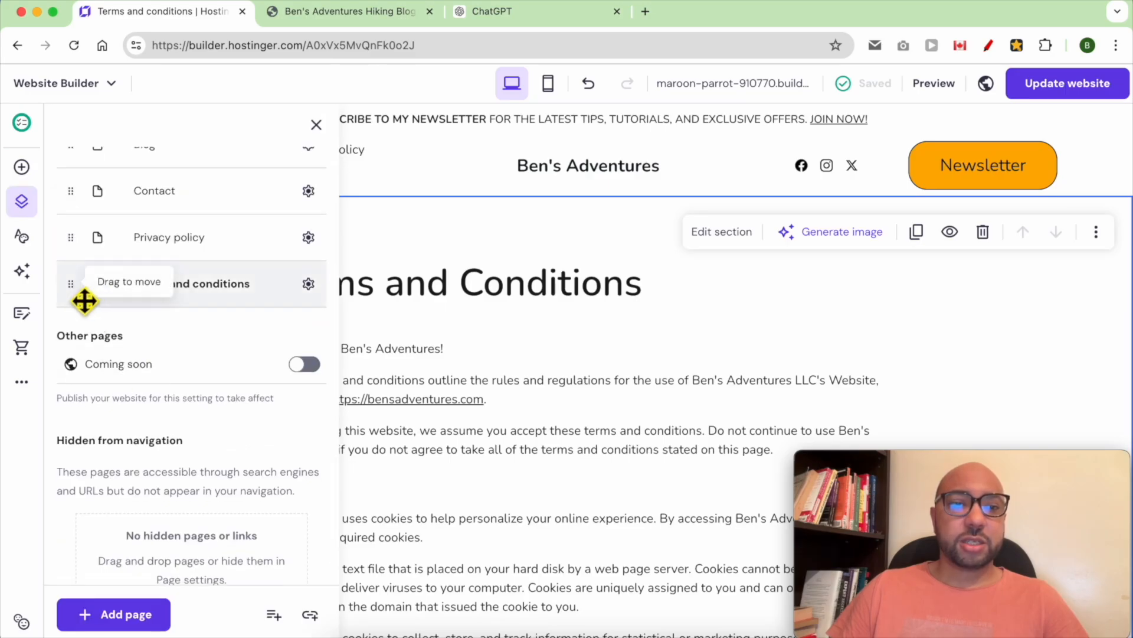
pyautogui.moveTo(84, 301); pyautogui.dragTo(80, 548)
pyautogui.moveTo(83, 304); pyautogui.dragTo(80, 542)
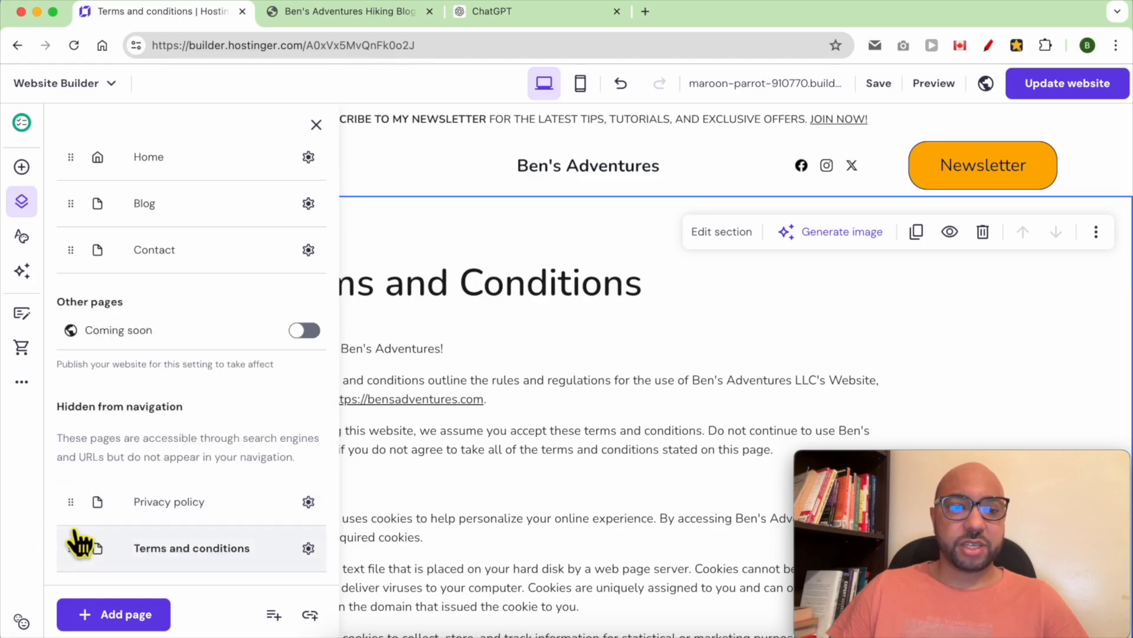
pyautogui.click(404, 172)
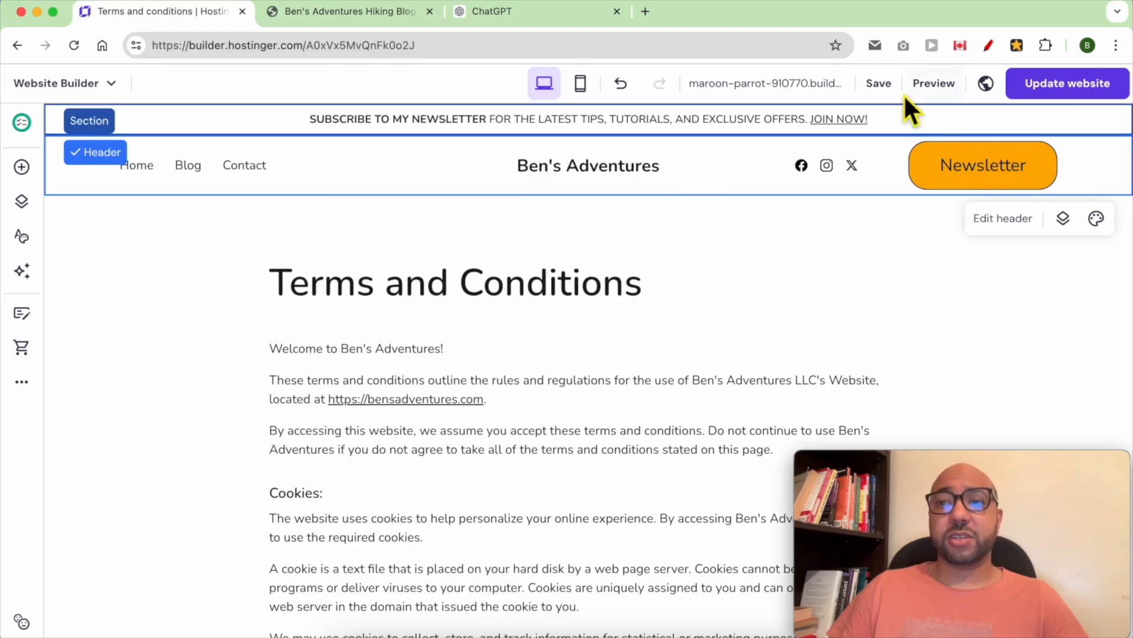
pyautogui.click(1054, 86)
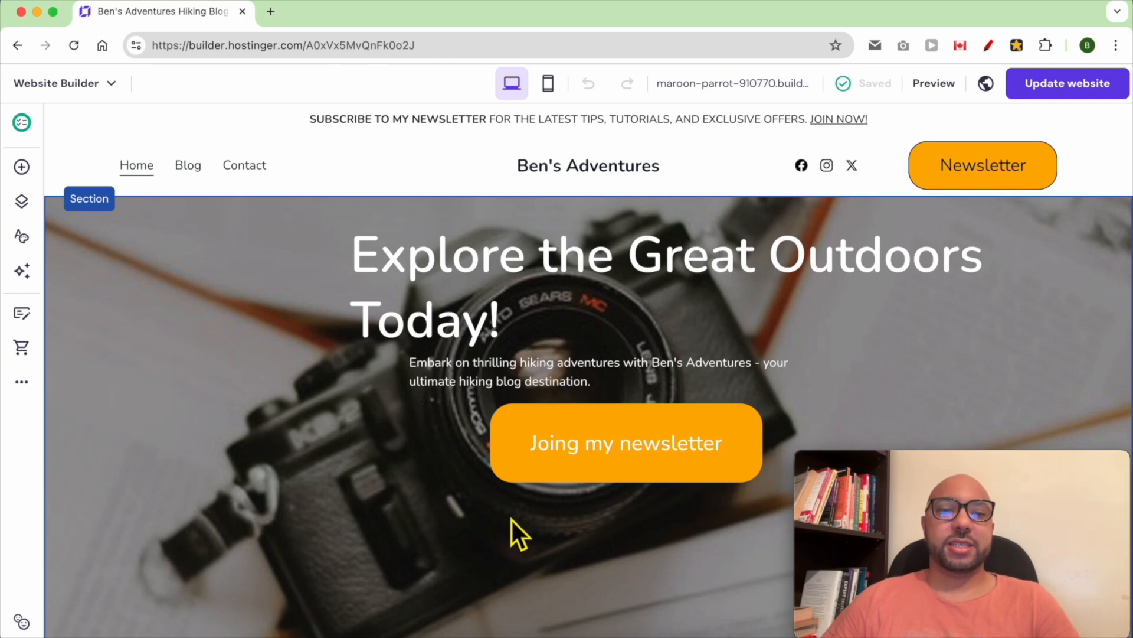
# - Open the website's General settings and expand the Favicon section
pyautogui.click(21, 384)
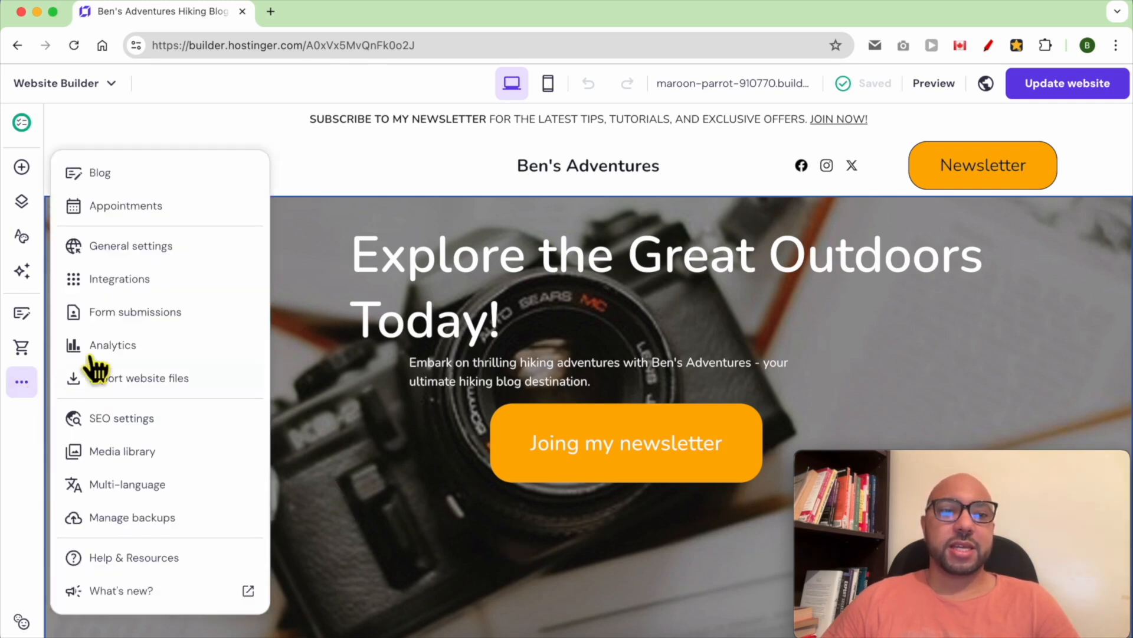
pyautogui.click(204, 260)
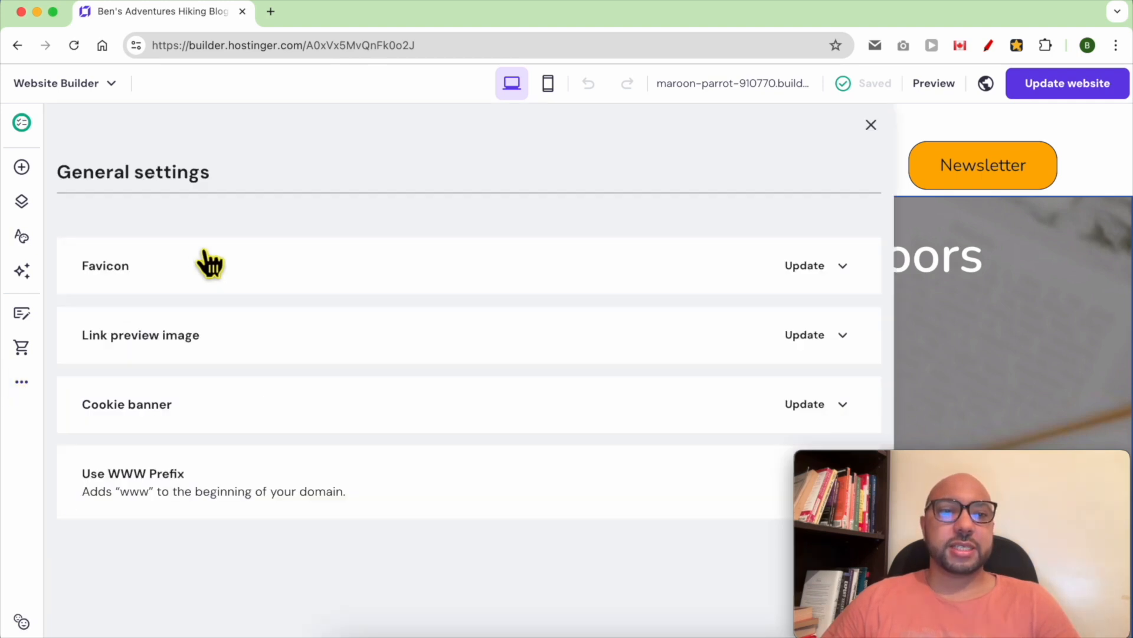
pyautogui.click(800, 267)
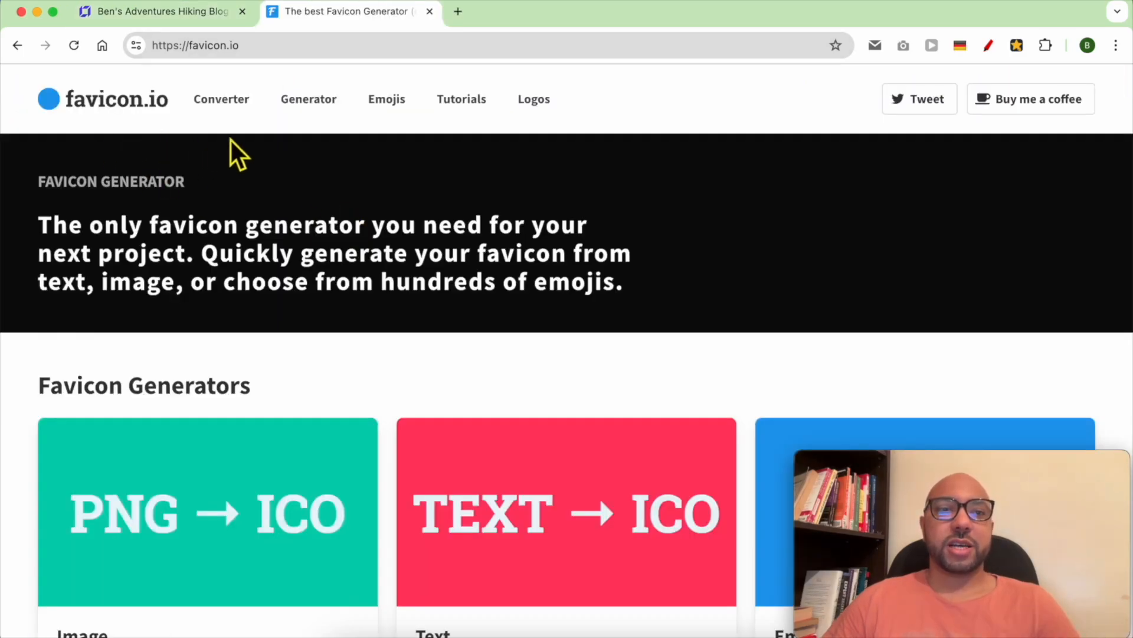
# - In favicon.io's text generator, change the favicon letter to B
pyautogui.click(315, 99)
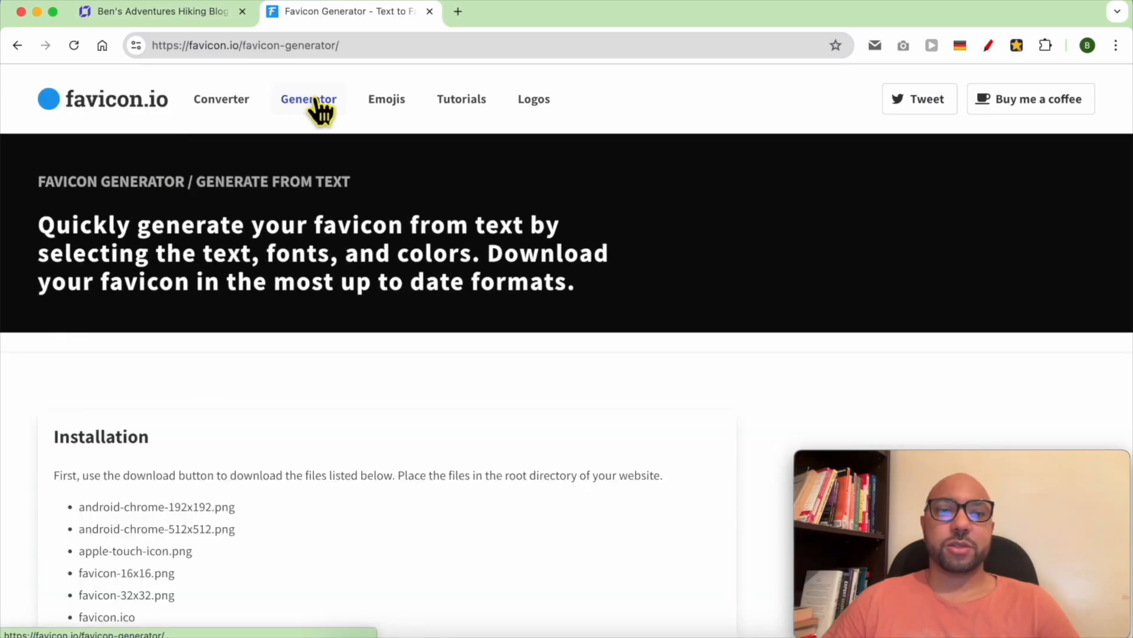
pyautogui.scroll(-2, 235, 434)
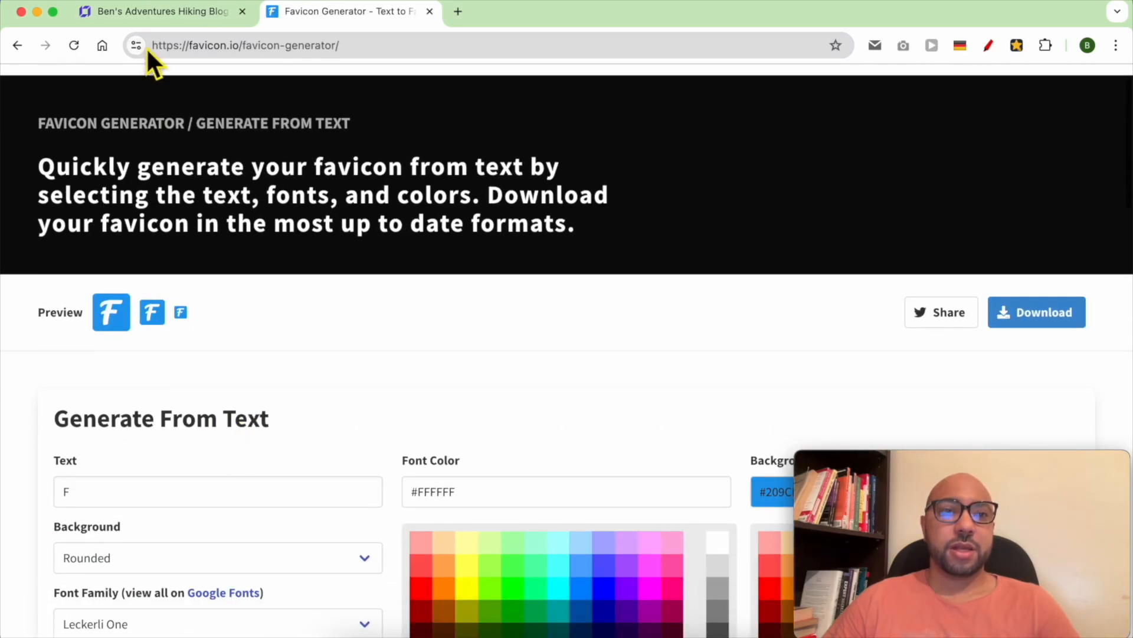
pyautogui.click(163, 12)
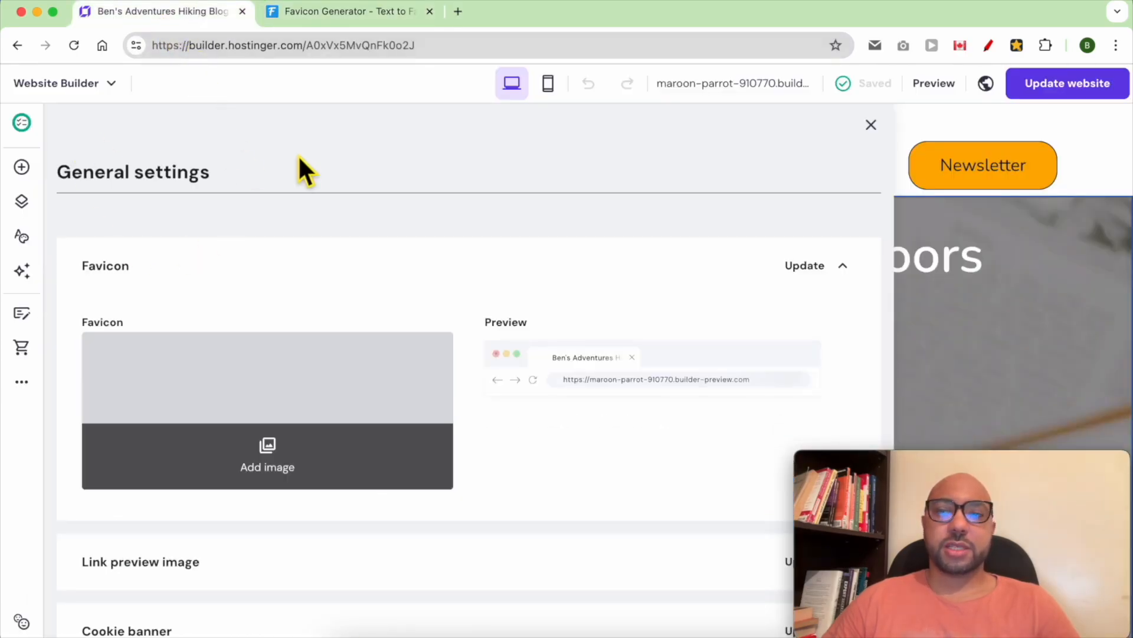
pyautogui.click(318, 13)
pyautogui.click(130, 496)
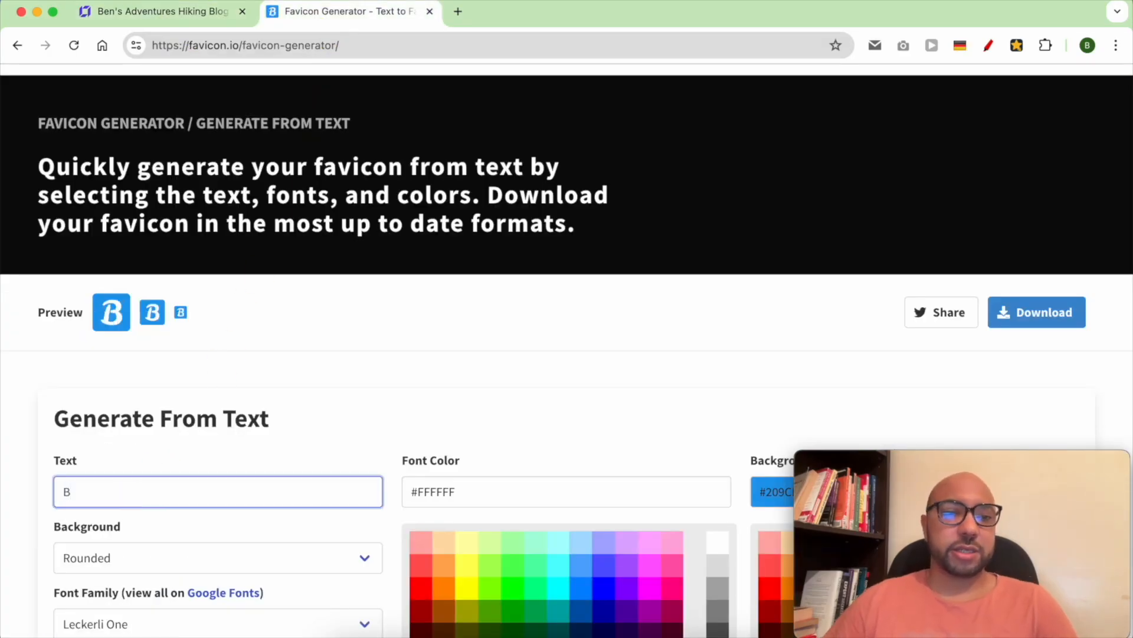
pyautogui.click(289, 379)
# - Make the B white on a black background, then download and open the favicon package
pyautogui.scroll(-5, 331, 372)
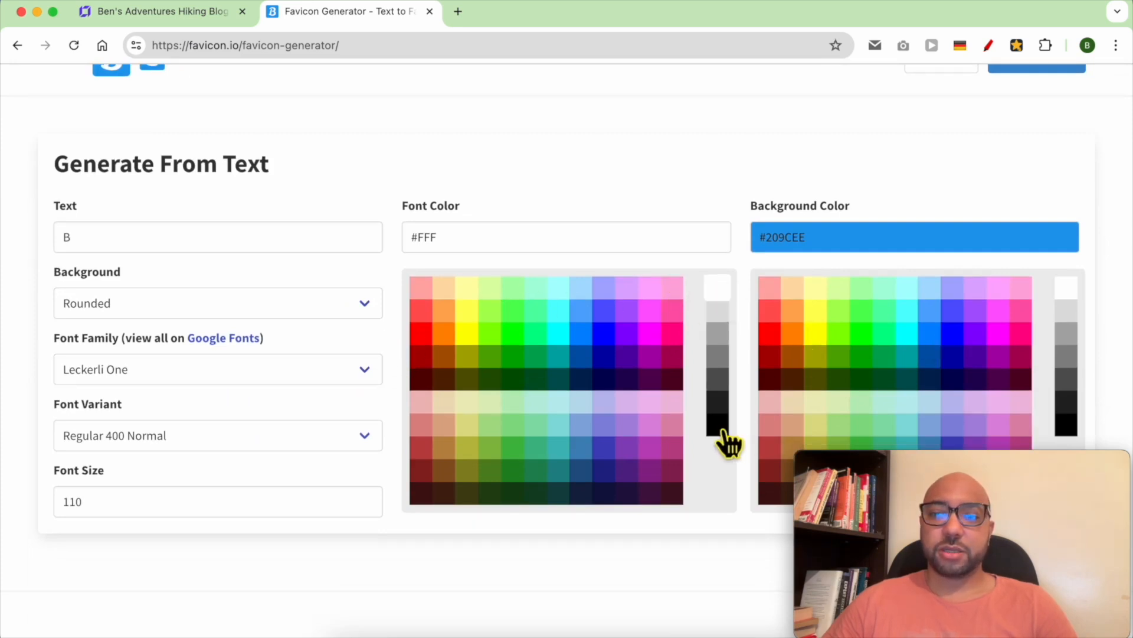
pyautogui.click(723, 432)
pyautogui.click(1068, 291)
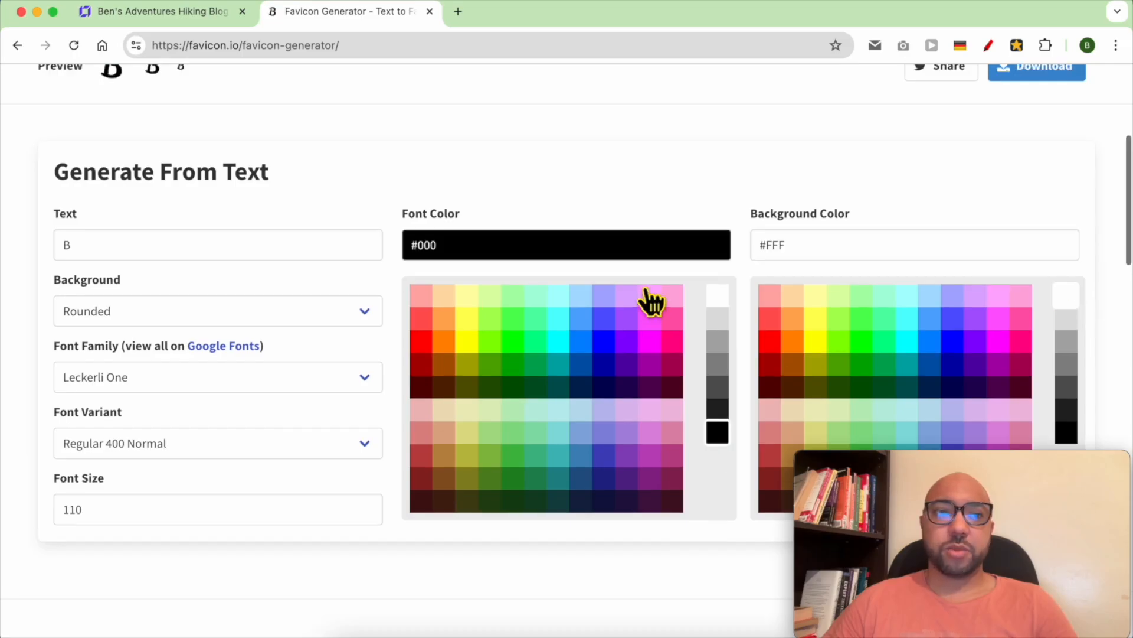
pyautogui.scroll(4, 626, 313)
pyautogui.scroll(-7, 639, 342)
pyautogui.click(719, 118)
pyautogui.click(1068, 253)
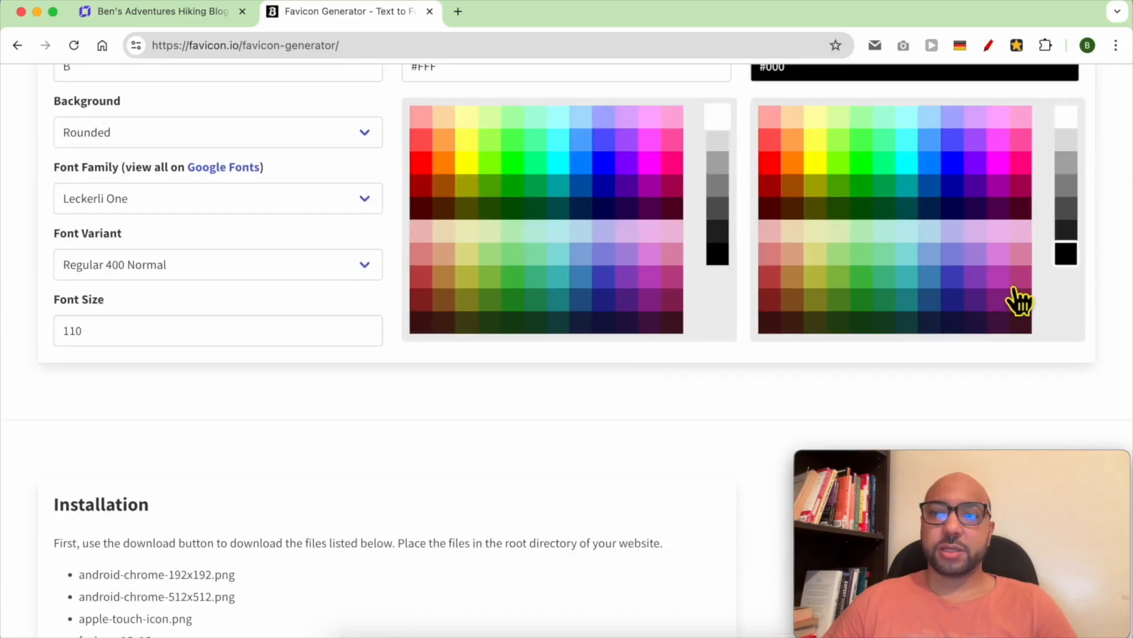
pyautogui.scroll(7, 1017, 301)
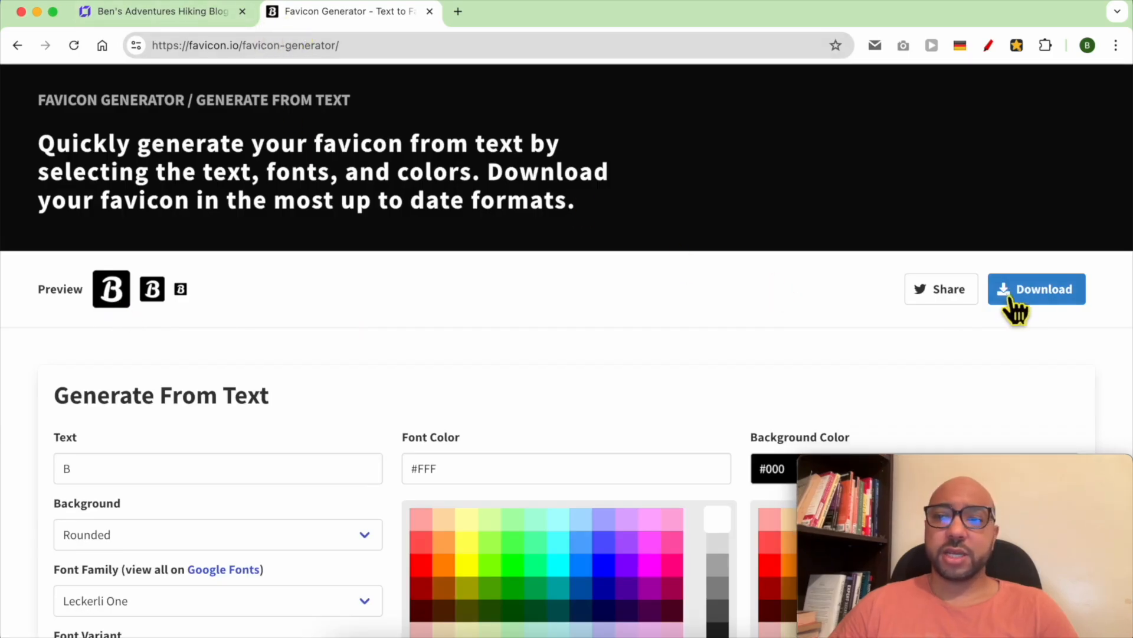
pyautogui.click(1049, 290)
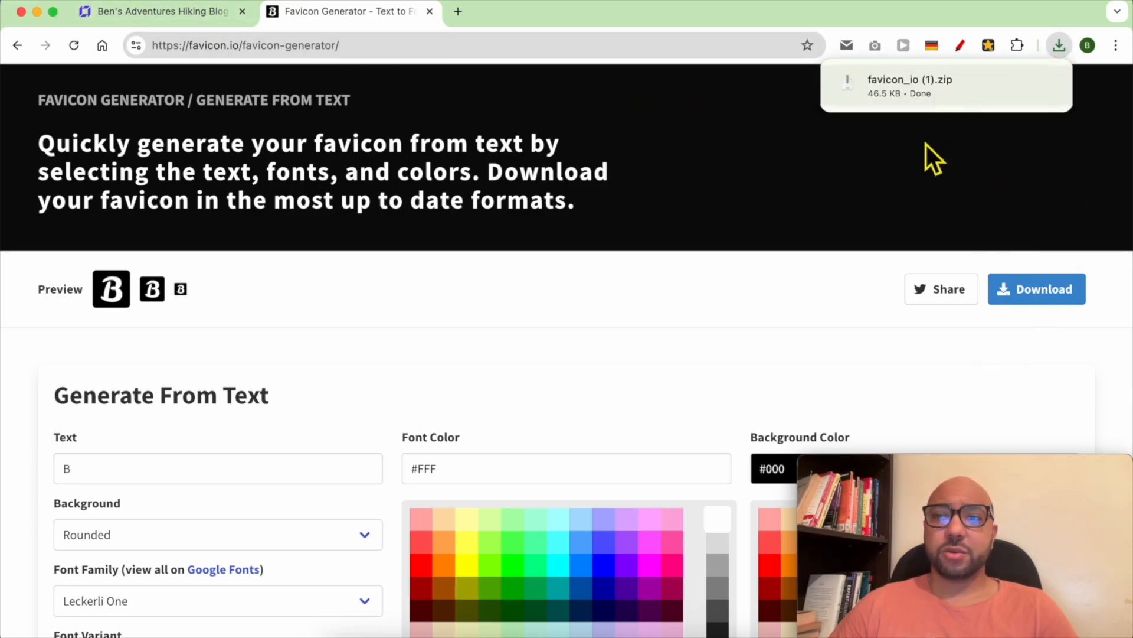
pyautogui.click(937, 101)
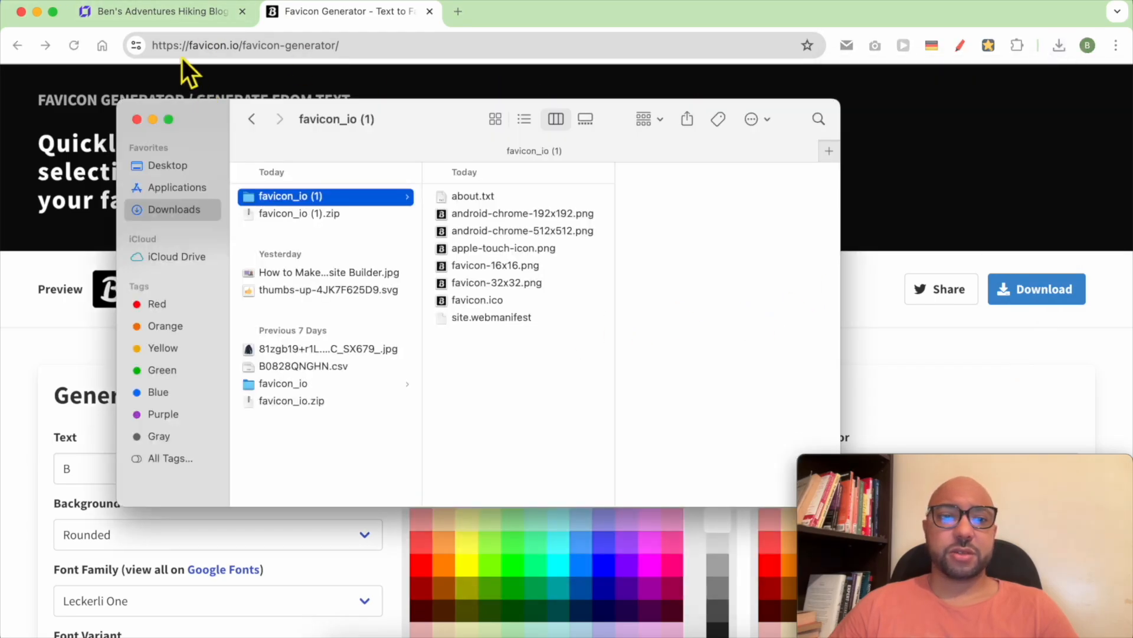
# - Upload android-chrome-512x512.png from favicon_io (1) and save it as the site favicon
pyautogui.click(171, 18)
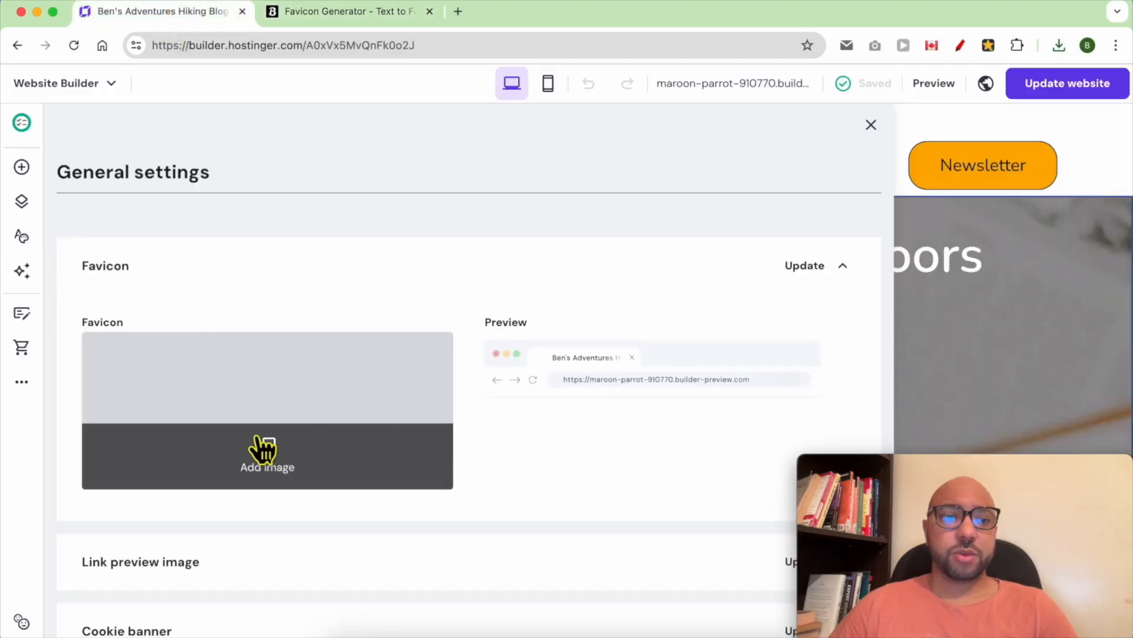
pyautogui.click(295, 455)
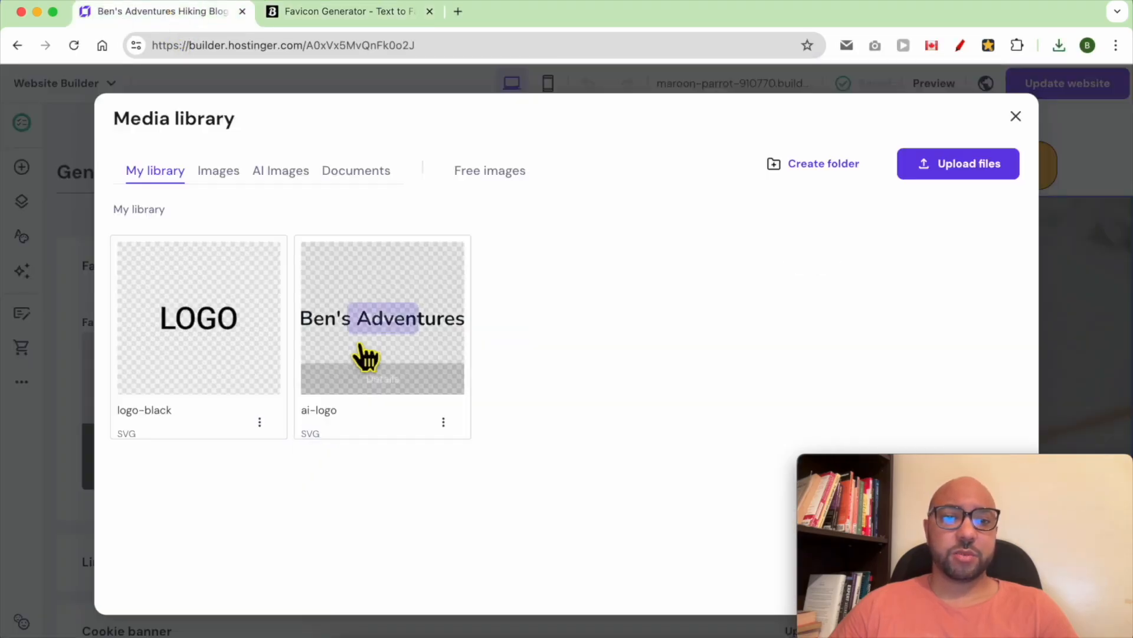
pyautogui.click(961, 168)
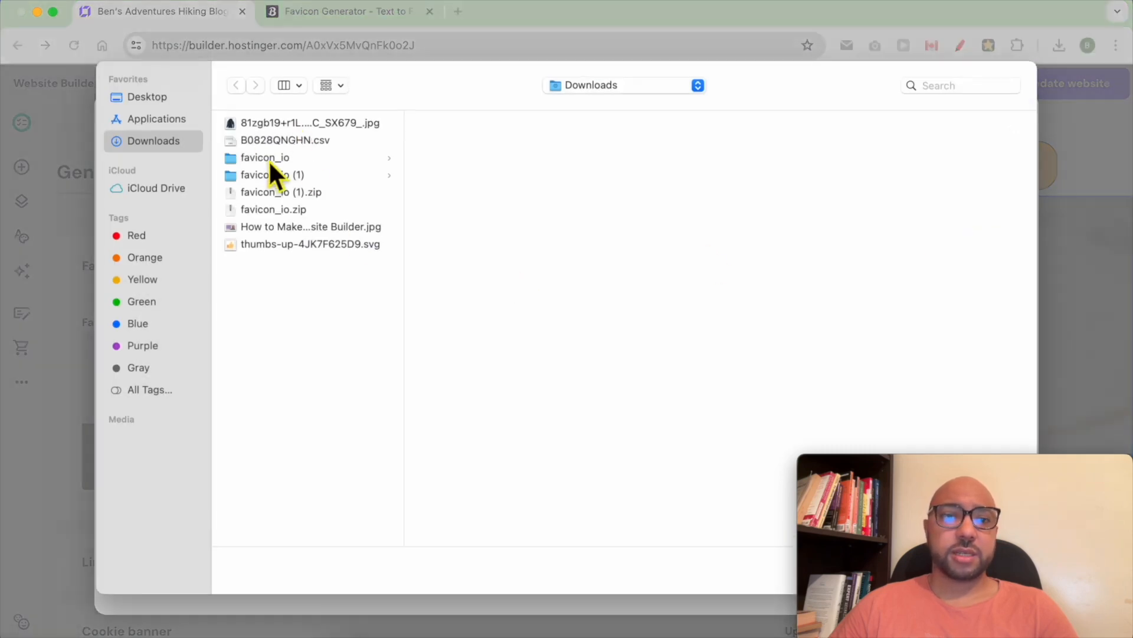
pyautogui.click(277, 174)
pyautogui.click(499, 158)
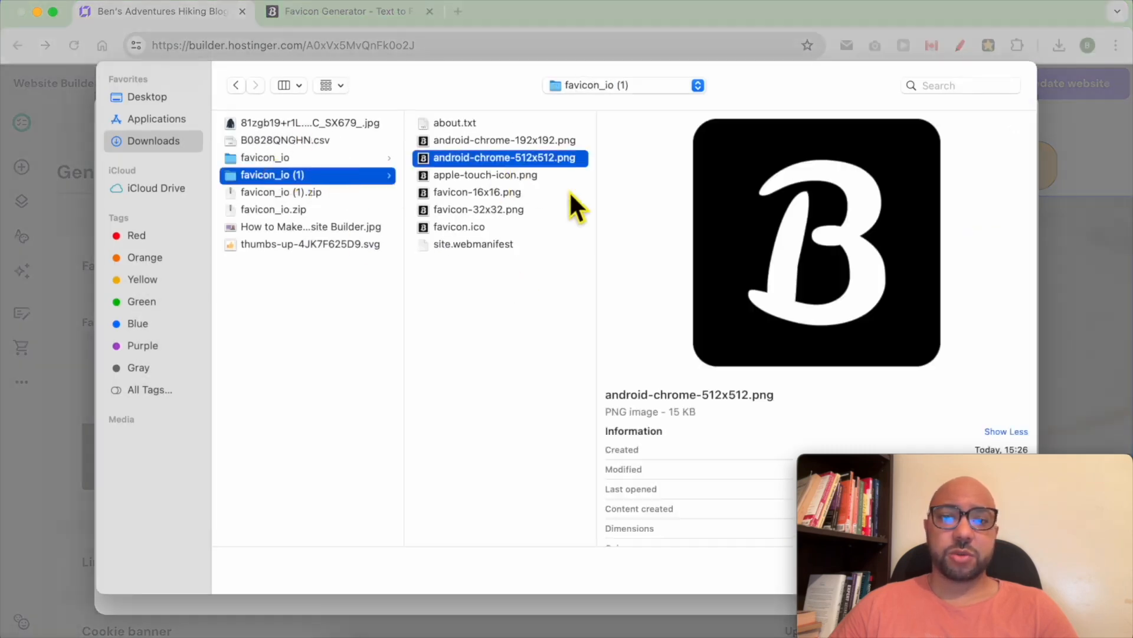
pyautogui.moveTo(905, 466); pyautogui.dragTo(937, 475)
pyautogui.click(1007, 571)
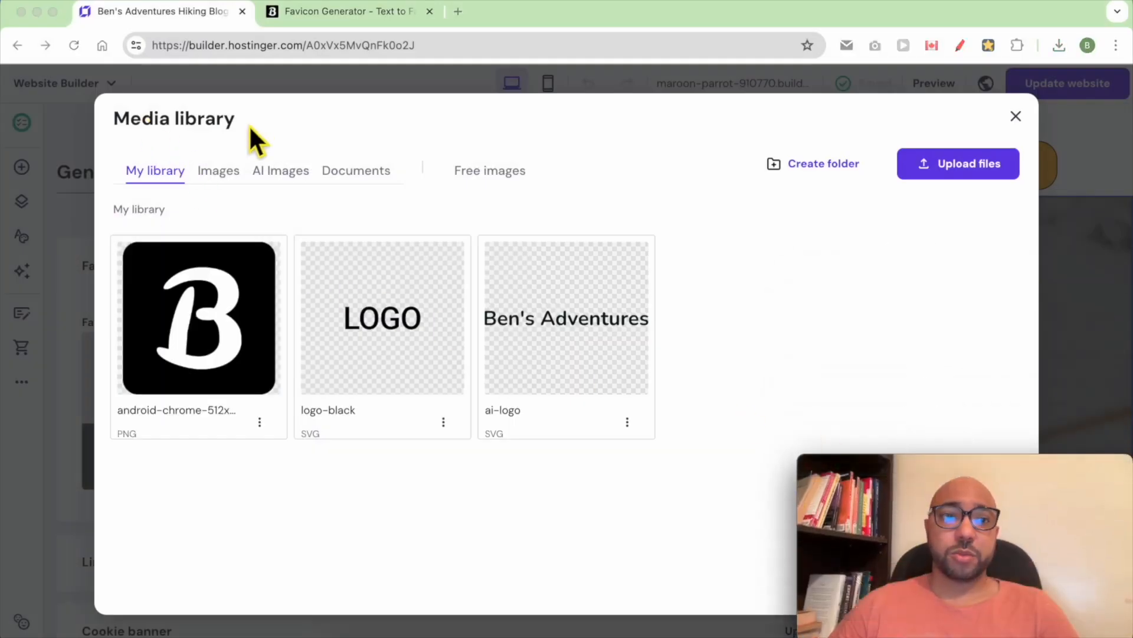
pyautogui.click(209, 318)
pyautogui.click(199, 319)
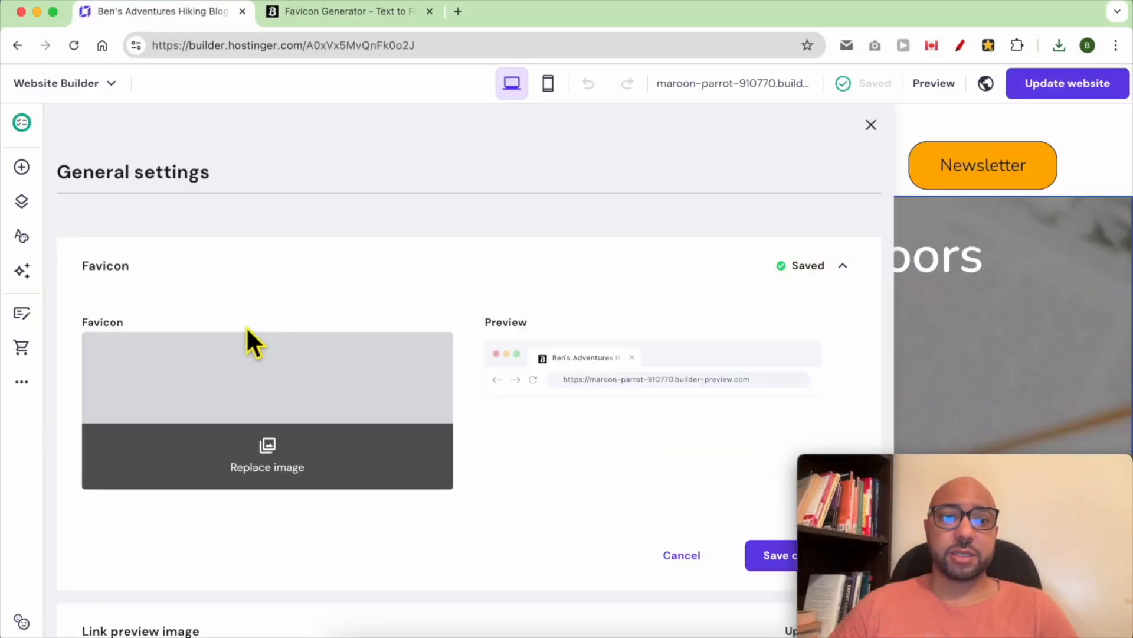
pyautogui.click(772, 558)
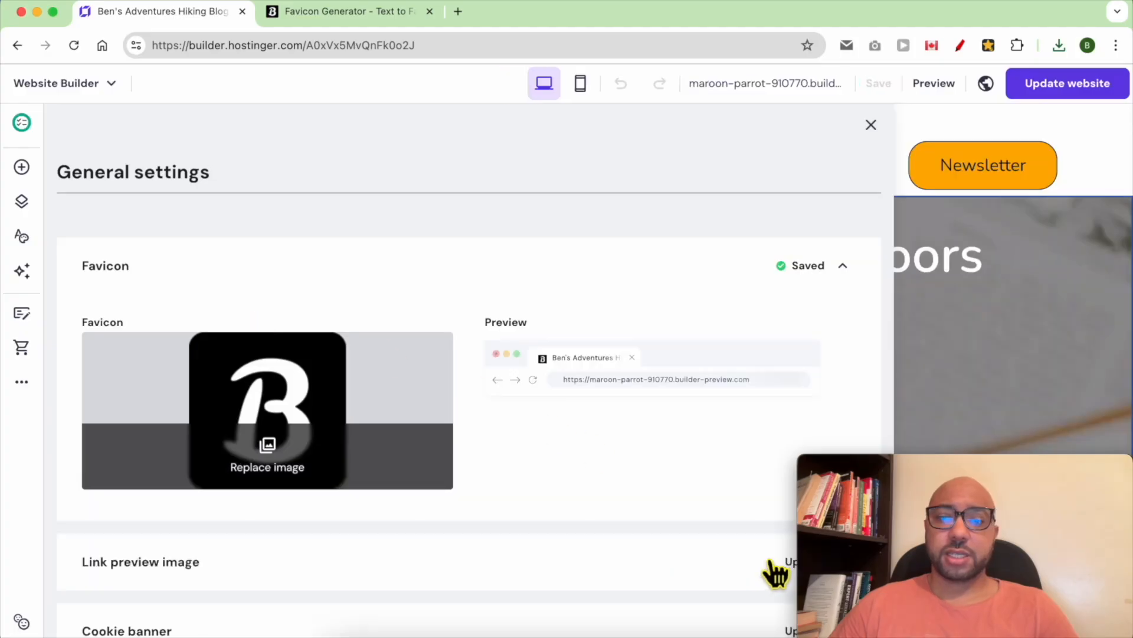
# - Update the website, then open and reload the live site in a new tab
pyautogui.click(1090, 83)
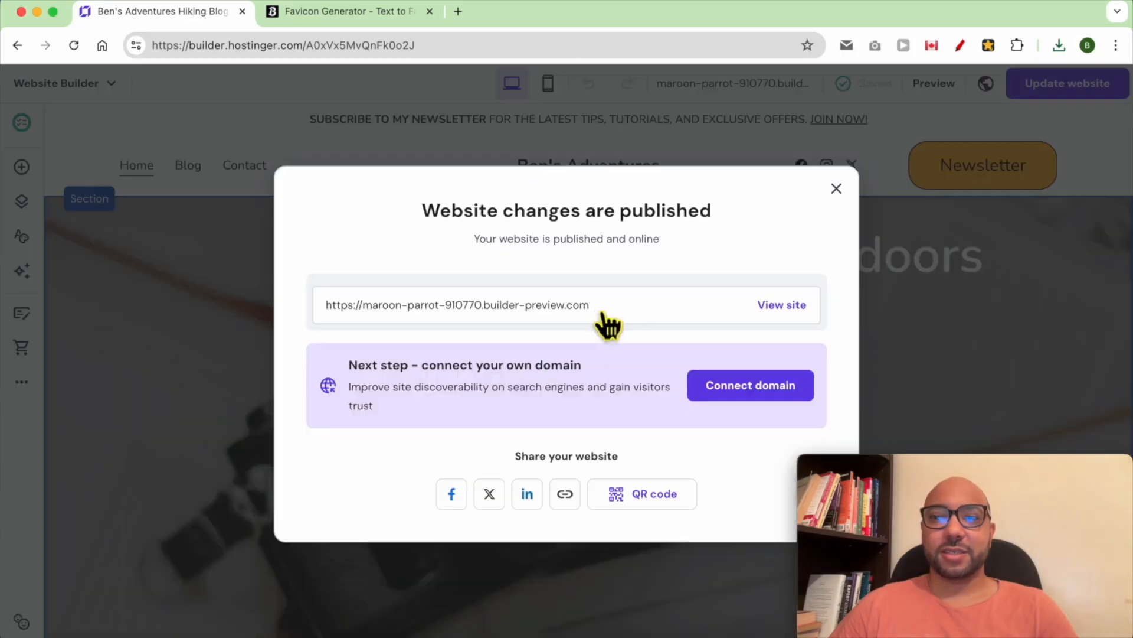
pyautogui.click(785, 306)
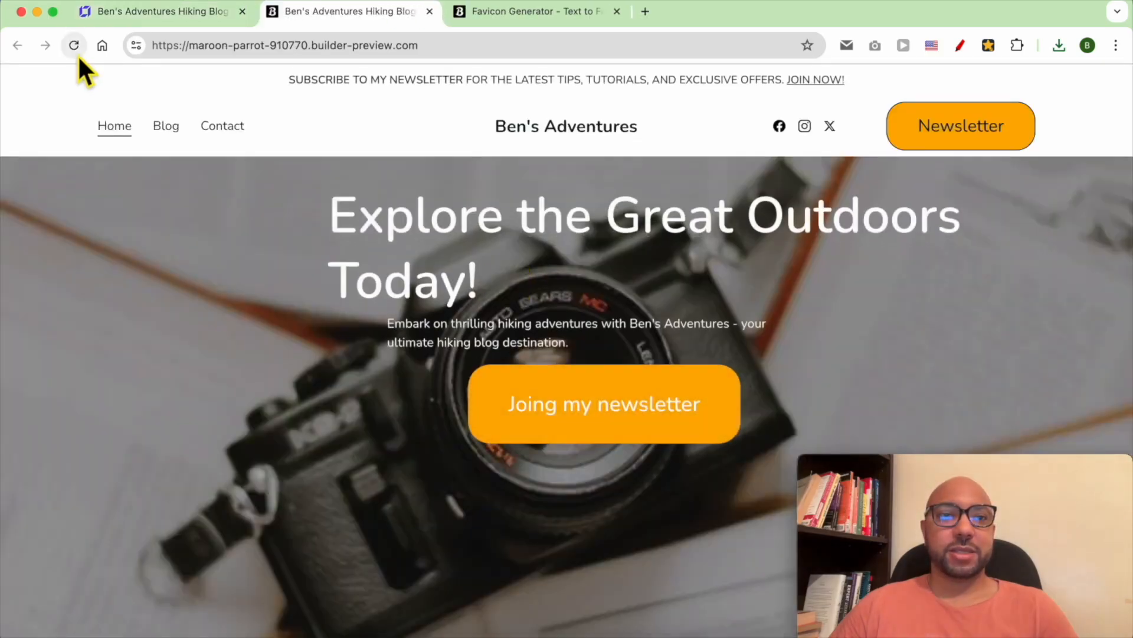
pyautogui.click(75, 49)
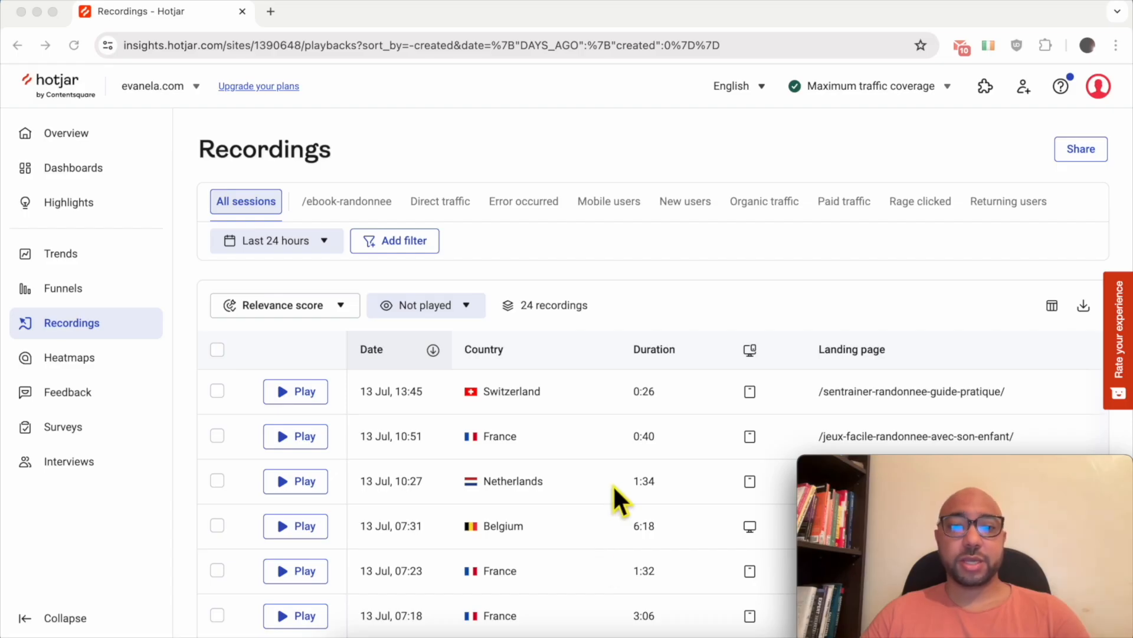
# - Browse the Recordings table and open the 12 Jul 21:26 session recording
pyautogui.scroll(-5, 613, 487)
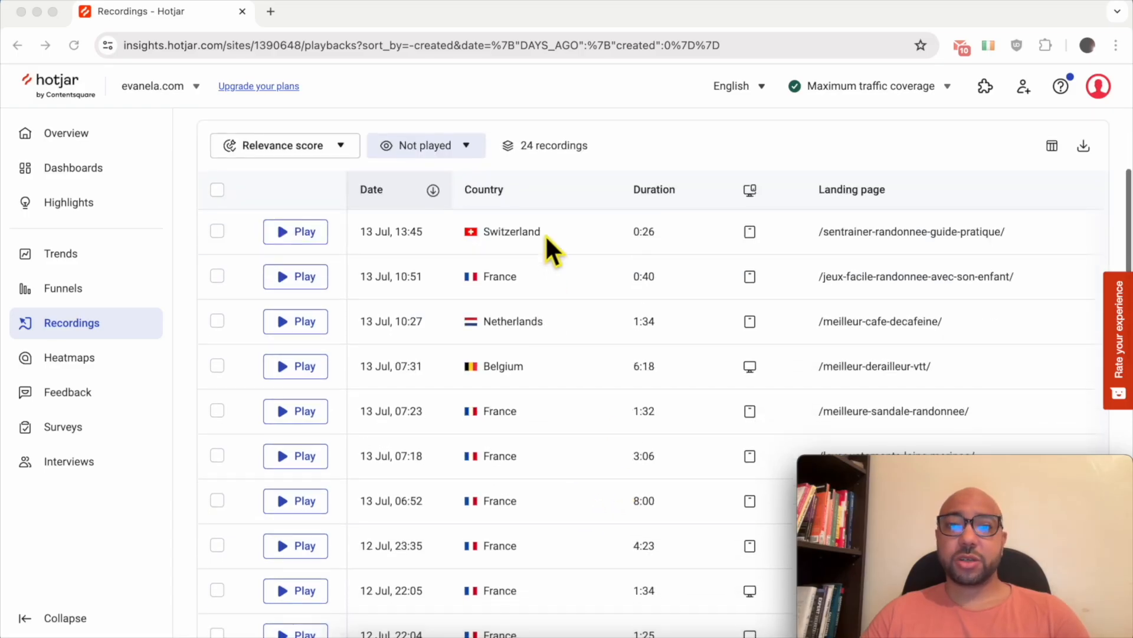
pyautogui.scroll(-1, 547, 243)
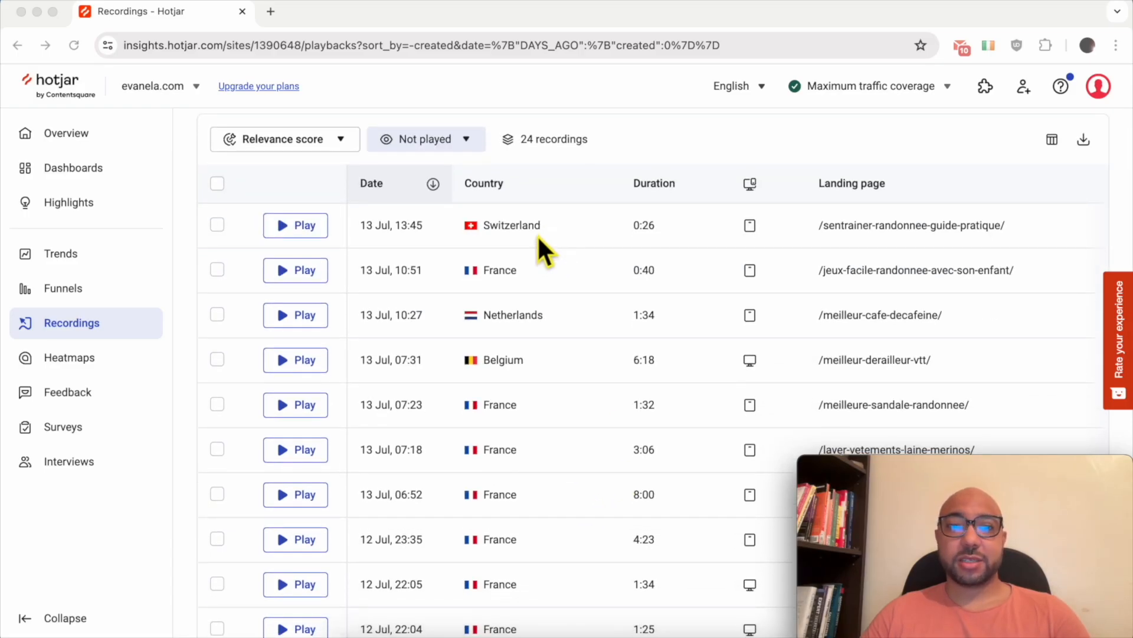
pyautogui.scroll(-12, 521, 389)
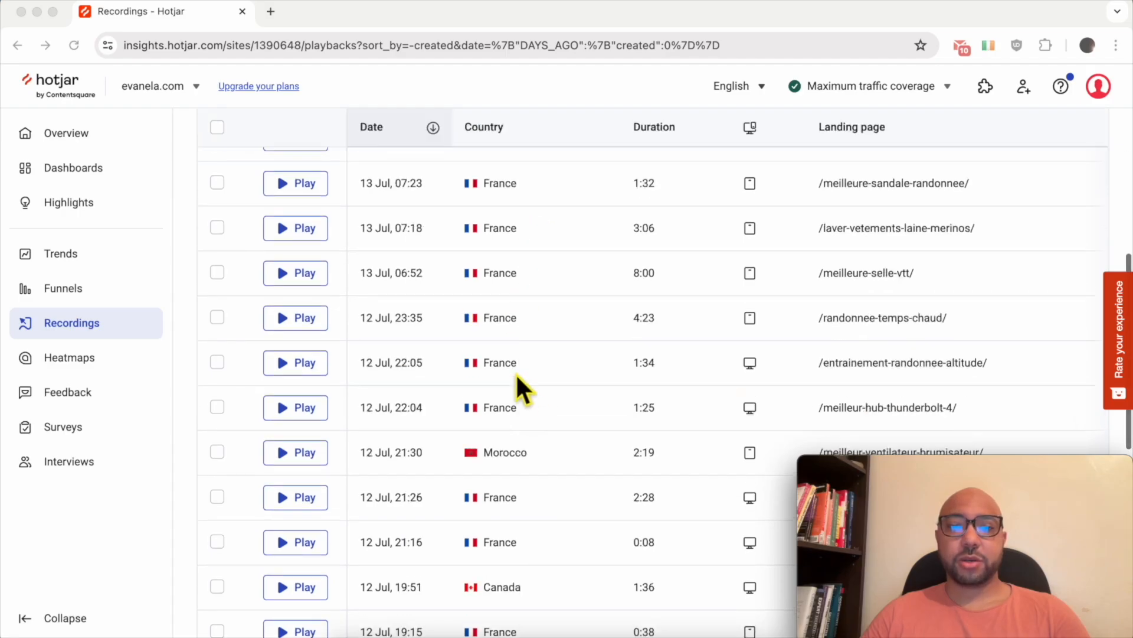
pyautogui.scroll(12, 515, 376)
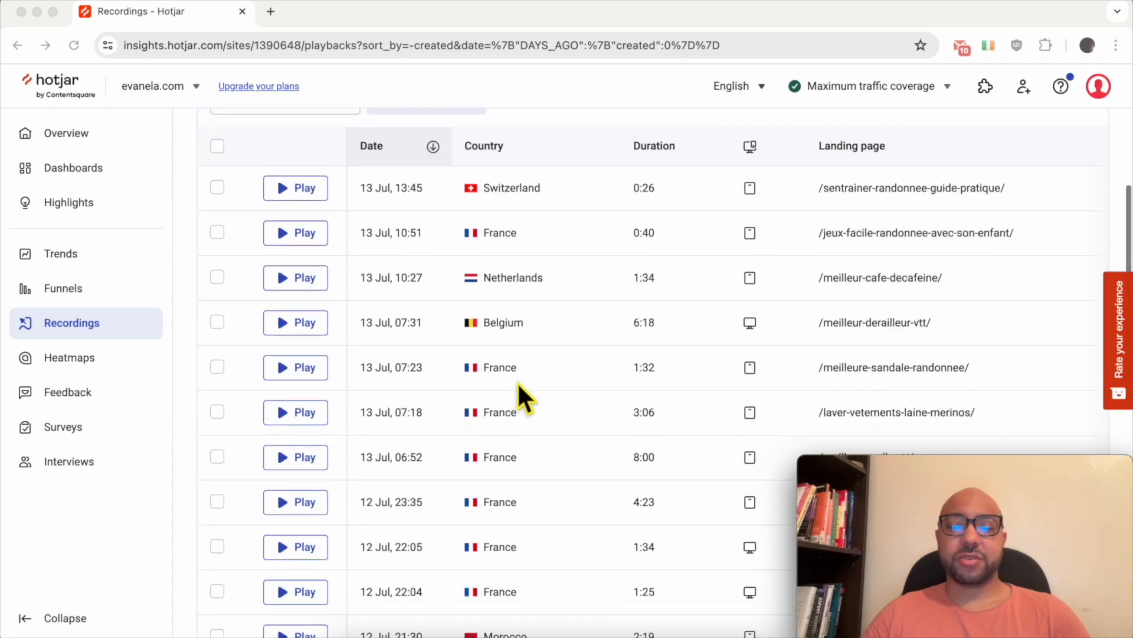
pyautogui.scroll(-2, 441, 240)
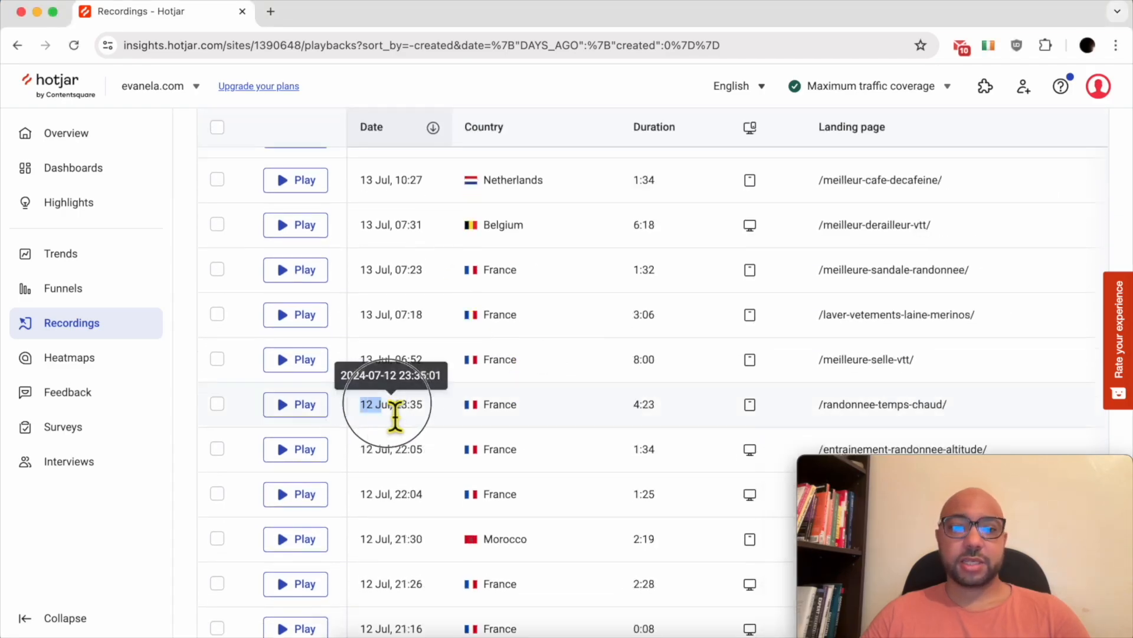
pyautogui.moveTo(360, 405); pyautogui.dragTo(387, 527)
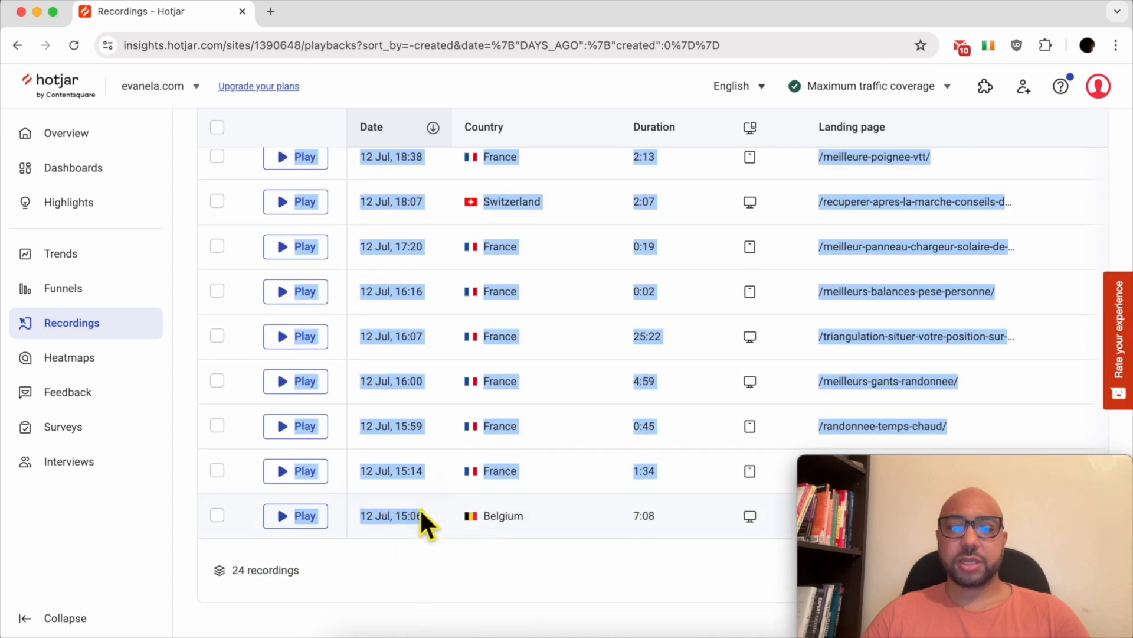
pyautogui.scroll(8, 438, 375)
pyautogui.click(409, 151)
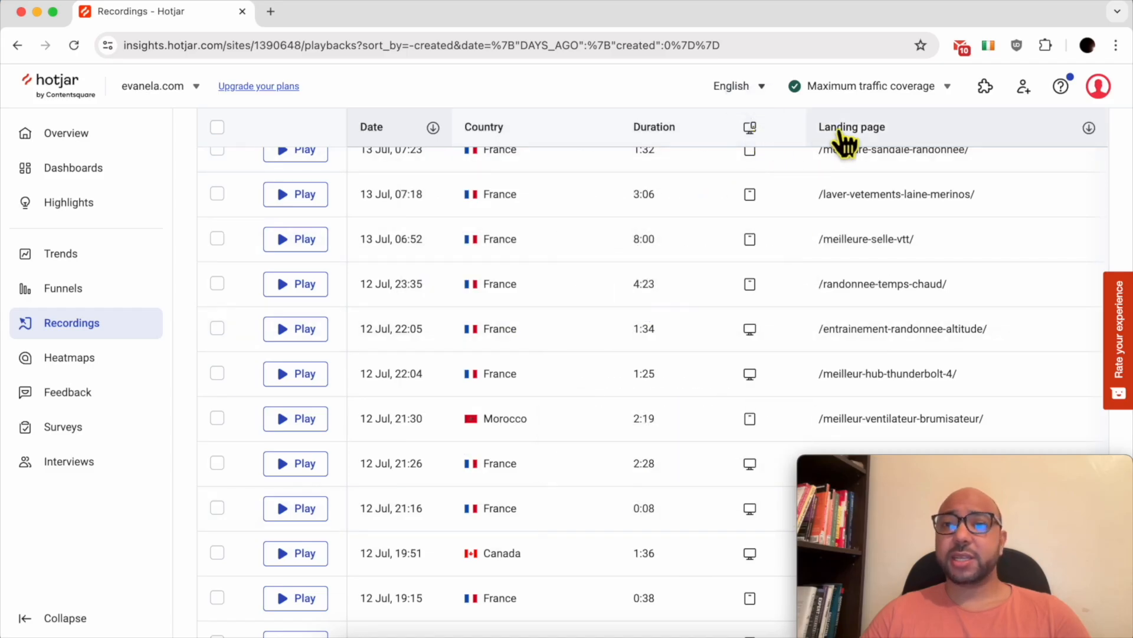
pyautogui.click(412, 324)
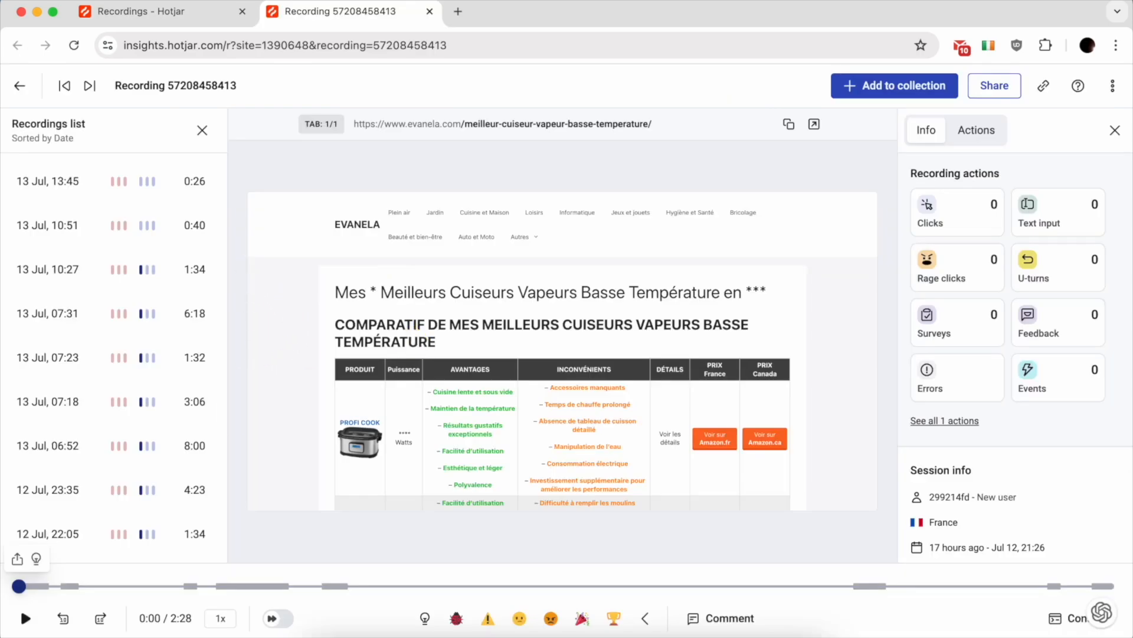
# - Watch the 12 Jul 21:26 France session to 2:04, then close it back to the Recordings list
pyautogui.moveTo(34, 588)
pyautogui.click(26, 618)
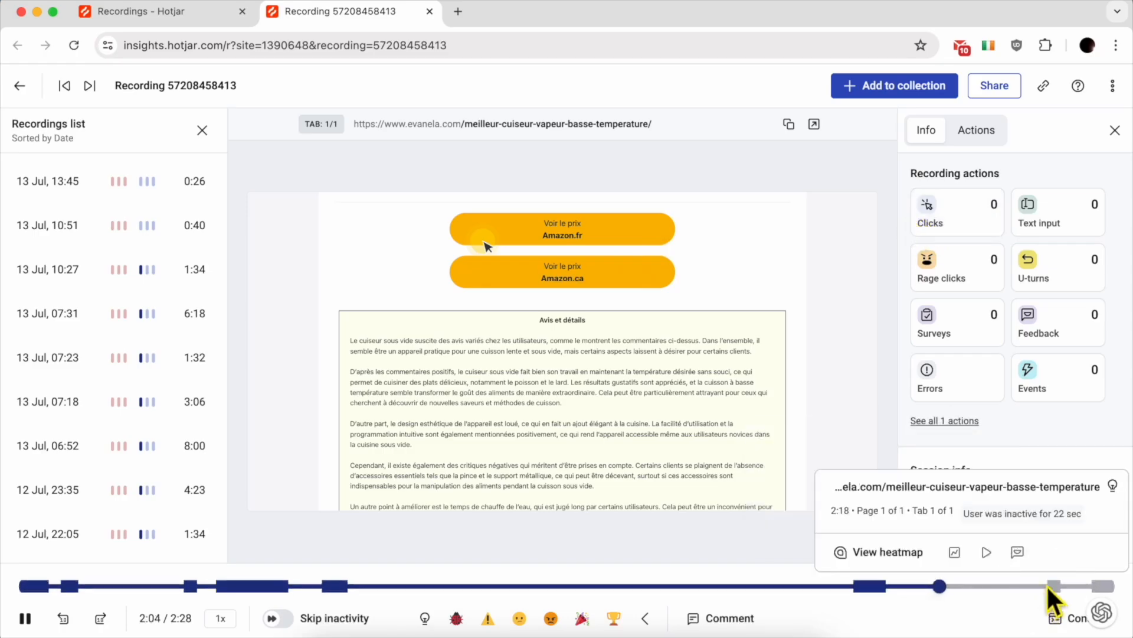
pyautogui.press('super+w')
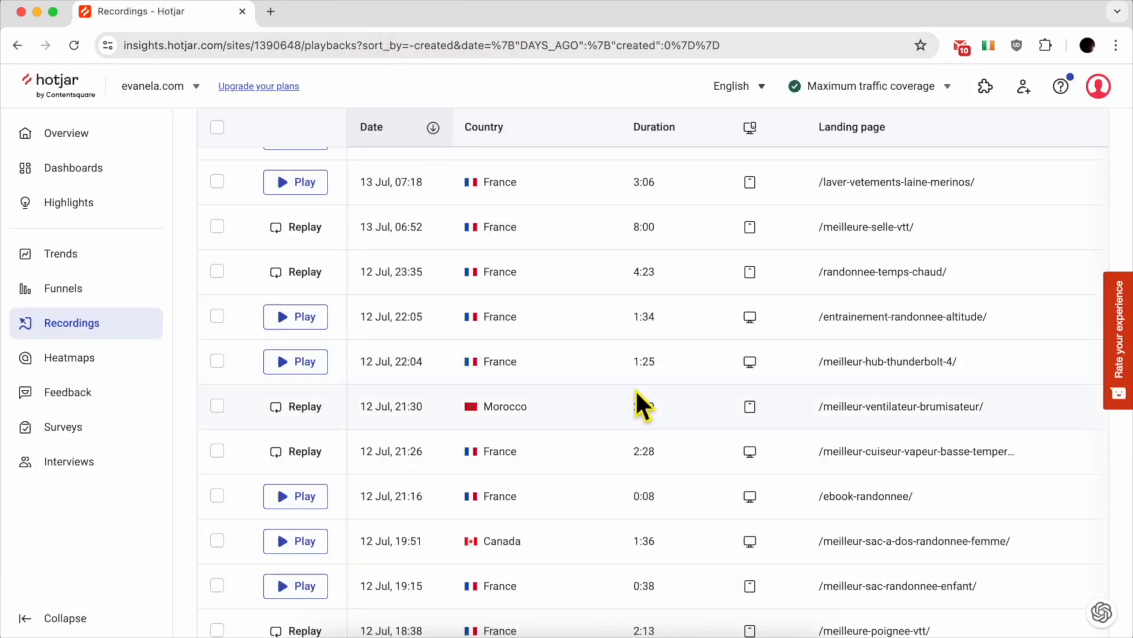
pyautogui.scroll(-1, 636, 391)
# - Replay the /meilleure-poignee-vtt/ session, pausing once and stopping at 0:45 of 0:47
pyautogui.scroll(-4, 636, 391)
pyautogui.click(727, 458)
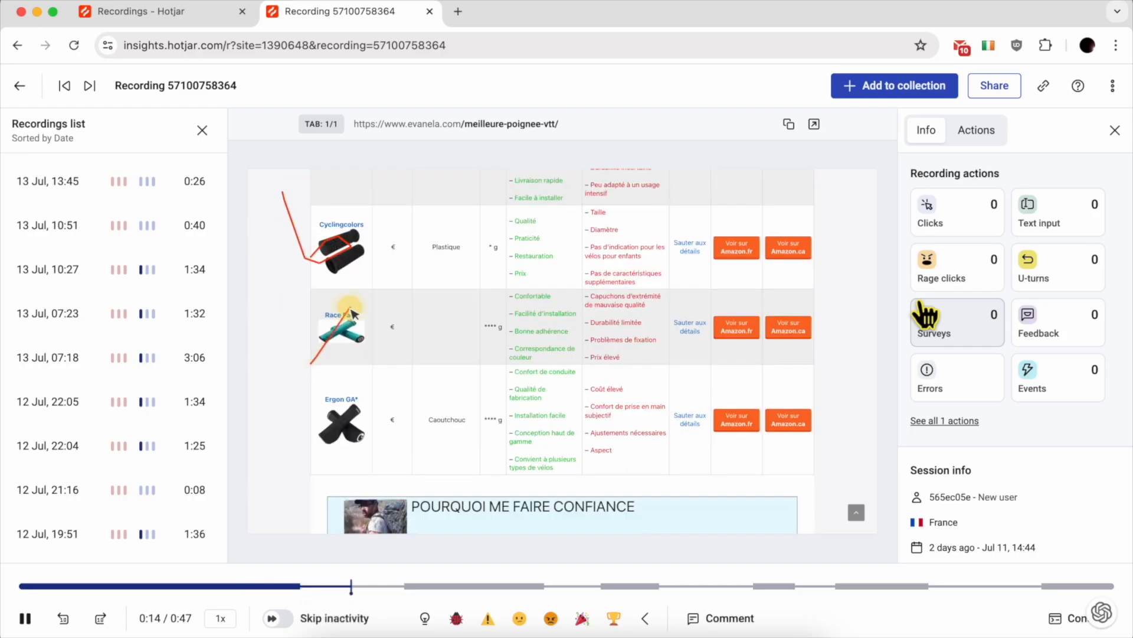
pyautogui.click(340, 449)
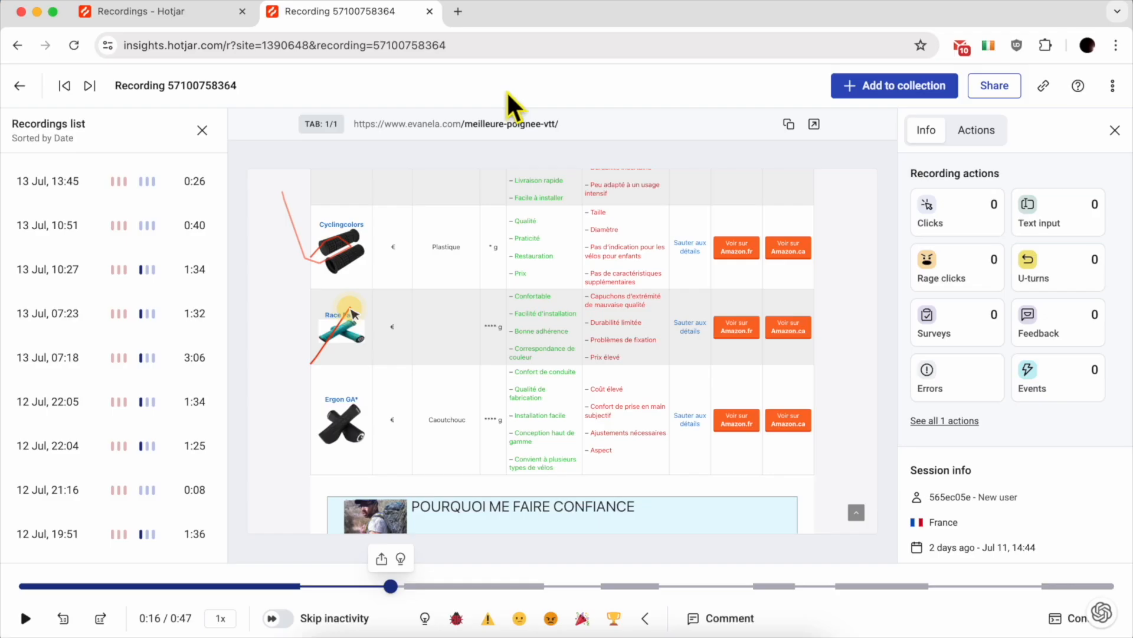
pyautogui.click(474, 356)
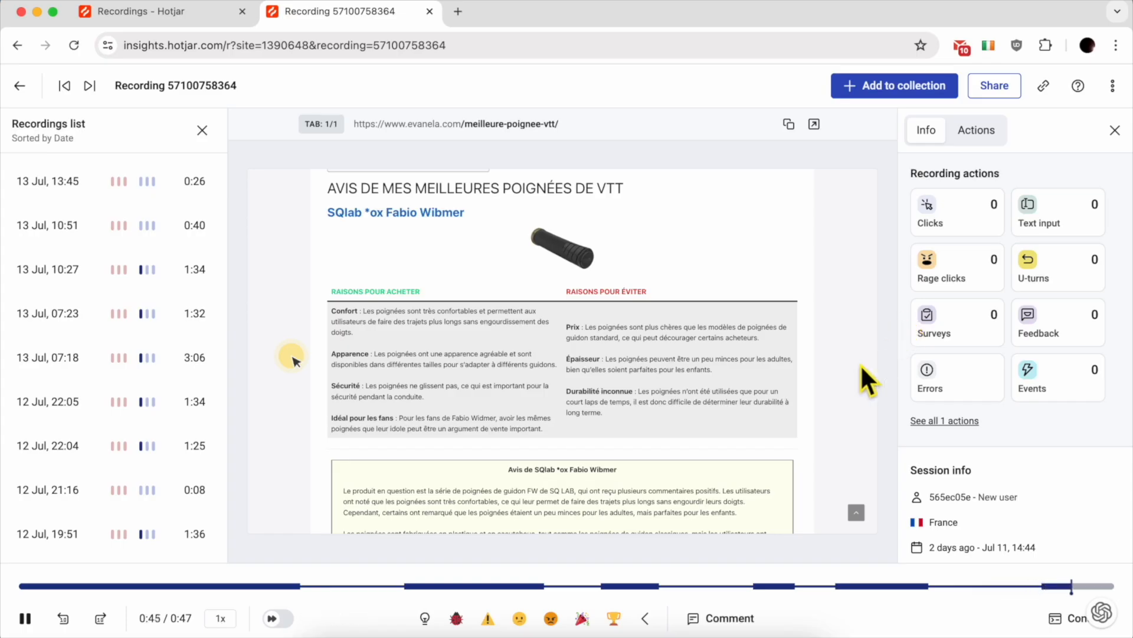
pyautogui.click(674, 355)
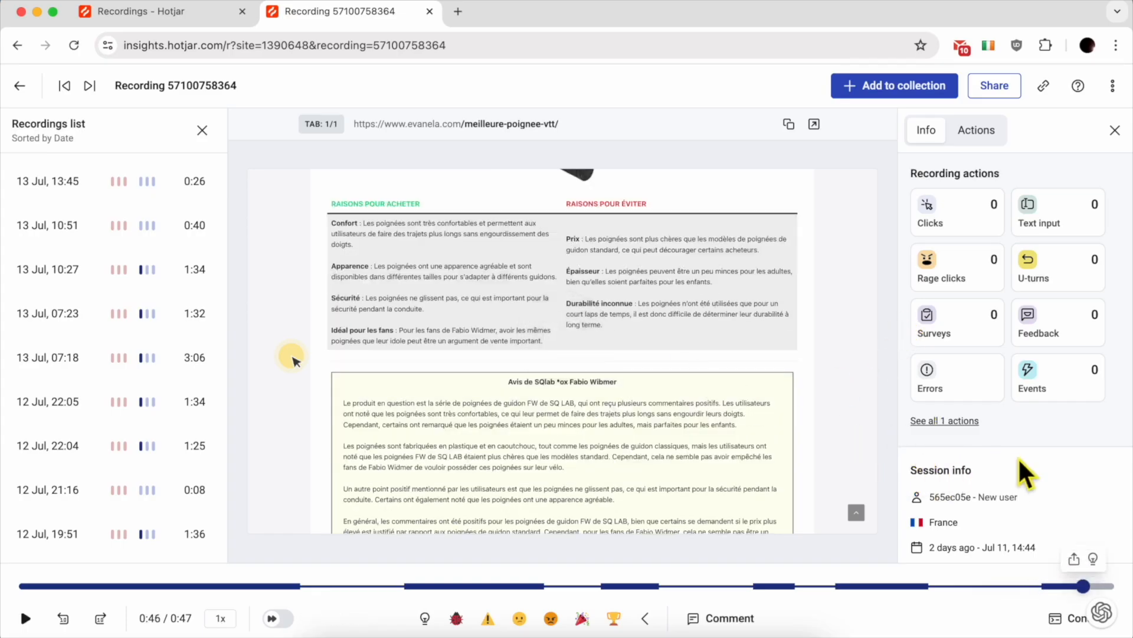
pyautogui.scroll(-3, 1072, 445)
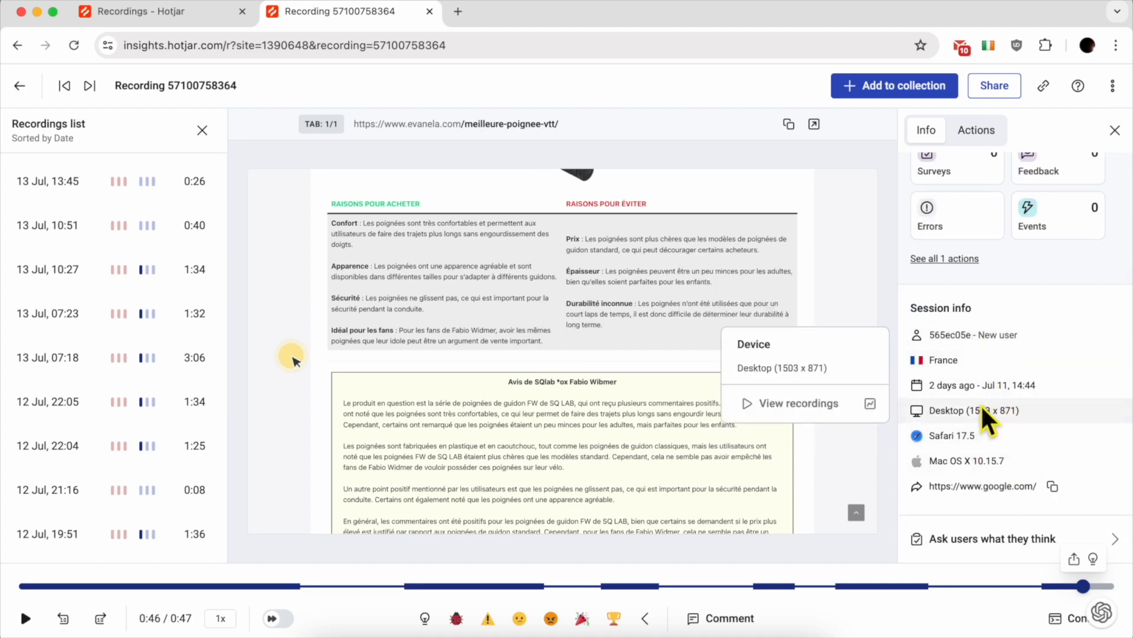
pyautogui.doubleClick(957, 410)
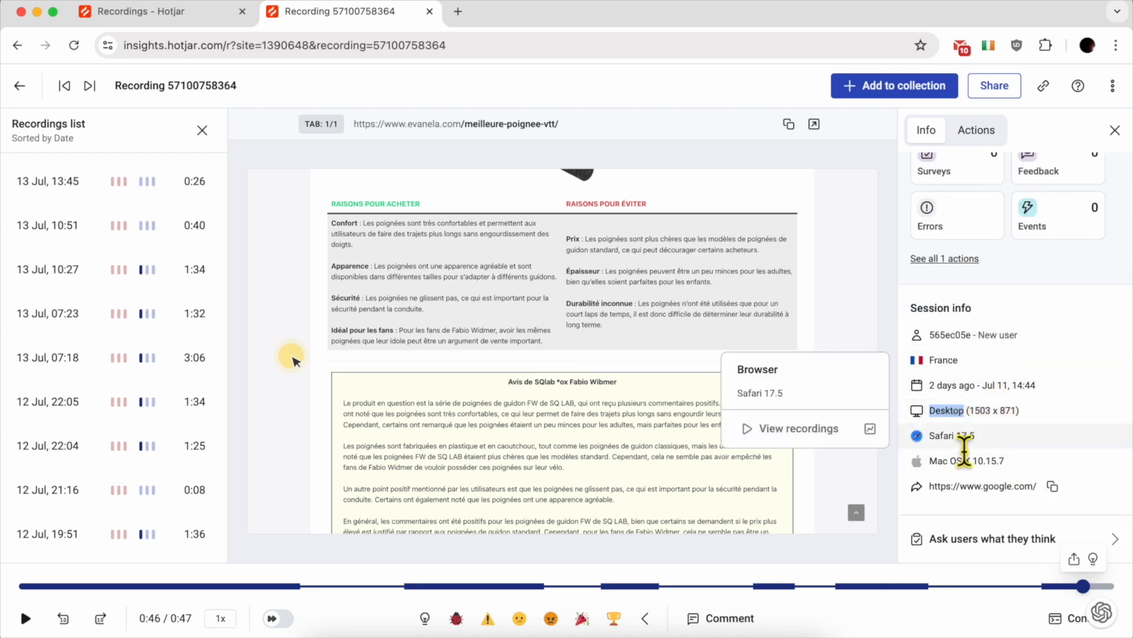
pyautogui.tripleClick(954, 440)
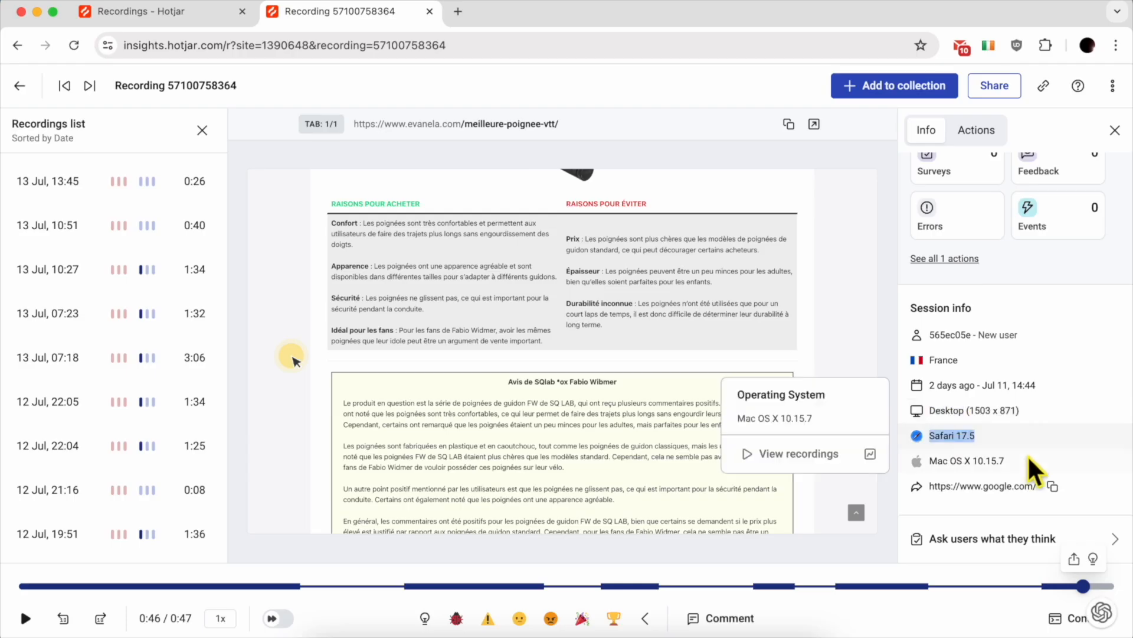
pyautogui.click(1020, 460)
pyautogui.tripleClick(1019, 460)
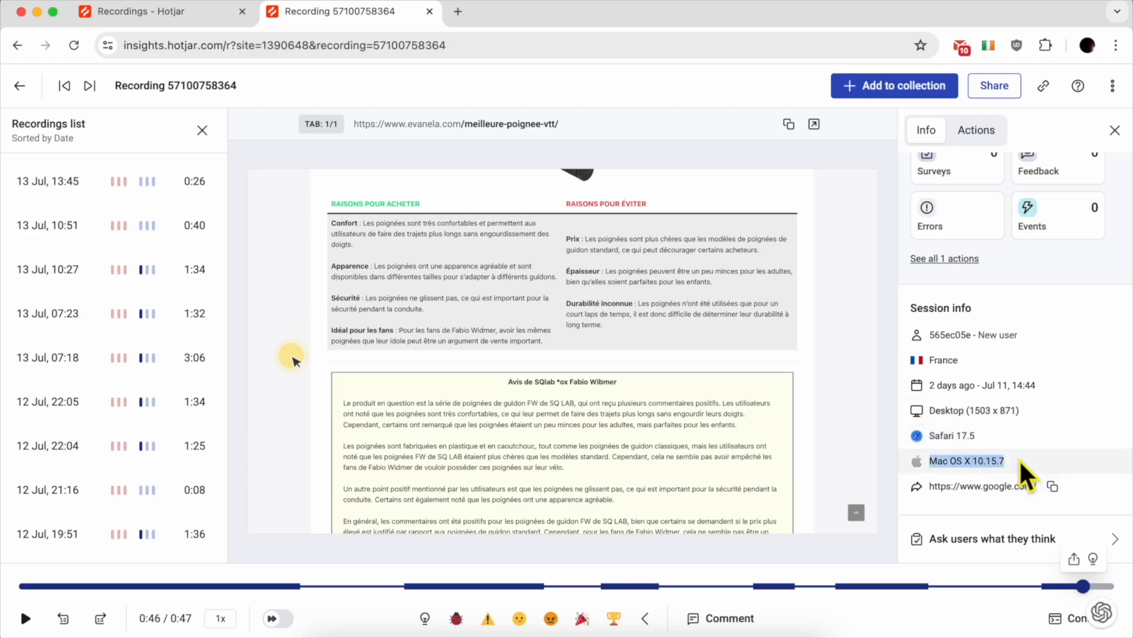
pyautogui.click(1074, 459)
pyautogui.tripleClick(1083, 482)
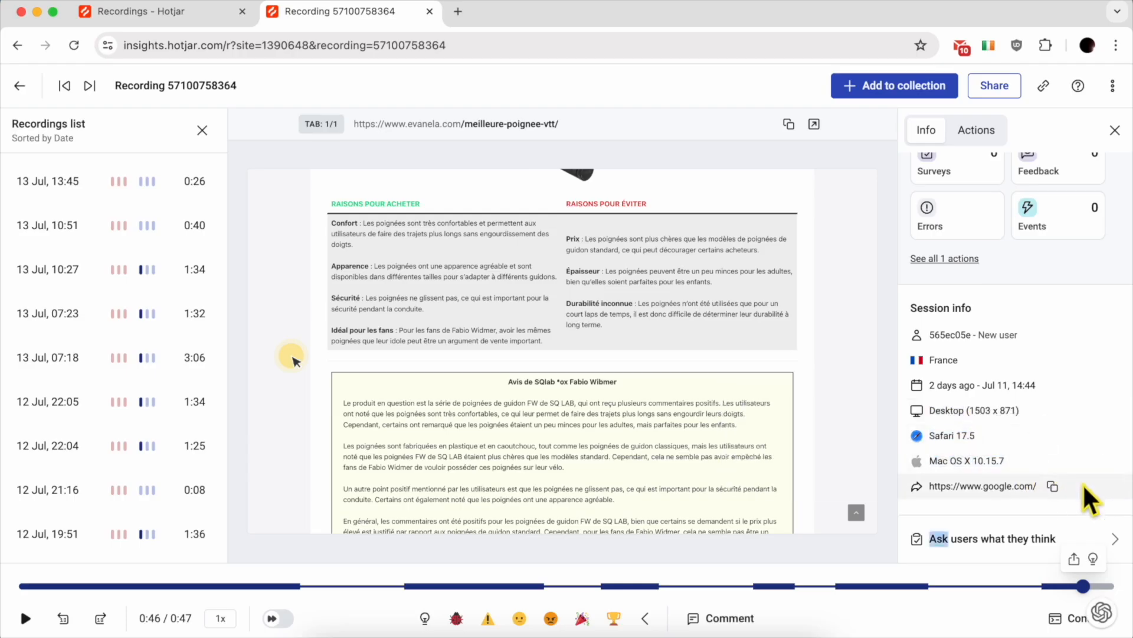
pyautogui.tripleClick(1015, 483)
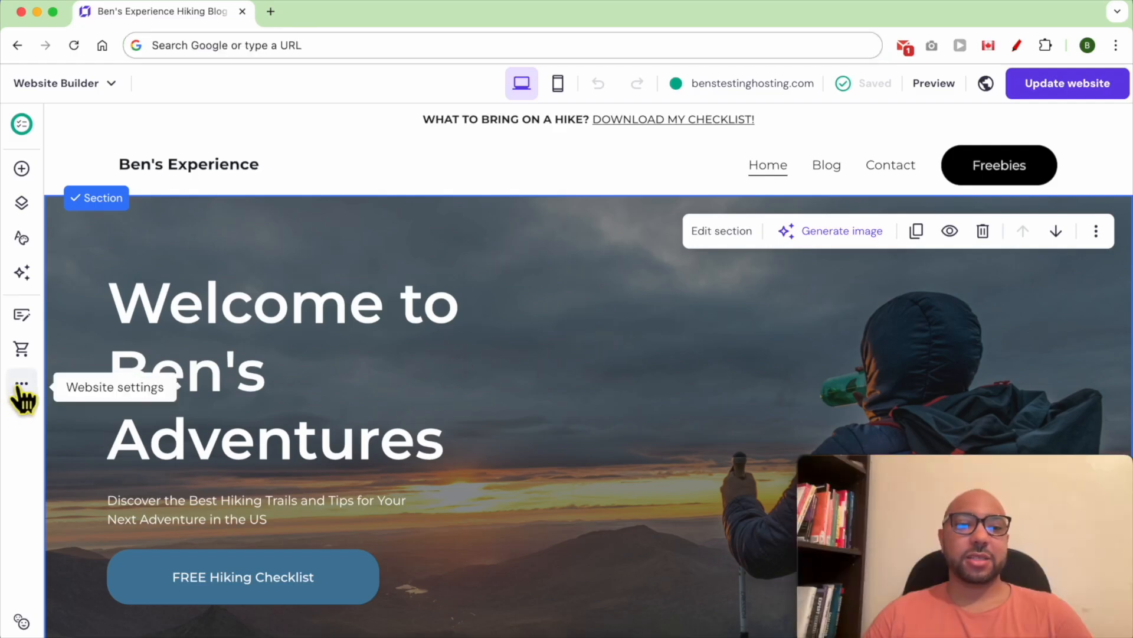
# - Go to Website settings > Integrations and expand the Hotjar row to reveal its site ID field
pyautogui.click(22, 390)
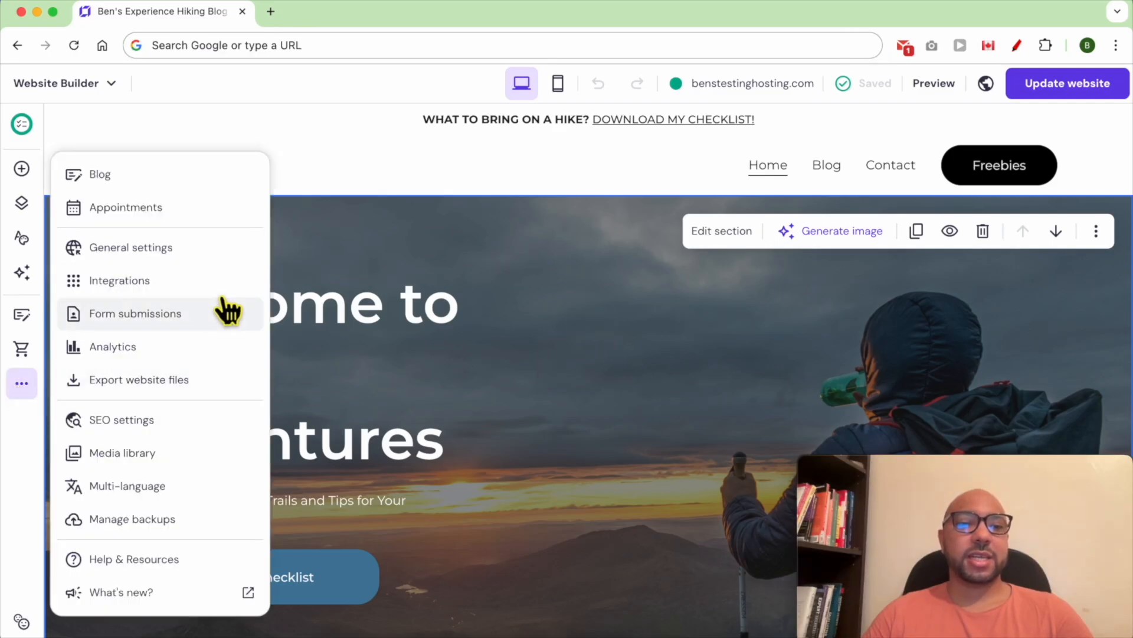
pyautogui.click(229, 282)
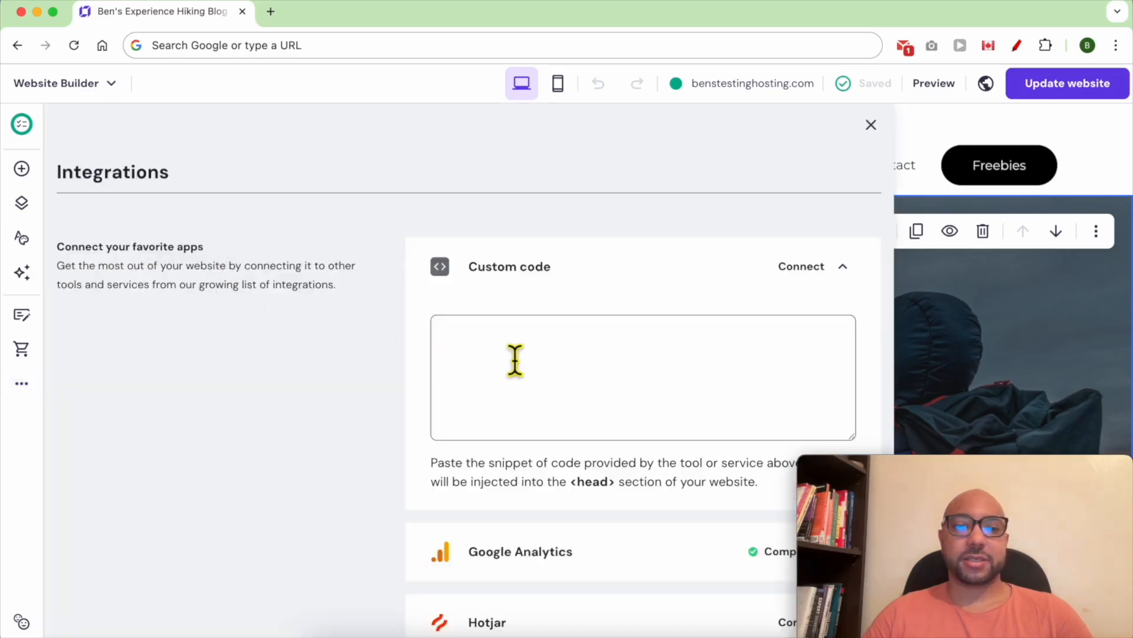
pyautogui.scroll(-4, 520, 359)
pyautogui.scroll(-3, 567, 363)
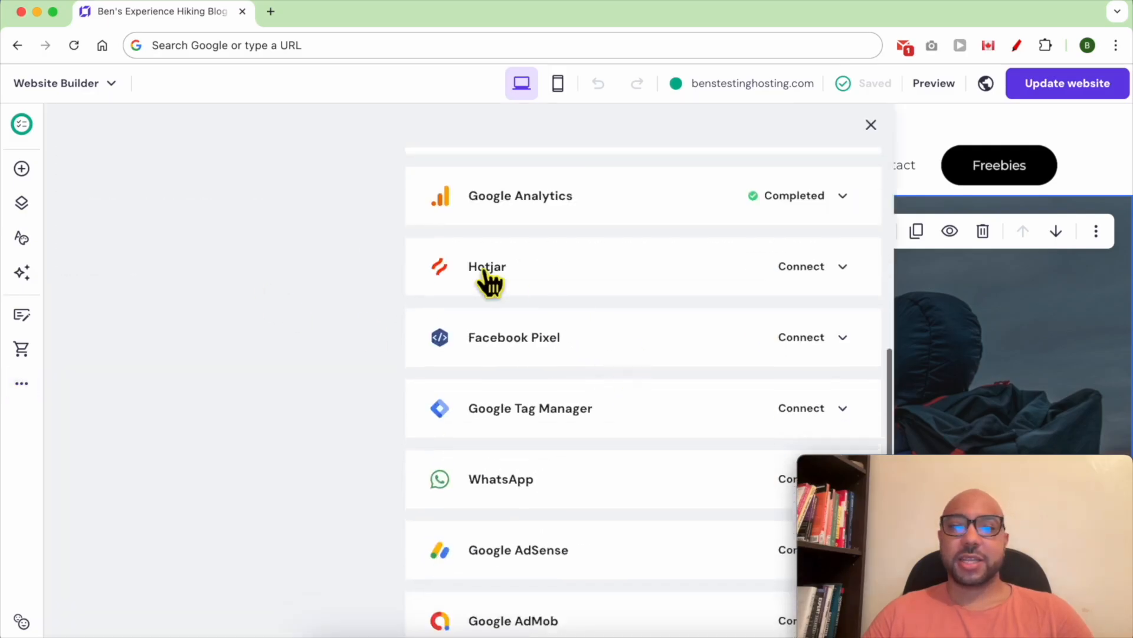
pyautogui.click(809, 274)
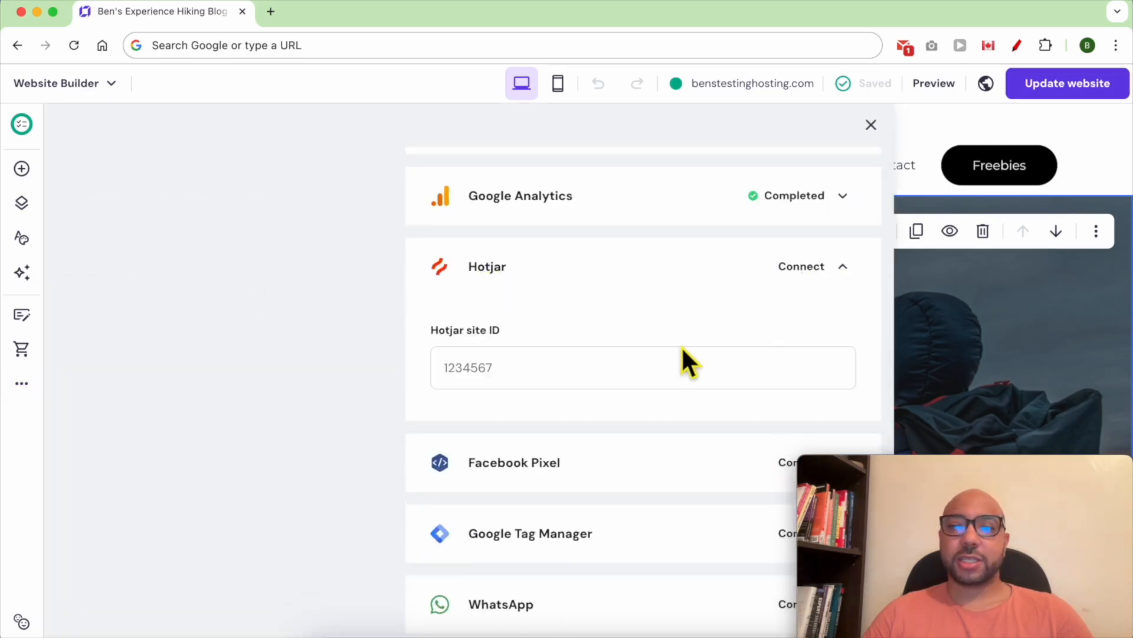
pyautogui.moveTo(417, 330); pyautogui.dragTo(561, 324)
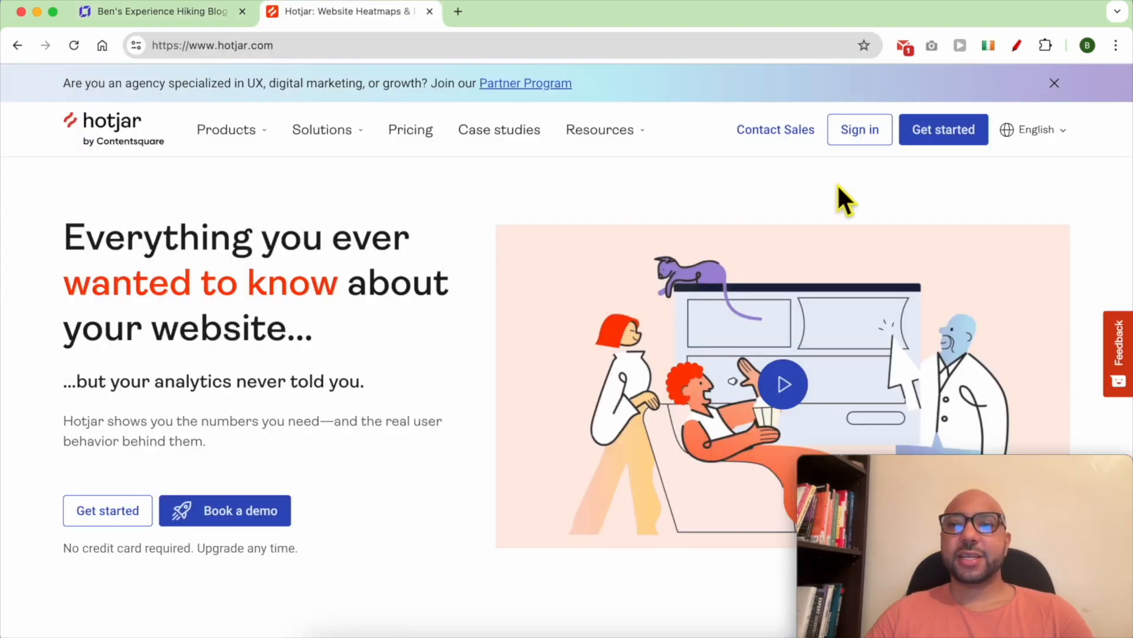
# - Sign up for a Hotjar account with name, e-mail and password, accepting the Terms of Service
pyautogui.click(943, 133)
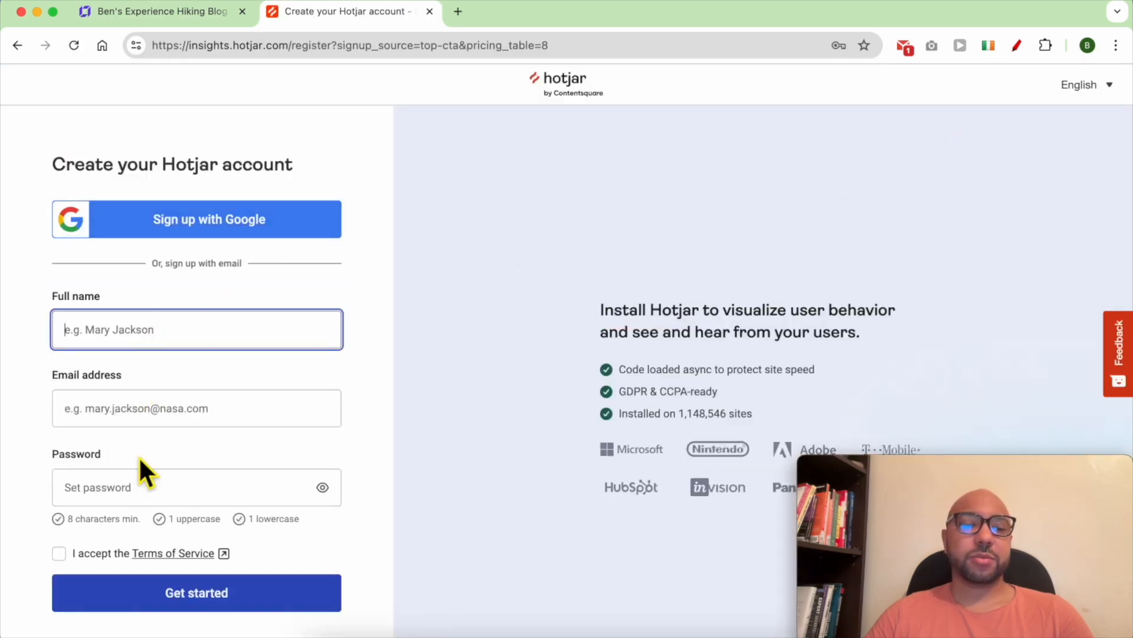
pyautogui.click(169, 332)
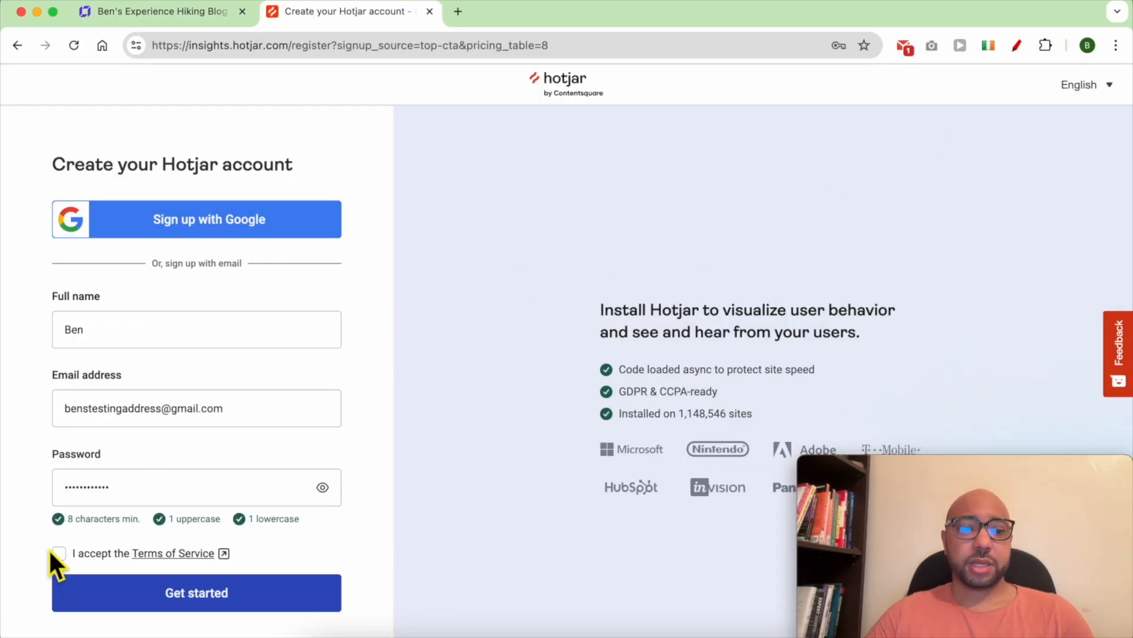
pyautogui.click(59, 553)
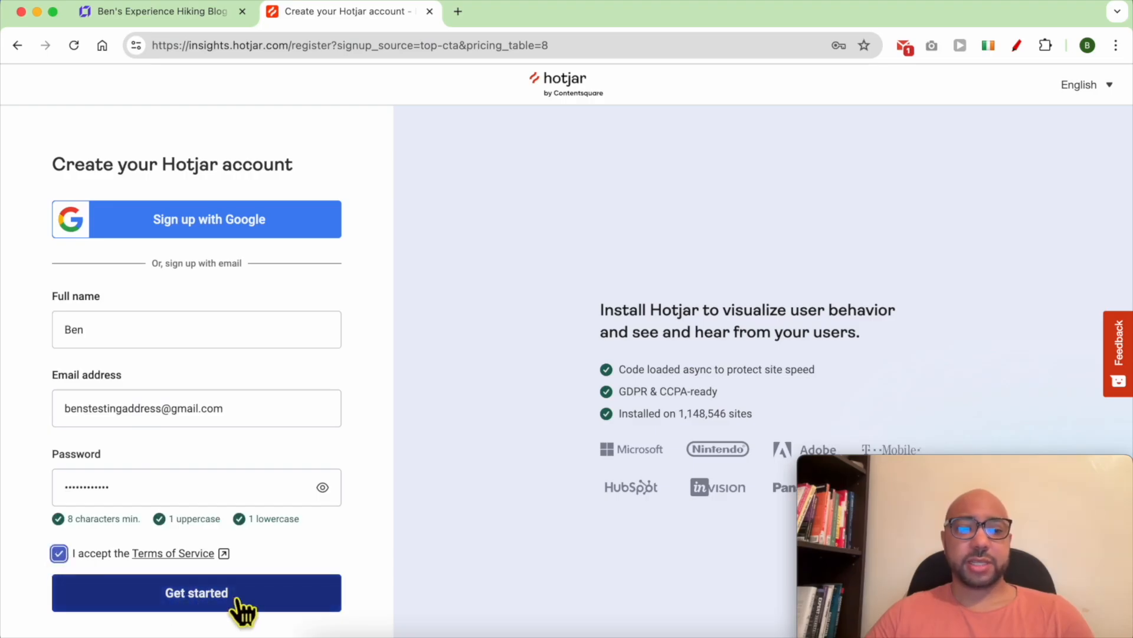
pyautogui.click(244, 607)
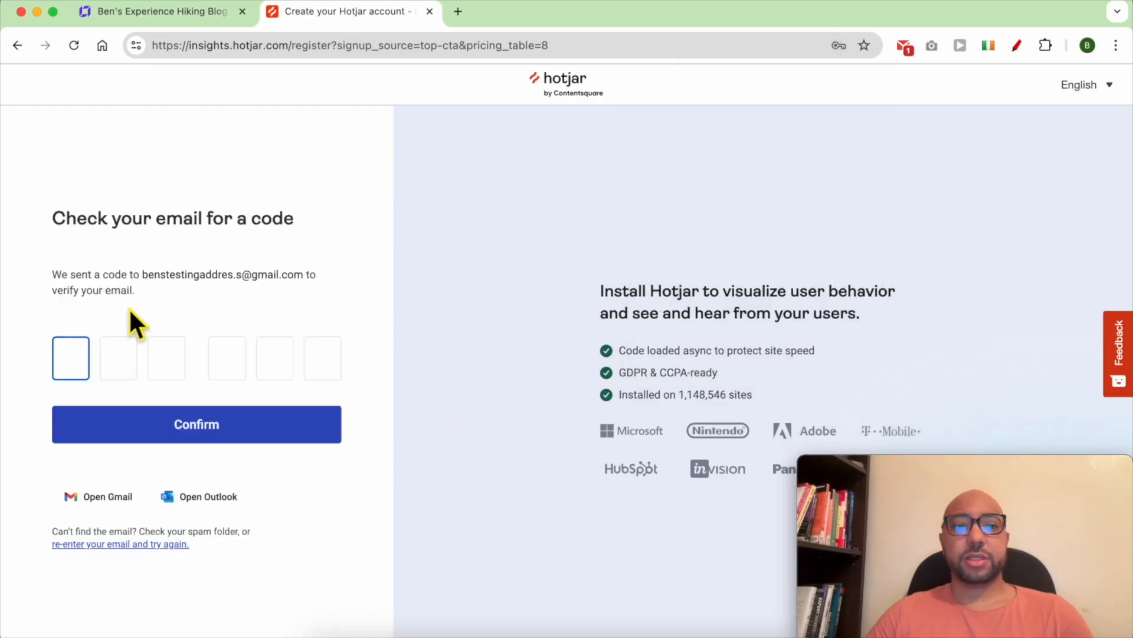
# - Copy the verification code from the Gmail message and paste it into Hotjar's code boxes
pyautogui.click(894, 51)
pyautogui.doubleClick(635, 473)
pyautogui.rightClick(635, 470)
pyautogui.click(644, 420)
pyautogui.click(354, 10)
pyautogui.rightClick(74, 366)
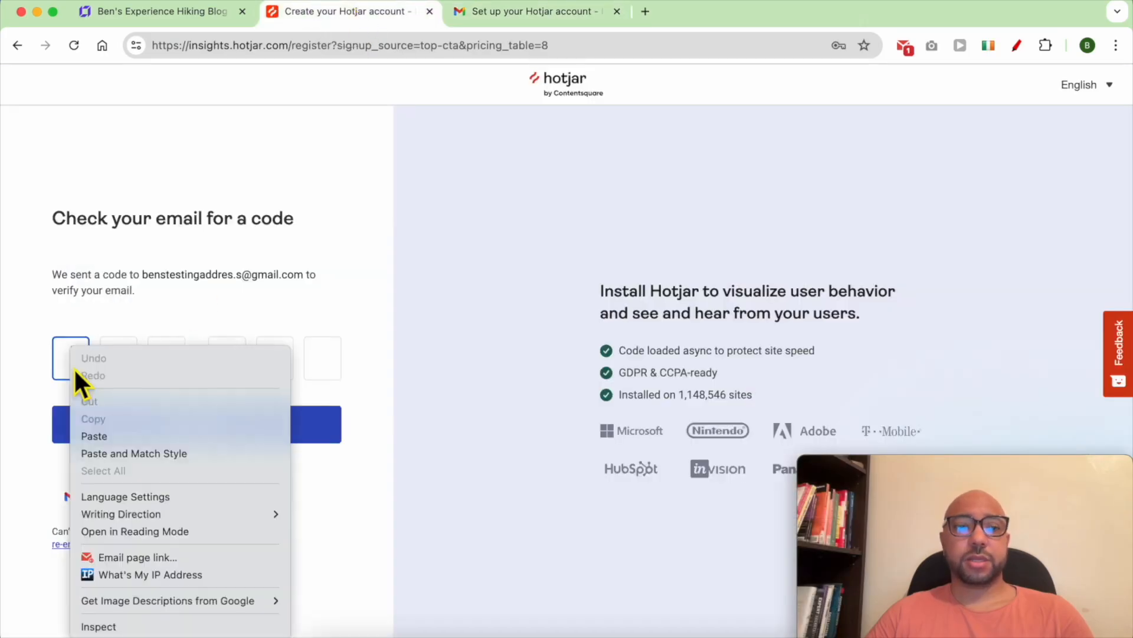
pyautogui.click(99, 435)
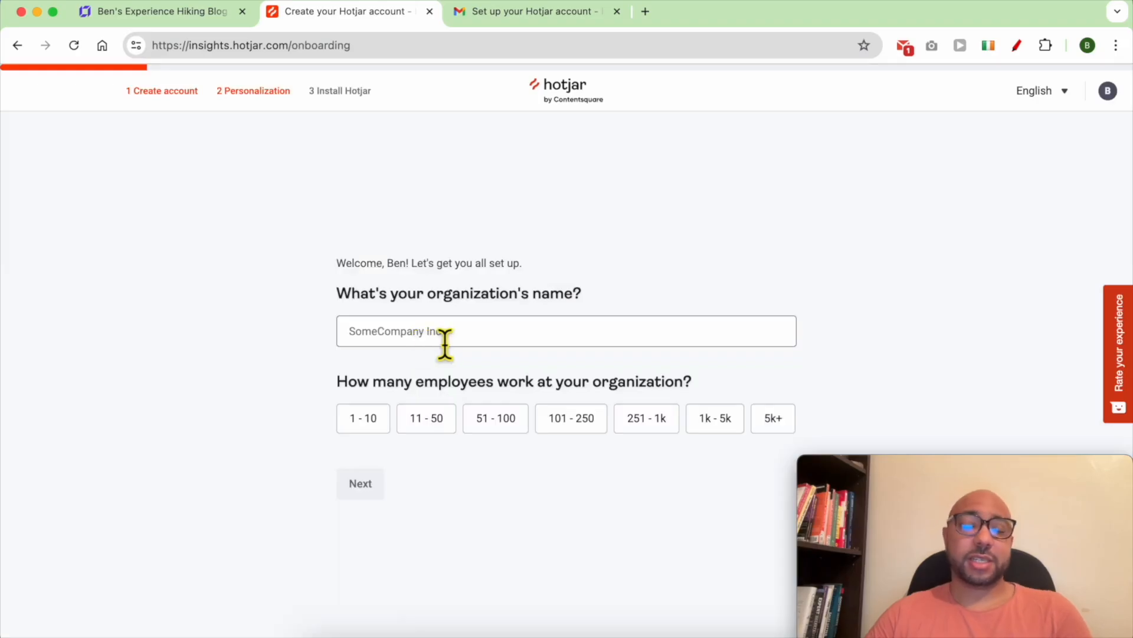
# - Name the organization 'Bens testing', choose Digital Marketer, and enter the benstestinghosting.com site URL
pyautogui.click(444, 341)
pyautogui.write('Bens testing')
pyautogui.press('Return')
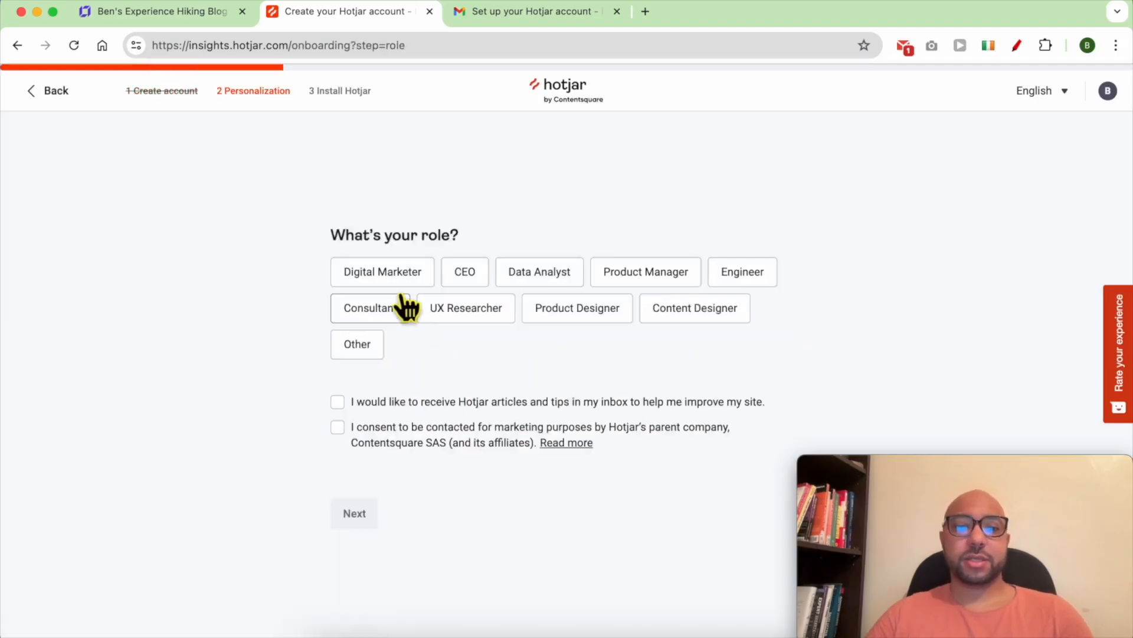
pyautogui.click(382, 272)
pyautogui.click(355, 513)
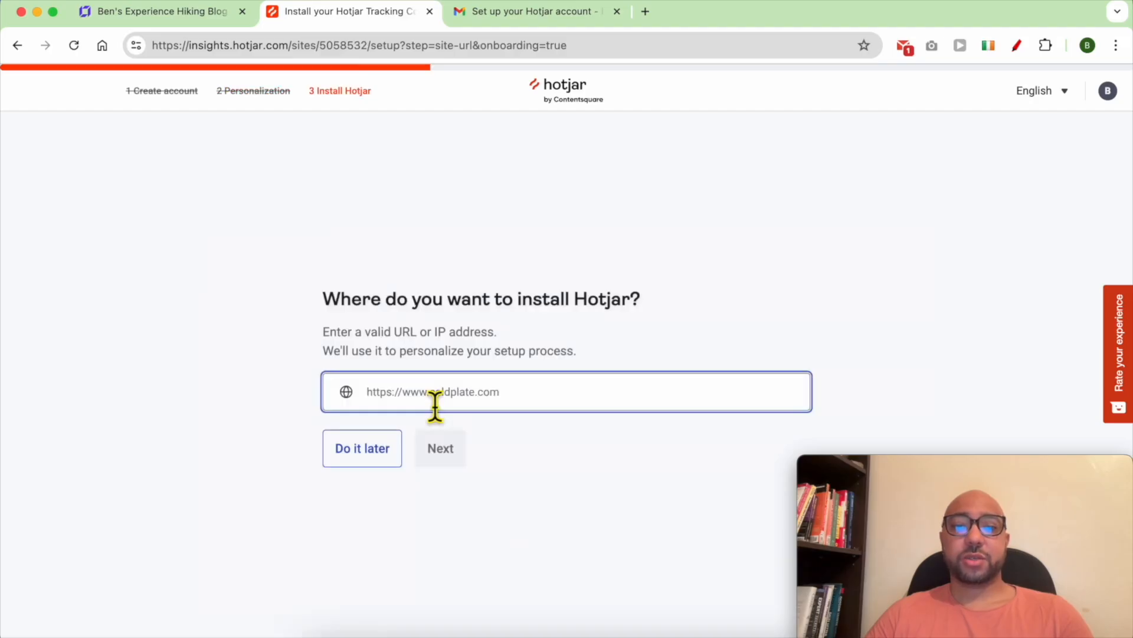
pyautogui.press('super+v')
pyautogui.click(447, 456)
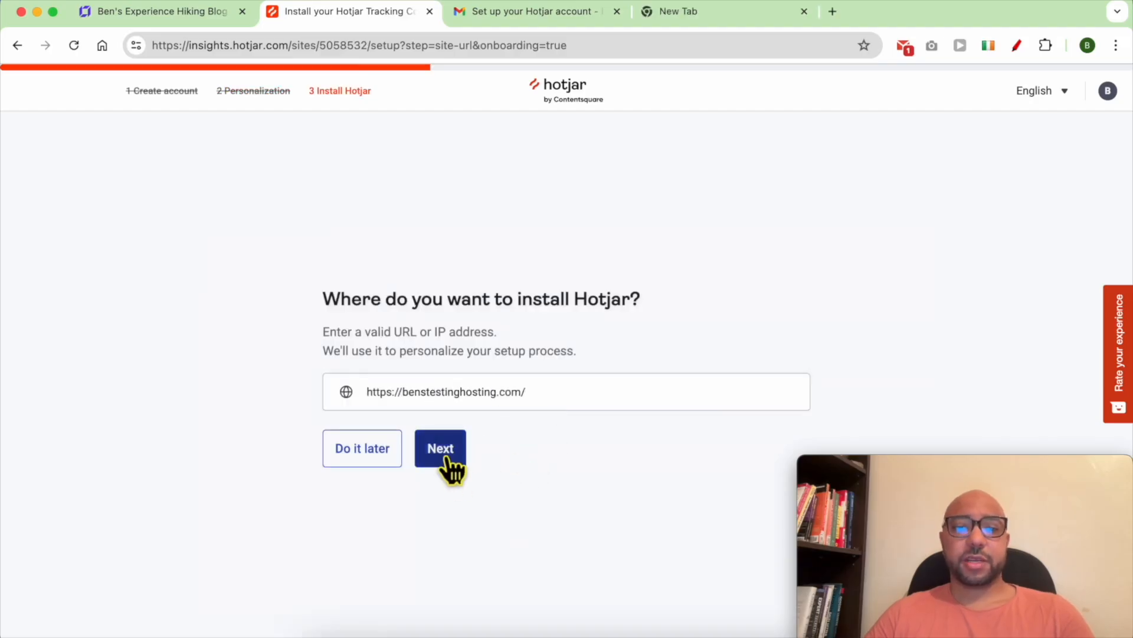
# - Choose Monitor performance as the goal, skip the survey and dismiss the free-trial notice
pyautogui.click(210, 442)
pyautogui.click(251, 553)
pyautogui.click(289, 511)
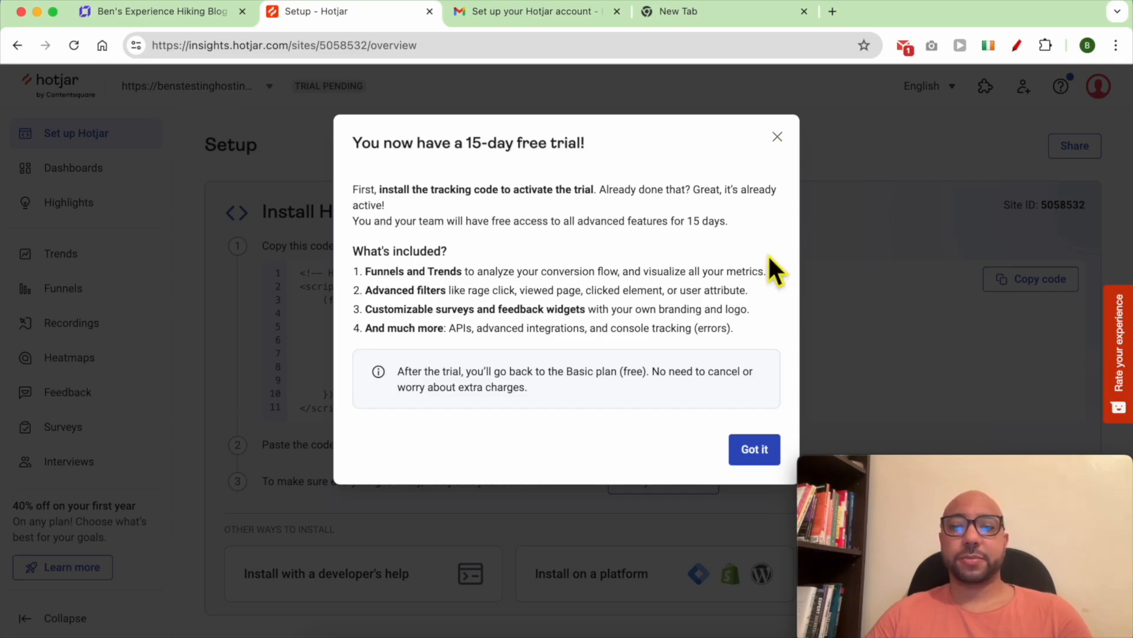
pyautogui.click(759, 449)
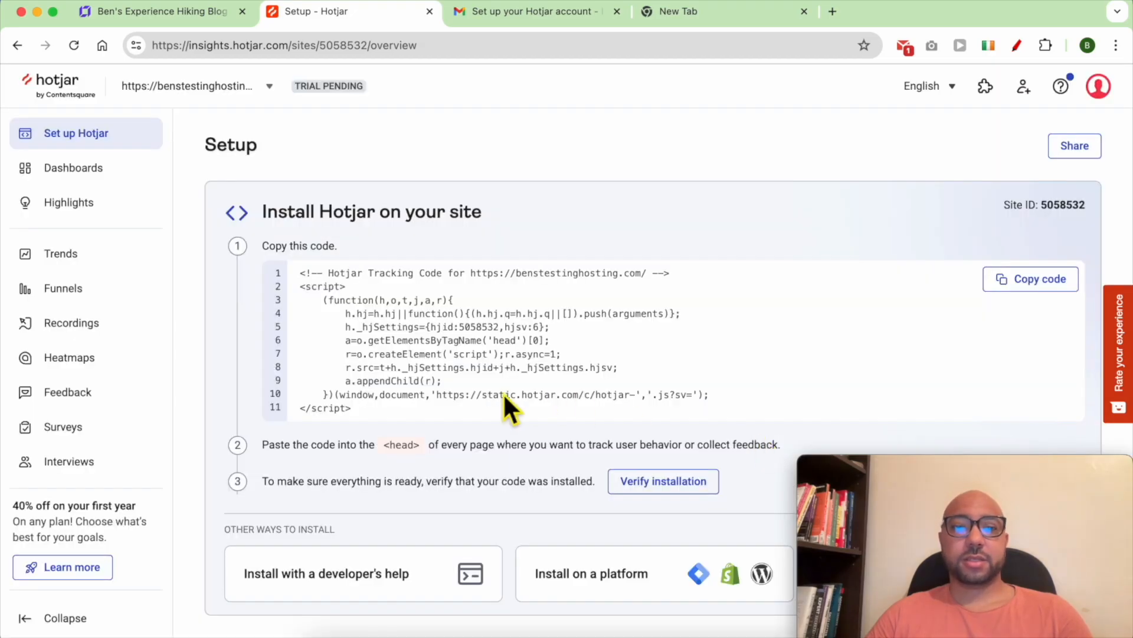
# - Copy the Hotjar Site ID from the setup page and return to the website builder
pyautogui.scroll(-1, 1071, 167)
pyautogui.doubleClick(1071, 158)
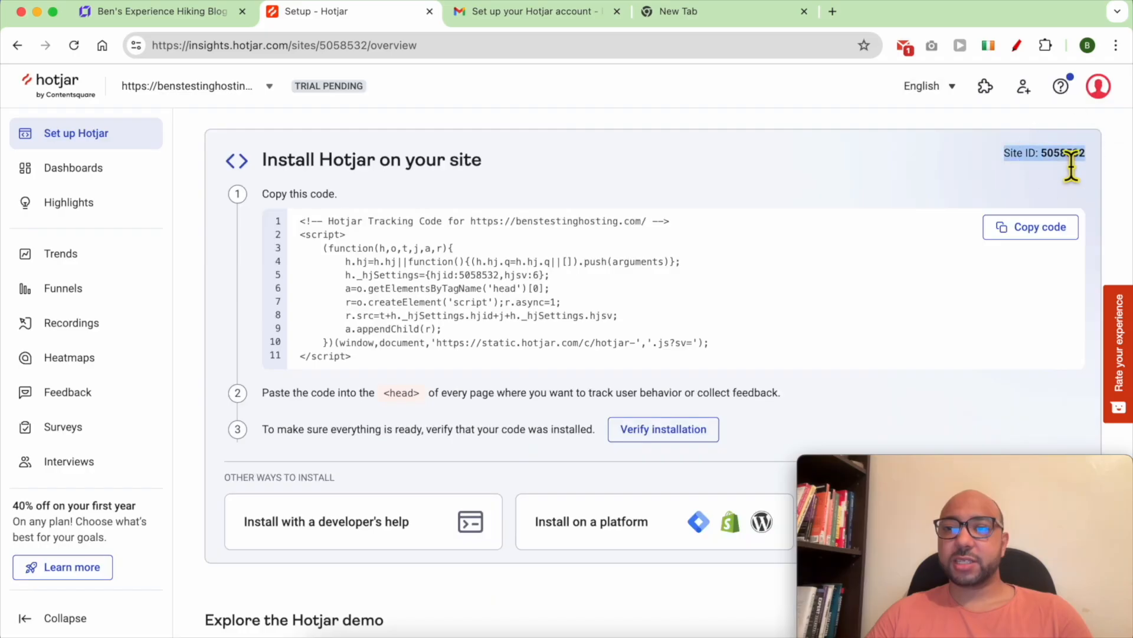
pyautogui.rightClick(1074, 158)
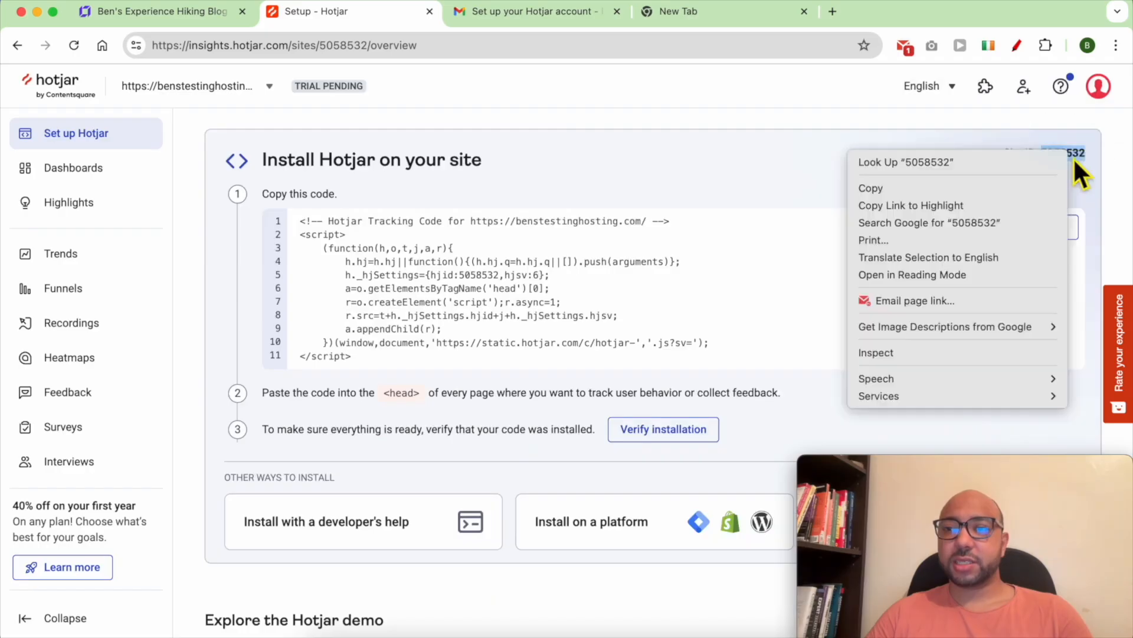
pyautogui.click(916, 187)
pyautogui.click(148, 18)
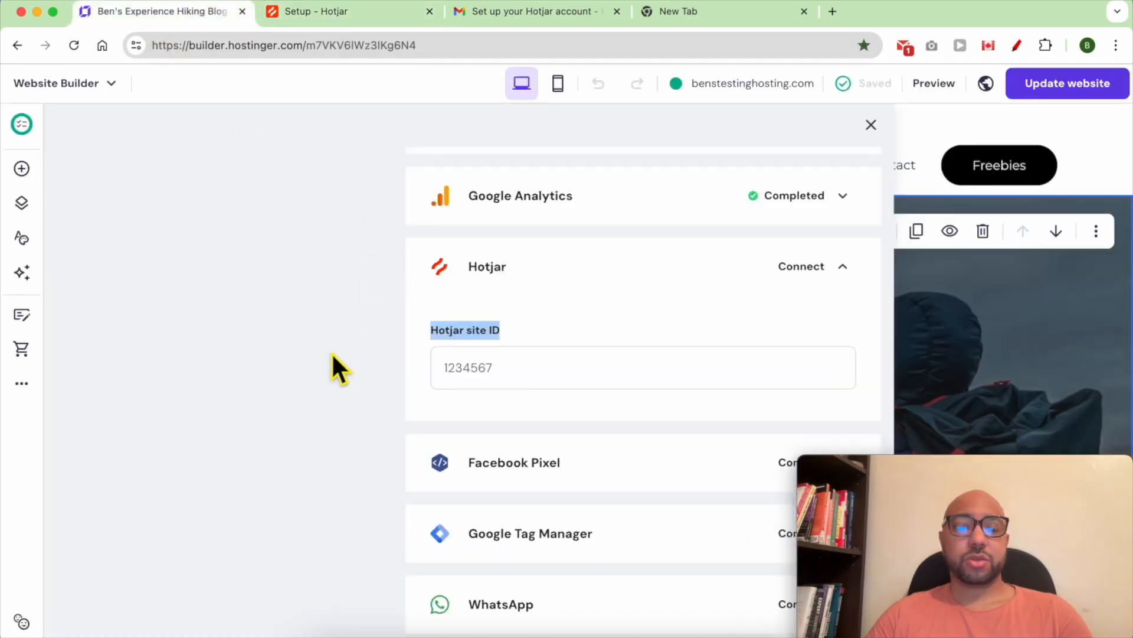
# - Paste the copied Site ID into the Hotjar integration's site ID field and save the changes
pyautogui.click(493, 380)
pyautogui.rightClick(497, 378)
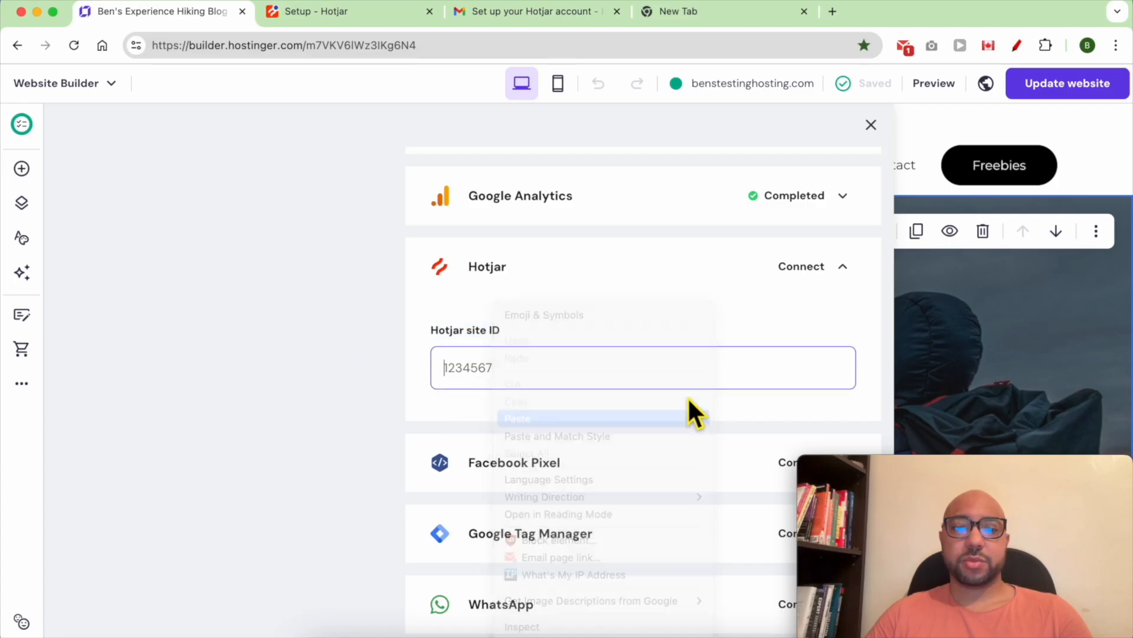
pyautogui.click(666, 416)
pyautogui.moveTo(863, 468); pyautogui.dragTo(934, 465)
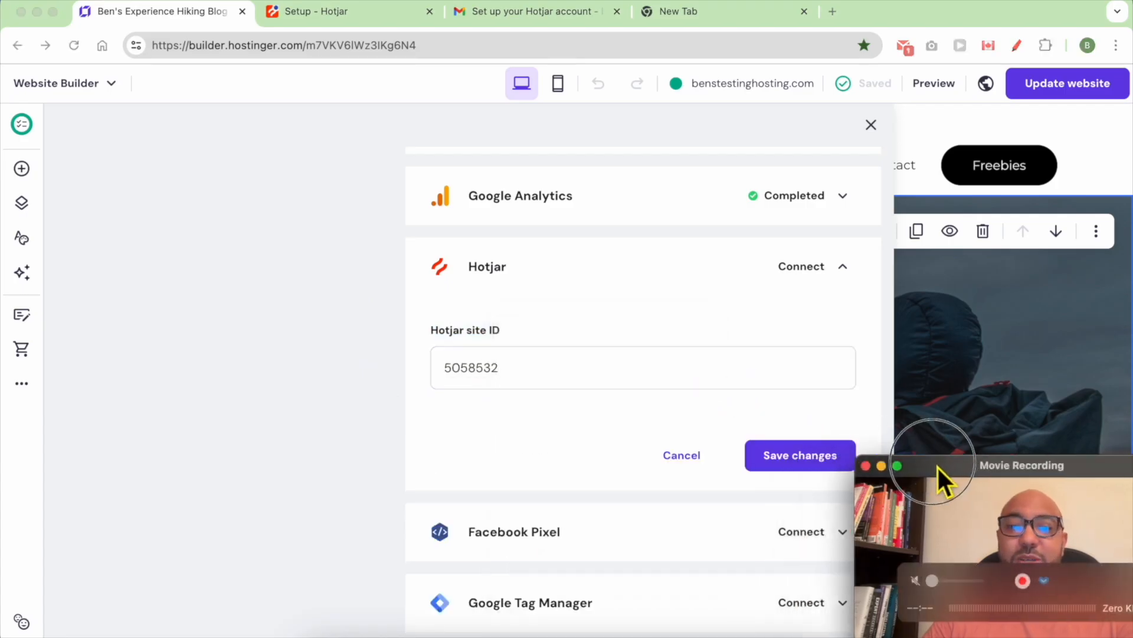
pyautogui.click(813, 462)
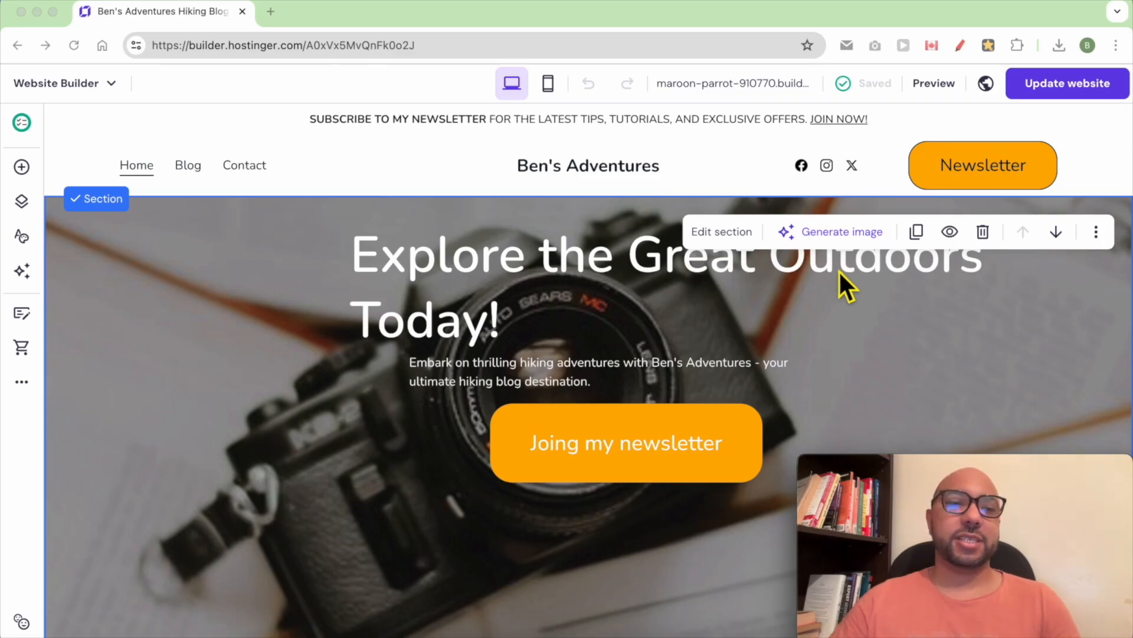
# - From the blog posts manager, start a new AI-written blog post
pyautogui.click(24, 382)
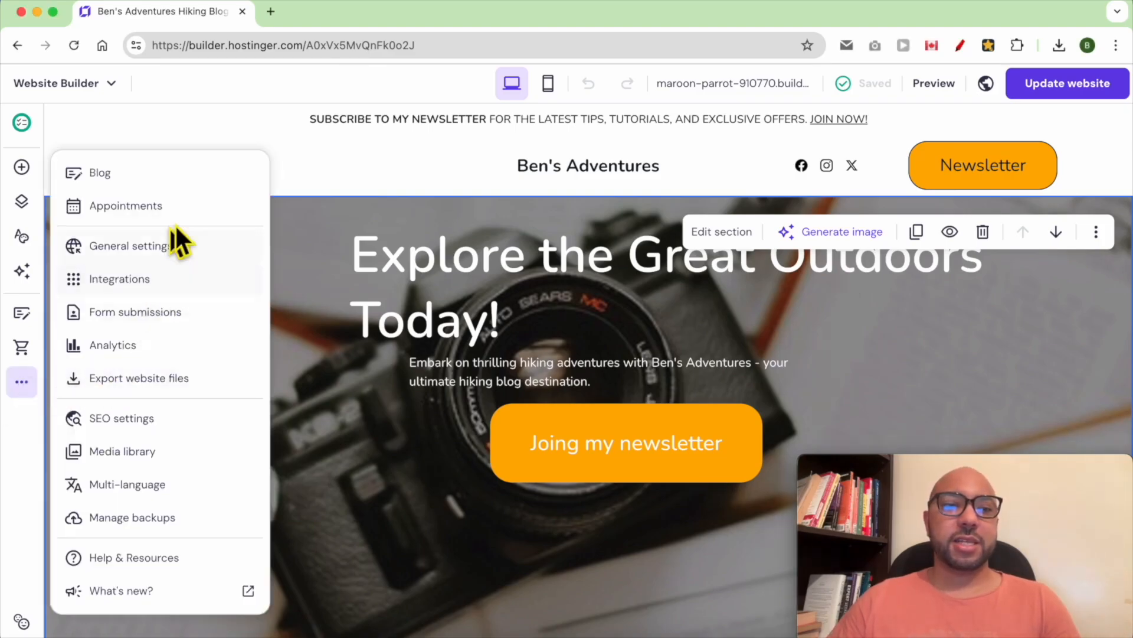
pyautogui.click(174, 172)
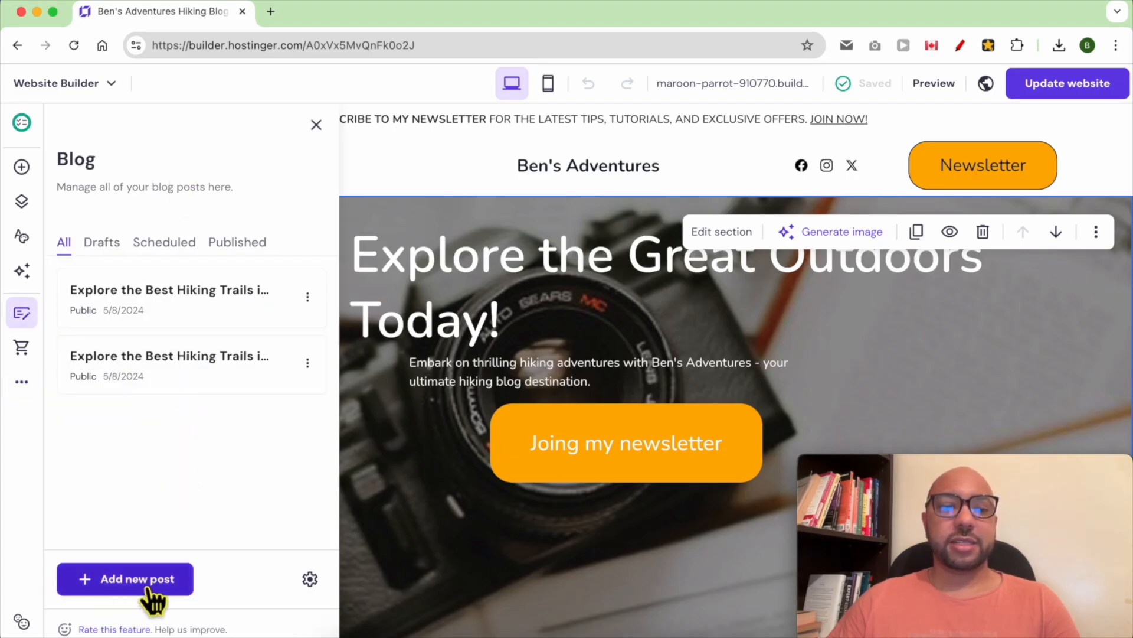
pyautogui.click(162, 586)
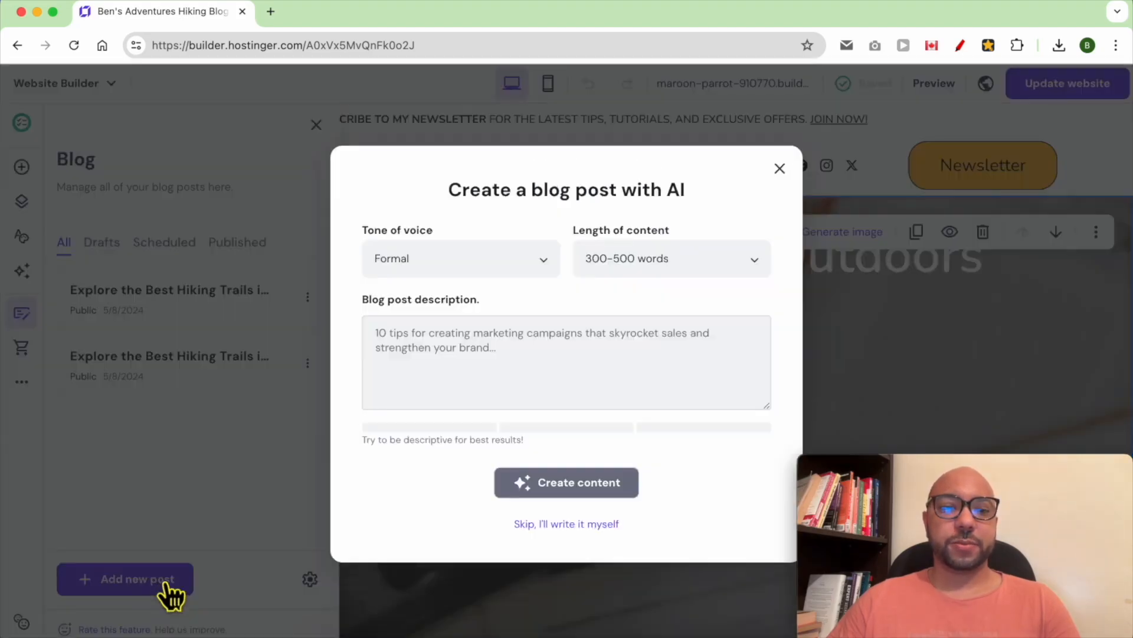
pyautogui.click(440, 258)
pyautogui.click(591, 196)
pyautogui.moveTo(718, 192); pyautogui.dragTo(630, 191)
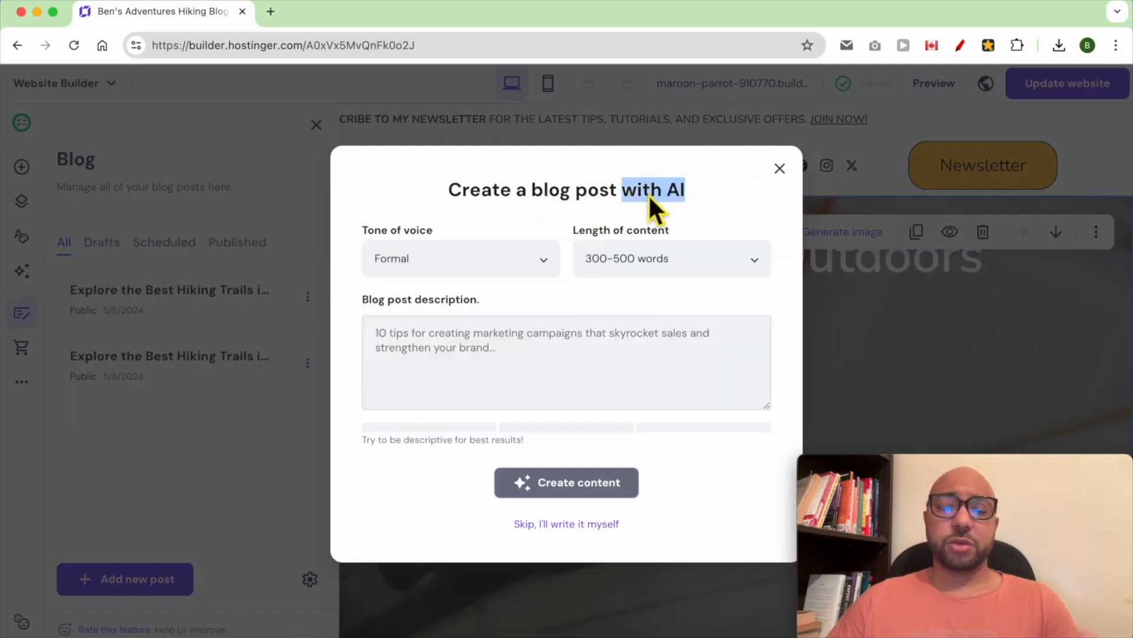
pyautogui.click(678, 509)
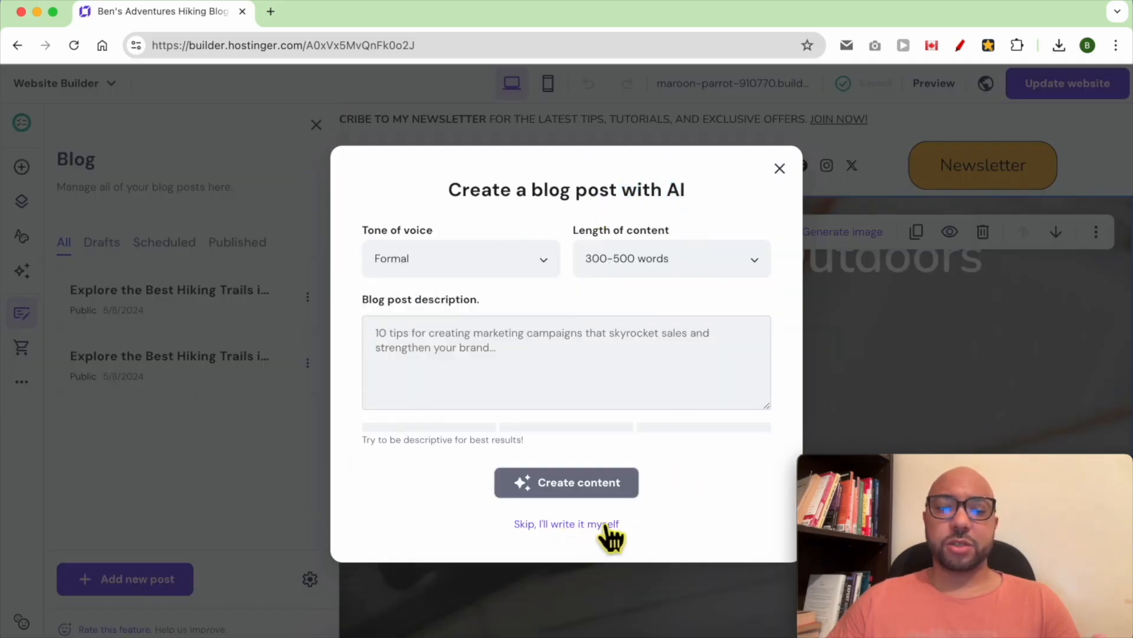
pyautogui.doubleClick(668, 197)
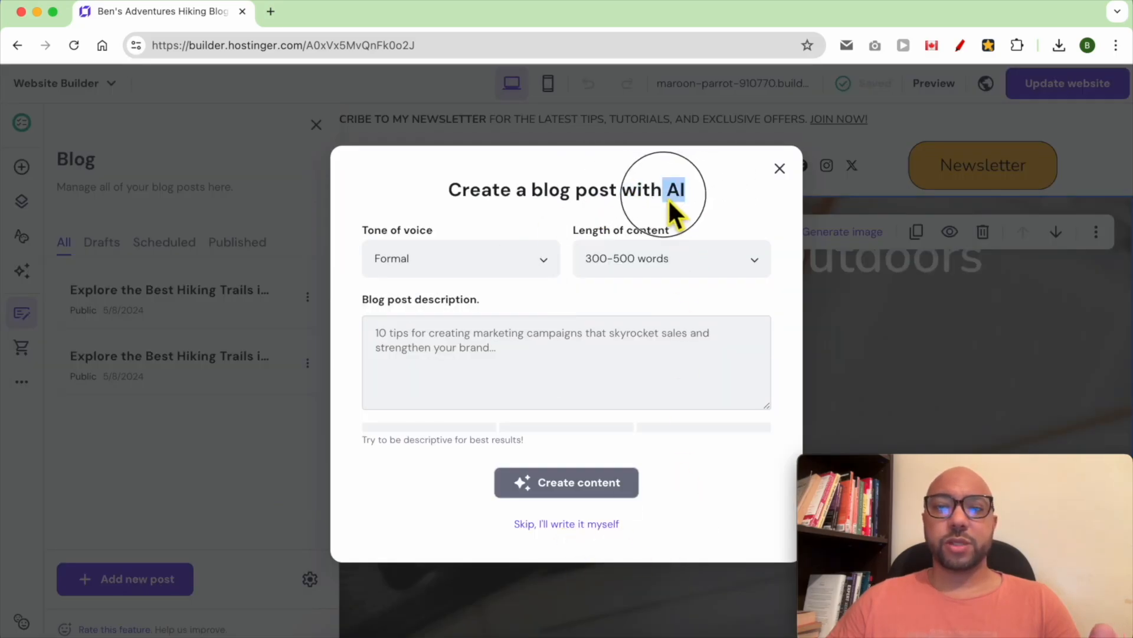
# - Set Casual tone, 300-500 words, describe '10 Hiking Essentials Checklist: what to bring on a hike', and generate
pyautogui.click(458, 259)
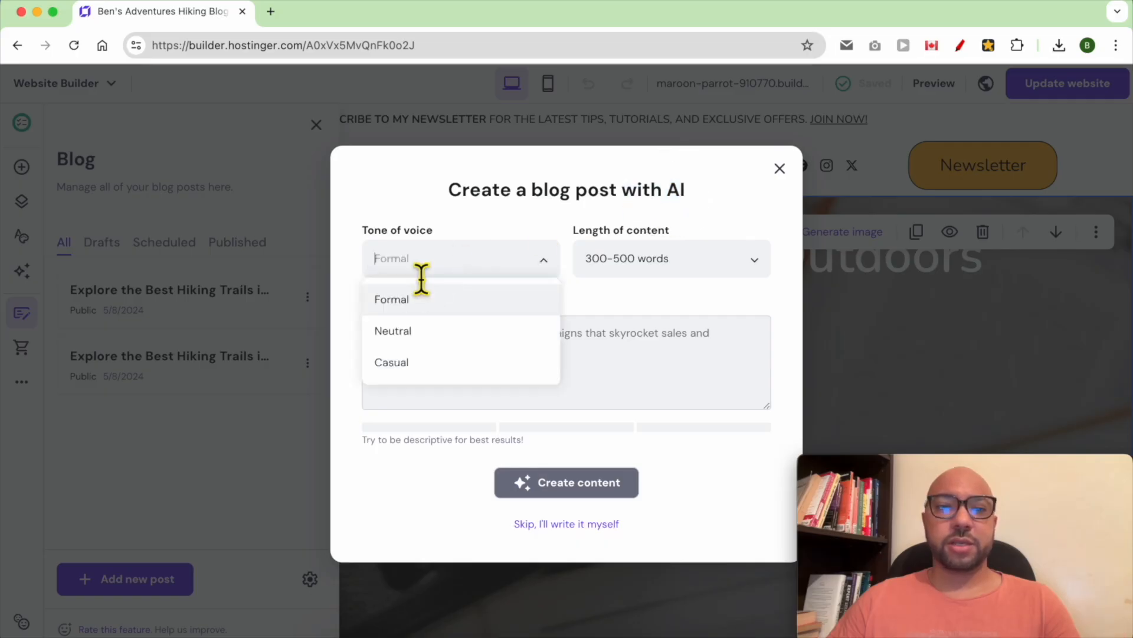
pyautogui.click(428, 362)
pyautogui.click(647, 273)
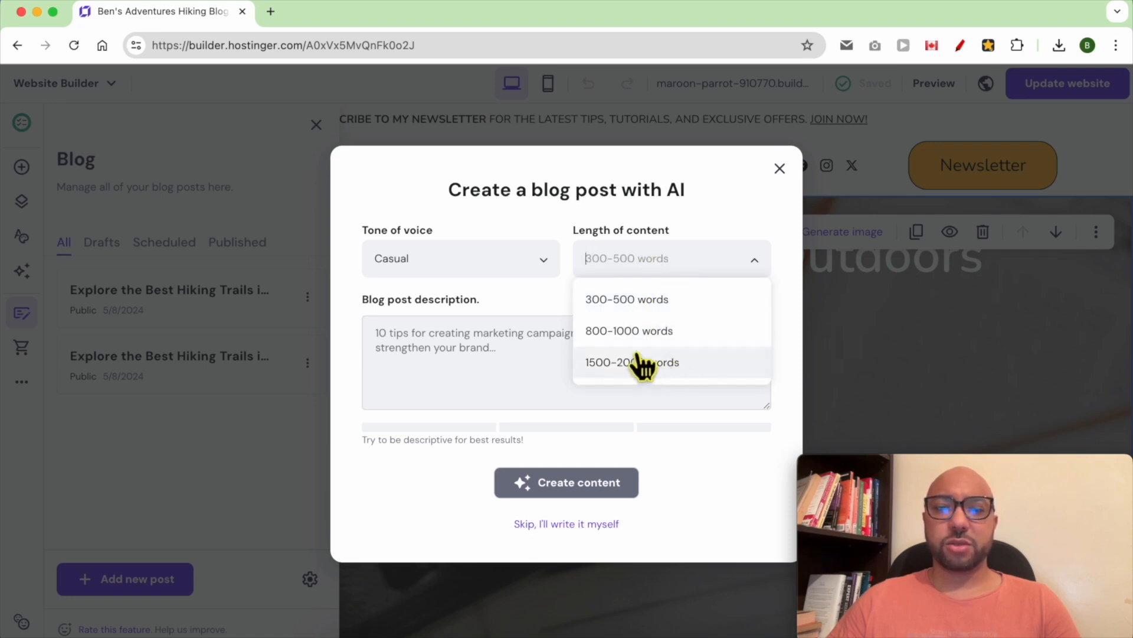
pyautogui.click(648, 301)
pyautogui.click(467, 383)
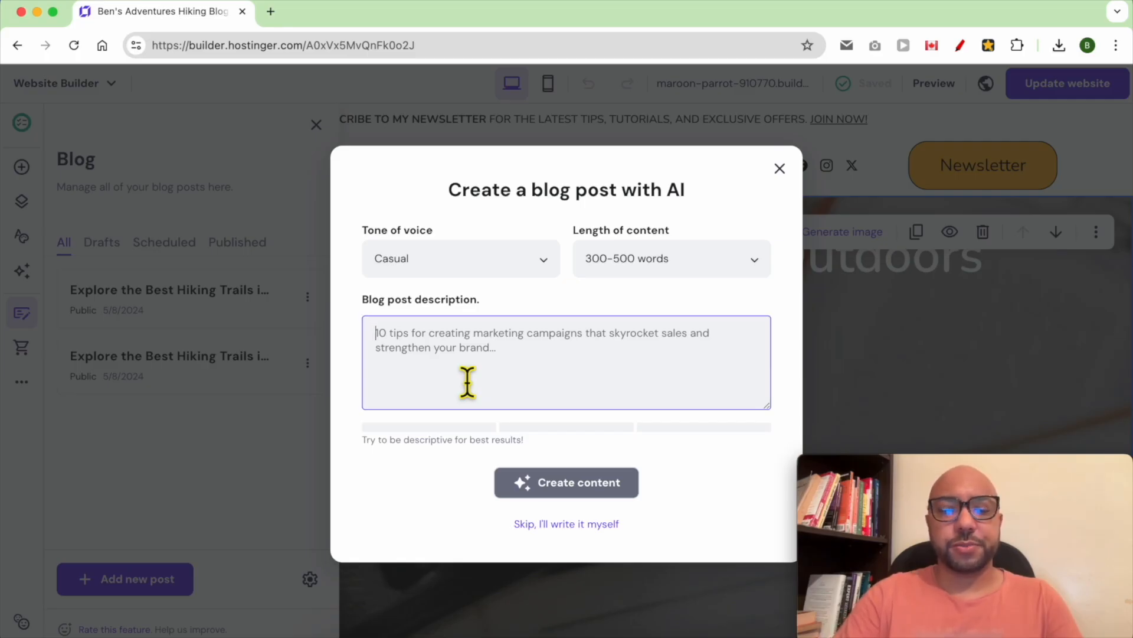
pyautogui.write('Hiking Essentials Checklist: what to br')
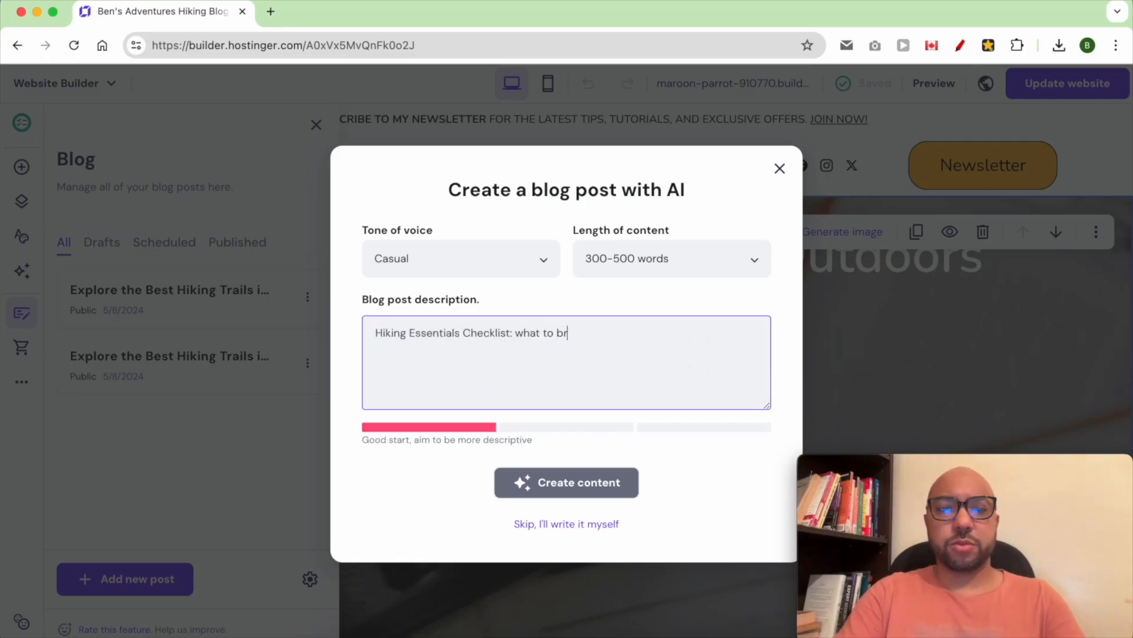
pyautogui.write('ing on a hike')
pyautogui.click(534, 434)
pyautogui.click(663, 342)
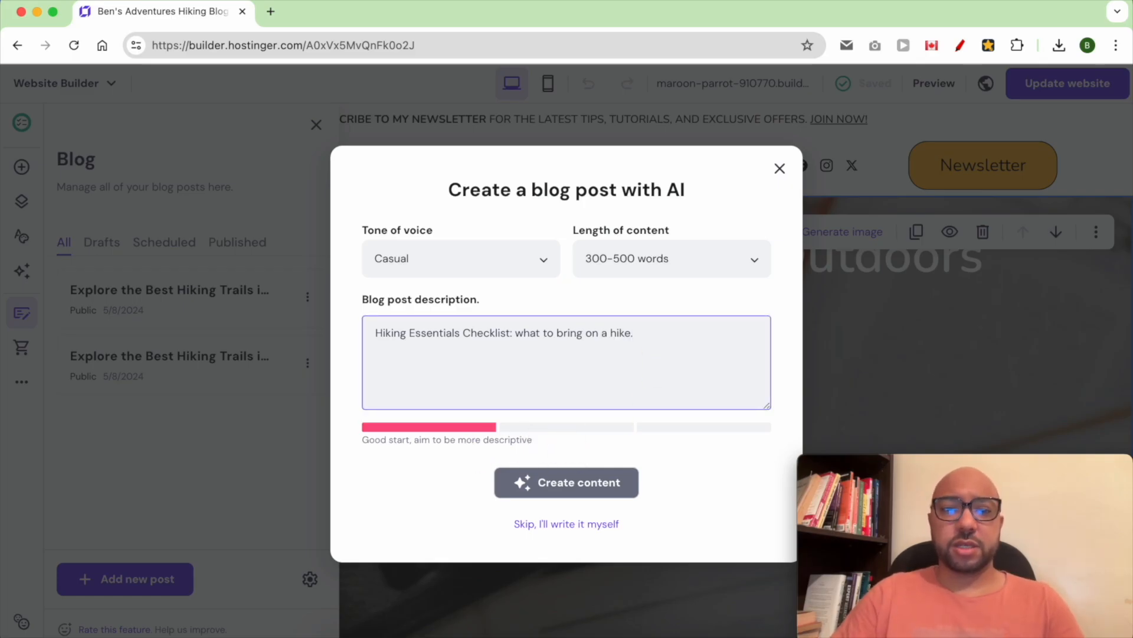
pyautogui.write('10')
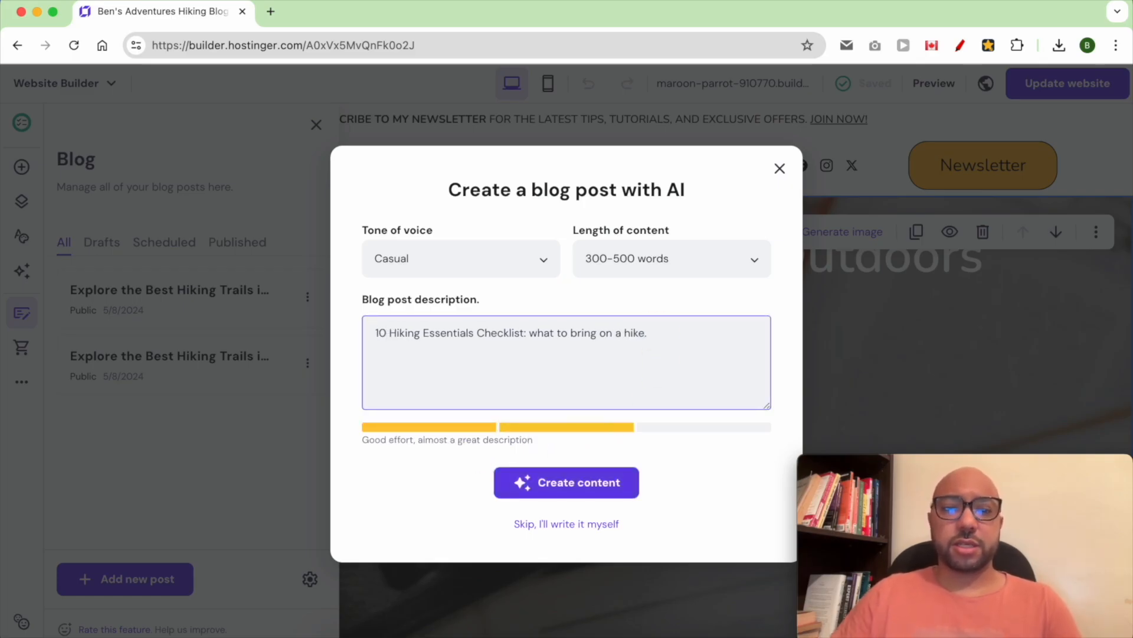
pyautogui.click(710, 350)
pyautogui.press('BackSpace')
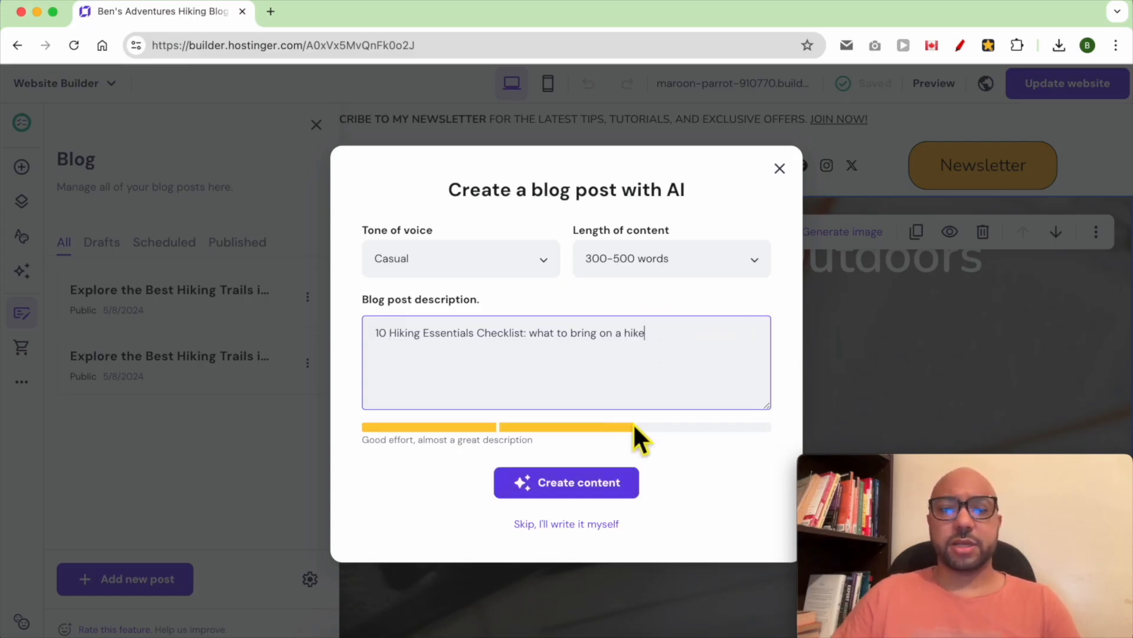
pyautogui.click(573, 490)
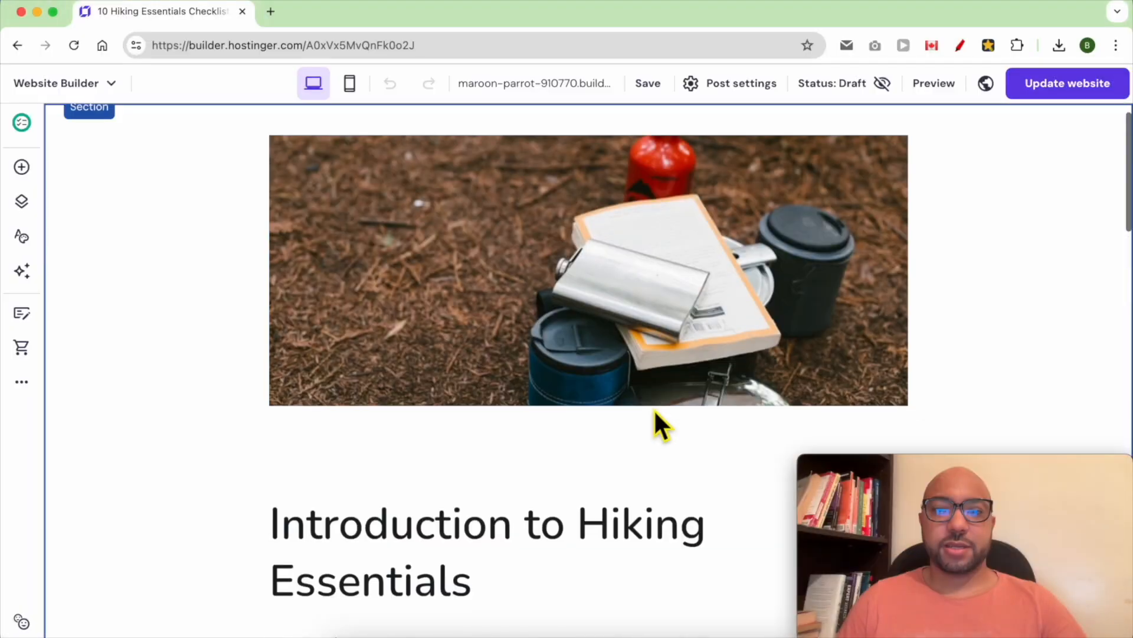
# - Review the generated 10 Hiking Essentials Checklist post from top to bottom
pyautogui.scroll(5, 655, 425)
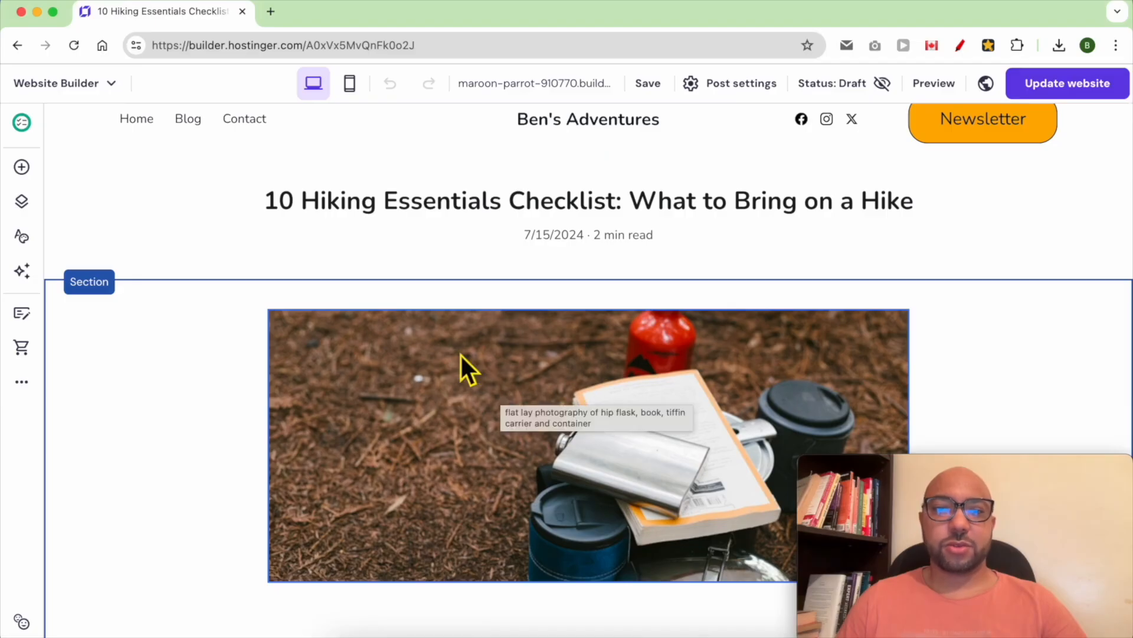
pyautogui.scroll(-4, 467, 364)
pyautogui.scroll(-3, 467, 365)
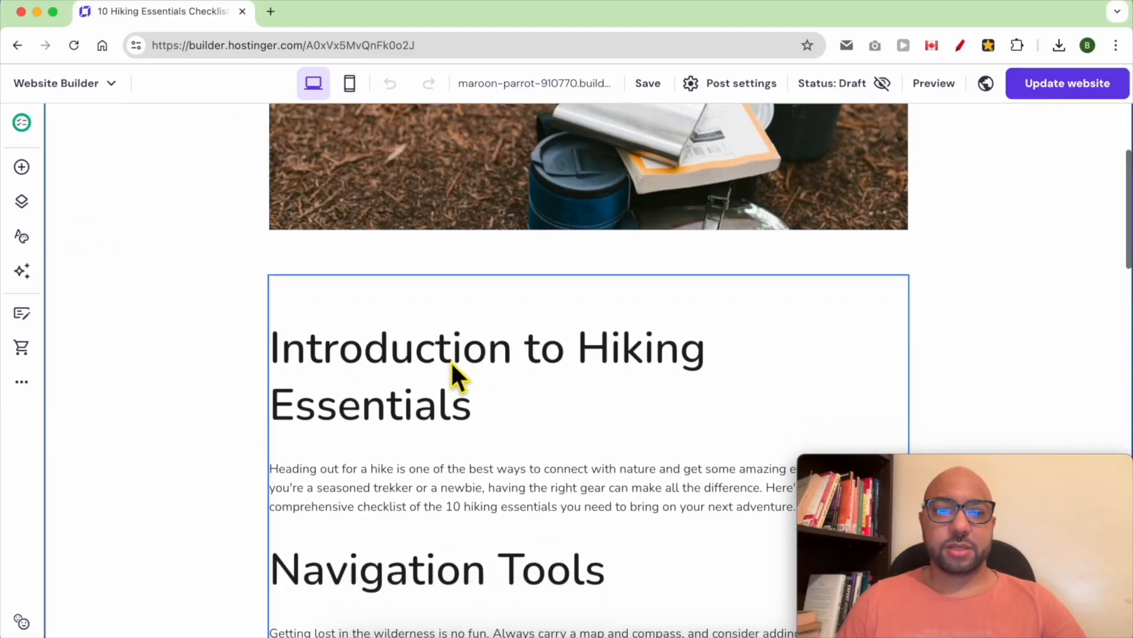
pyautogui.scroll(-3, 361, 420)
pyautogui.scroll(-3, 370, 342)
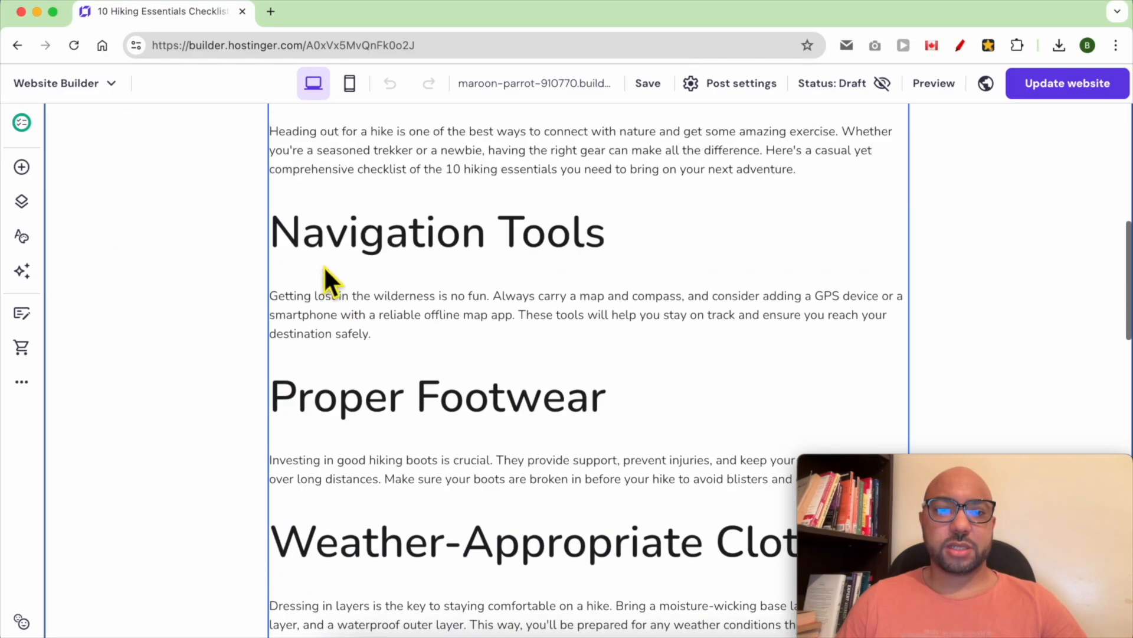
pyautogui.scroll(-4, 520, 443)
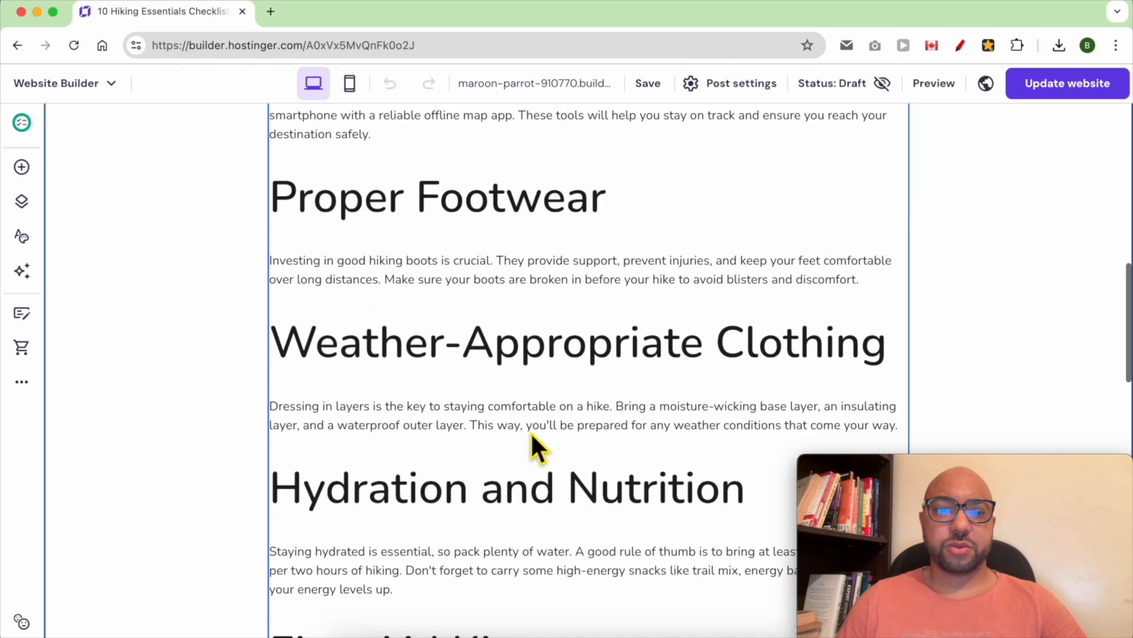
pyautogui.scroll(-2, 649, 404)
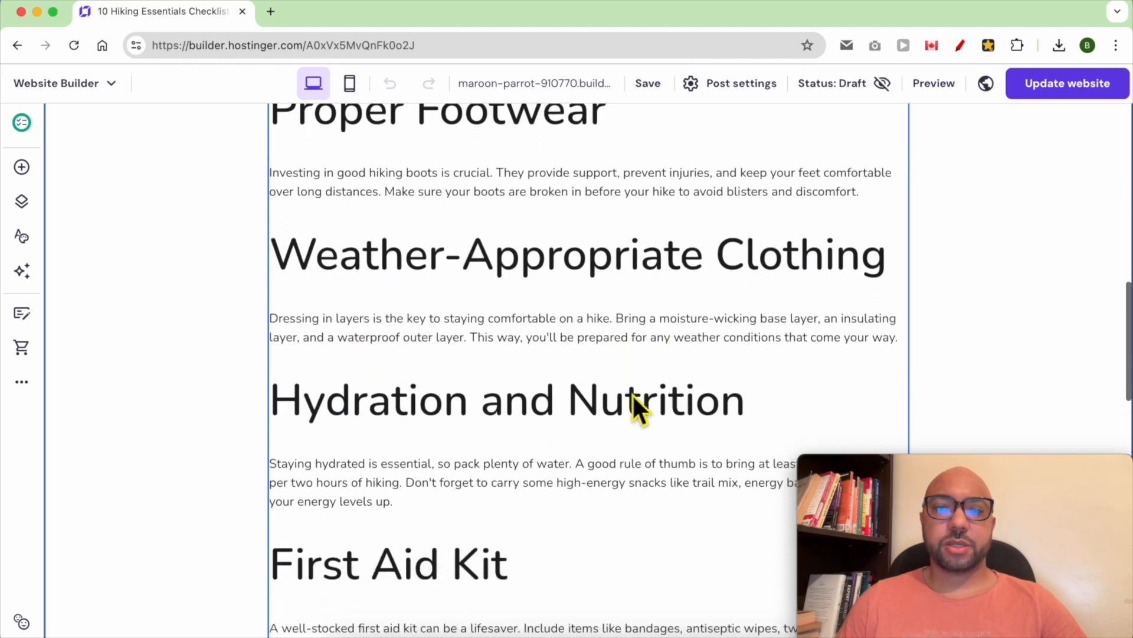
pyautogui.scroll(-5, 466, 439)
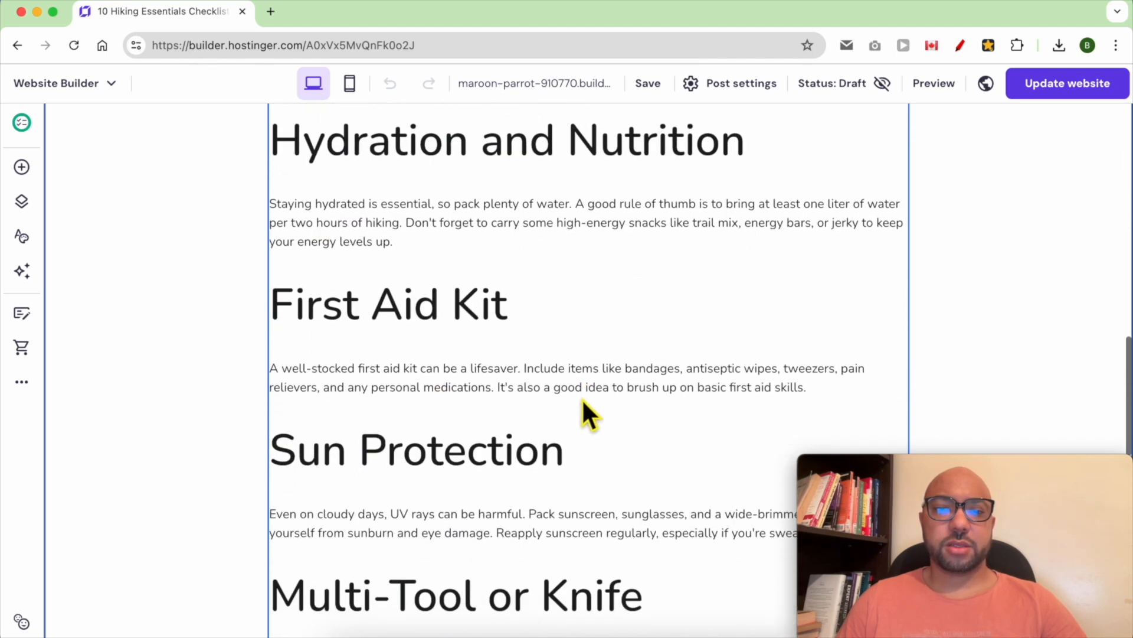
pyautogui.scroll(-4, 319, 340)
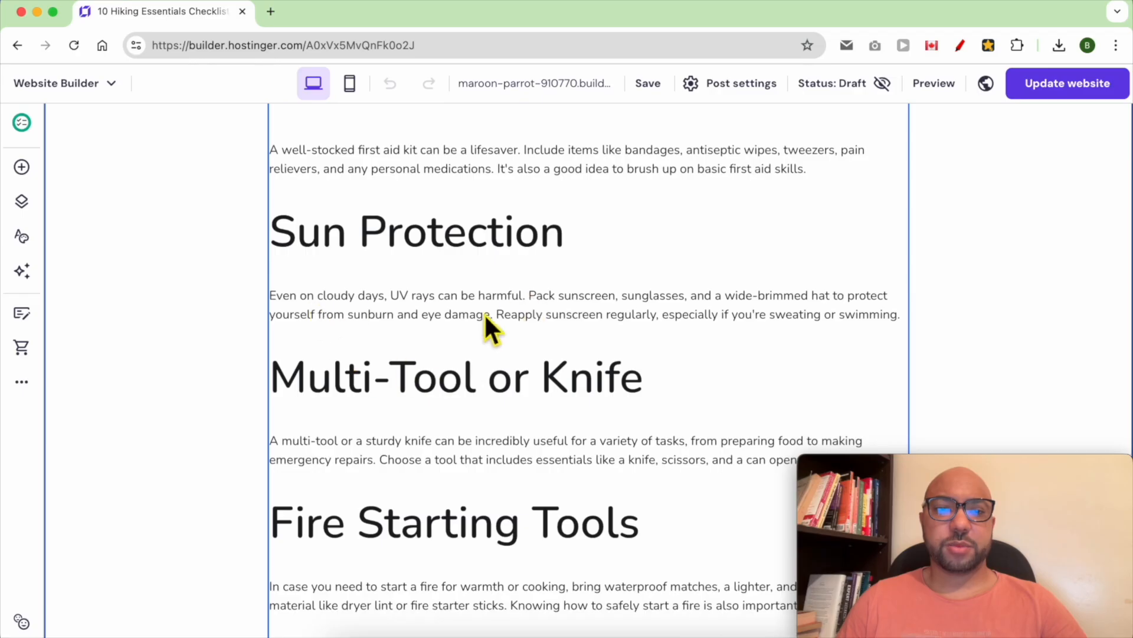
pyautogui.scroll(-3, 596, 426)
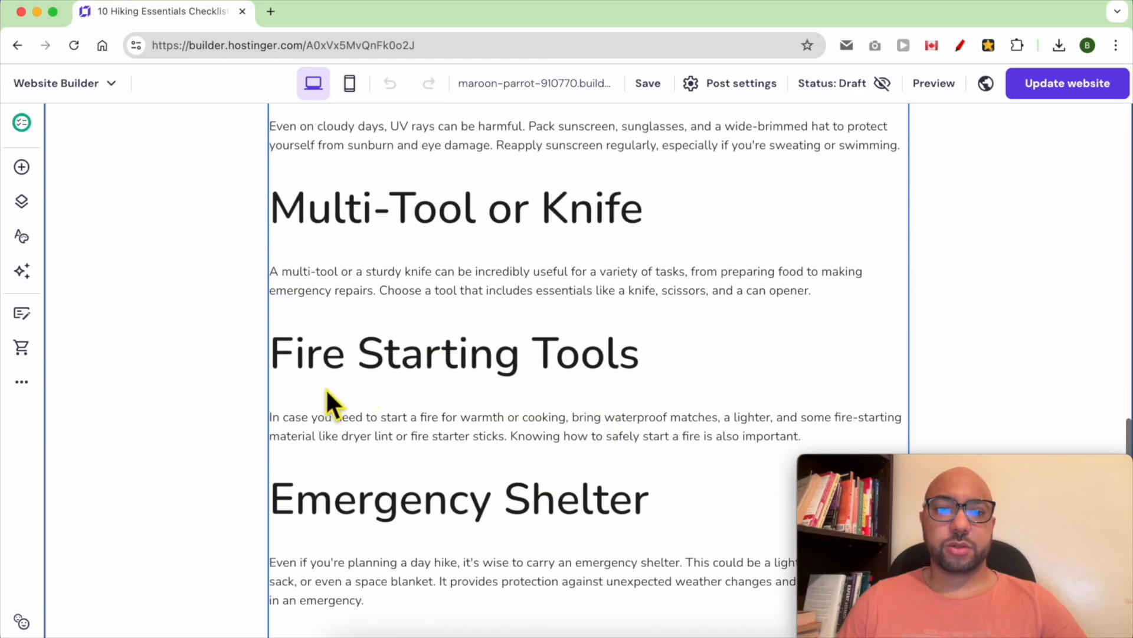
pyautogui.scroll(-4, 458, 401)
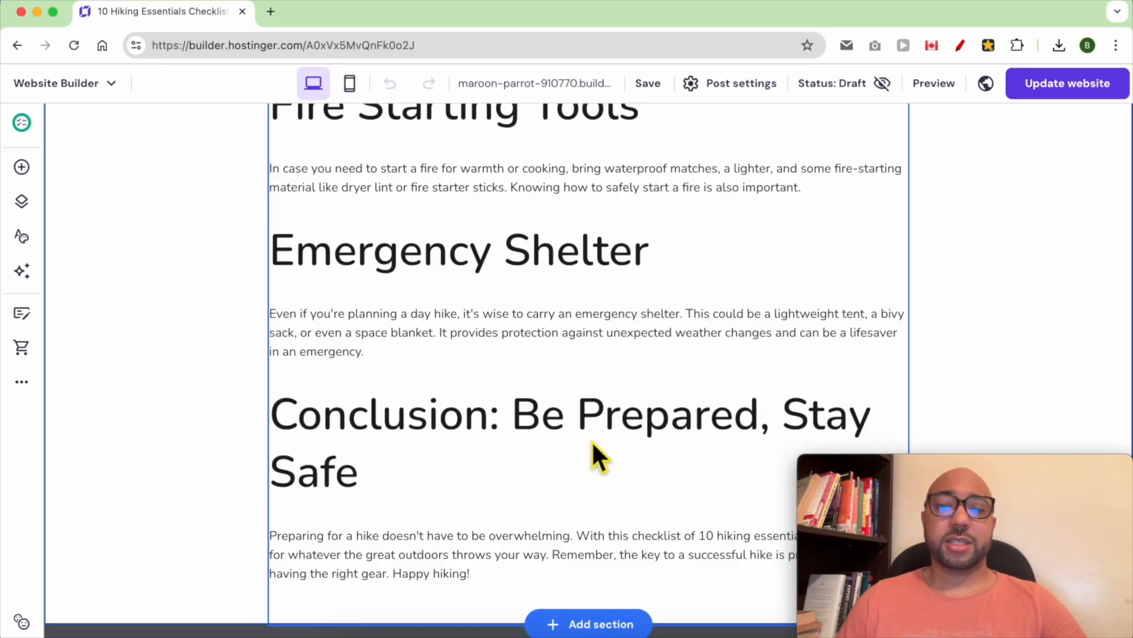
pyautogui.scroll(20, 592, 440)
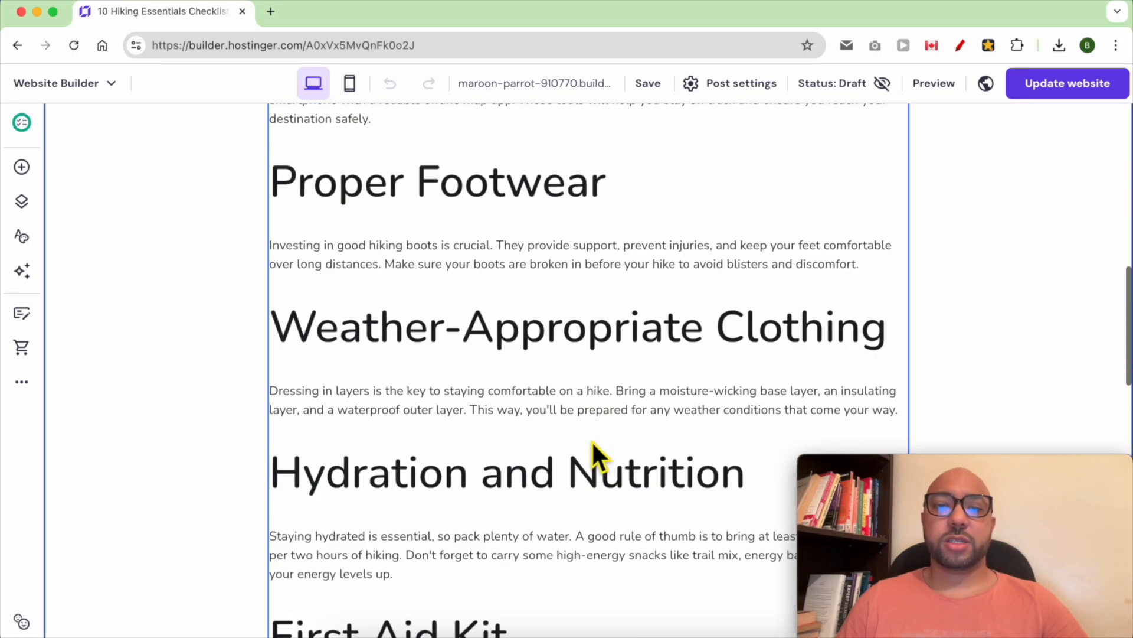
pyautogui.scroll(8, 592, 440)
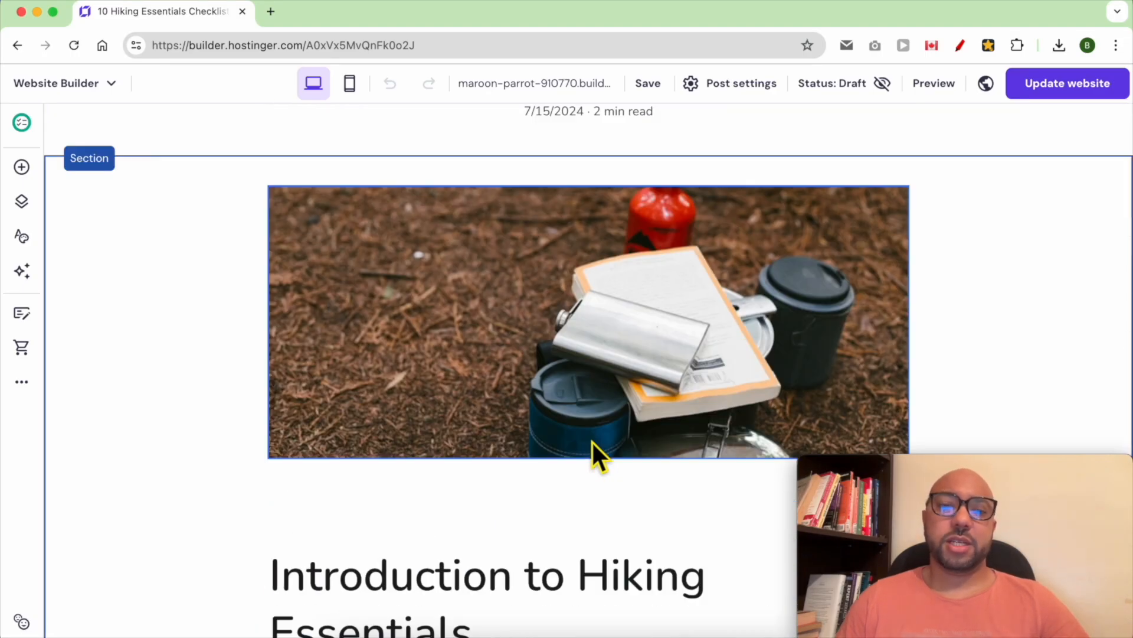
pyautogui.scroll(-20, 526, 430)
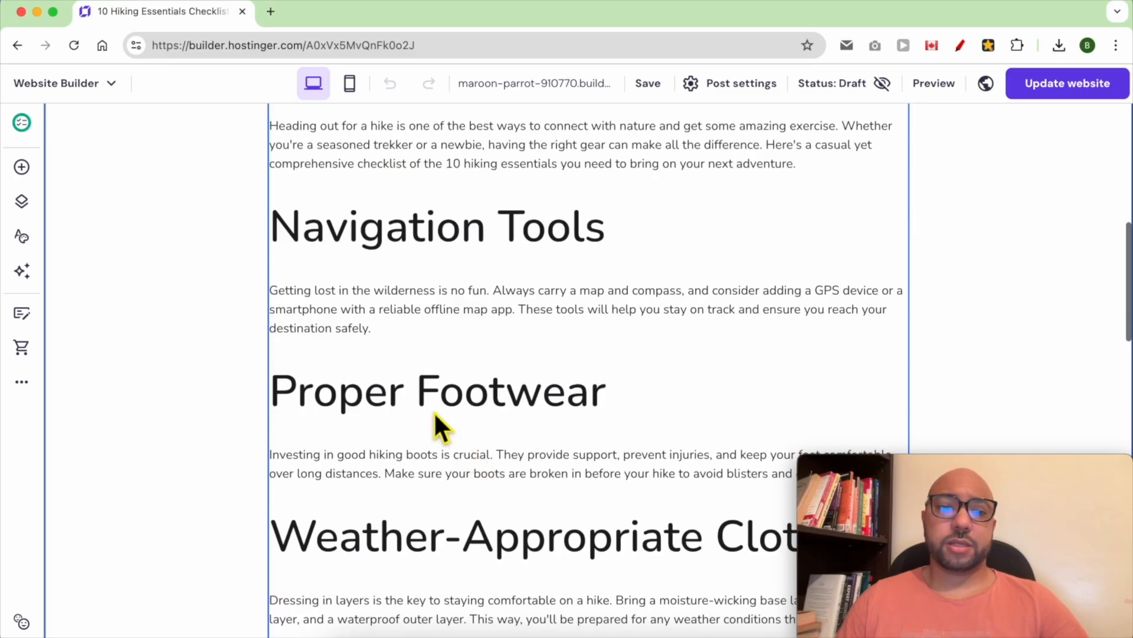
# - Publish the site with Update website and open the live site via View site
pyautogui.tripleClick(417, 369)
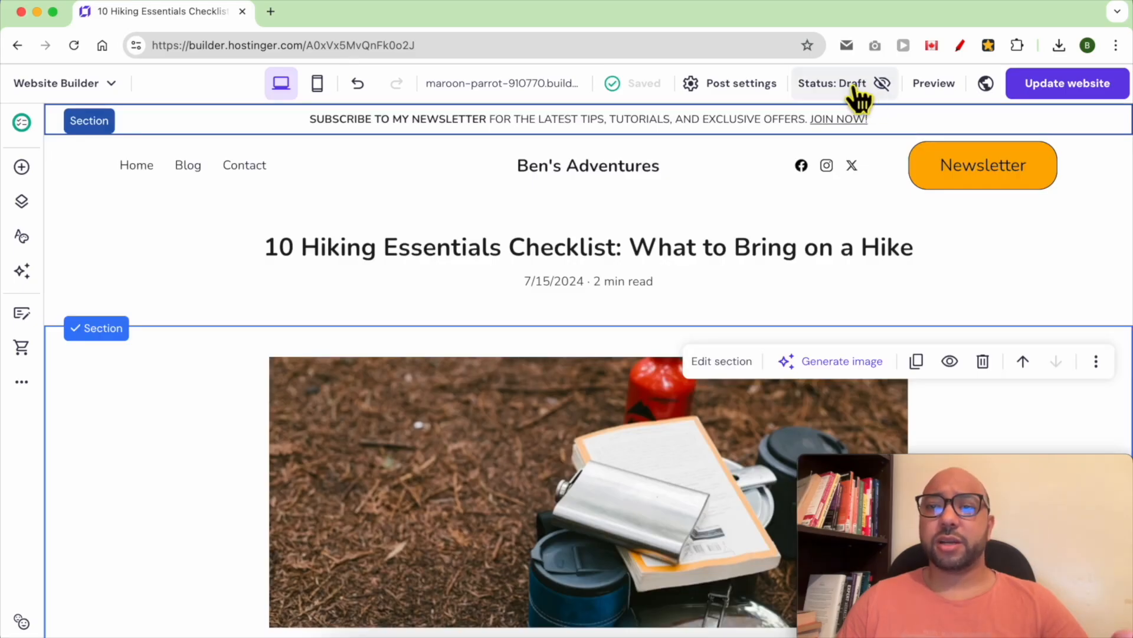
pyautogui.click(1060, 84)
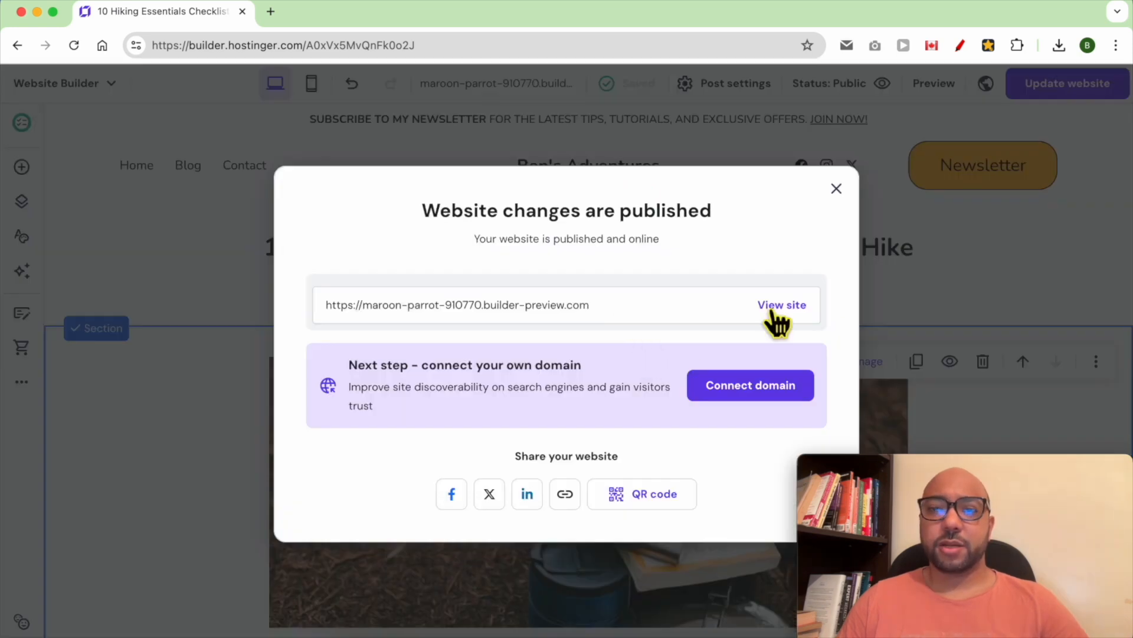
pyautogui.click(775, 304)
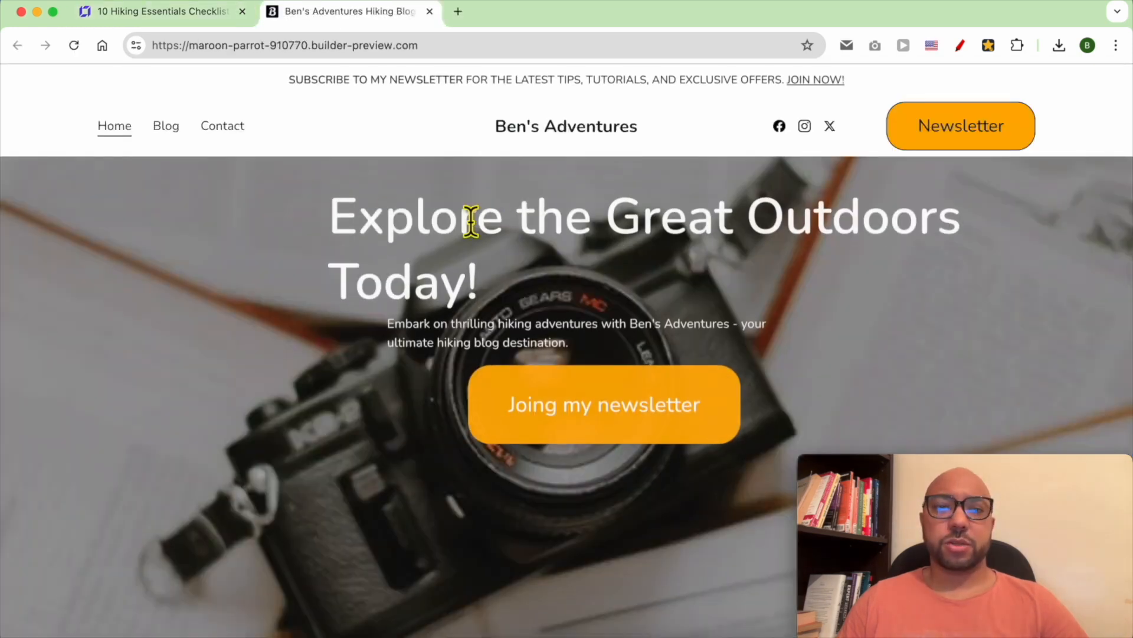
# - Go back to the live site's homepage and browse it
pyautogui.click(18, 46)
pyautogui.click(18, 46)
pyautogui.scroll(-4, 602, 292)
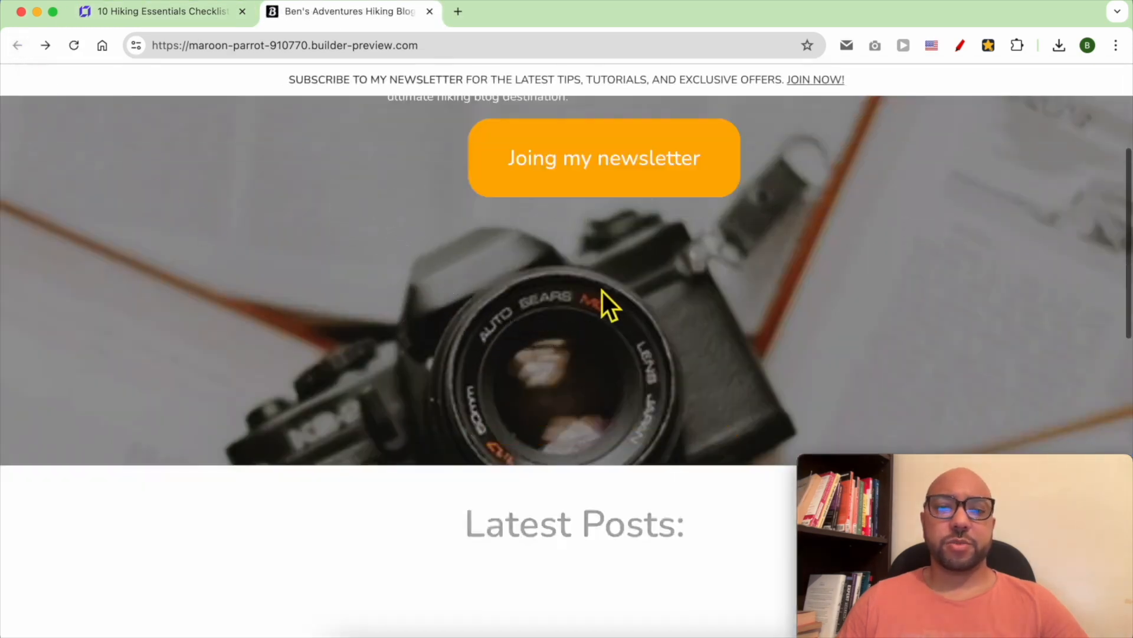
pyautogui.scroll(-10, 602, 295)
pyautogui.scroll(3, 603, 295)
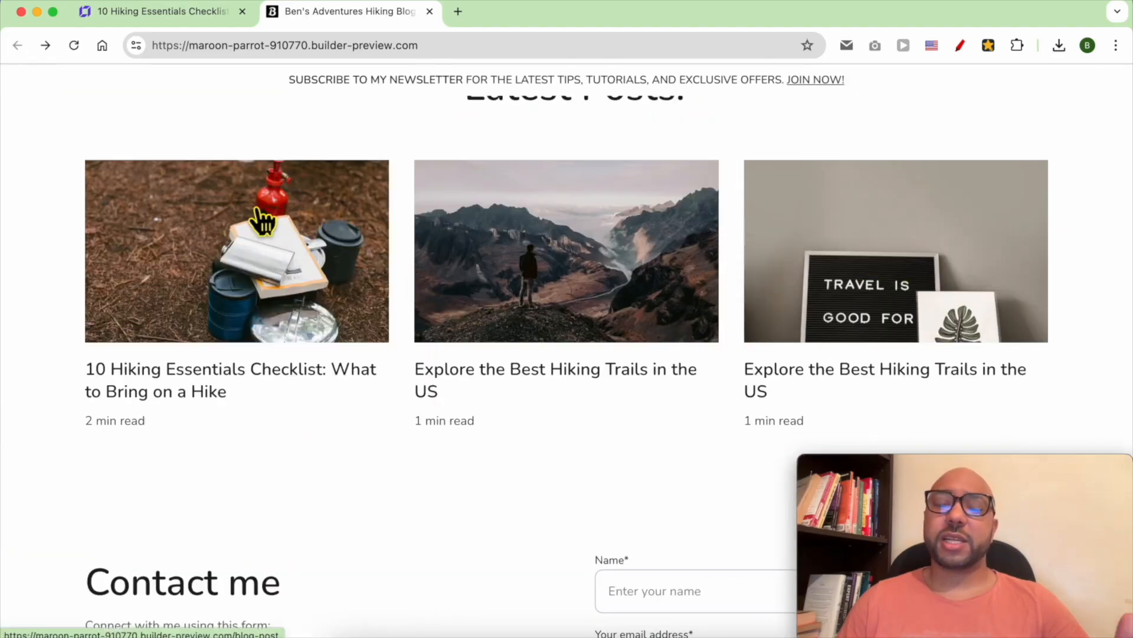
pyautogui.scroll(1, 277, 229)
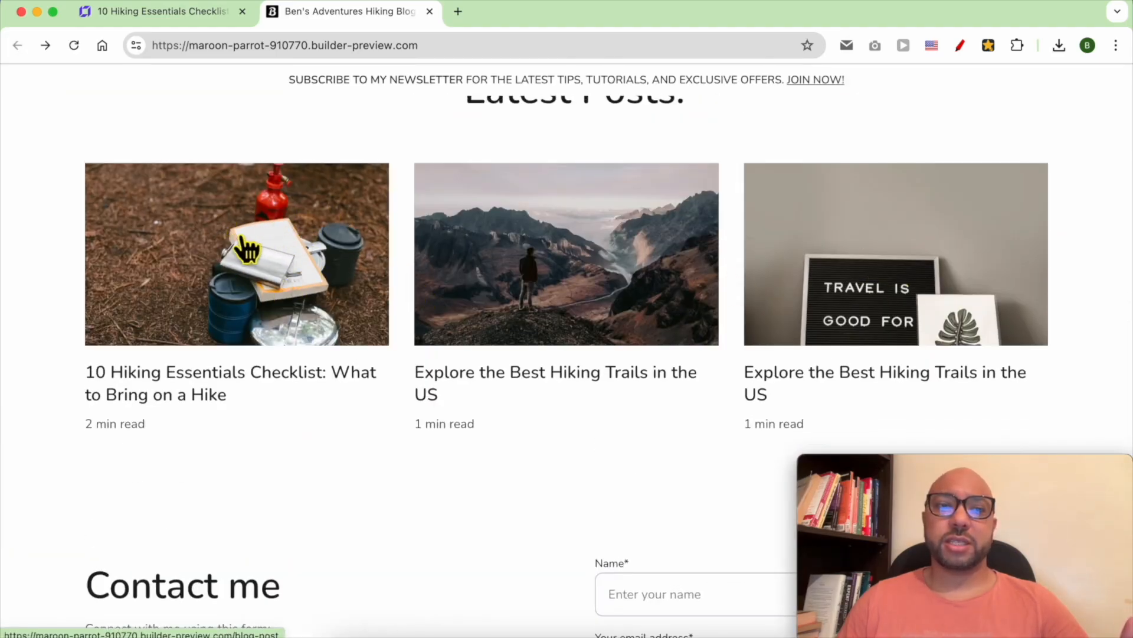
# - Read the 10 Hiking Essentials Checklist post on the live site, then return to the editor
pyautogui.click(317, 261)
pyautogui.scroll(-4, 624, 283)
pyautogui.scroll(-15, 624, 283)
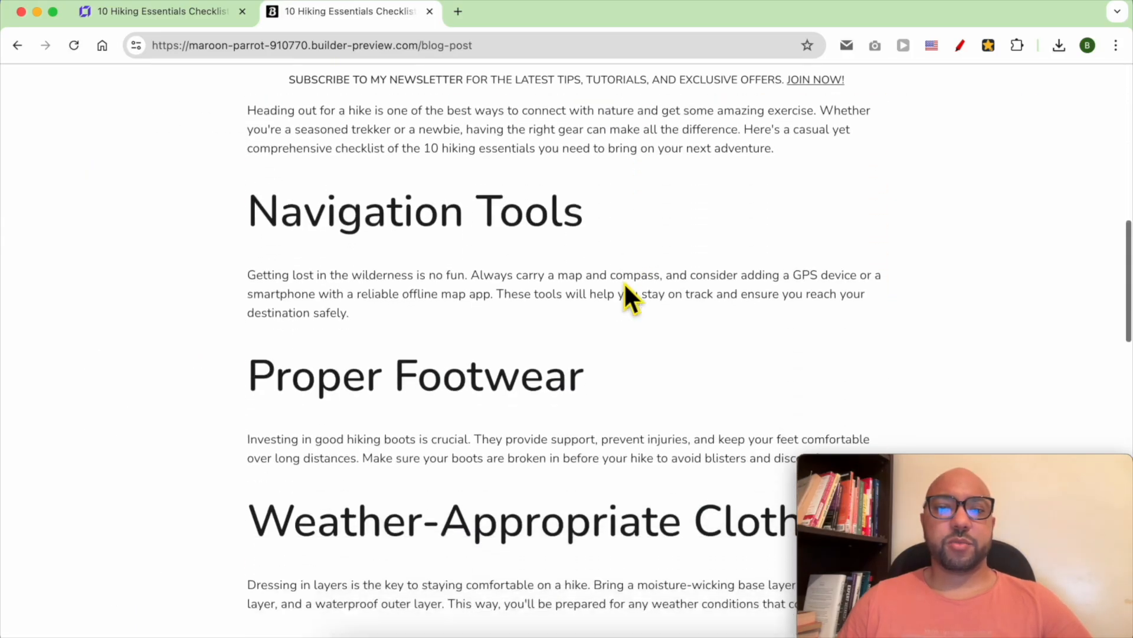
pyautogui.scroll(-10, 624, 282)
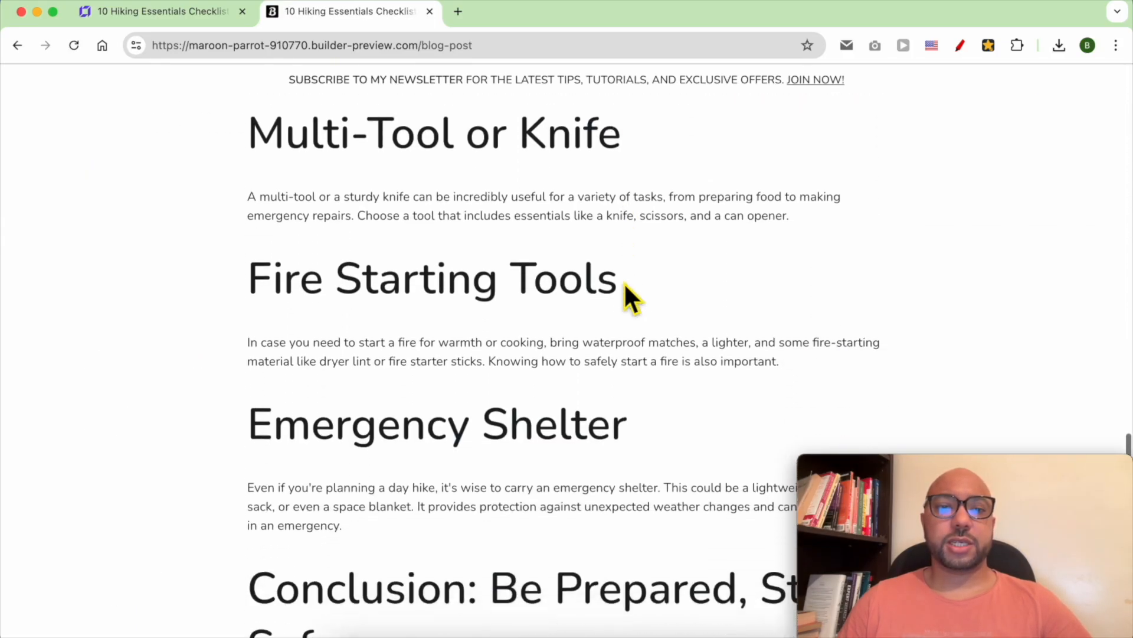
pyautogui.moveTo(619, 331); pyautogui.dragTo(478, 185)
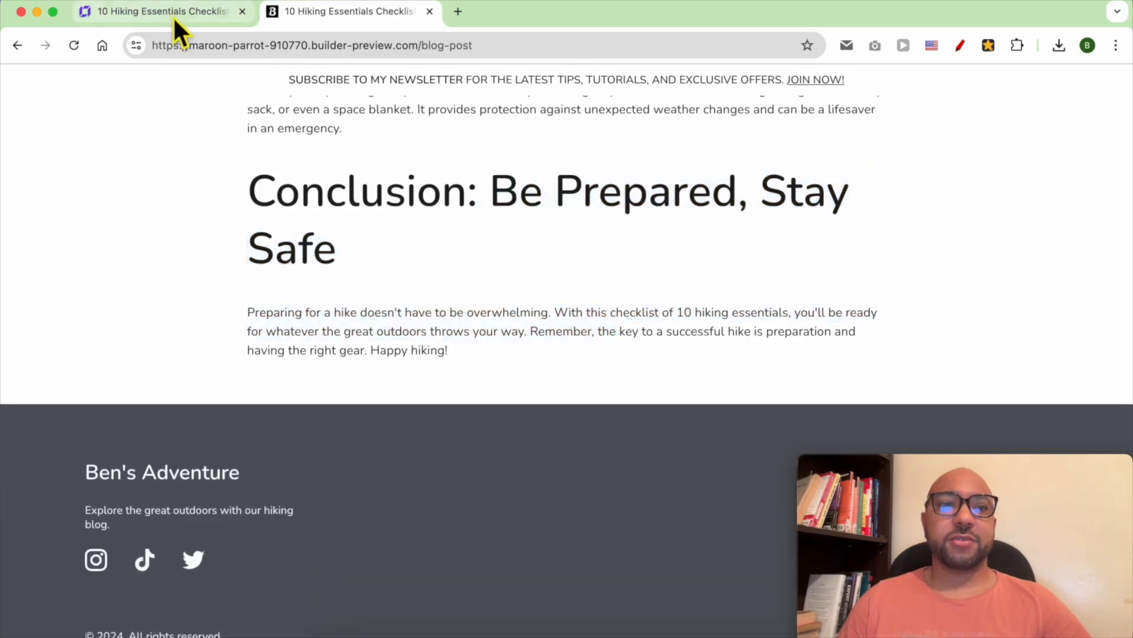
pyautogui.click(175, 15)
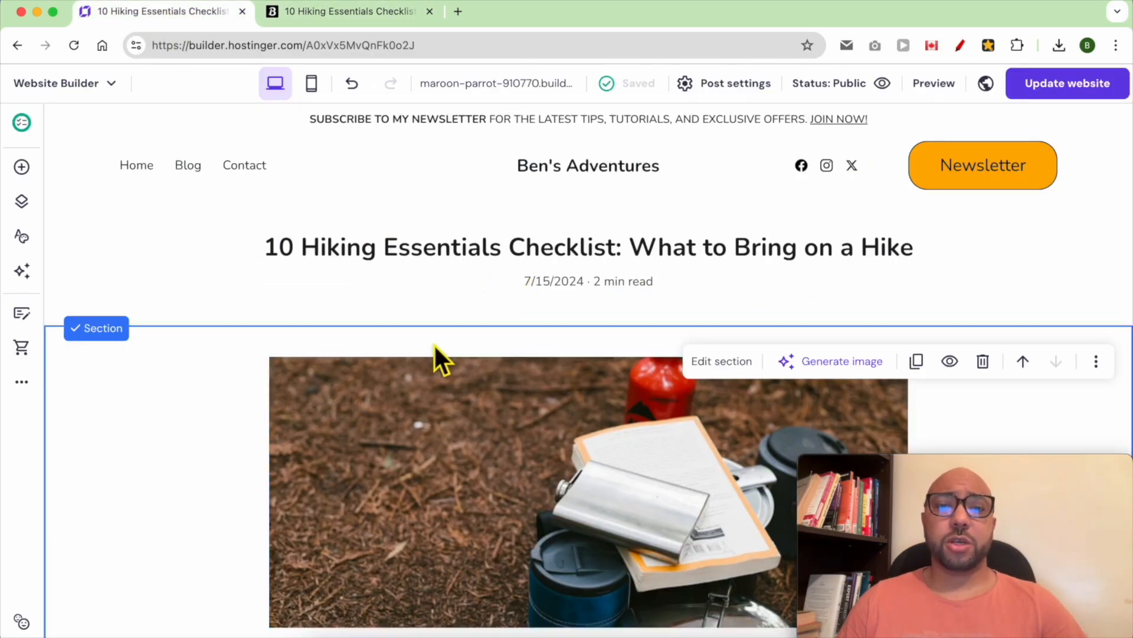
pyautogui.click(734, 87)
# - Create a new Tips category, assign it to the post, save, and update the website
pyautogui.click(561, 137)
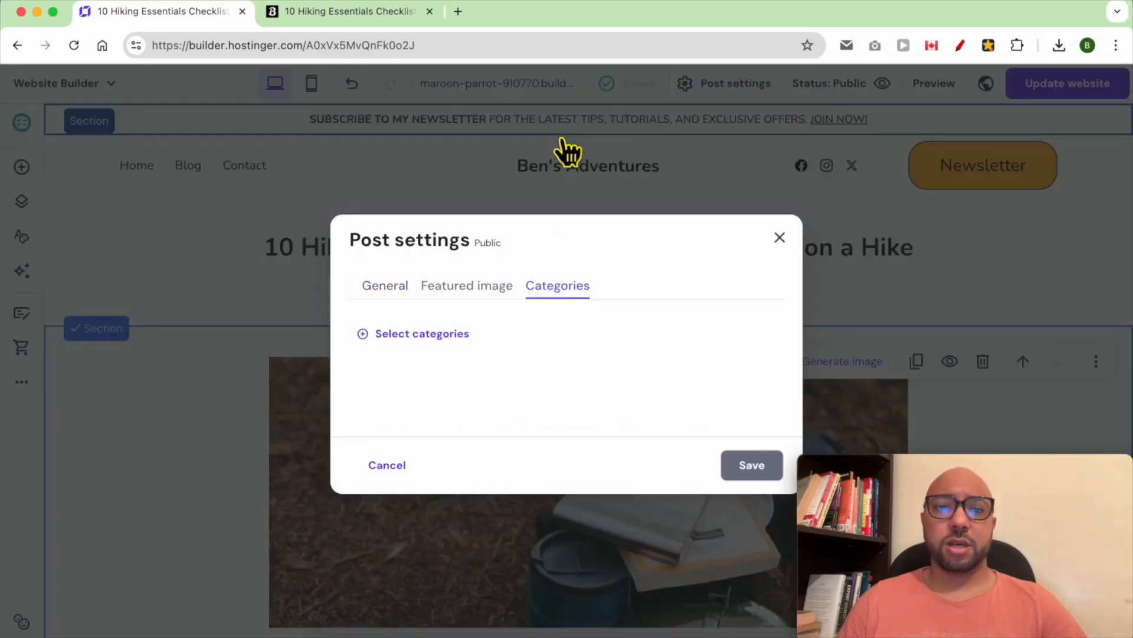
pyautogui.click(426, 342)
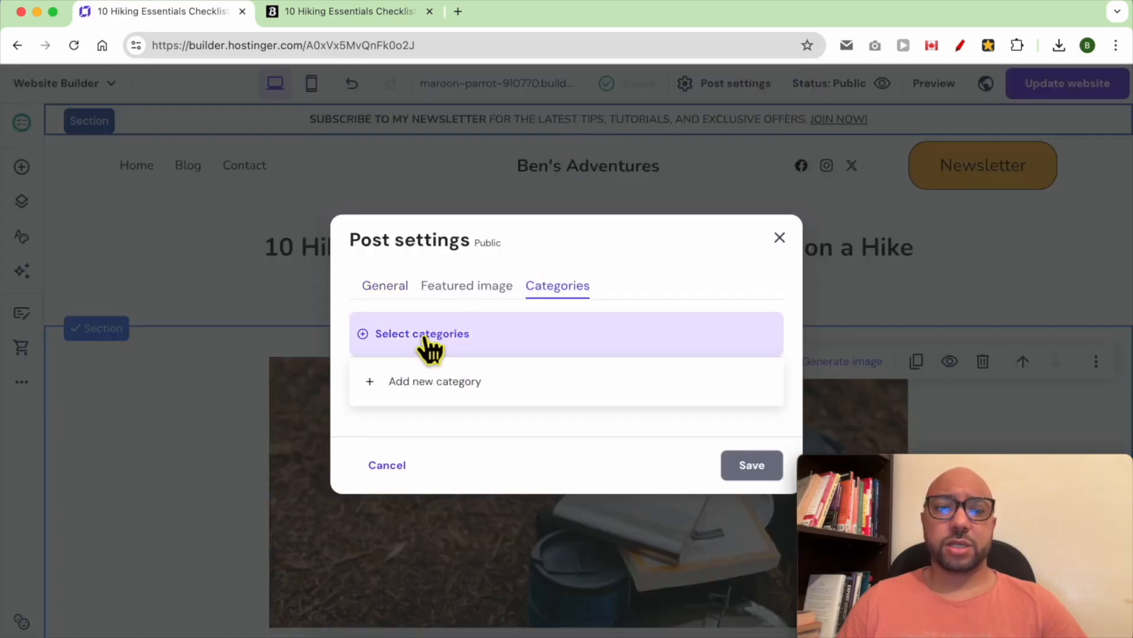
pyautogui.click(442, 385)
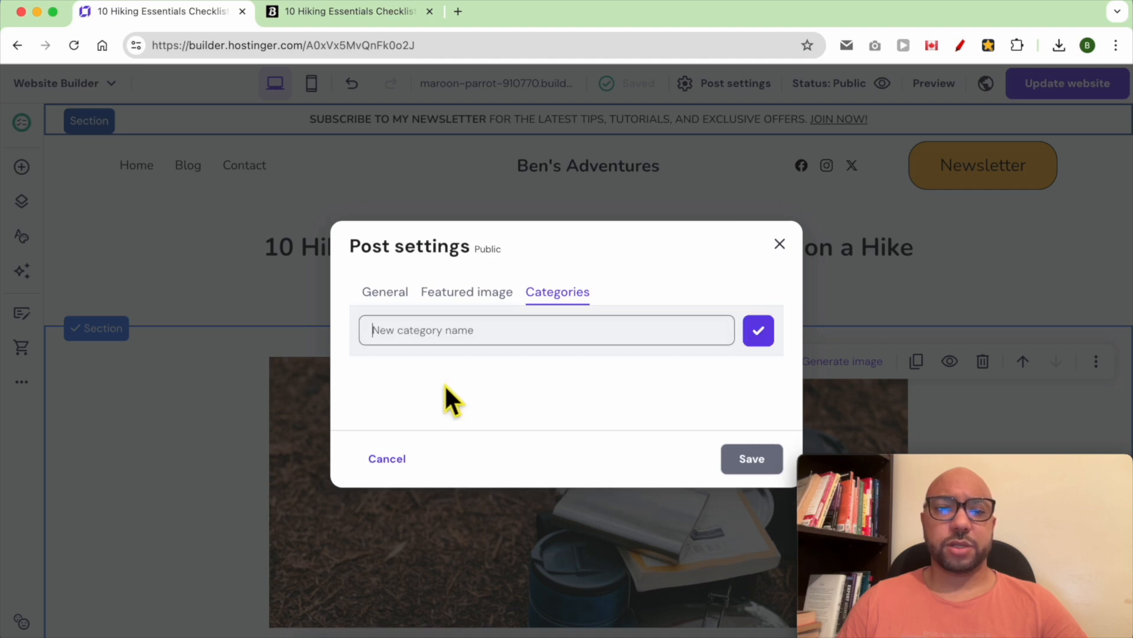
pyautogui.write('Tips')
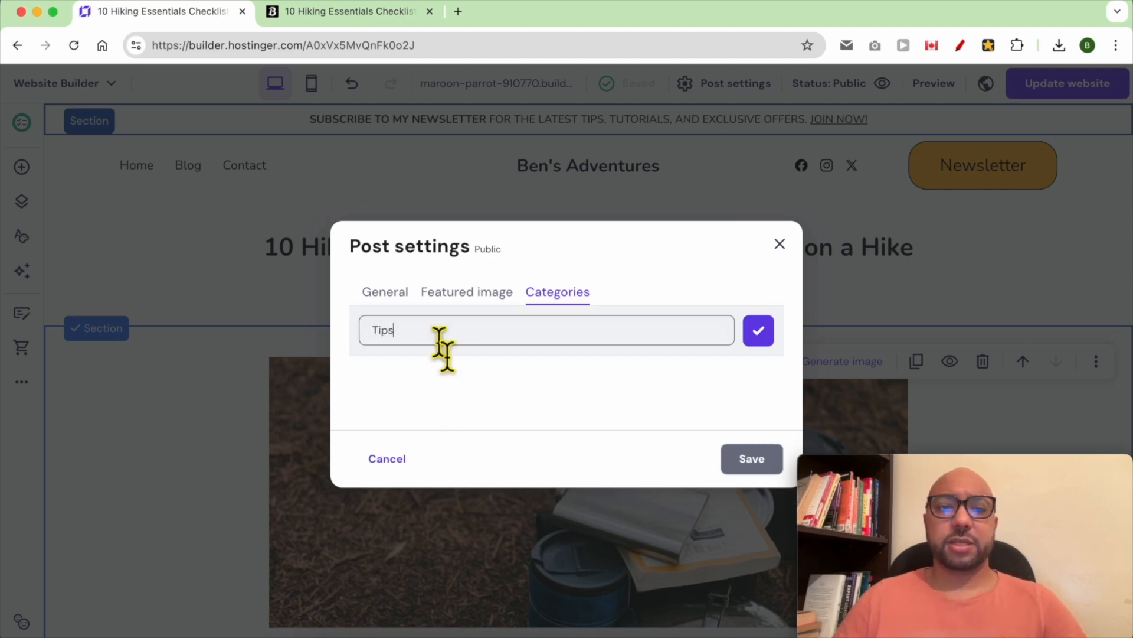
pyautogui.click(760, 334)
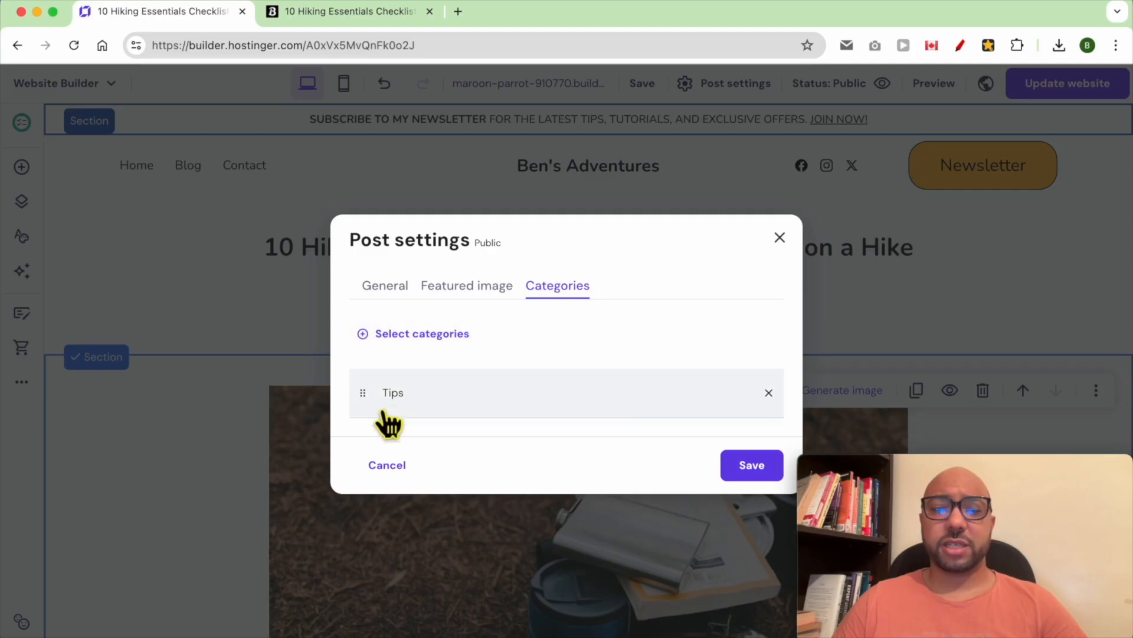
pyautogui.click(745, 484)
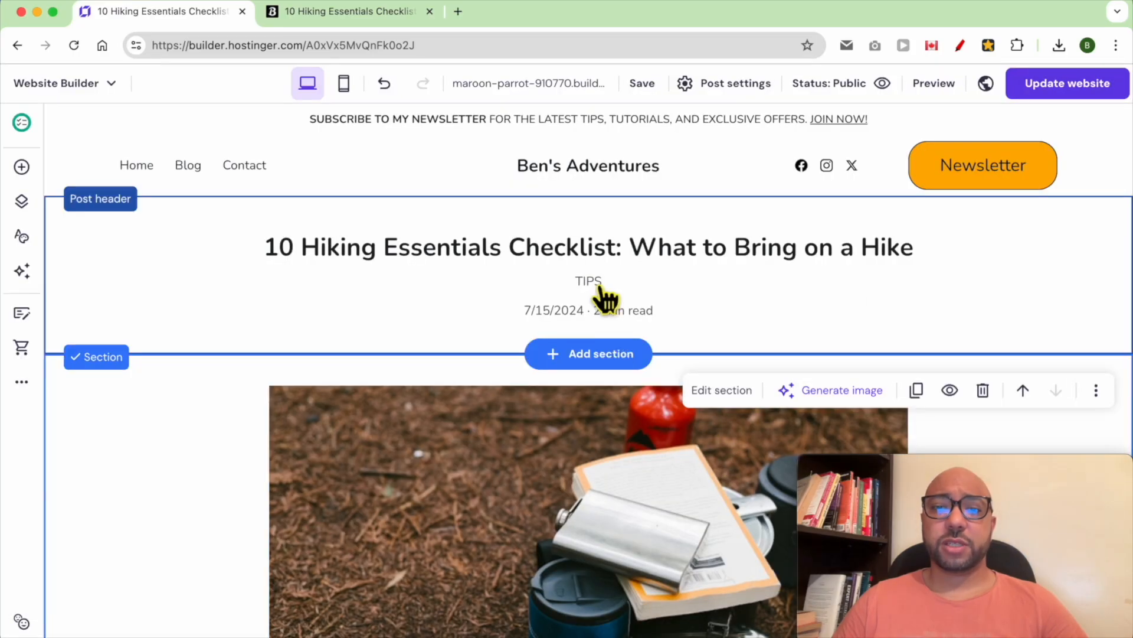
pyautogui.click(1066, 88)
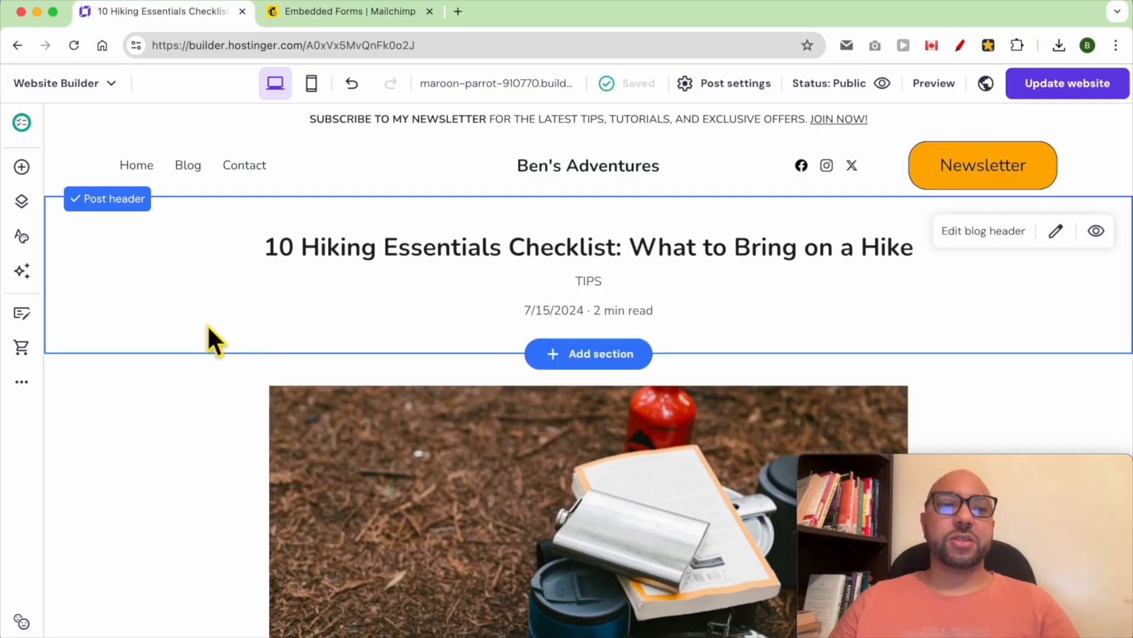
# - Add a new empty page to the site and insert a blank section into it
pyautogui.click(32, 206)
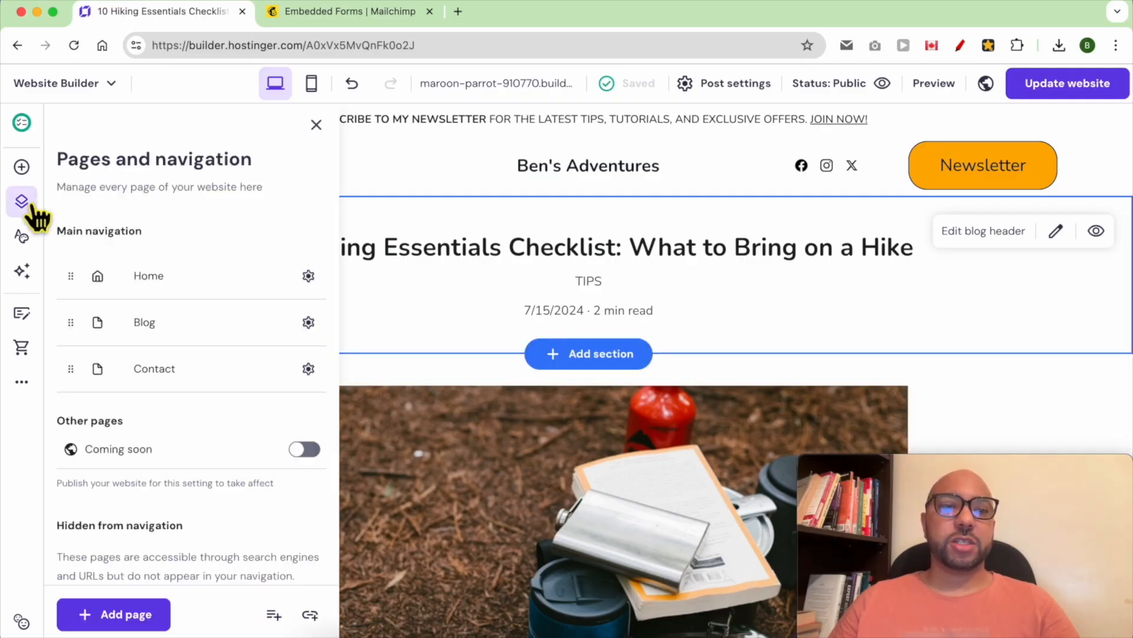
pyautogui.click(136, 616)
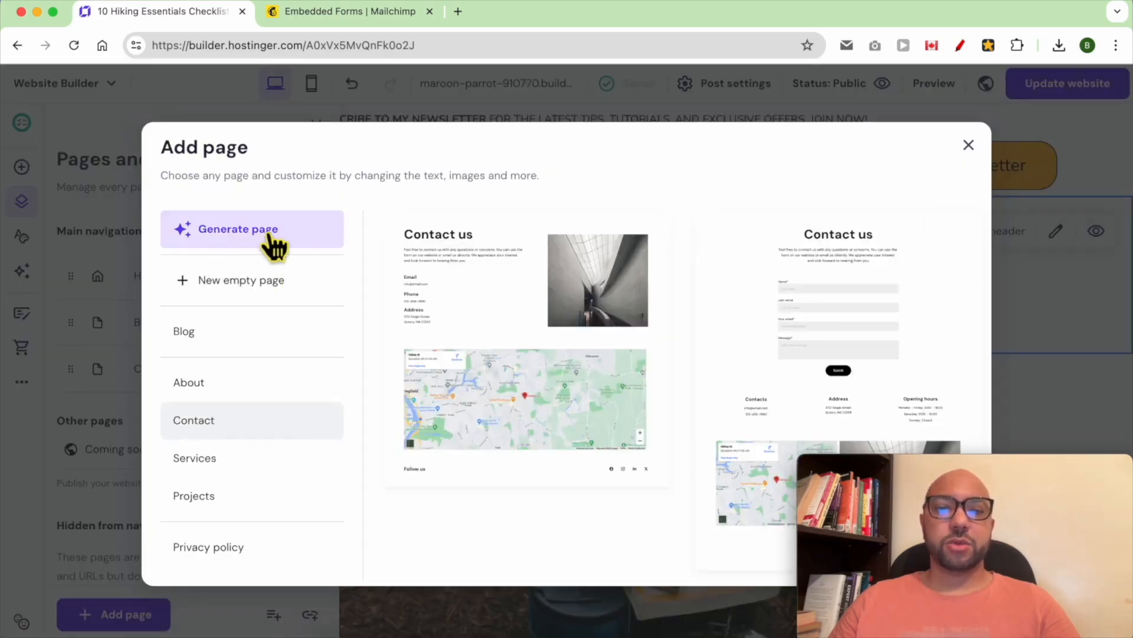
pyautogui.click(263, 285)
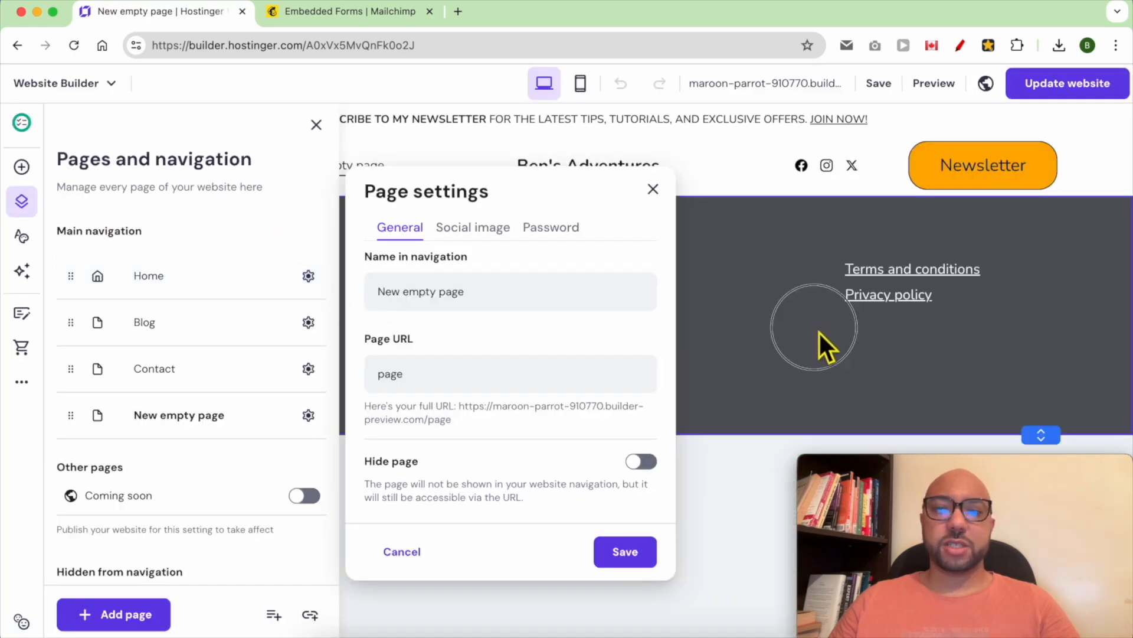
pyautogui.click(820, 333)
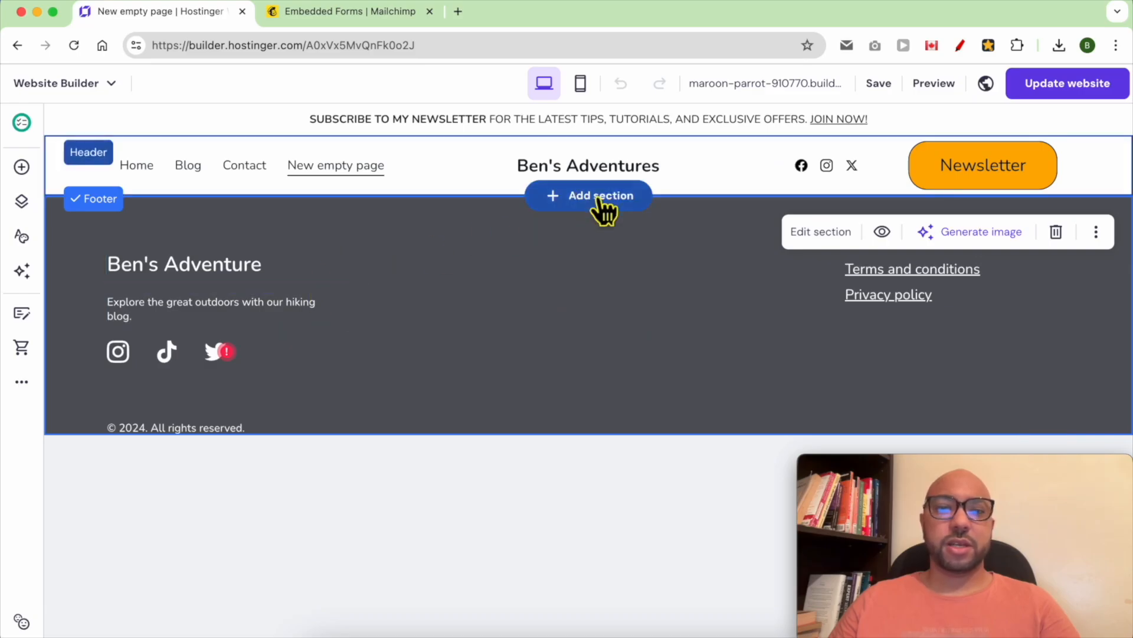
pyautogui.click(590, 202)
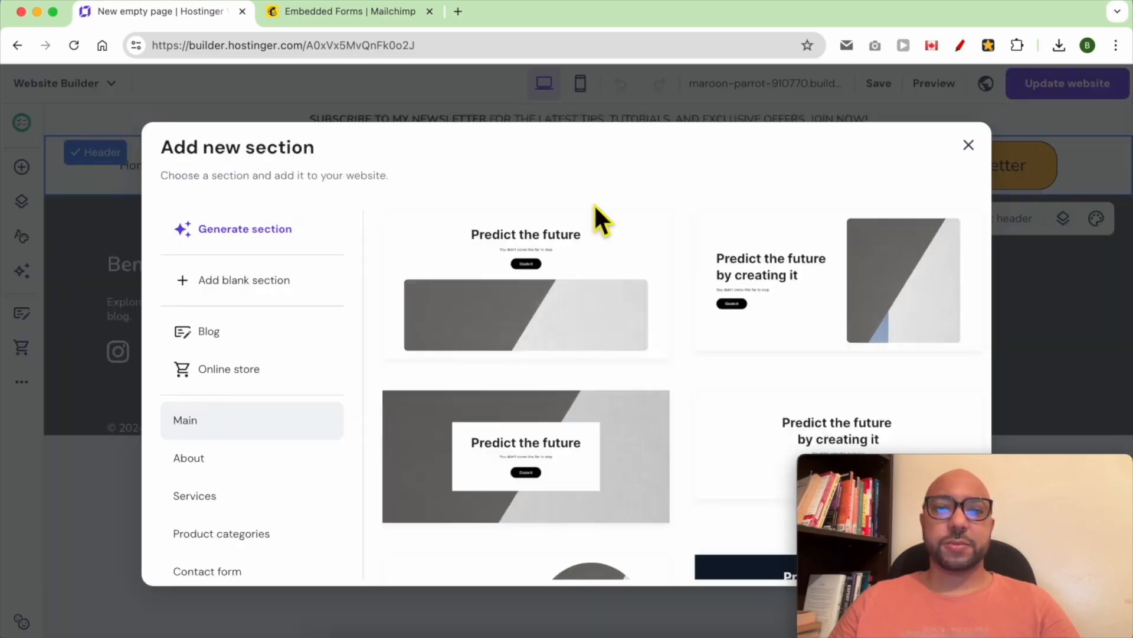
pyautogui.click(260, 280)
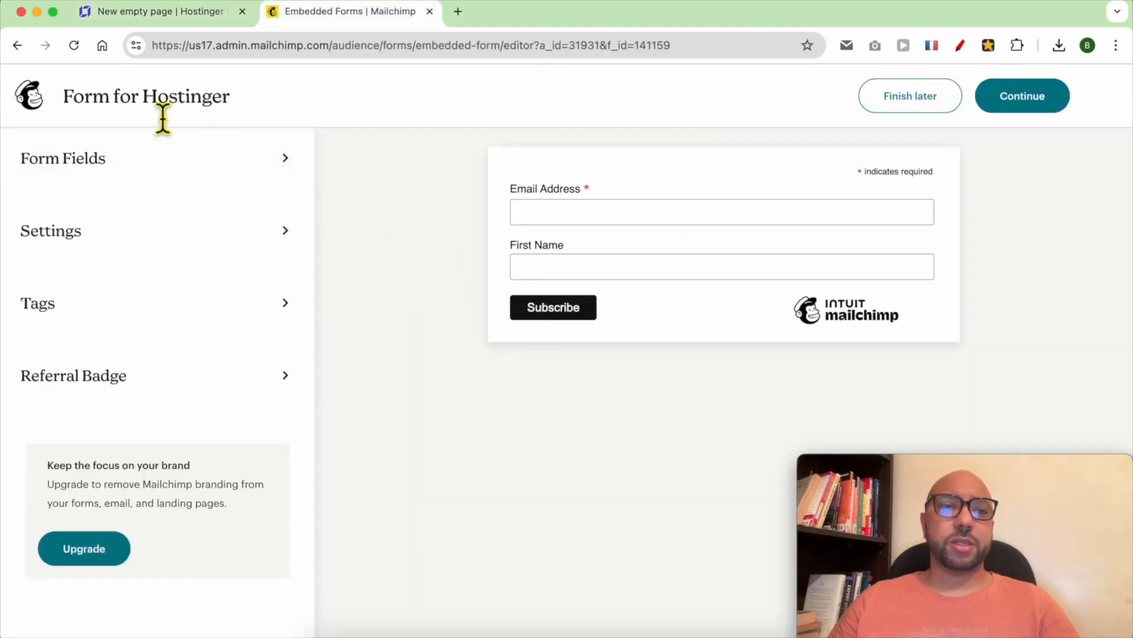
# - Complete the Mailchimp Form for Hostinger and copy its embedded form code
pyautogui.click(996, 107)
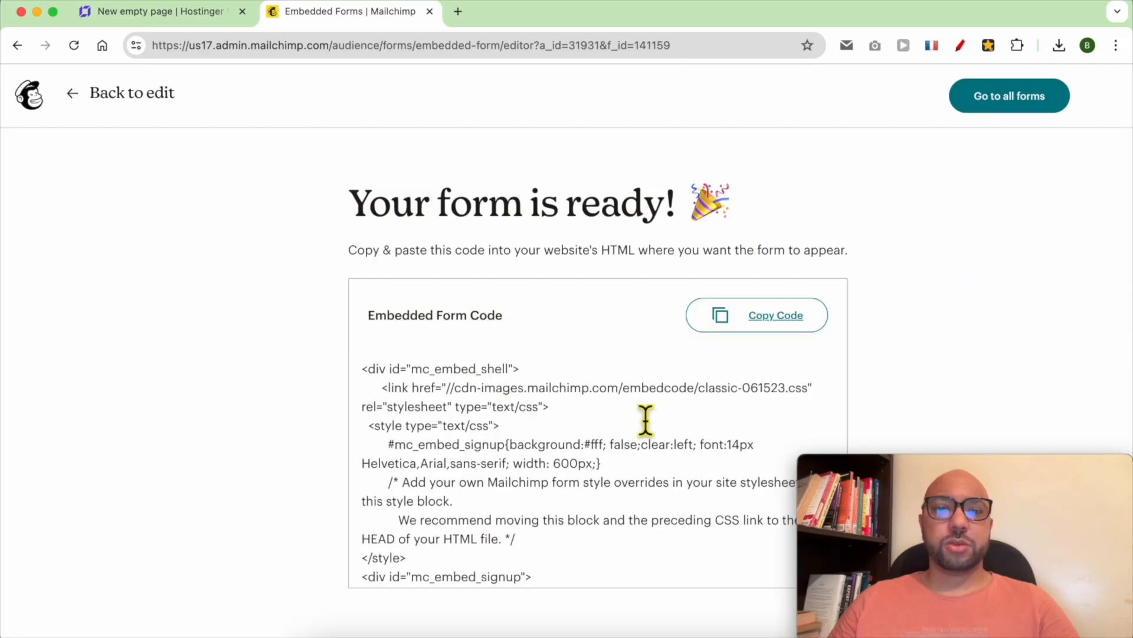
pyautogui.click(786, 327)
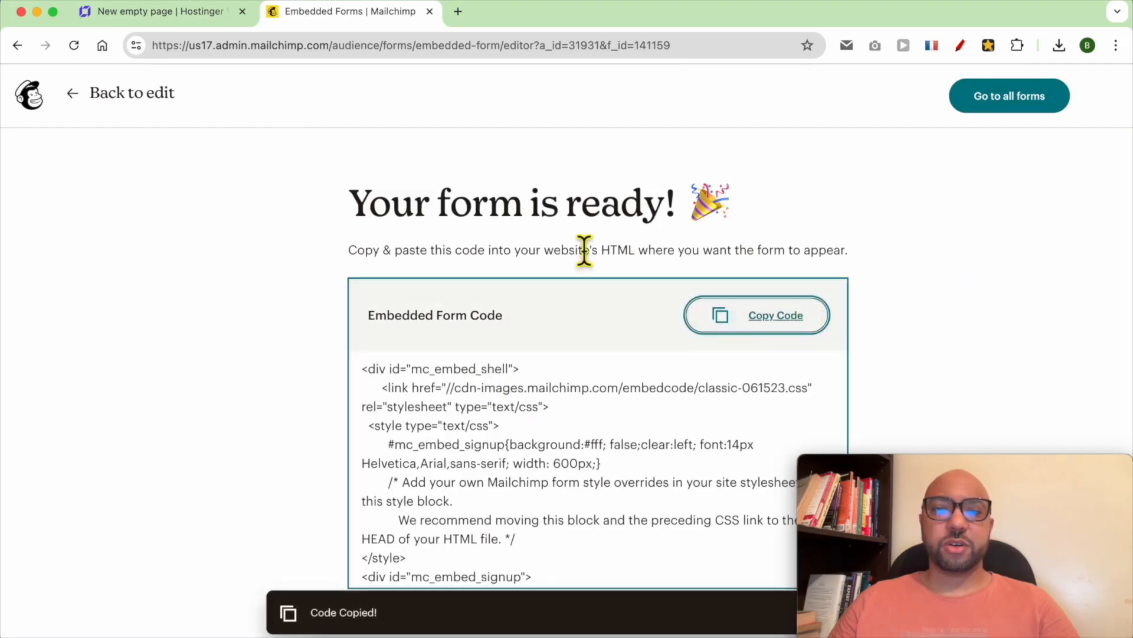
pyautogui.click(168, 11)
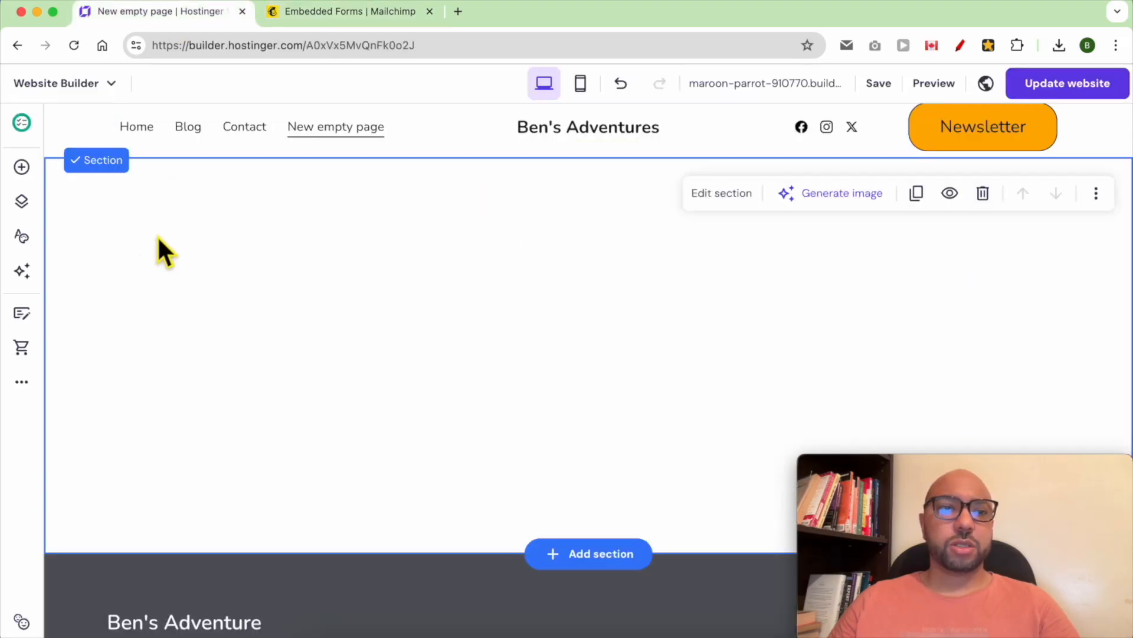
# - Place an Embed code element in the blank section and paste in the Mailchimp form code
pyautogui.click(22, 168)
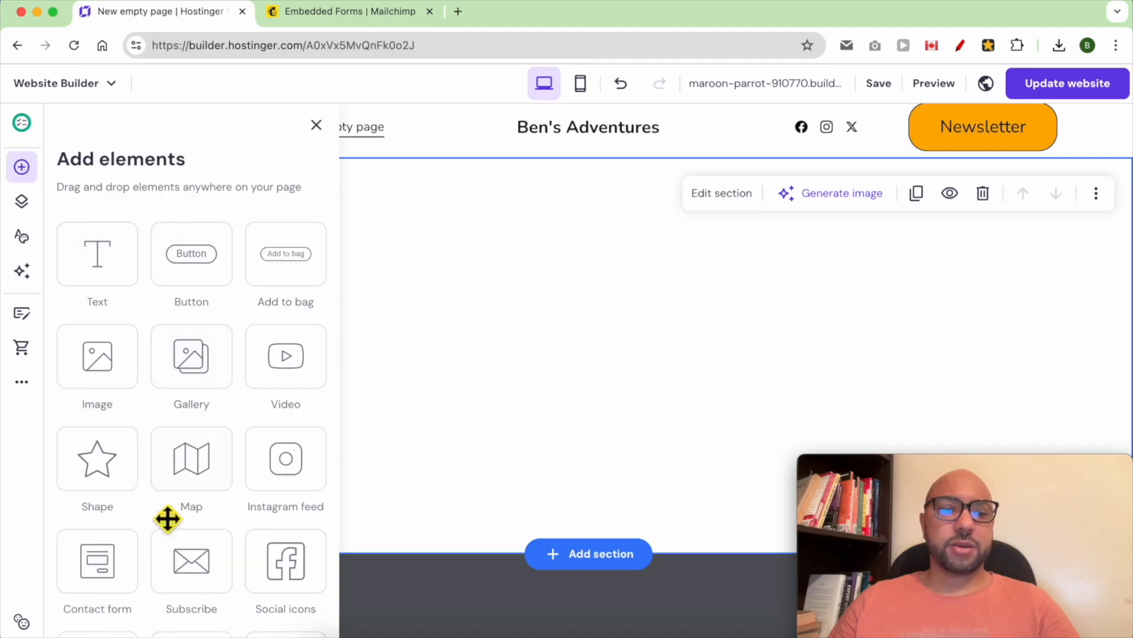
pyautogui.scroll(-2, 171, 520)
pyautogui.moveTo(110, 600); pyautogui.dragTo(601, 380)
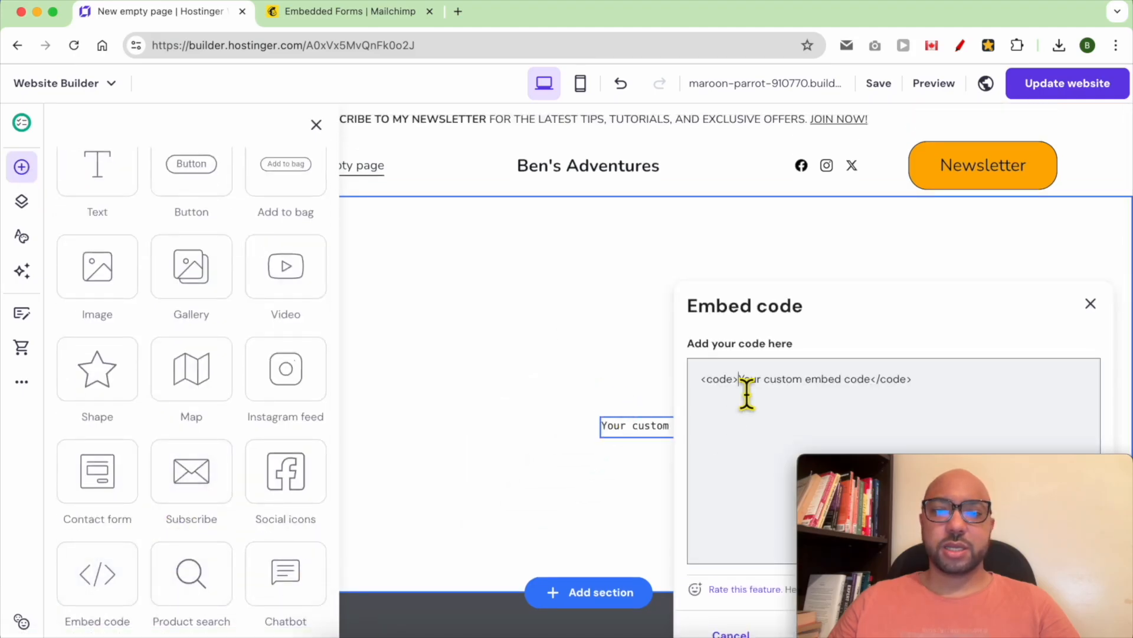
pyautogui.tripleClick(745, 387)
pyautogui.rightClick(743, 384)
pyautogui.click(794, 315)
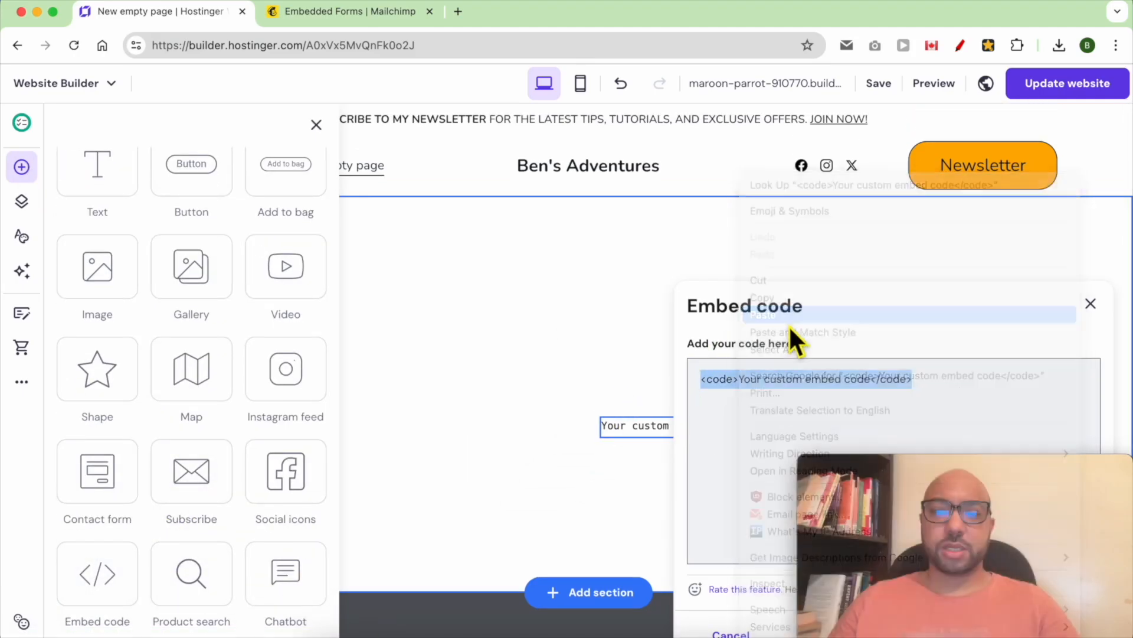
pyautogui.moveTo(968, 466); pyautogui.dragTo(870, 112)
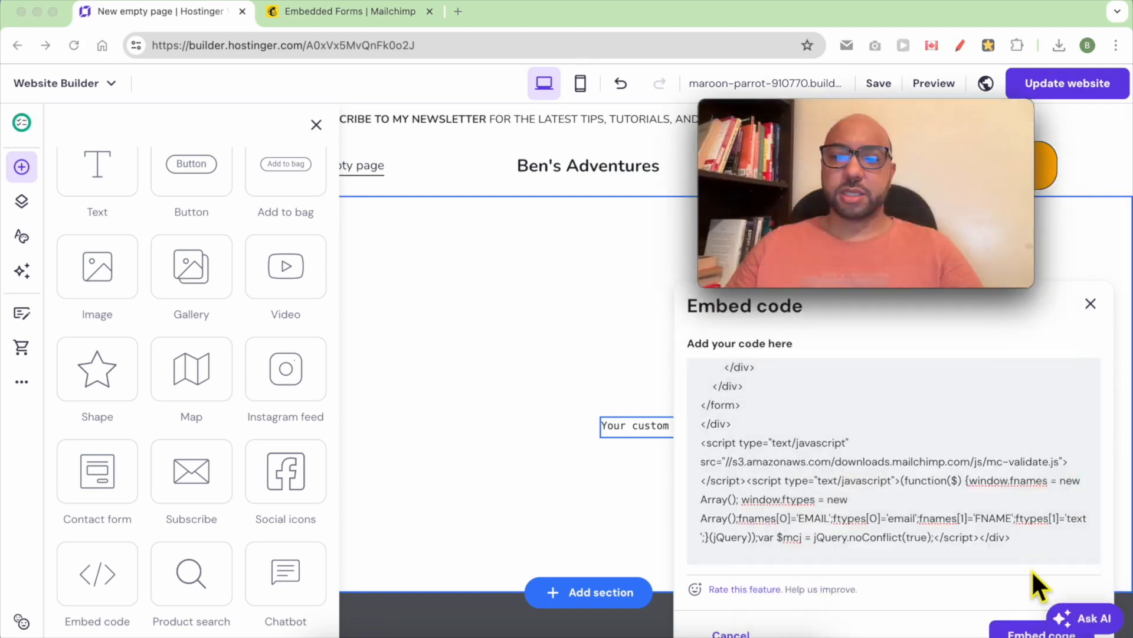
pyautogui.click(1017, 627)
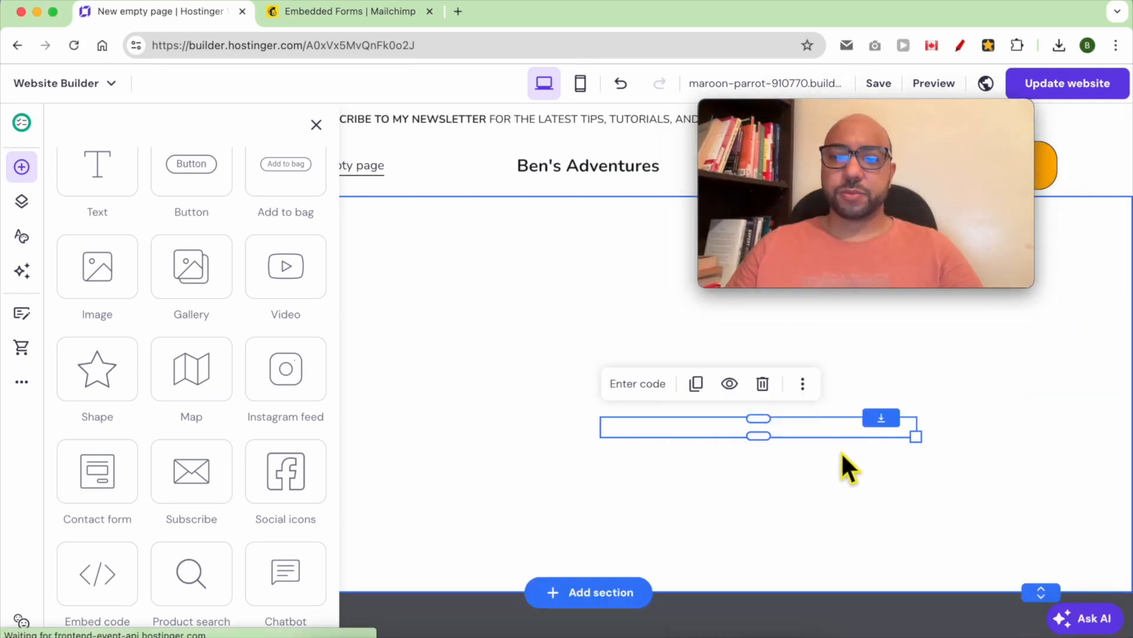
# - Reposition the signup form within the section and widen it to the right
pyautogui.moveTo(890, 152)
pyautogui.moveTo(804, 455); pyautogui.dragTo(528, 322)
pyautogui.moveTo(835, 118); pyautogui.dragTo(936, 469)
pyautogui.moveTo(621, 415); pyautogui.dragTo(810, 417)
pyautogui.moveTo(440, 323); pyautogui.dragTo(451, 400)
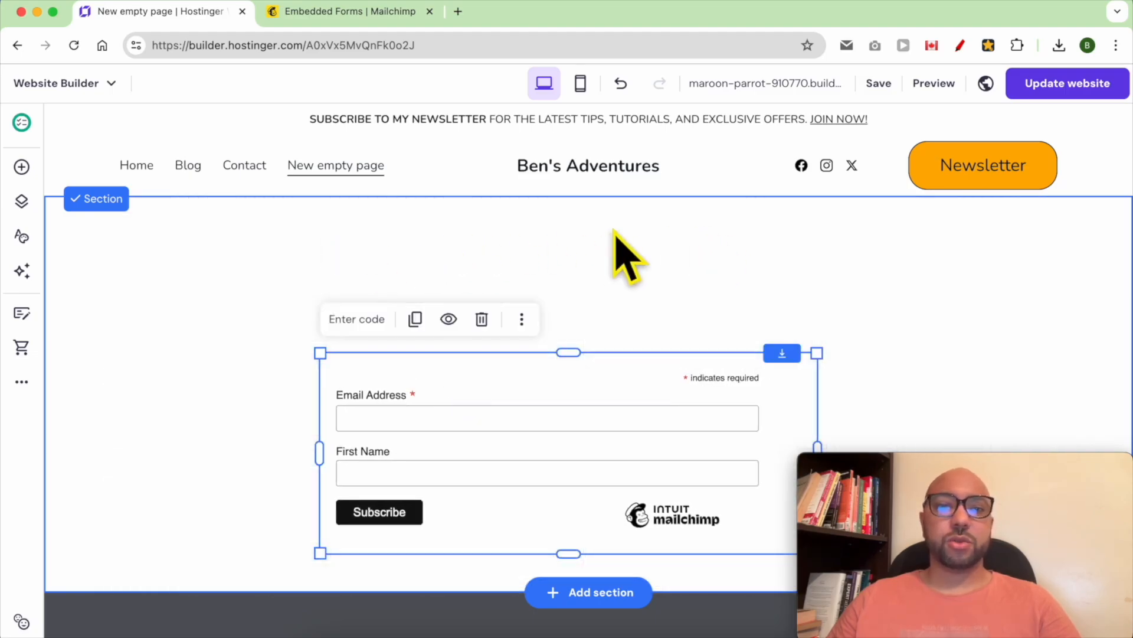
# - Add the tips-and-offers heading and a Paragraph 1 'Just Subscribe to My newsletter:' line above the form
pyautogui.click(22, 168)
pyautogui.moveTo(96, 263); pyautogui.dragTo(418, 261)
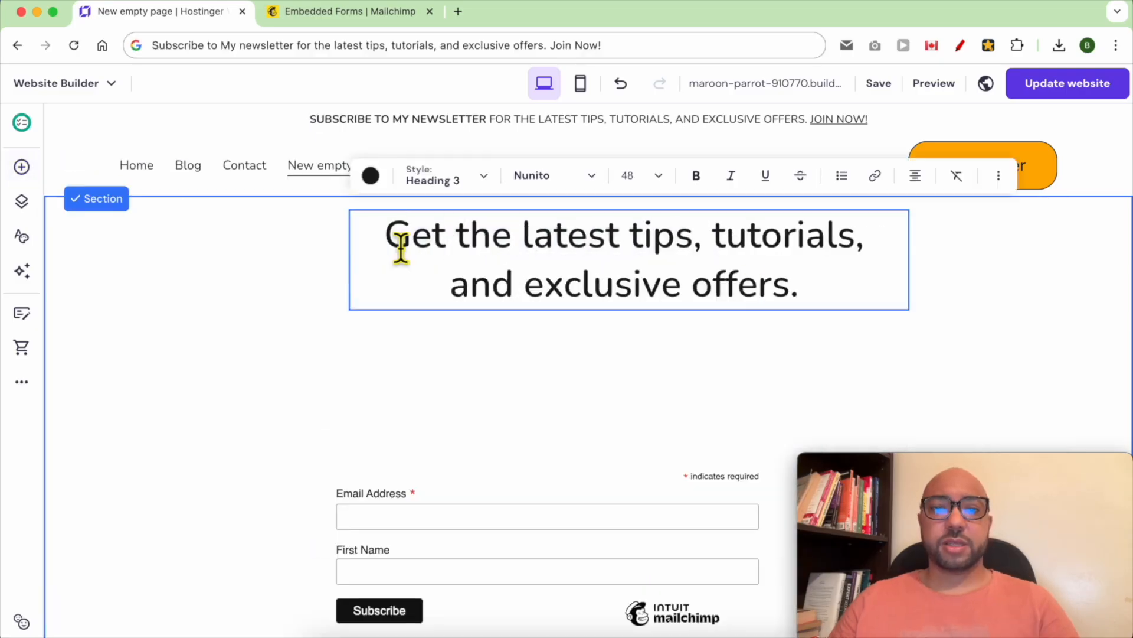
pyautogui.press('Escape')
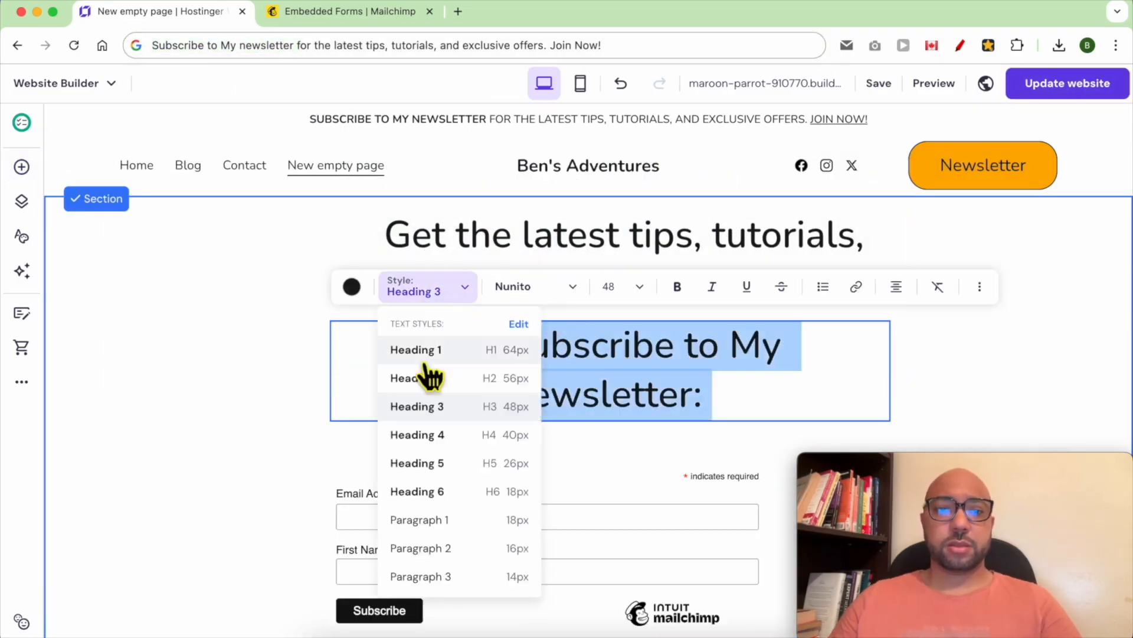
pyautogui.click(419, 520)
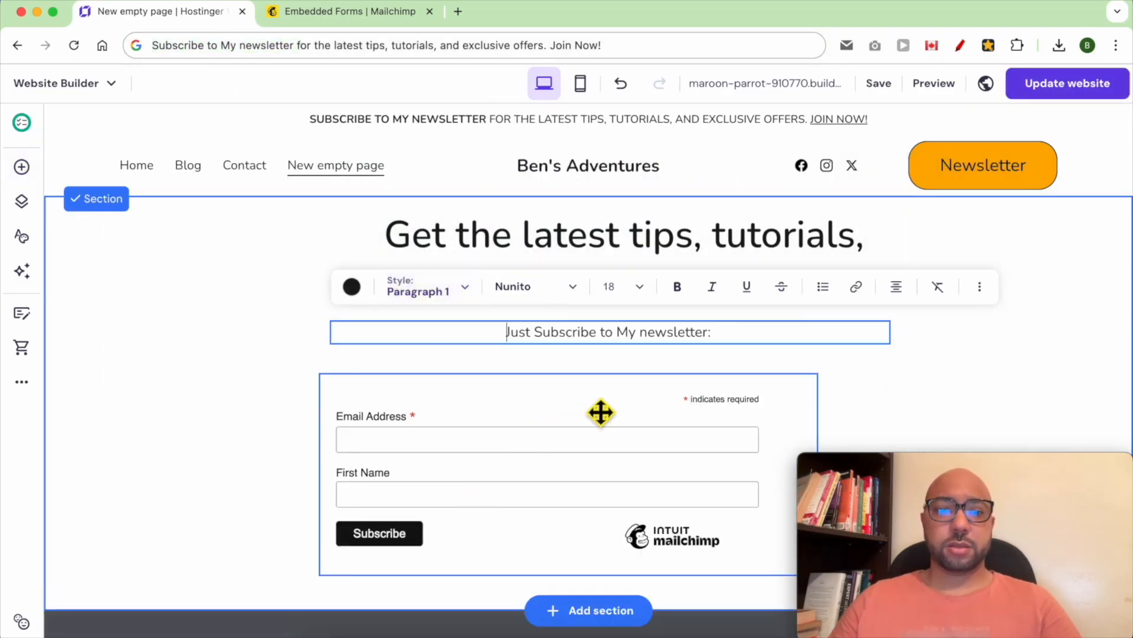
pyautogui.press('Escape')
# - Shift the signup form slightly to the right under the new text
pyautogui.click(736, 432)
pyautogui.moveTo(736, 433); pyautogui.dragTo(791, 413)
pyautogui.click(1007, 341)
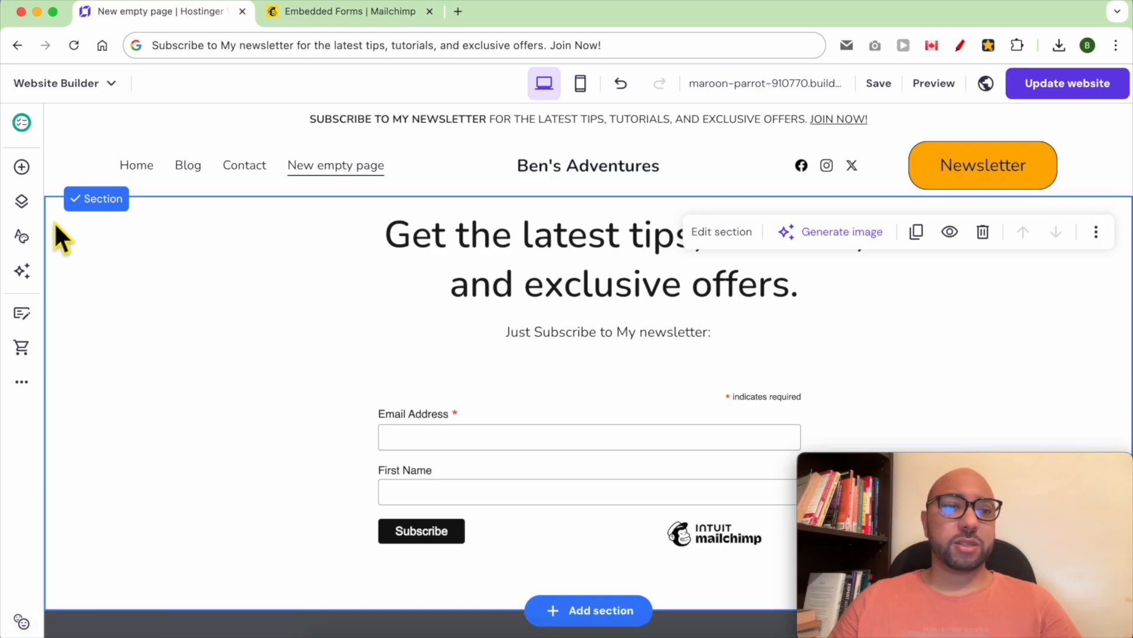
pyautogui.click(23, 198)
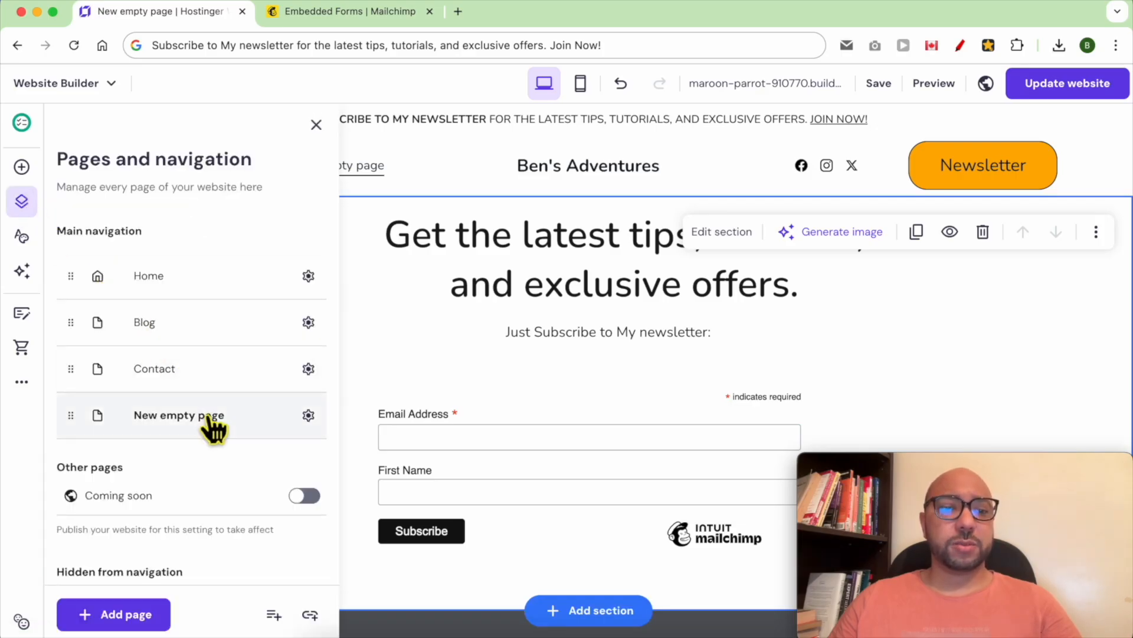
# - Rename the new page to 'Newsletter' with address newsletter, then publish the website
pyautogui.click(308, 416)
pyautogui.click(396, 212)
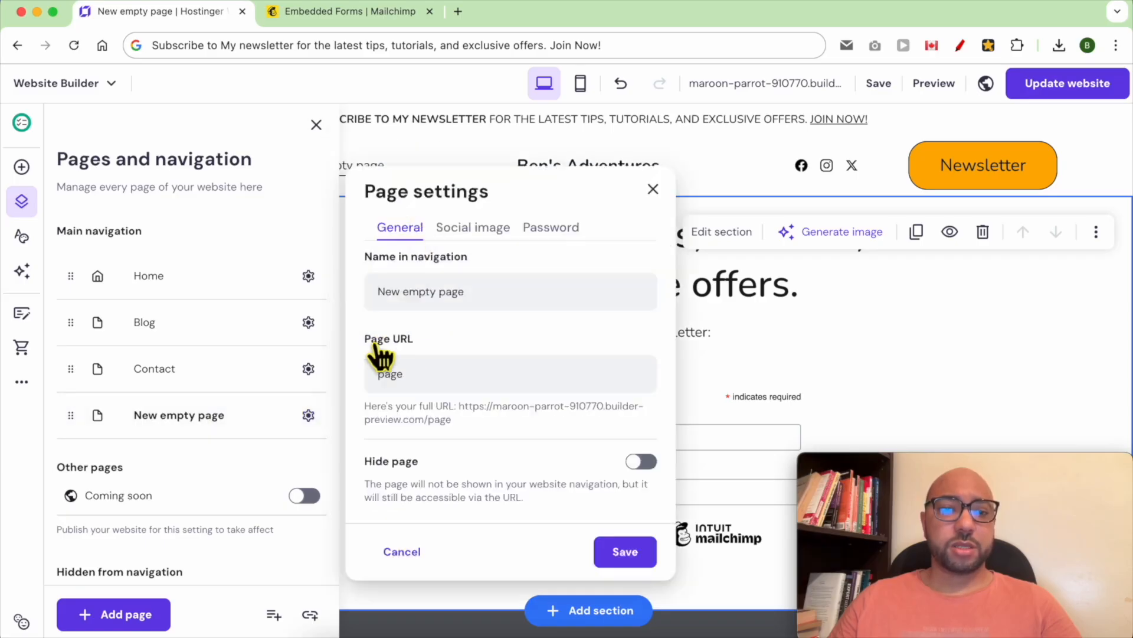
pyautogui.tripleClick(436, 304)
pyautogui.write('N')
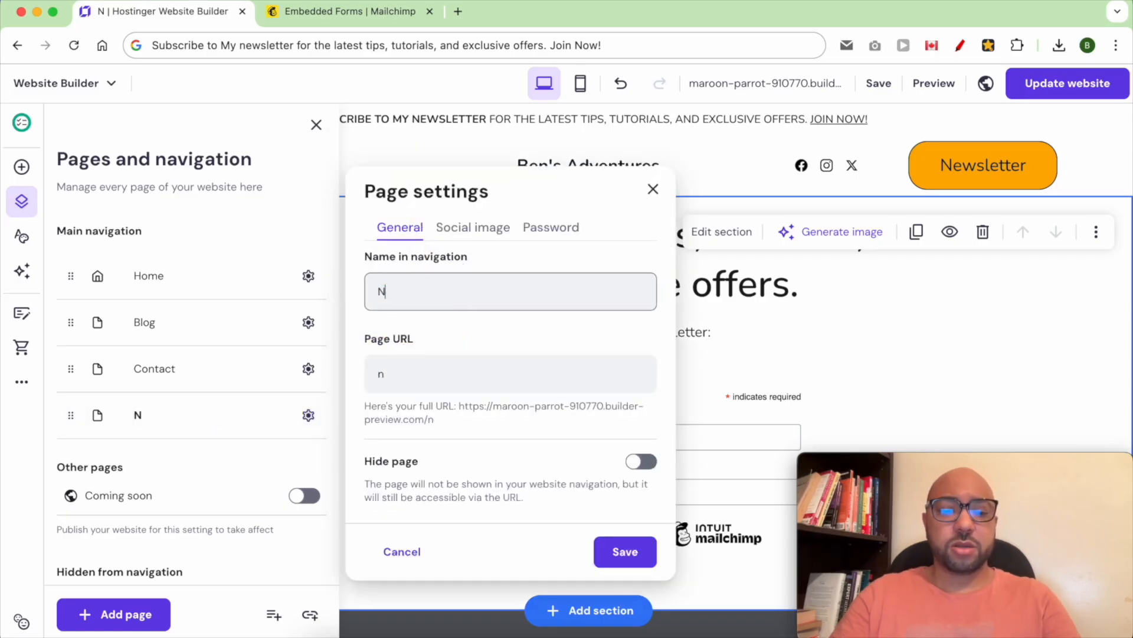
pyautogui.write('ewsletter')
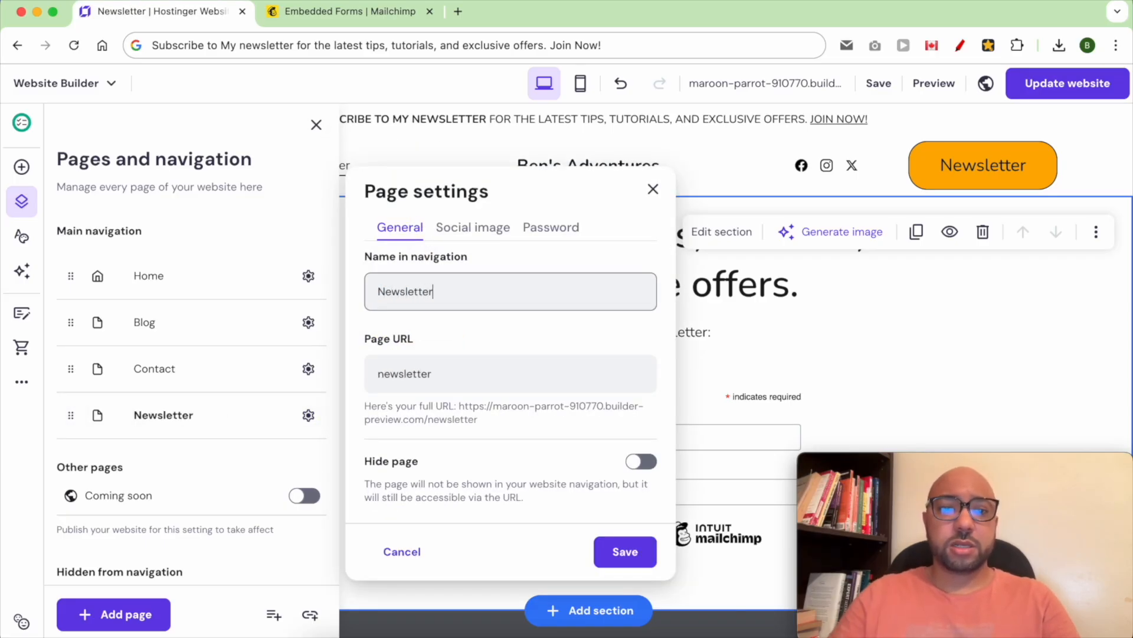
pyautogui.tripleClick(455, 381)
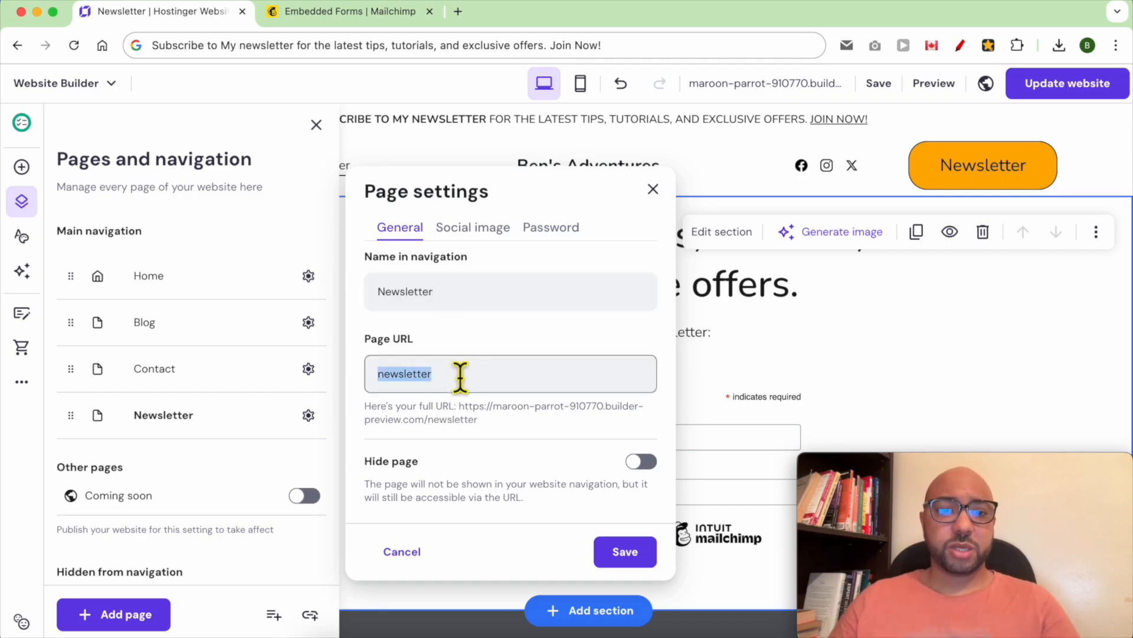
pyautogui.click(624, 553)
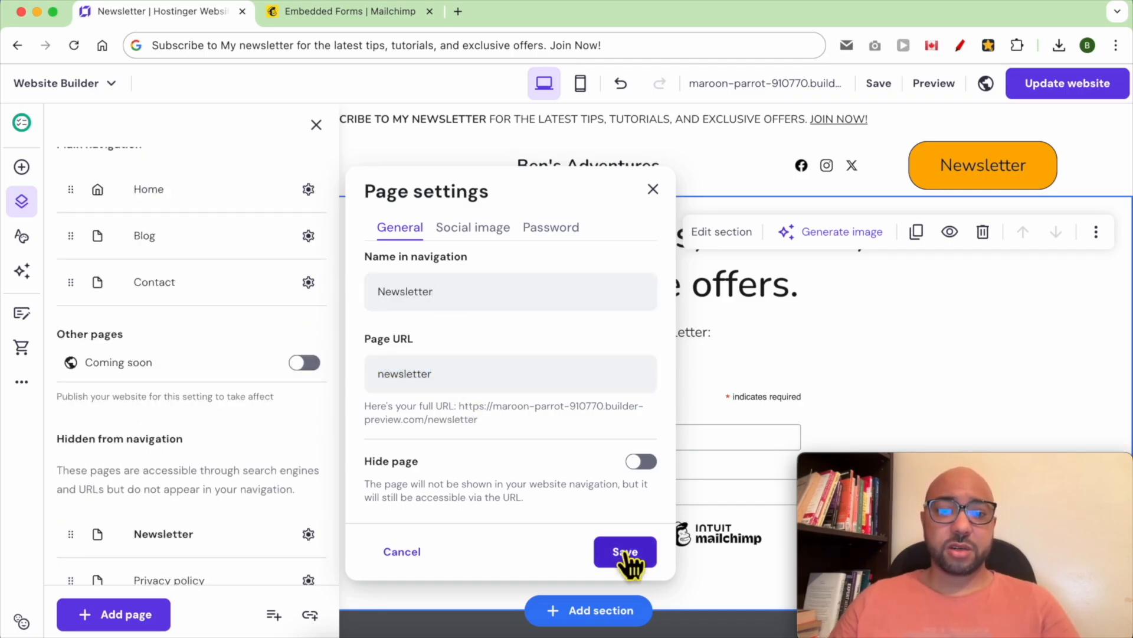
pyautogui.click(838, 217)
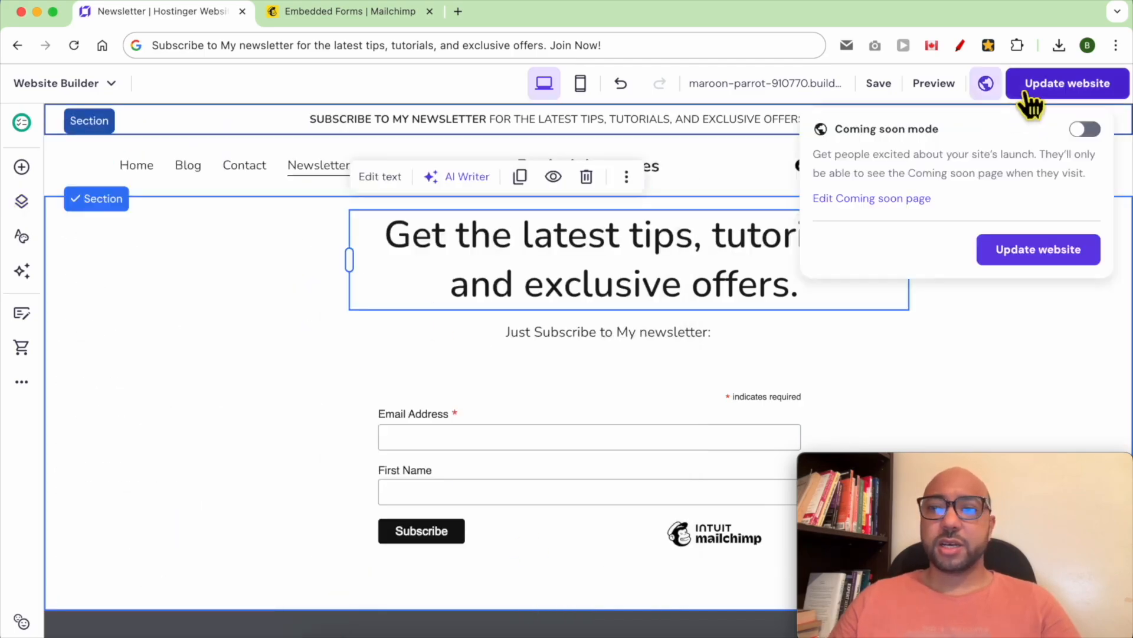
pyautogui.click(1057, 85)
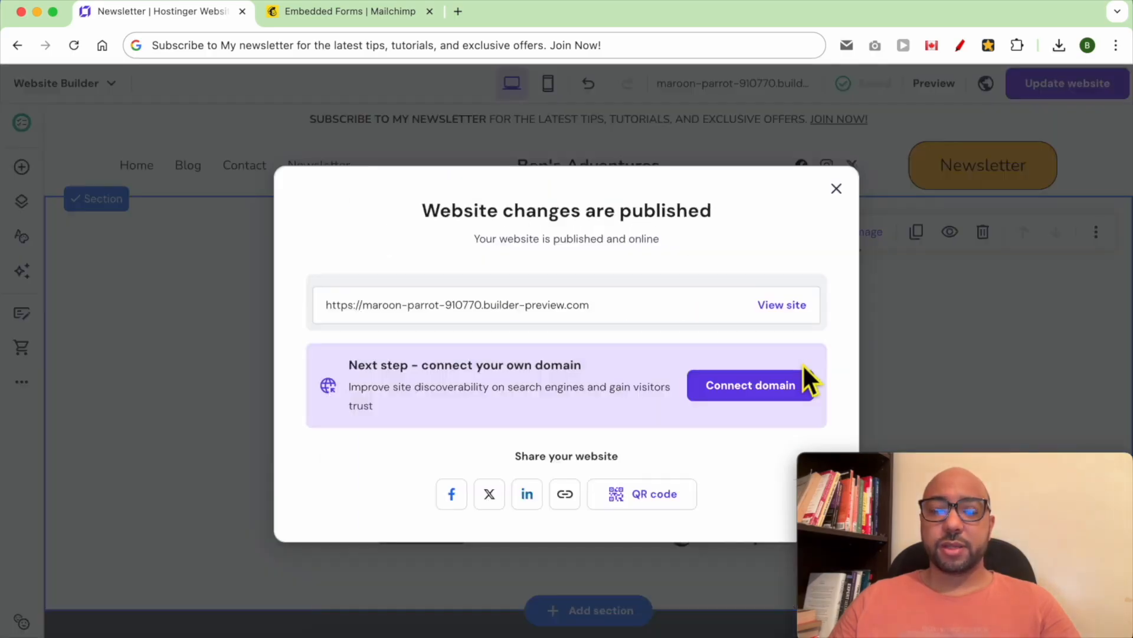
pyautogui.click(836, 188)
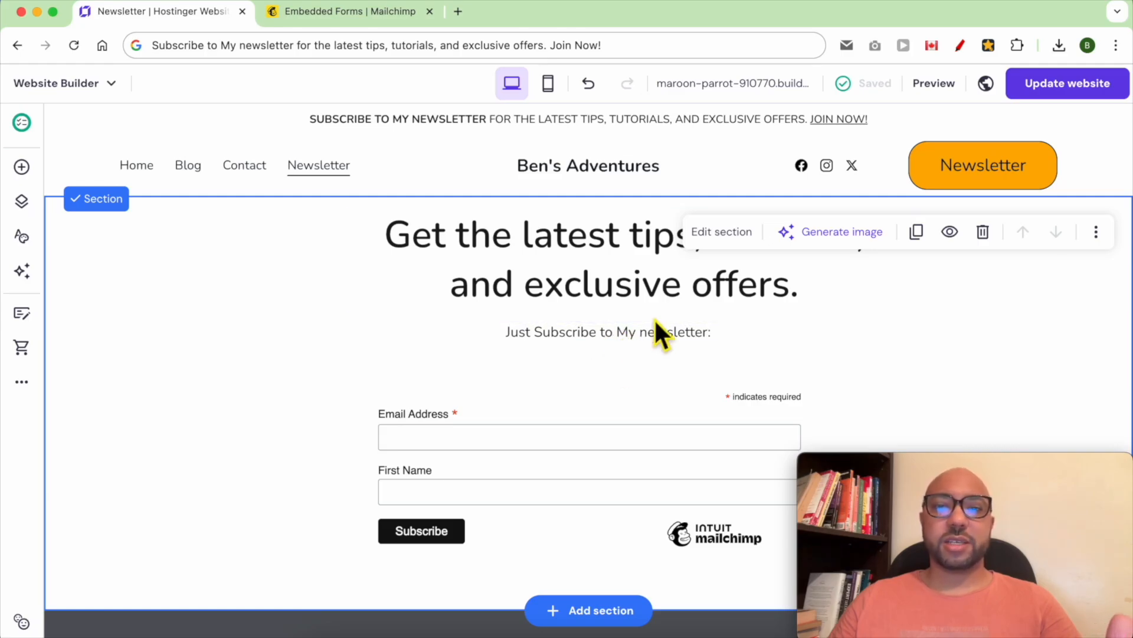
# - Switch the newsletter section's background type to an image
pyautogui.click(21, 168)
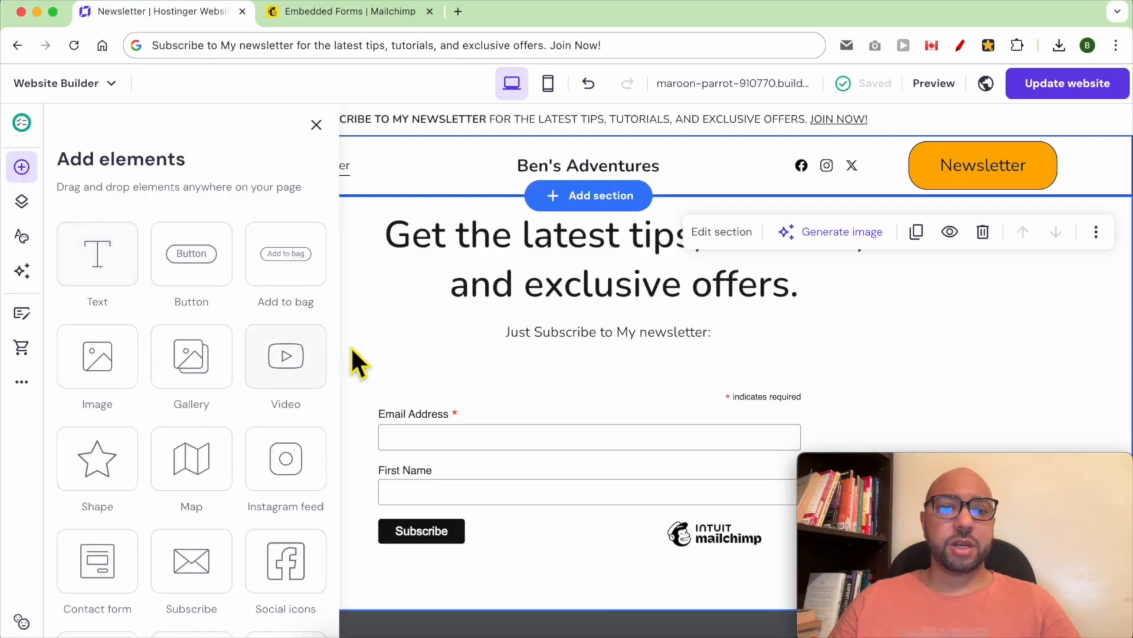
pyautogui.click(420, 322)
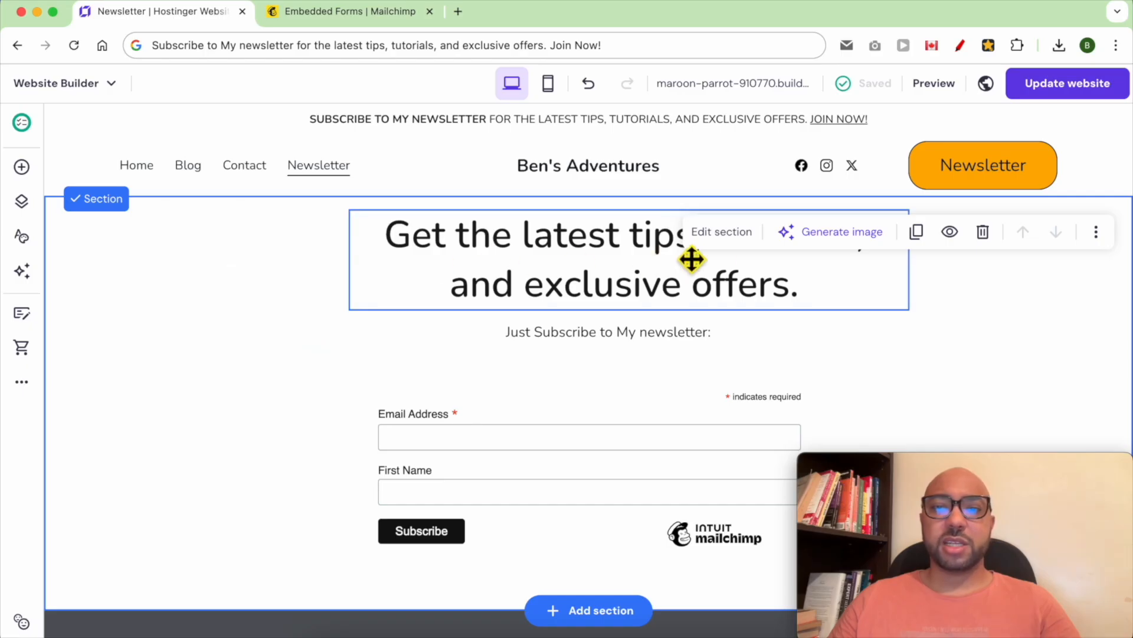
pyautogui.click(721, 242)
pyautogui.click(279, 289)
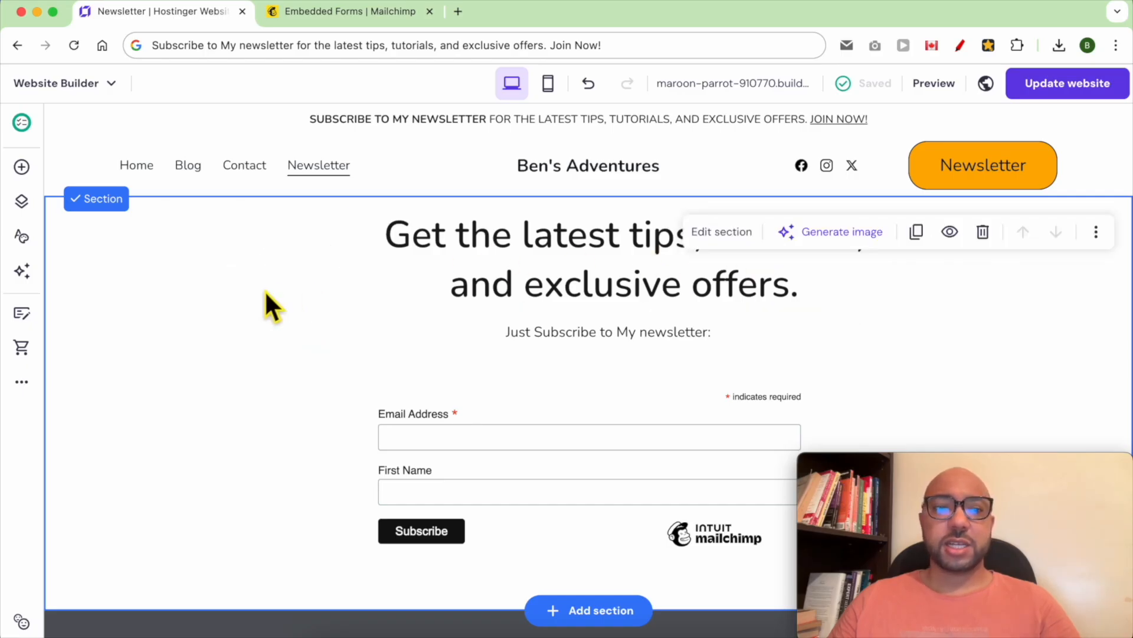
pyautogui.click(737, 237)
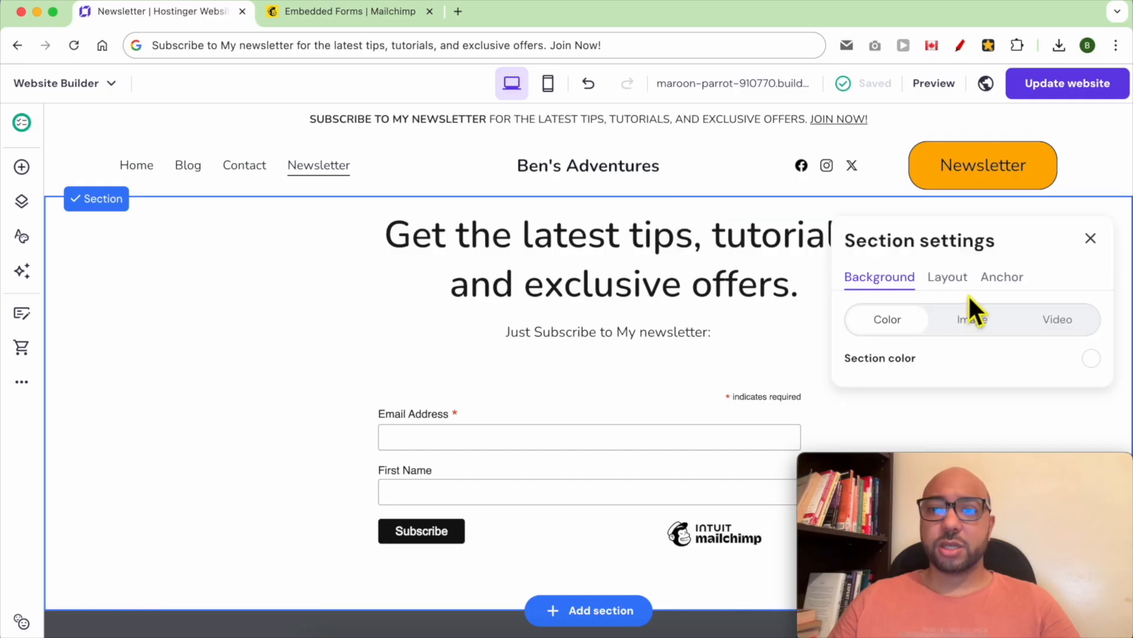
pyautogui.click(972, 322)
# - Use the hiking-boots-over-canyon free image from an 'adventure' search, with 14% overlay opacity
pyautogui.moveTo(1015, 469); pyautogui.dragTo(239, 476)
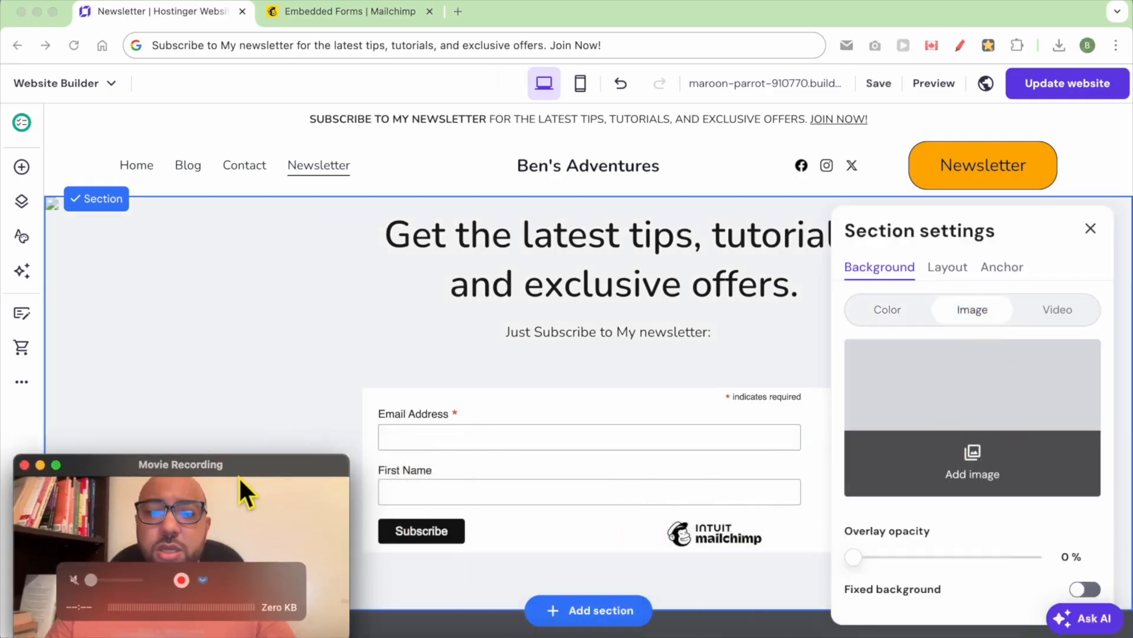
pyautogui.click(987, 479)
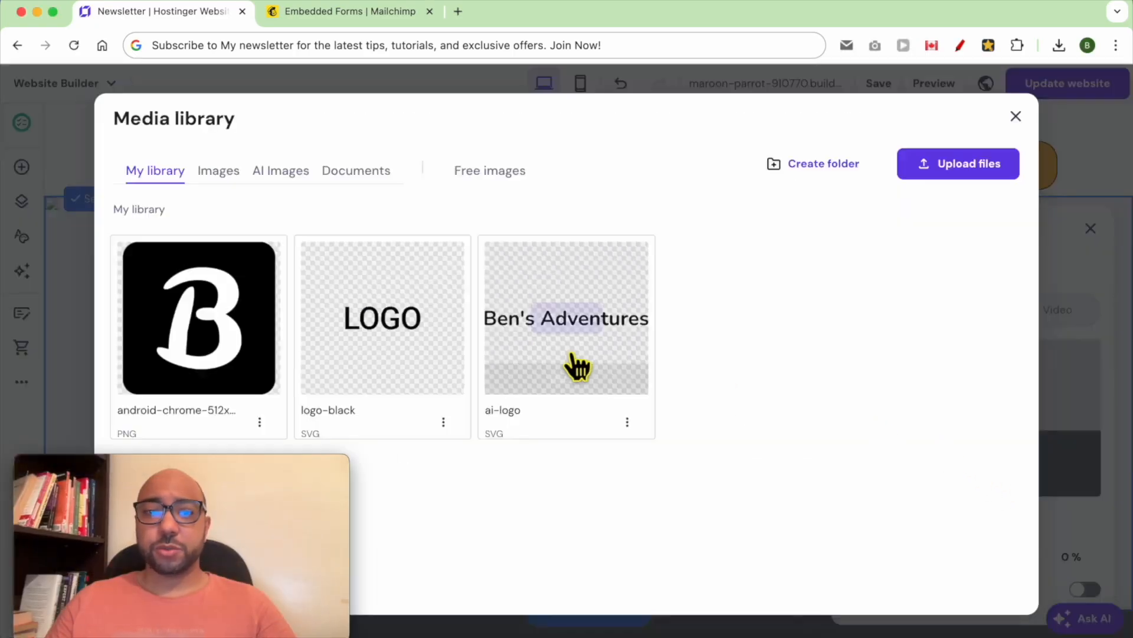
pyautogui.click(499, 173)
pyautogui.click(522, 236)
pyautogui.write('adventure')
pyautogui.click(769, 458)
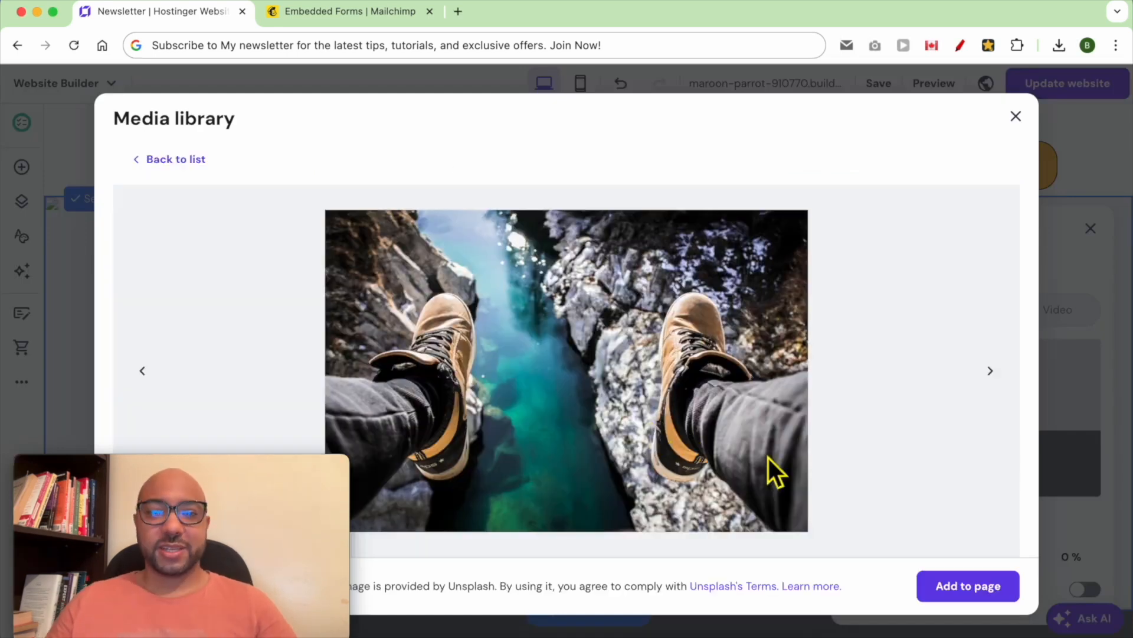
pyautogui.click(957, 590)
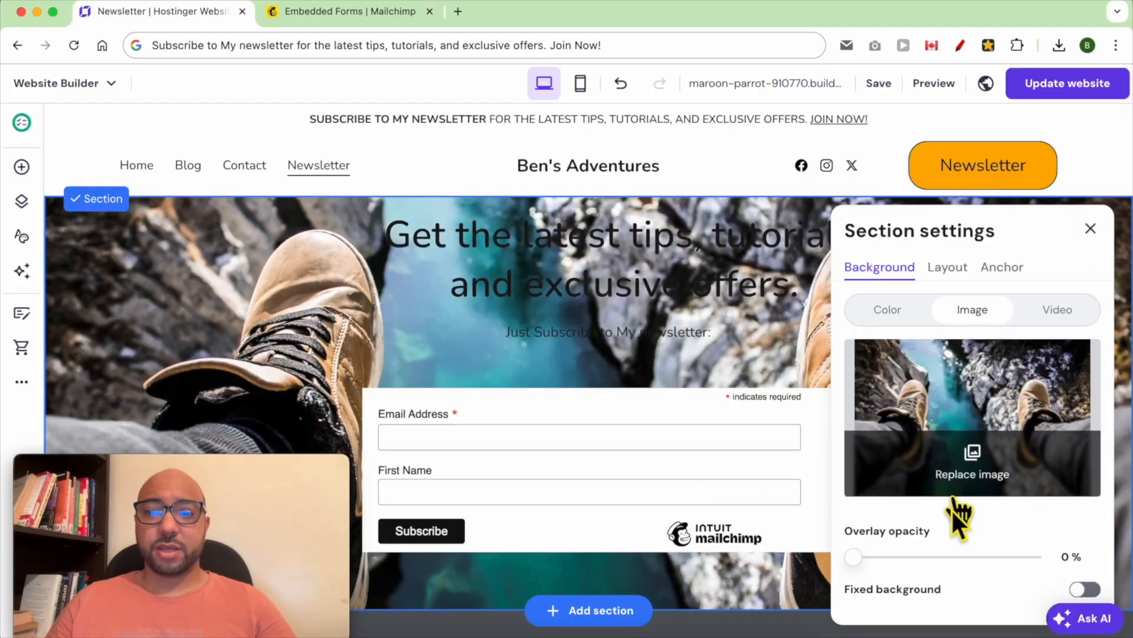
pyautogui.moveTo(856, 557); pyautogui.dragTo(879, 557)
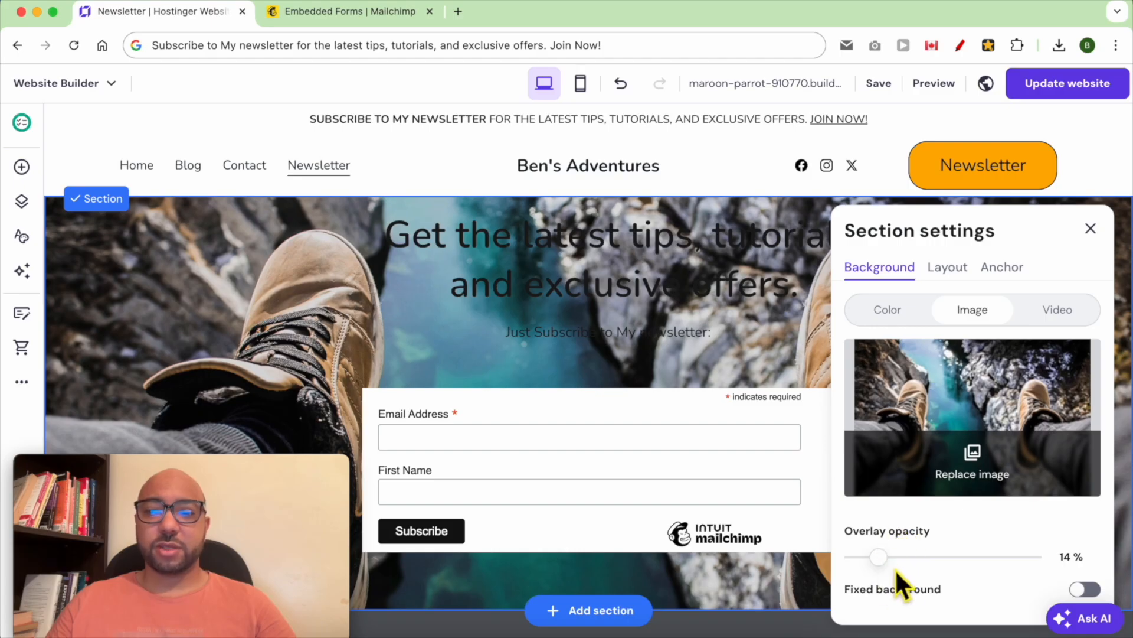
# - Set the main heading's text colour to white
pyautogui.click(277, 313)
pyautogui.click(523, 272)
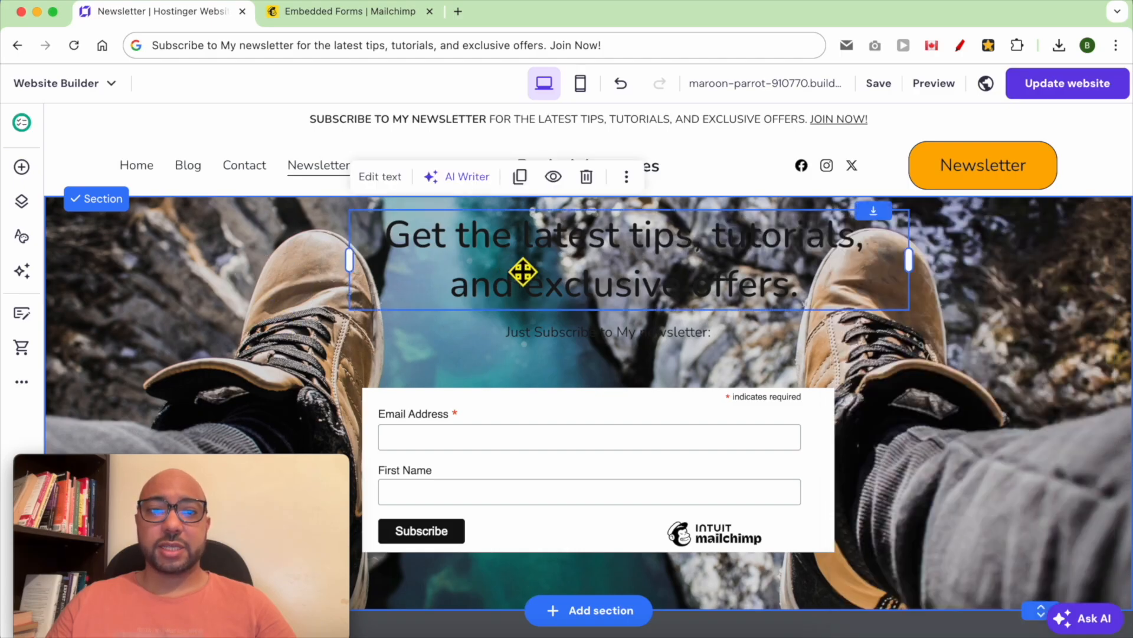
pyautogui.click(381, 177)
pyautogui.click(371, 176)
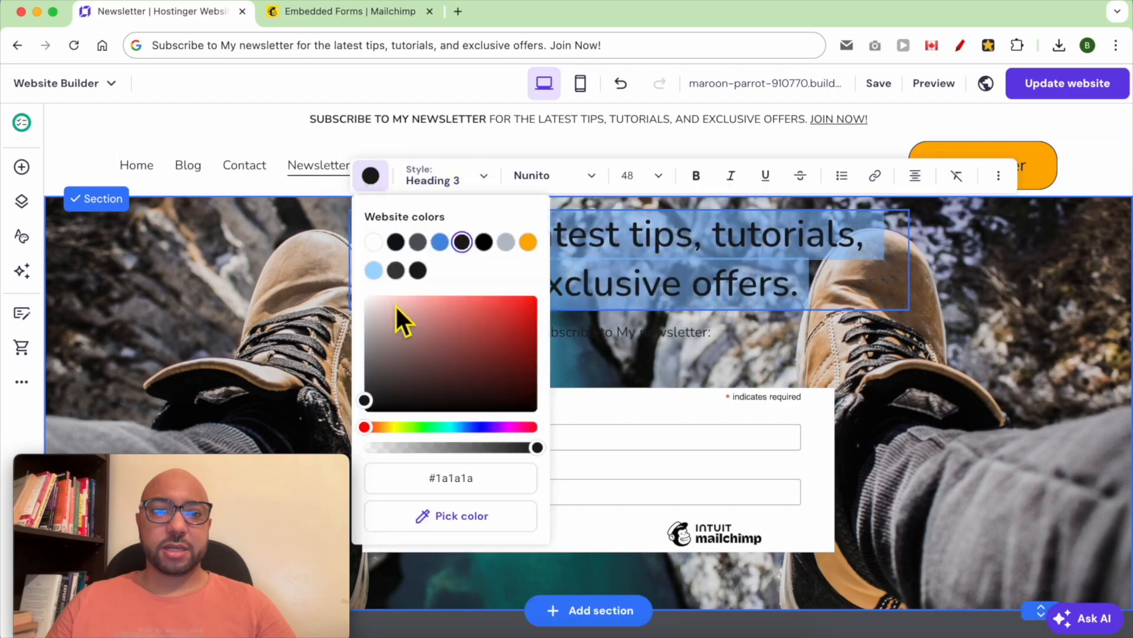
pyautogui.click(373, 242)
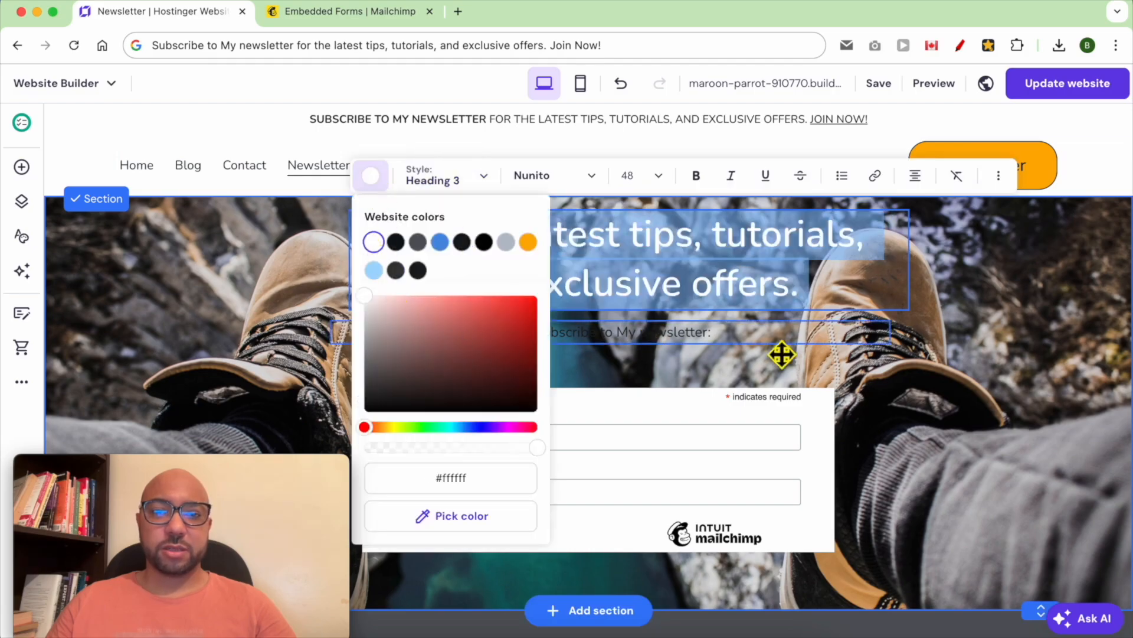
# - Make the 'Just Subscribe to My newsletter:' line white (#ffffff)
pyautogui.tripleClick(702, 345)
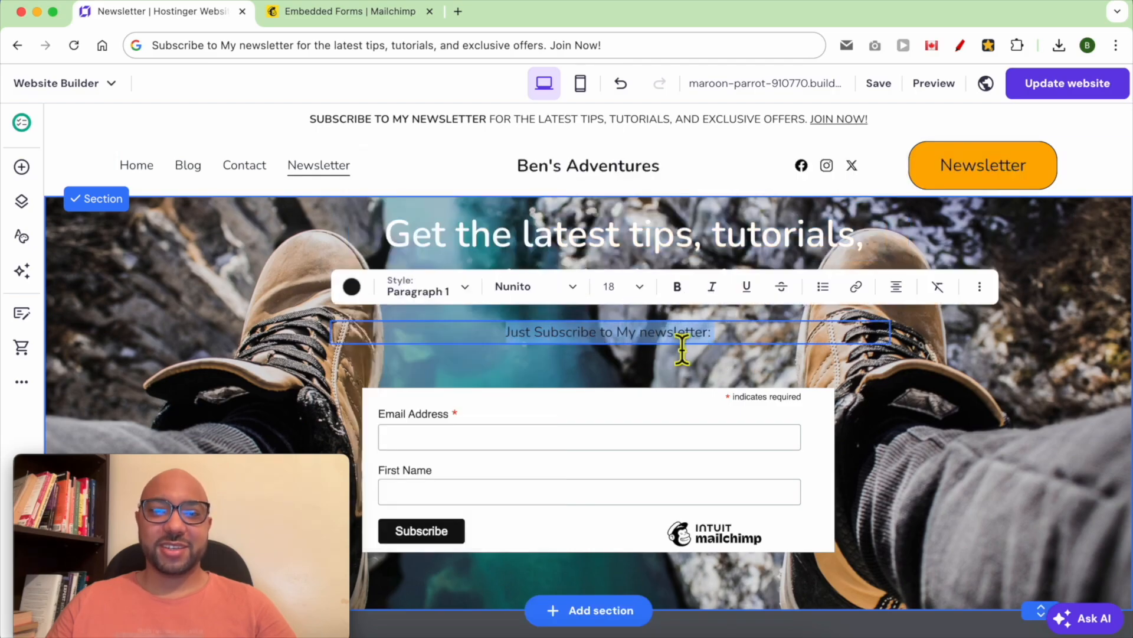
pyautogui.click(352, 286)
pyautogui.moveTo(383, 393); pyautogui.dragTo(327, 378)
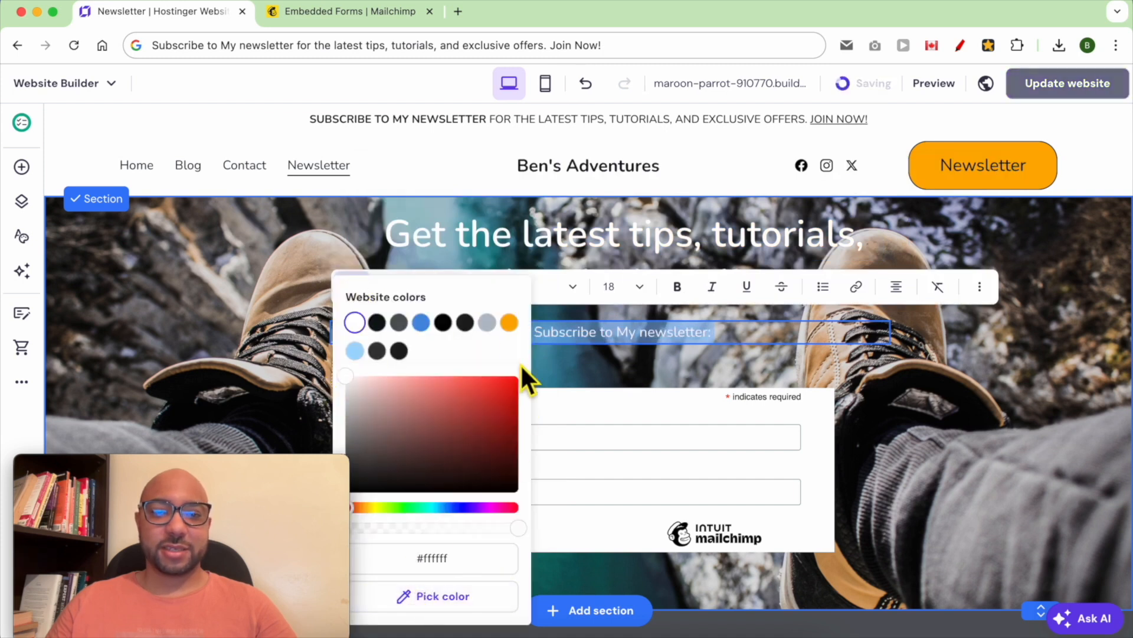
pyautogui.click(599, 367)
pyautogui.click(734, 375)
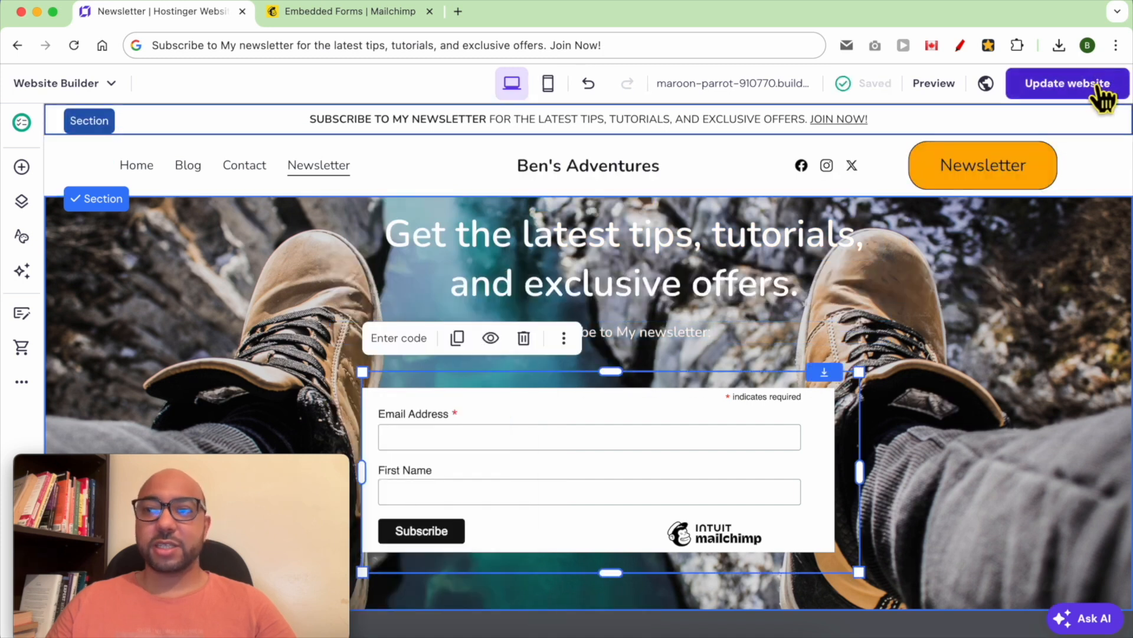
pyautogui.click(1092, 92)
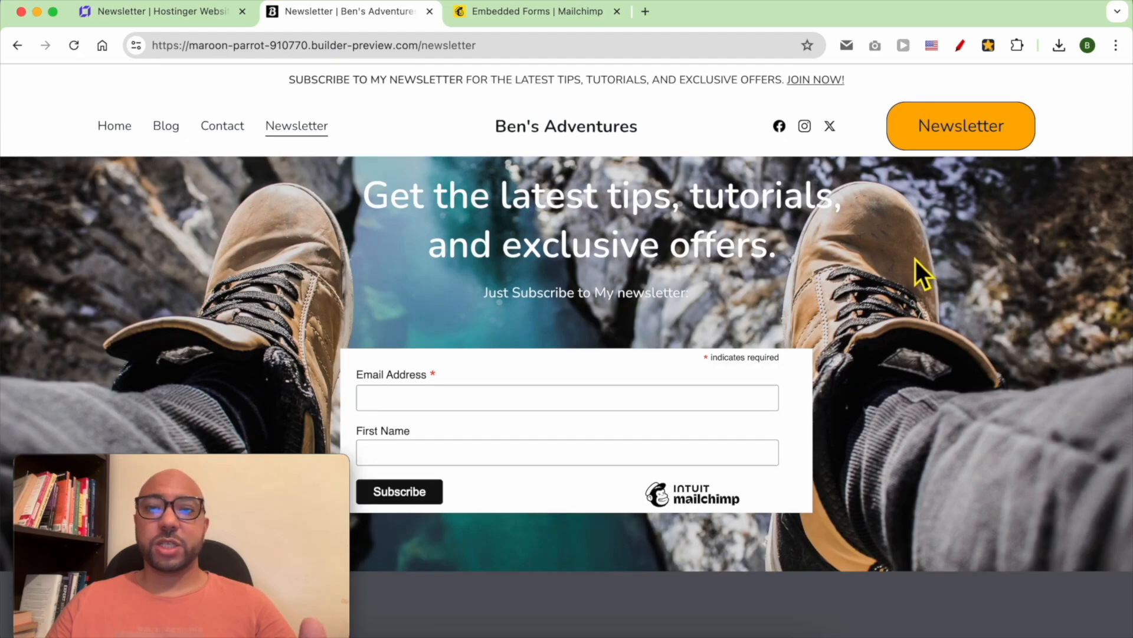
# - Copy the live Newsletter page URL from the address bar and go back to the editor
pyautogui.rightClick(436, 53)
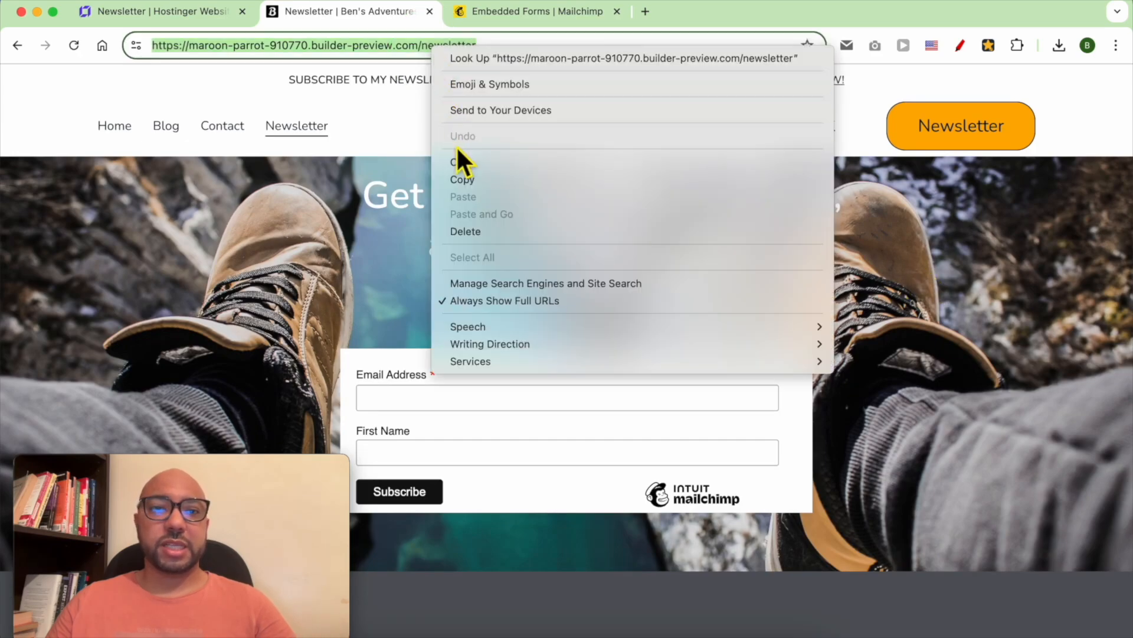
pyautogui.click(458, 179)
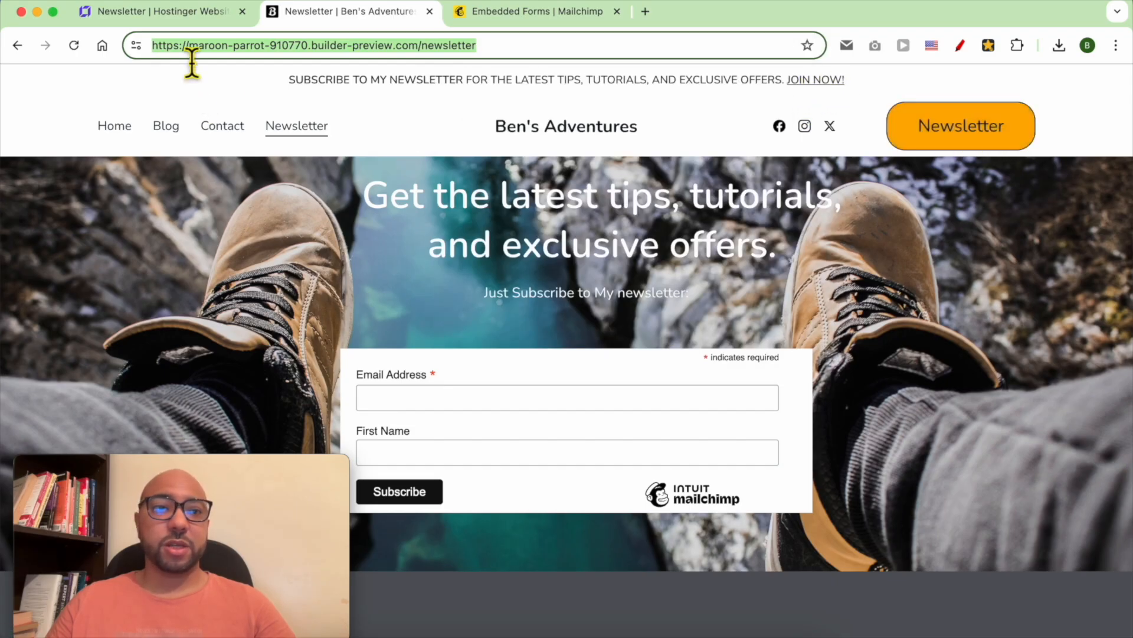
pyautogui.click(183, 22)
pyautogui.click(65, 129)
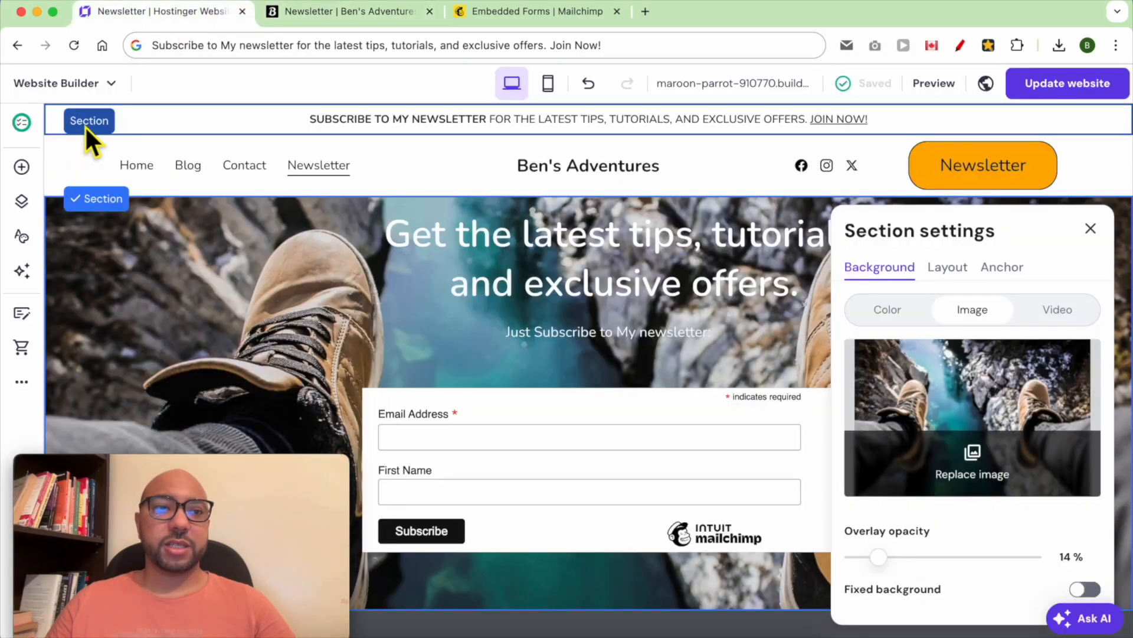
# - Link the announcement bar's 'JOIN NOW!' text to the Newsletter page address
pyautogui.click(794, 128)
pyautogui.click(893, 130)
pyautogui.moveTo(892, 129); pyautogui.dragTo(820, 132)
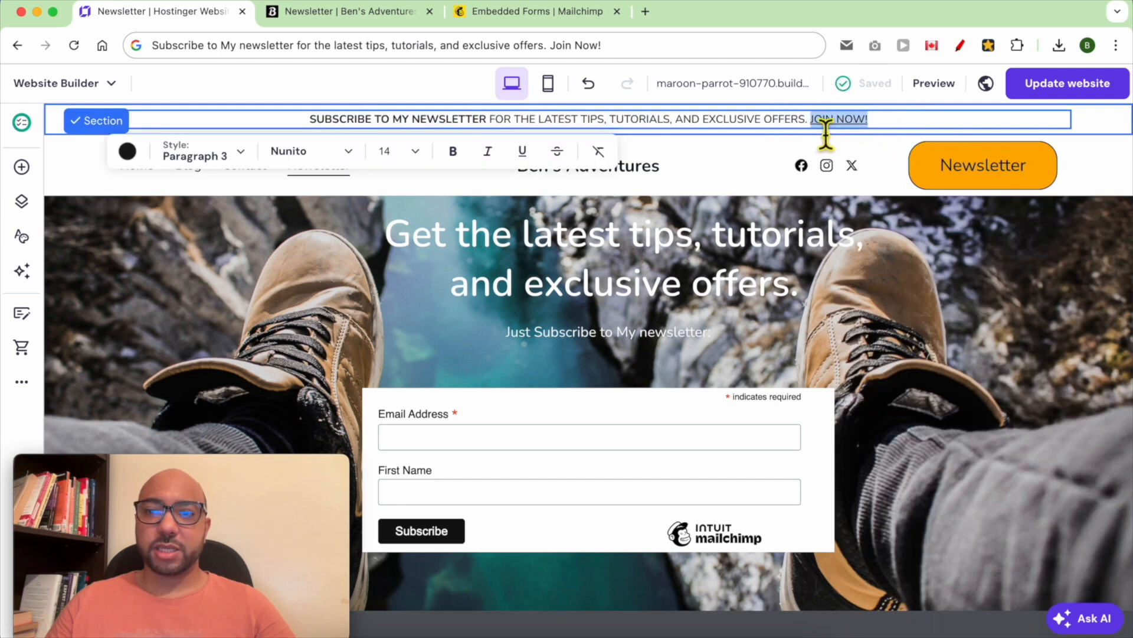
pyautogui.rightClick(821, 125)
pyautogui.click(877, 313)
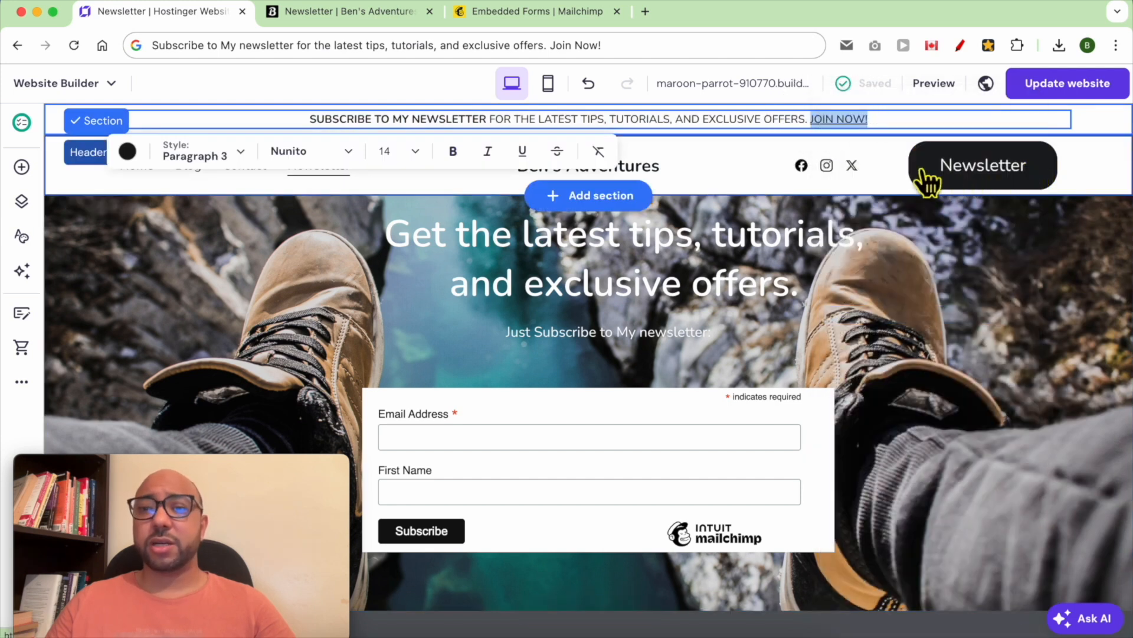
# - Set the header button's link to the Newsletter page in the header style settings
pyautogui.click(737, 158)
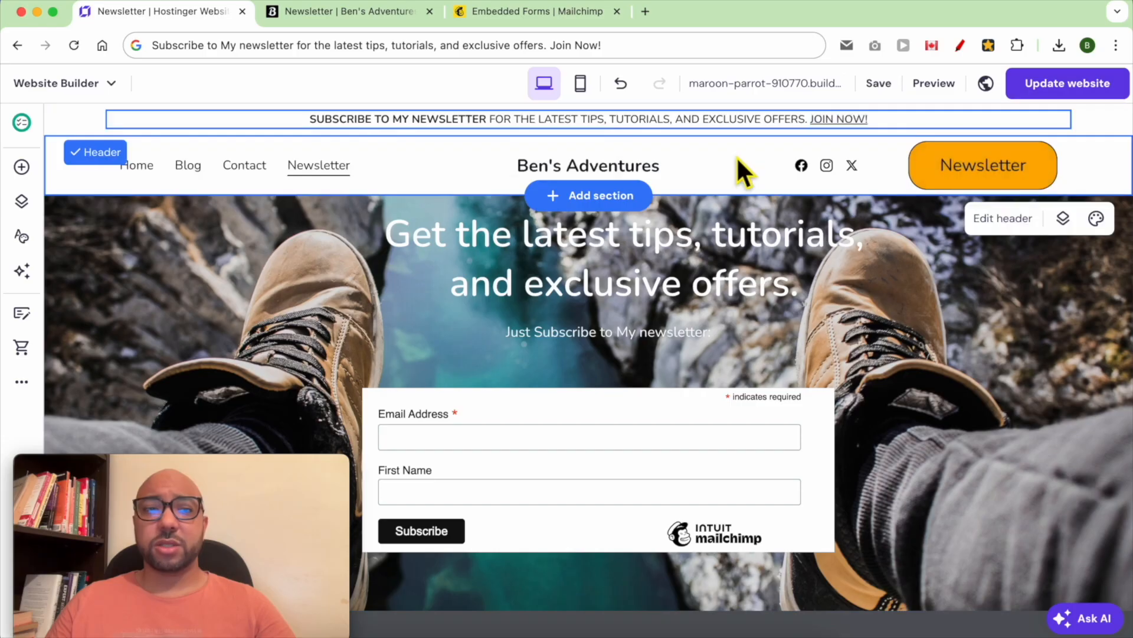
pyautogui.click(1002, 222)
pyautogui.click(1021, 239)
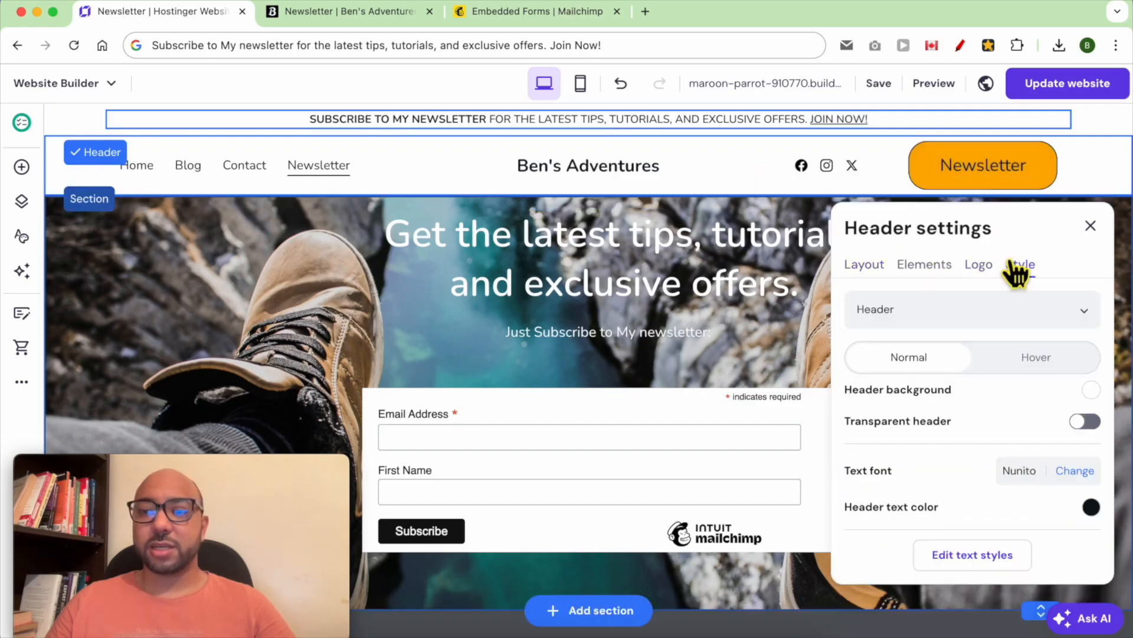
pyautogui.click(956, 324)
pyautogui.click(920, 383)
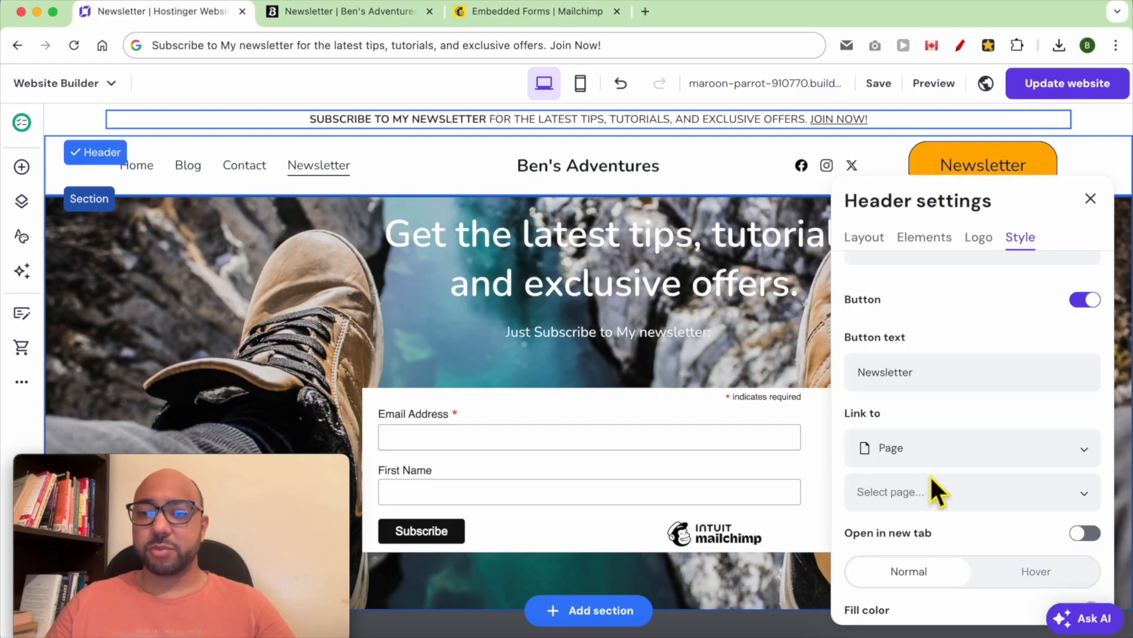
pyautogui.click(934, 492)
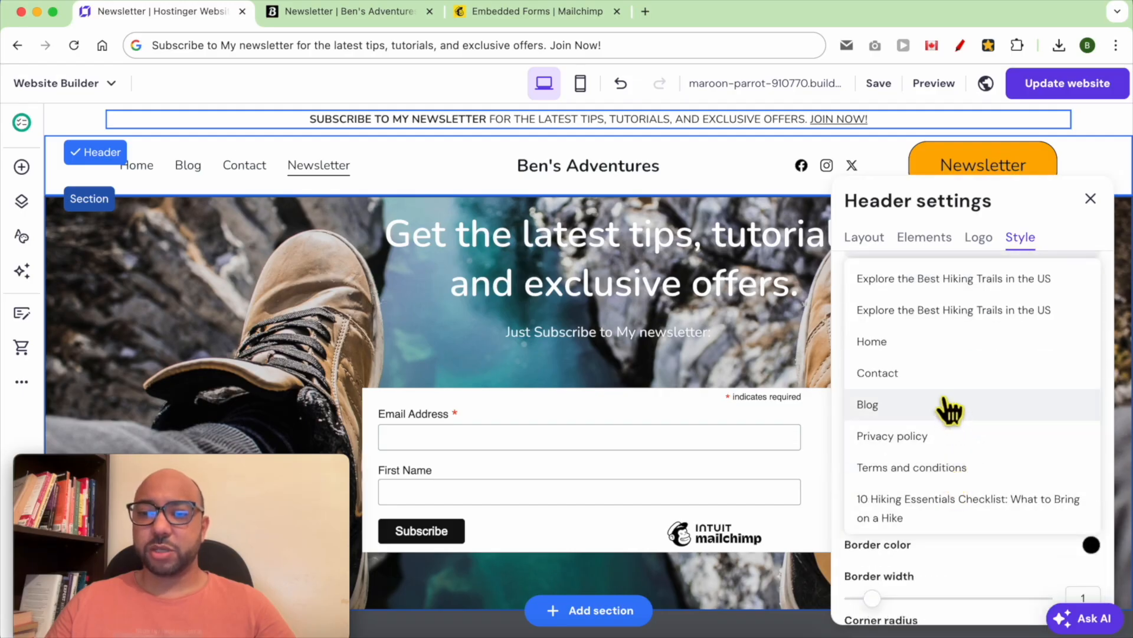
pyautogui.scroll(-1, 931, 508)
pyautogui.scroll(-1, 932, 516)
pyautogui.click(927, 511)
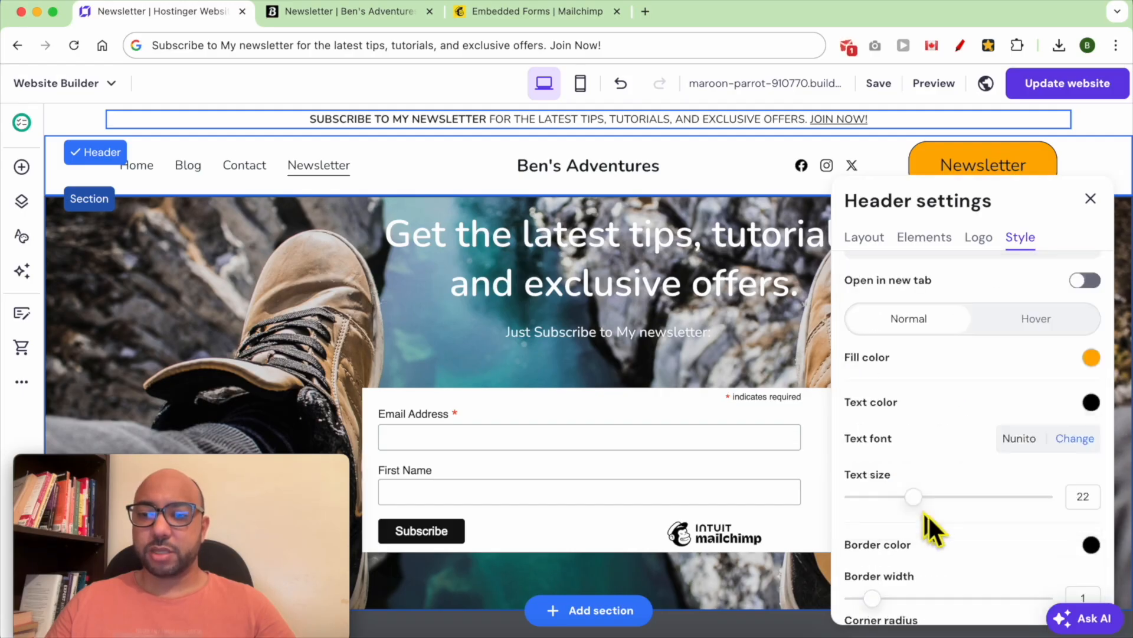
pyautogui.click(1091, 198)
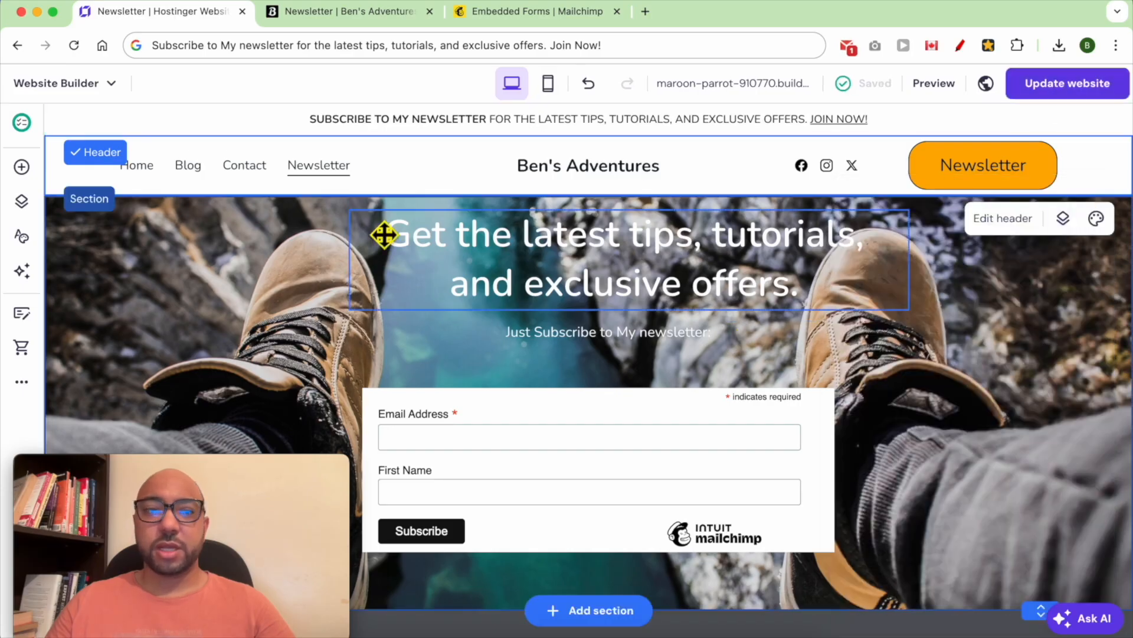
# - Point the Home hero's 'Joing my newsletter' button to the Newsletter page and publish the site
pyautogui.click(142, 169)
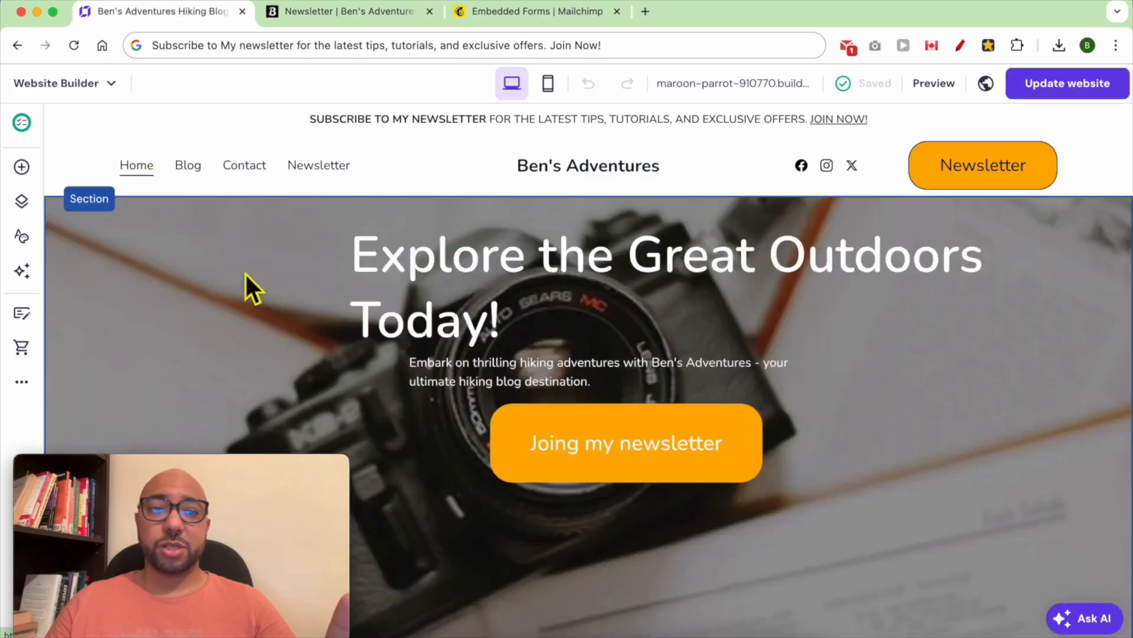
pyautogui.click(716, 427)
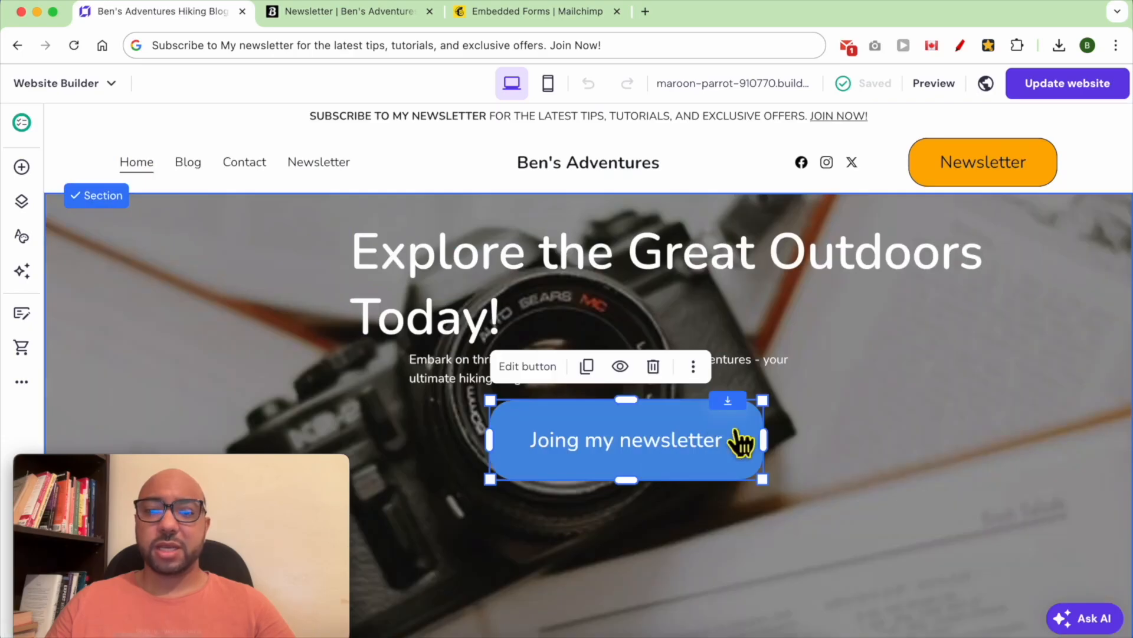
pyautogui.click(531, 369)
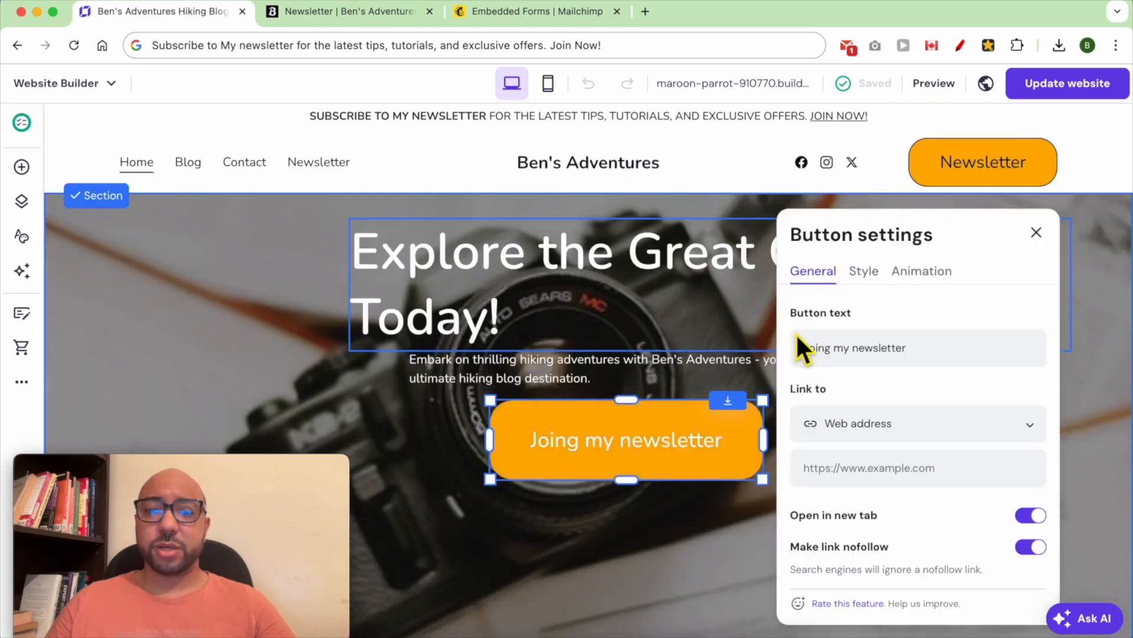
pyautogui.click(901, 434)
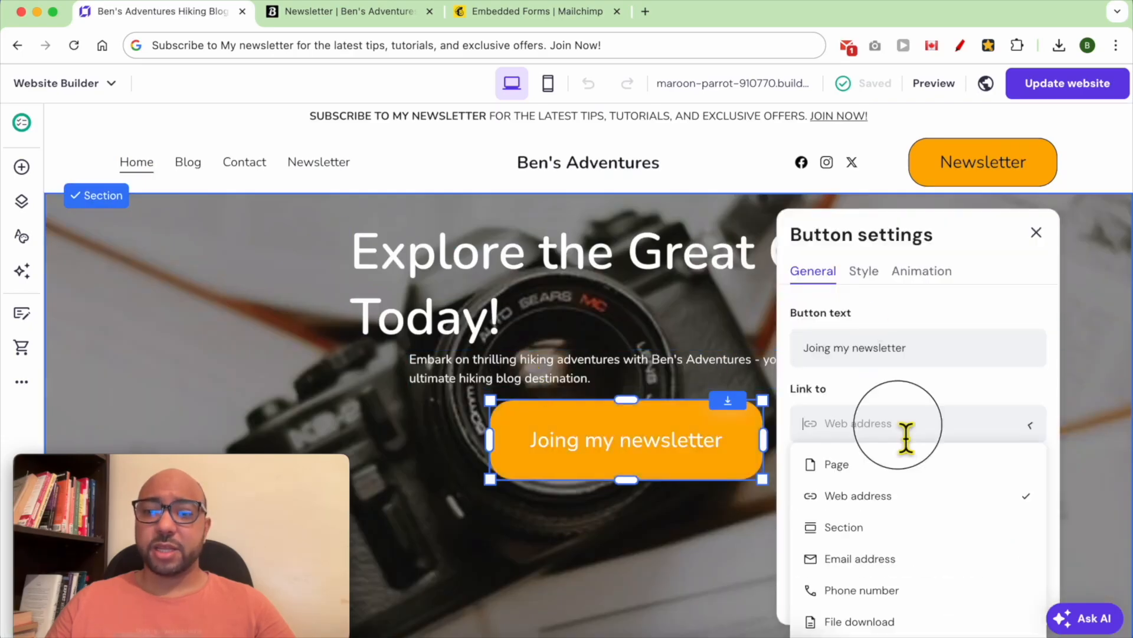
pyautogui.click(891, 465)
pyautogui.click(895, 486)
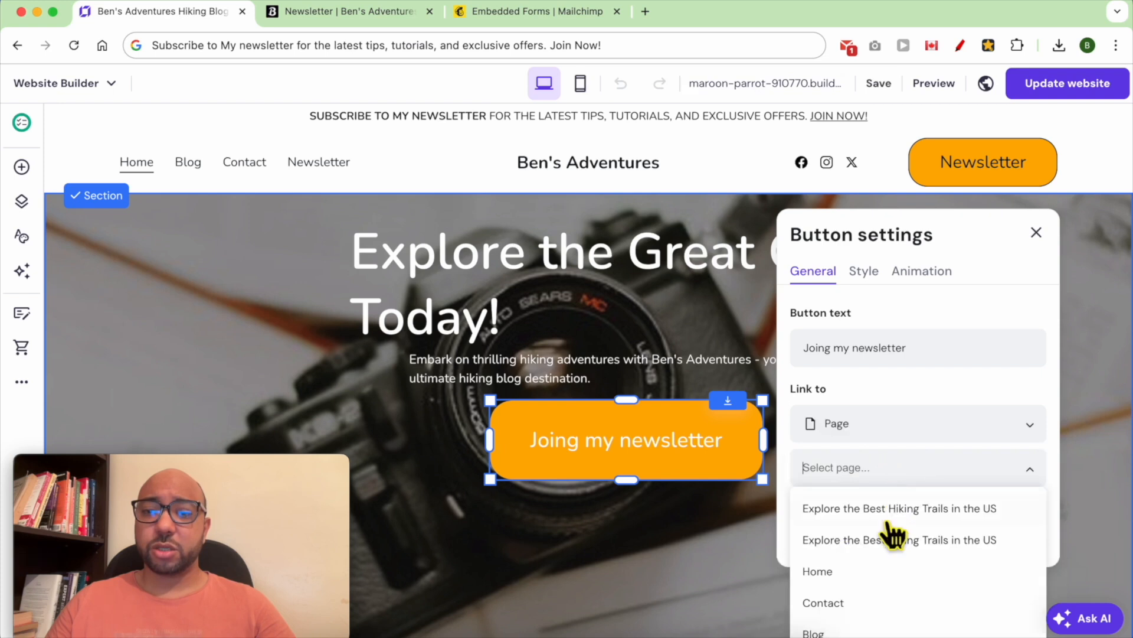
pyautogui.scroll(-5, 888, 585)
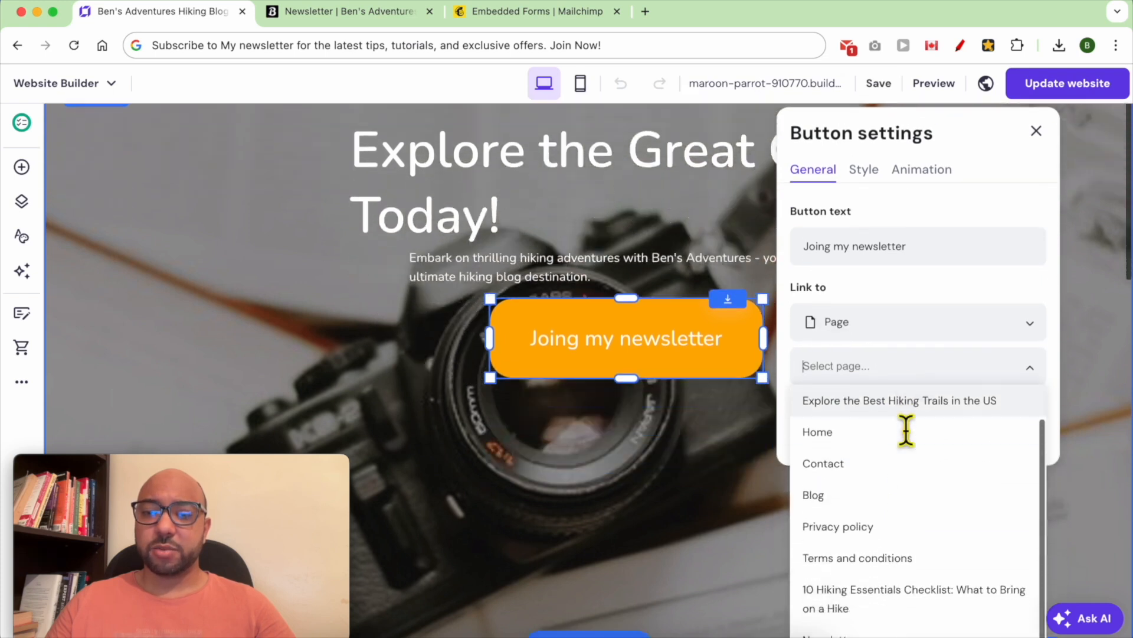
pyautogui.click(851, 632)
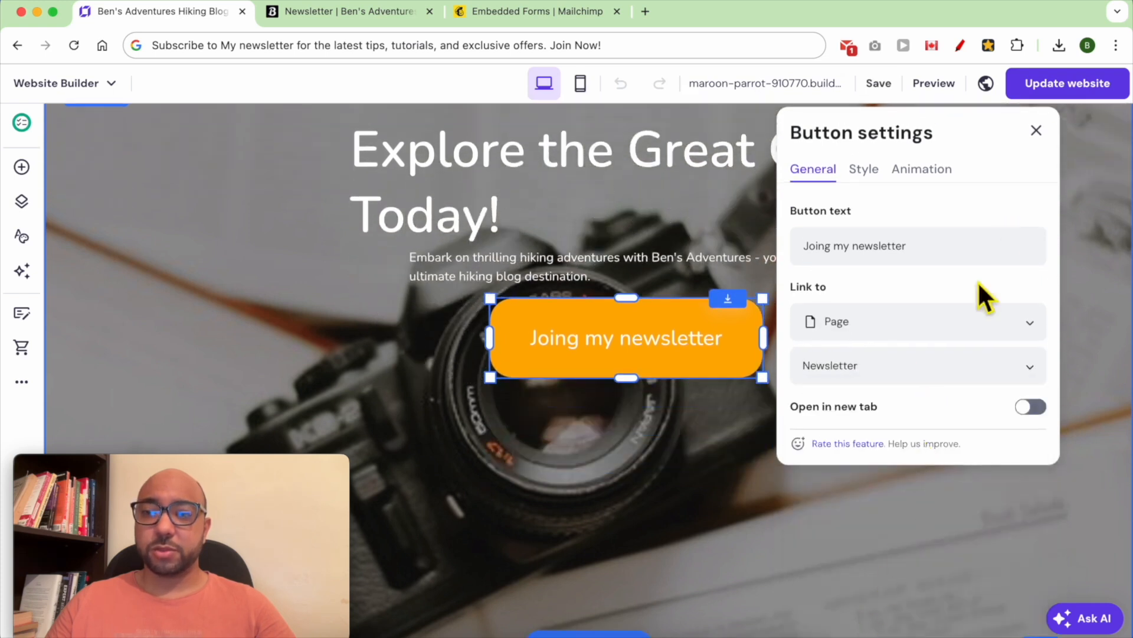
pyautogui.click(1038, 132)
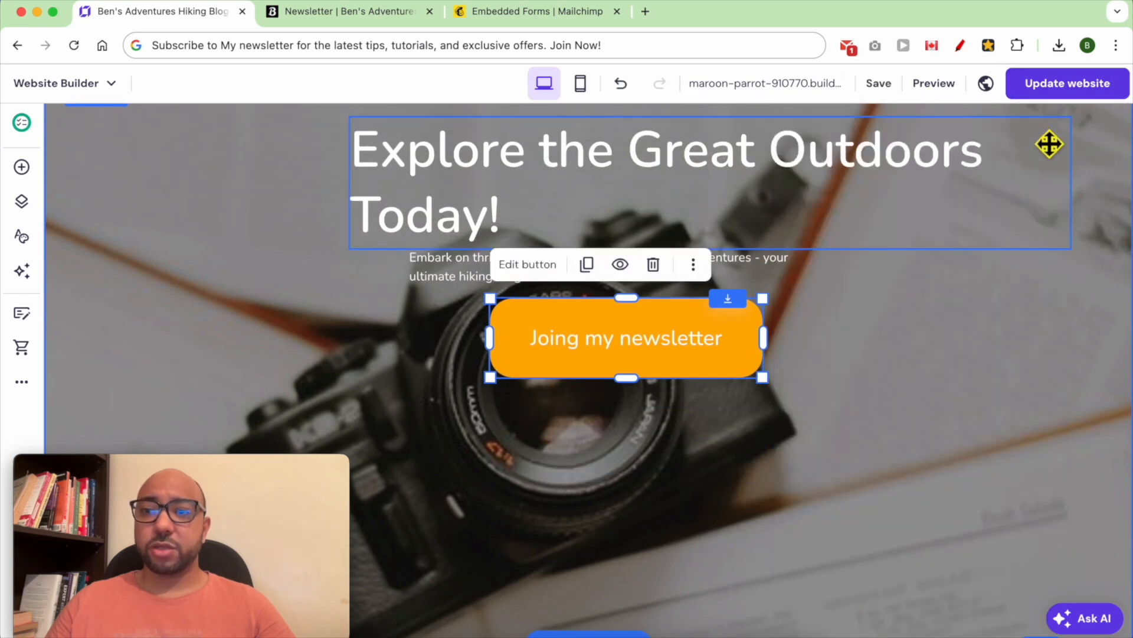
pyautogui.click(1062, 83)
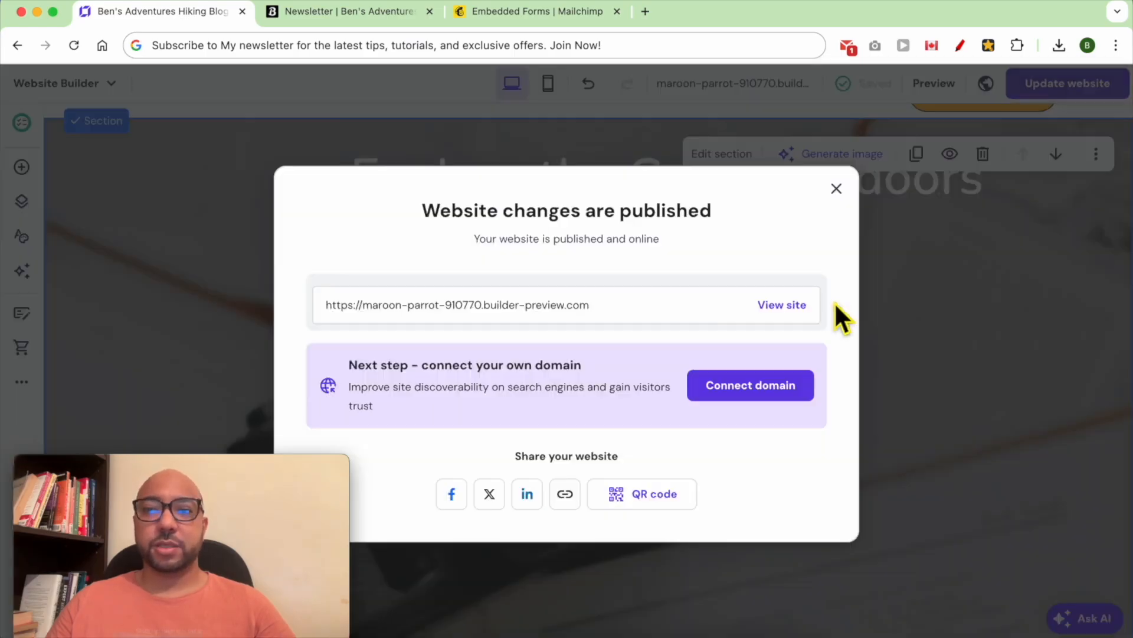
# - On the live site, confirm JOIN NOW!, the header Newsletter button and the home button open the Newsletter page
pyautogui.click(762, 305)
pyautogui.click(825, 81)
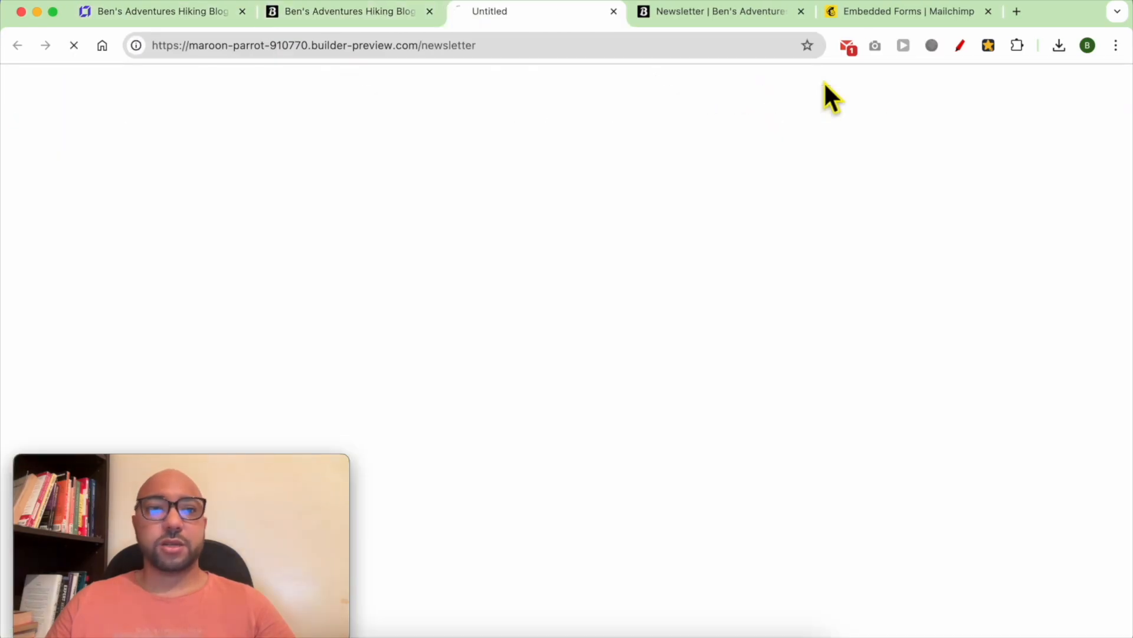
pyautogui.click(383, 15)
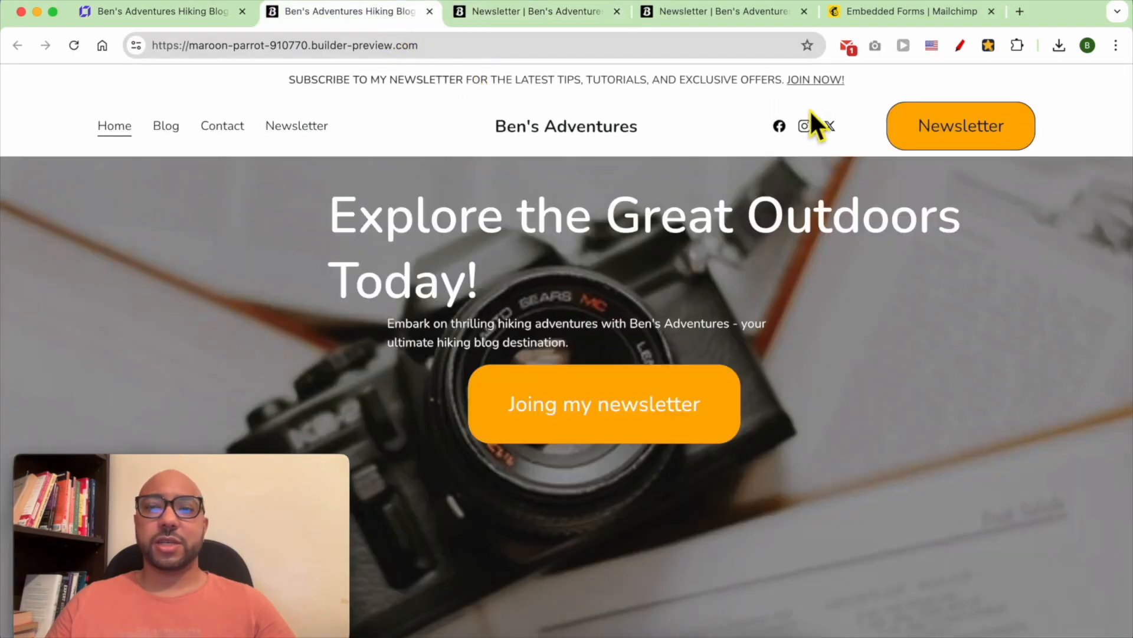
pyautogui.click(921, 129)
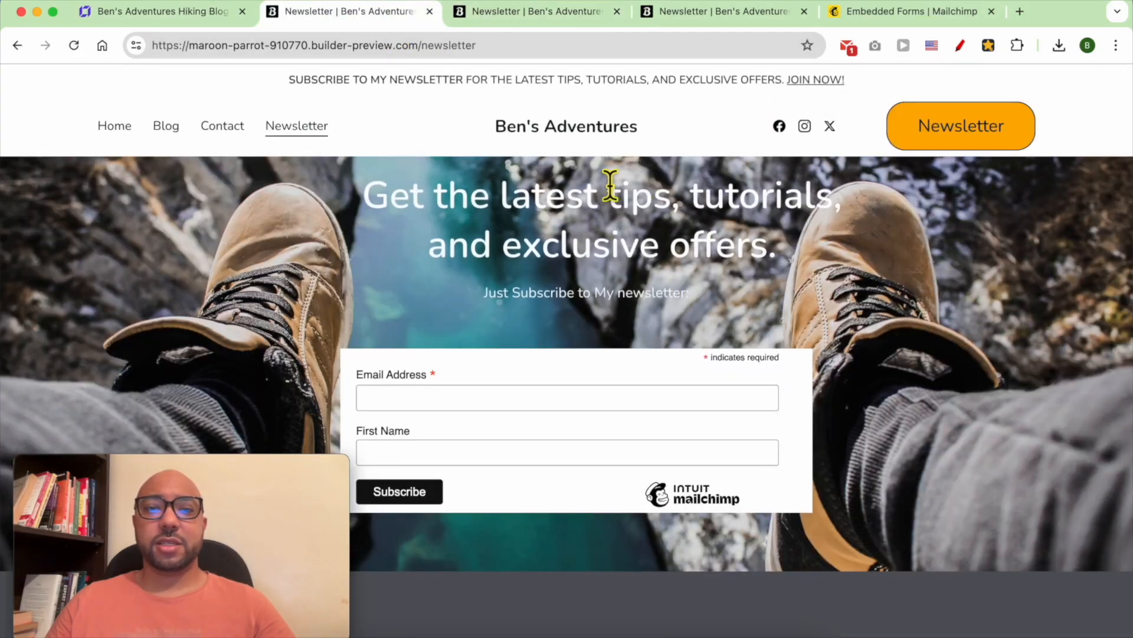
pyautogui.click(559, 137)
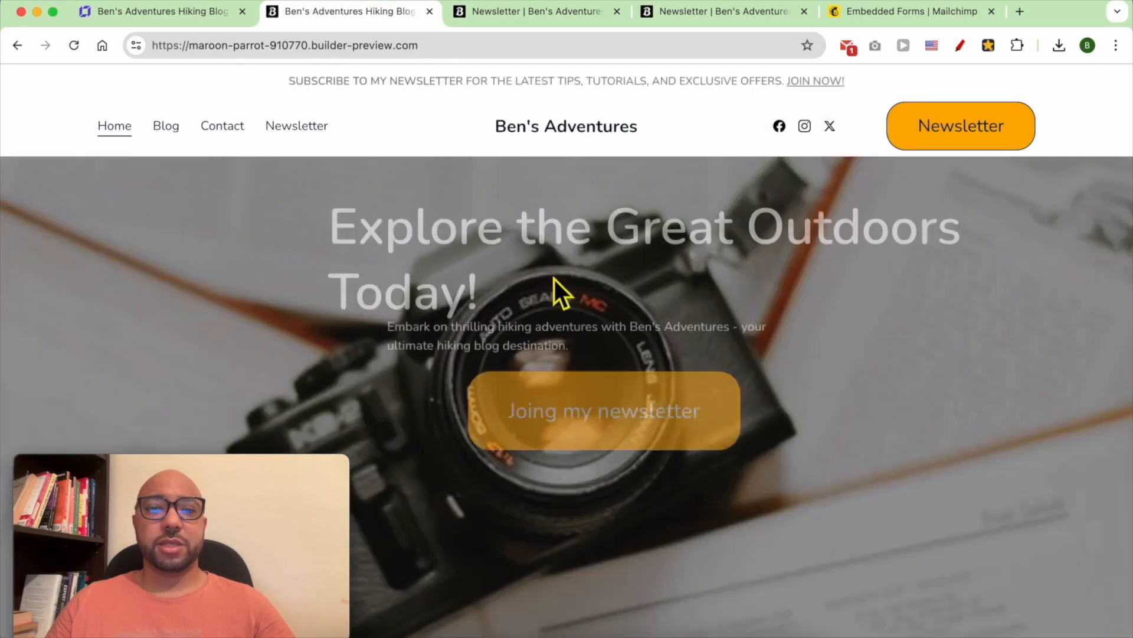
pyautogui.click(586, 413)
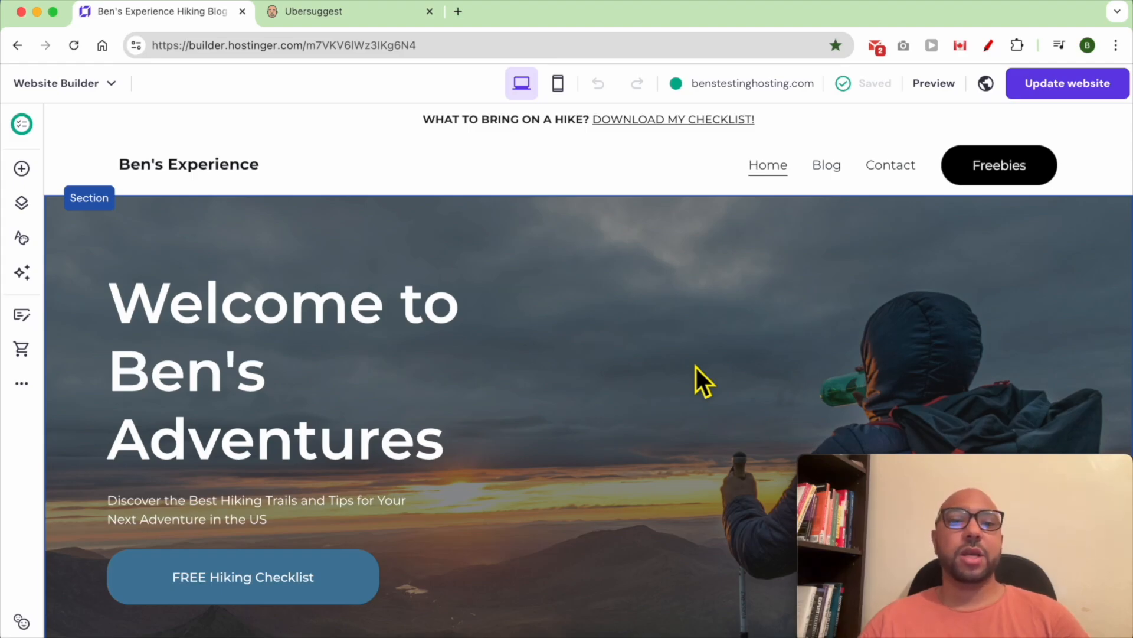
pyautogui.click(696, 367)
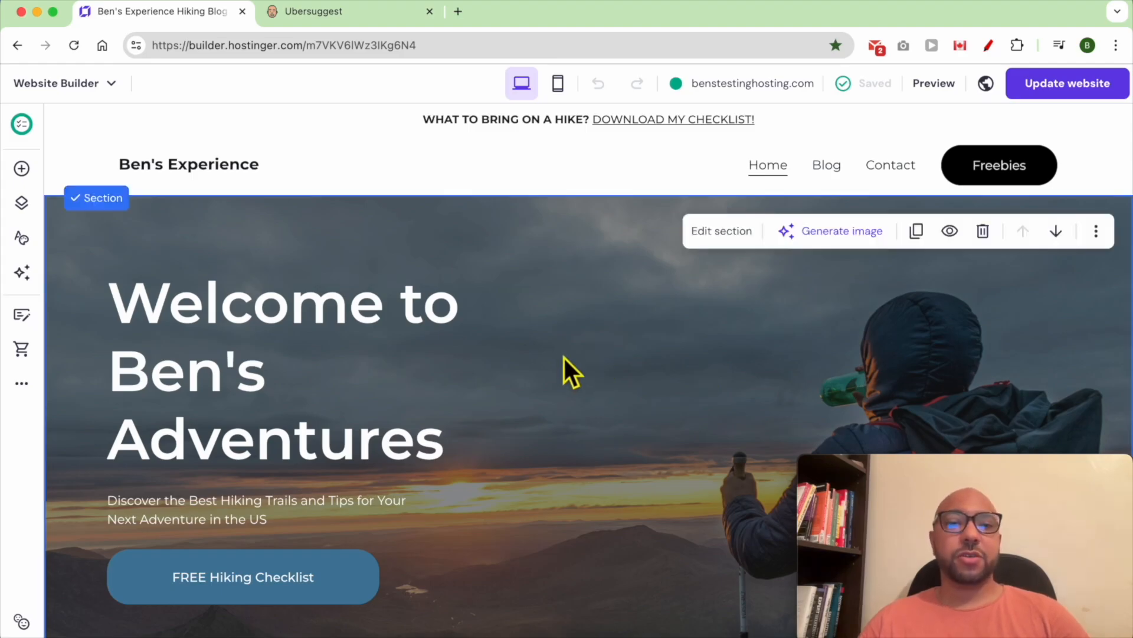
# - Open the site's SEO settings and switch the page filter to Product pages, then back to Main pages
pyautogui.click(22, 385)
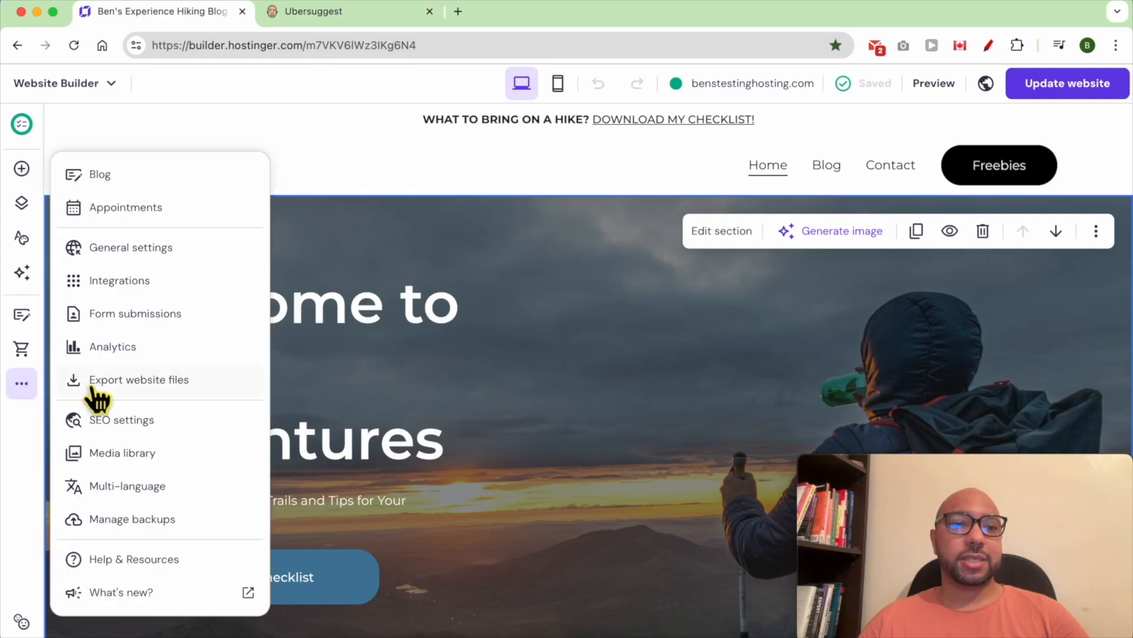
pyautogui.click(204, 433)
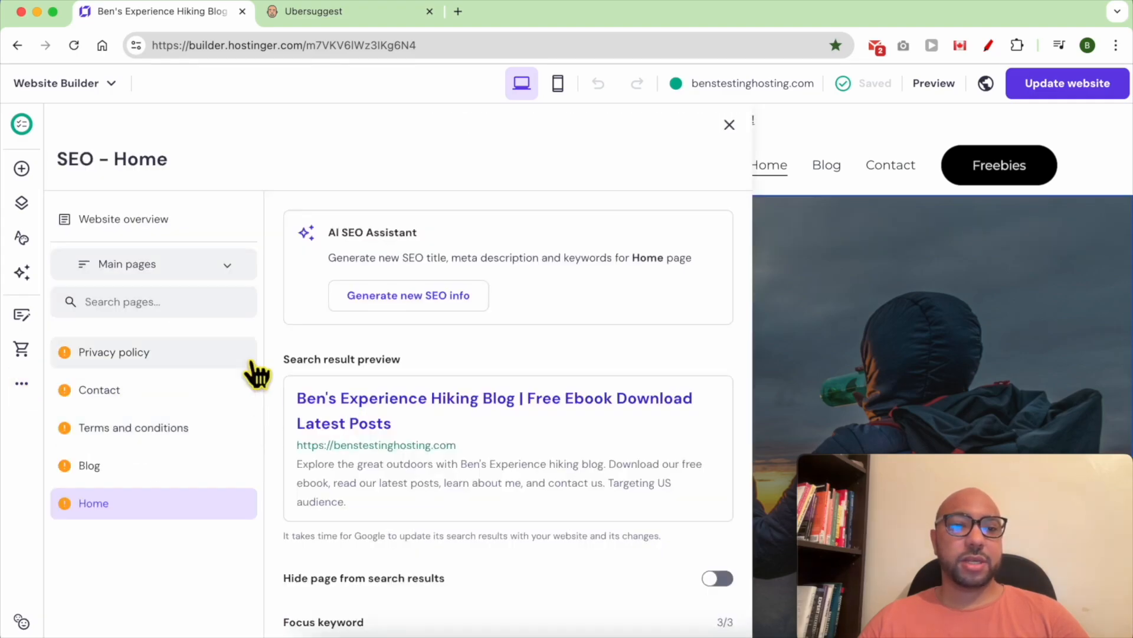
pyautogui.click(171, 271)
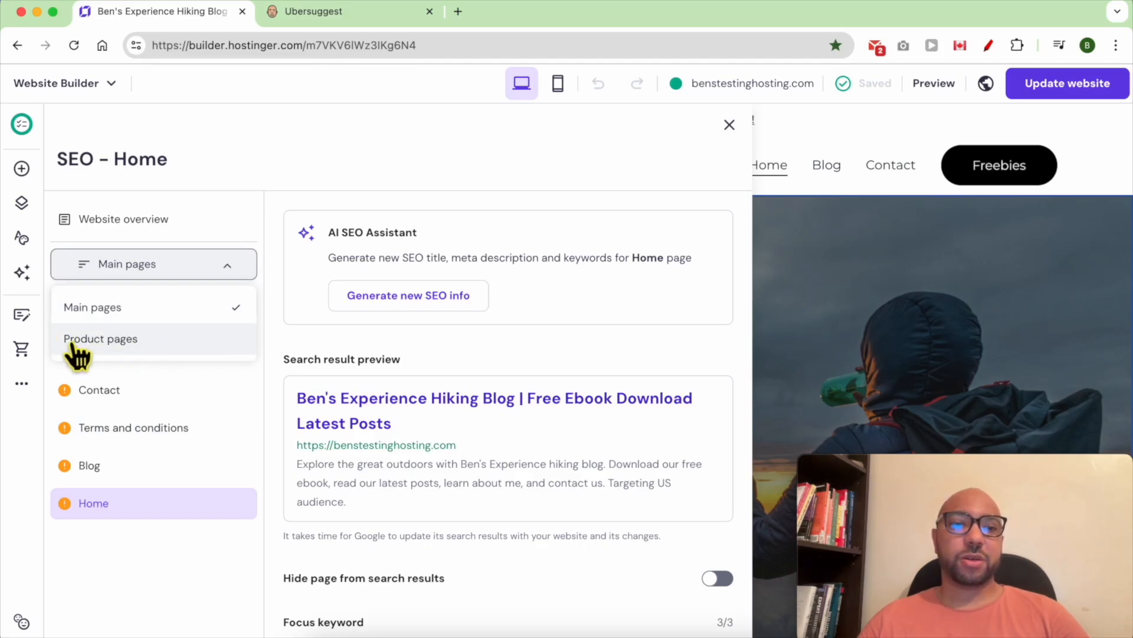
pyautogui.click(122, 349)
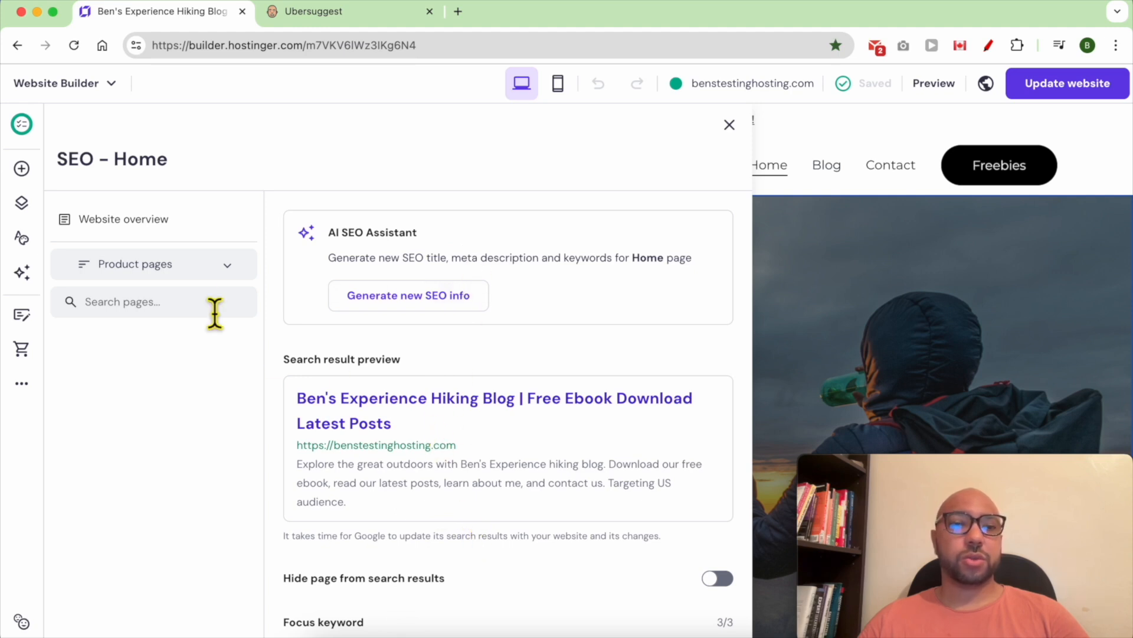
pyautogui.click(183, 269)
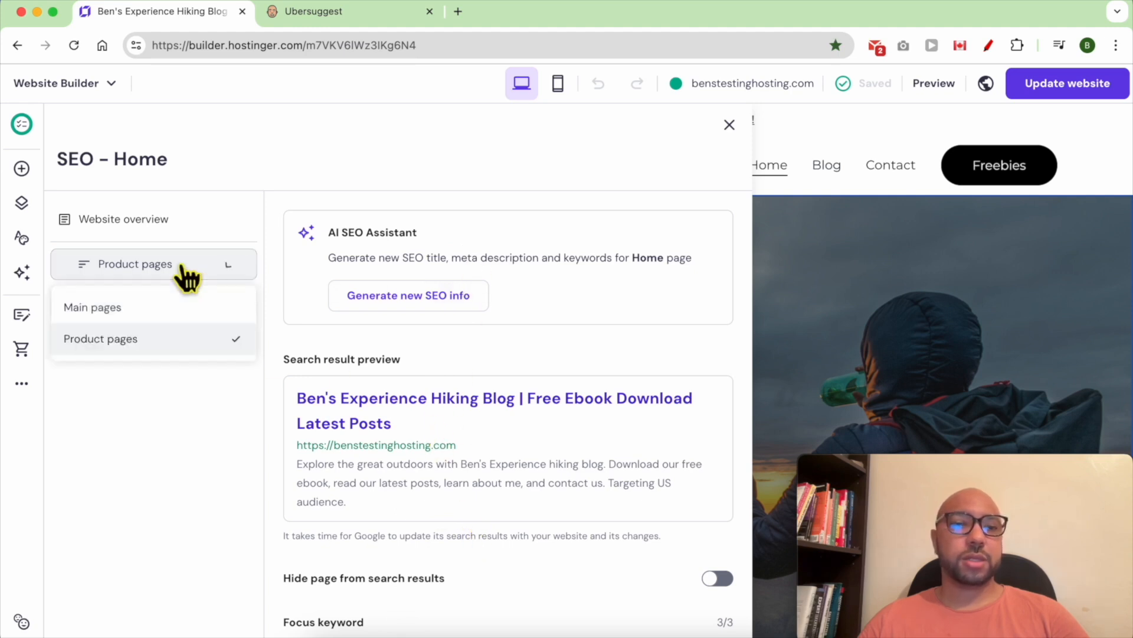
pyautogui.click(167, 311)
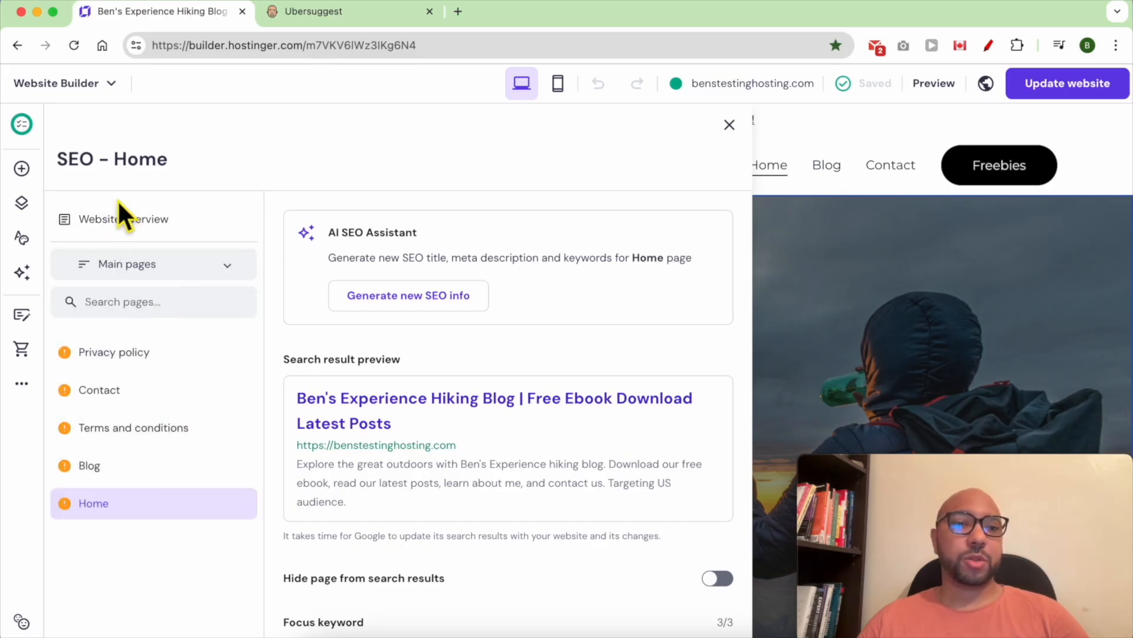
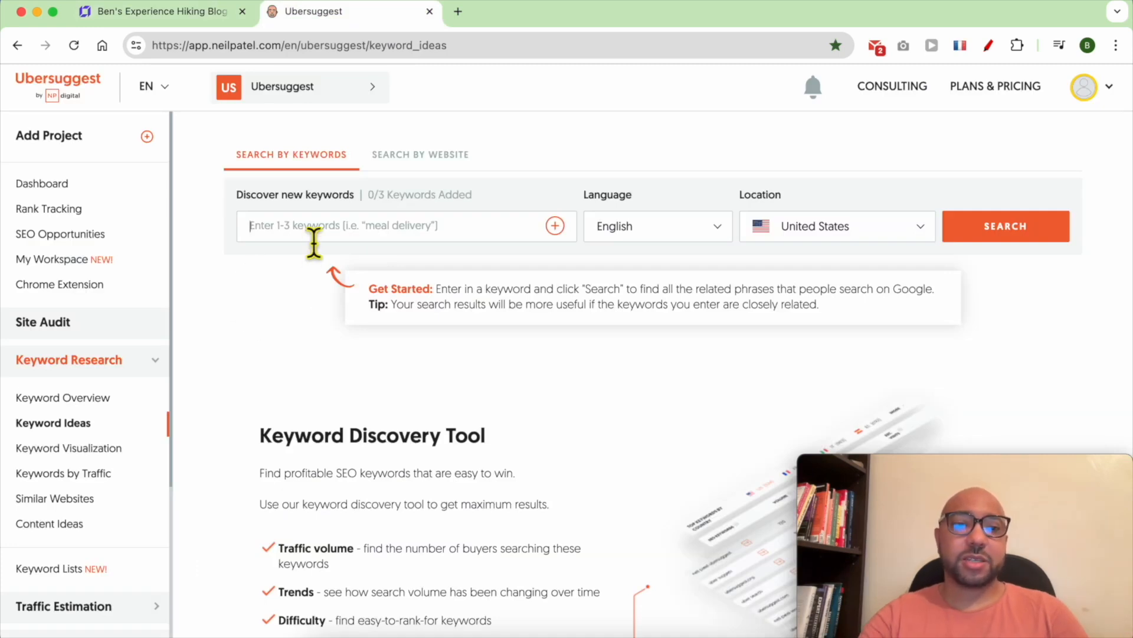
# - Search Ubersuggest for 'best hiking' keyword ideas and scroll down to the keyword table
pyautogui.write('best')
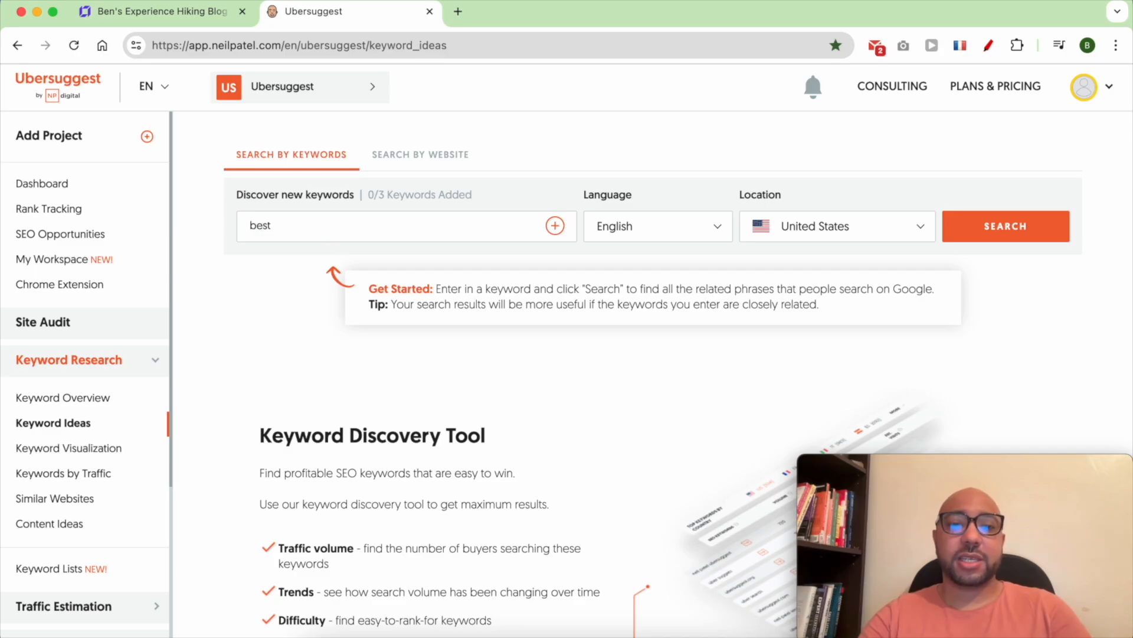
pyautogui.write(' hiking')
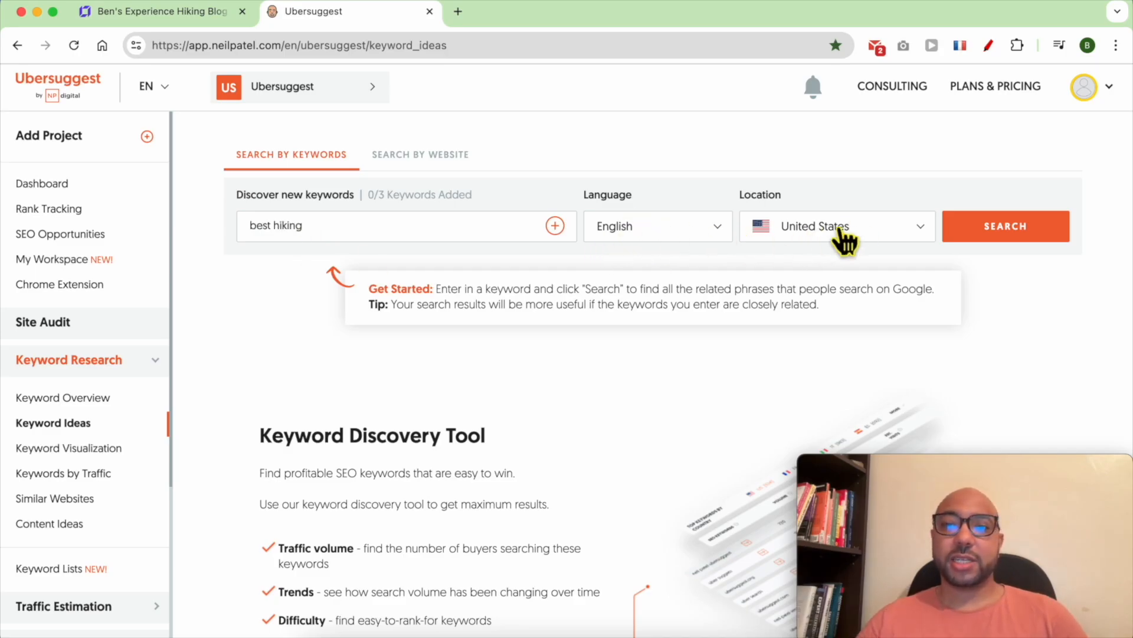
pyautogui.click(987, 235)
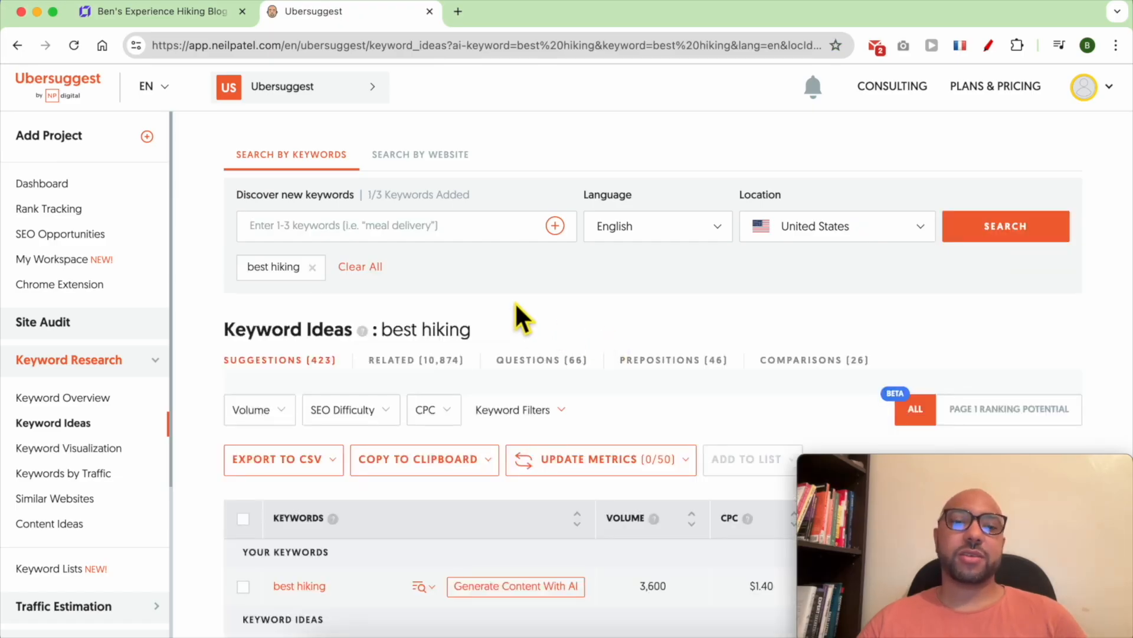
pyautogui.scroll(-4, 514, 302)
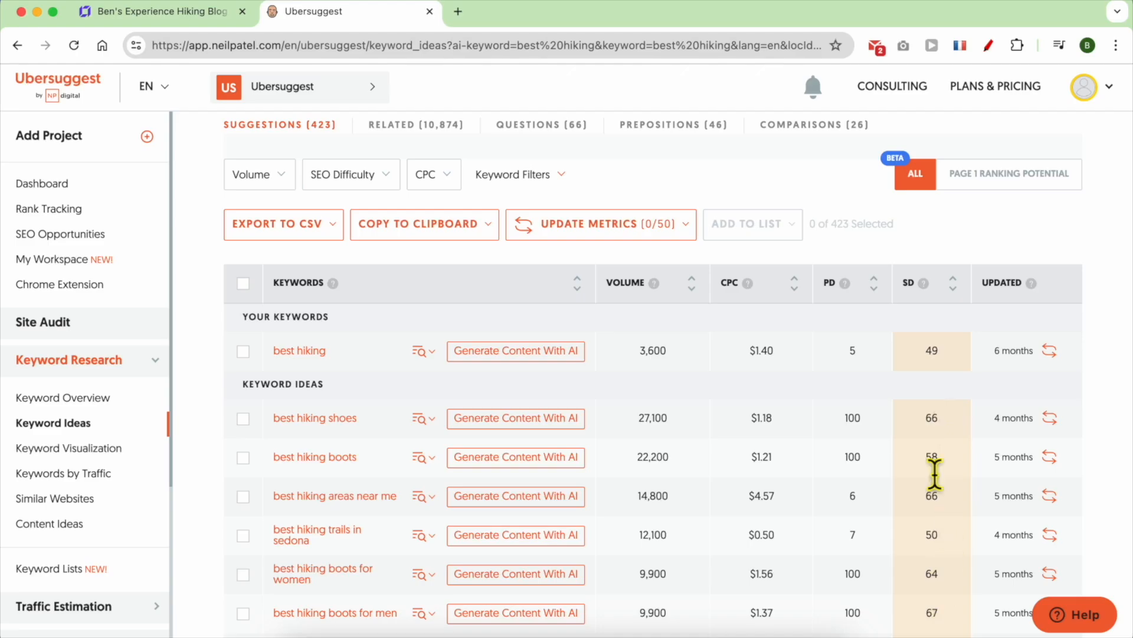
# - Filter keyword ideas to SEO difficulty 0–35 and volume 1–1,000, then select 'best hiking gloves'
pyautogui.click(372, 180)
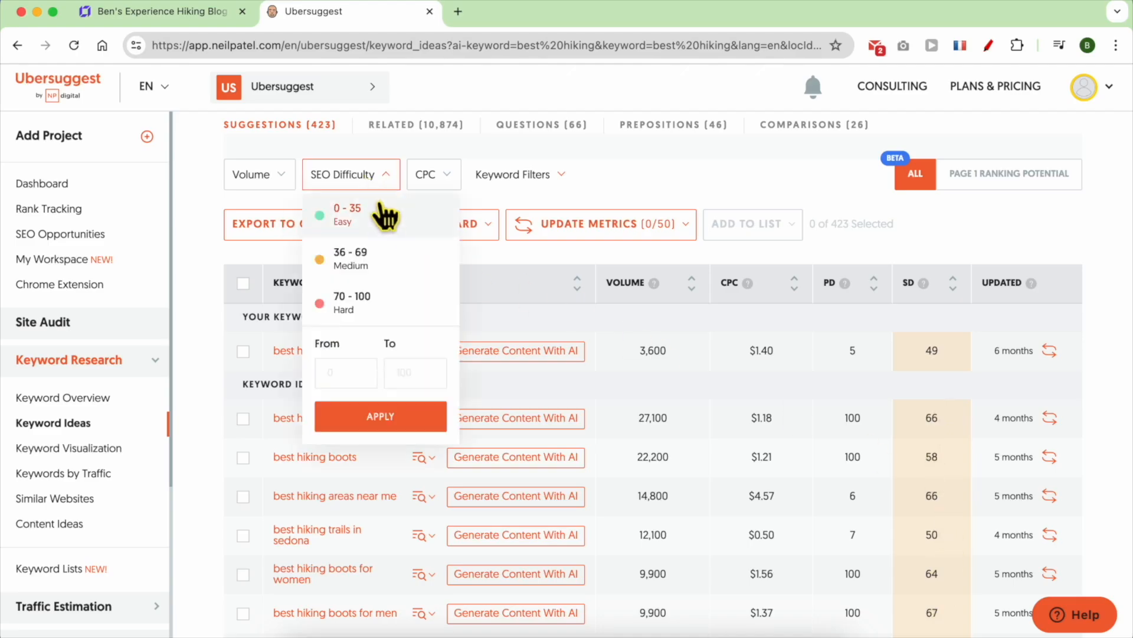
pyautogui.click(380, 222)
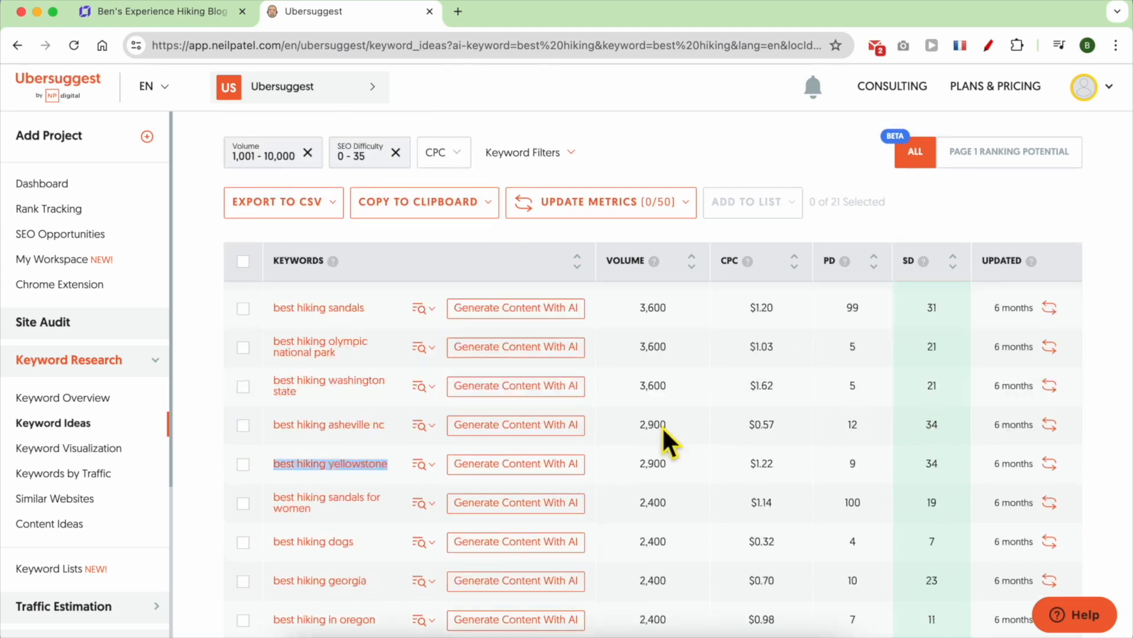
pyautogui.scroll(1, 685, 378)
pyautogui.scroll(5, 685, 378)
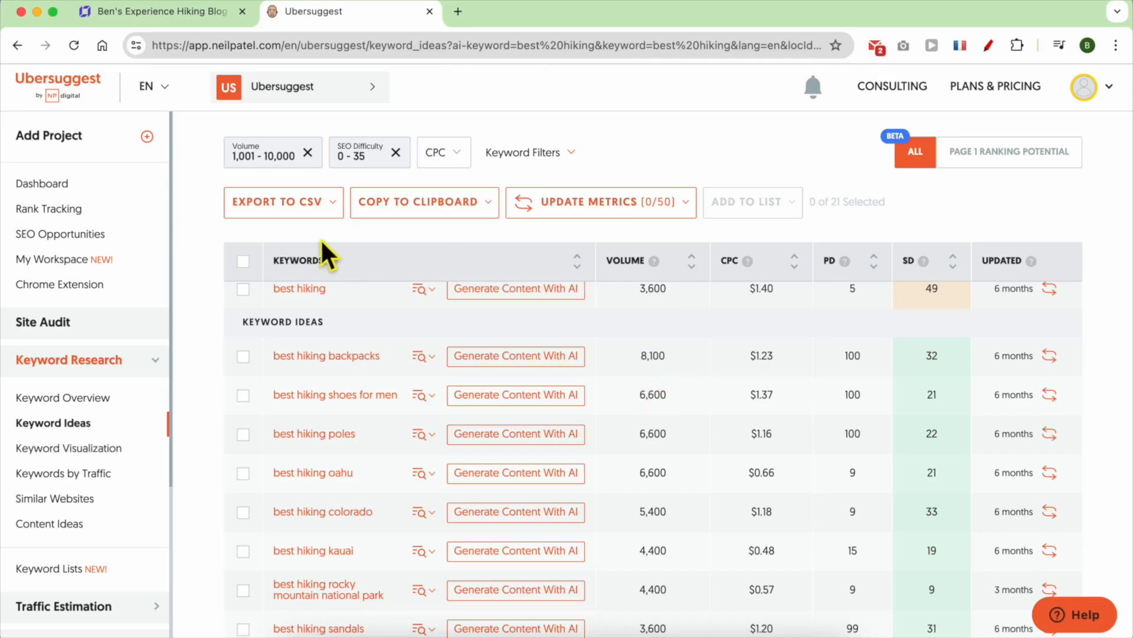
pyautogui.click(278, 155)
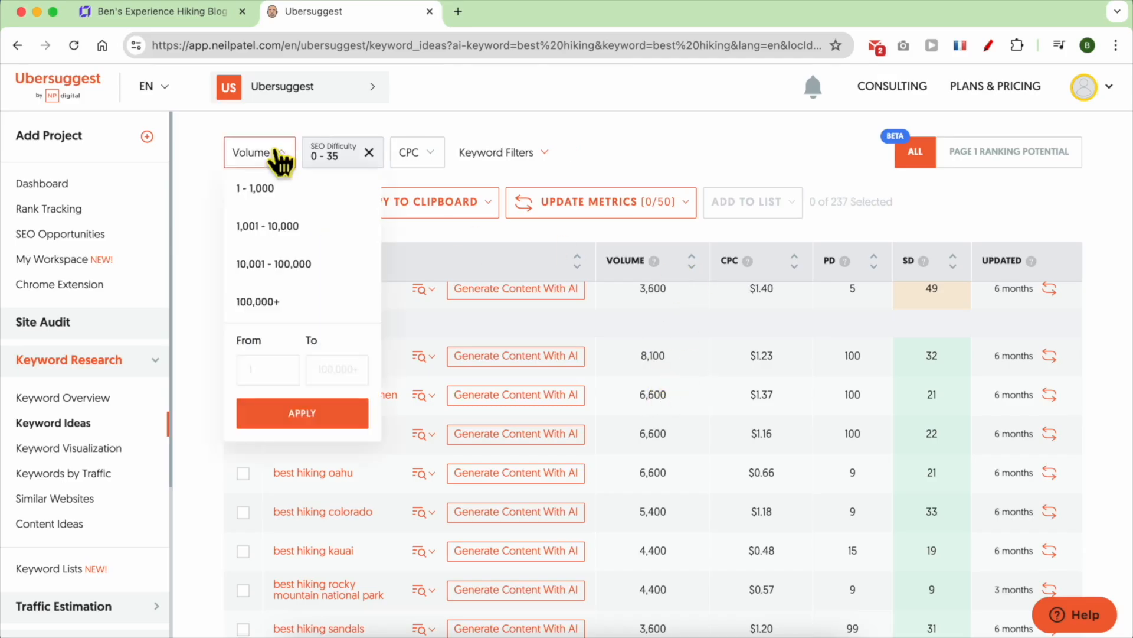
pyautogui.click(290, 192)
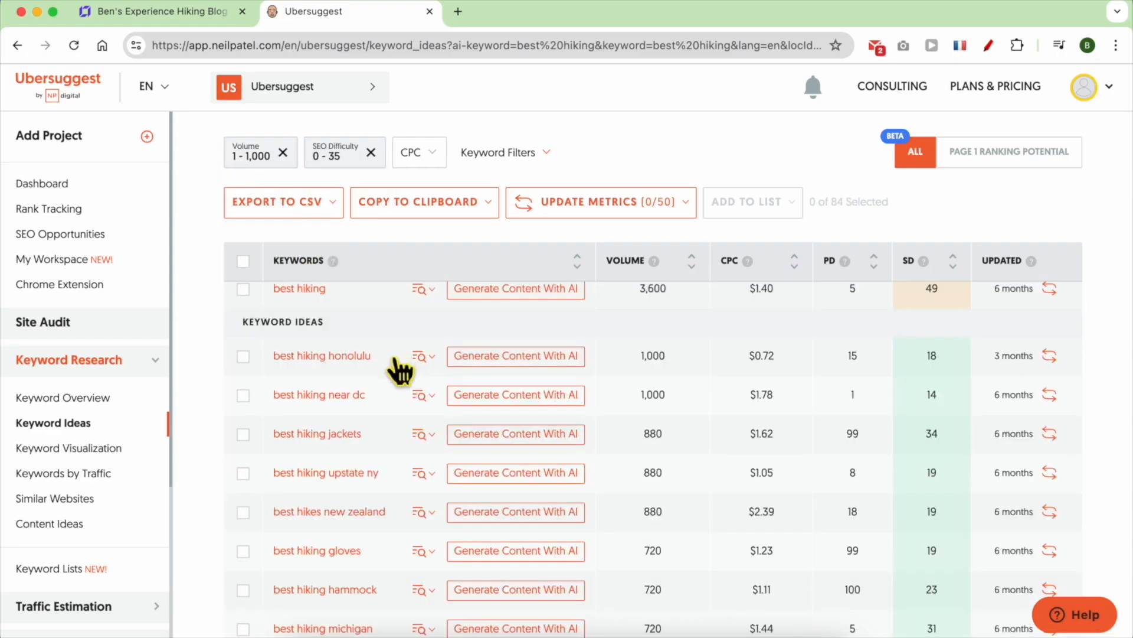
pyautogui.scroll(-2, 629, 413)
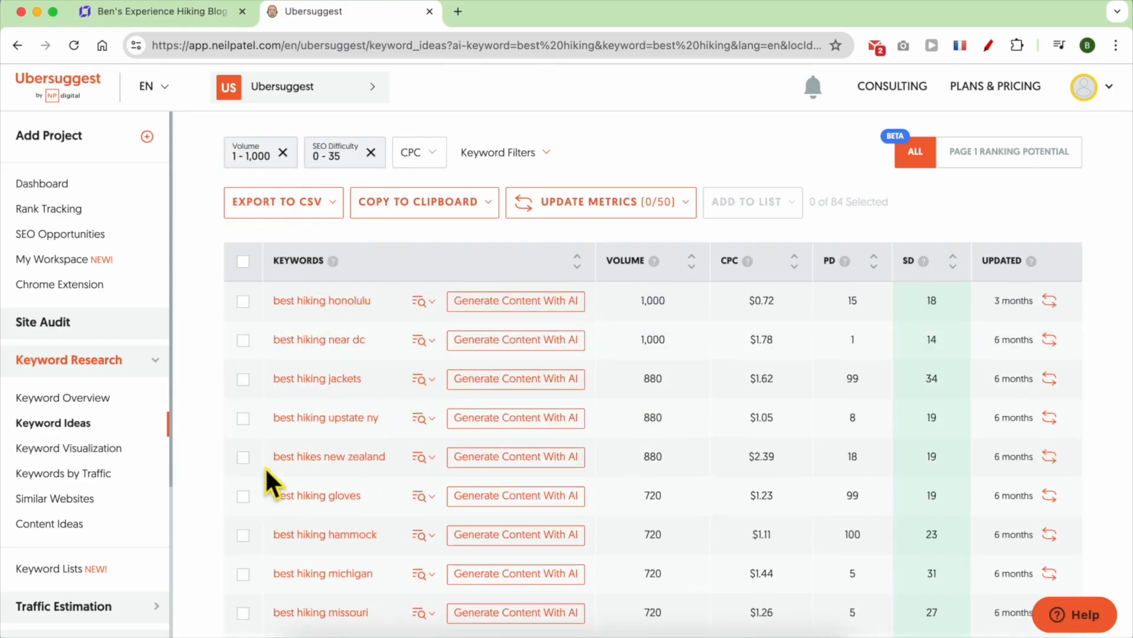
pyautogui.scroll(-5, 264, 418)
pyautogui.tripleClick(265, 356)
# - Search Google for 'best hiking gloves', scan the competing results, and return to Ubersuggest
pyautogui.rightClick(287, 353)
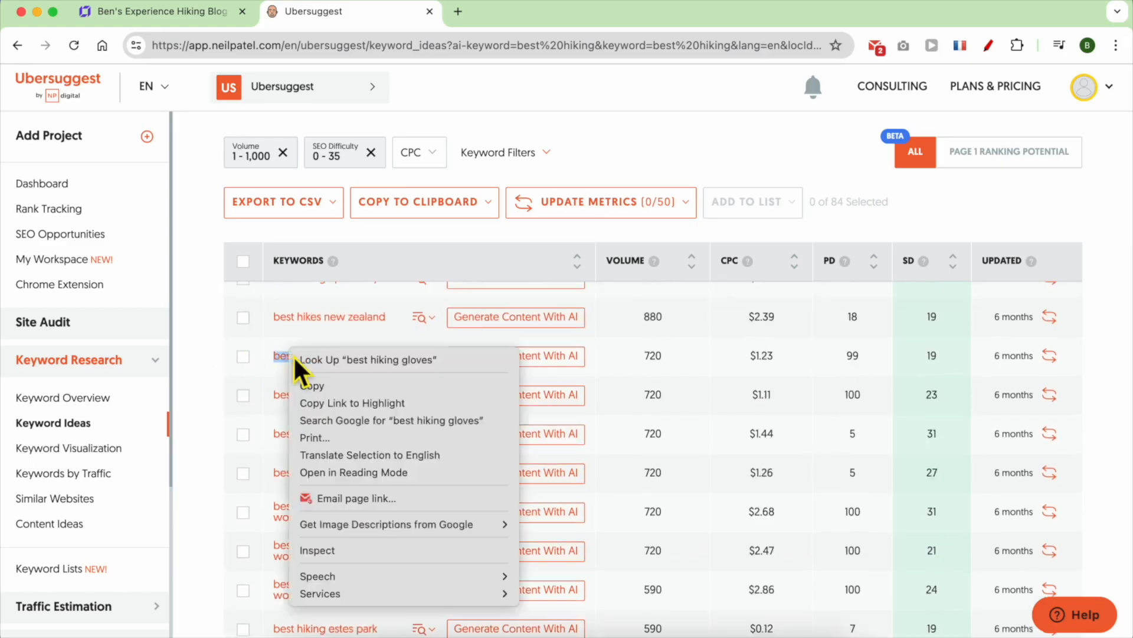
pyautogui.click(384, 412)
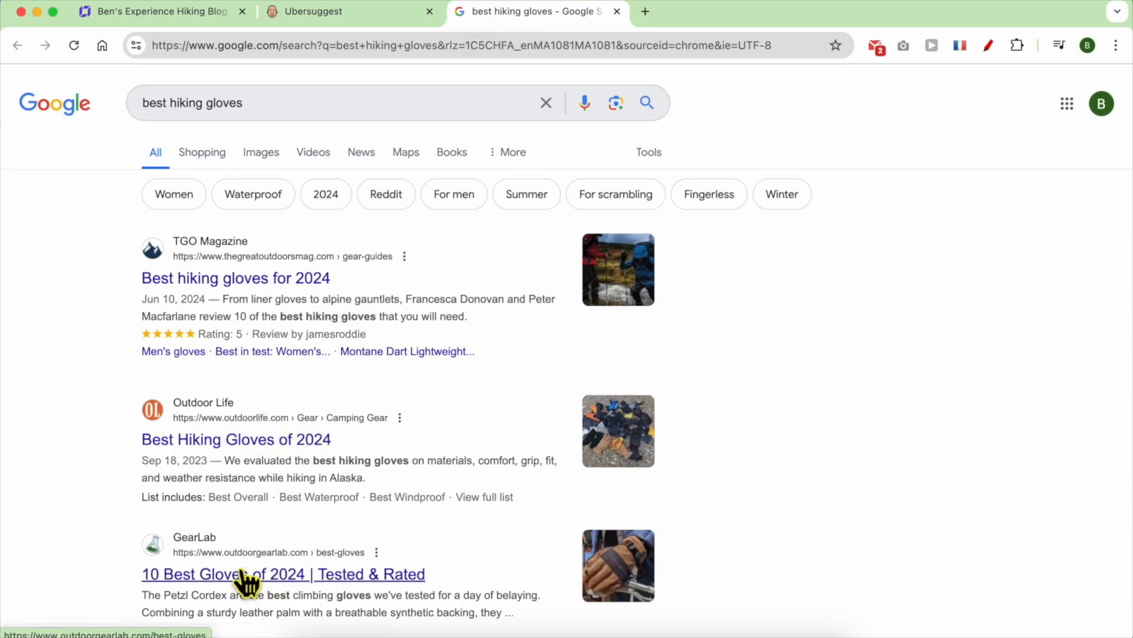
pyautogui.scroll(-5, 298, 573)
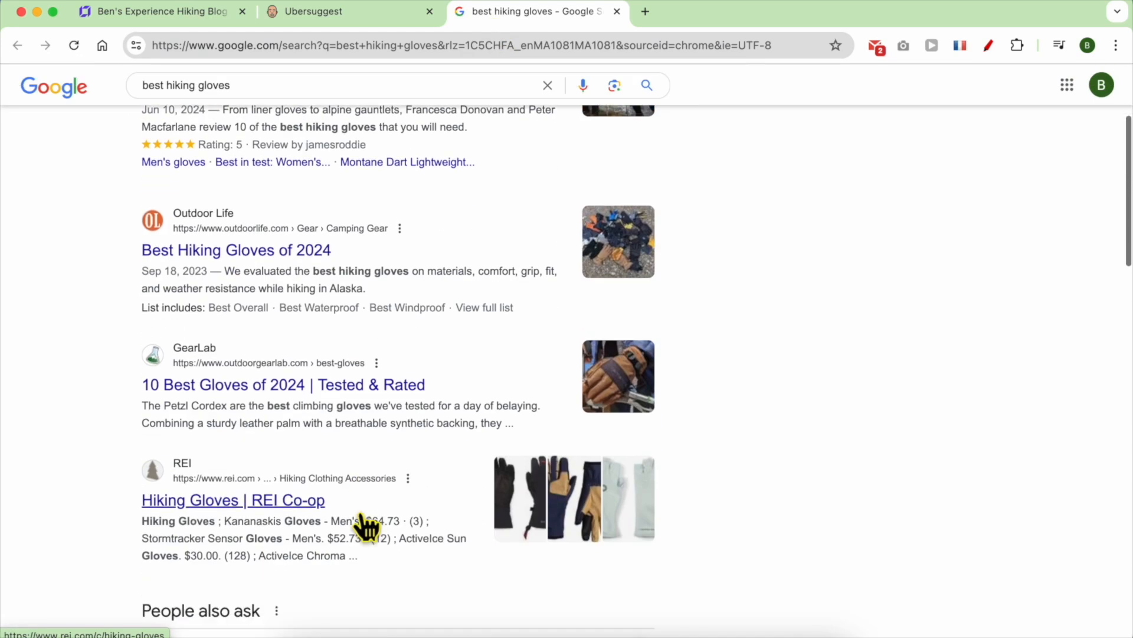
pyautogui.scroll(-7, 298, 431)
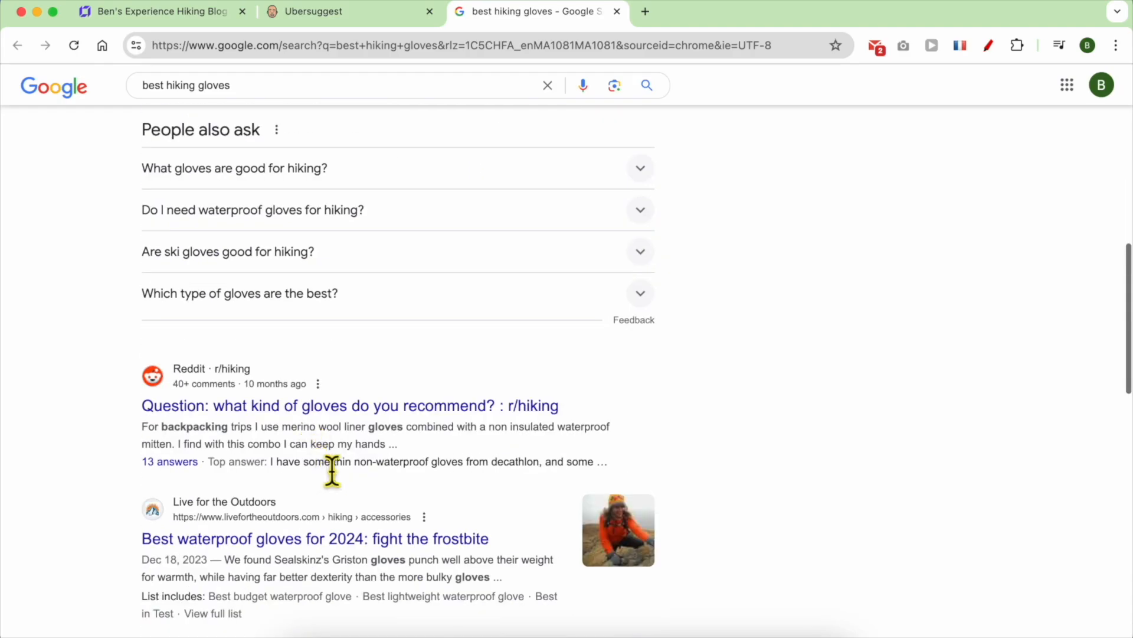
pyautogui.scroll(-5, 348, 529)
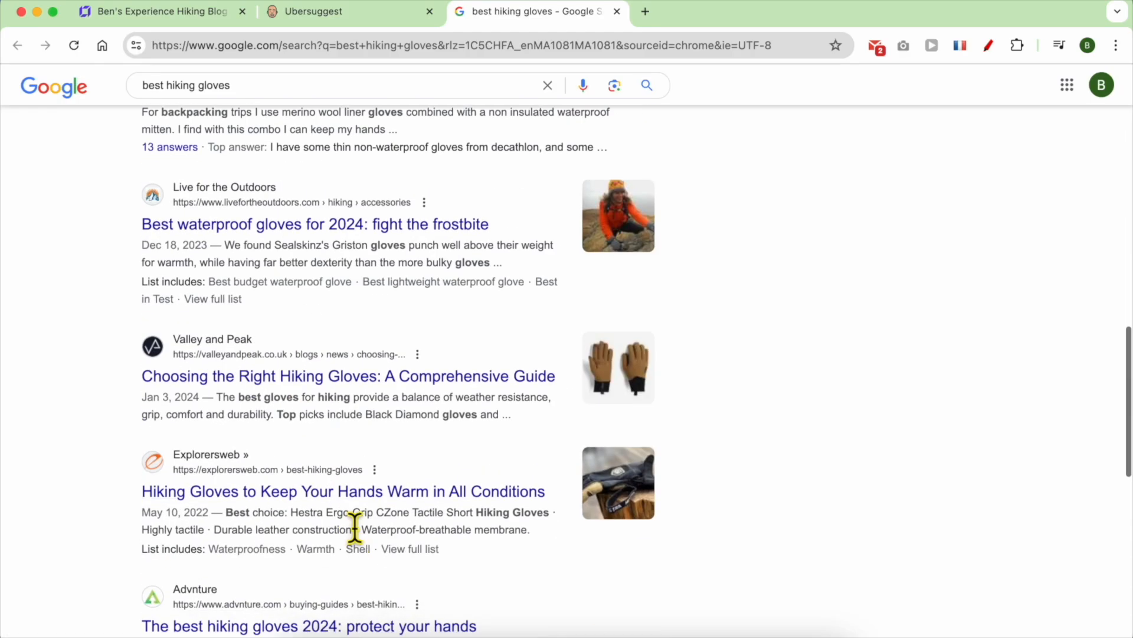
pyautogui.click(342, 11)
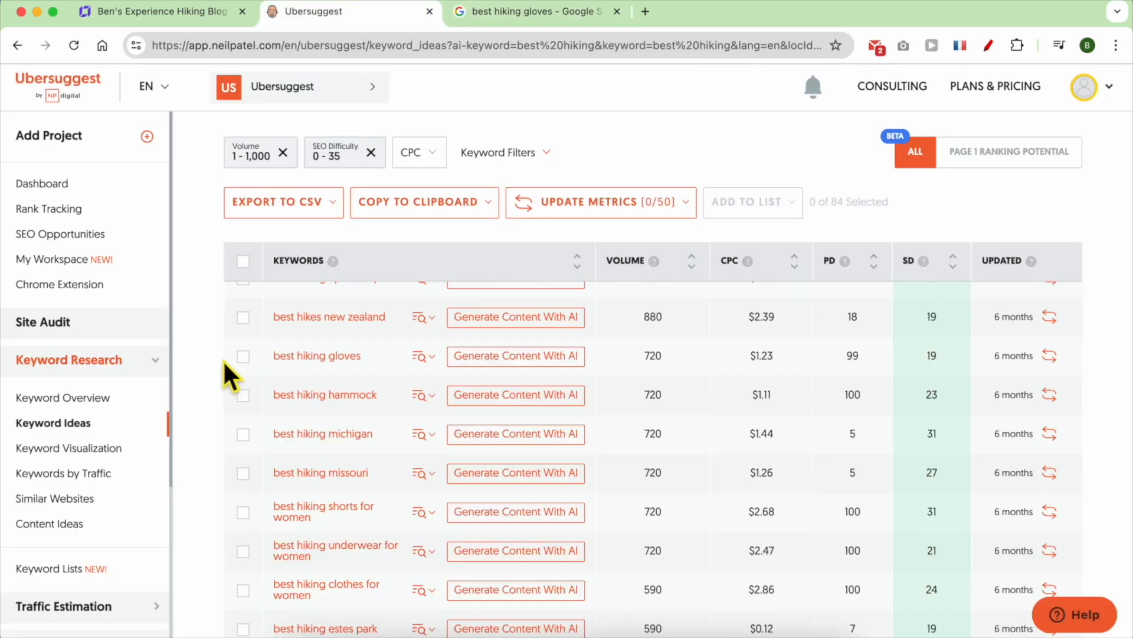
# - Search Google in a new tab for the keyword 'best hiking jackets for cold weather'
pyautogui.scroll(-20, 392, 473)
pyautogui.tripleClick(261, 522)
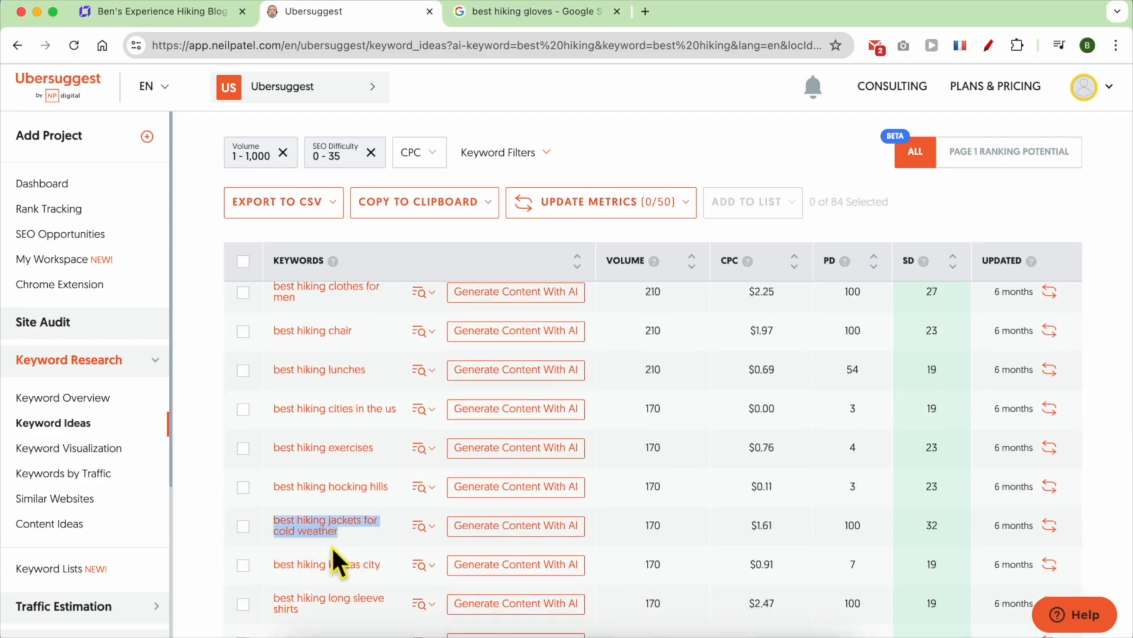
pyautogui.rightClick(306, 529)
pyautogui.click(361, 442)
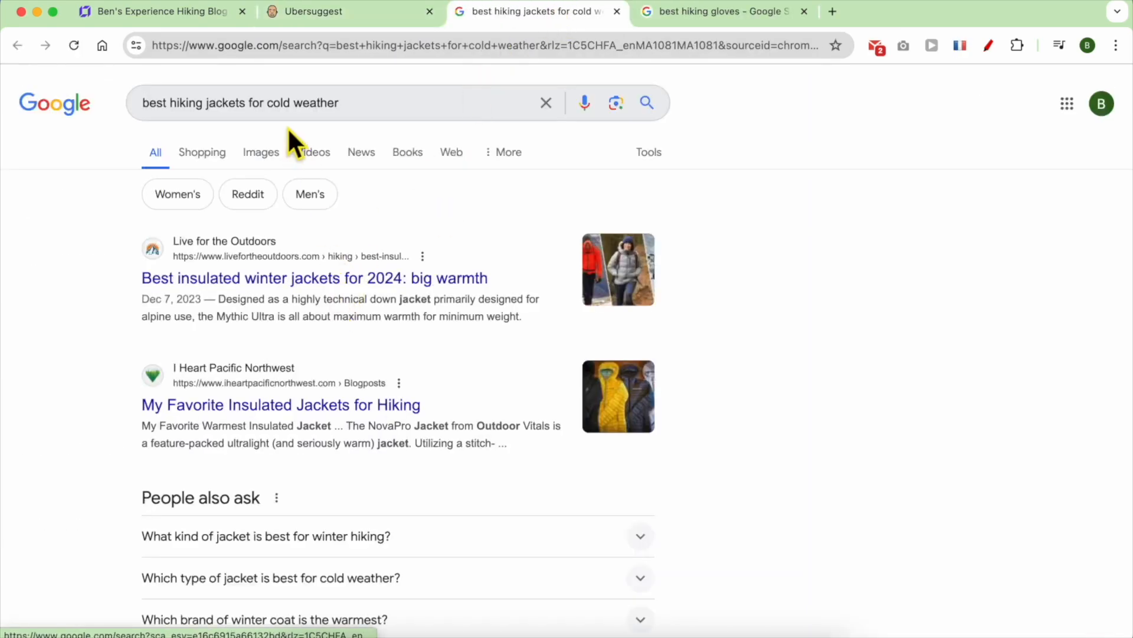
# - Find 'cold weather' across the Google results page and scroll through the competing pages
pyautogui.doubleClick(288, 105)
pyautogui.moveTo(384, 115); pyautogui.dragTo(278, 115)
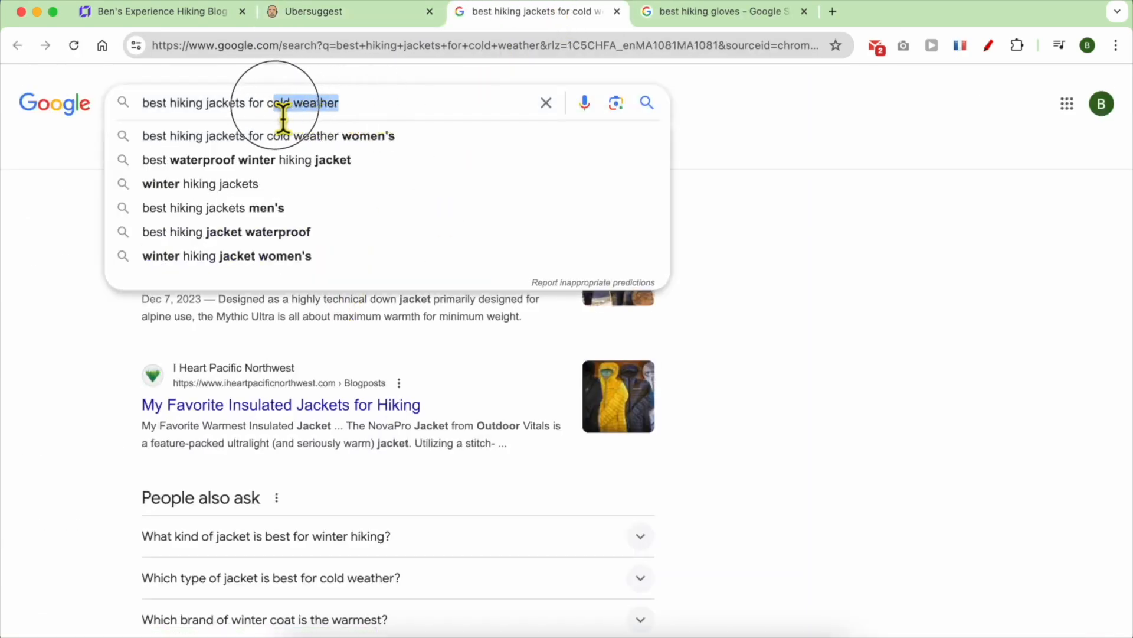
pyautogui.rightClick(285, 106)
pyautogui.click(313, 231)
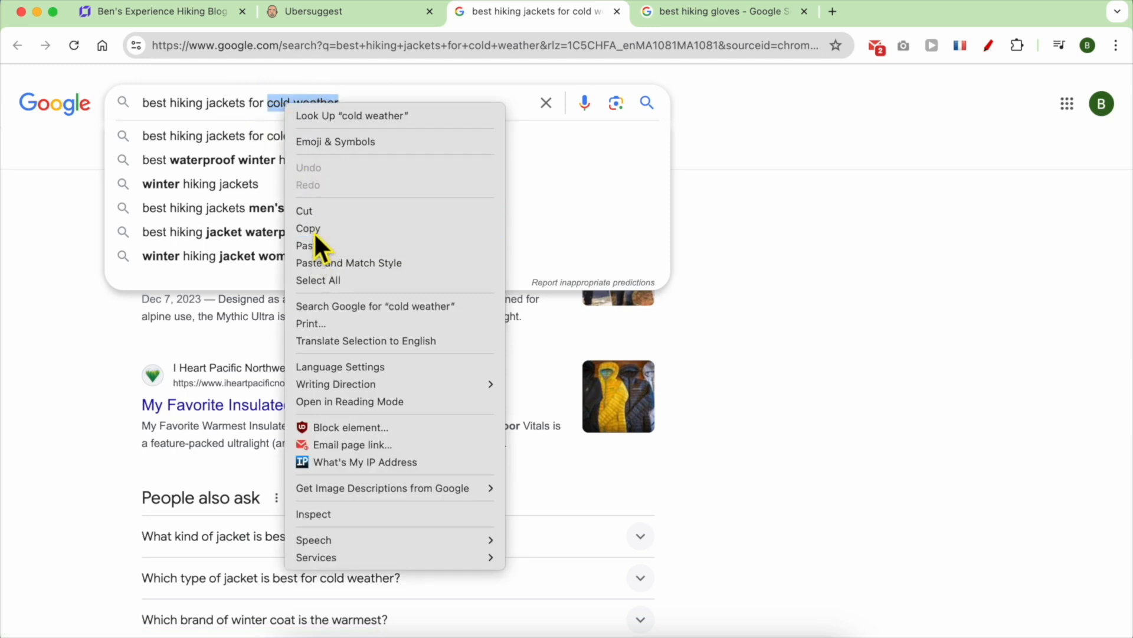
pyautogui.press('super+f')
pyautogui.press('super+v')
pyautogui.click(774, 227)
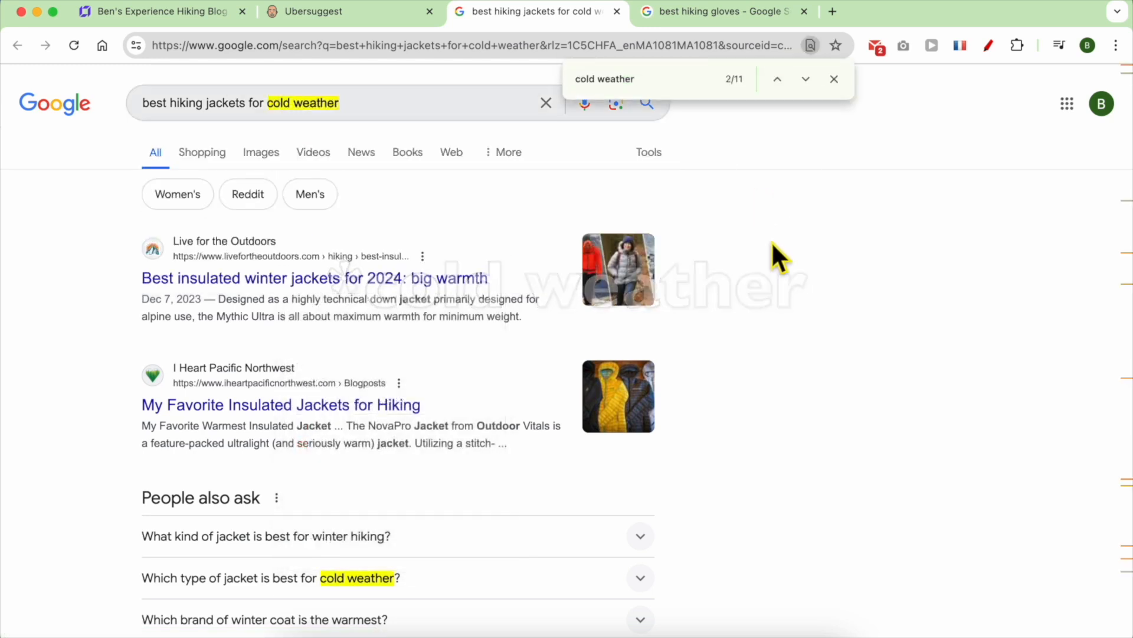
pyautogui.scroll(-3, 358, 289)
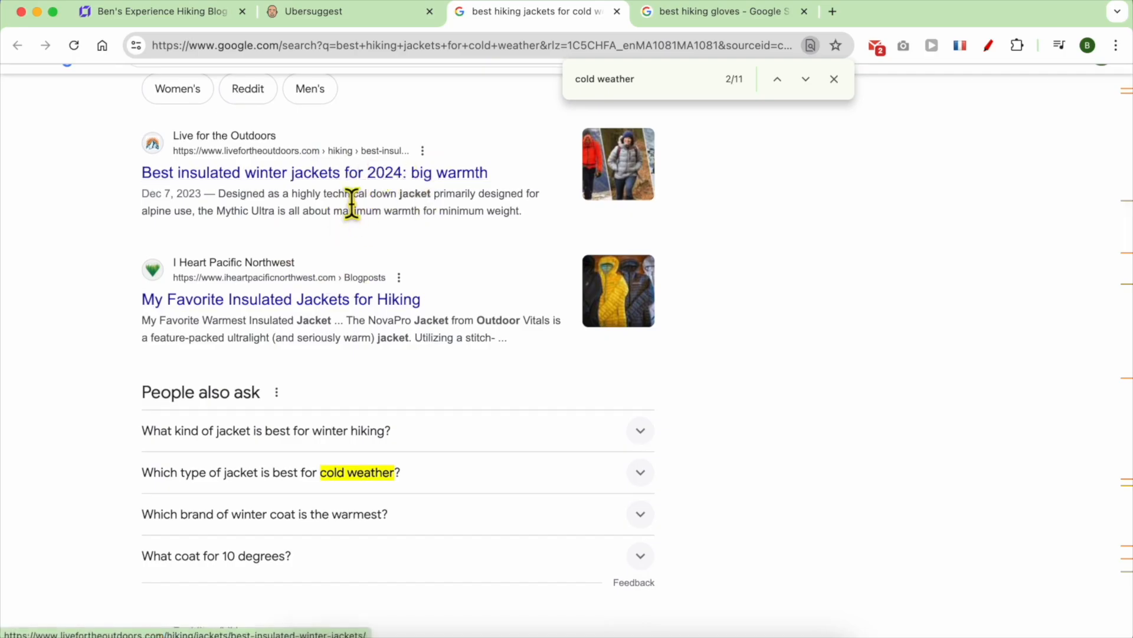
pyautogui.scroll(-8, 376, 338)
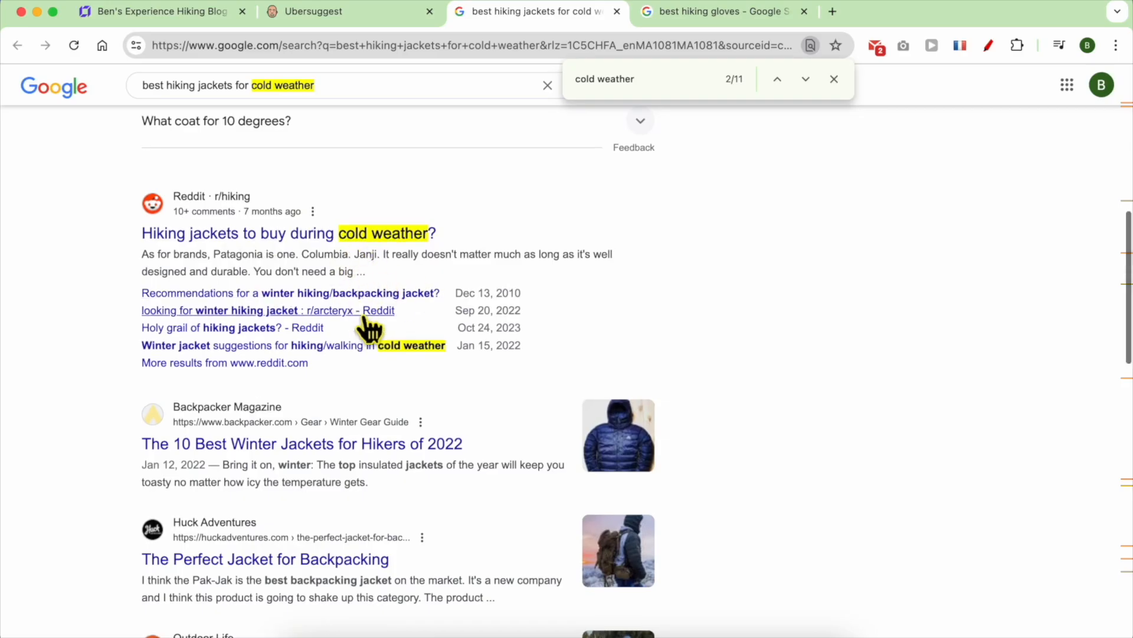
pyautogui.scroll(-5, 372, 326)
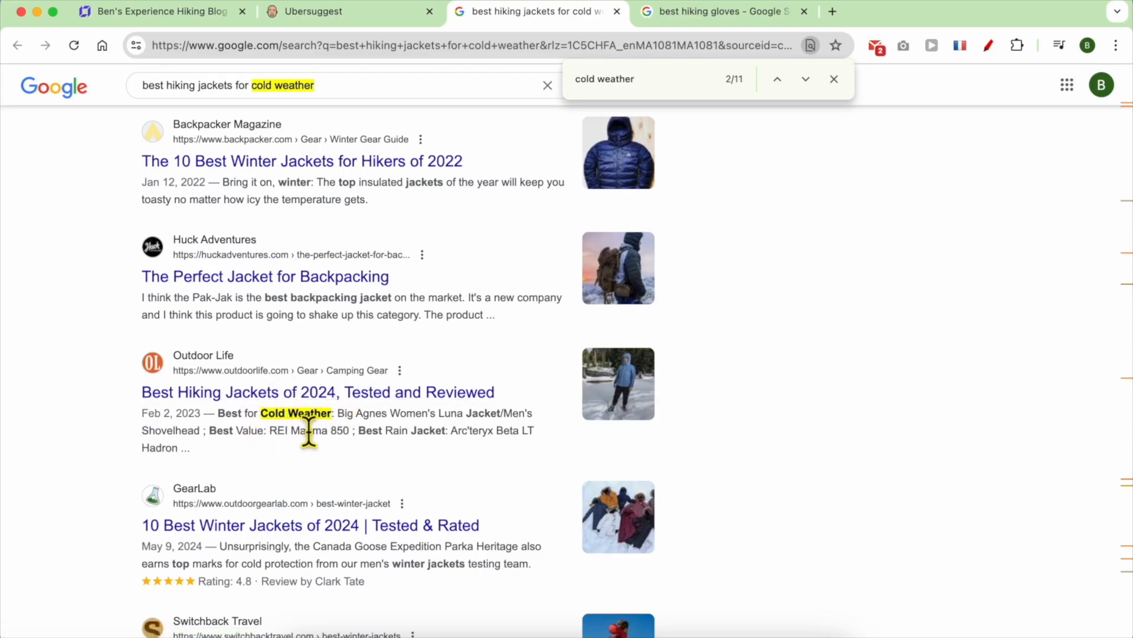
pyautogui.scroll(-1, 309, 431)
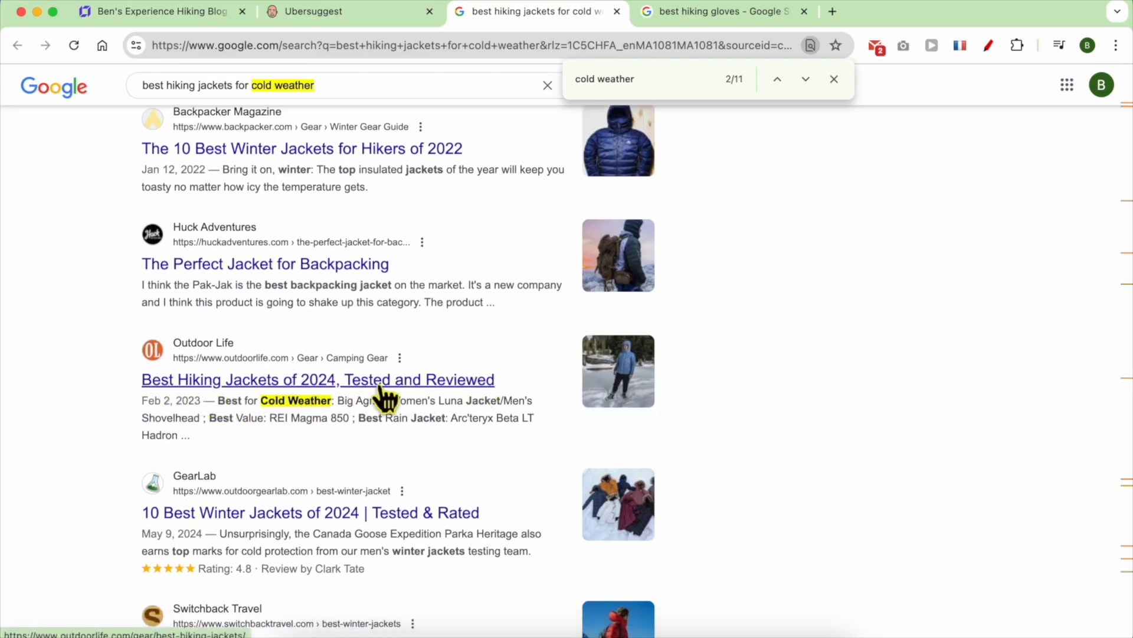
pyautogui.scroll(-5, 387, 407)
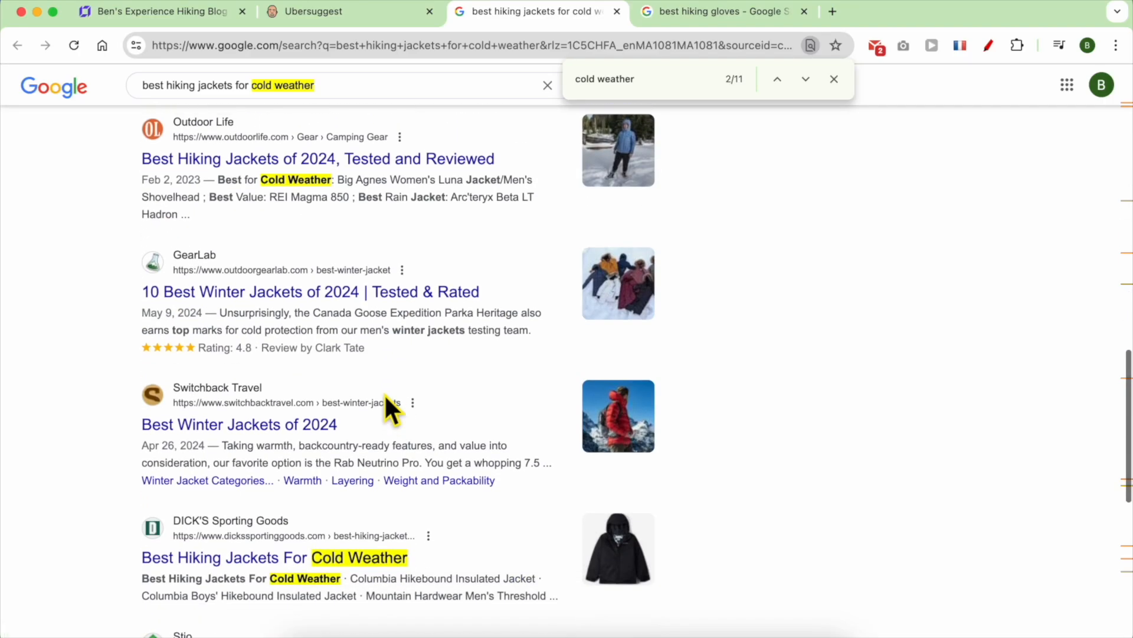
pyautogui.scroll(-5, 385, 397)
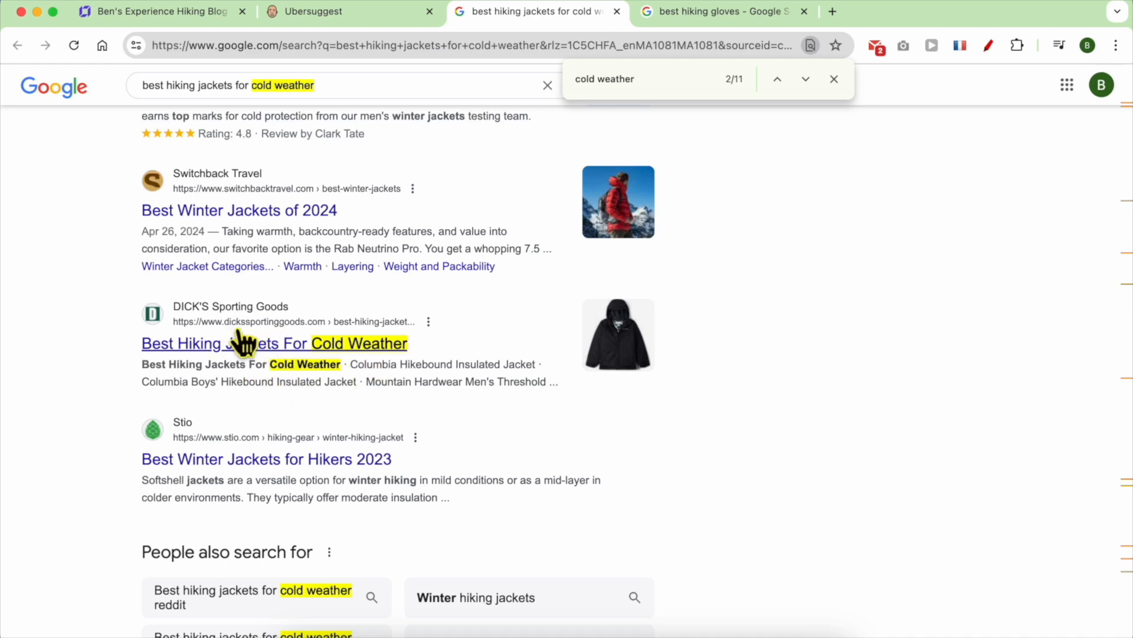
pyautogui.scroll(-5, 330, 372)
pyautogui.scroll(3, 372, 363)
pyautogui.scroll(15, 372, 378)
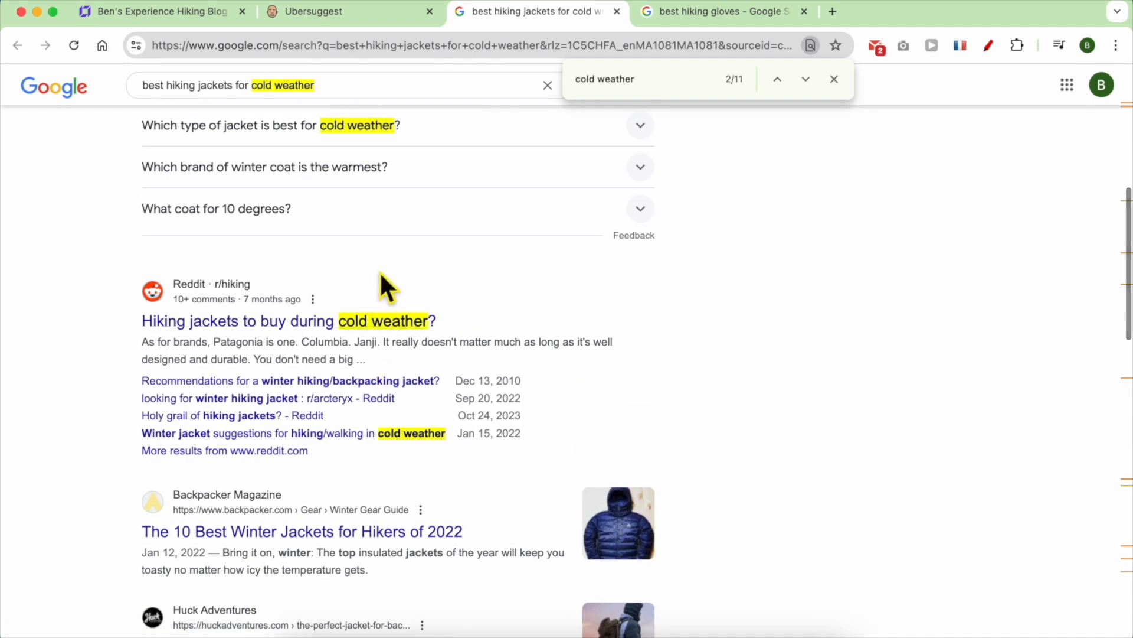
pyautogui.scroll(7, 378, 266)
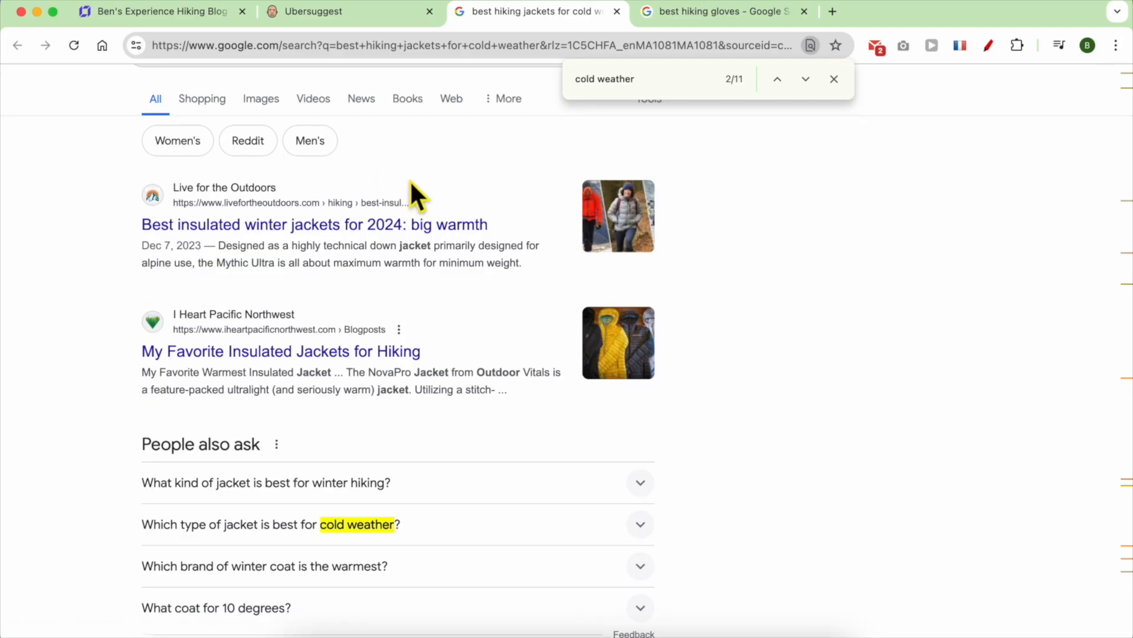
pyautogui.scroll(1, 435, 127)
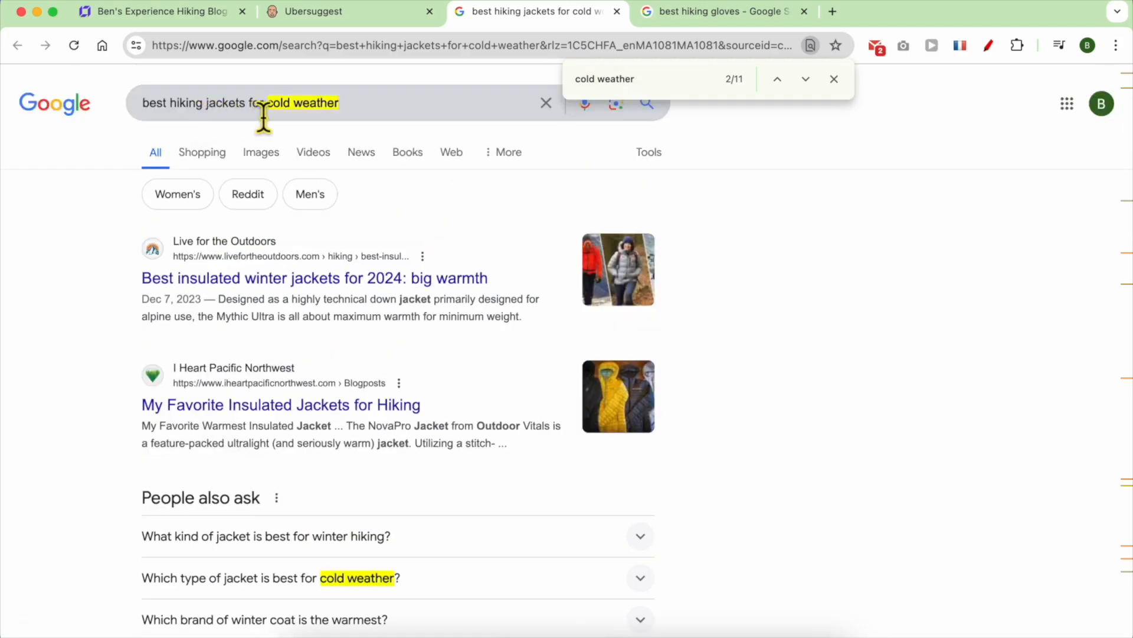
# - Copy the full query 'best hiking jackets for cold weather' from the search box
pyautogui.click(366, 116)
pyautogui.tripleClick(206, 116)
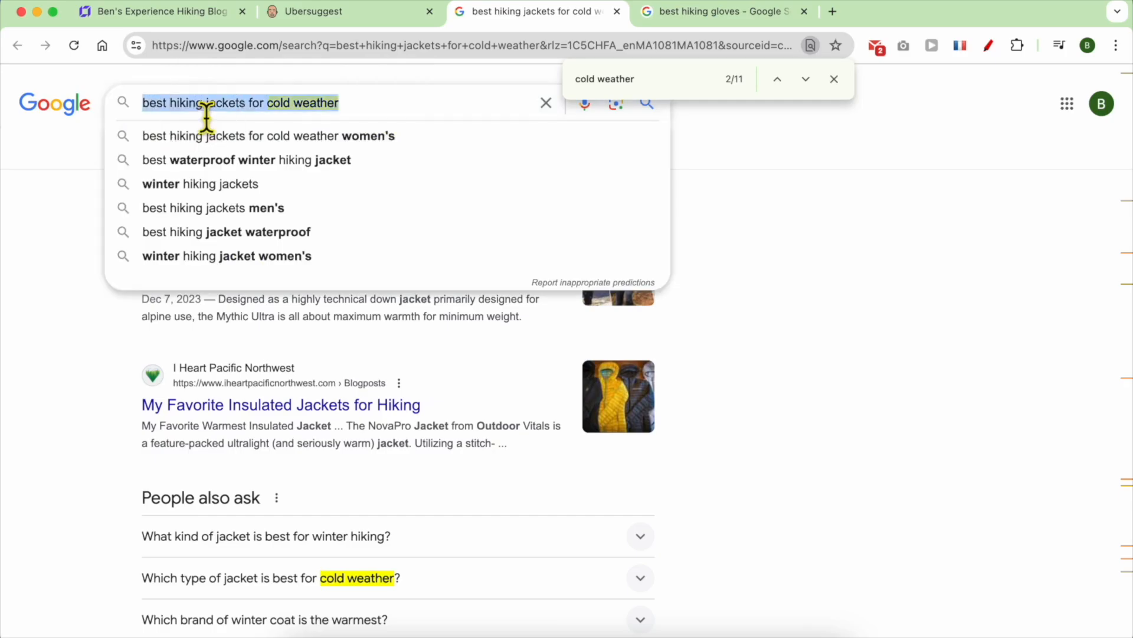
pyautogui.rightClick(207, 116)
pyautogui.click(233, 224)
# - Add a new empty page to the site in the website builder
pyautogui.press('super+1')
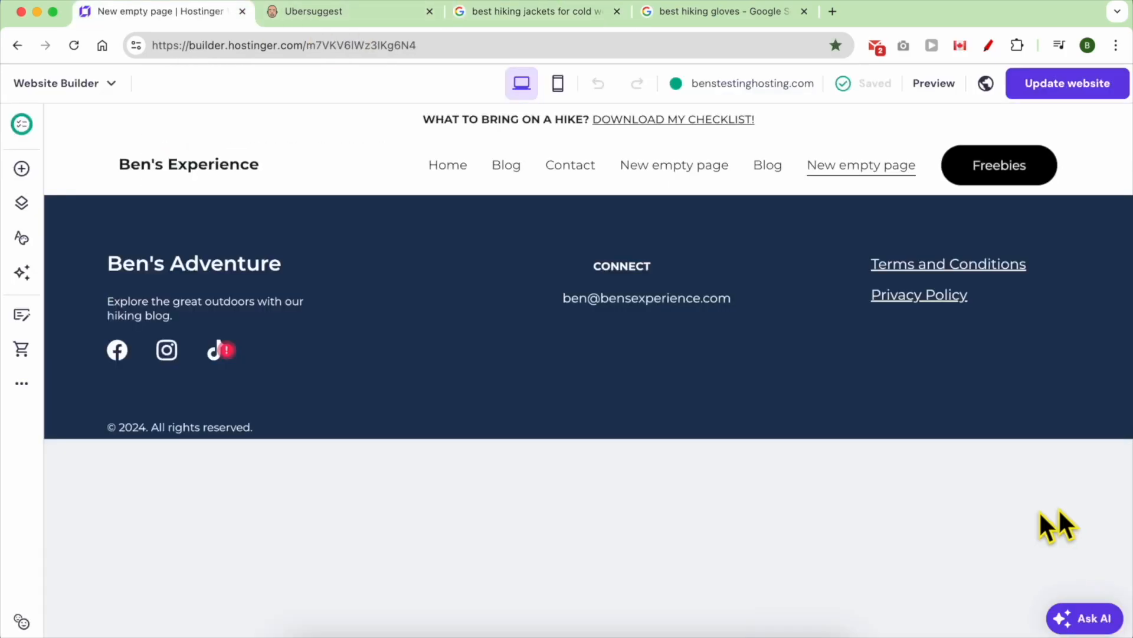
pyautogui.click(25, 211)
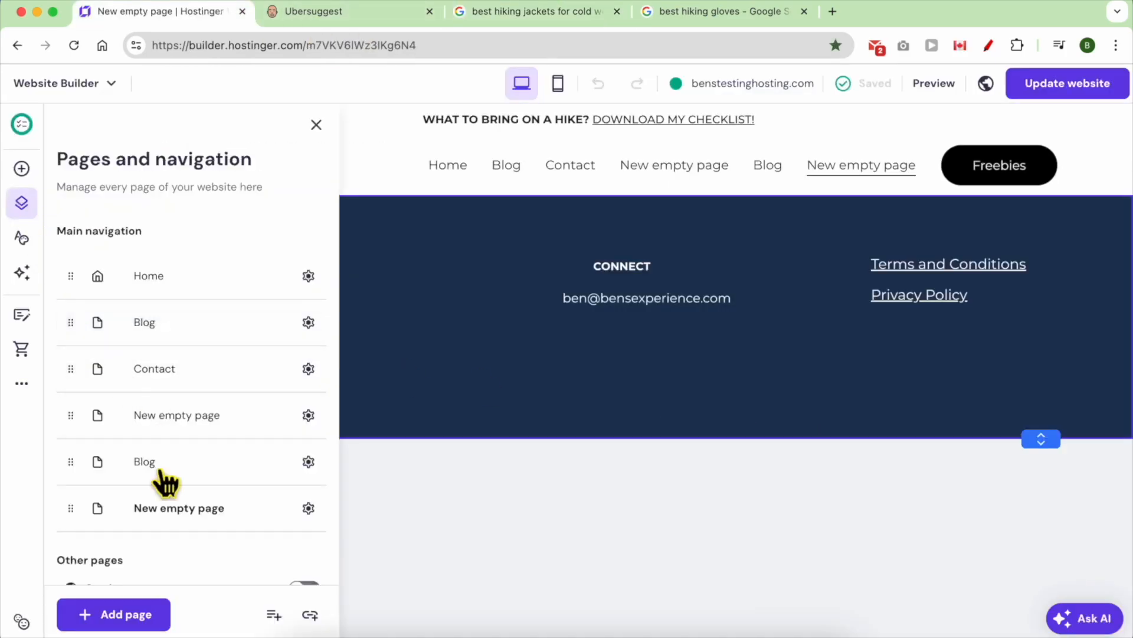
pyautogui.click(127, 617)
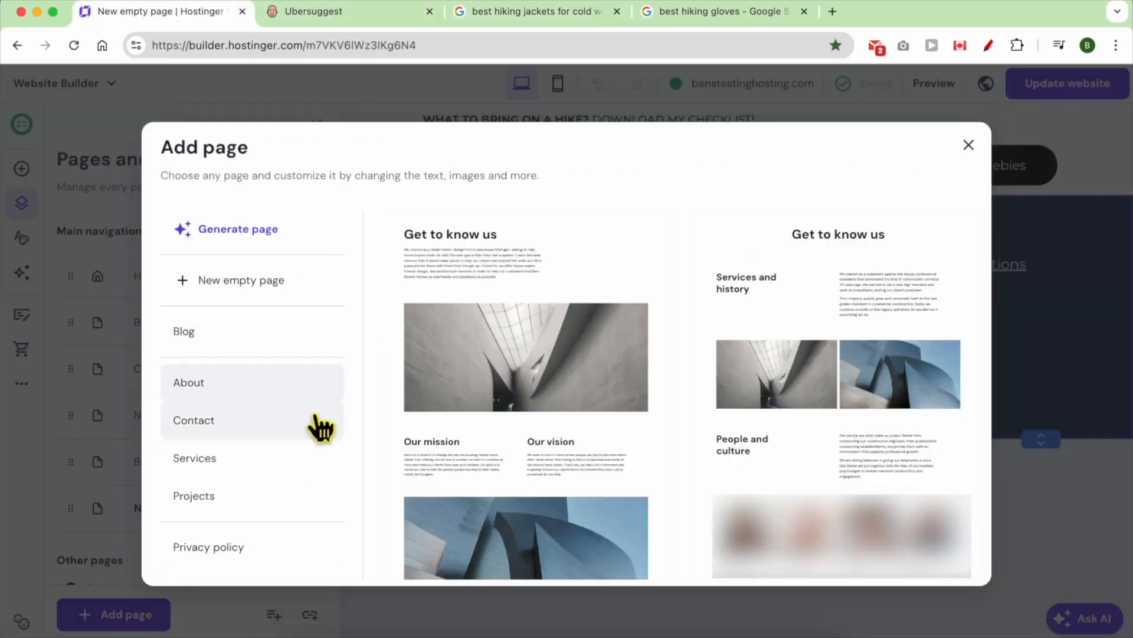
pyautogui.click(284, 282)
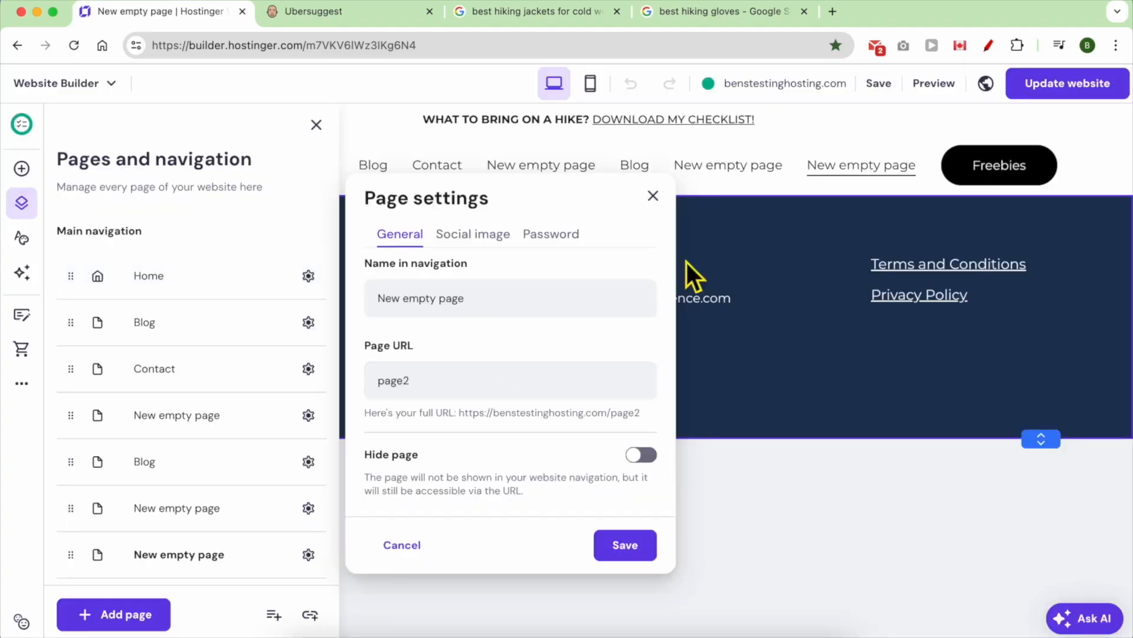
pyautogui.click(653, 195)
# - Place a text block in the centre of the new page
pyautogui.click(23, 170)
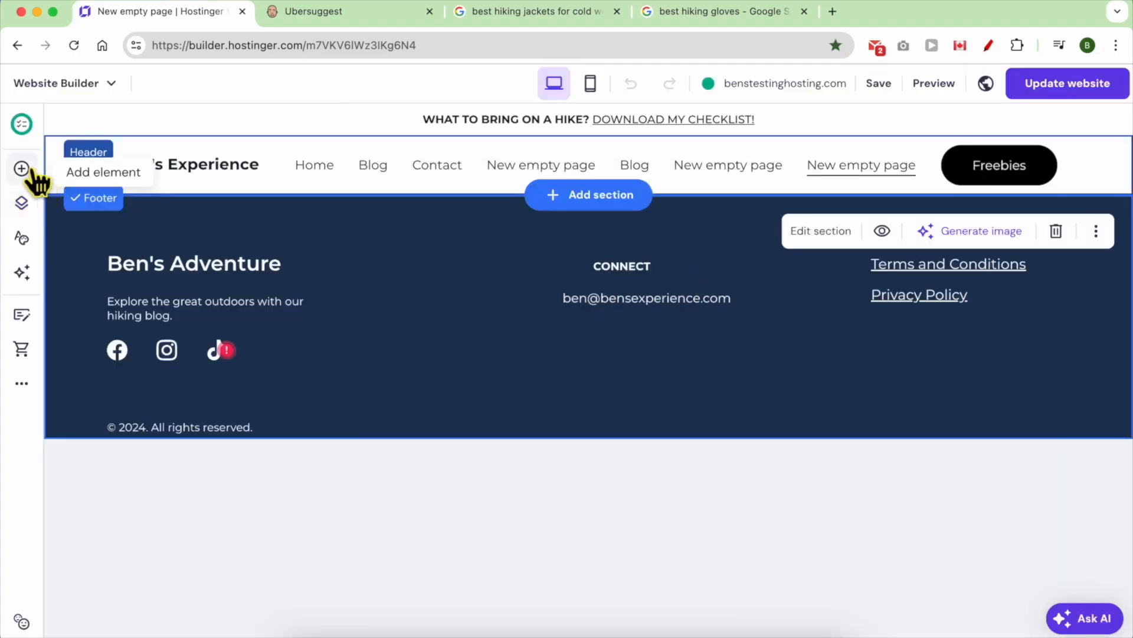
pyautogui.moveTo(118, 276); pyautogui.dragTo(599, 208)
pyautogui.moveTo(615, 264); pyautogui.dragTo(533, 260)
# - Replace the placeholder text with 'best hiking jackets for cold weather'
pyautogui.doubleClick(533, 260)
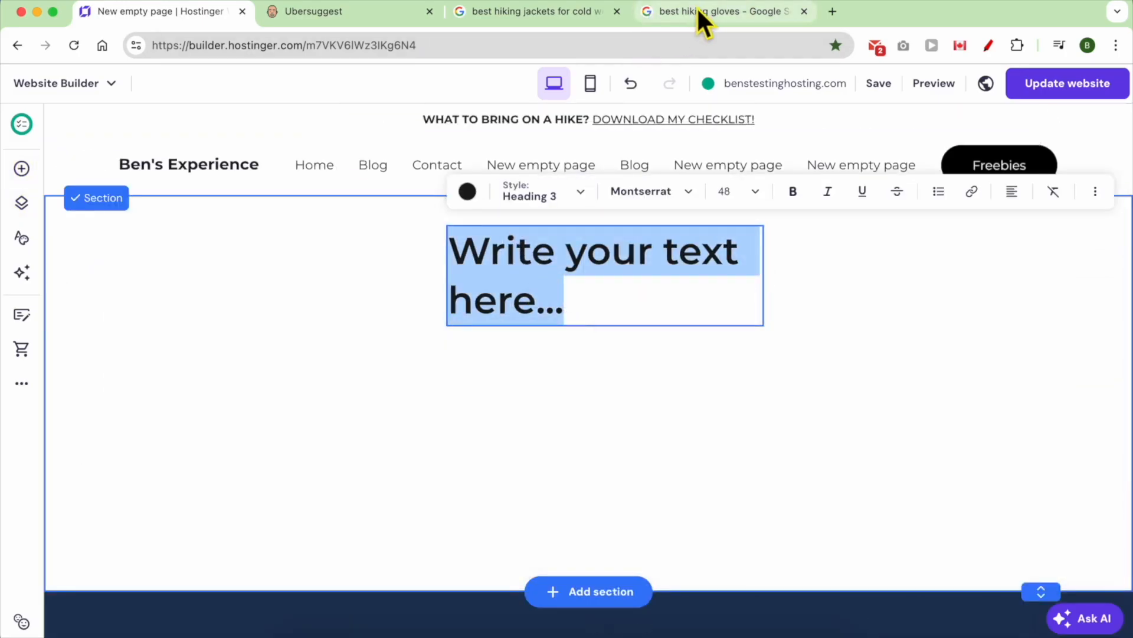
pyautogui.click(519, 11)
pyautogui.rightClick(367, 102)
pyautogui.click(392, 217)
pyautogui.click(171, 15)
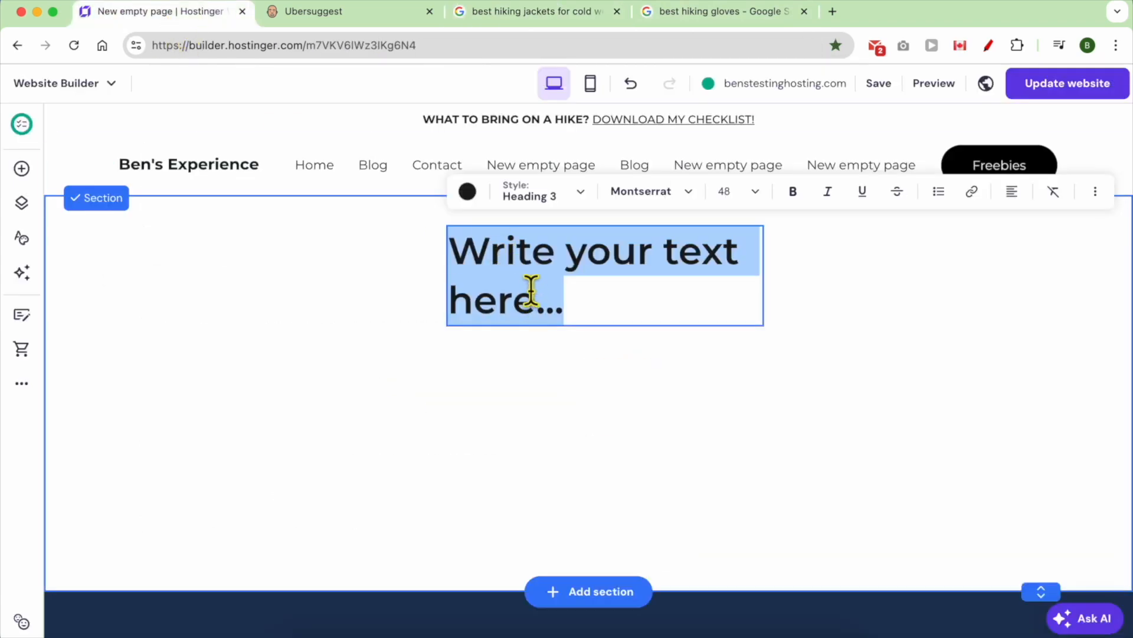
pyautogui.press('super+v')
pyautogui.click(572, 278)
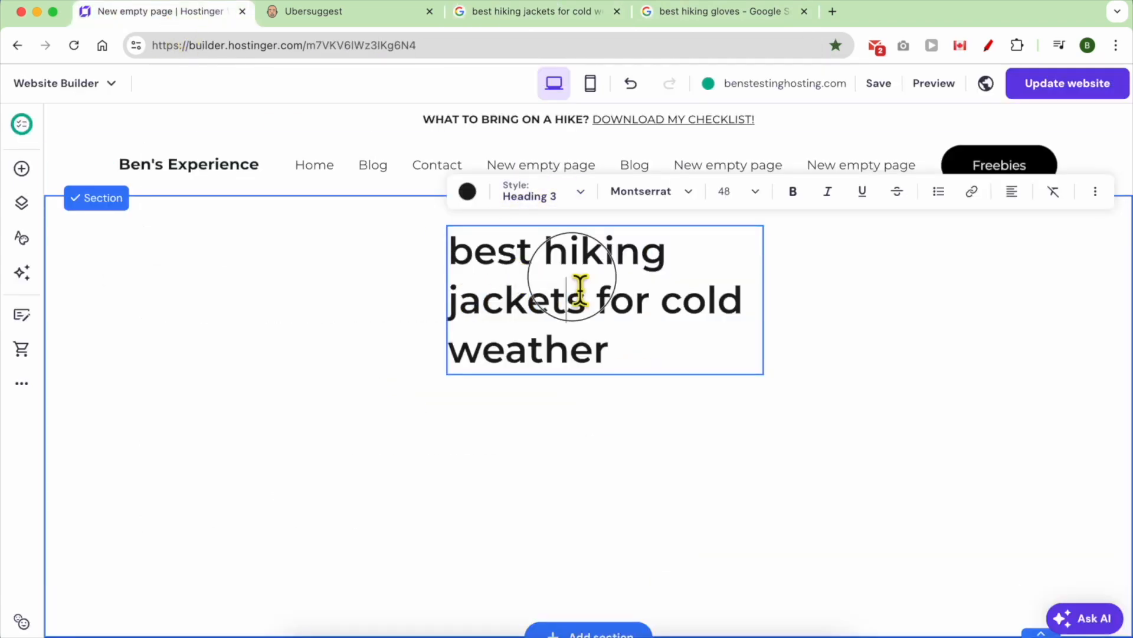
# - Widen the heading box to fit one line and set its style to Heading 1
pyautogui.moveTo(768, 302); pyautogui.dragTo(1072, 275)
pyautogui.moveTo(456, 283); pyautogui.dragTo(312, 284)
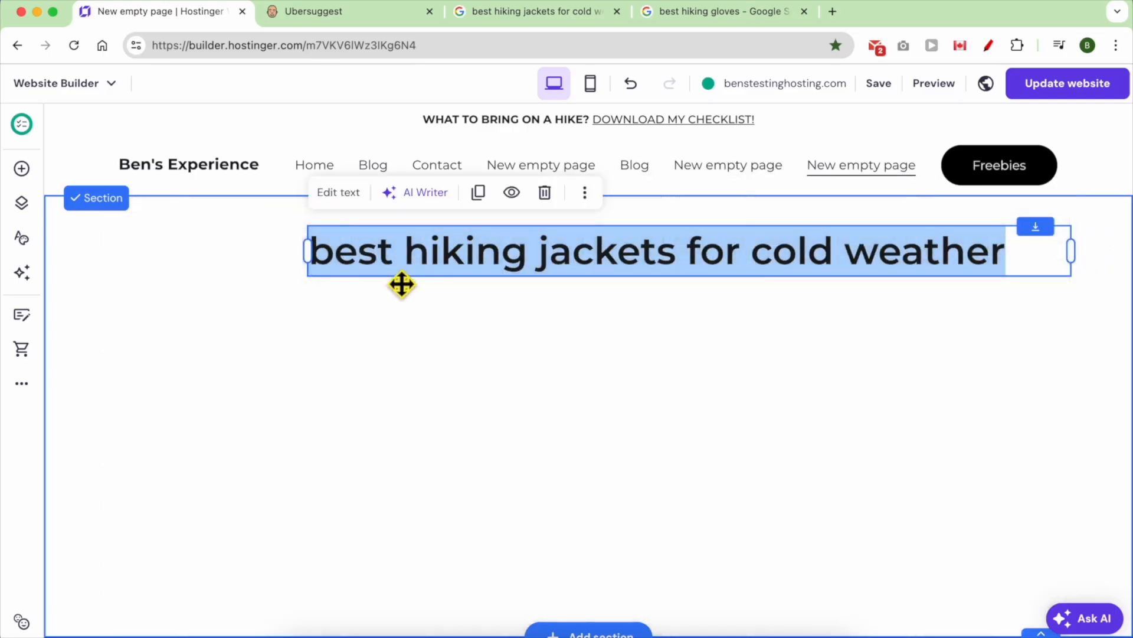
pyautogui.click(337, 195)
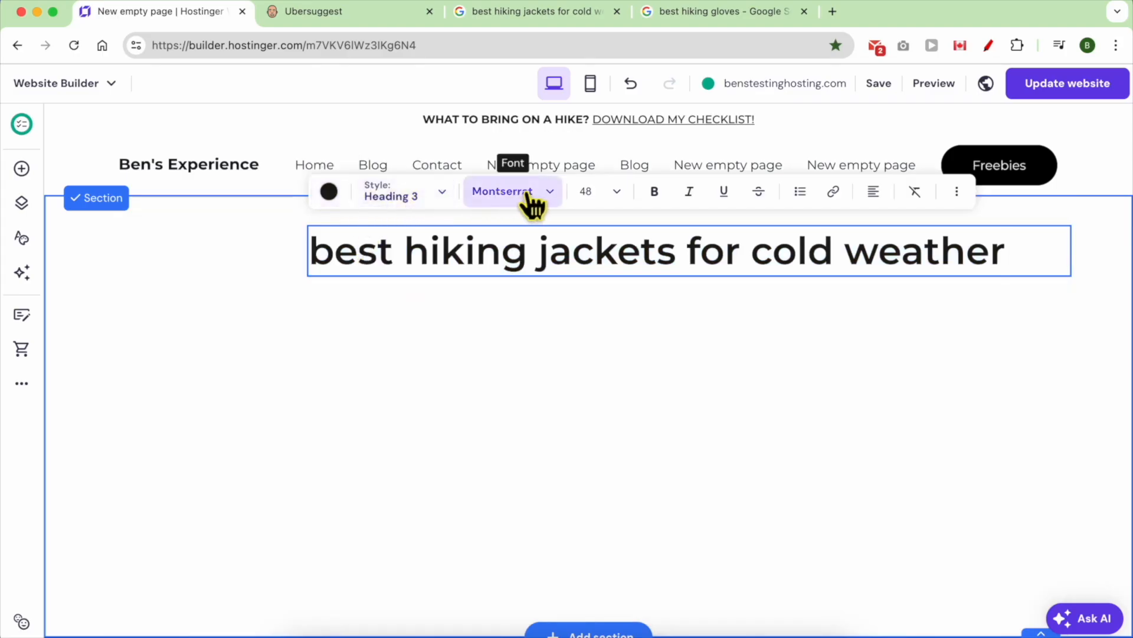
pyautogui.click(444, 196)
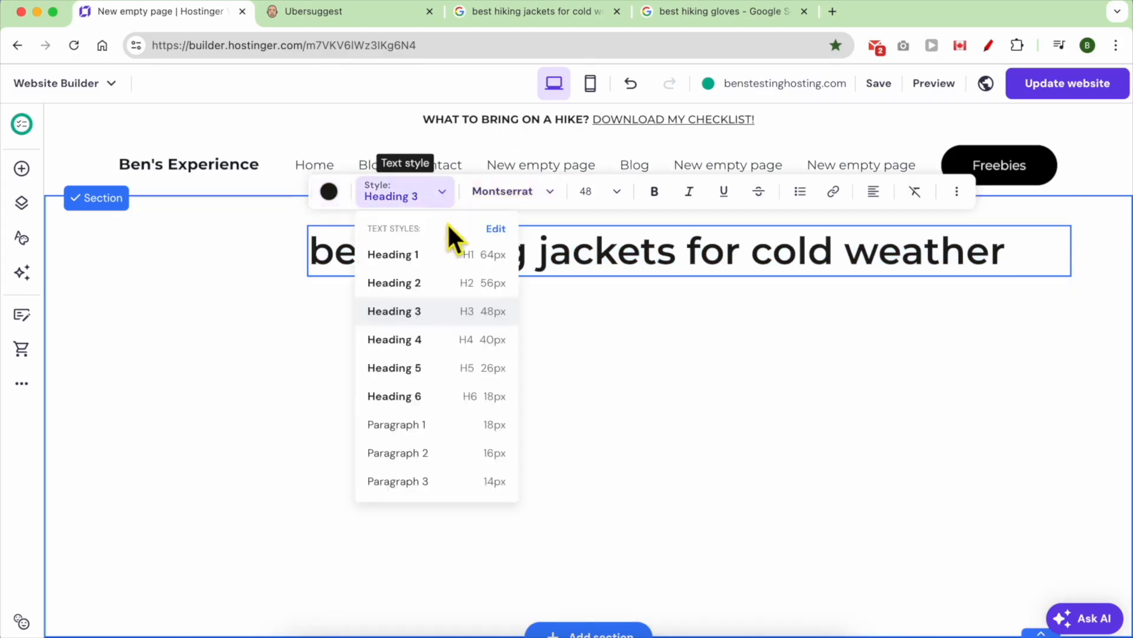
pyautogui.click(428, 258)
pyautogui.click(408, 282)
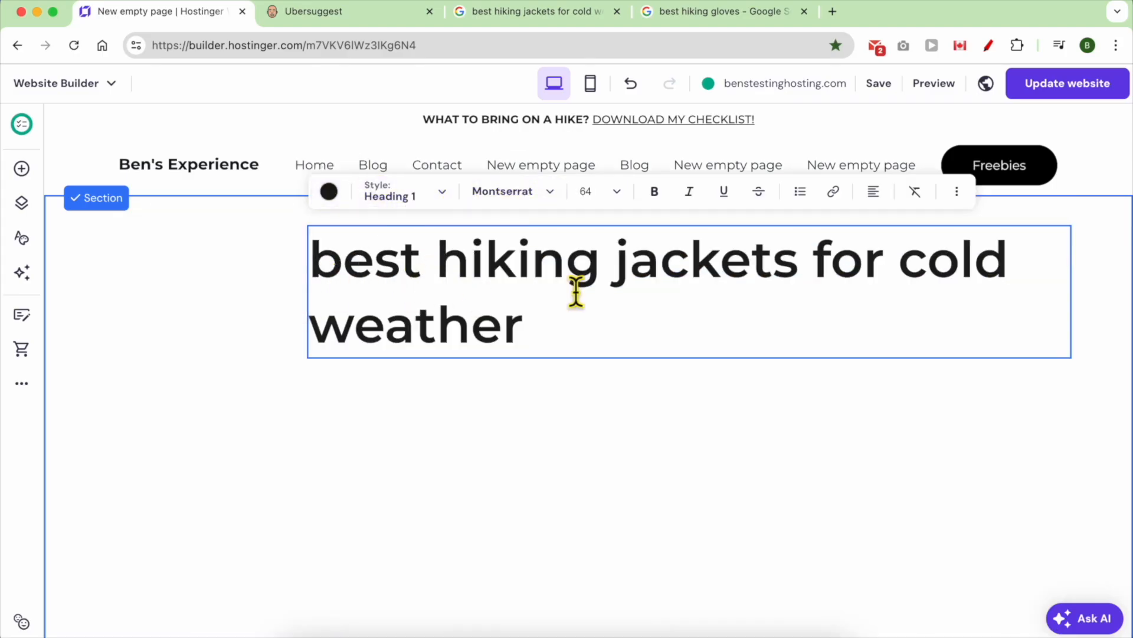
pyautogui.tripleClick(537, 311)
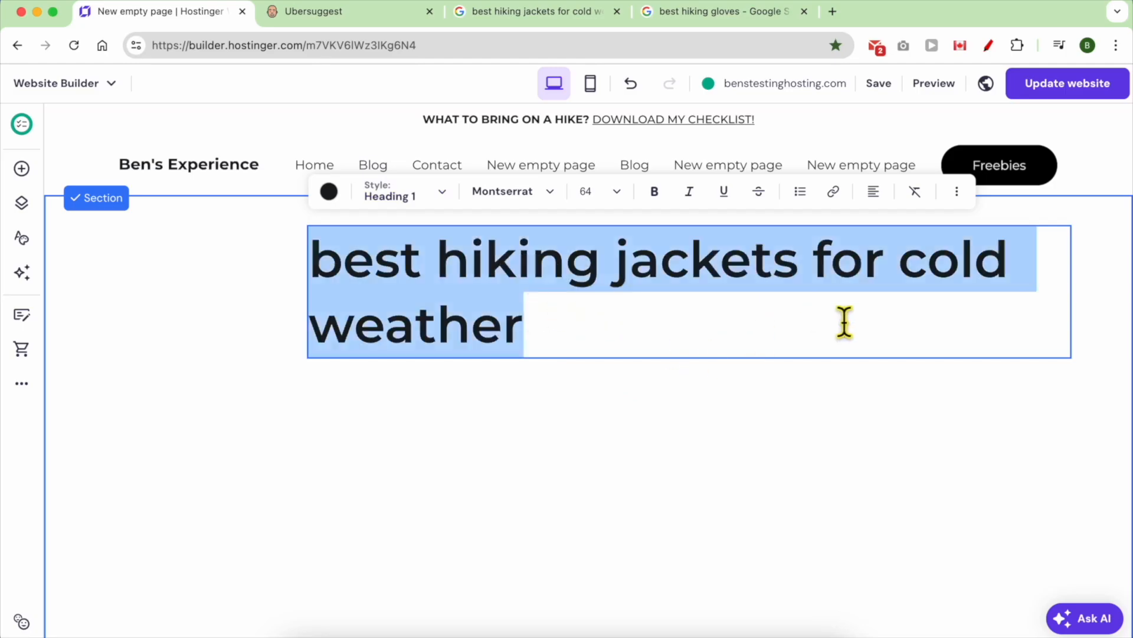
# - Resize and move the heading box toward the middle of the page
pyautogui.click(867, 391)
pyautogui.moveTo(815, 317); pyautogui.dragTo(702, 313)
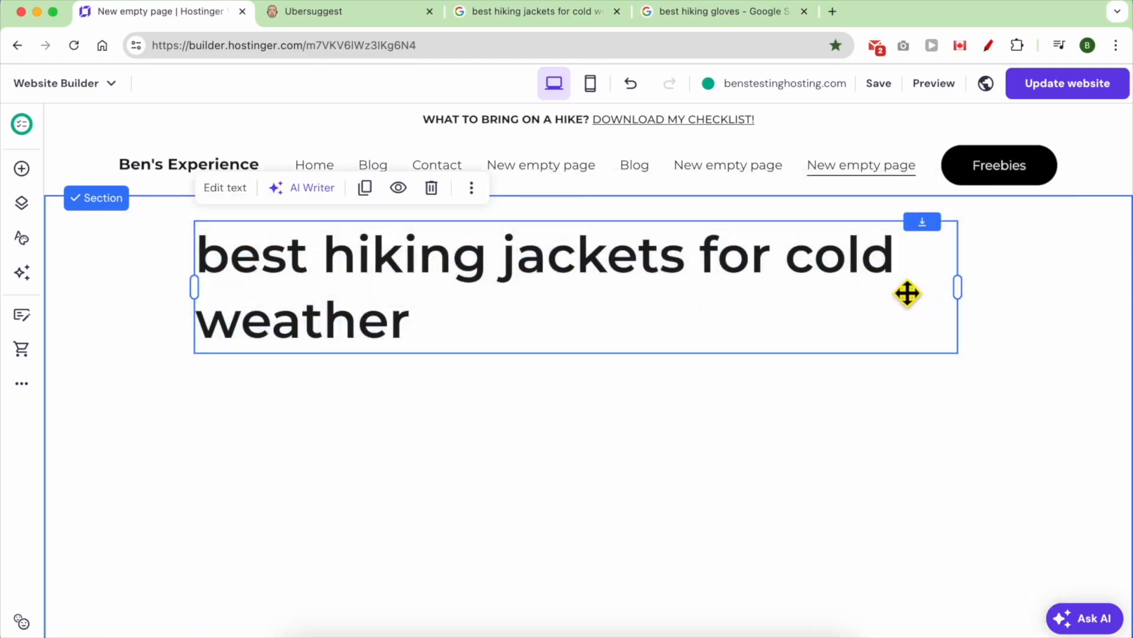
pyautogui.moveTo(959, 302); pyautogui.dragTo(807, 298)
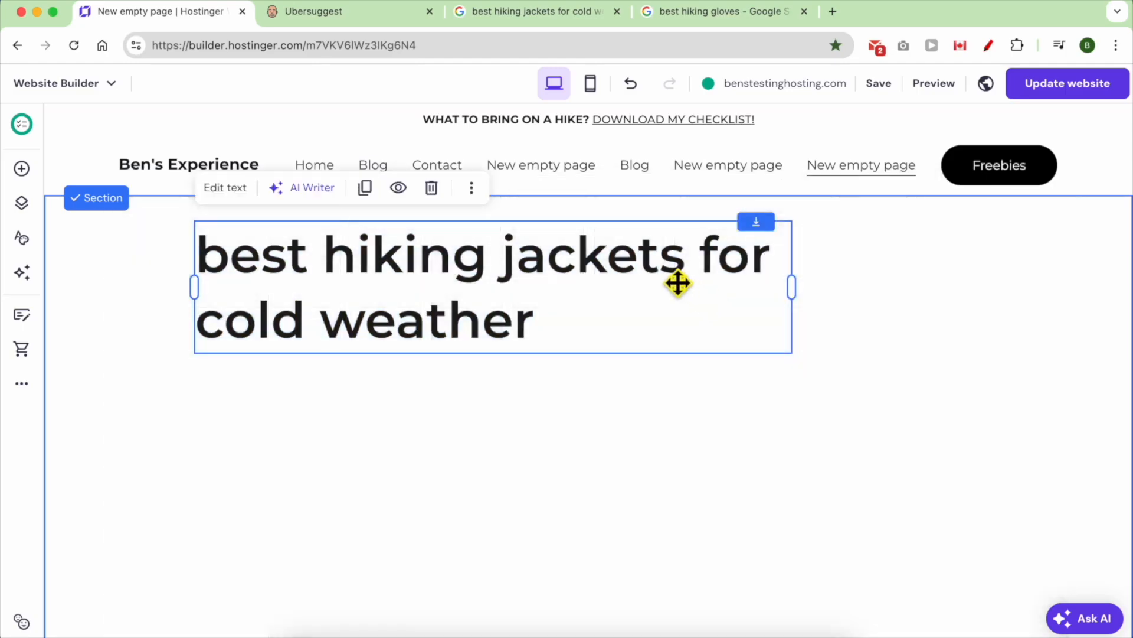
pyautogui.moveTo(678, 283); pyautogui.dragTo(784, 278)
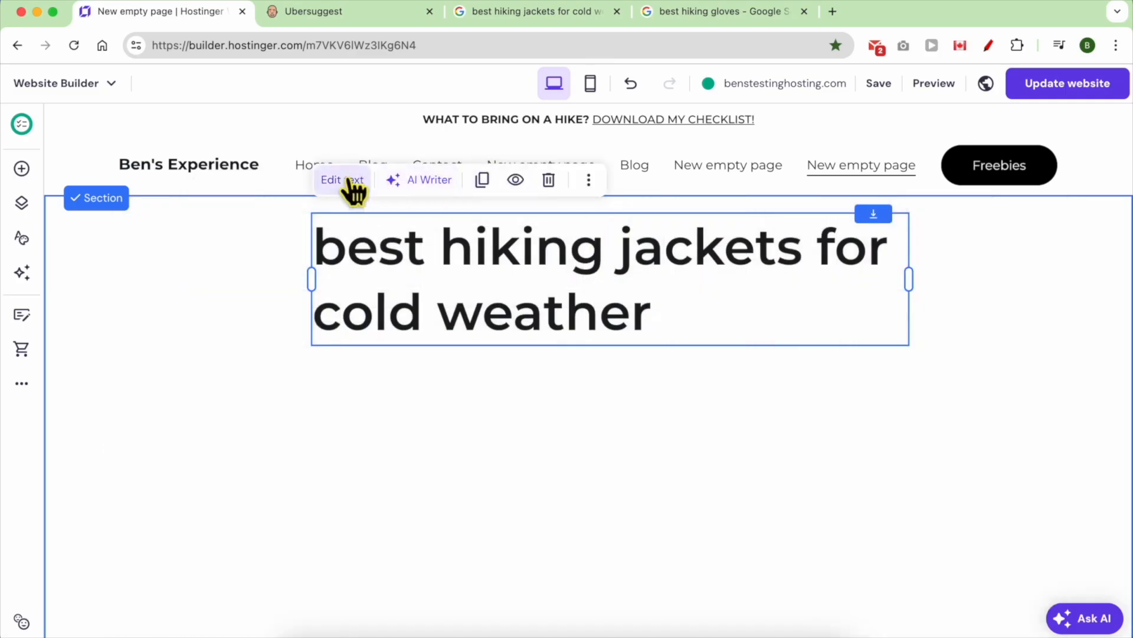
pyautogui.click(353, 181)
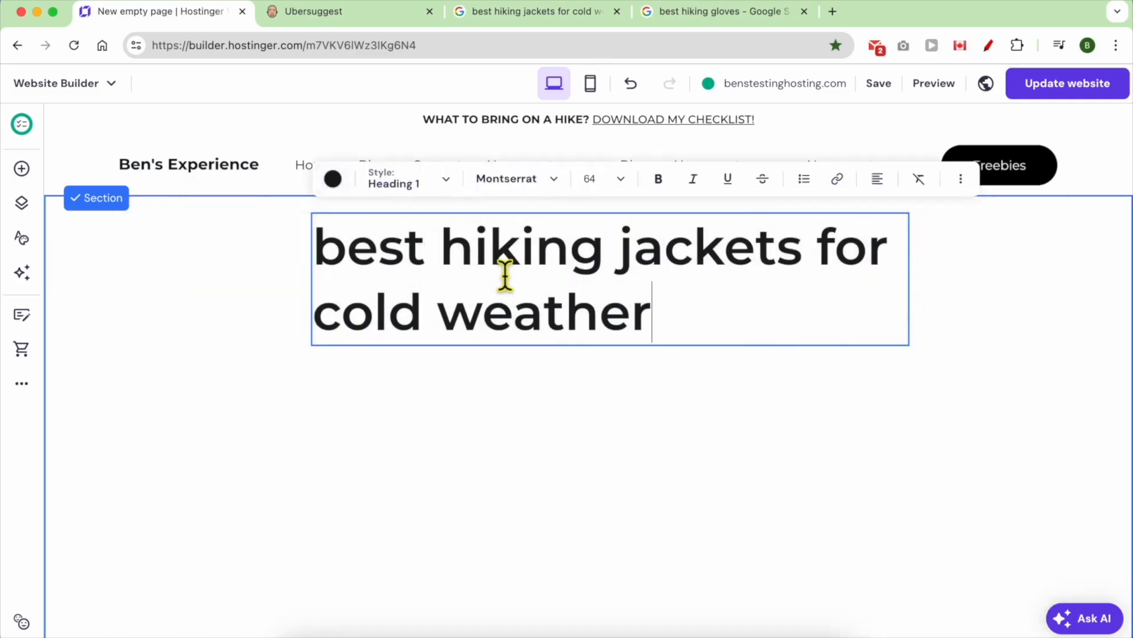
# - Centre-align the heading text and place an image beneath it
pyautogui.click(877, 180)
pyautogui.click(863, 218)
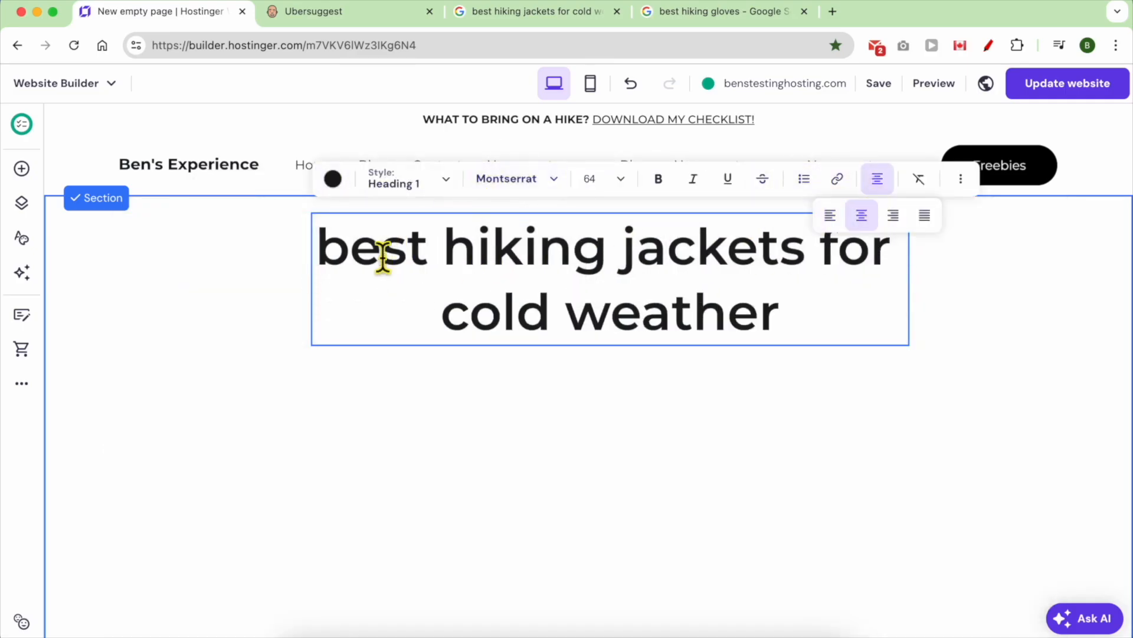
pyautogui.click(21, 168)
pyautogui.moveTo(127, 293); pyautogui.dragTo(114, 274)
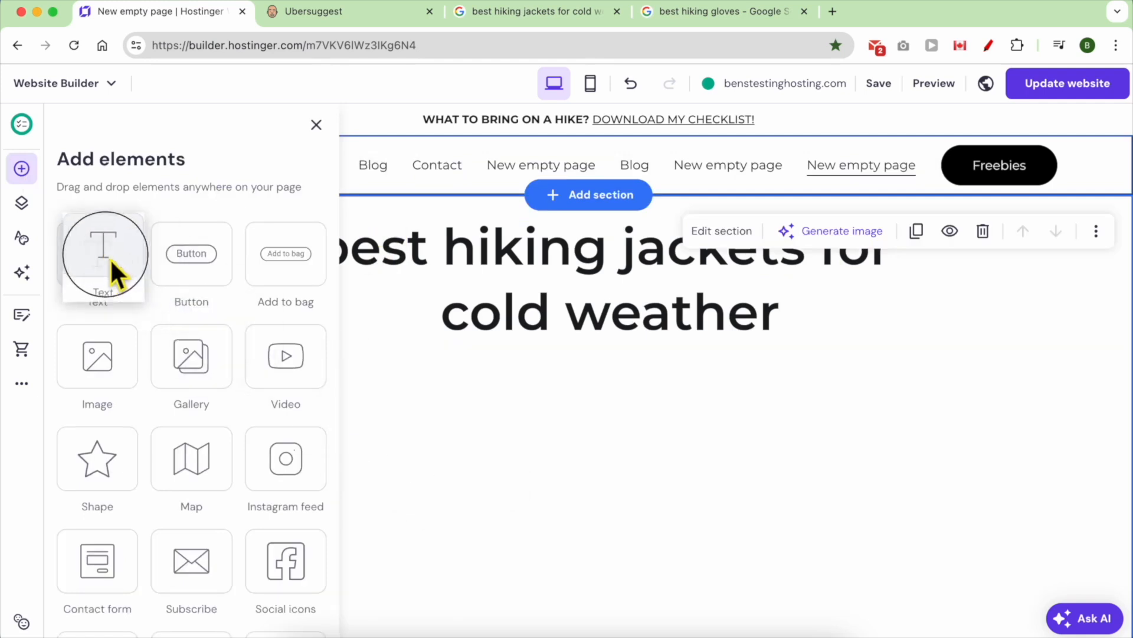
pyautogui.moveTo(121, 390); pyautogui.dragTo(420, 389)
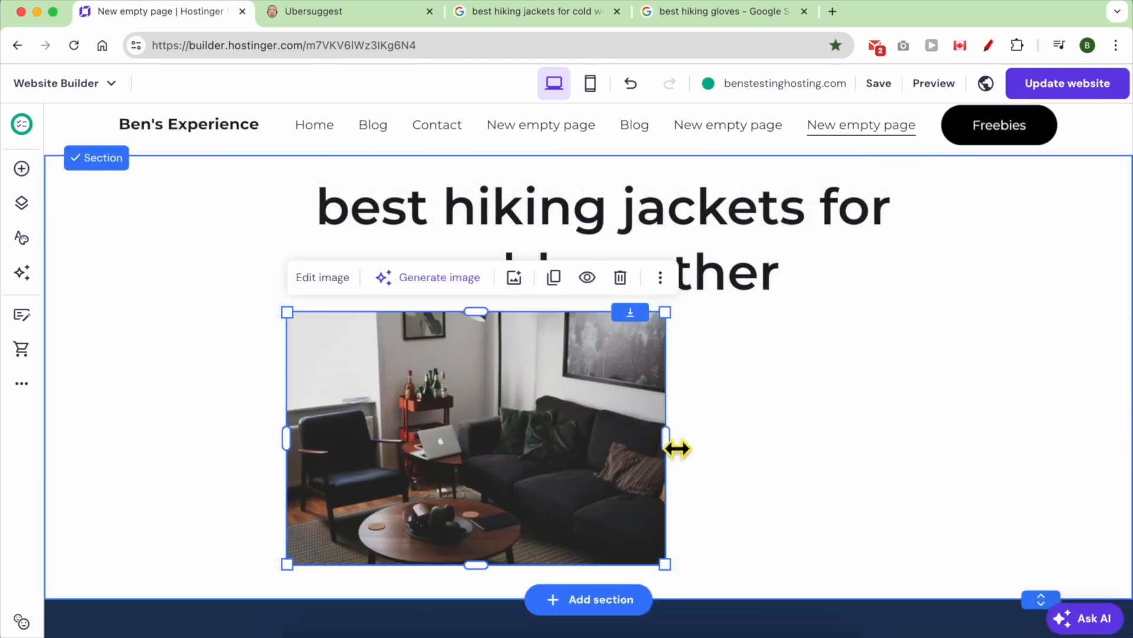
pyautogui.moveTo(678, 449); pyautogui.dragTo(962, 450)
pyautogui.scroll(-4, 287, 408)
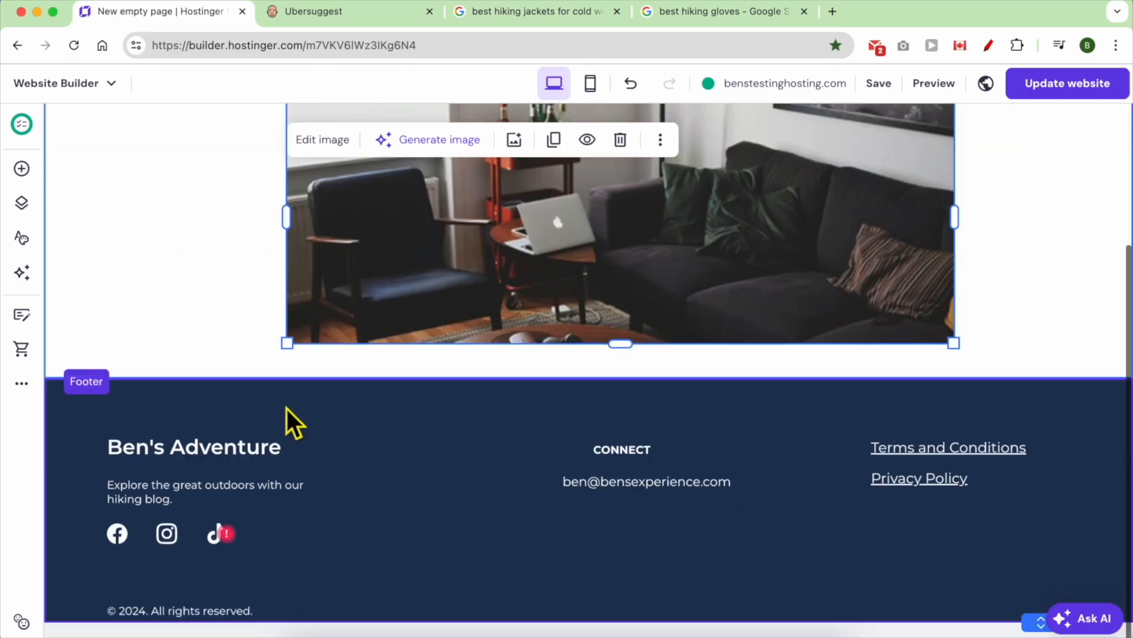
# - Add a text block below the image and align it under the image
pyautogui.click(21, 169)
pyautogui.moveTo(106, 246); pyautogui.dragTo(493, 349)
pyautogui.scroll(4, 495, 350)
pyautogui.scroll(-5, 555, 456)
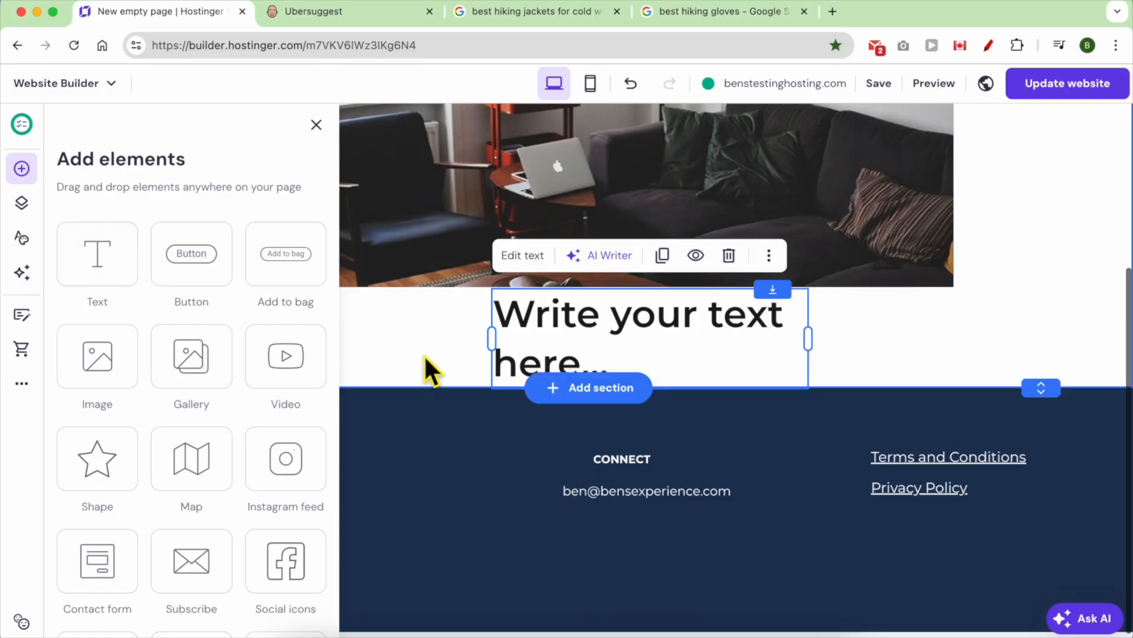
pyautogui.click(424, 354)
pyautogui.moveTo(601, 337); pyautogui.dragTo(362, 347)
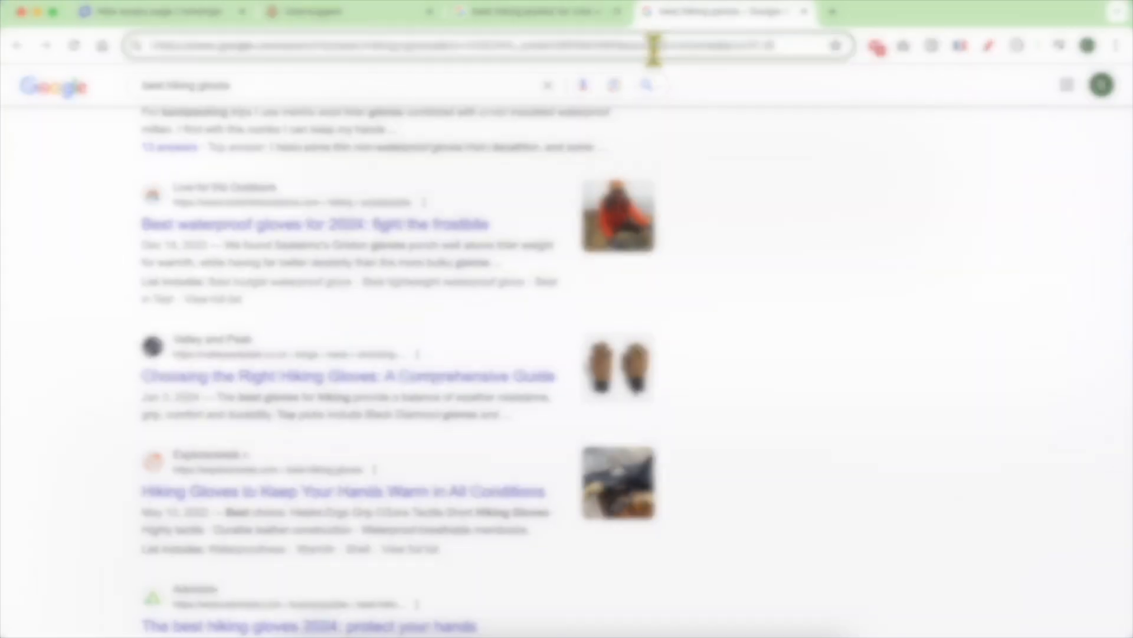
pyautogui.click(653, 48)
# - Search amazon.com for 'best hiking jackets for cold weather'
pyautogui.write('amazon.')
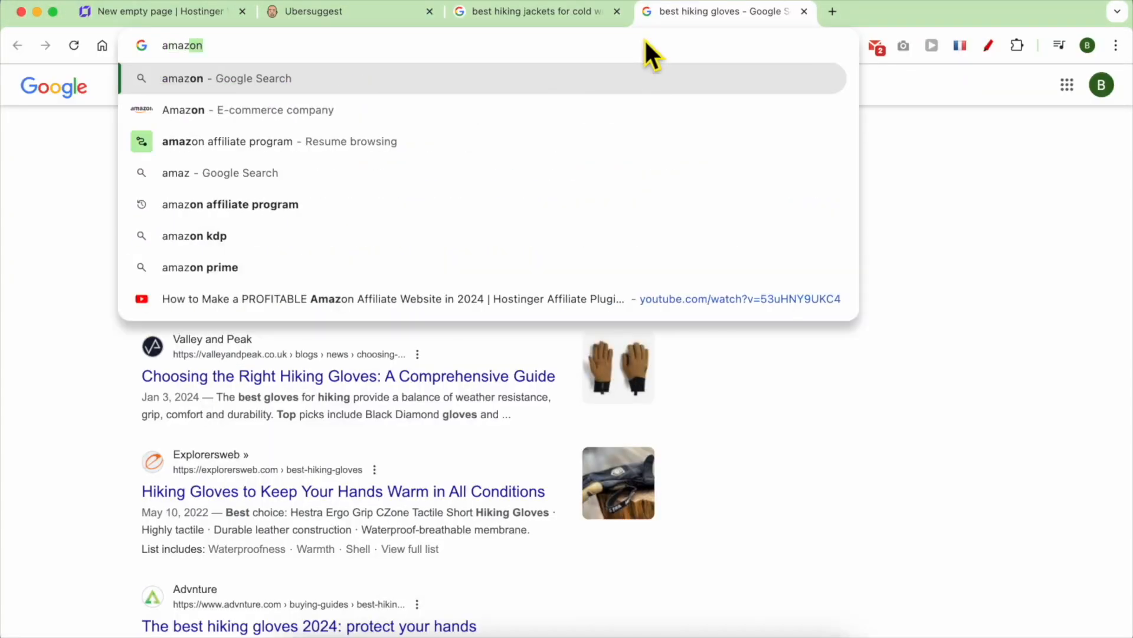
pyautogui.write('com')
pyautogui.press('Return')
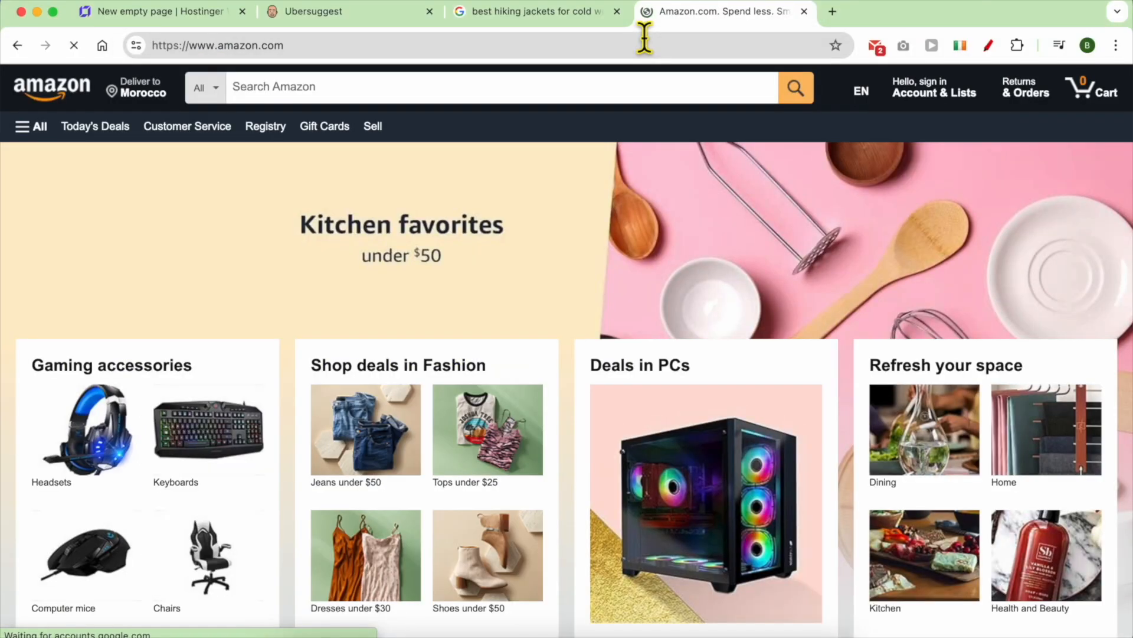
pyautogui.click(522, 92)
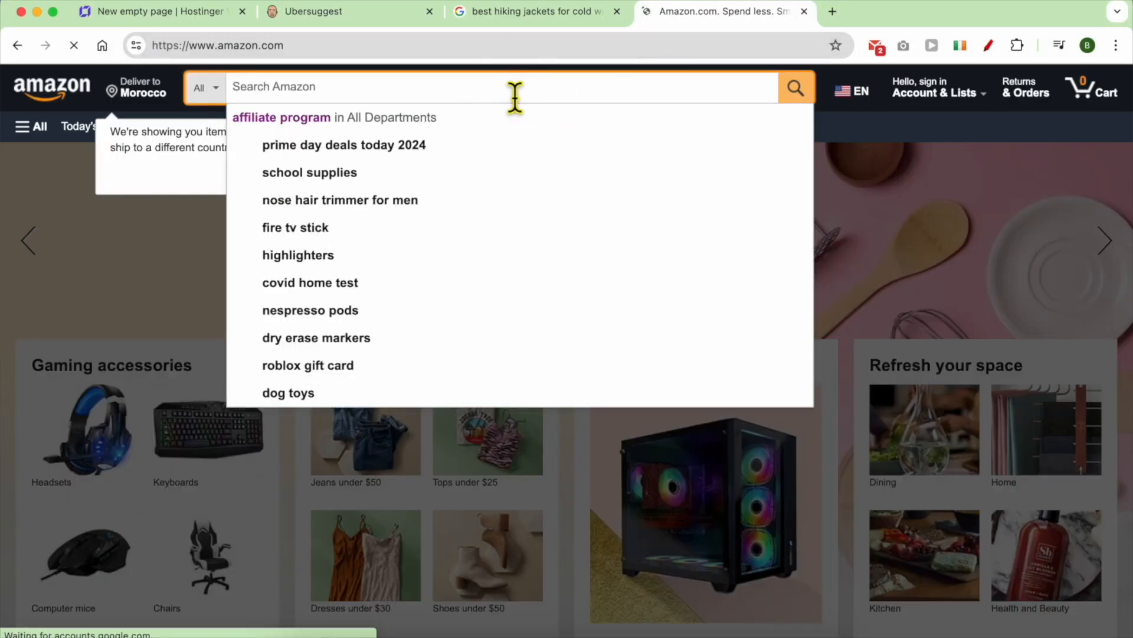
pyautogui.press('super+v')
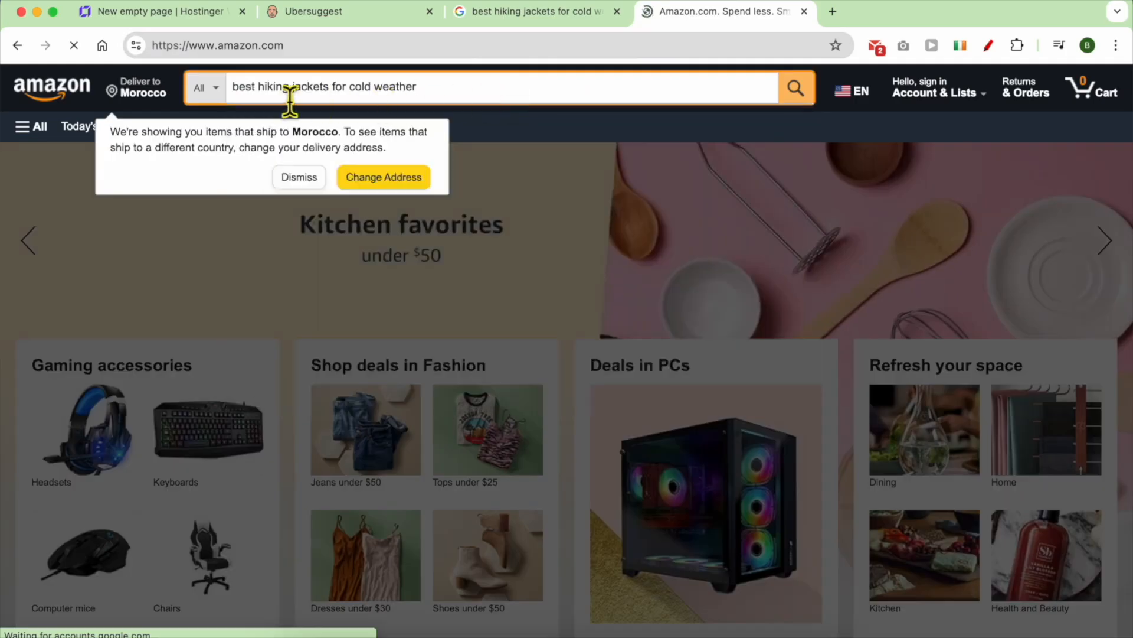
pyautogui.press('Return')
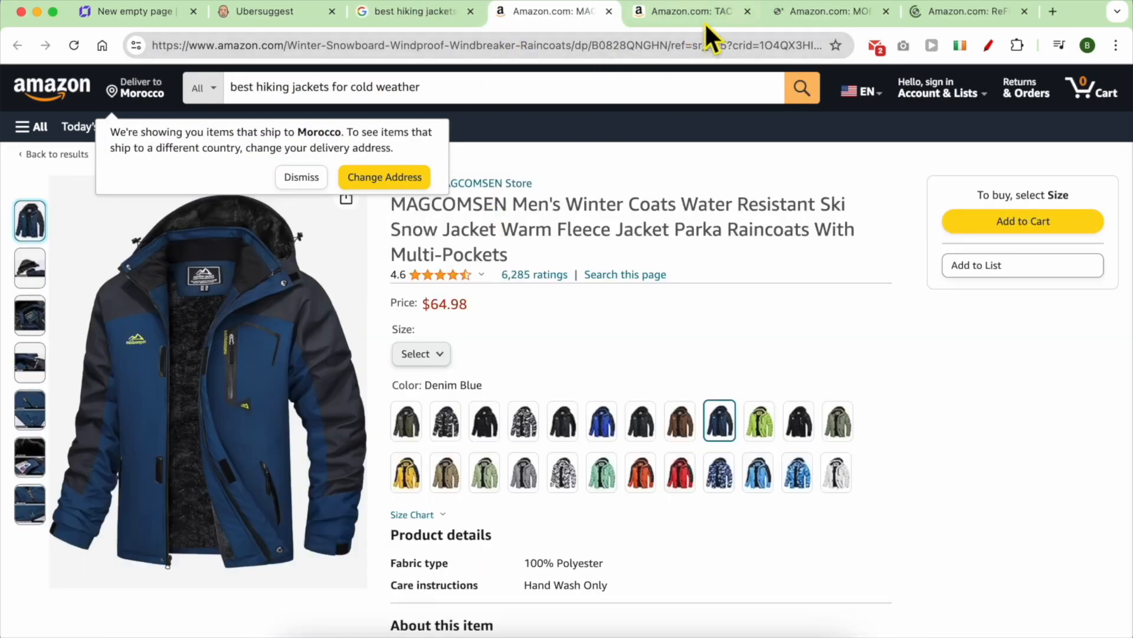
# - Browse the opened jacket pages and jump to the ReFire fleece hoodie's customer reviews
pyautogui.click(706, 20)
pyautogui.click(809, 15)
pyautogui.click(922, 9)
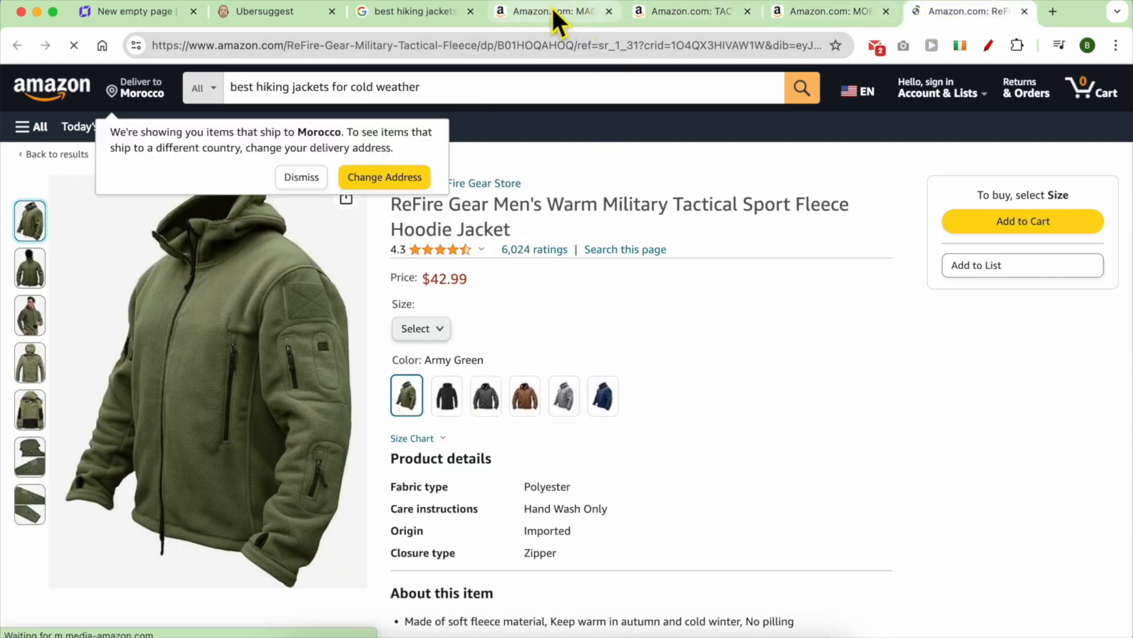
pyautogui.click(300, 176)
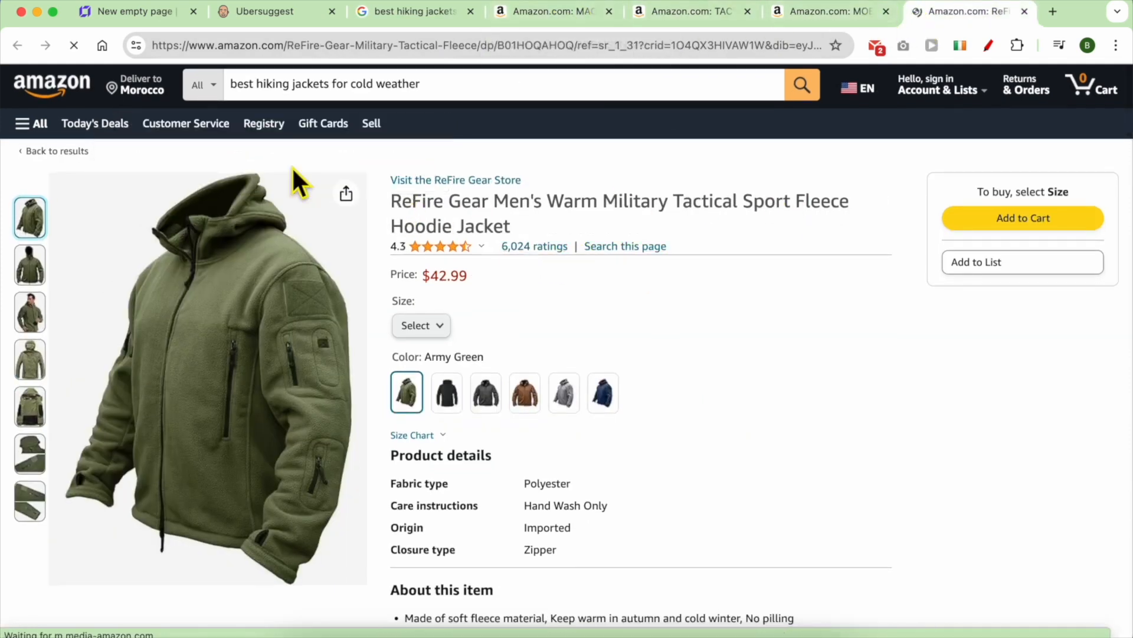
pyautogui.click(534, 246)
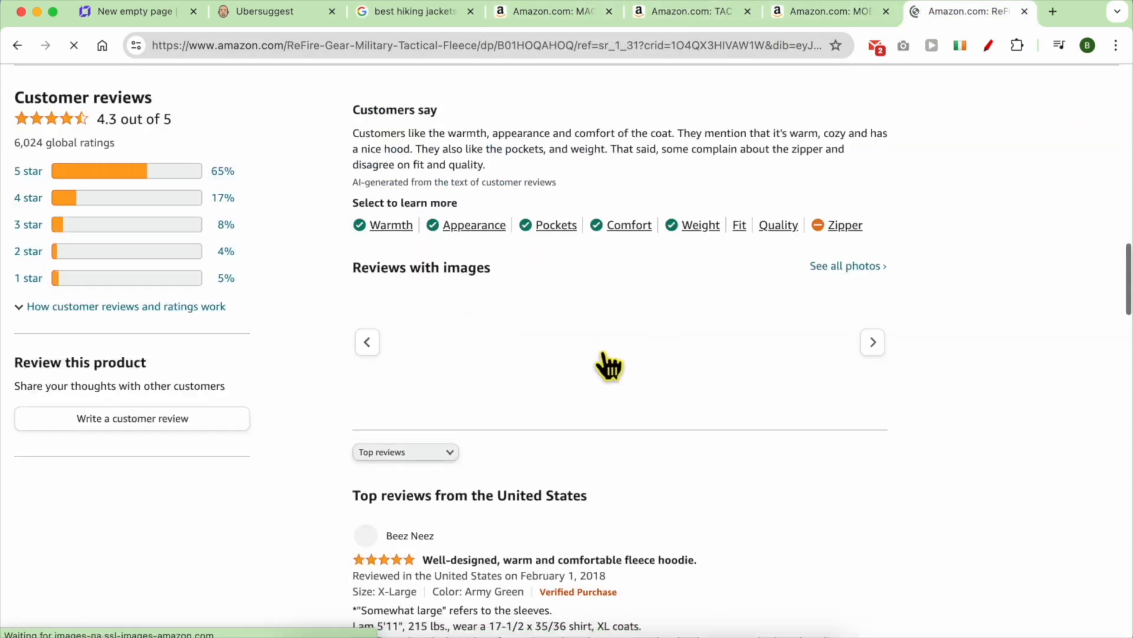
pyautogui.scroll(-15, 565, 365)
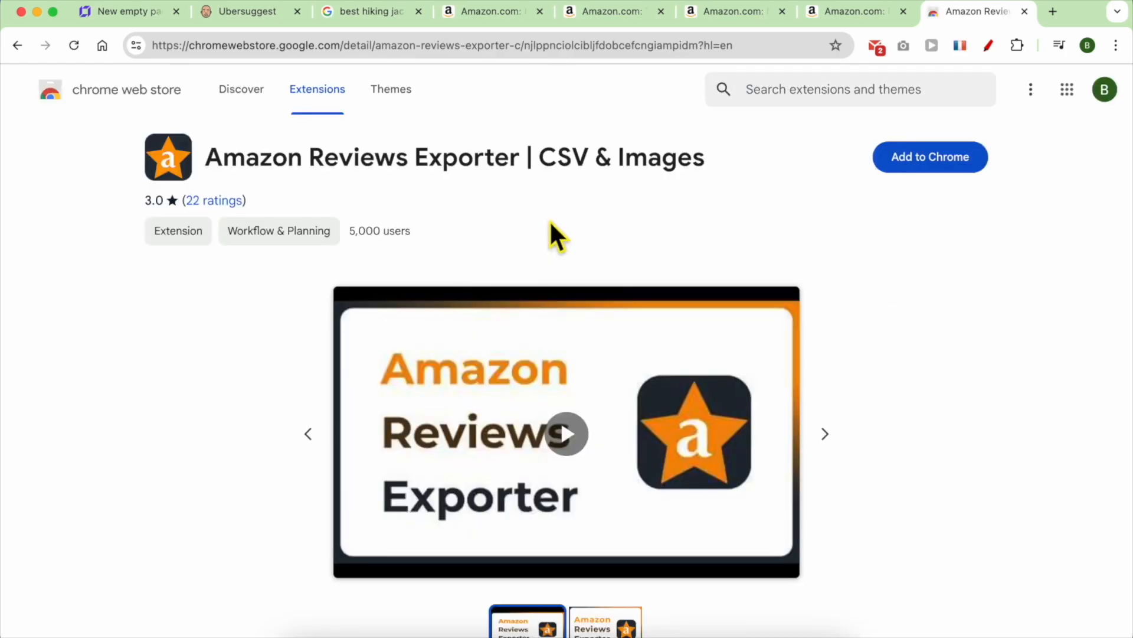
# - Download up to 100 MAGCOMSEN jacket reviews with the Amazon Reviews Exporter extension
pyautogui.scroll(-3, 746, 214)
pyautogui.scroll(3, 926, 178)
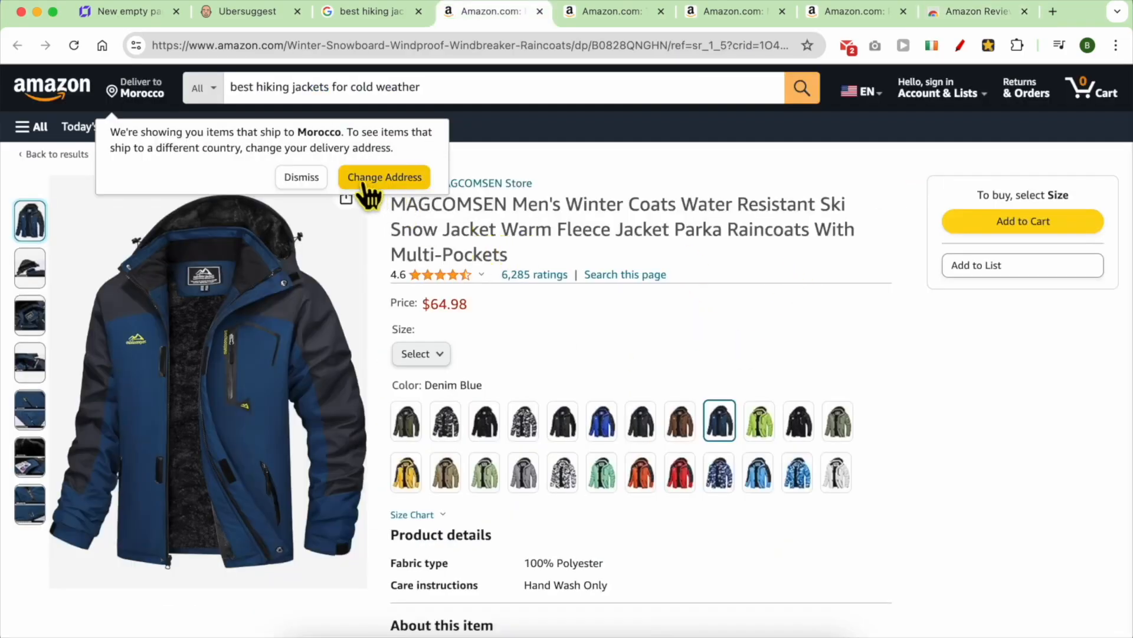
pyautogui.click(311, 179)
pyautogui.click(988, 45)
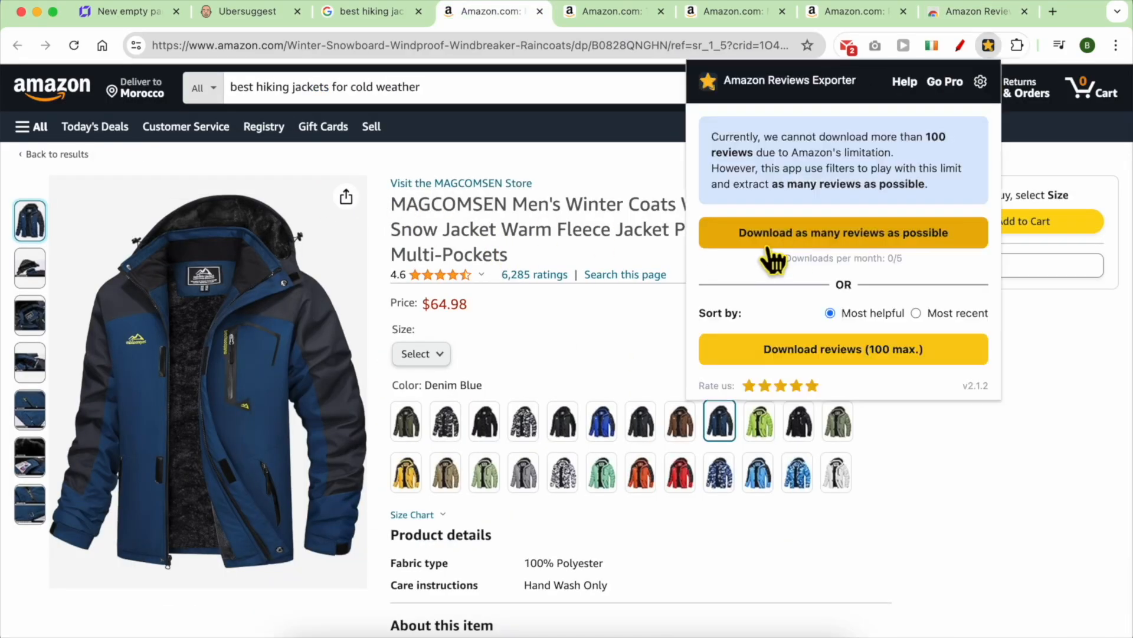
pyautogui.click(844, 353)
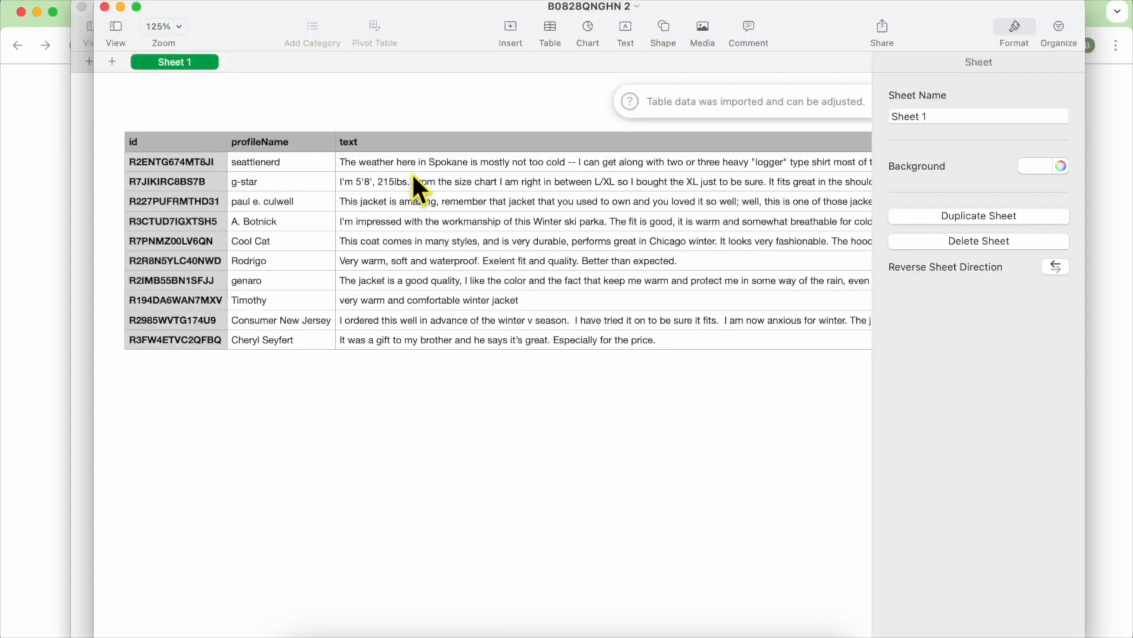
# - Copy the review texts in cells C2–C11 from the exported spreadsheet
pyautogui.moveTo(413, 163); pyautogui.dragTo(403, 330)
pyautogui.rightClick(403, 331)
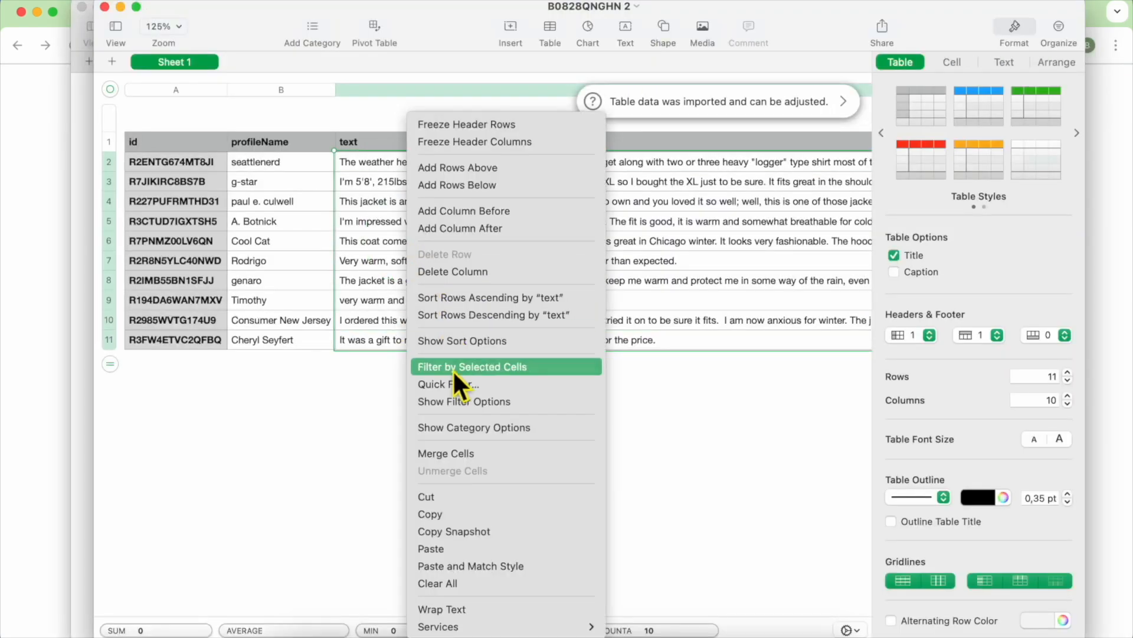
pyautogui.click(444, 519)
pyautogui.click(38, 311)
pyautogui.click(405, 45)
pyautogui.write('gpt')
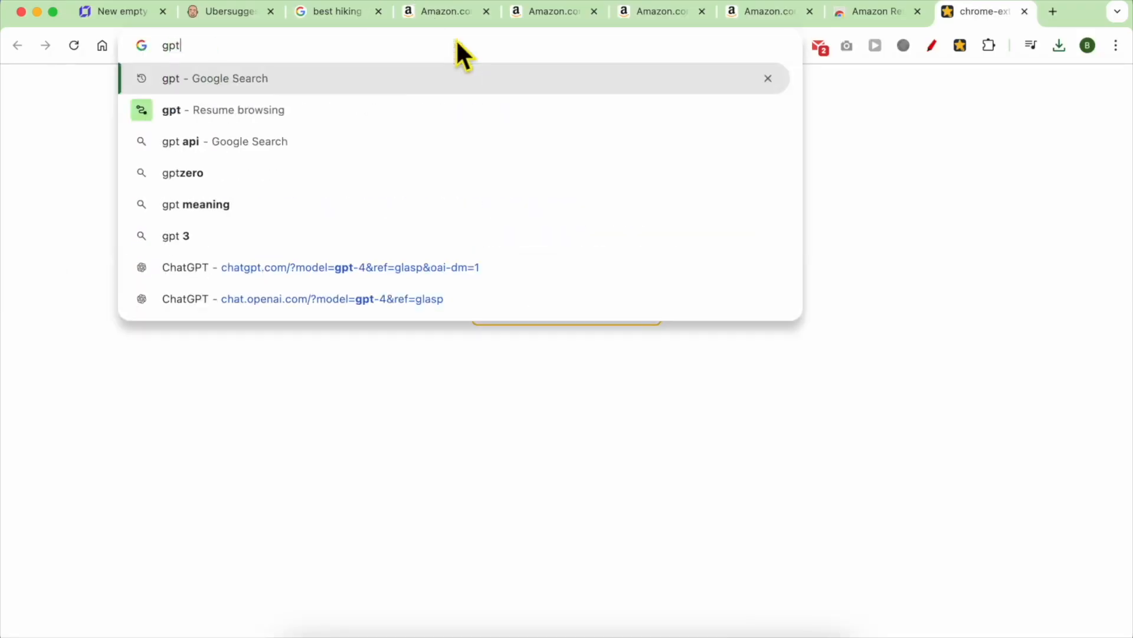
pyautogui.rightClick(488, 598)
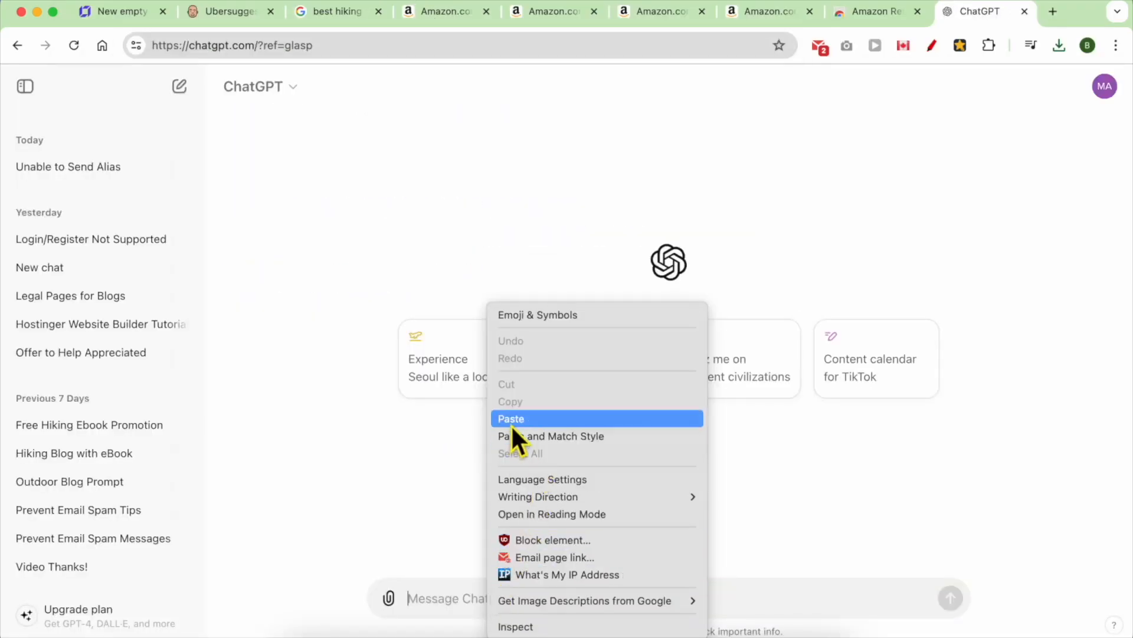
# - Paste the copied reviews into ChatGPT and ask for a product review
pyautogui.click(511, 418)
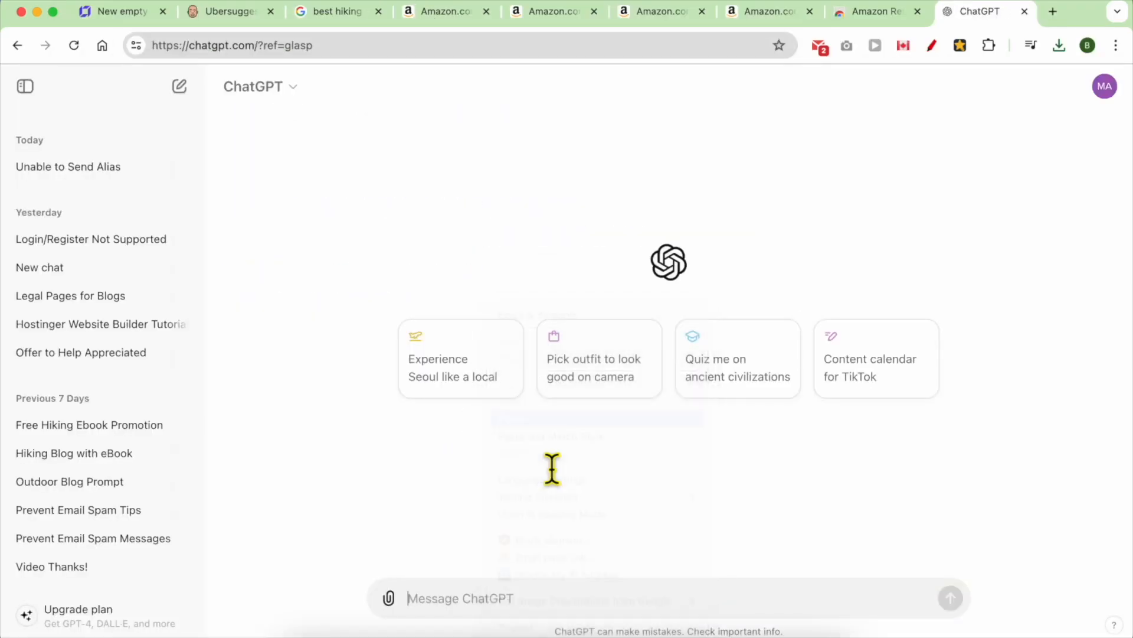
pyautogui.hotkey('shift', 'Return')
pyautogui.hotkey('shift', 'Return')
pyautogui.hotkey('shift', 'Return')
pyautogui.hotkey('shift', 'Return')
pyautogui.hotkey('shift', 'Return')
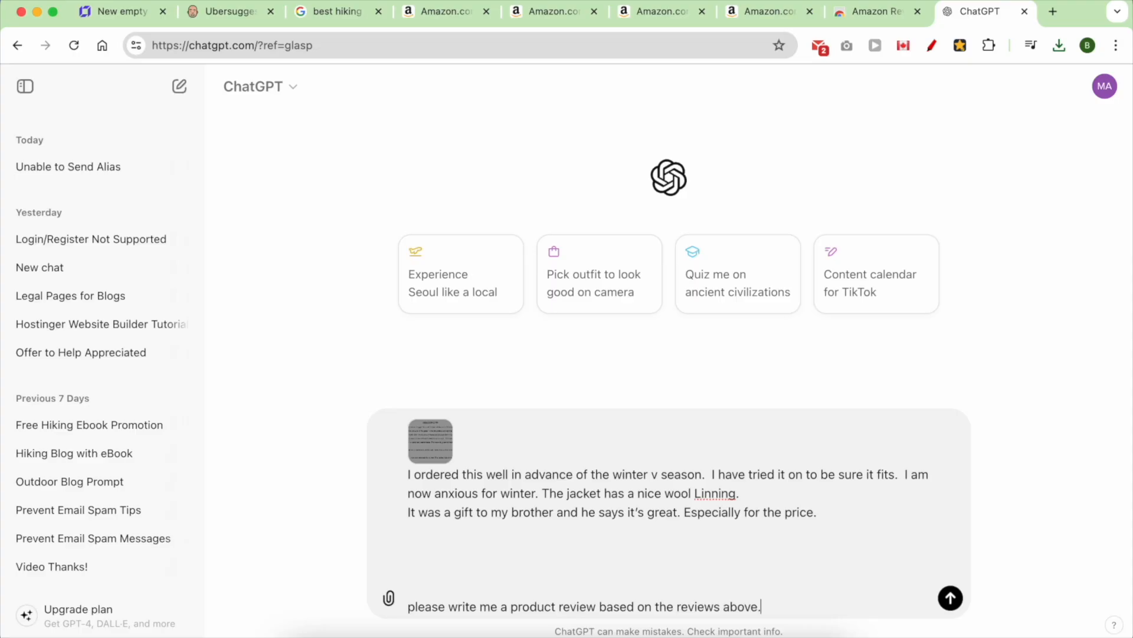
pyautogui.press('Return')
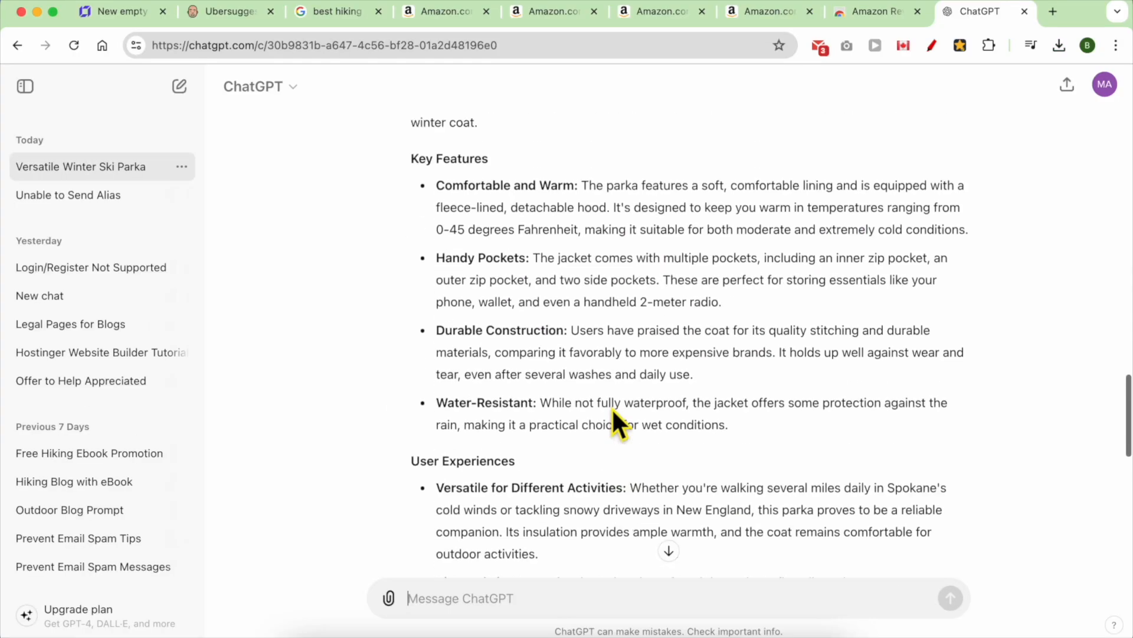
# - Read through the generated 'Product Review: Versatile Winter Ski Parka' response
pyautogui.scroll(5, 612, 407)
pyautogui.tripleClick(521, 342)
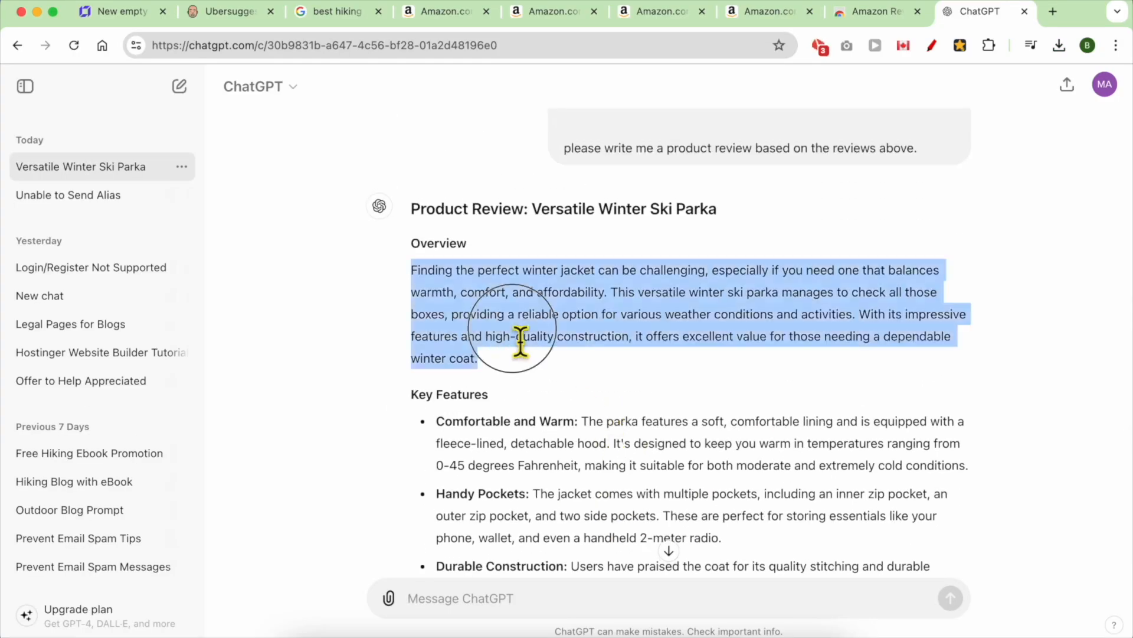
pyautogui.scroll(-5, 519, 401)
pyautogui.moveTo(458, 132); pyautogui.dragTo(604, 398)
pyautogui.scroll(-3, 647, 465)
pyautogui.moveTo(412, 245); pyautogui.dragTo(592, 503)
pyautogui.scroll(-4, 537, 295)
pyautogui.scroll(2, 541, 308)
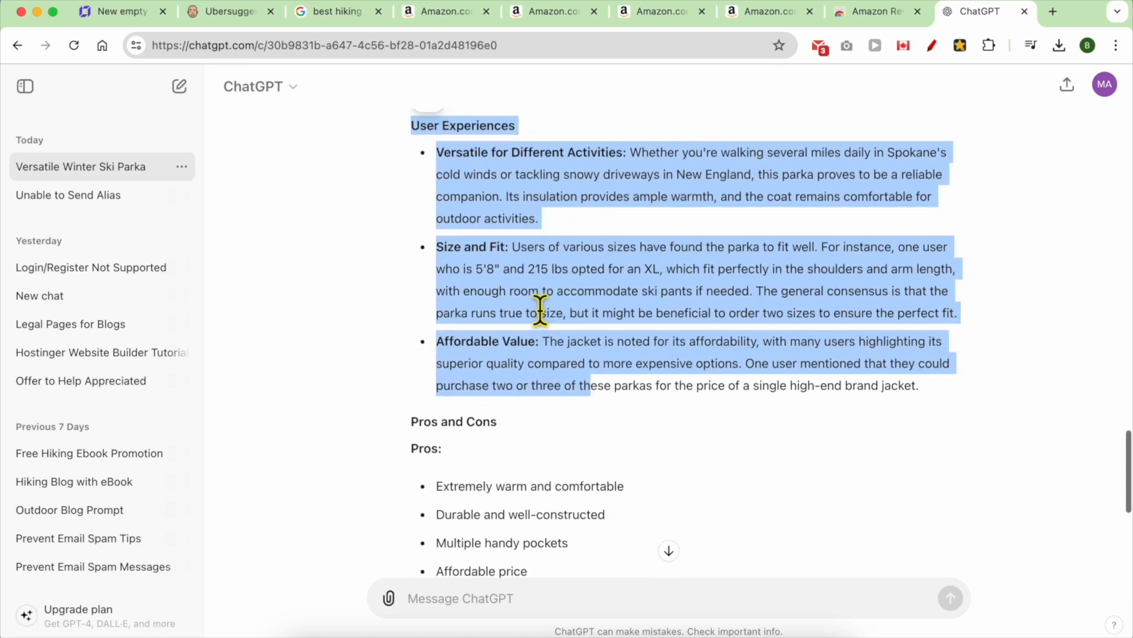
pyautogui.scroll(3, 541, 308)
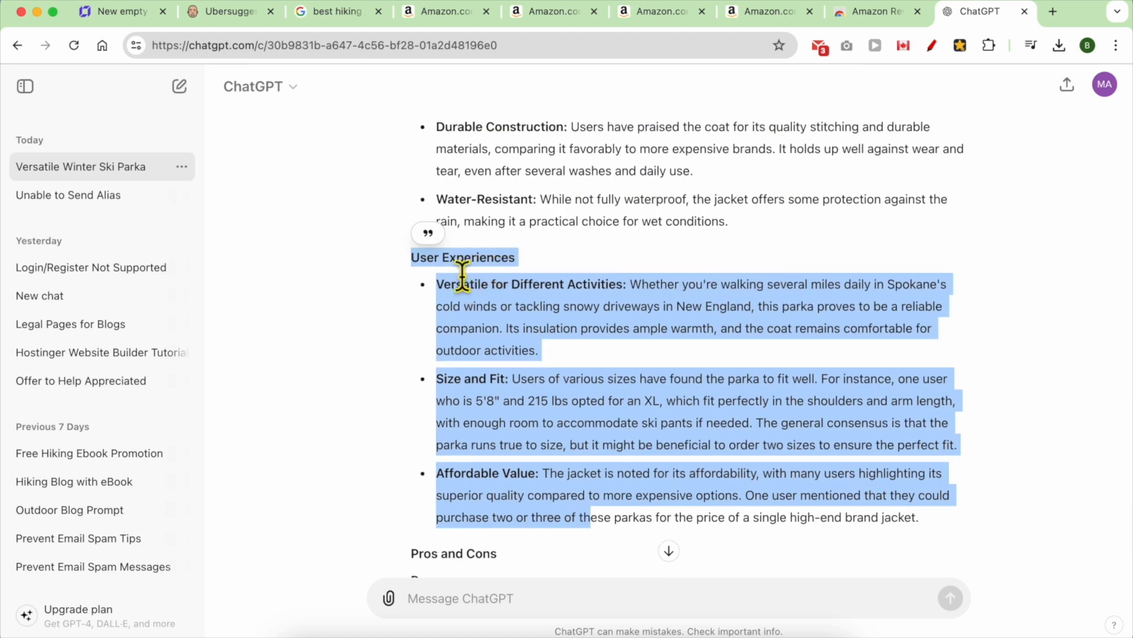
pyautogui.scroll(-8, 481, 276)
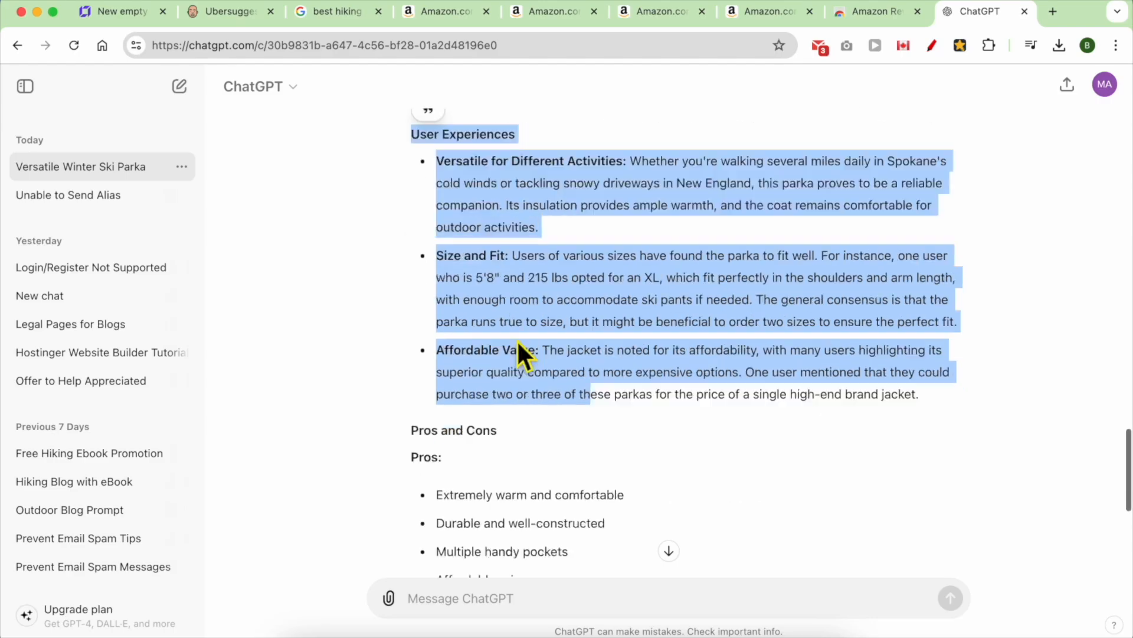
# - Select the whole review from overview through conclusion and copy it
pyautogui.click(480, 236)
pyautogui.scroll(-4, 508, 295)
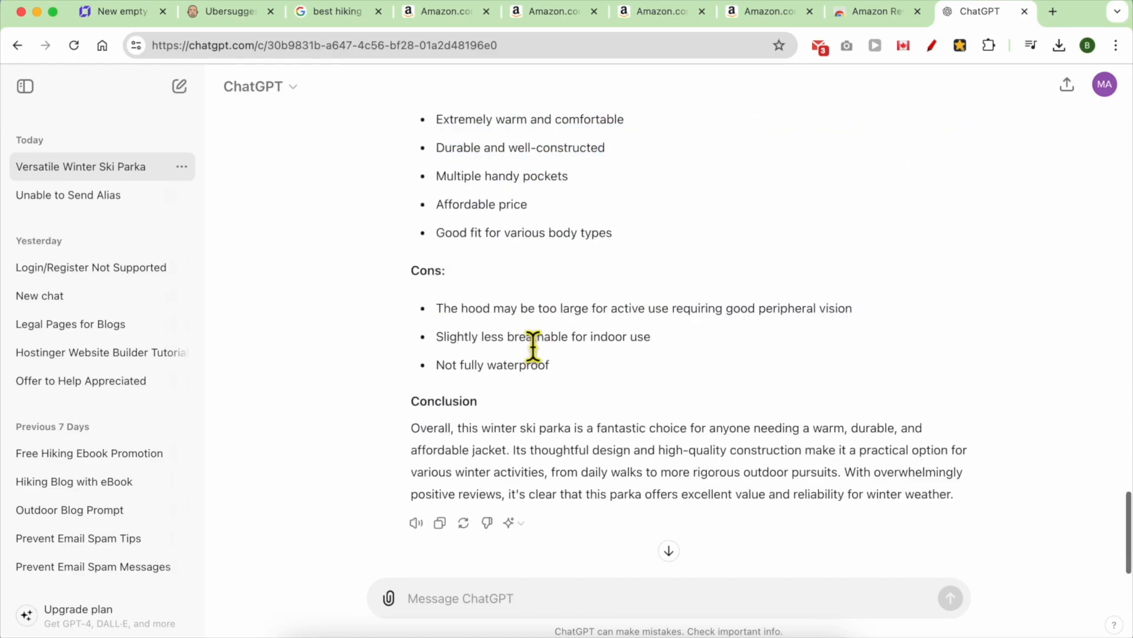
pyautogui.doubleClick(456, 394)
pyautogui.tripleClick(508, 443)
pyautogui.scroll(15, 505, 436)
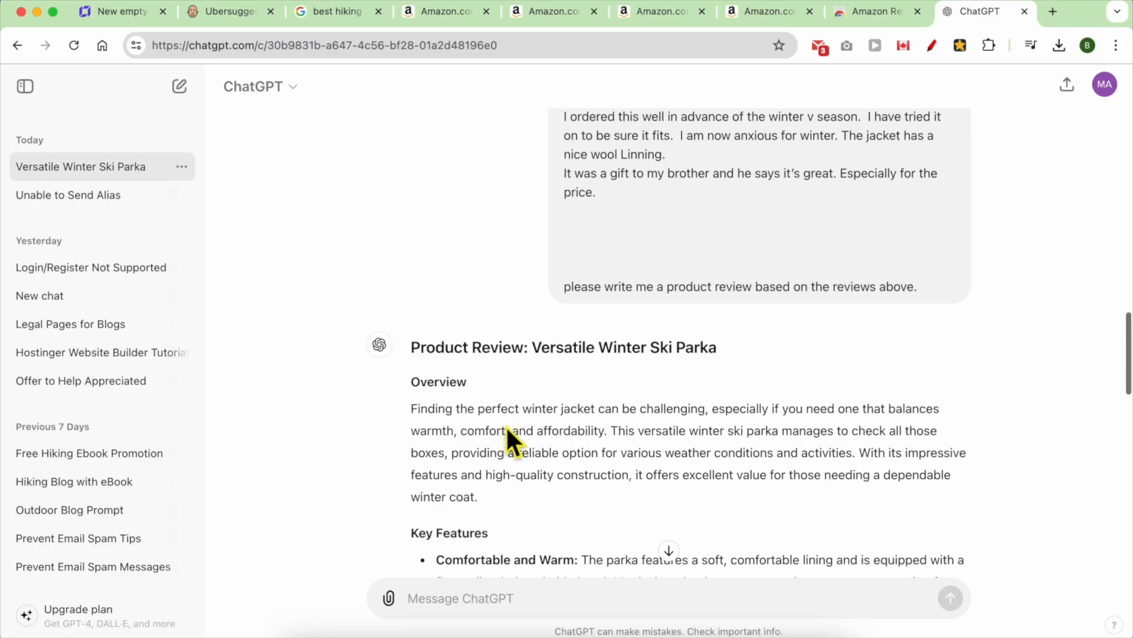
pyautogui.keyDown('shift'); pyautogui.click(505, 425); pyautogui.keyUp('shift')
pyautogui.rightClick(506, 426)
pyautogui.click(536, 401)
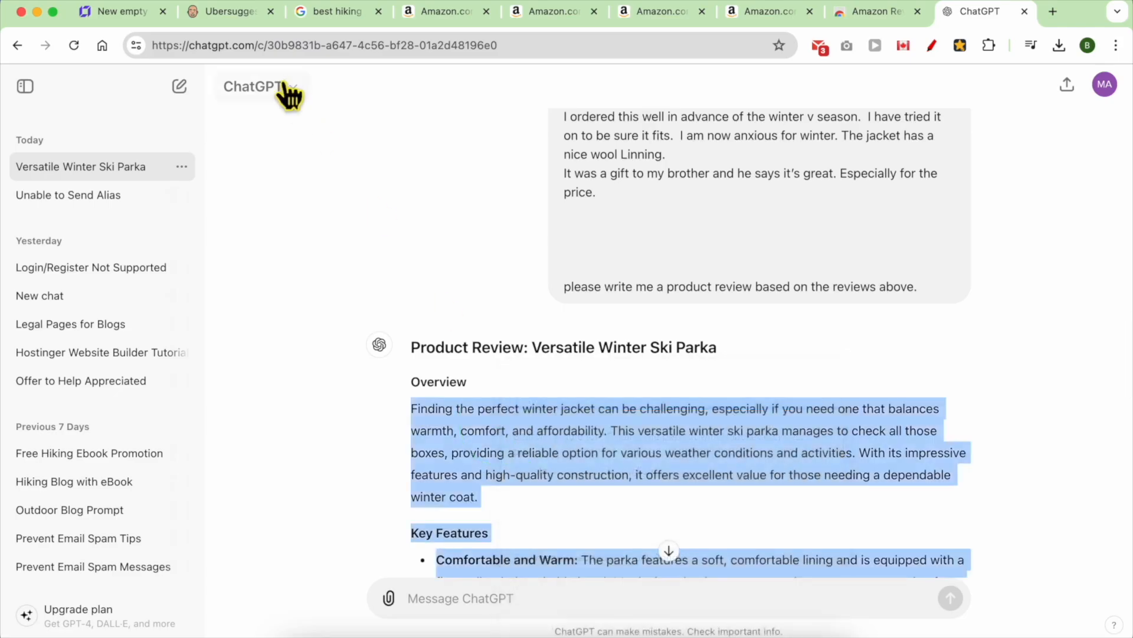
pyautogui.click(121, 11)
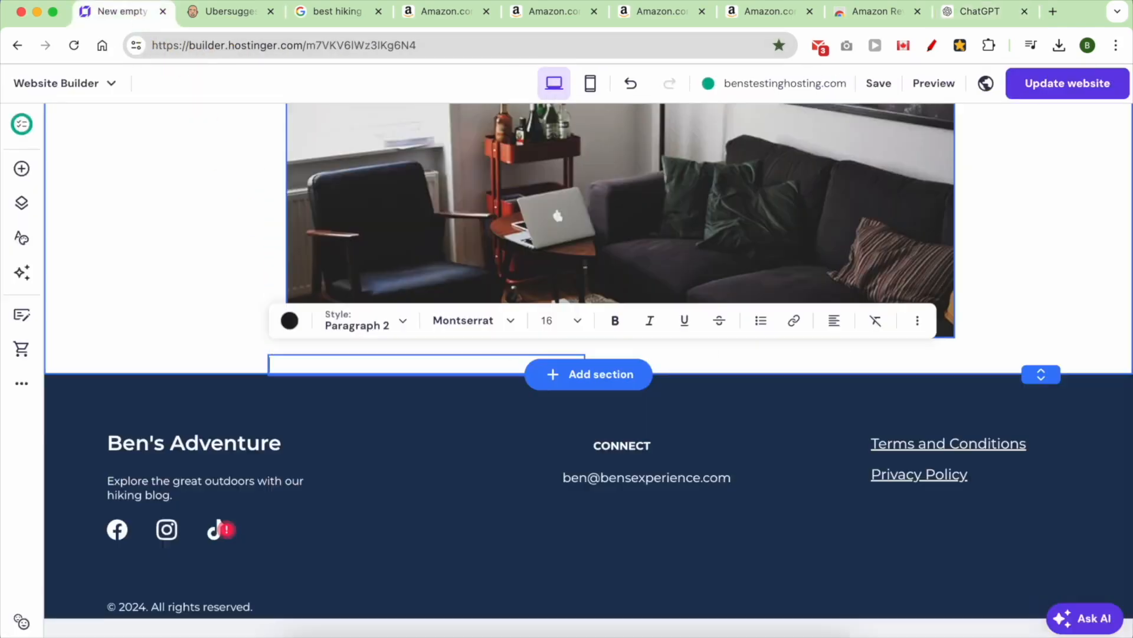
# - Paste the ChatGPT parka review into the text box, copy its Pros and Cons, and widen the box
pyautogui.press('super+v')
pyautogui.scroll(5, 419, 412)
pyautogui.click(383, 462)
pyautogui.tripleClick(383, 466)
pyautogui.scroll(-4, 384, 463)
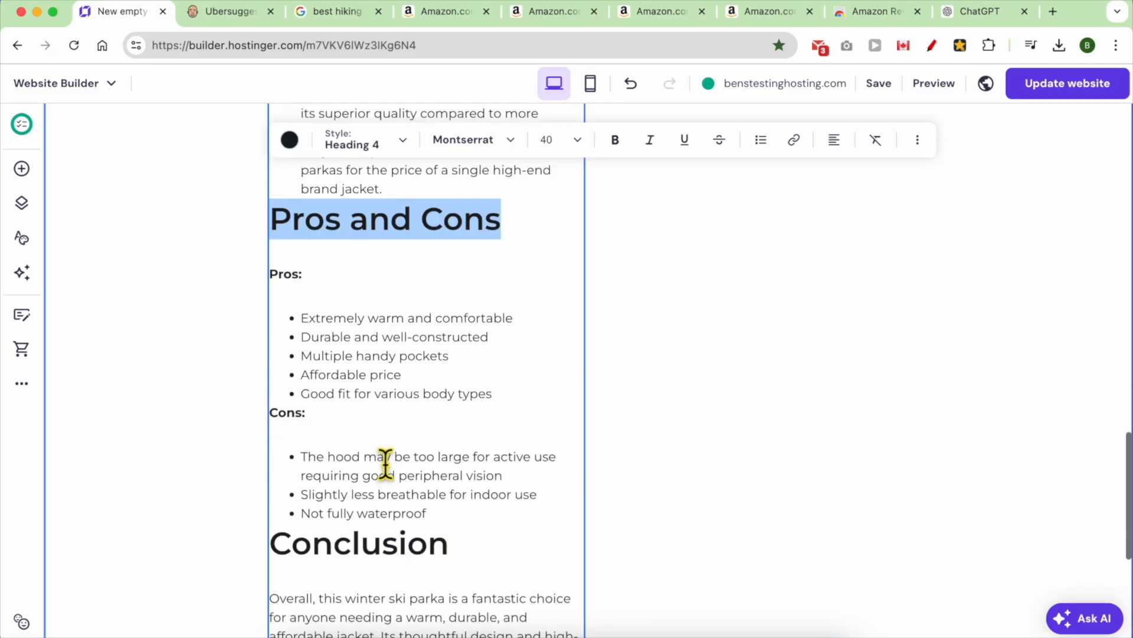
pyautogui.keyDown('shift'); pyautogui.click(450, 523); pyautogui.keyUp('shift')
pyautogui.rightClick(423, 468)
pyautogui.click(444, 297)
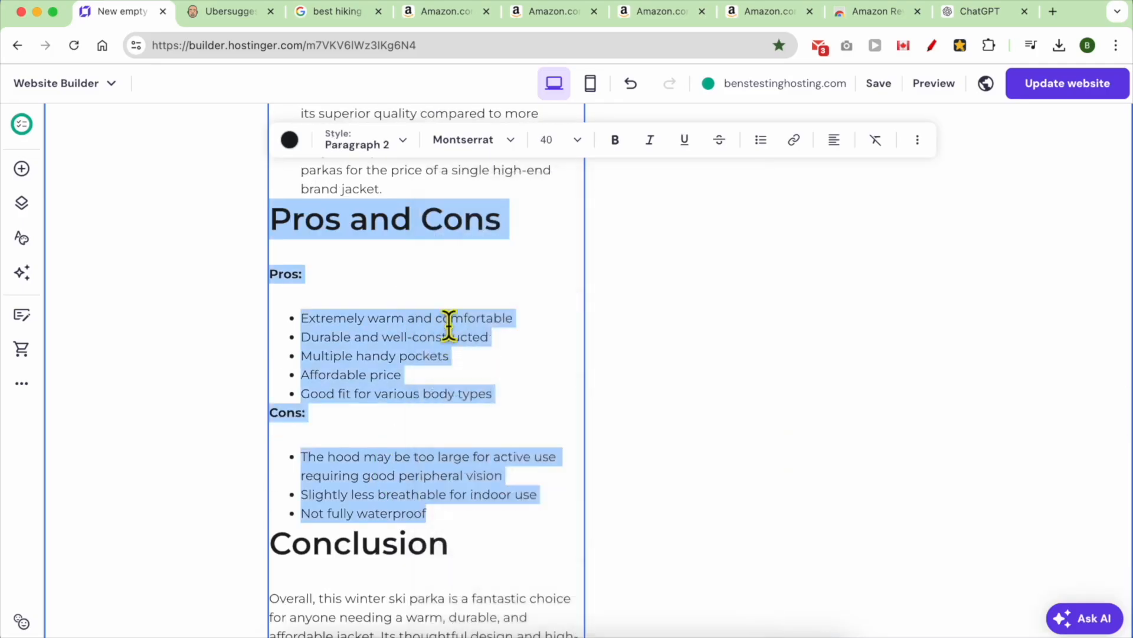
pyautogui.scroll(-5, 613, 465)
pyautogui.moveTo(595, 569); pyautogui.dragTo(1016, 523)
# - Add an Image element and position it just above the Pros and Cons heading
pyautogui.scroll(8, 562, 458)
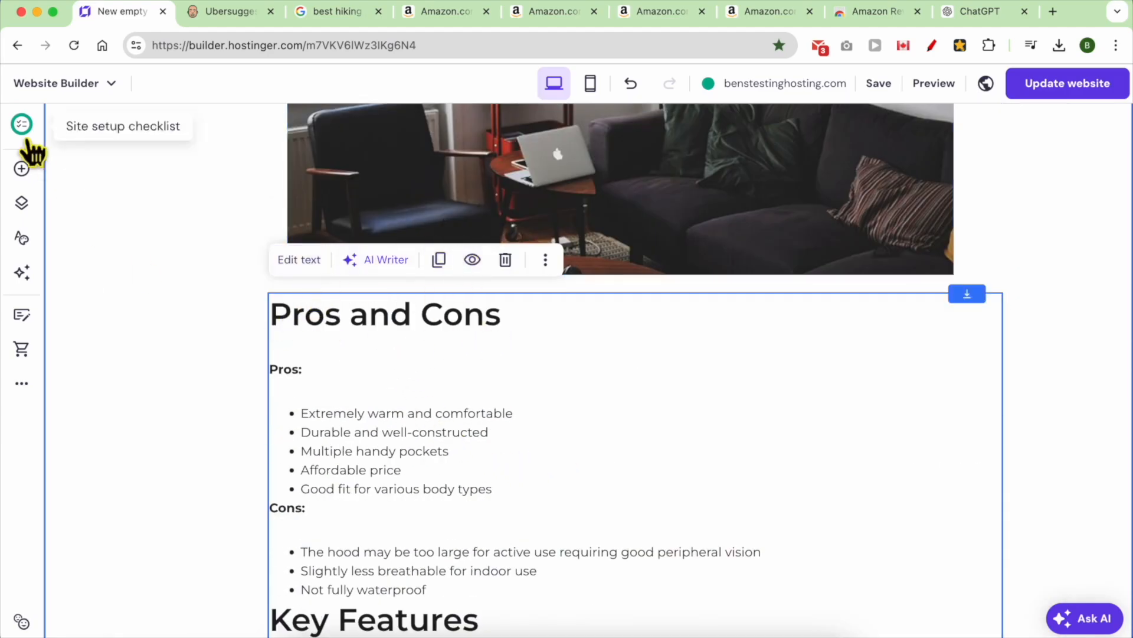
pyautogui.click(21, 168)
pyautogui.moveTo(106, 372); pyautogui.dragTo(527, 320)
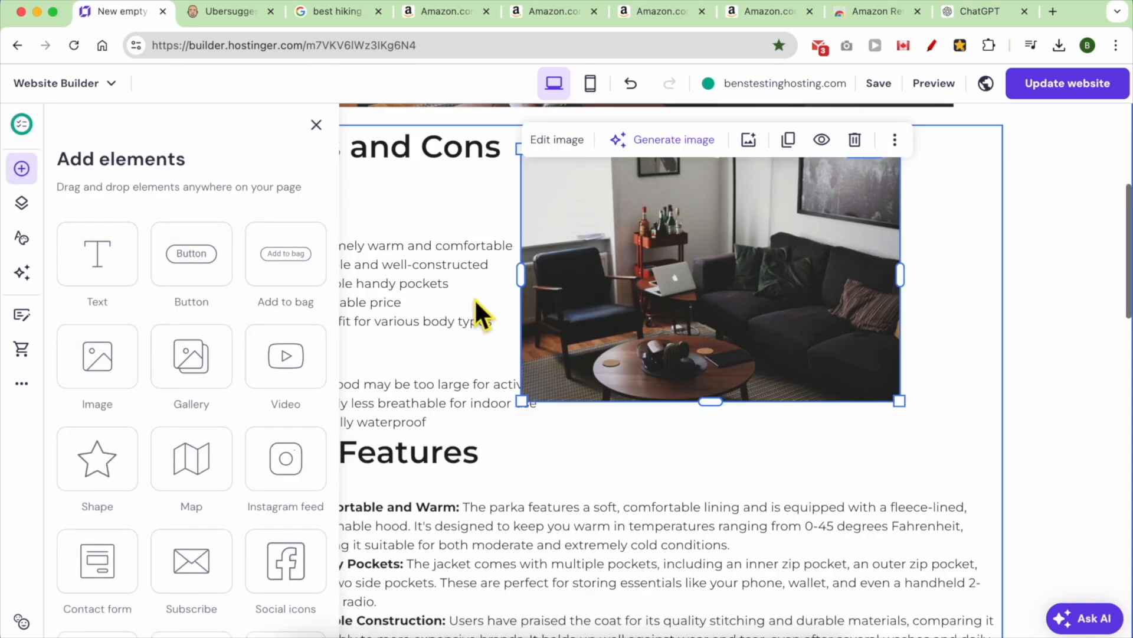
pyautogui.click(473, 298)
pyautogui.moveTo(604, 296); pyautogui.dragTo(598, 344)
pyautogui.moveTo(424, 300); pyautogui.dragTo(416, 576)
pyautogui.moveTo(638, 303); pyautogui.dragTo(564, 253)
pyautogui.moveTo(405, 476); pyautogui.dragTo(398, 509)
pyautogui.moveTo(590, 255); pyautogui.dragTo(594, 301)
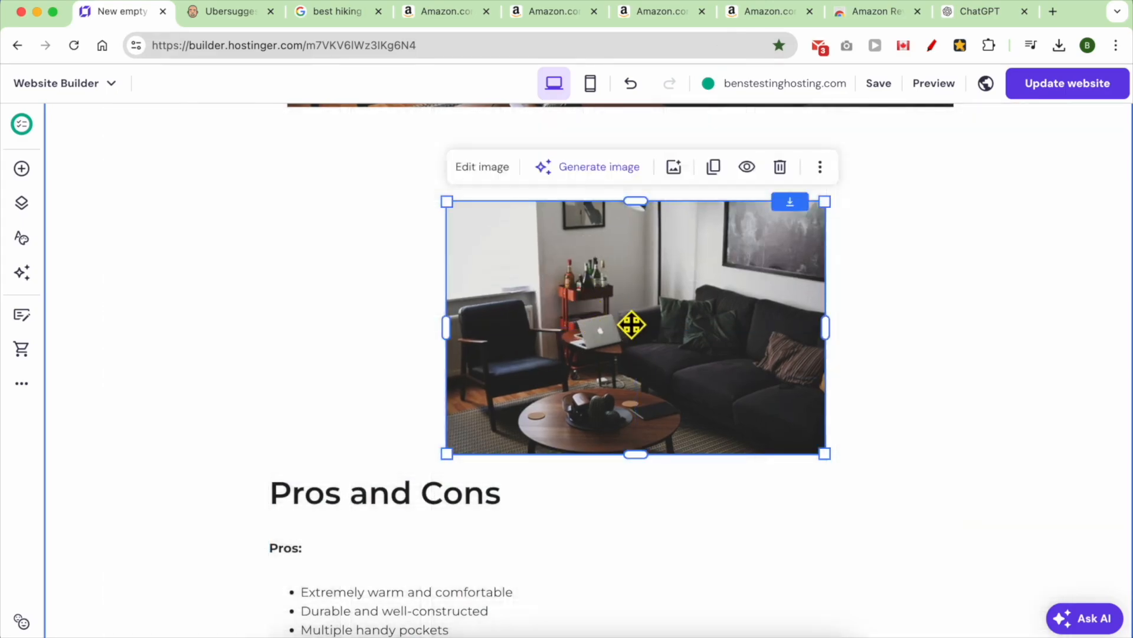
pyautogui.click(489, 168)
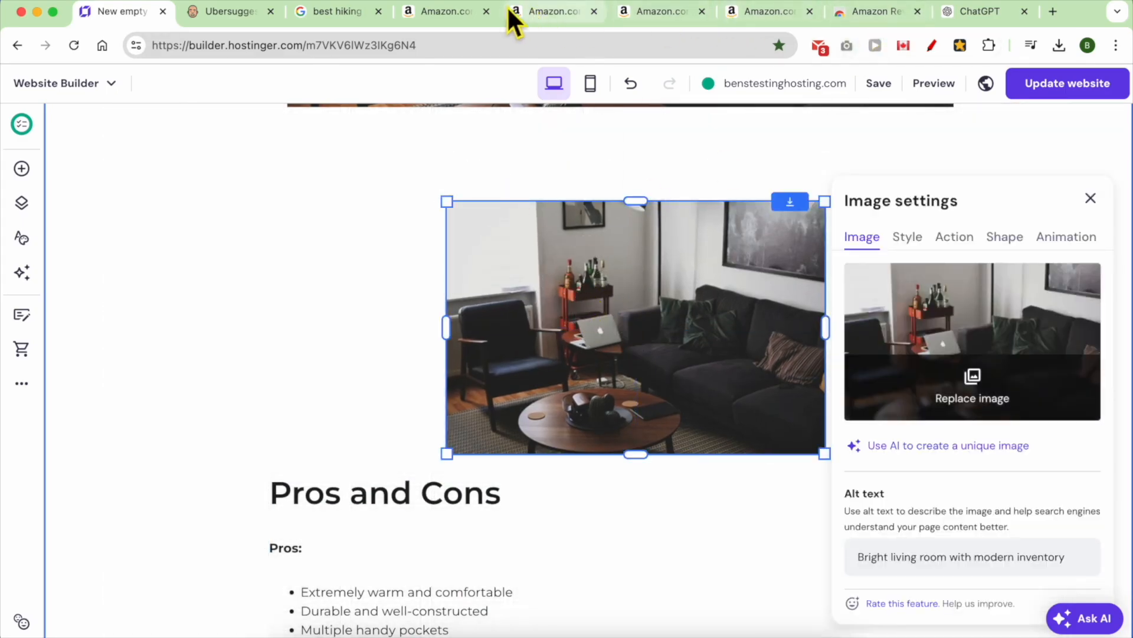
# - Save the Amazon MAGCOMSEN jacket photo 81zgb19+r1L._AC_SX679_.jpg to Downloads
pyautogui.click(455, 12)
pyautogui.rightClick(246, 302)
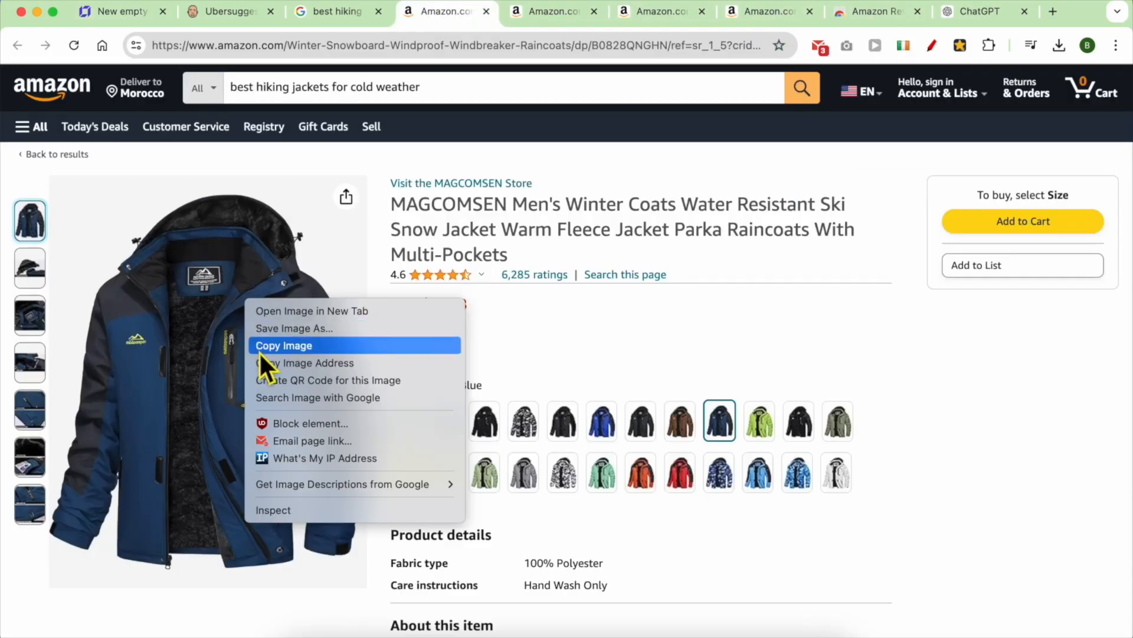
pyautogui.click(294, 328)
pyautogui.click(450, 223)
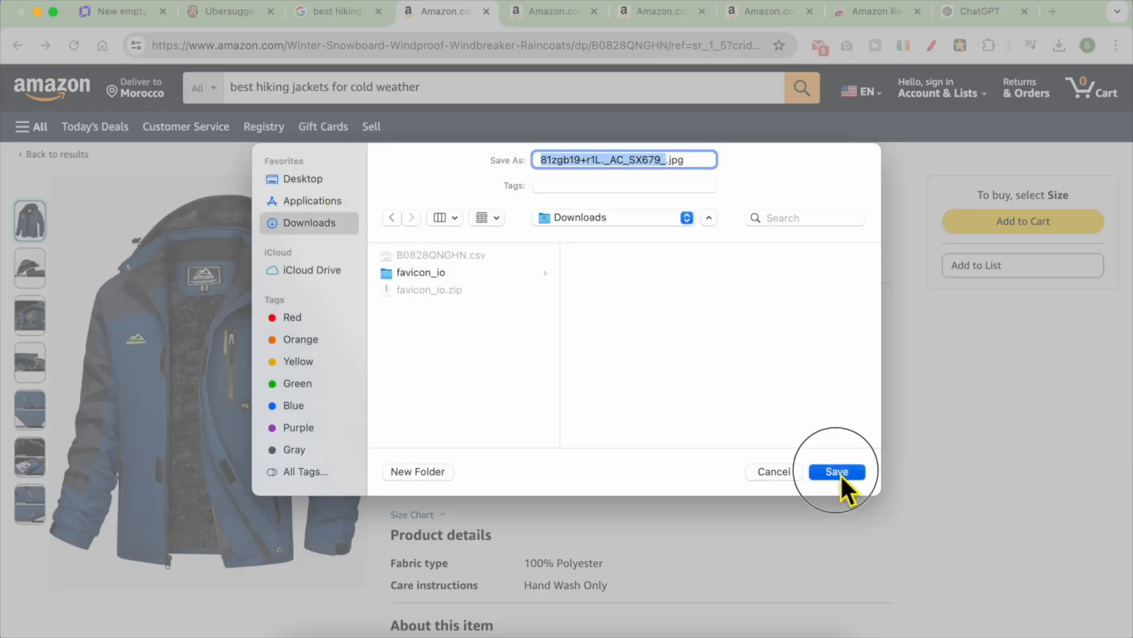
pyautogui.click(841, 470)
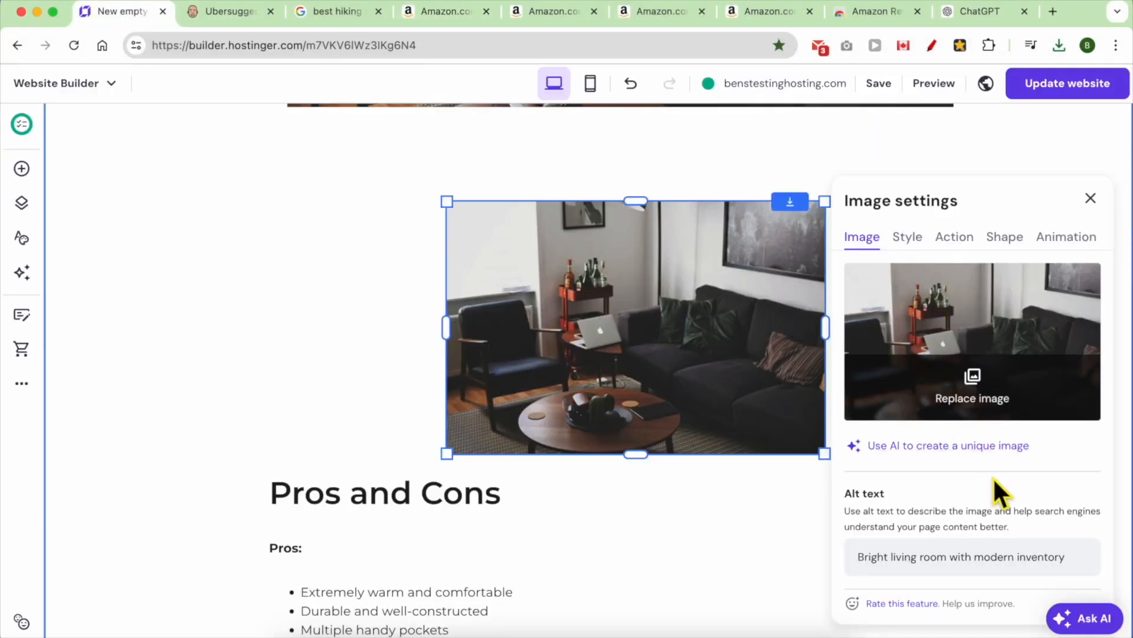
# - Upload the downloaded jacket photo to the media library and insert it in place of the placeholder
pyautogui.click(983, 381)
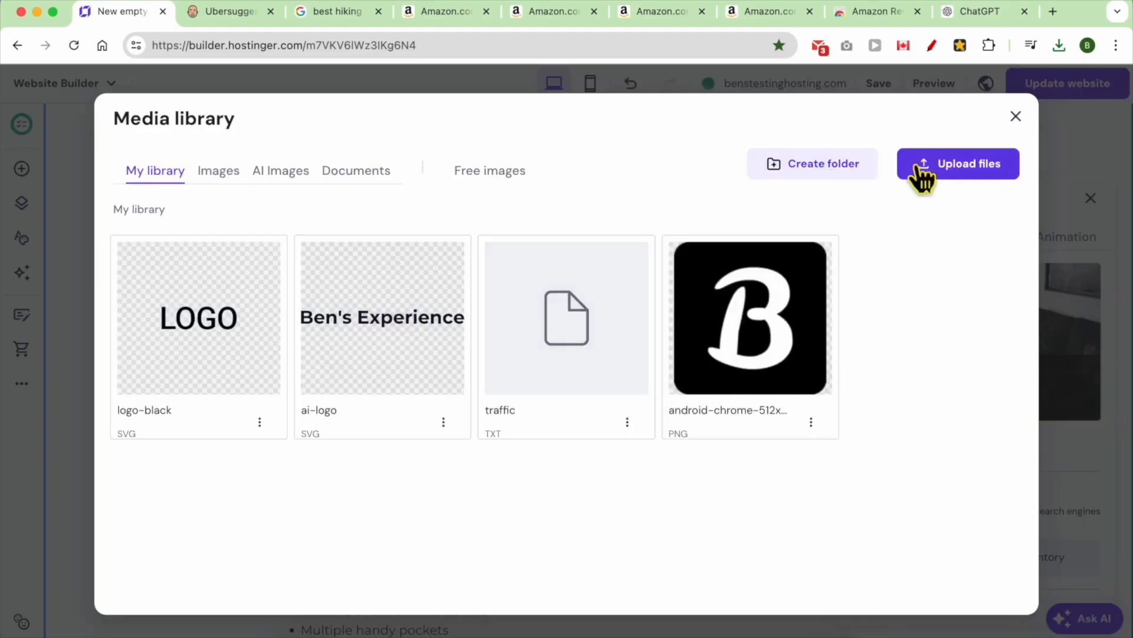
pyautogui.click(945, 165)
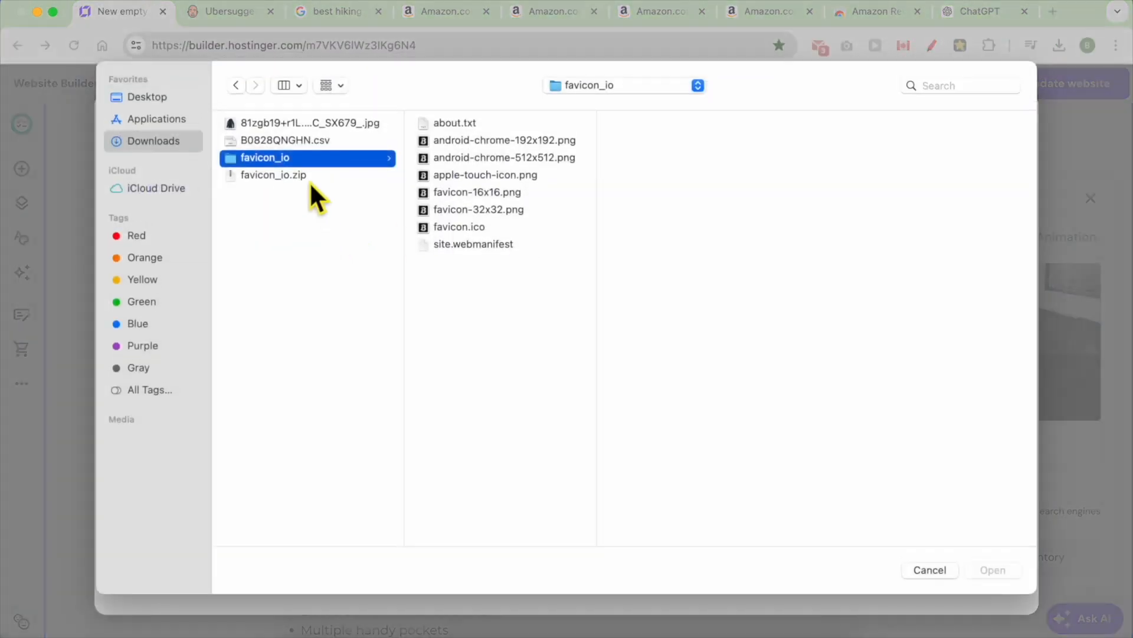
pyautogui.click(263, 124)
pyautogui.click(993, 569)
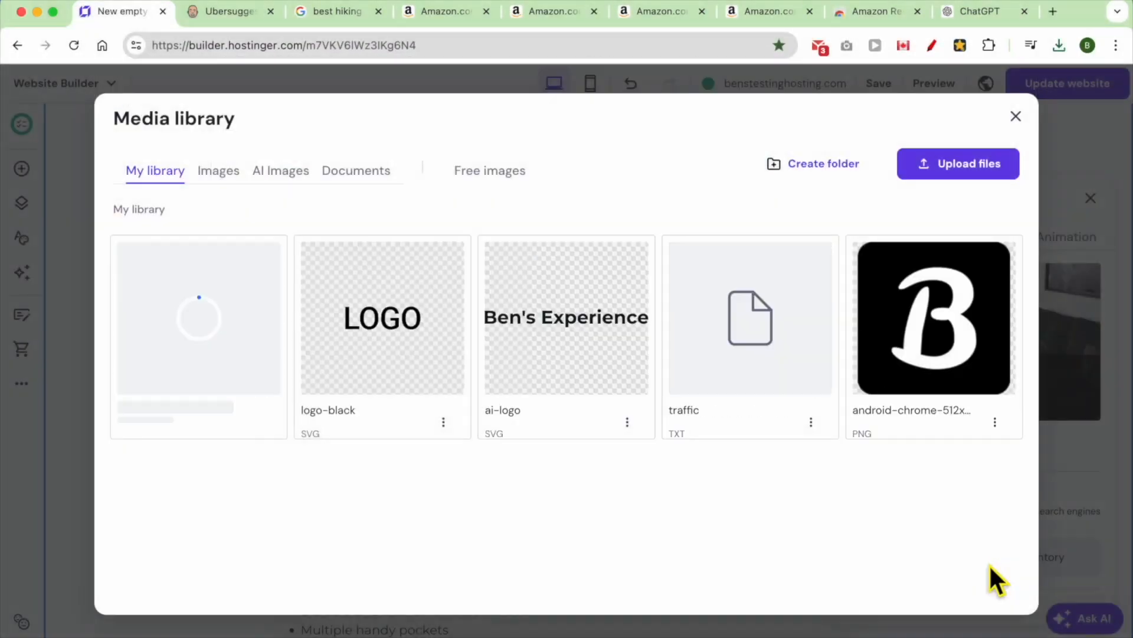
pyautogui.moveTo(201, 307)
pyautogui.click(203, 330)
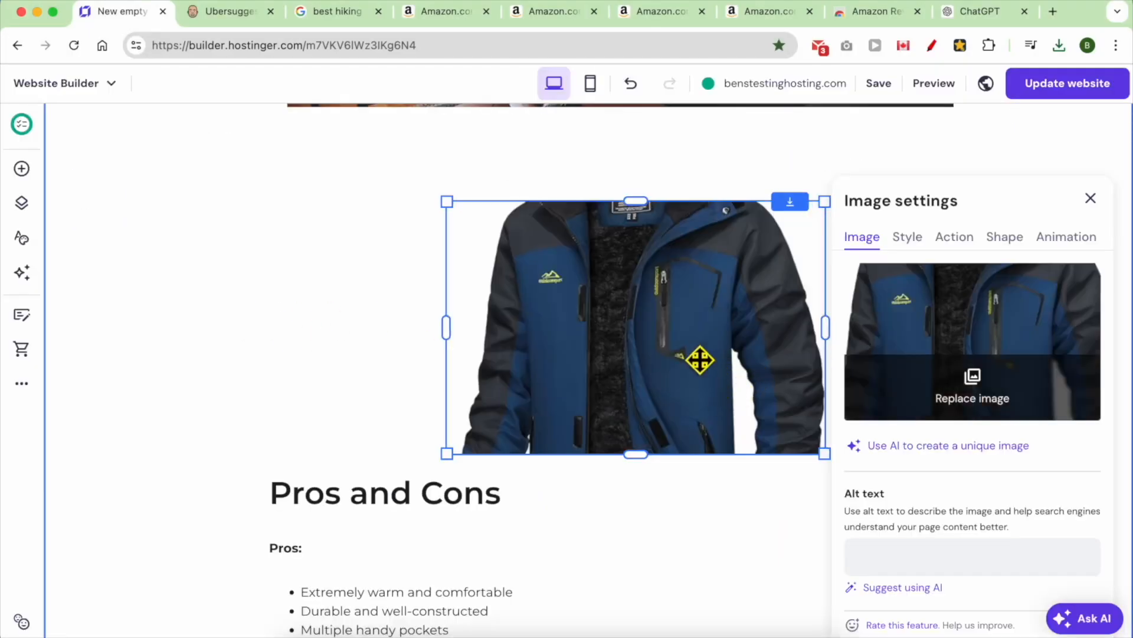
# - Shrink the jacket photo and position it above the Pros and Cons heading
pyautogui.moveTo(825, 328); pyautogui.dragTo(887, 261)
pyautogui.moveTo(448, 512); pyautogui.dragTo(676, 307)
pyautogui.scroll(1, 738, 297)
pyautogui.moveTo(740, 219); pyautogui.dragTo(488, 314)
pyautogui.scroll(1, 590, 327)
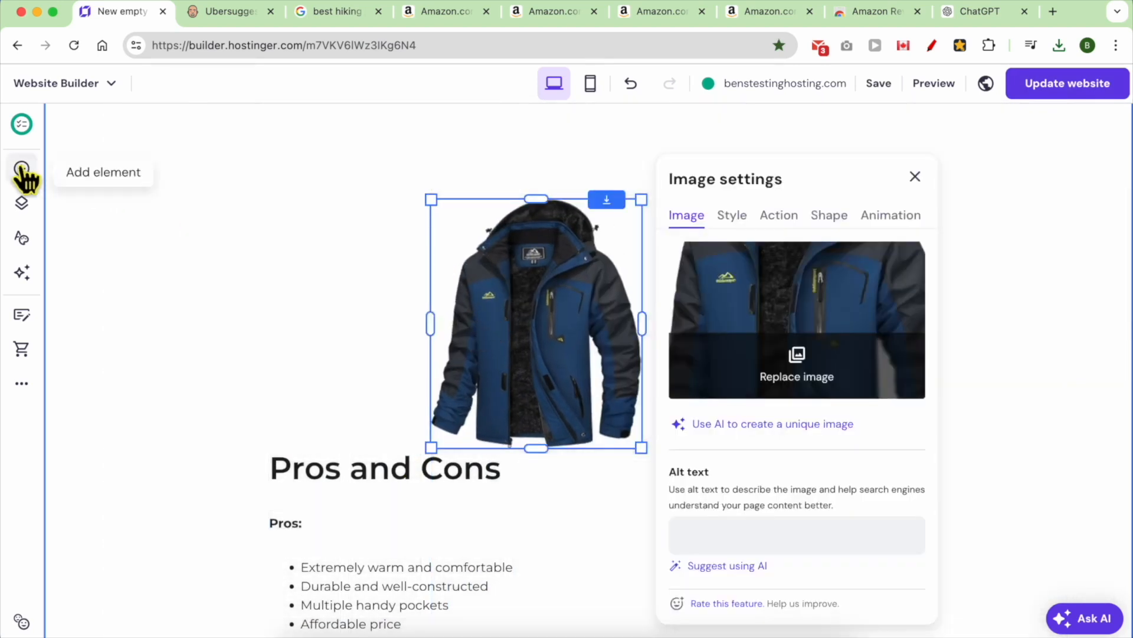
pyautogui.click(23, 169)
# - Add a text block above the jacket photo with the pasted name MAGCOMSEN as Heading 2
pyautogui.moveTo(107, 267); pyautogui.dragTo(487, 175)
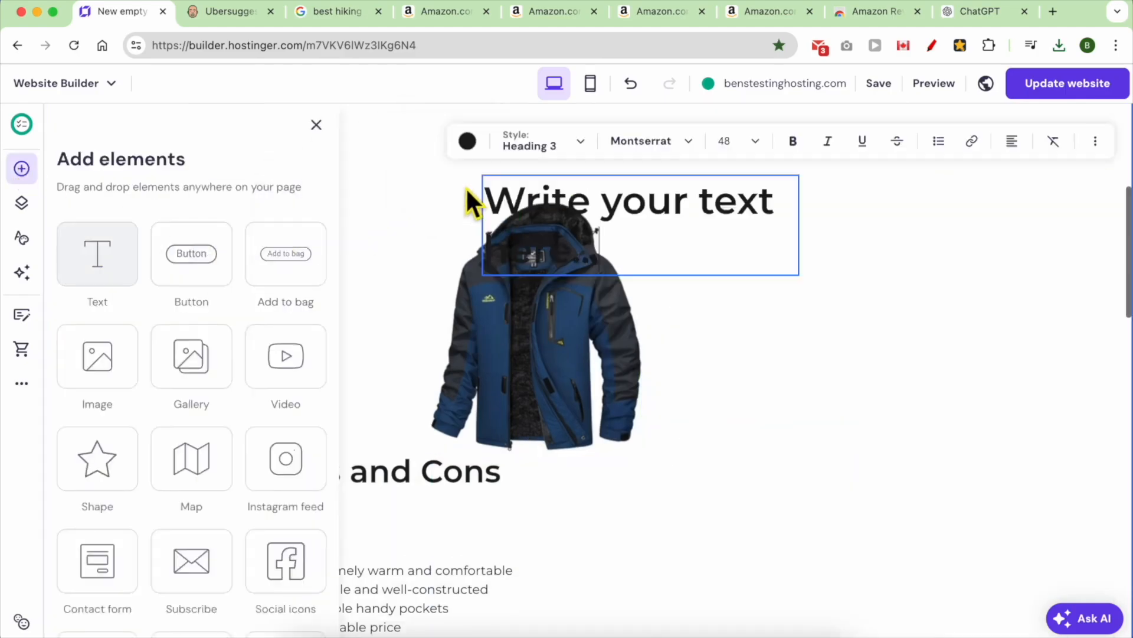
pyautogui.scroll(7, 487, 176)
pyautogui.scroll(-1, 467, 413)
pyautogui.moveTo(557, 567); pyautogui.dragTo(413, 519)
pyautogui.click(364, 441)
pyautogui.tripleClick(437, 513)
pyautogui.press('super+v')
pyautogui.click(597, 508)
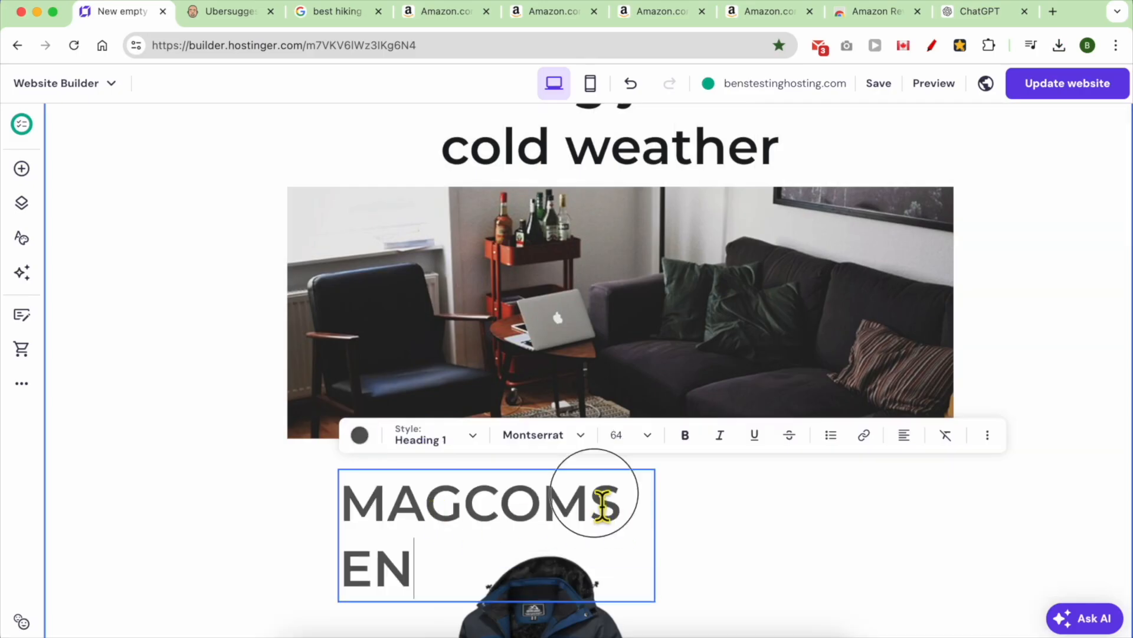
pyautogui.tripleClick(472, 485)
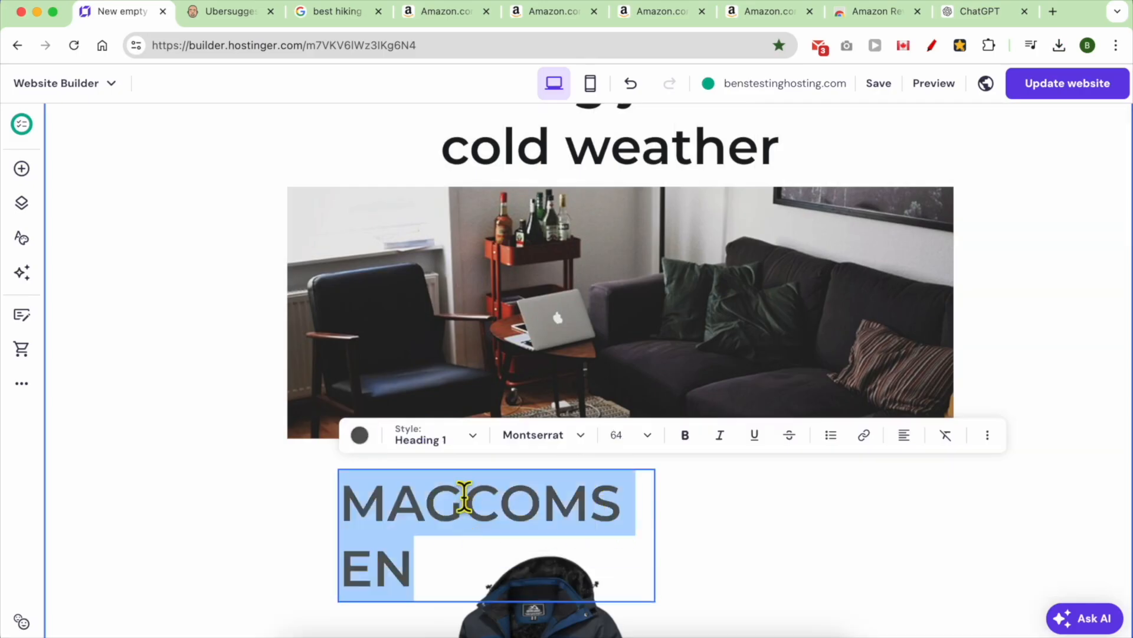
pyautogui.click(463, 451)
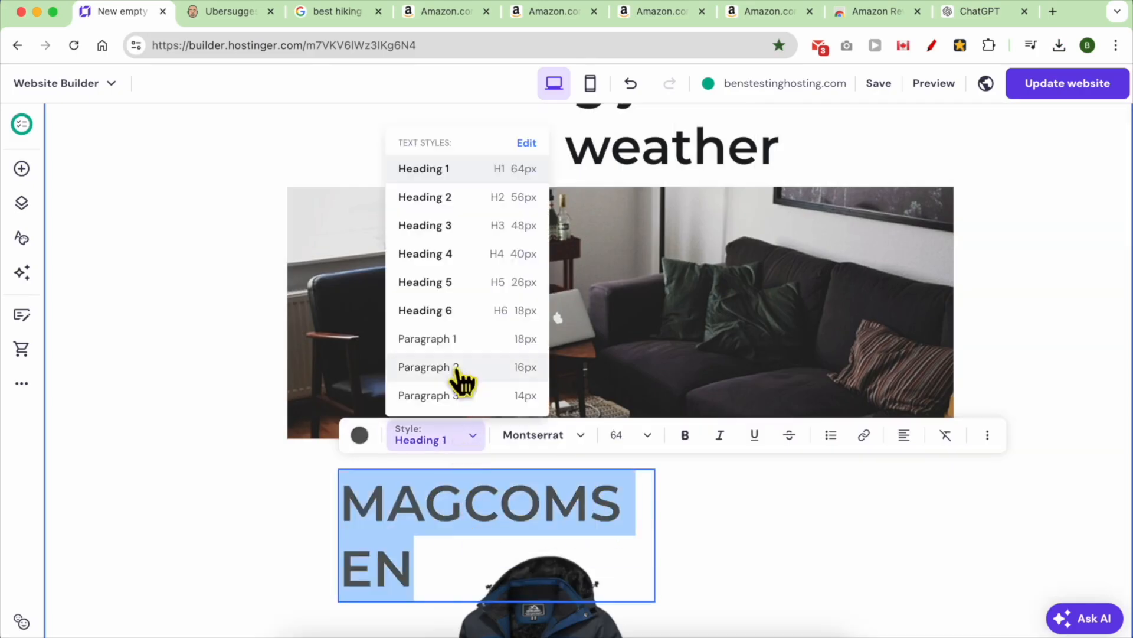
pyautogui.click(479, 201)
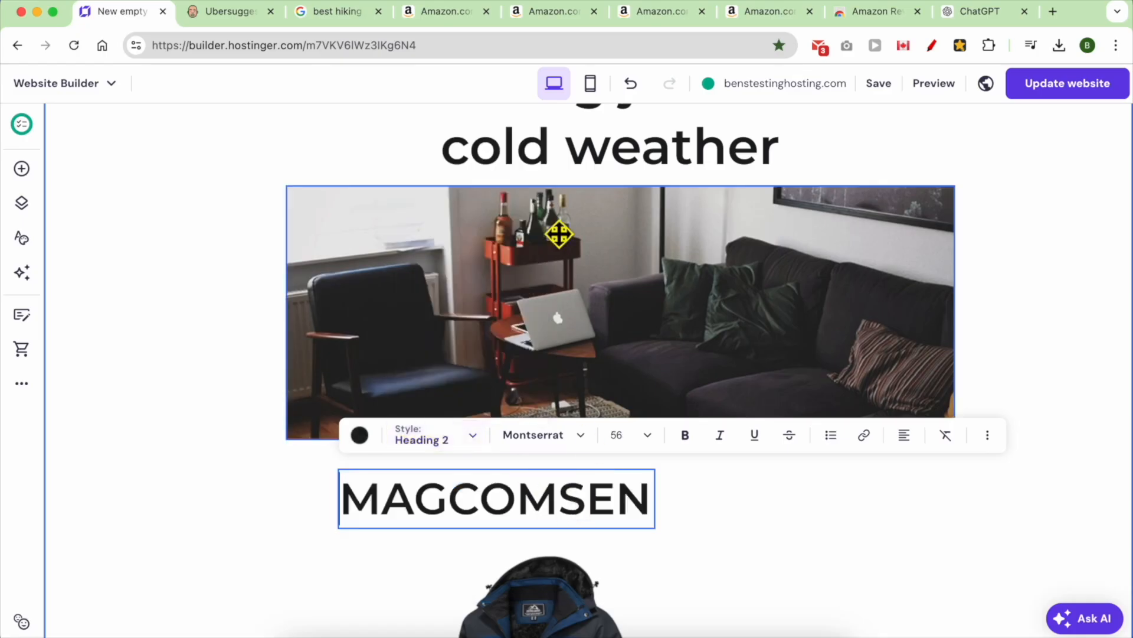
# - Extend the heading to 'MAGCOMSEN Hiking Jacket' and widen its box to fit one line
pyautogui.scroll(2, 595, 271)
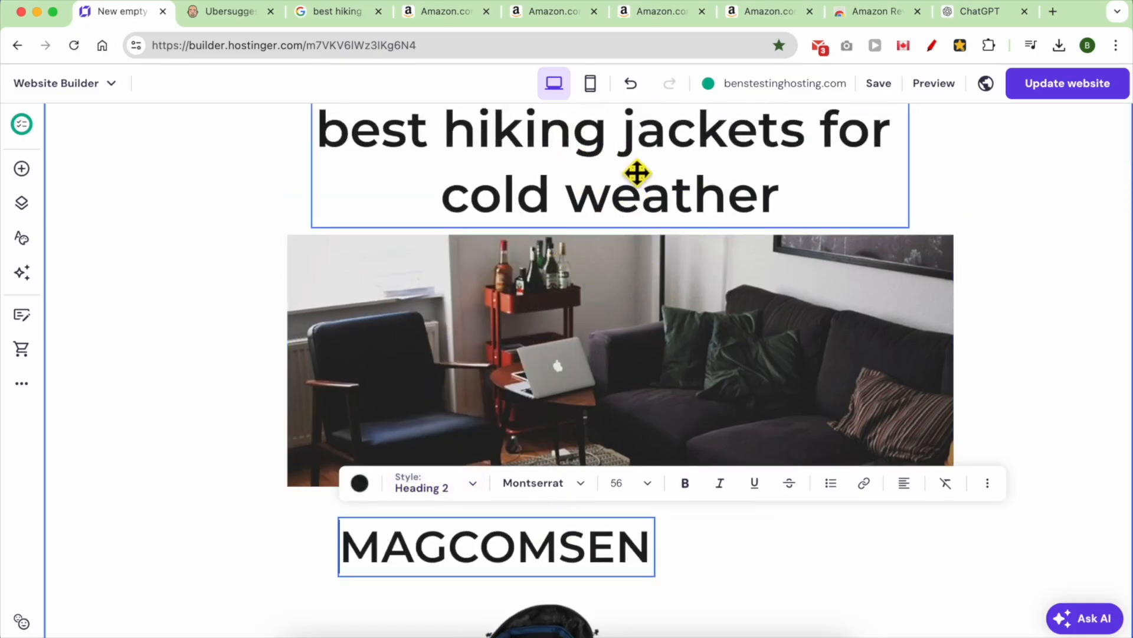
pyautogui.doubleClick(495, 555)
pyautogui.click(651, 548)
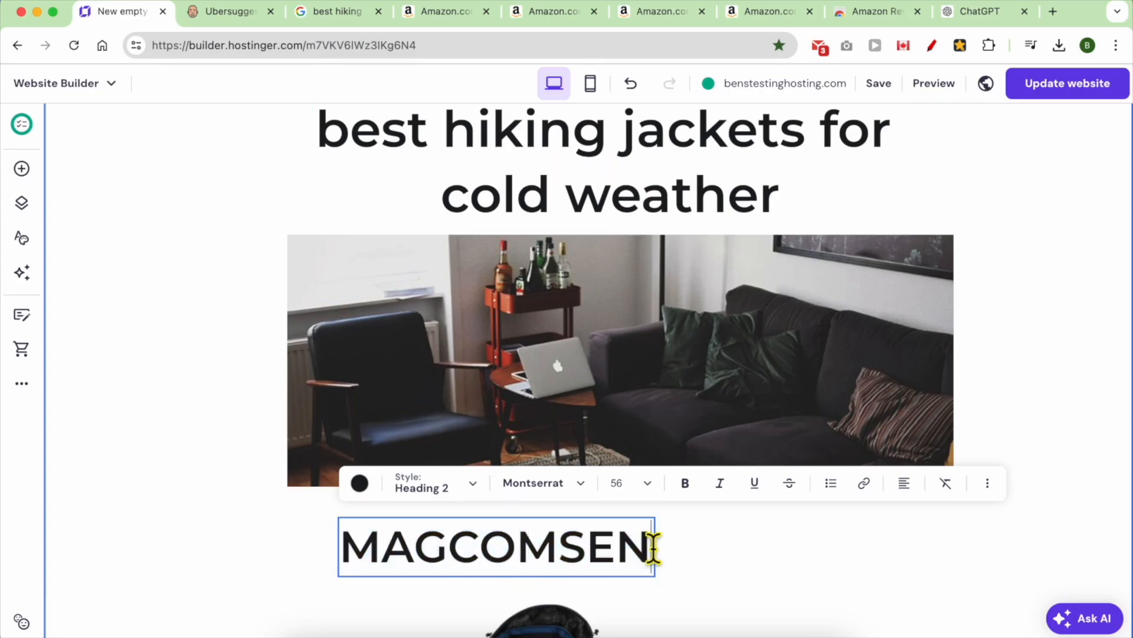
pyautogui.press('Return')
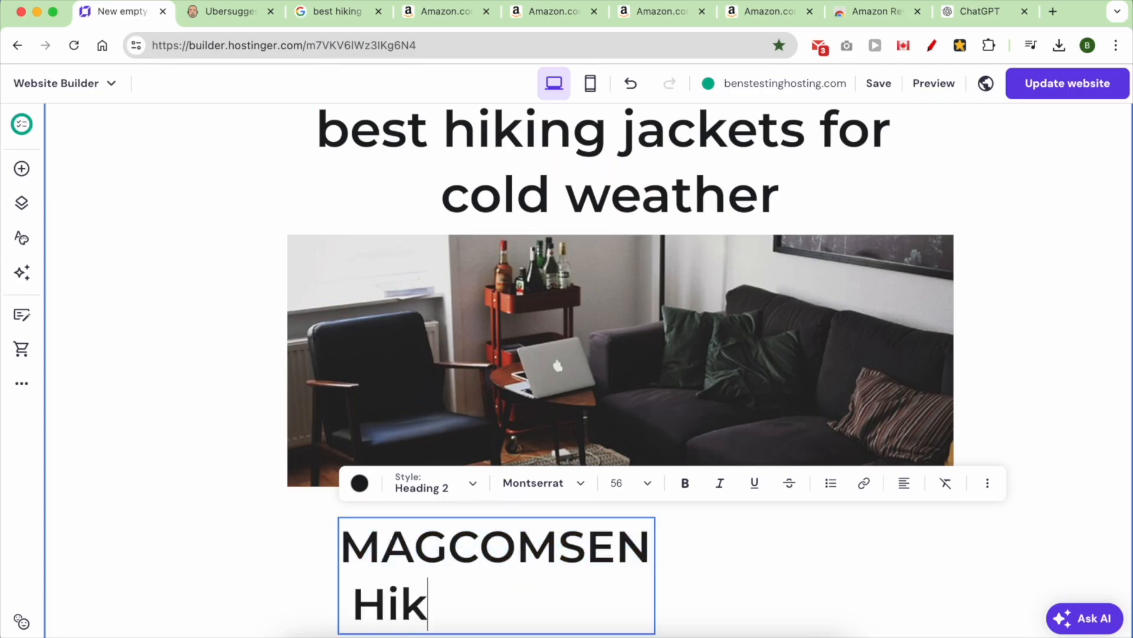
pyautogui.write('Hiking Jacket')
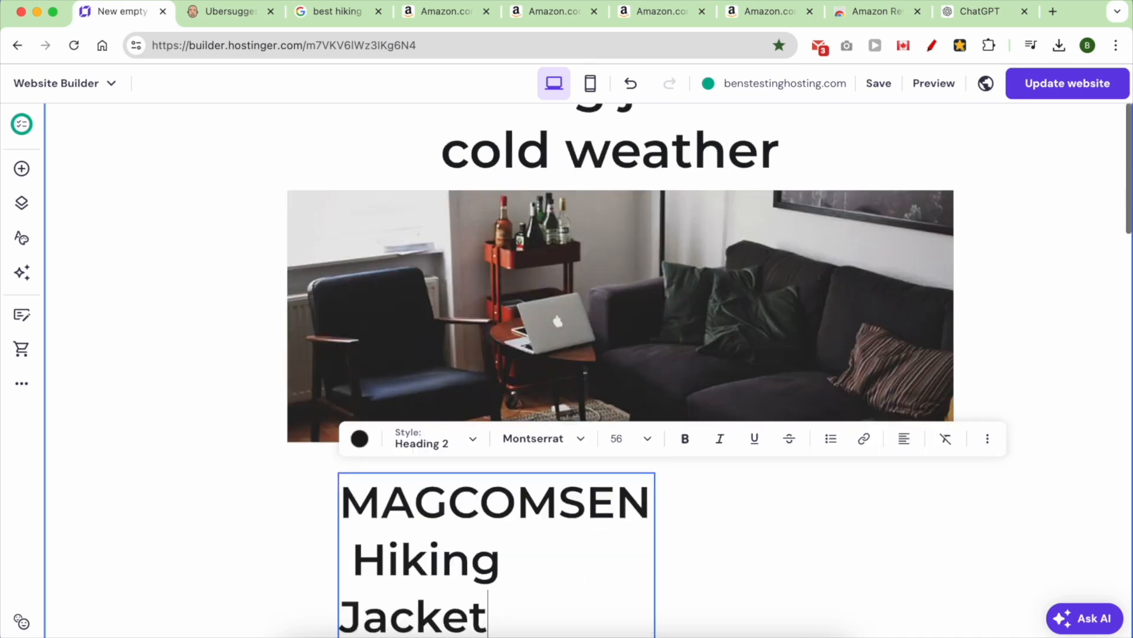
pyautogui.press('Escape')
pyautogui.moveTo(657, 568); pyautogui.dragTo(1025, 514)
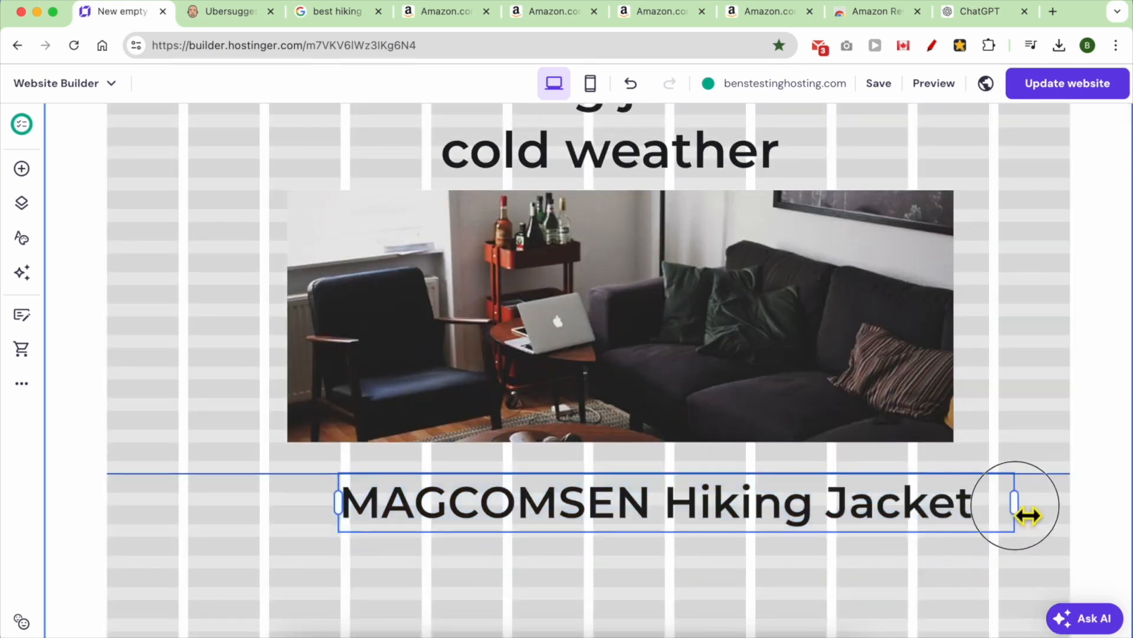
pyautogui.moveTo(727, 516); pyautogui.dragTo(669, 513)
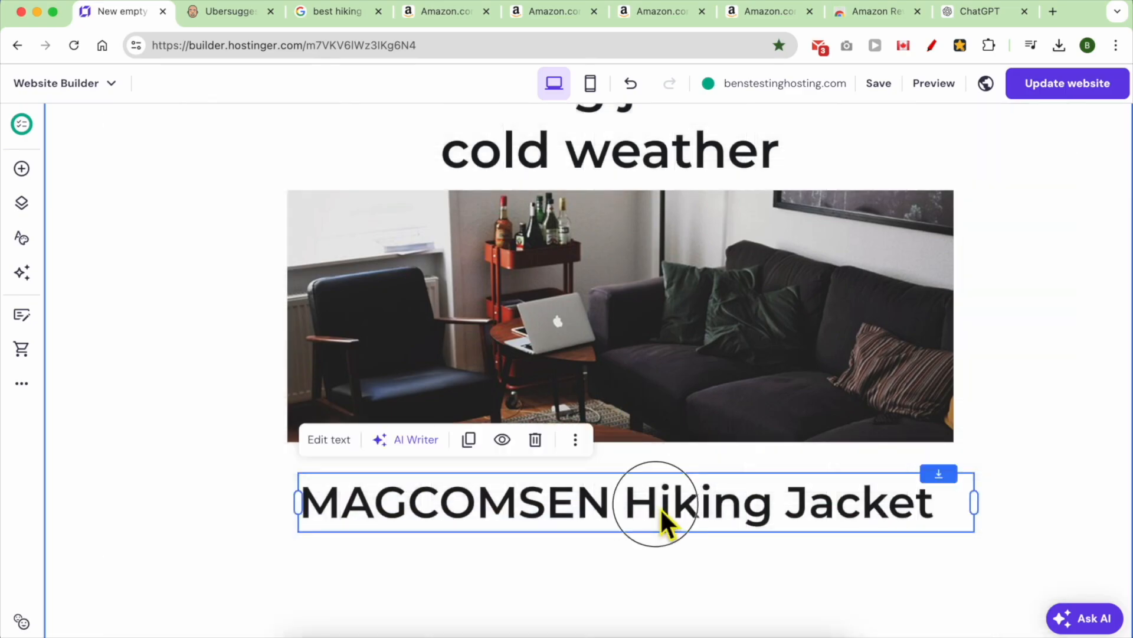
# - Set the heading font size to 32 and shift the jacket photo to the right
pyautogui.click(333, 442)
pyautogui.tripleClick(514, 502)
pyautogui.click(605, 440)
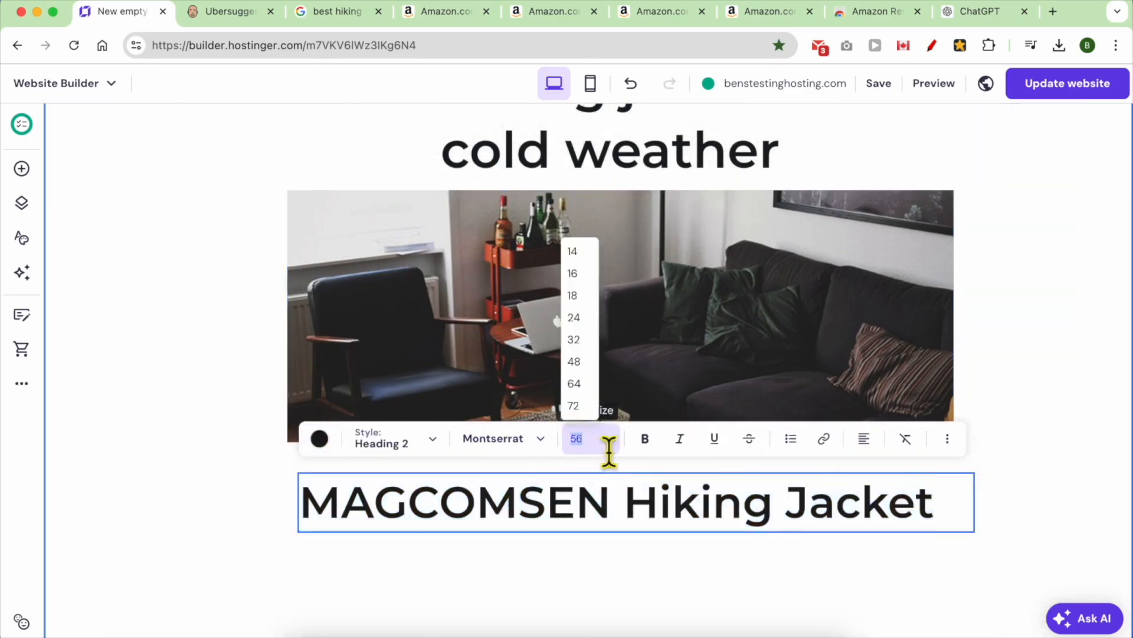
pyautogui.click(575, 337)
pyautogui.click(466, 533)
pyautogui.scroll(-4, 469, 536)
pyautogui.moveTo(553, 485); pyautogui.dragTo(782, 381)
pyautogui.scroll(-1, 531, 490)
pyautogui.click(448, 586)
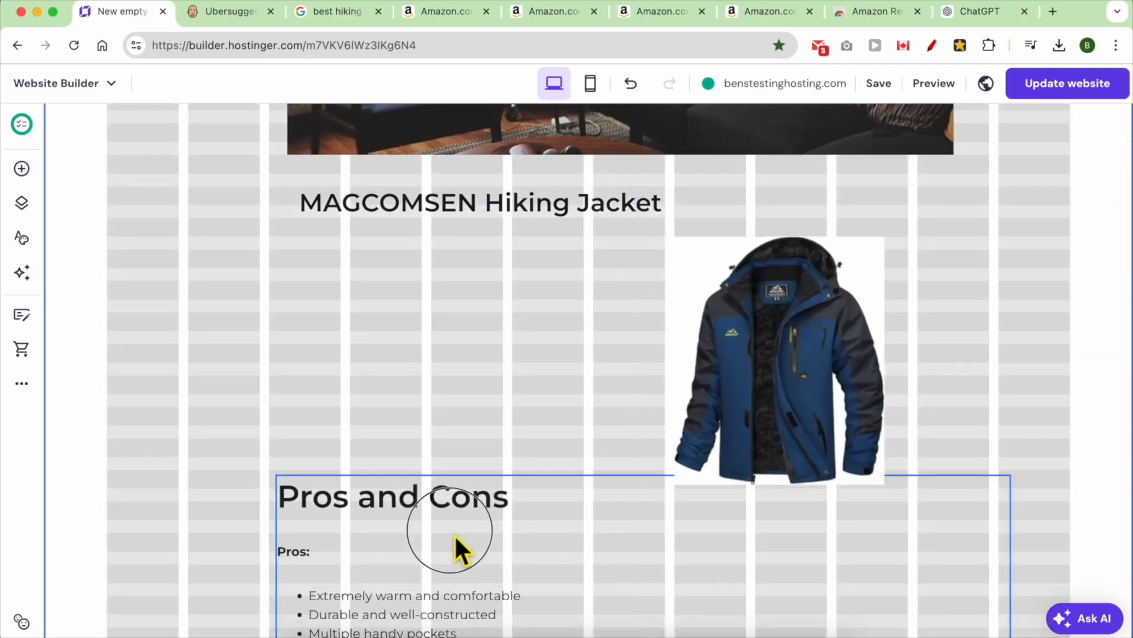
# - Center the jacket photo under the heading and check the empty line above Conclusion
pyautogui.moveTo(708, 375); pyautogui.dragTo(577, 372)
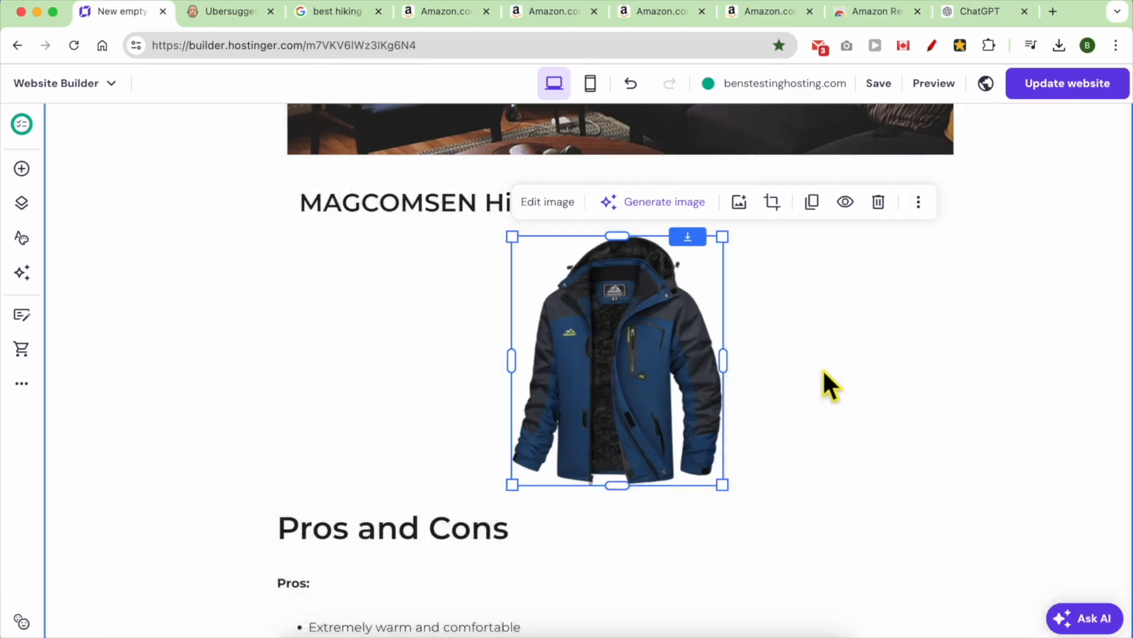
pyautogui.click(813, 409)
pyautogui.scroll(-8, 814, 411)
pyautogui.scroll(-10, 557, 403)
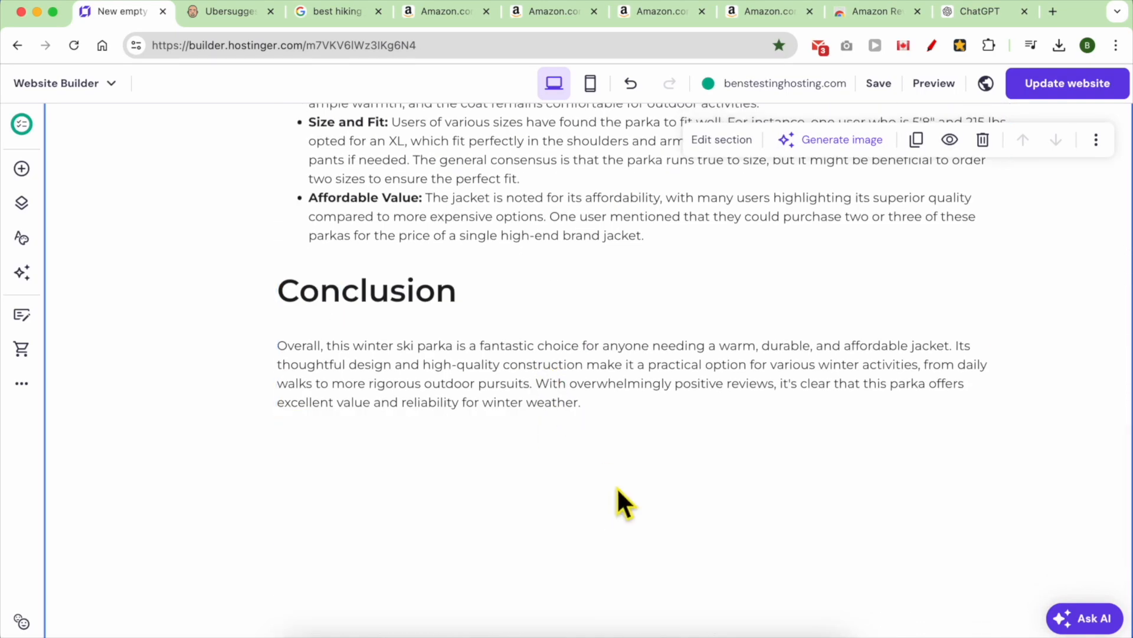
pyautogui.doubleClick(439, 369)
pyautogui.click(411, 283)
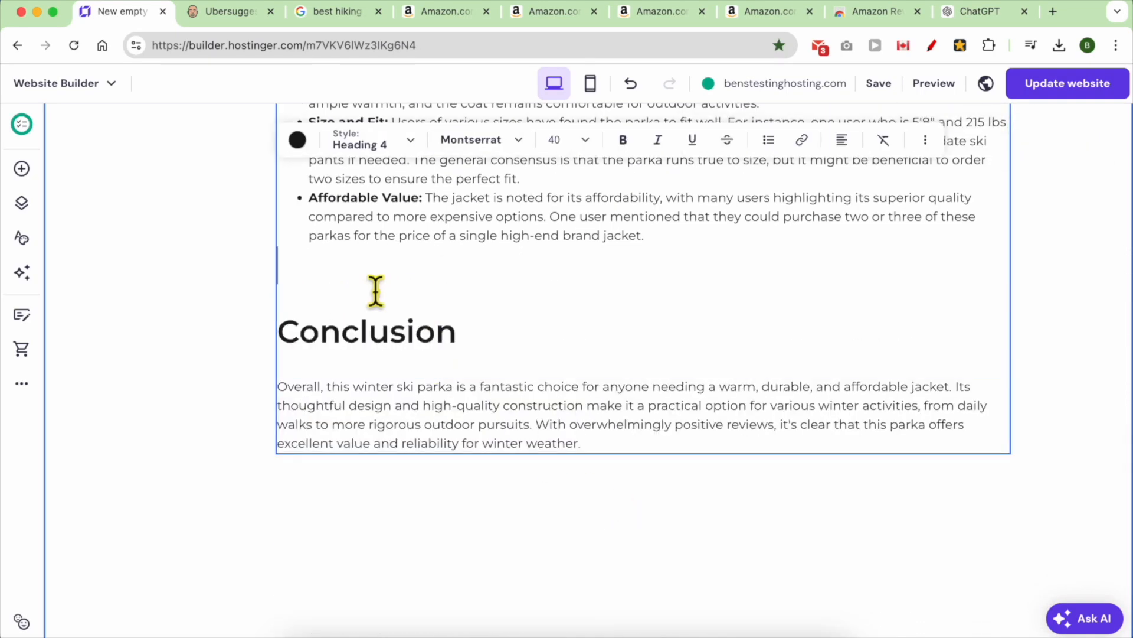
pyautogui.scroll(15, 602, 455)
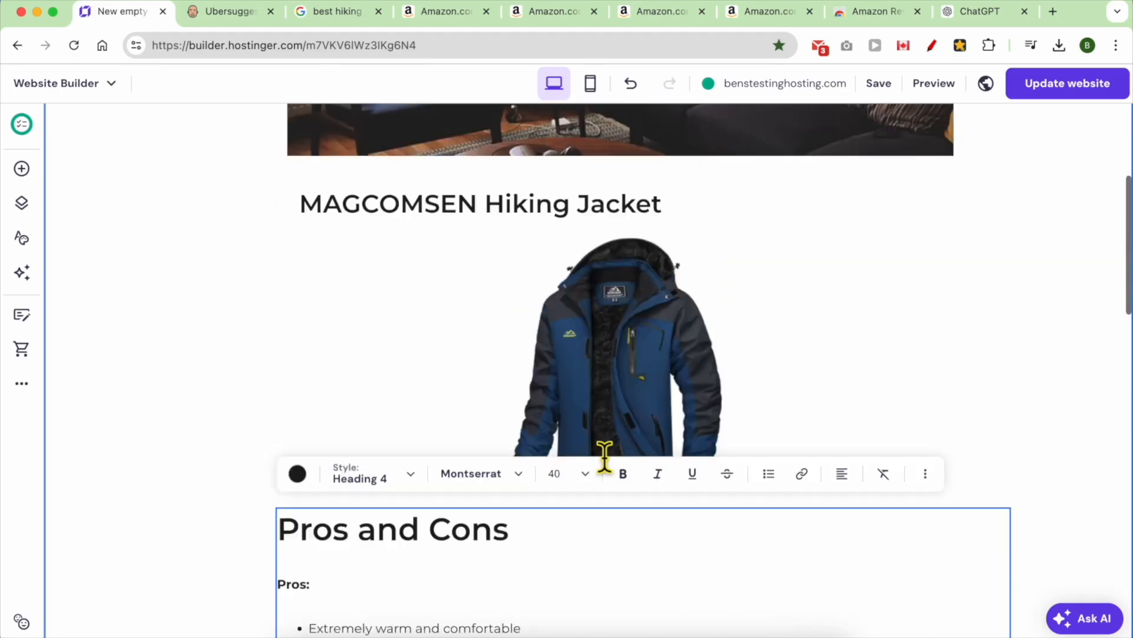
pyautogui.scroll(3, 605, 455)
# - Check the TACVASEN and MOERDENG jacket tabs, then select the room photo in the builder
pyautogui.click(555, 11)
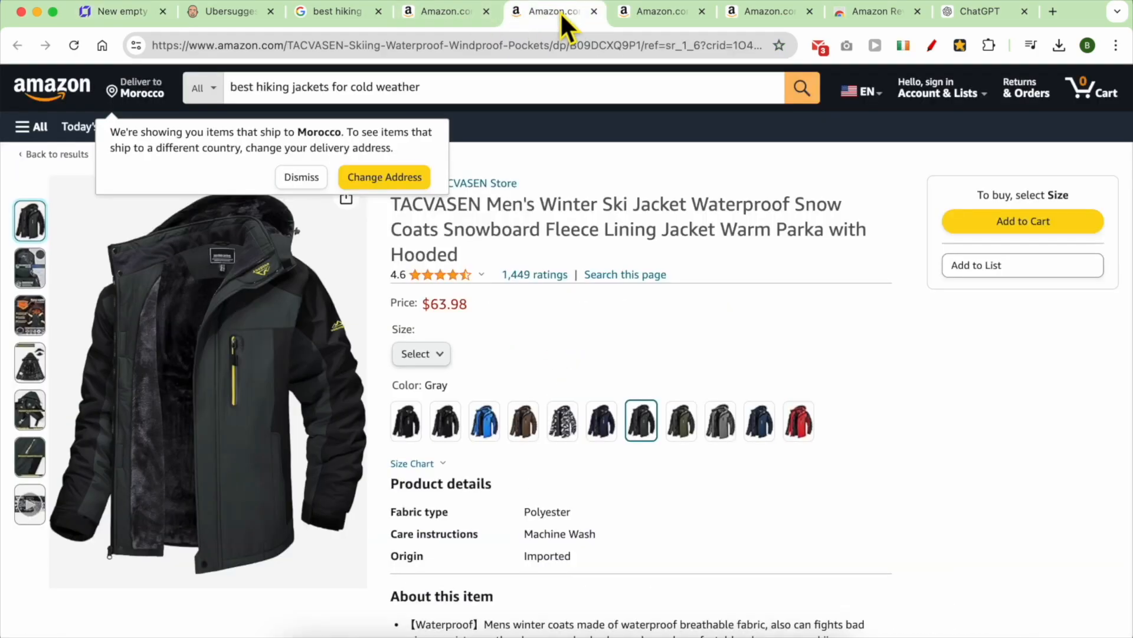
pyautogui.click(672, 16)
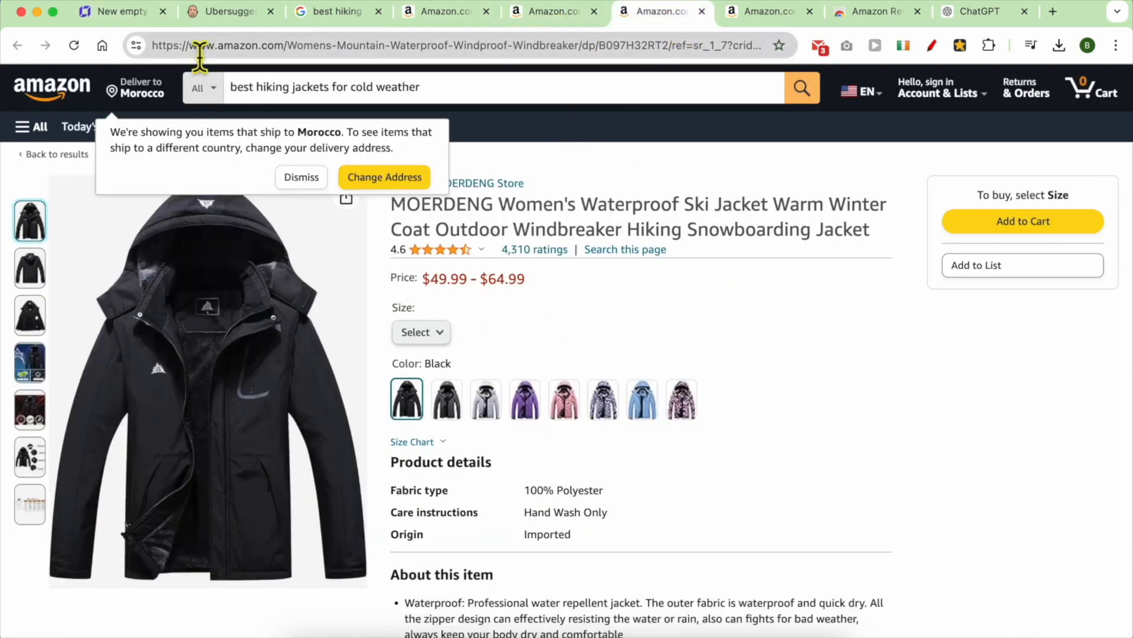
pyautogui.press('super+1')
pyautogui.scroll(3, 541, 369)
pyautogui.click(567, 271)
pyautogui.scroll(2, 552, 318)
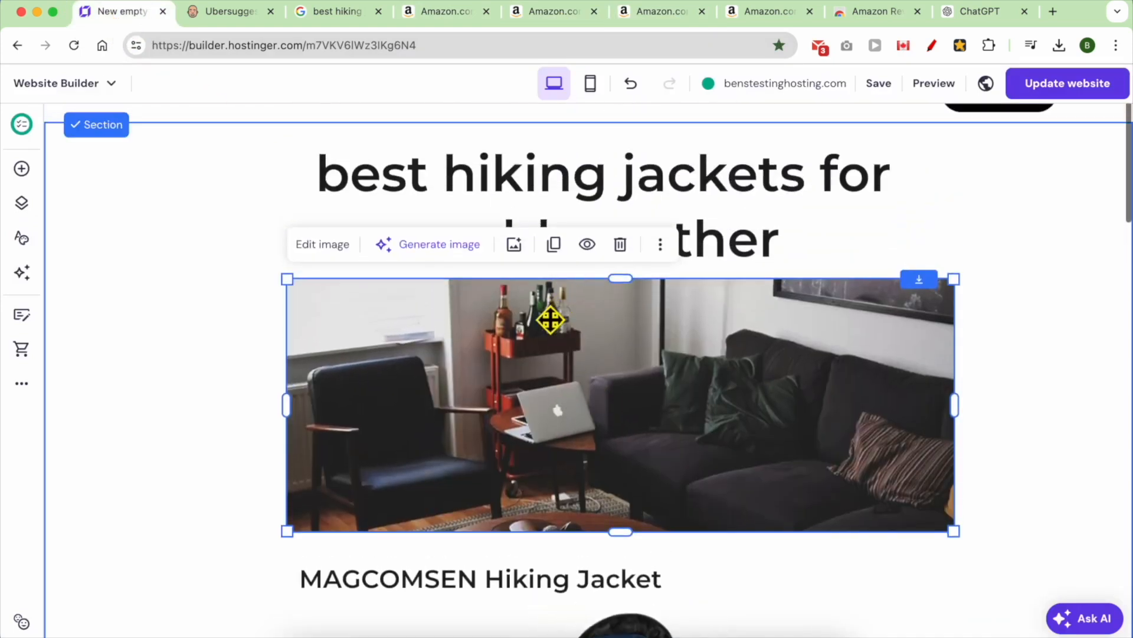
# - Open the room photo's image settings and try the media library and AI image generator
pyautogui.click(322, 244)
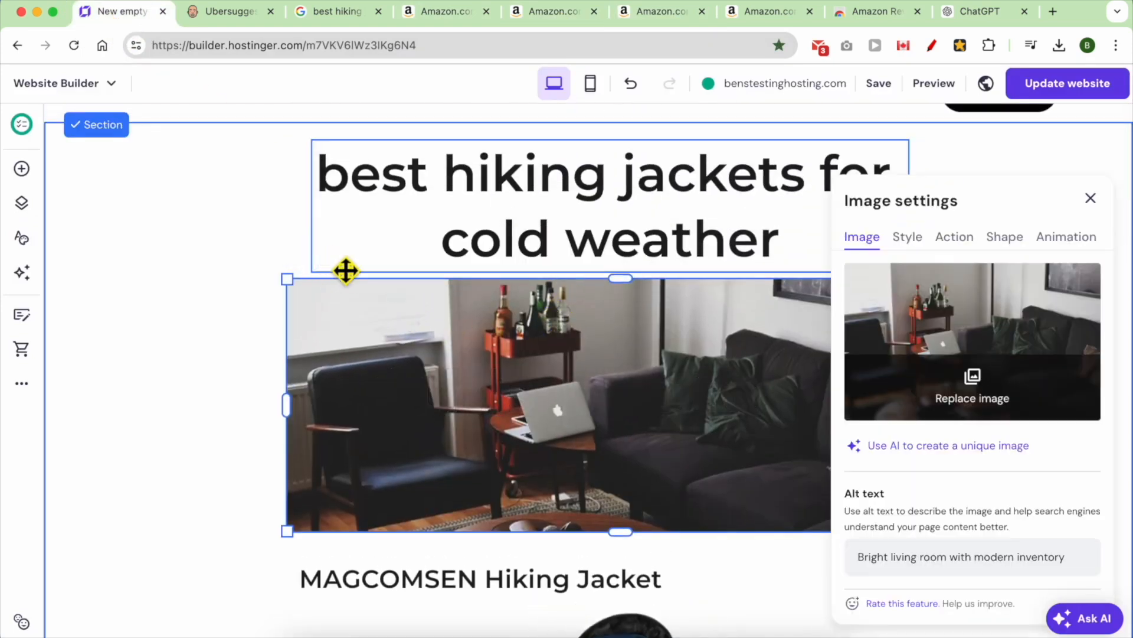
pyautogui.click(977, 384)
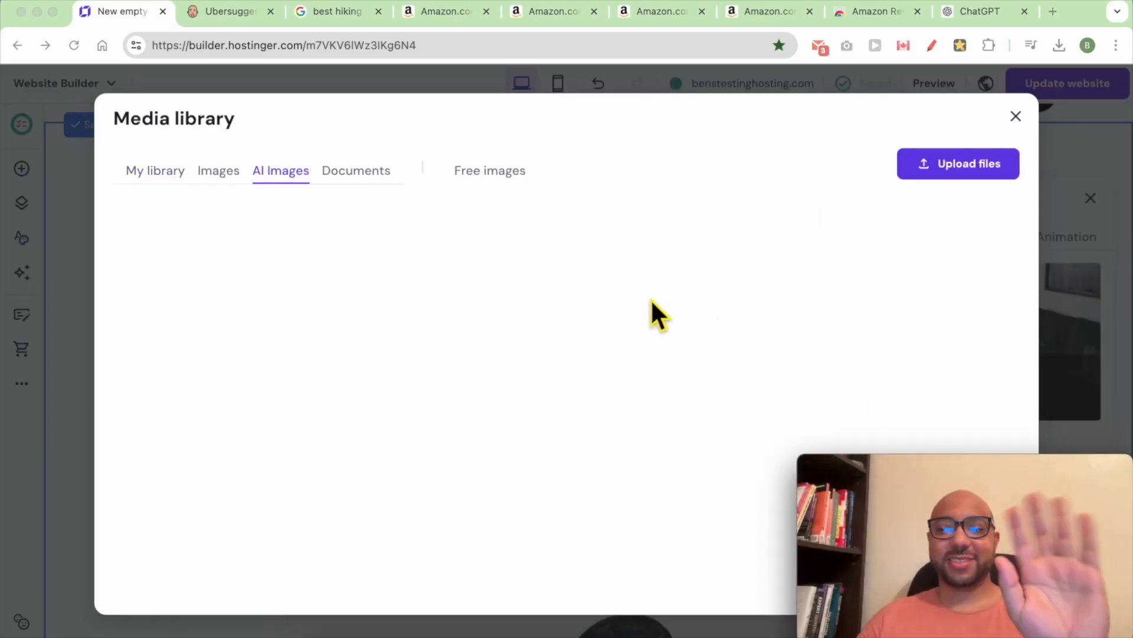
pyautogui.click(1016, 116)
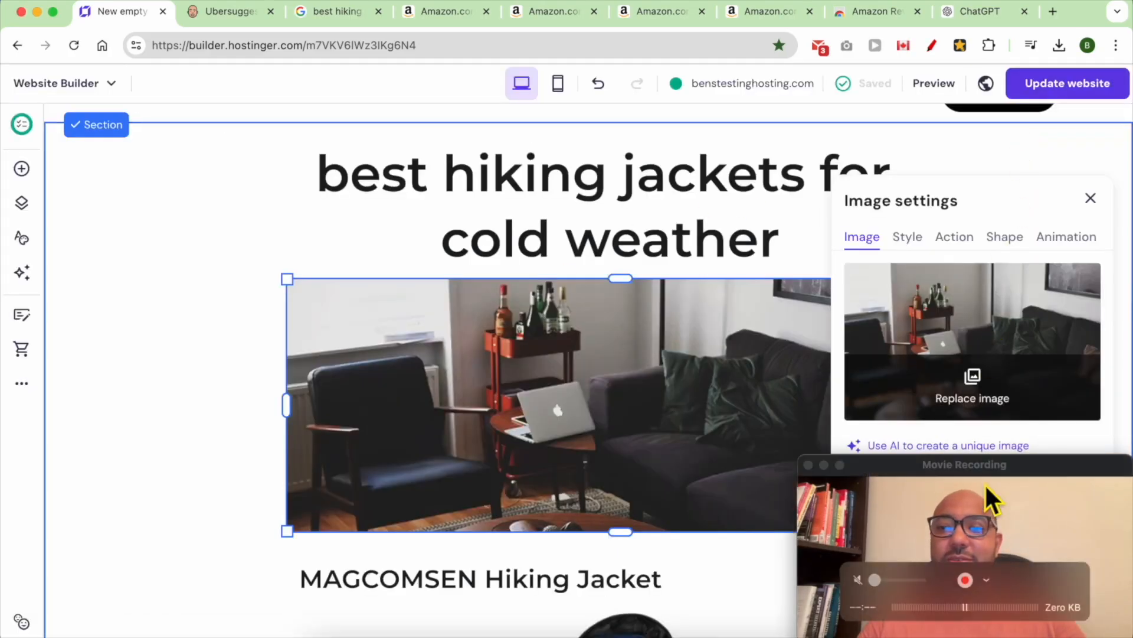
pyautogui.moveTo(988, 499); pyautogui.dragTo(195, 472)
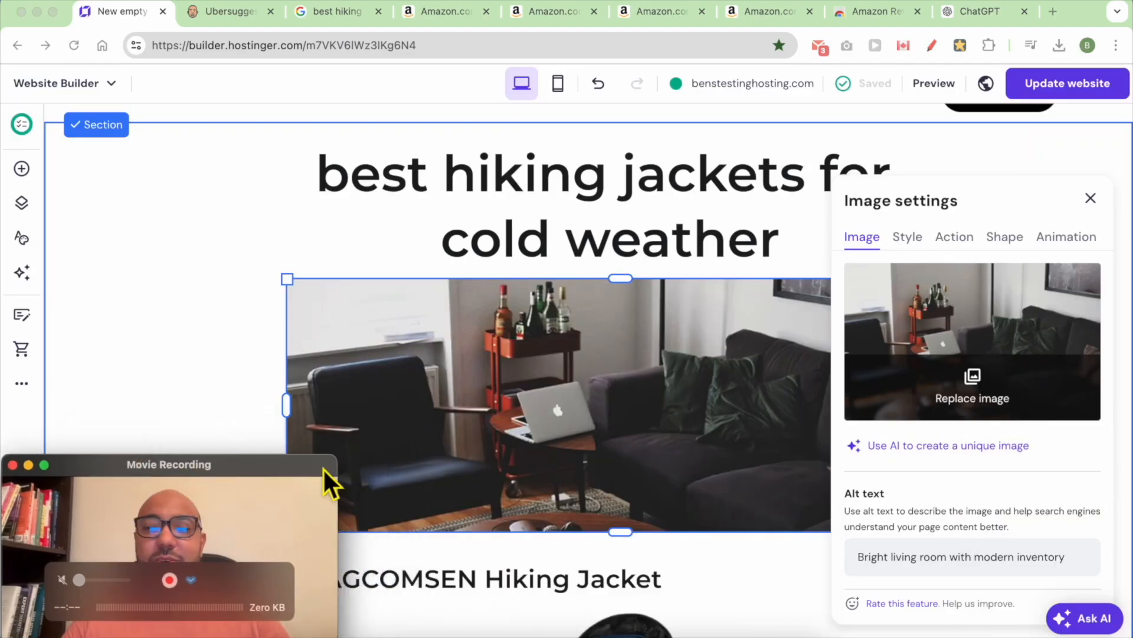
pyautogui.click(926, 470)
pyautogui.click(924, 451)
pyautogui.click(931, 239)
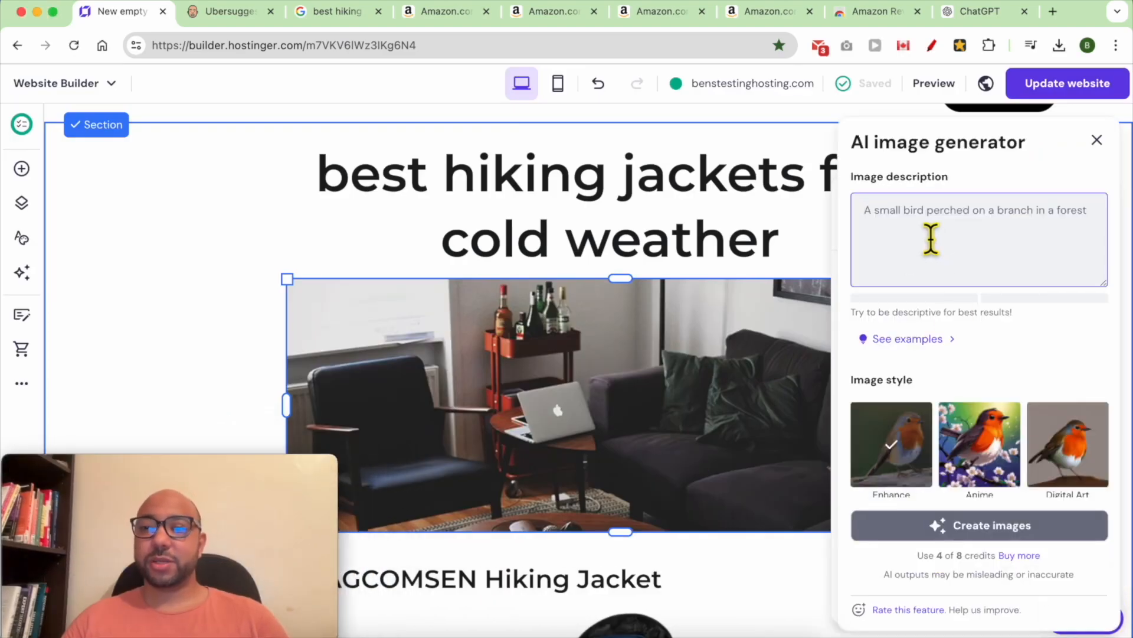
pyautogui.write('hiki')
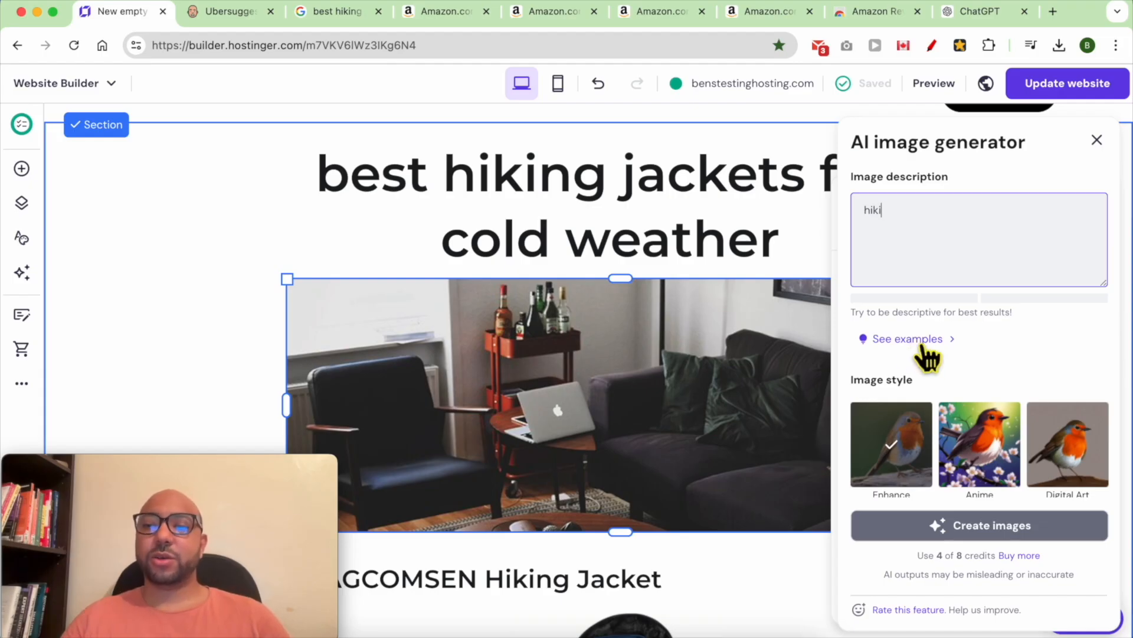
pyautogui.moveTo(922, 566); pyautogui.dragTo(1004, 562)
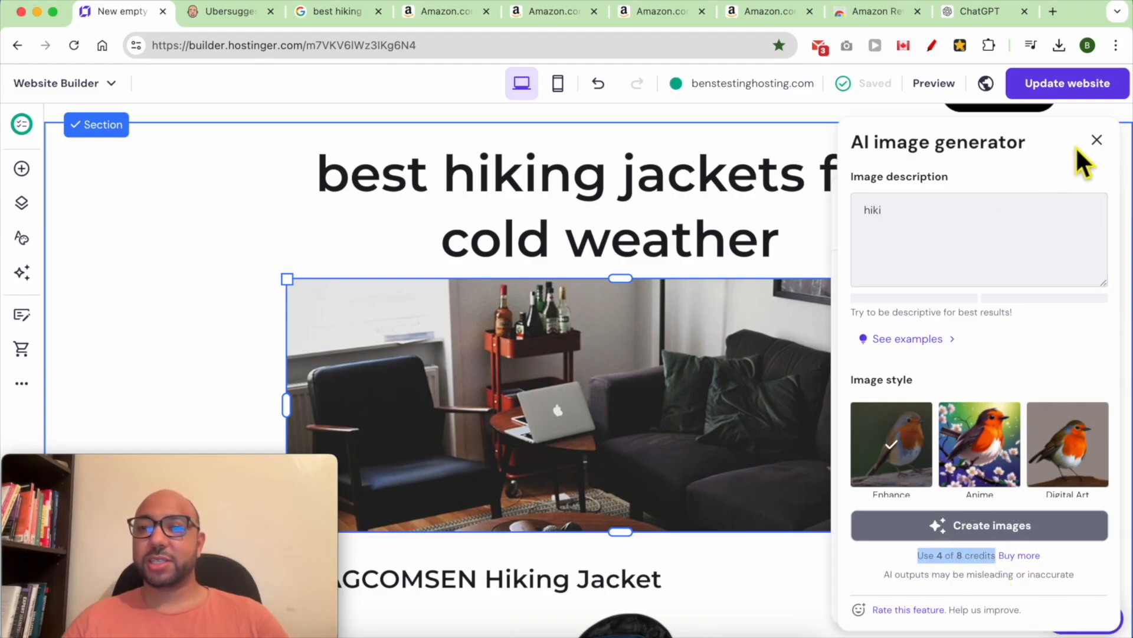
pyautogui.click(1097, 141)
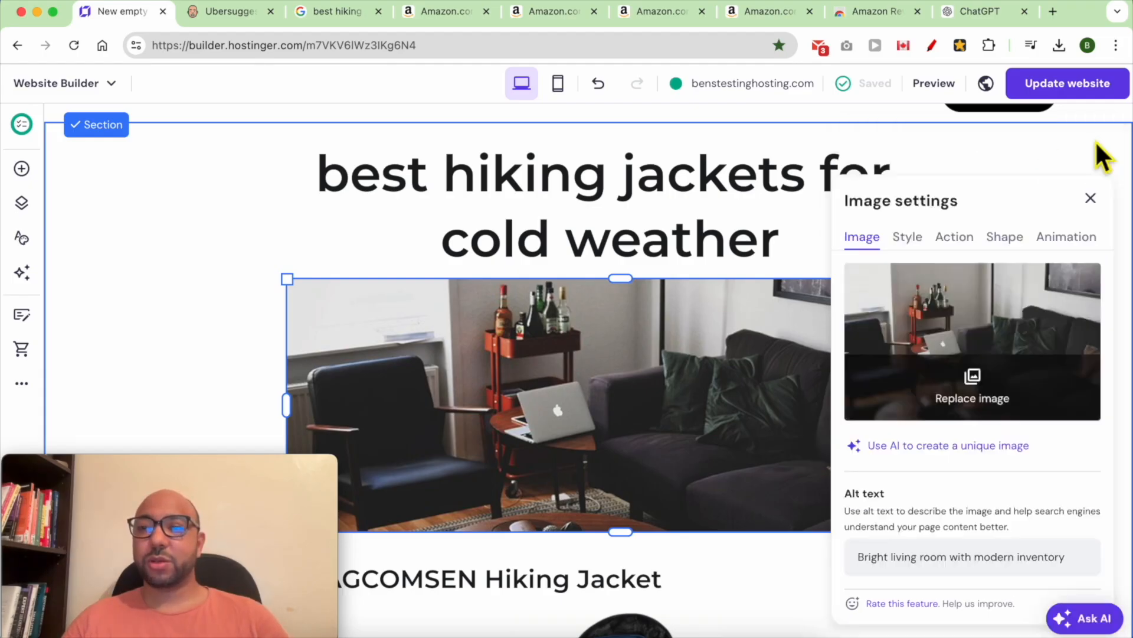
# - Replace it with the free 'hiking jacket' stock photo of a smiling hiker in snow
pyautogui.click(972, 389)
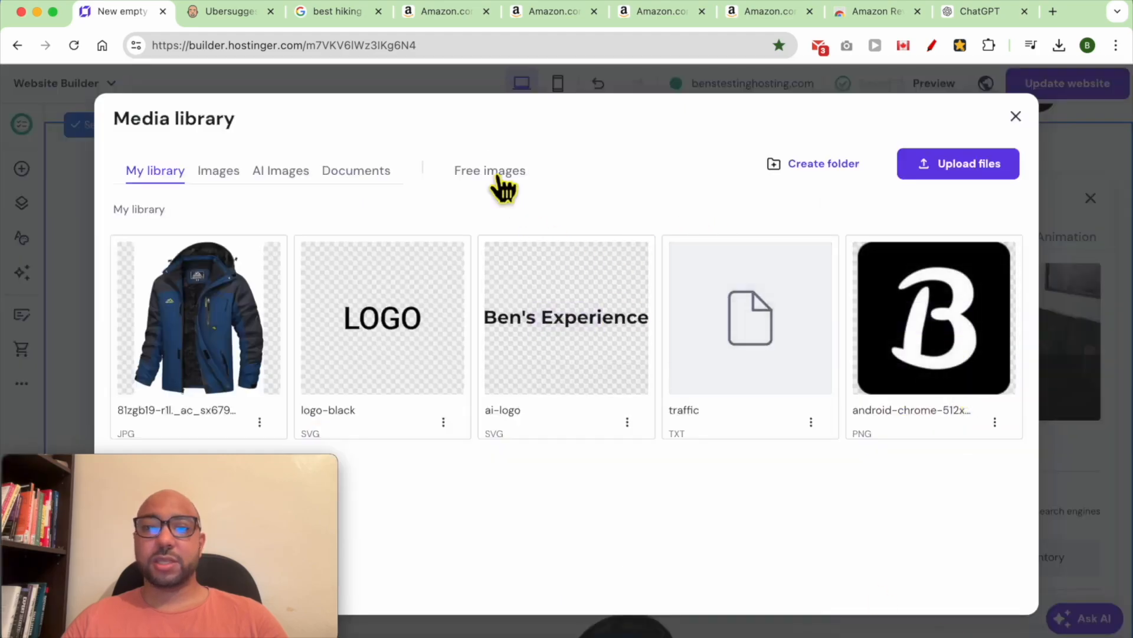
pyautogui.click(490, 171)
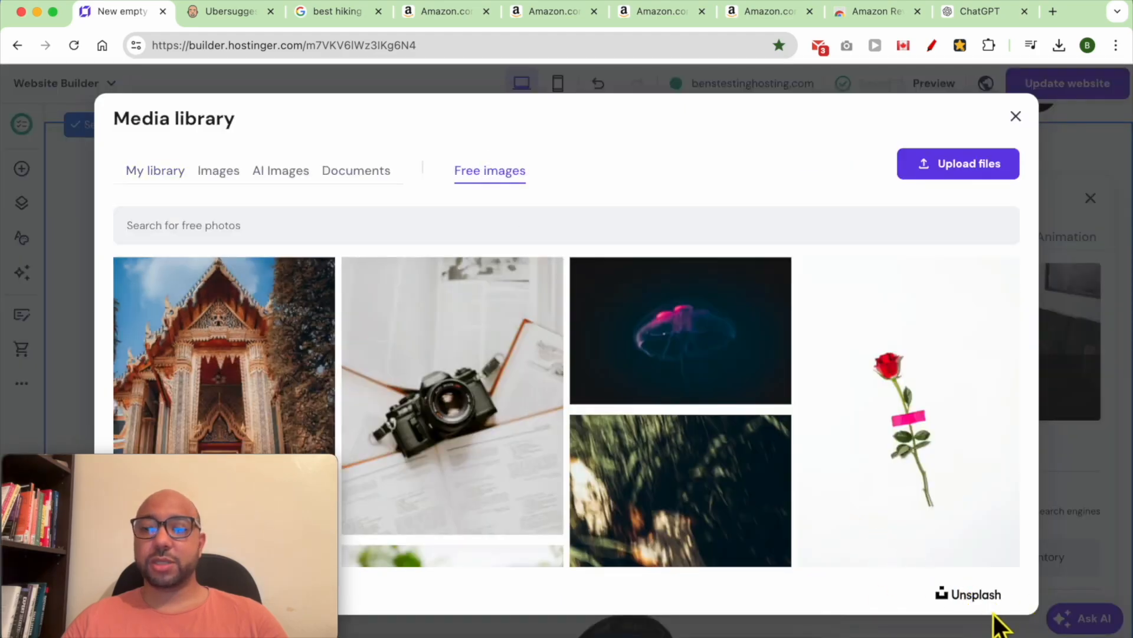
pyautogui.click(367, 228)
pyautogui.write('hi')
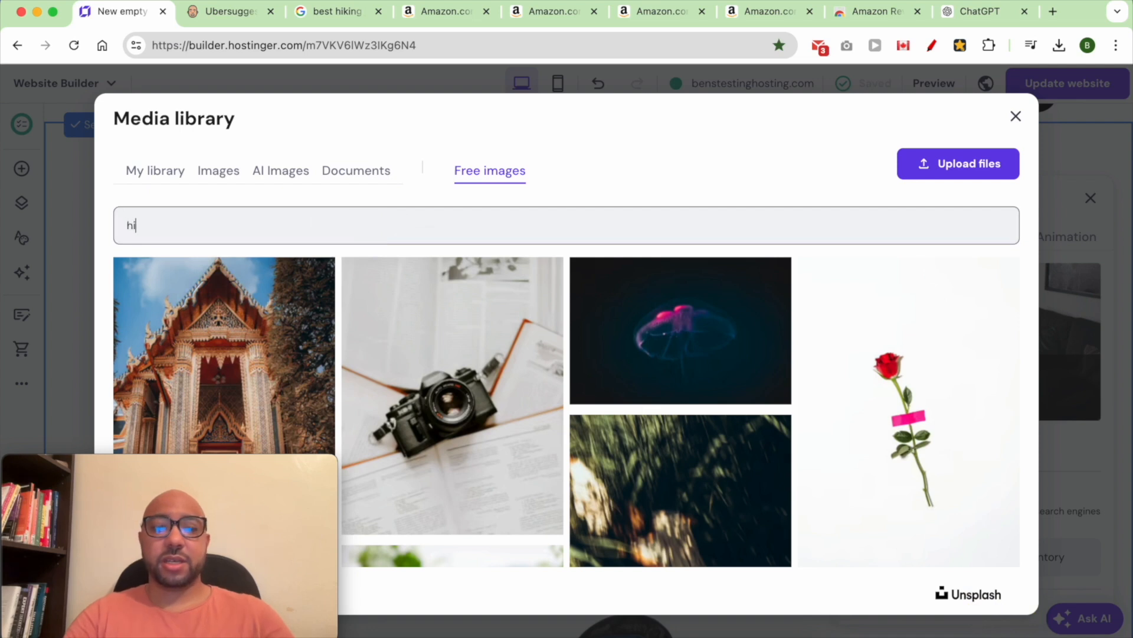
pyautogui.write('king')
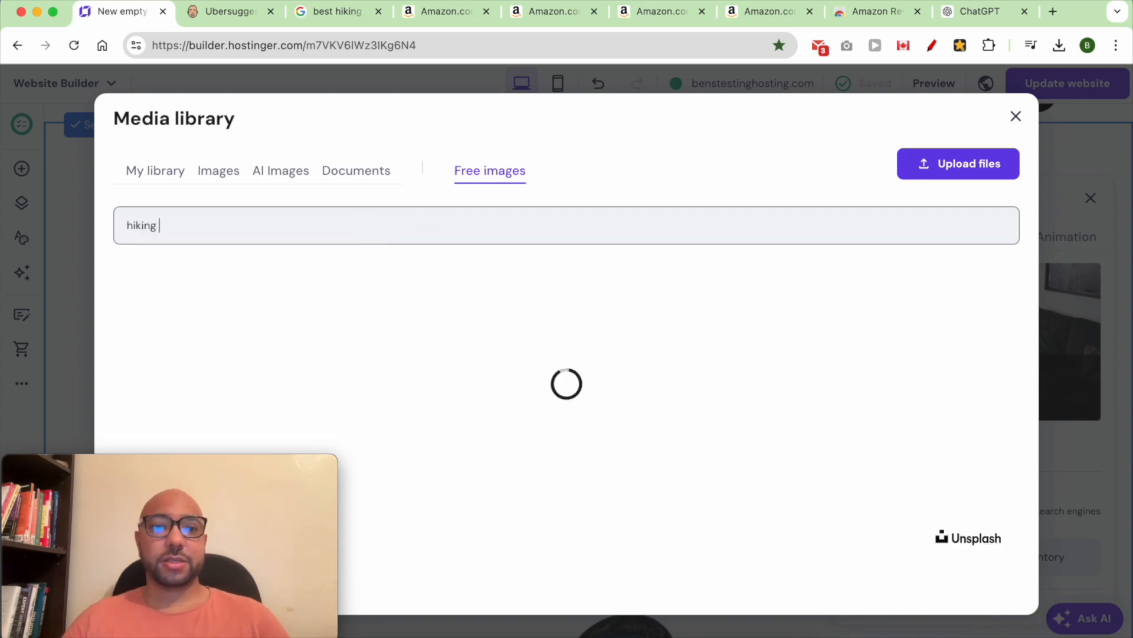
pyautogui.write(' jacket')
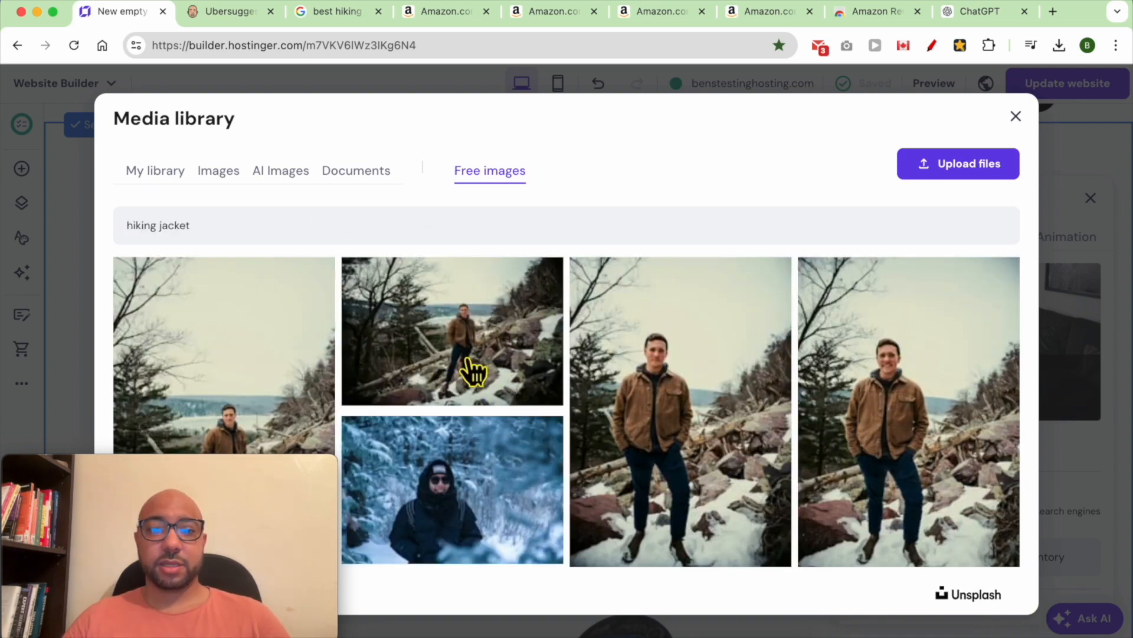
pyautogui.click(478, 469)
pyautogui.click(967, 587)
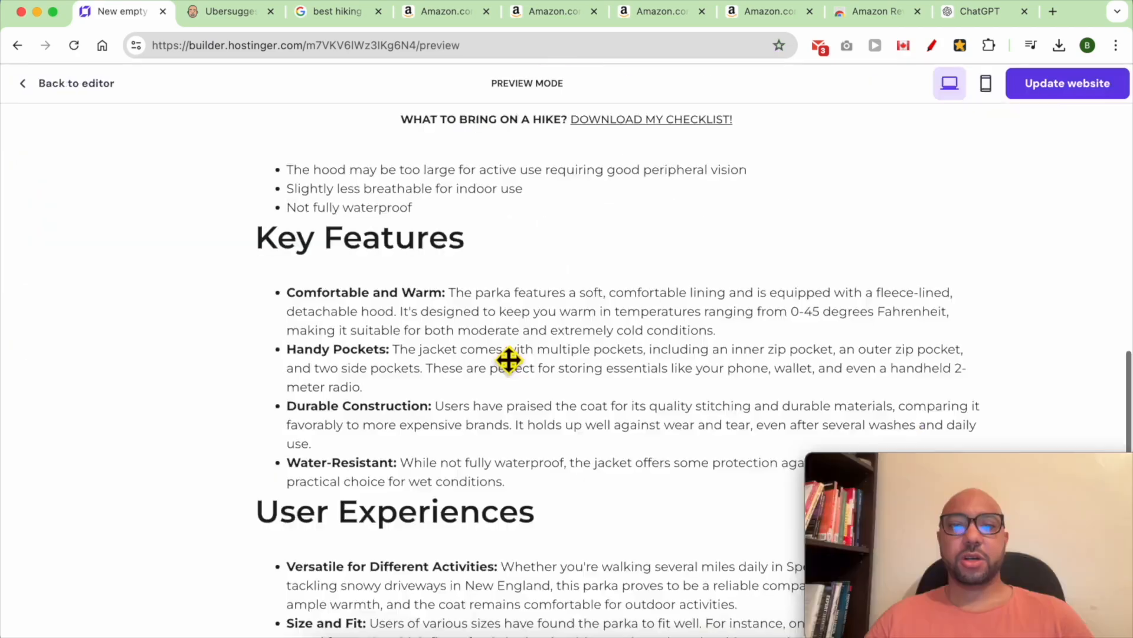
# - Scroll through the preview showing the snowy hiker photo, then go back to the editor
pyautogui.scroll(5, 507, 359)
pyautogui.scroll(5, 508, 360)
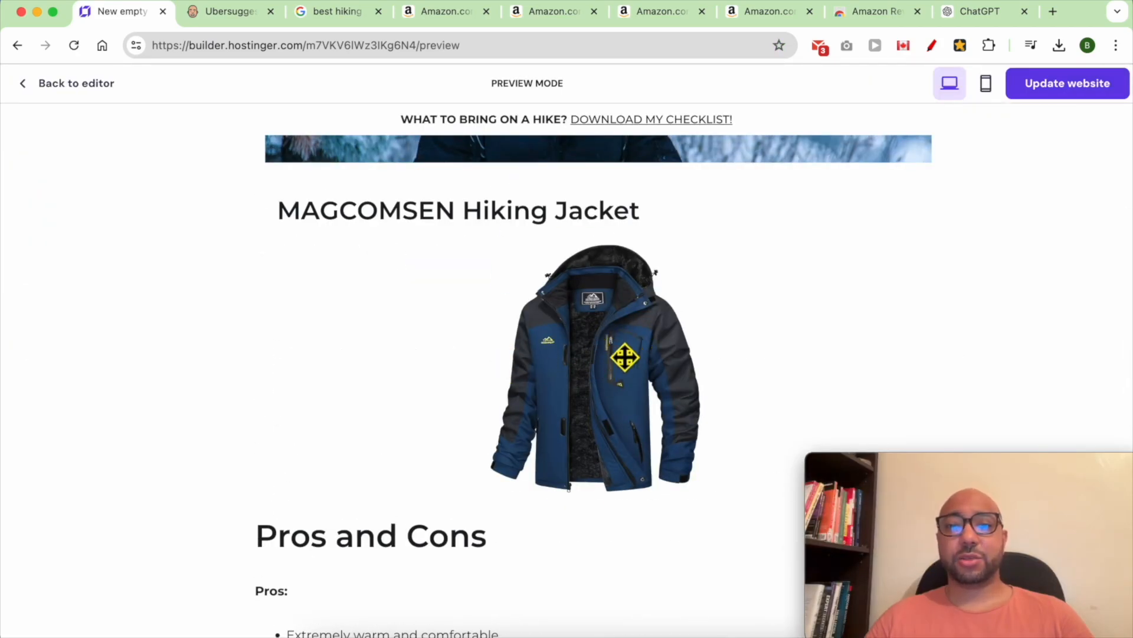
pyautogui.click(83, 87)
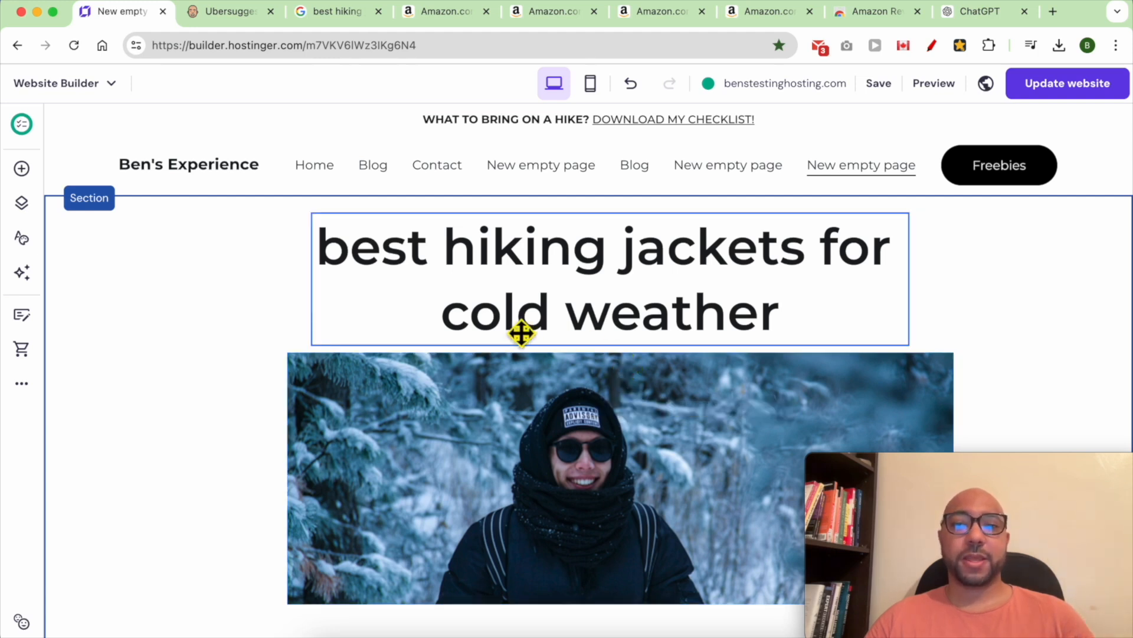
pyautogui.moveTo(889, 85)
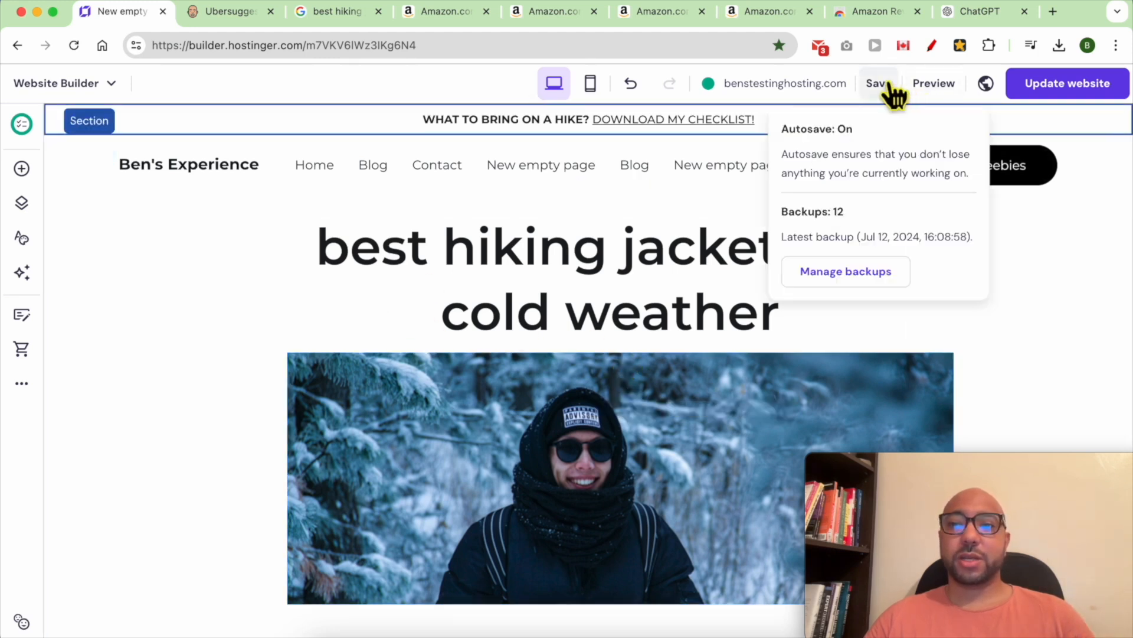
pyautogui.click(22, 384)
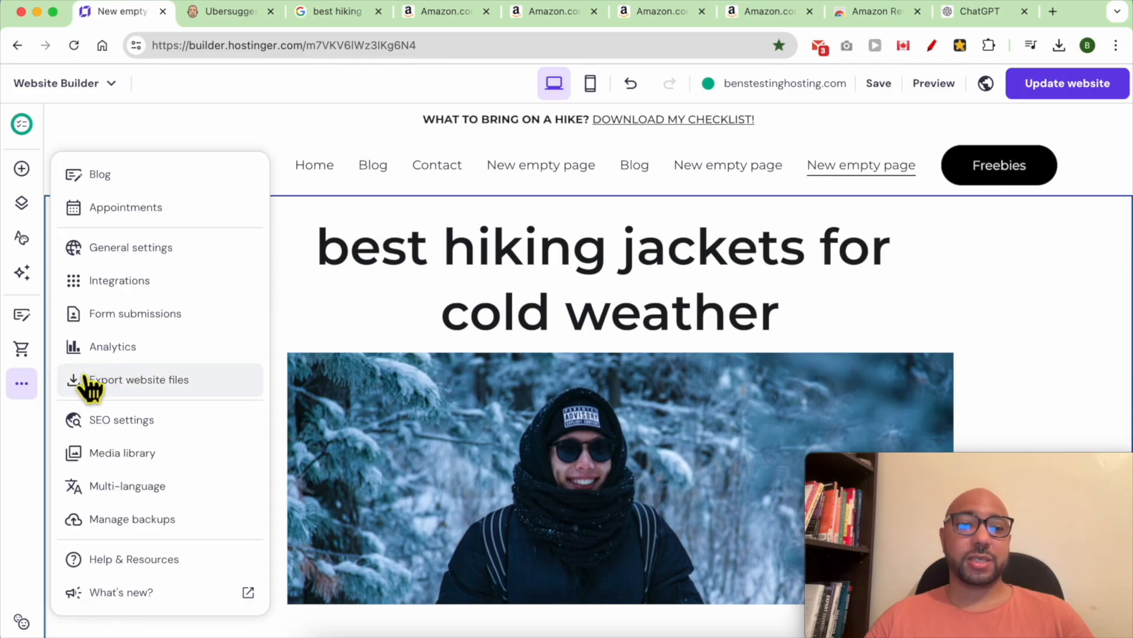
pyautogui.click(174, 424)
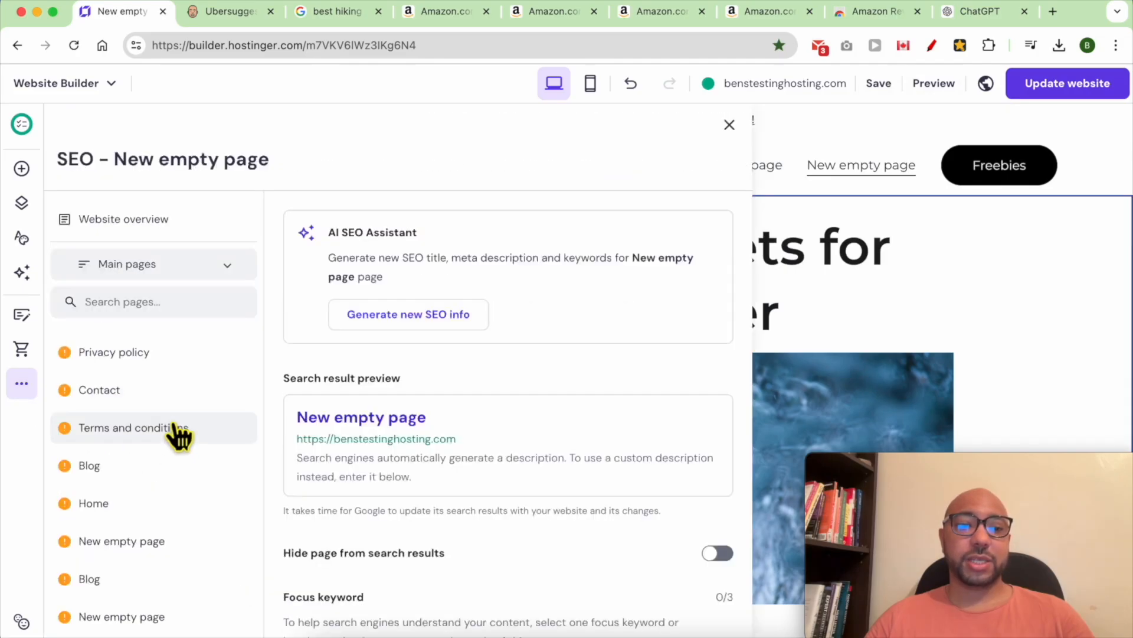
pyautogui.scroll(-2, 211, 413)
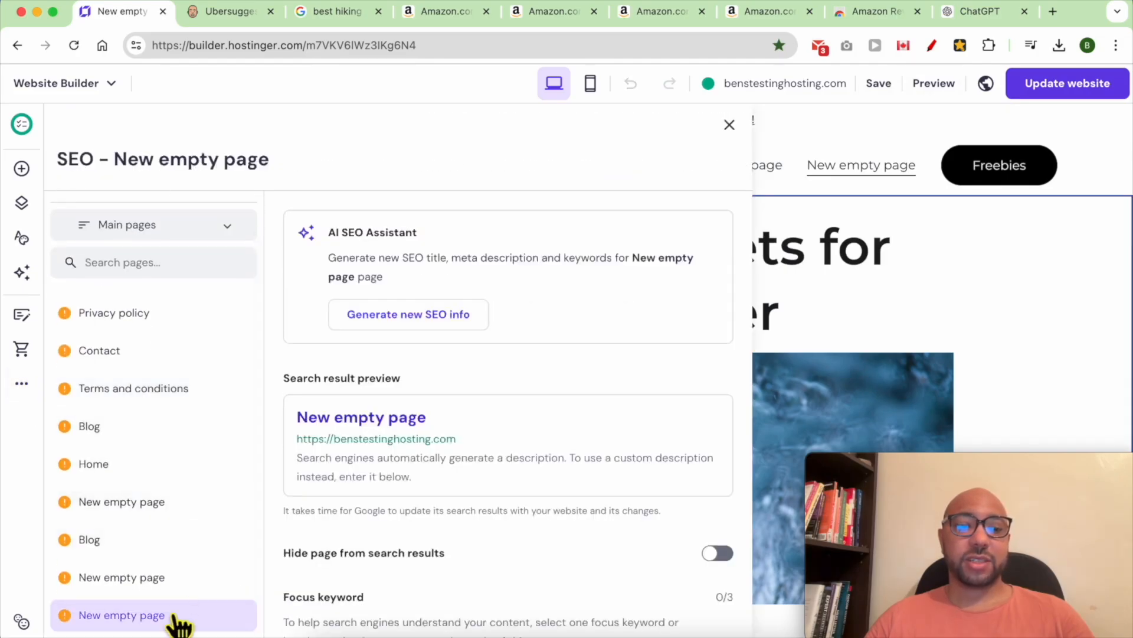
pyautogui.click(797, 284)
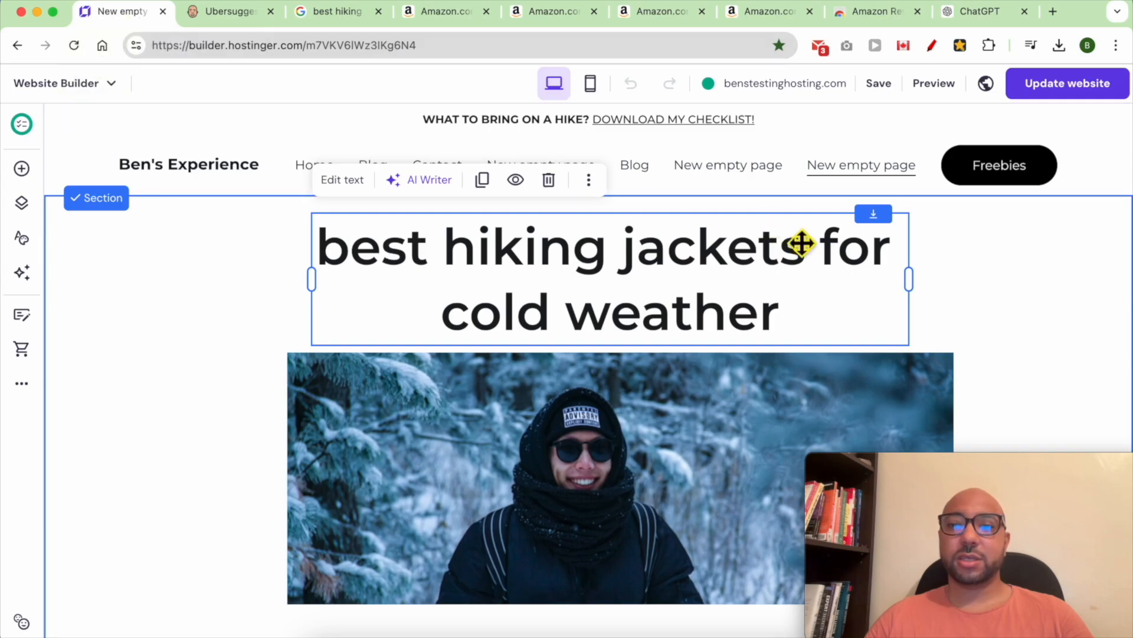
pyautogui.click(22, 383)
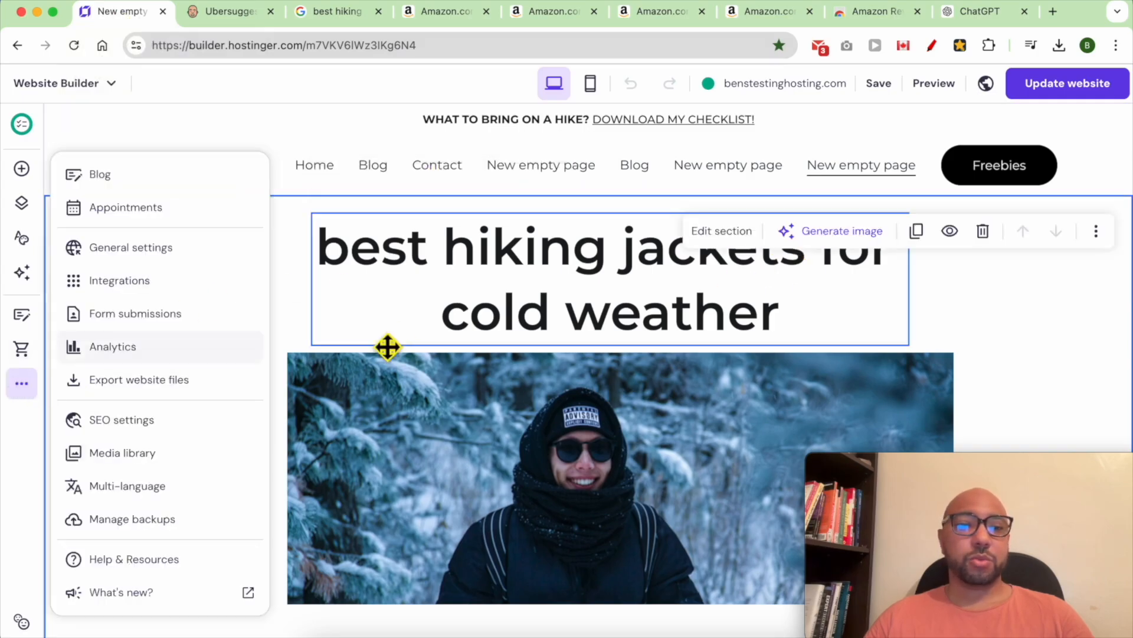
pyautogui.click(138, 280)
# - Select the New empty page in the pages list and open its options
pyautogui.click(22, 205)
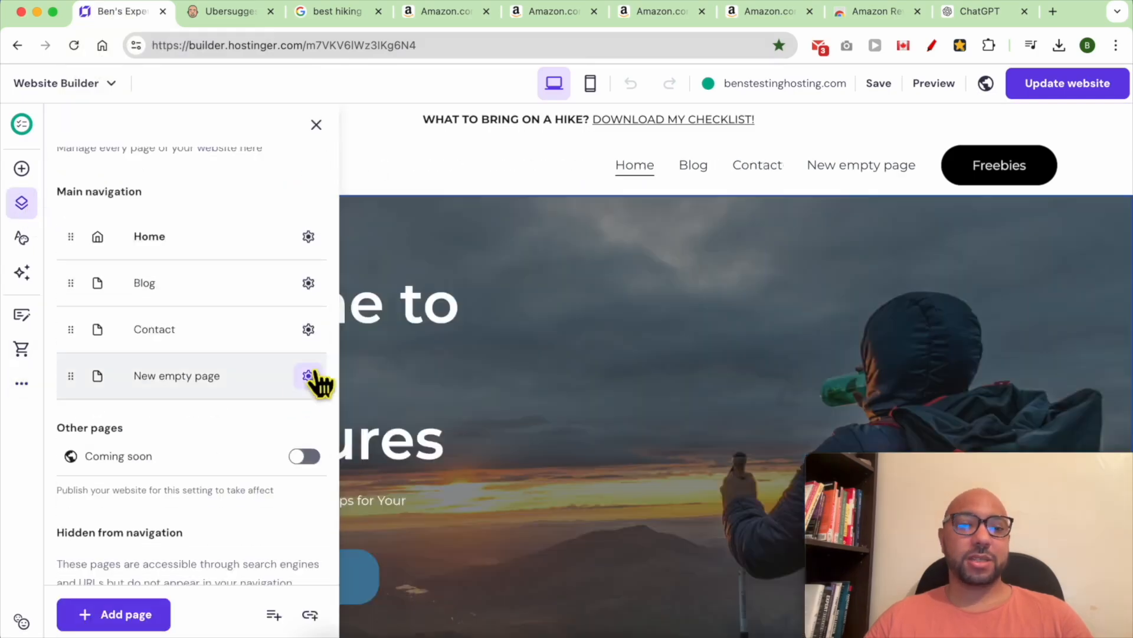
pyautogui.click(309, 375)
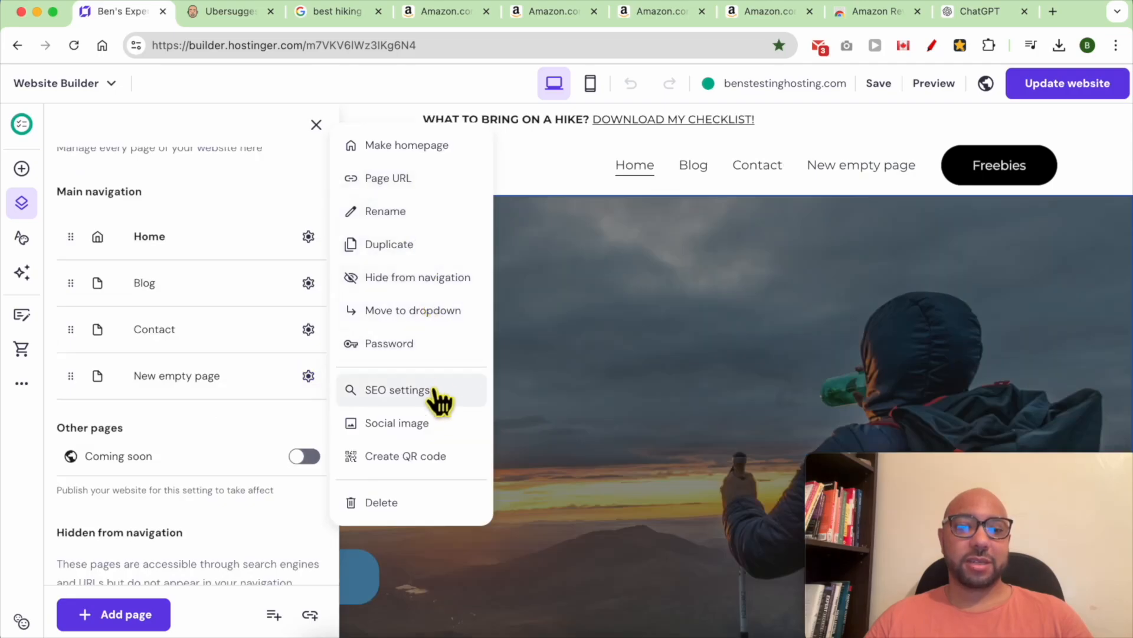
pyautogui.click(163, 383)
pyautogui.tripleClick(177, 384)
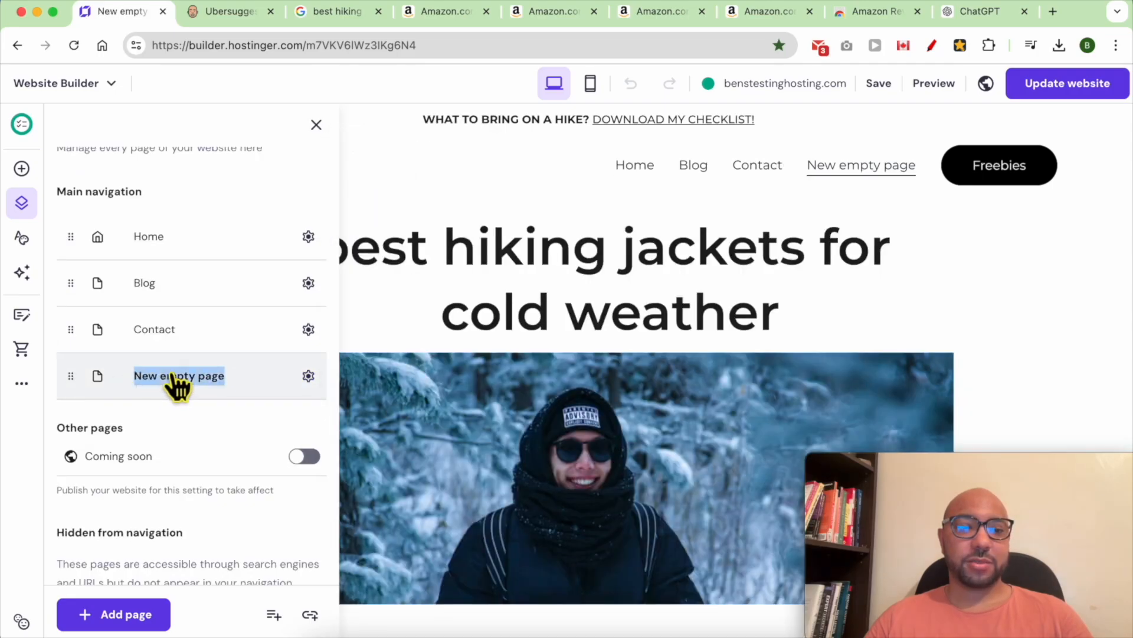
pyautogui.click(309, 376)
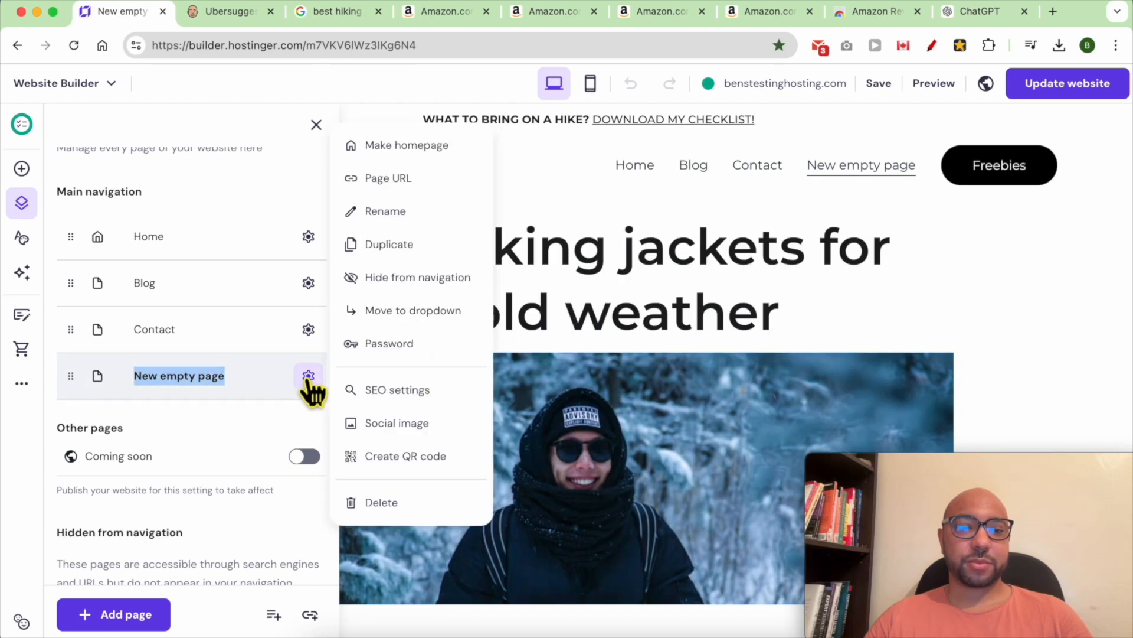
# - Rename it to 'Best Hiking Jacket for Cold Wheather' and move it under Hidden from navigation
pyautogui.click(442, 214)
pyautogui.tripleClick(477, 304)
pyautogui.write('Best ')
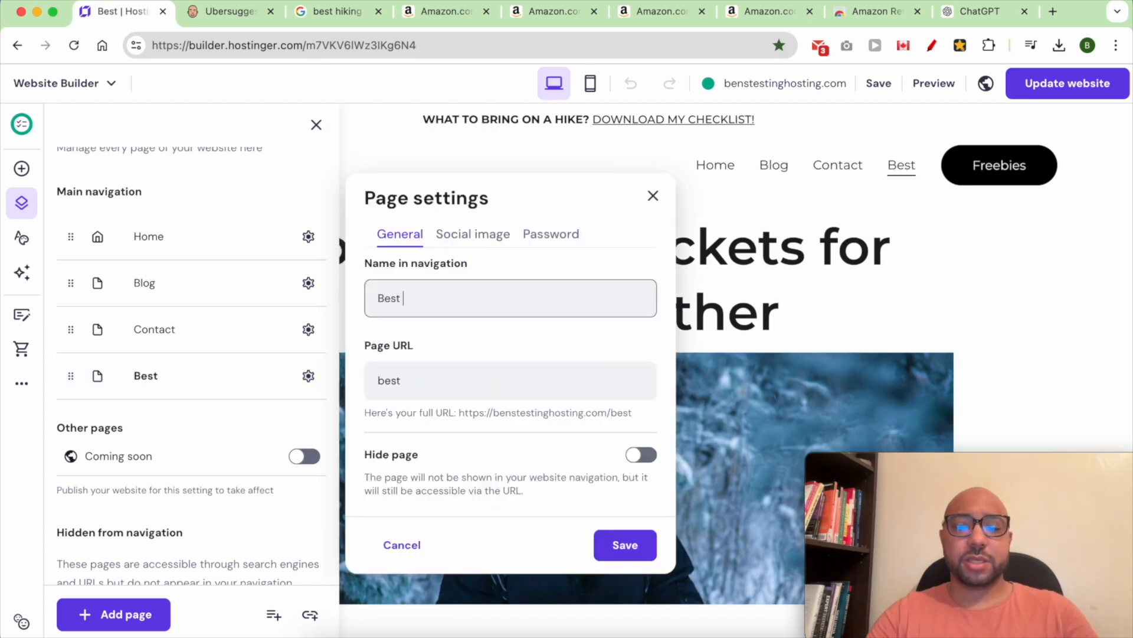
pyautogui.write('Hiking Jacket f')
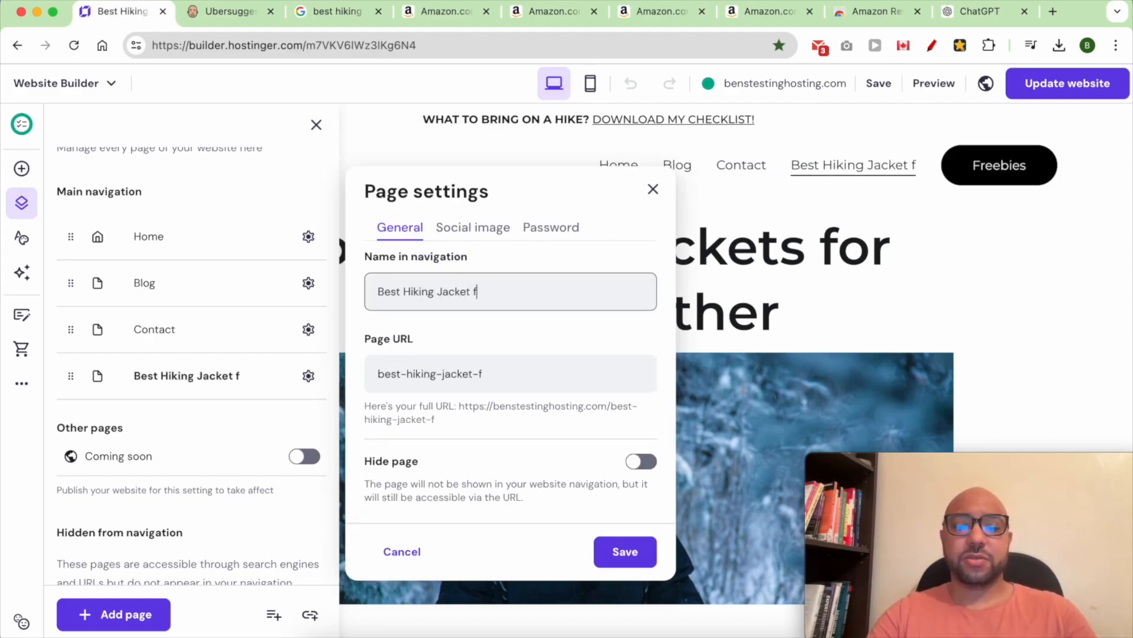
pyautogui.write('or Cold Whea')
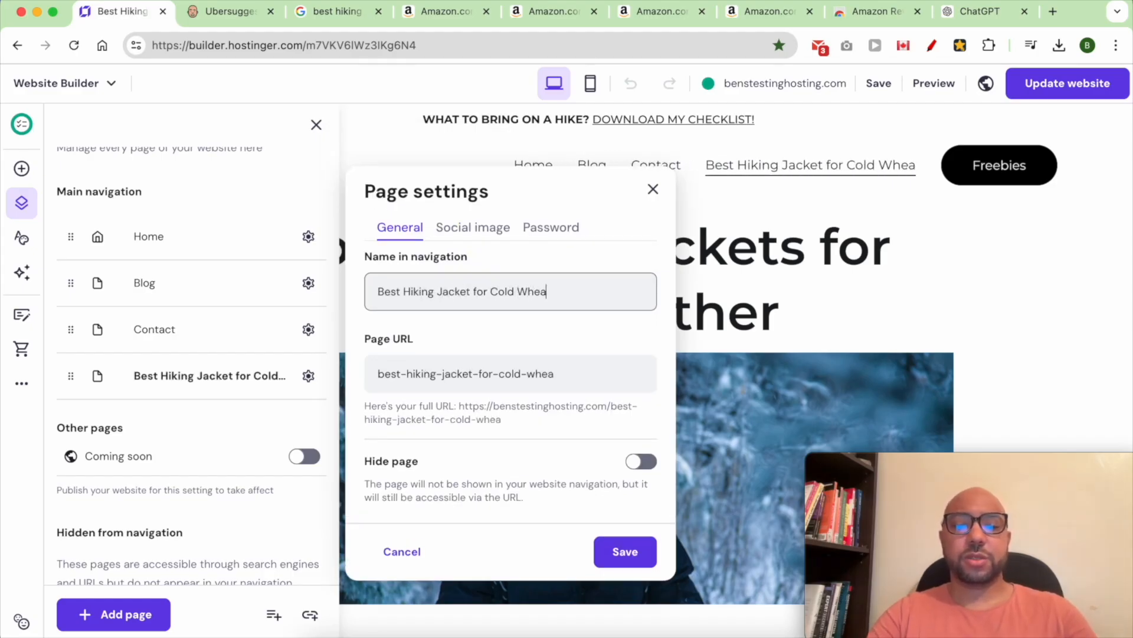
pyautogui.write('ther')
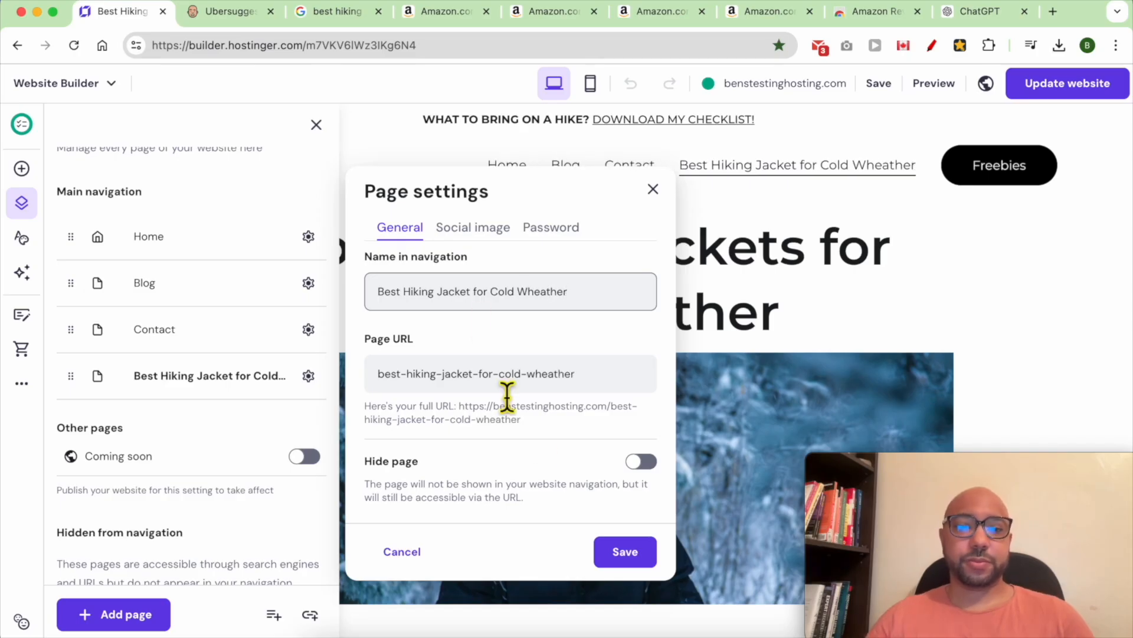
pyautogui.click(627, 552)
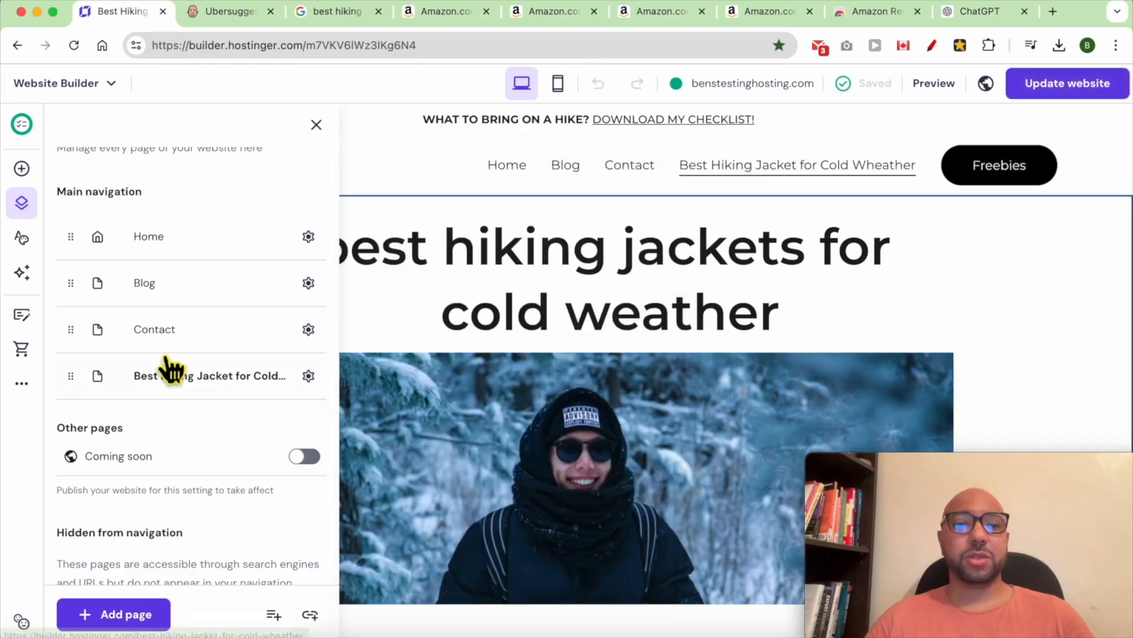
pyautogui.moveTo(72, 378); pyautogui.dragTo(81, 427)
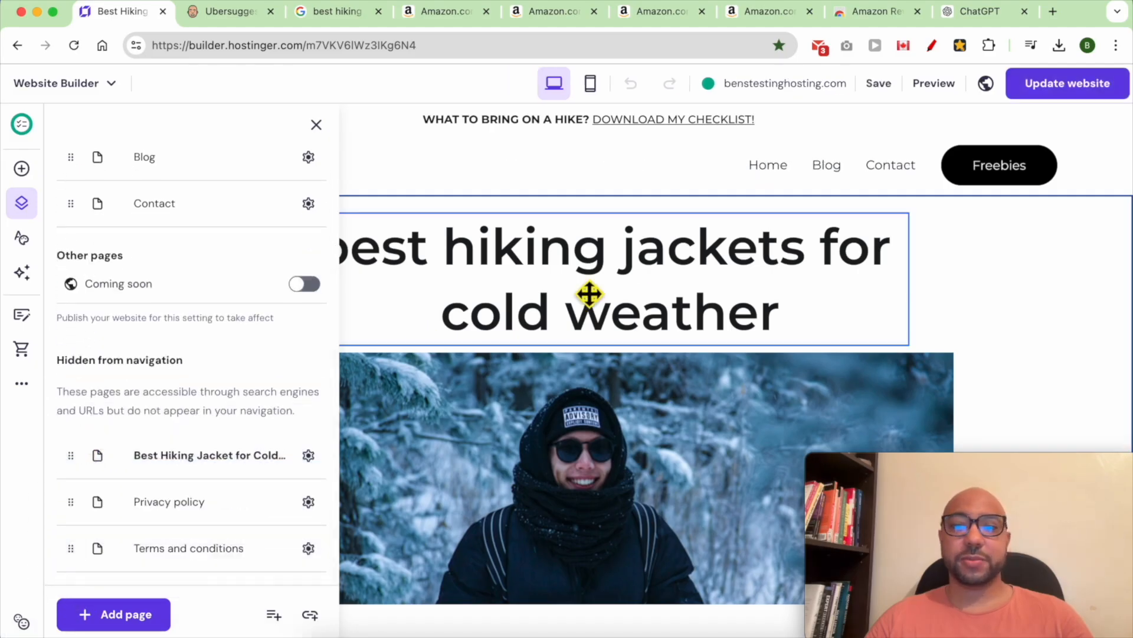
# - Open the review page's SEO settings and launch the AI SEO Assistant's Generate new SEO info
pyautogui.click(364, 331)
pyautogui.click(19, 388)
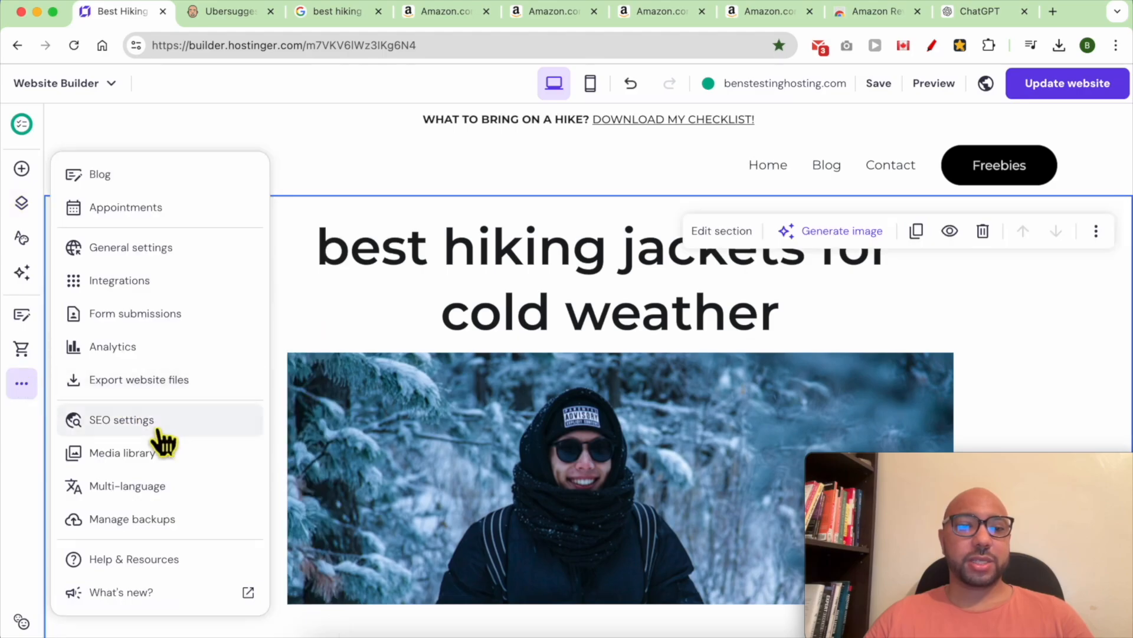
pyautogui.click(195, 435)
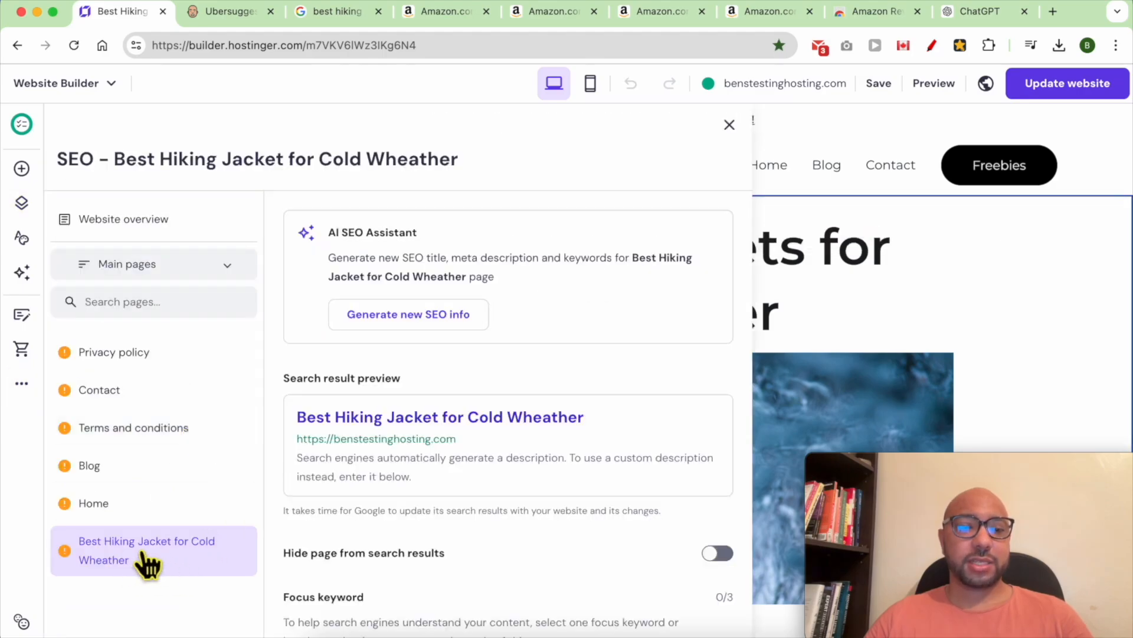
pyautogui.doubleClick(437, 265)
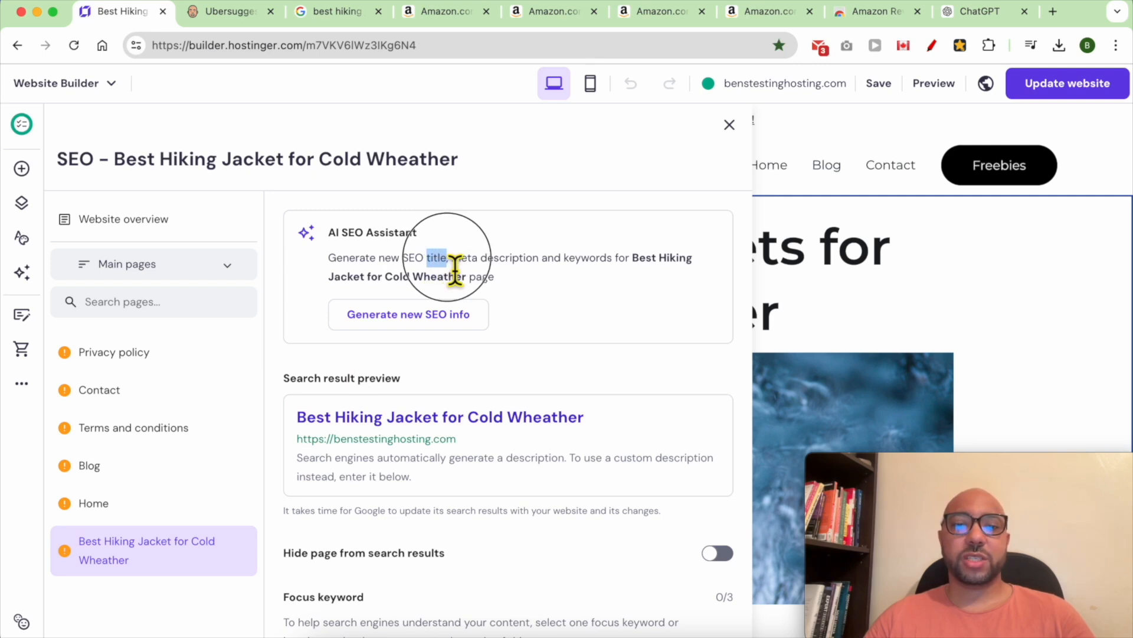
pyautogui.moveTo(452, 260); pyautogui.dragTo(539, 263)
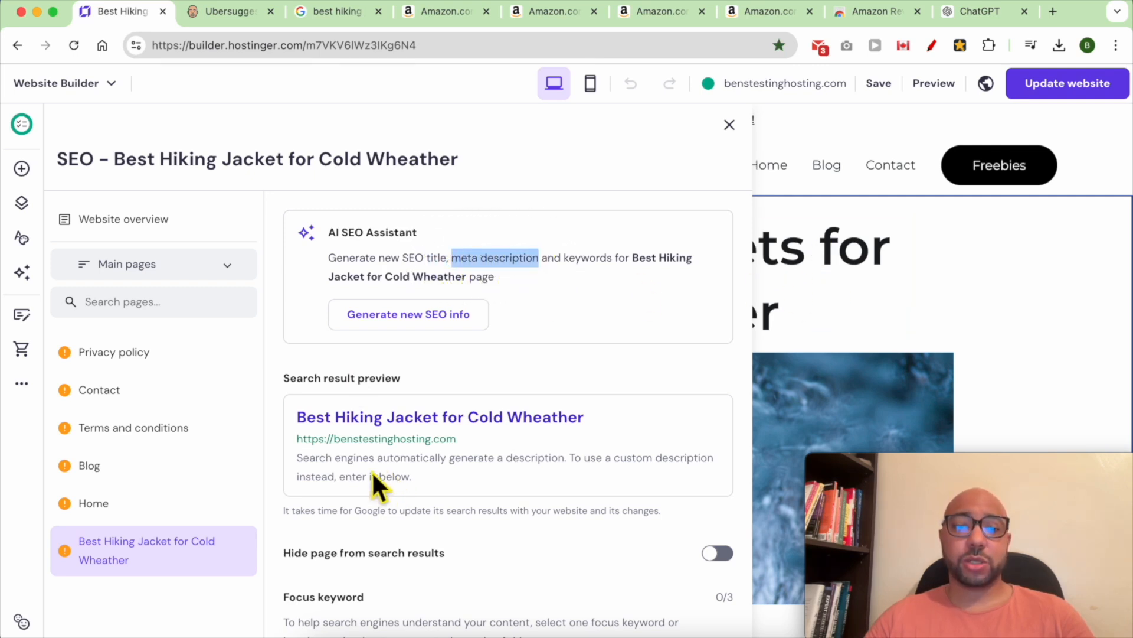
pyautogui.tripleClick(443, 467)
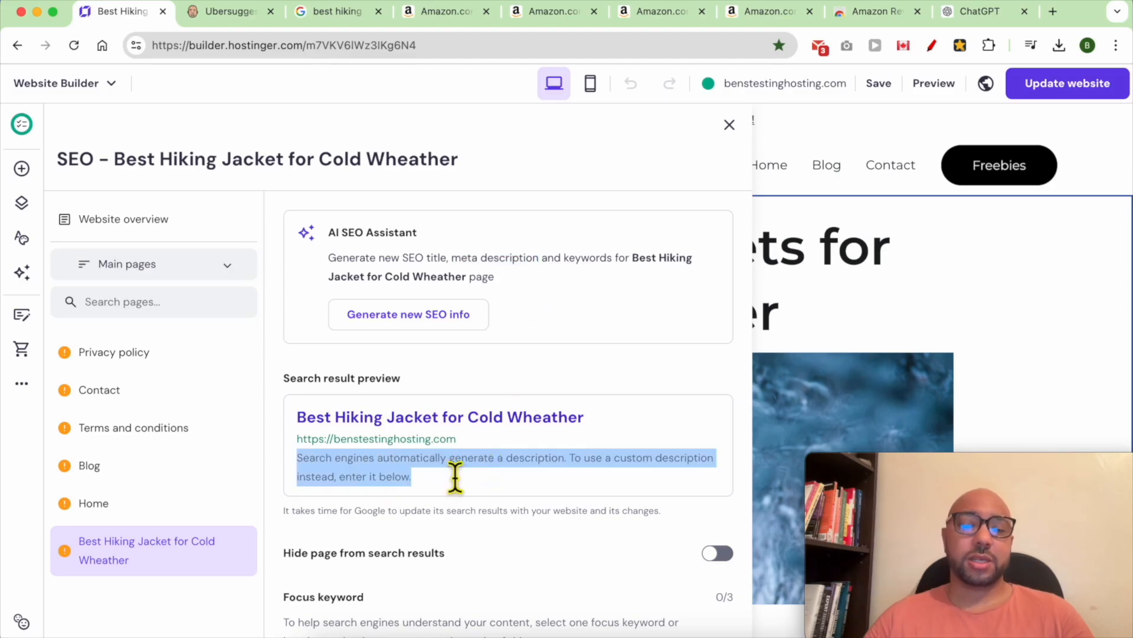
pyautogui.tripleClick(588, 270)
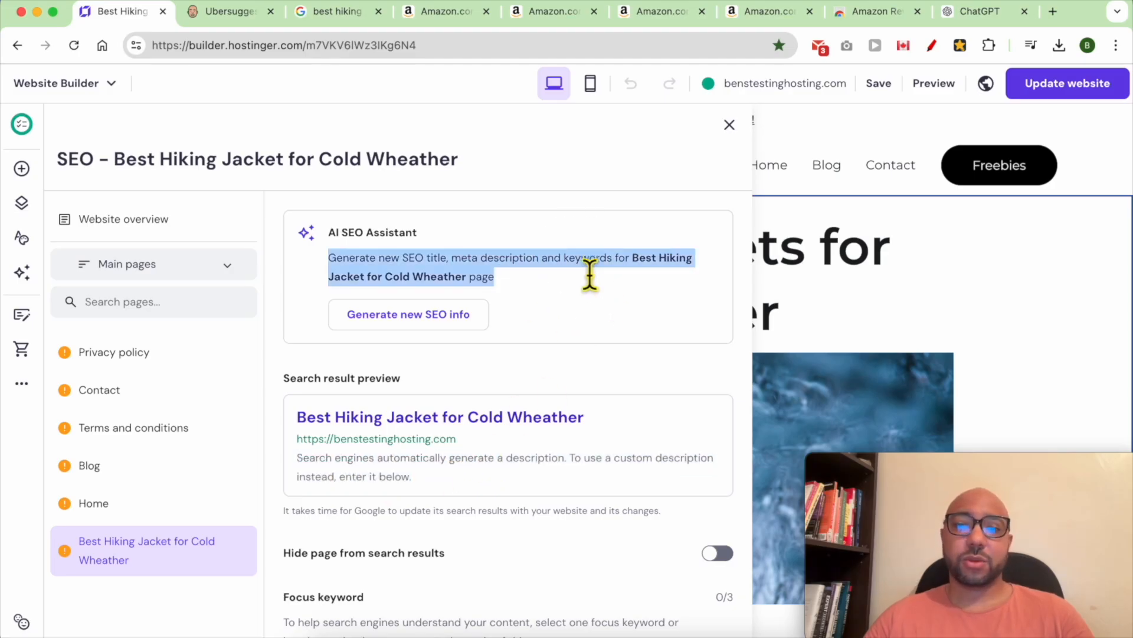
pyautogui.click(540, 298)
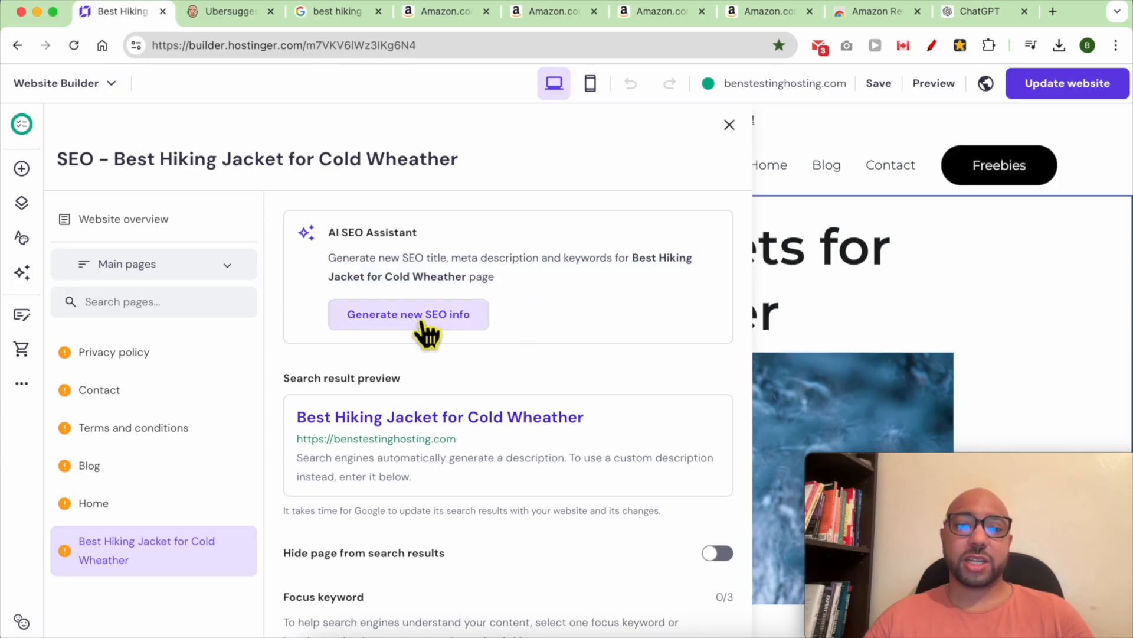
pyautogui.click(444, 321)
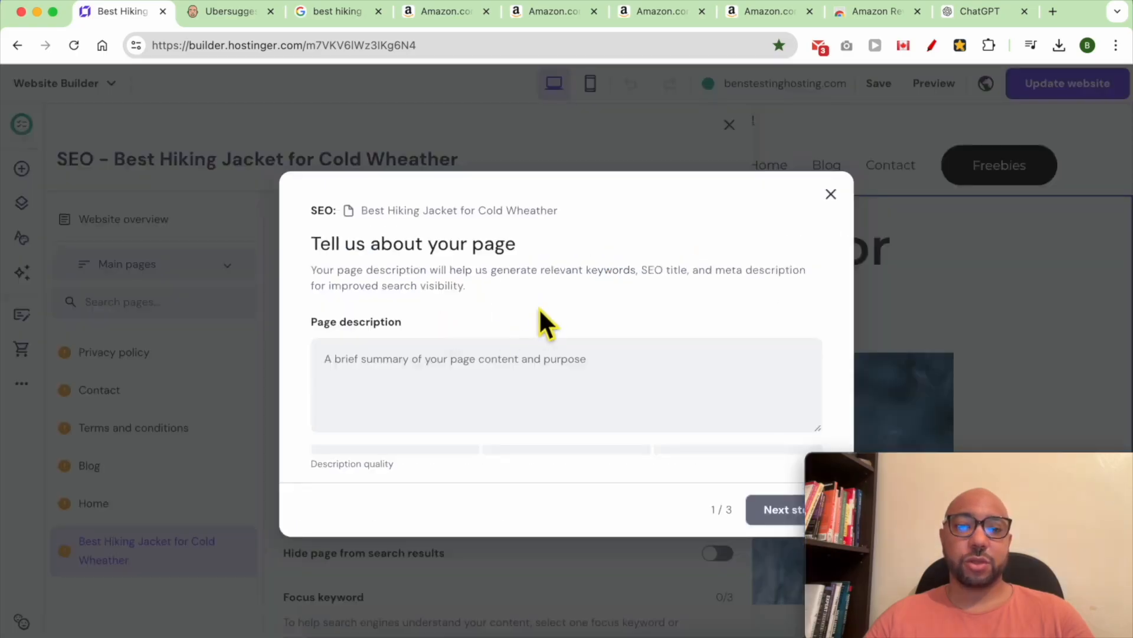
# - Paste a page description and add 'wheather' as the third focus keyword
pyautogui.click(397, 387)
pyautogui.write('This page is a blog post targeting the keyword "Best hiking jacket for cold wheather"')
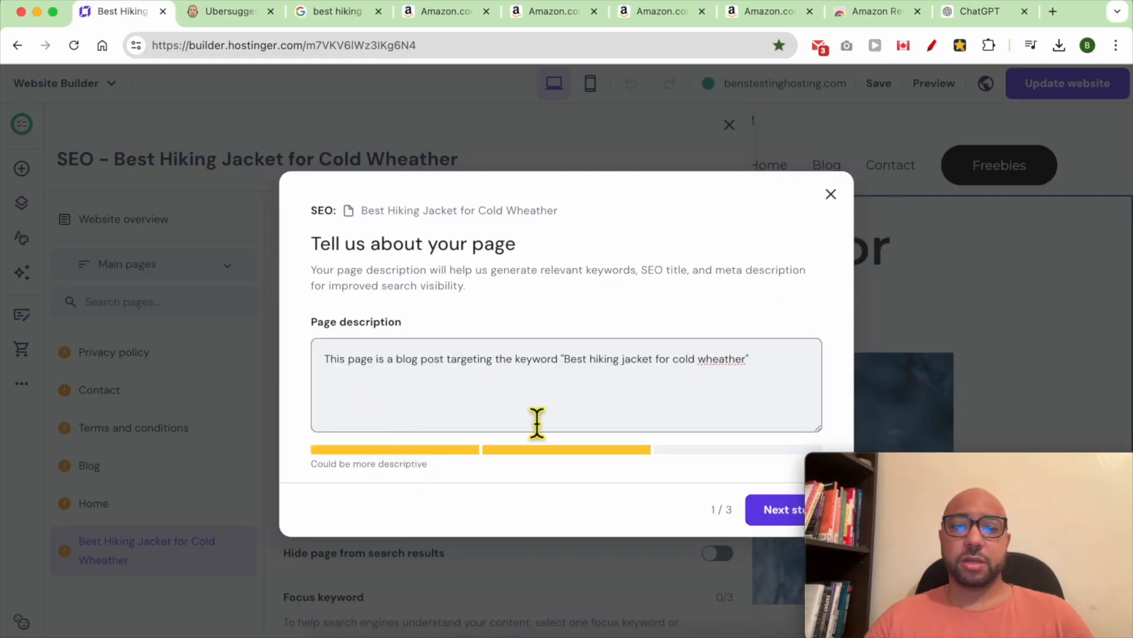
pyautogui.click(767, 513)
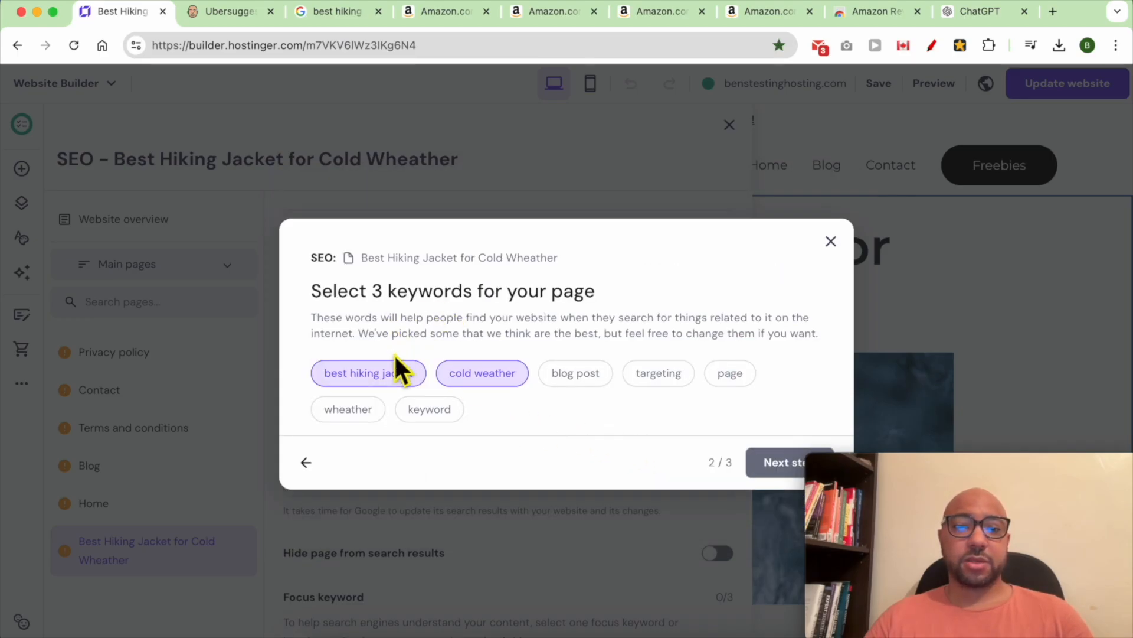
pyautogui.click(348, 408)
pyautogui.click(768, 465)
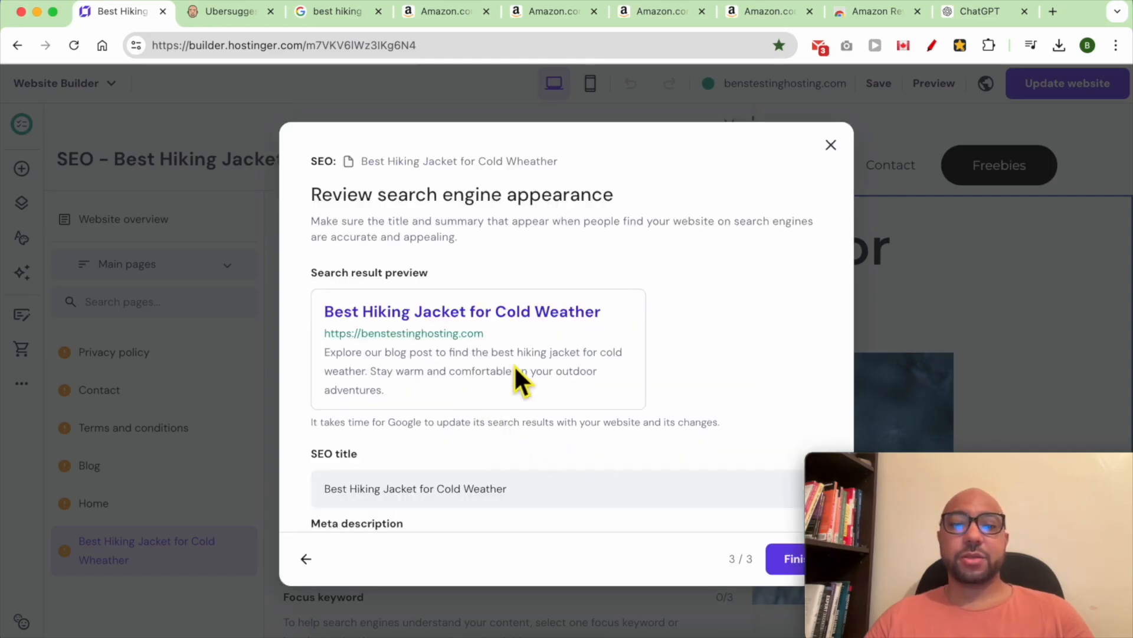
# - Review the generated '4 Best Hiking Jackets for Cold Weather' preview and apply it
pyautogui.tripleClick(518, 363)
pyautogui.click(504, 358)
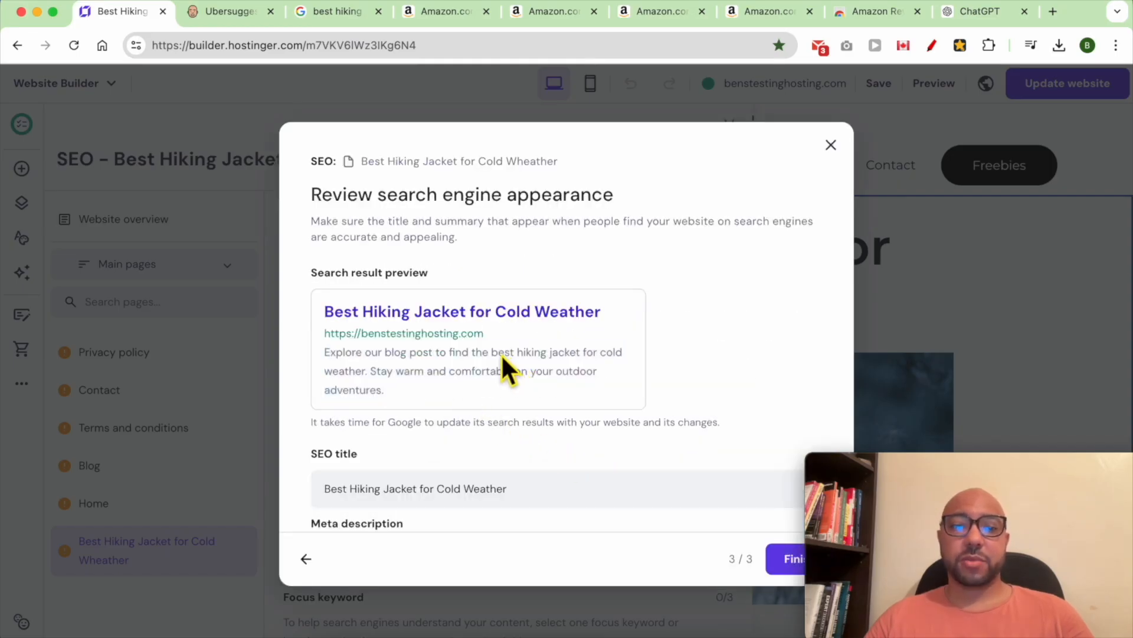
pyautogui.moveTo(496, 355); pyautogui.dragTo(371, 378)
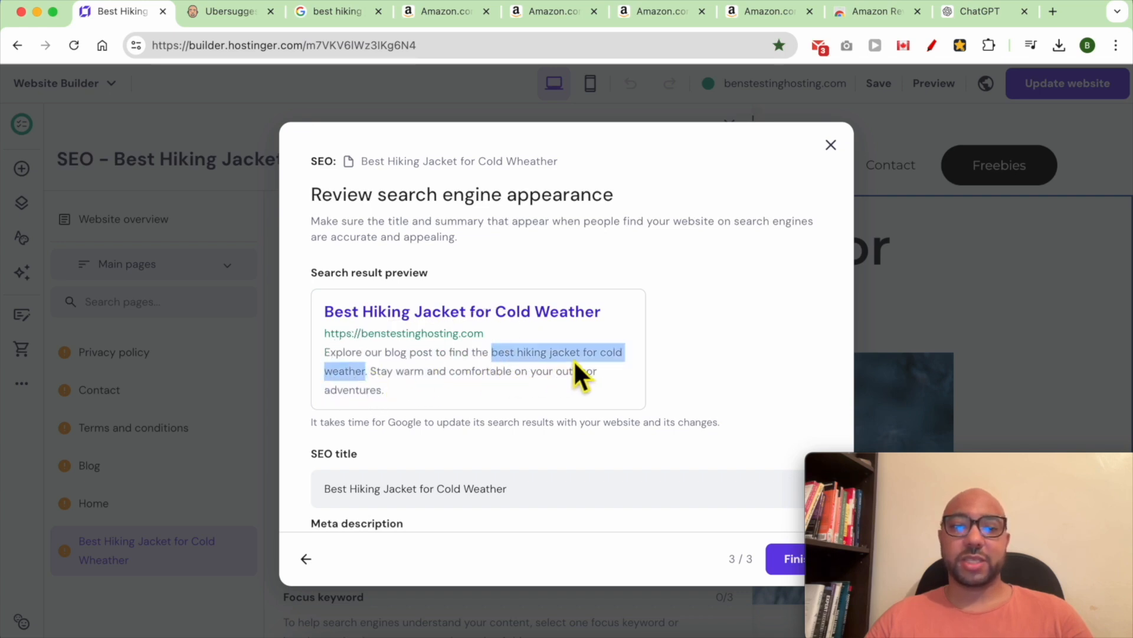
pyautogui.scroll(-2, 541, 399)
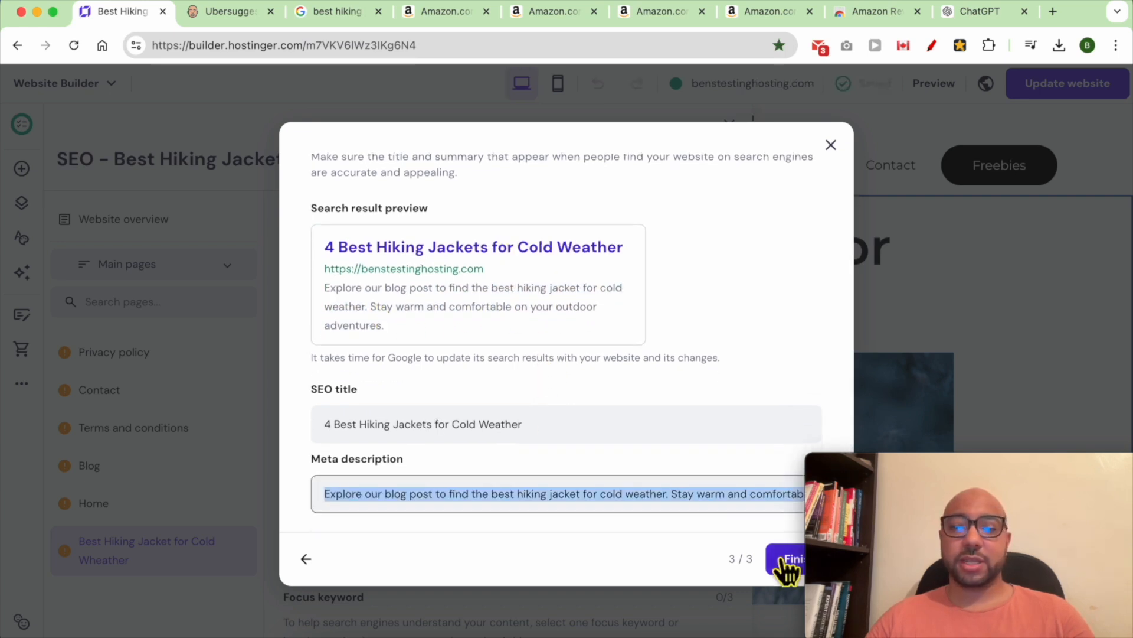
pyautogui.click(789, 563)
pyautogui.scroll(-3, 590, 448)
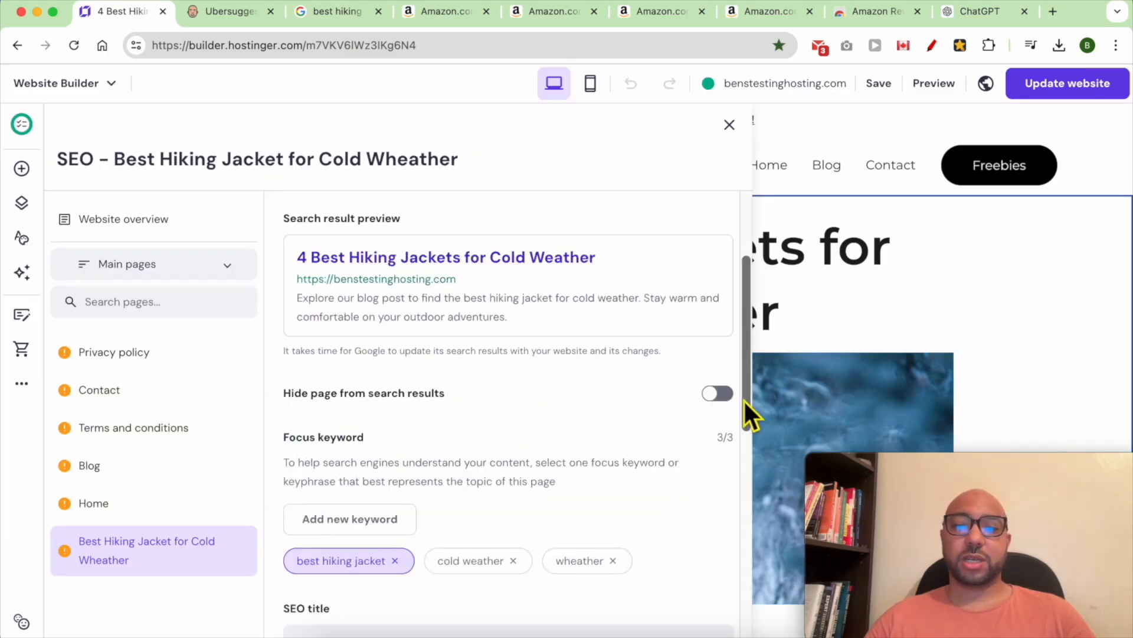
# - Set best hiking jacket back as the focus keyword and copy it
pyautogui.scroll(-1, 360, 437)
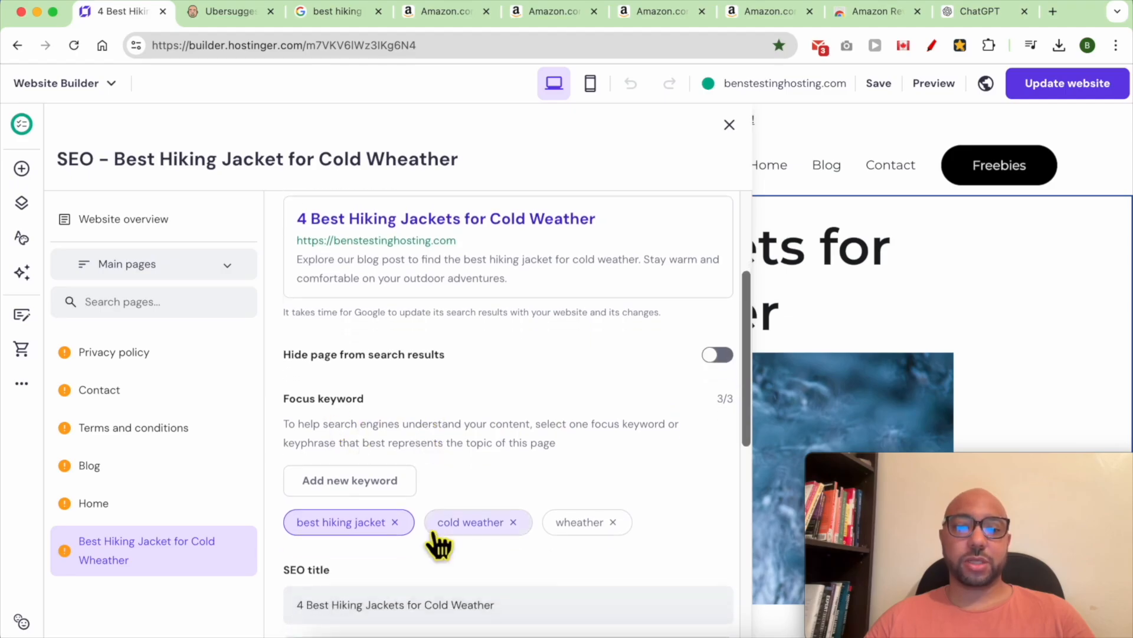
pyautogui.click(472, 535)
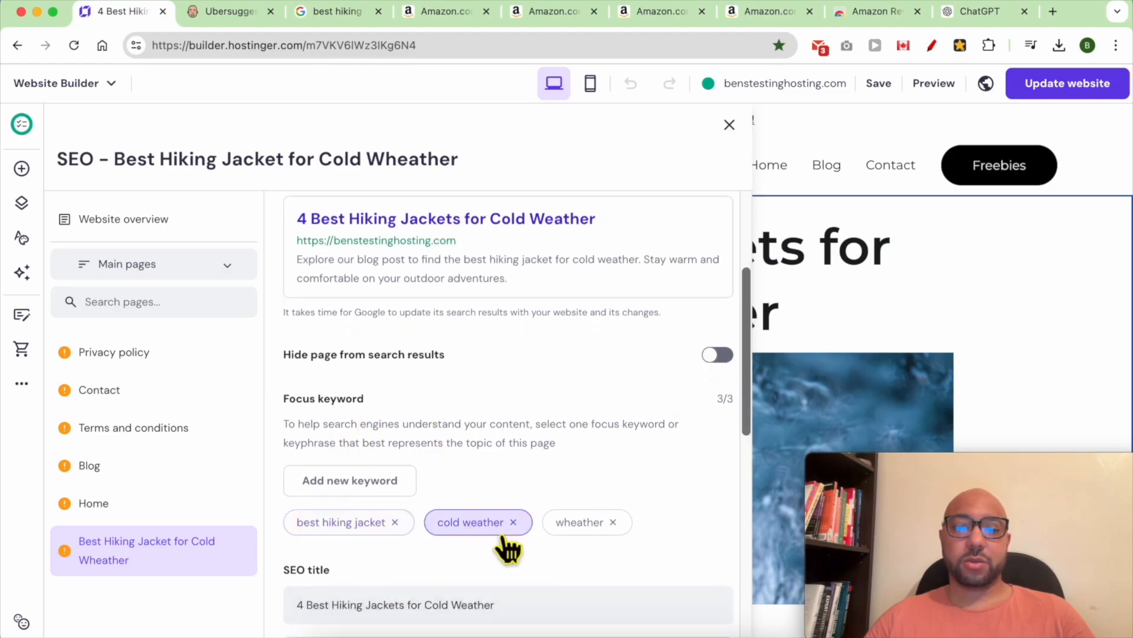
pyautogui.click(367, 533)
pyautogui.scroll(-6, 425, 560)
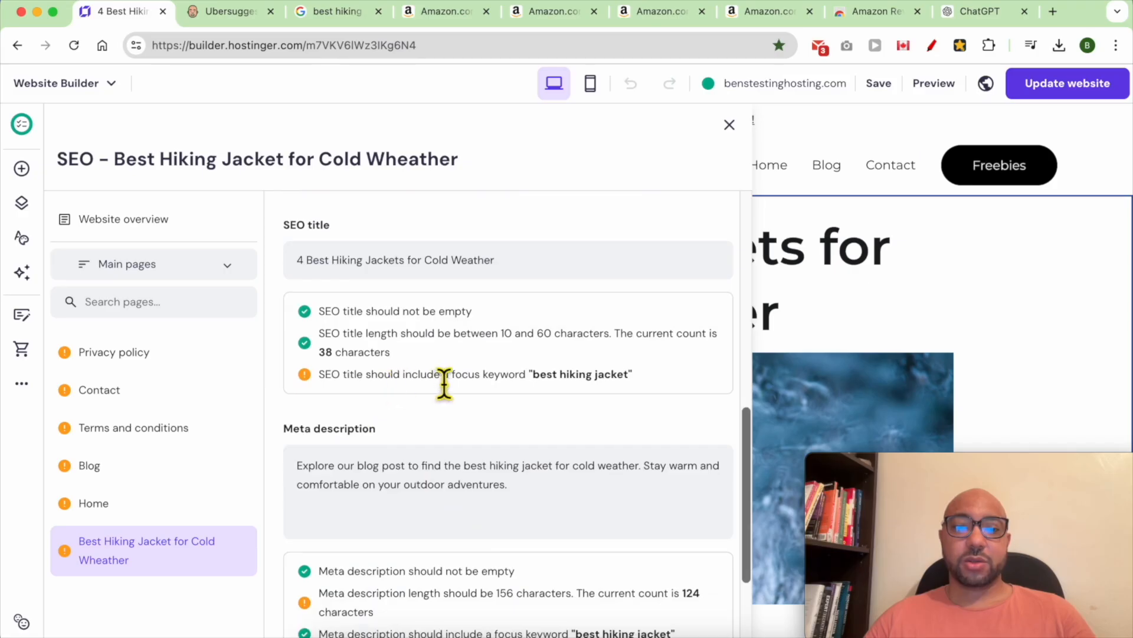
pyautogui.moveTo(609, 381); pyautogui.dragTo(559, 388)
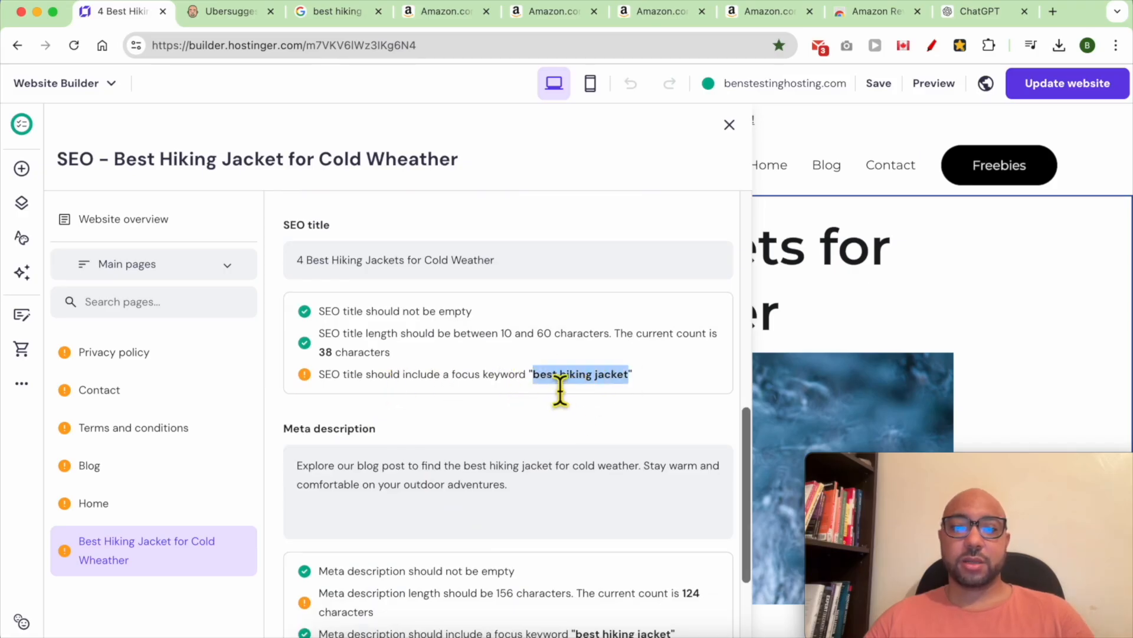
pyautogui.rightClick(560, 389)
pyautogui.click(568, 397)
# - Remove the plural 's' from the page heading so it uses 'best hiking jacket'
pyautogui.click(886, 316)
pyautogui.moveTo(924, 267); pyautogui.dragTo(801, 251)
pyautogui.click(824, 260)
pyautogui.press('BackSpace')
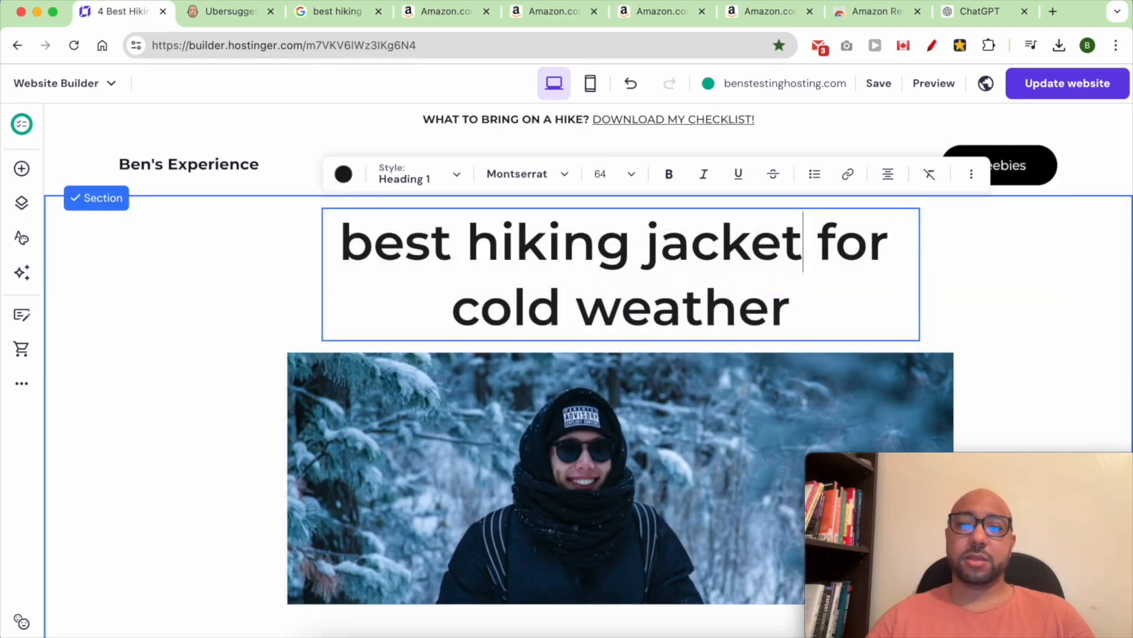
# - Make the SEO title singular: 'Best Hiking Jacket for Cold Wheather'
pyautogui.click(24, 383)
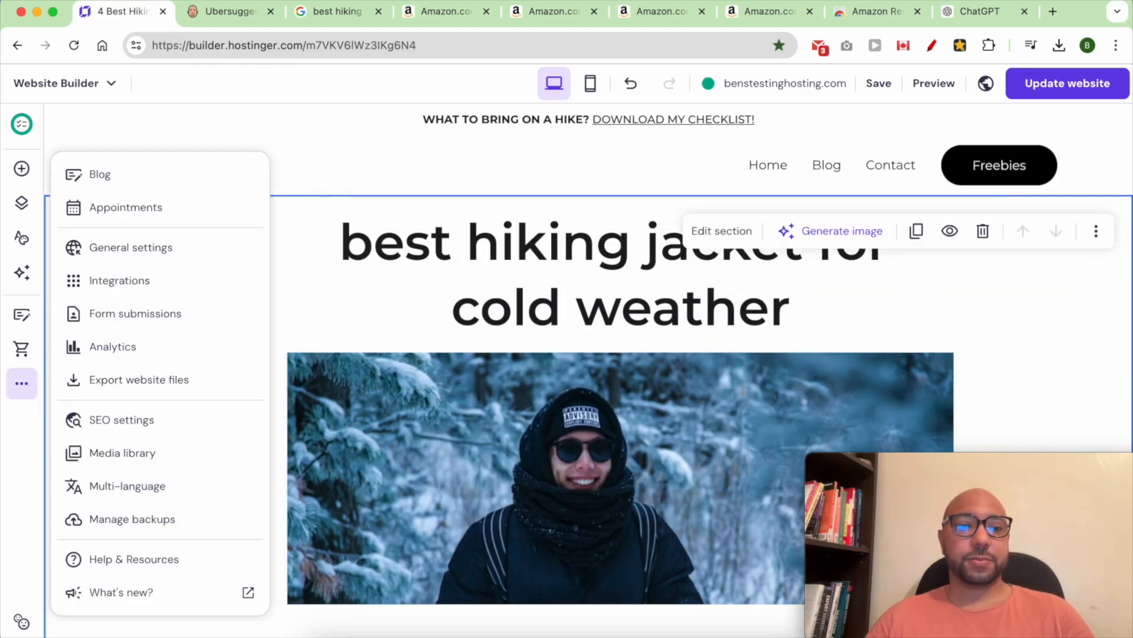
pyautogui.click(155, 421)
pyautogui.scroll(-2, 438, 502)
pyautogui.scroll(-6, 443, 499)
pyautogui.tripleClick(340, 402)
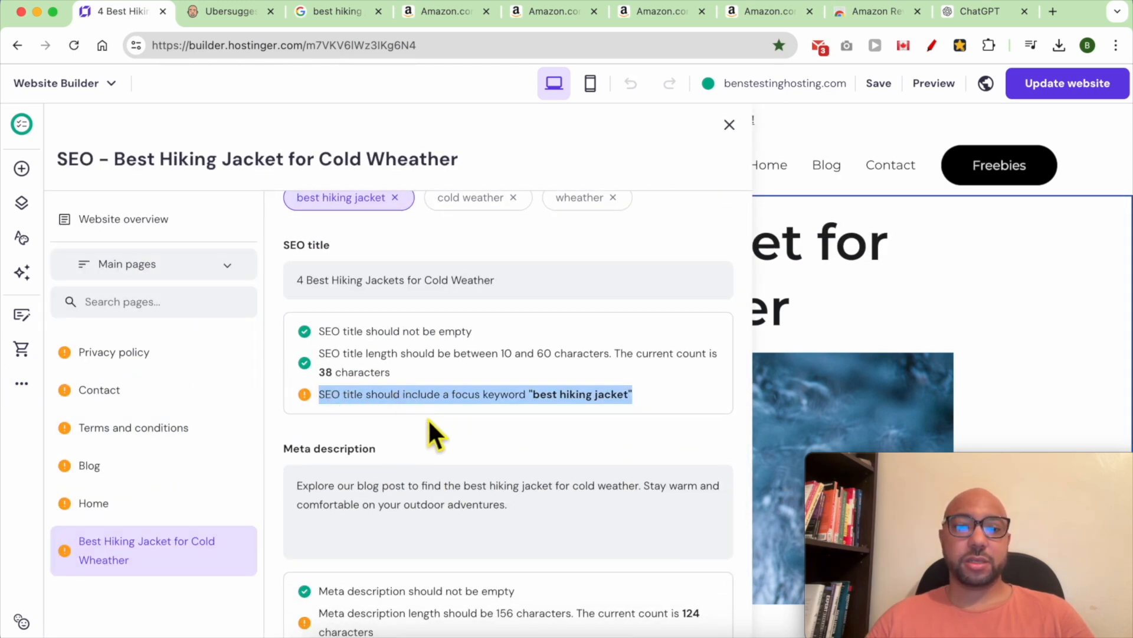
pyautogui.scroll(-2, 435, 463)
pyautogui.scroll(2, 435, 435)
pyautogui.scroll(4, 437, 413)
pyautogui.click(417, 506)
pyautogui.press('BackSpace')
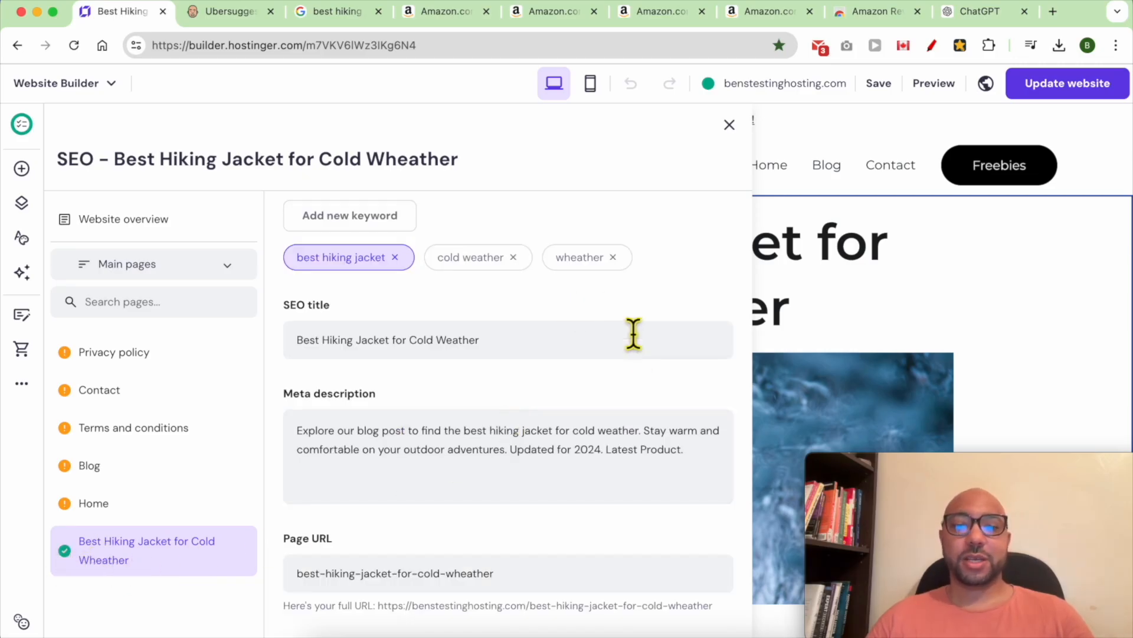
pyautogui.click(730, 125)
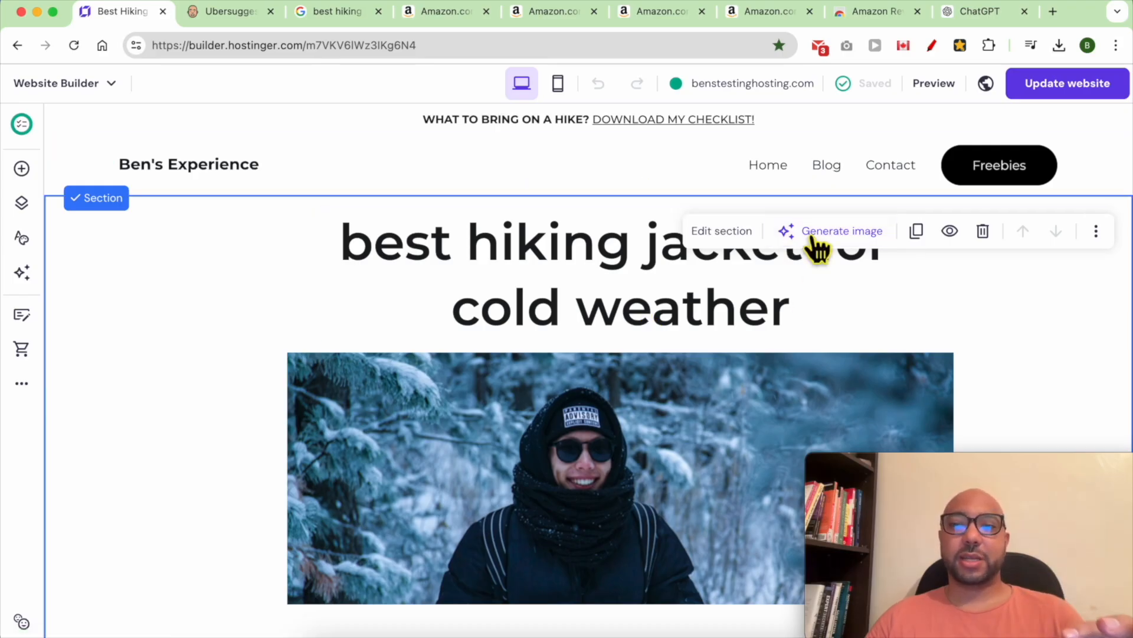
# - From the Blog page, open the 7 Essential Tips for Hiking in the Rain post for editing
pyautogui.click(826, 167)
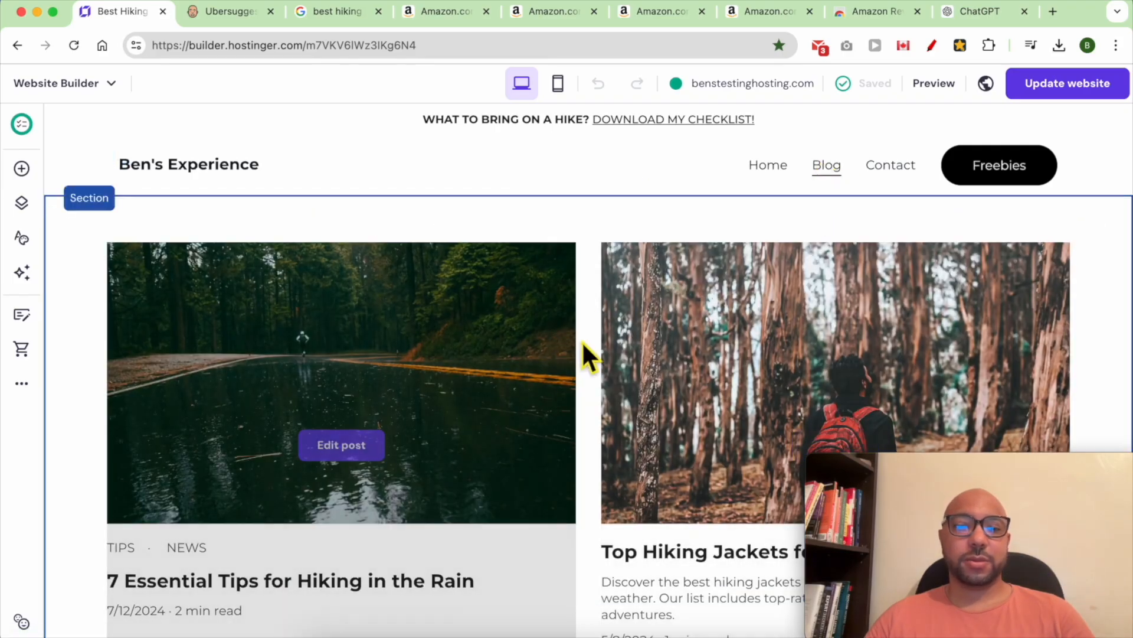
pyautogui.scroll(-2, 582, 348)
pyautogui.click(361, 326)
pyautogui.scroll(-15, 539, 374)
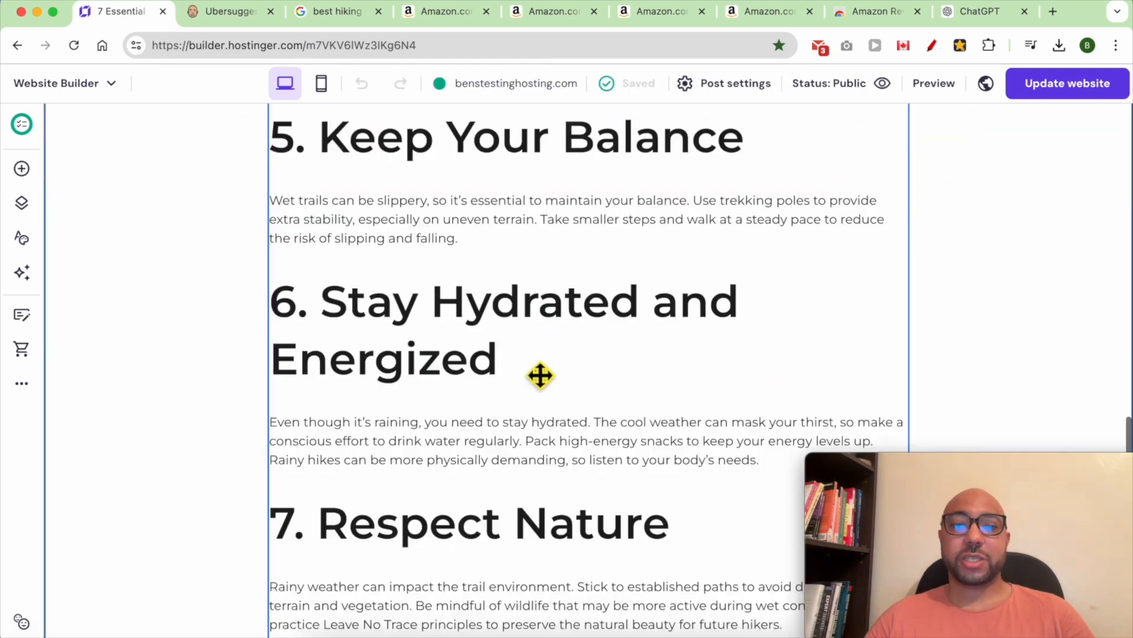
pyautogui.scroll(15, 550, 389)
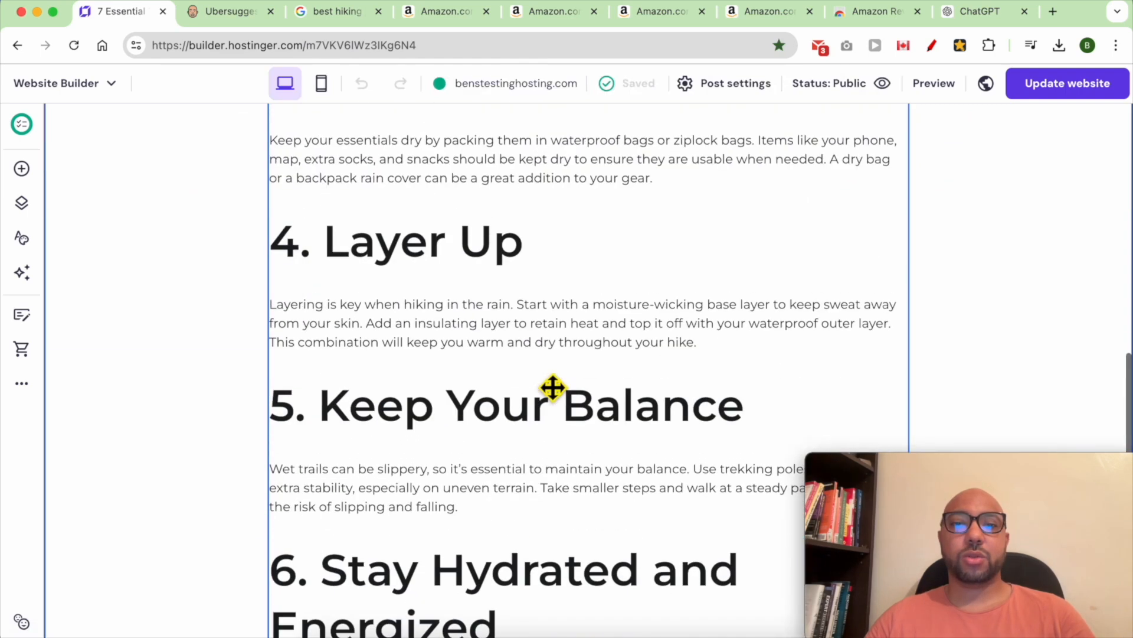
# - Replace 'quality waterproof jacket and pants' with 'a good jacket for rain' in the first tip
pyautogui.click(382, 338)
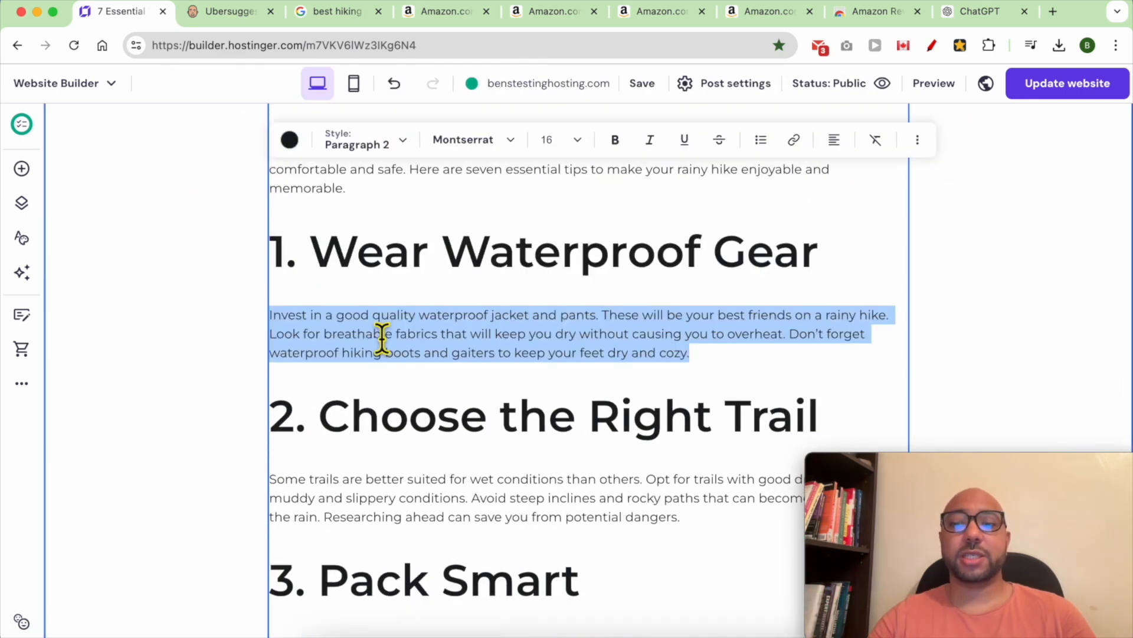
pyautogui.click(367, 335)
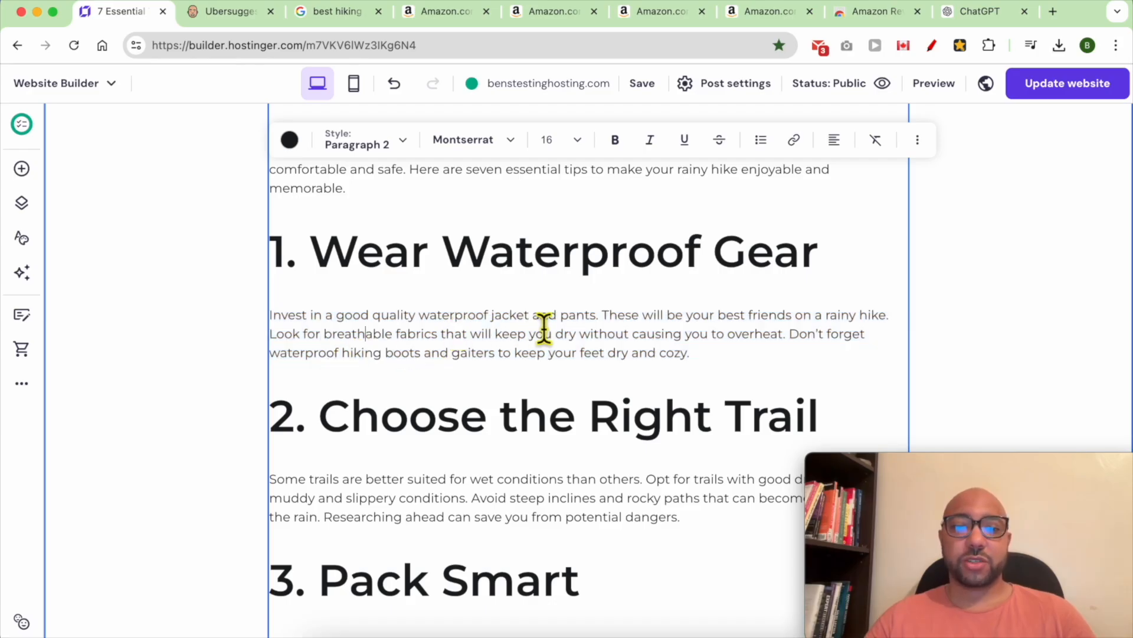
pyautogui.doubleClick(582, 324)
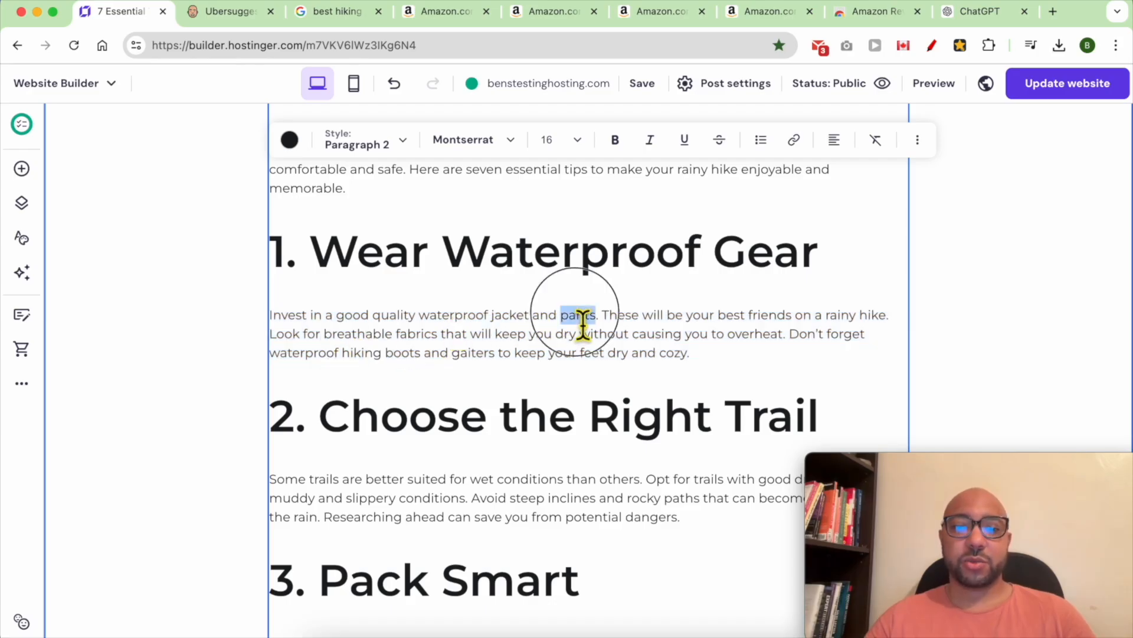
pyautogui.keyDown('shift'); pyautogui.click(394, 324); pyautogui.keyUp('shift')
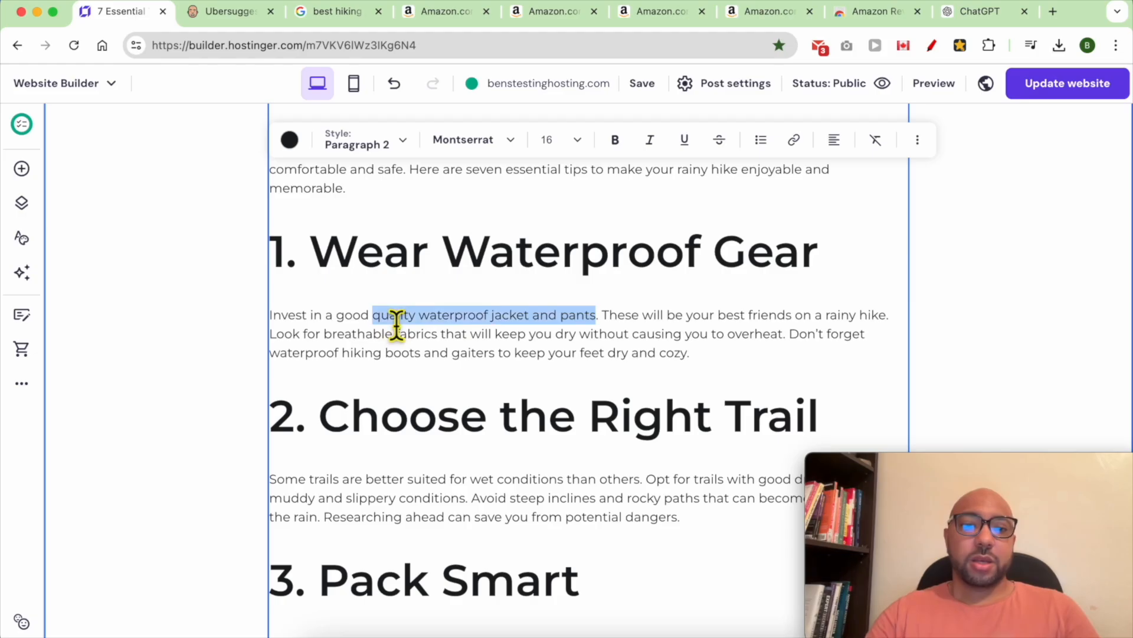
pyautogui.press('BackSpace')
pyautogui.press('BackSpace')
pyautogui.press('BackSpace')
pyautogui.press('BackSpace')
pyautogui.press('BackSpace')
pyautogui.press('BackSpace')
pyautogui.write('the be')
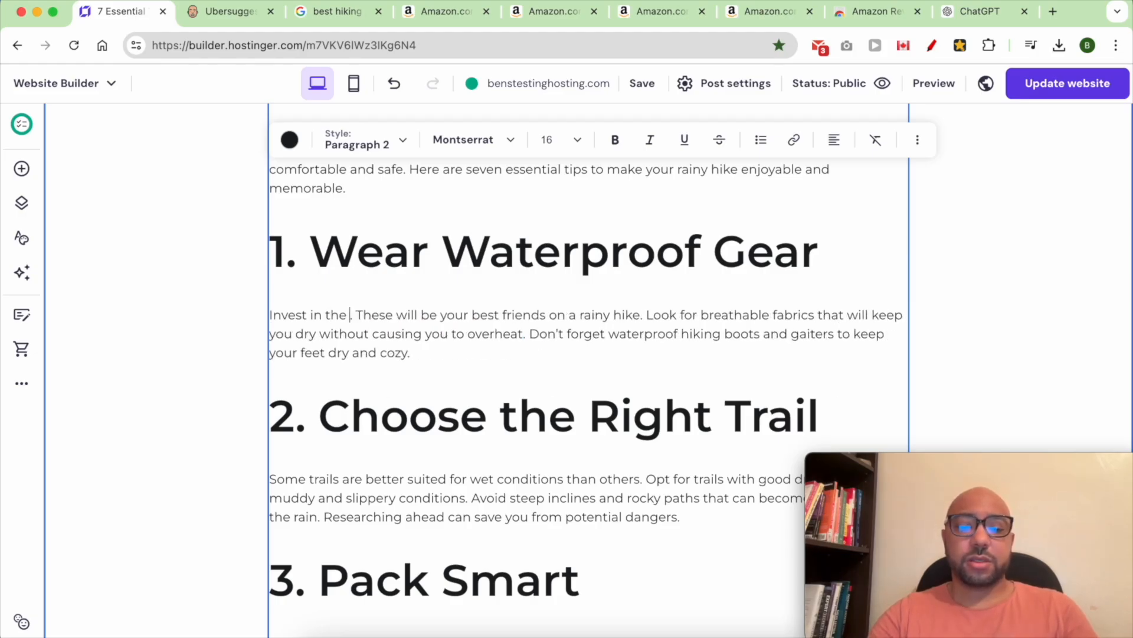
pyautogui.press('BackSpace')
pyautogui.press('BackSpace')
pyautogui.press('BackSpace')
pyautogui.press('BackSpace')
pyautogui.press('BackSpace')
pyautogui.press('BackSpace')
pyautogui.write('a good ')
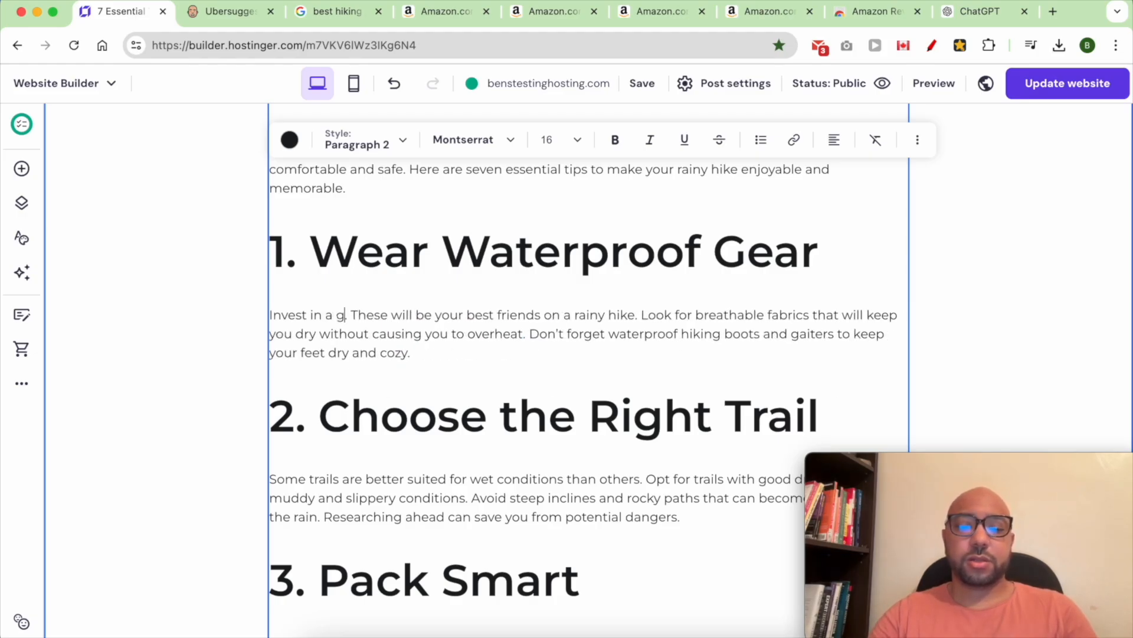
pyautogui.write('jacket for rain')
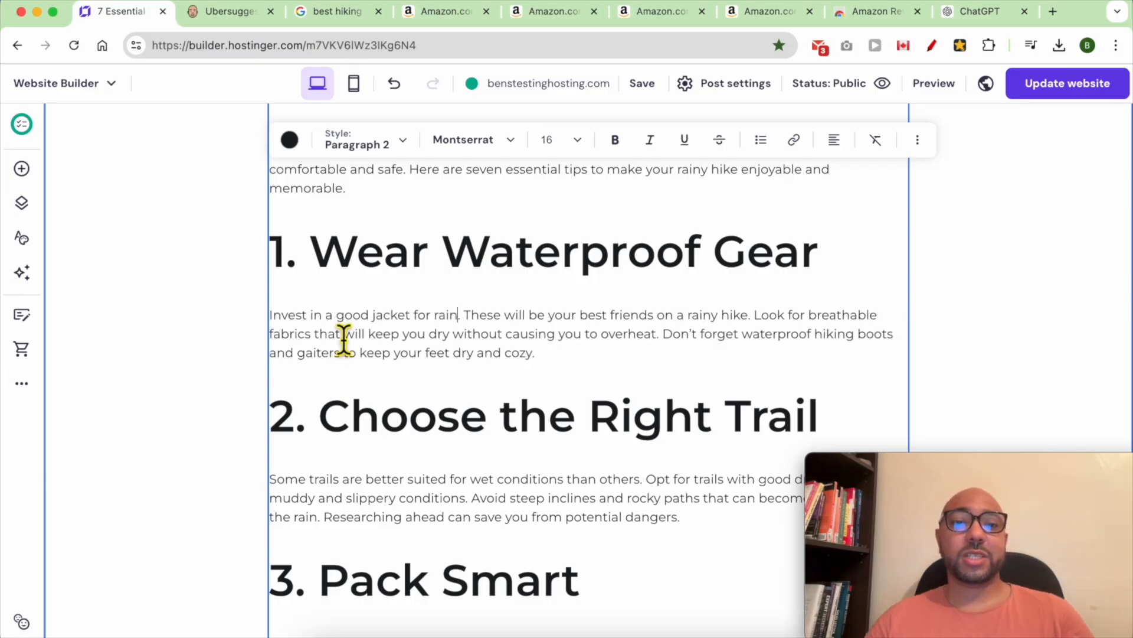
pyautogui.moveTo(461, 319); pyautogui.dragTo(380, 322)
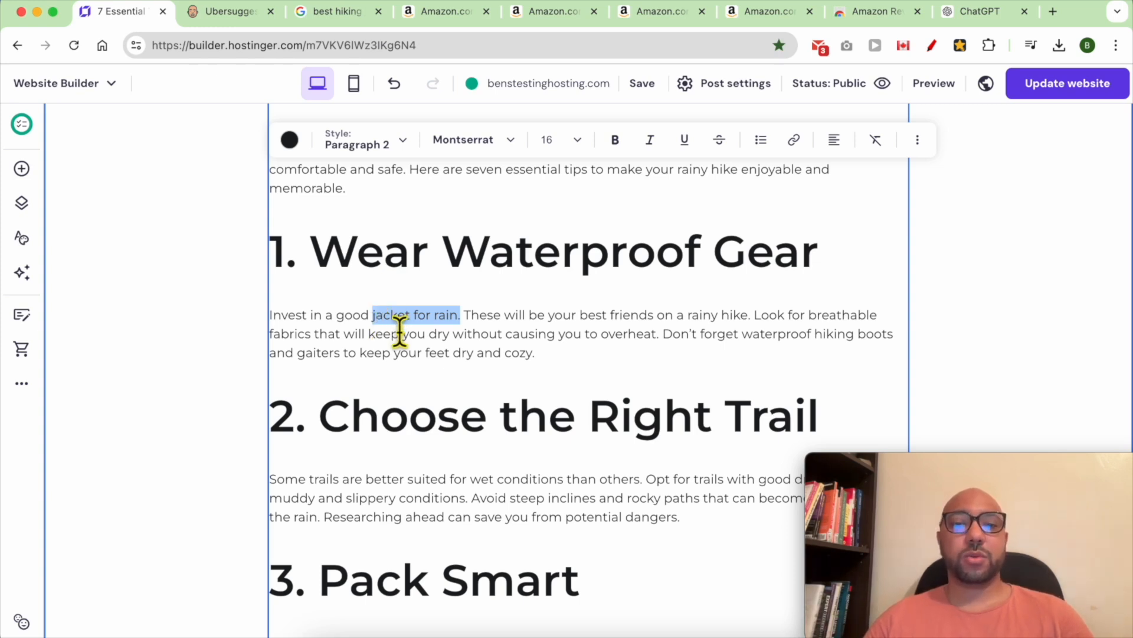
pyautogui.moveTo(338, 323); pyautogui.dragTo(421, 331)
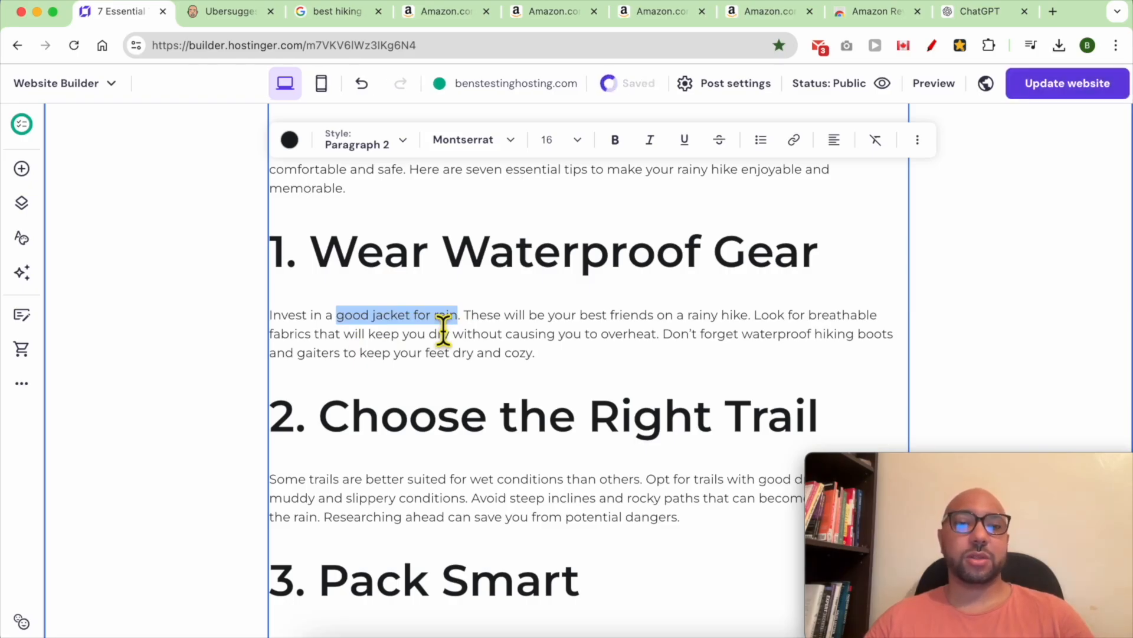
# - Link 'good jacket for rain' to the Best Hiking Jacket for Cold Wheather page, then publish and view live
pyautogui.click(796, 143)
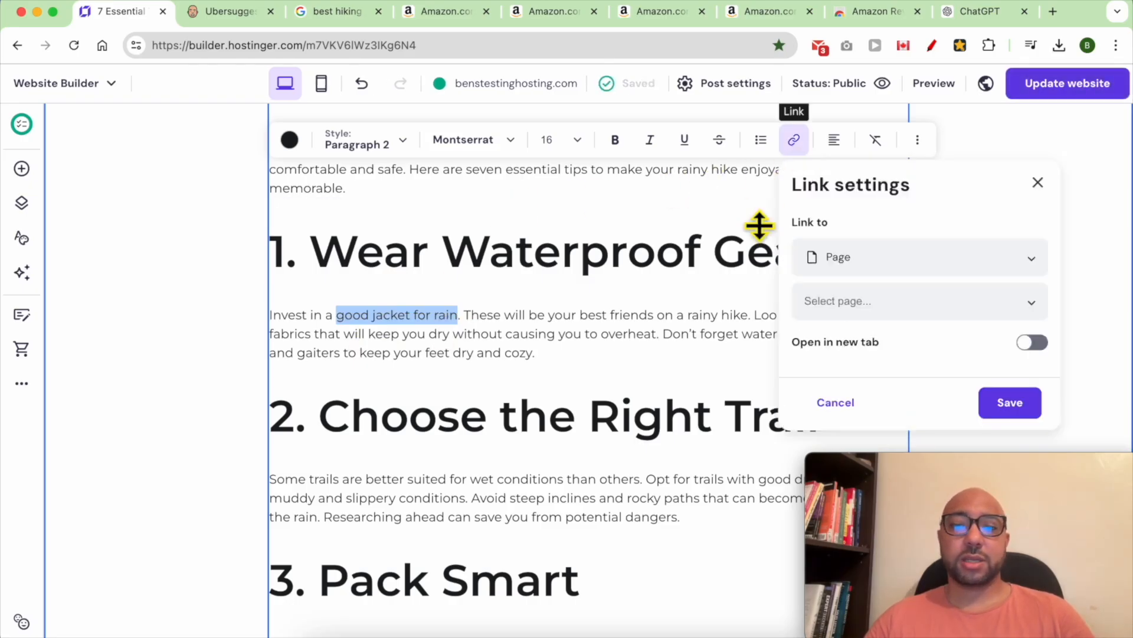
pyautogui.click(930, 316)
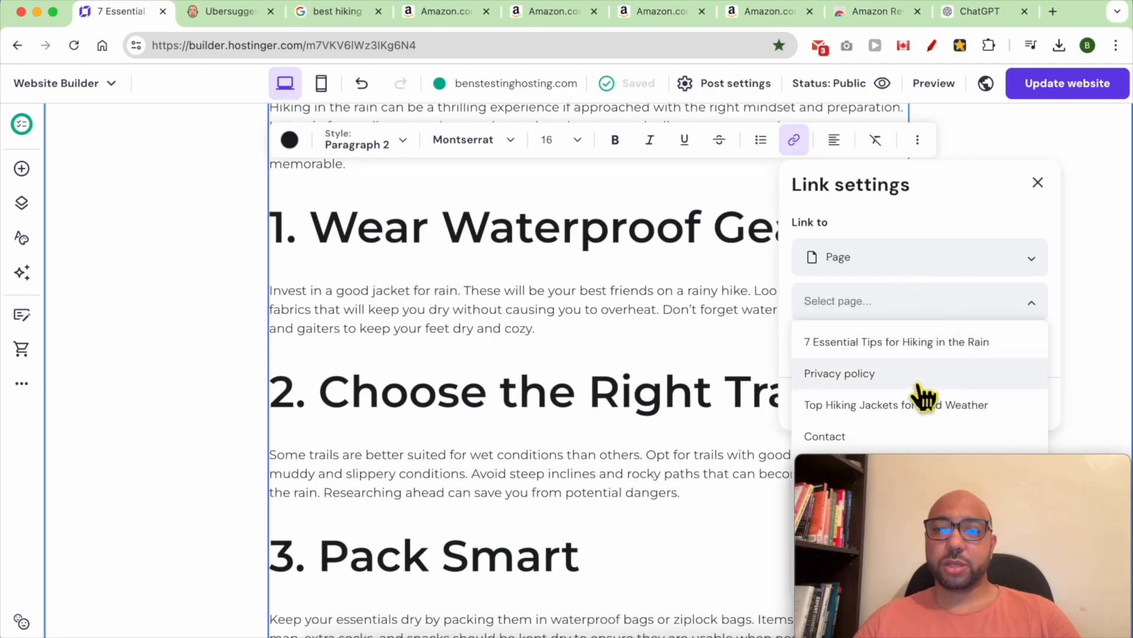
pyautogui.moveTo(933, 472); pyautogui.dragTo(428, 444)
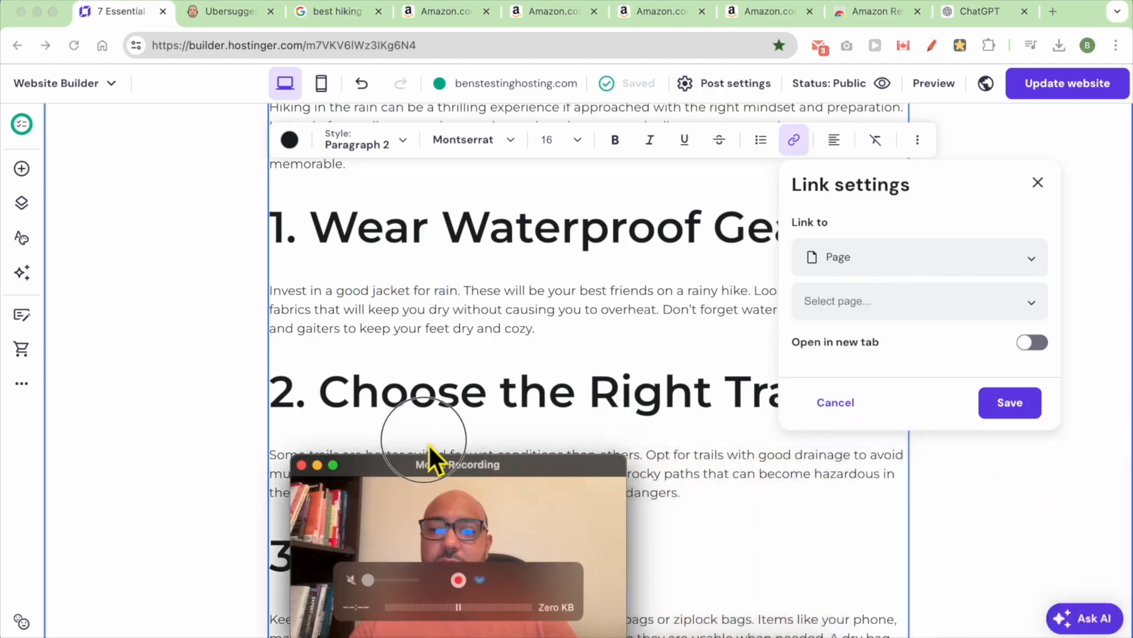
pyautogui.click(853, 302)
pyautogui.scroll(-1, 891, 532)
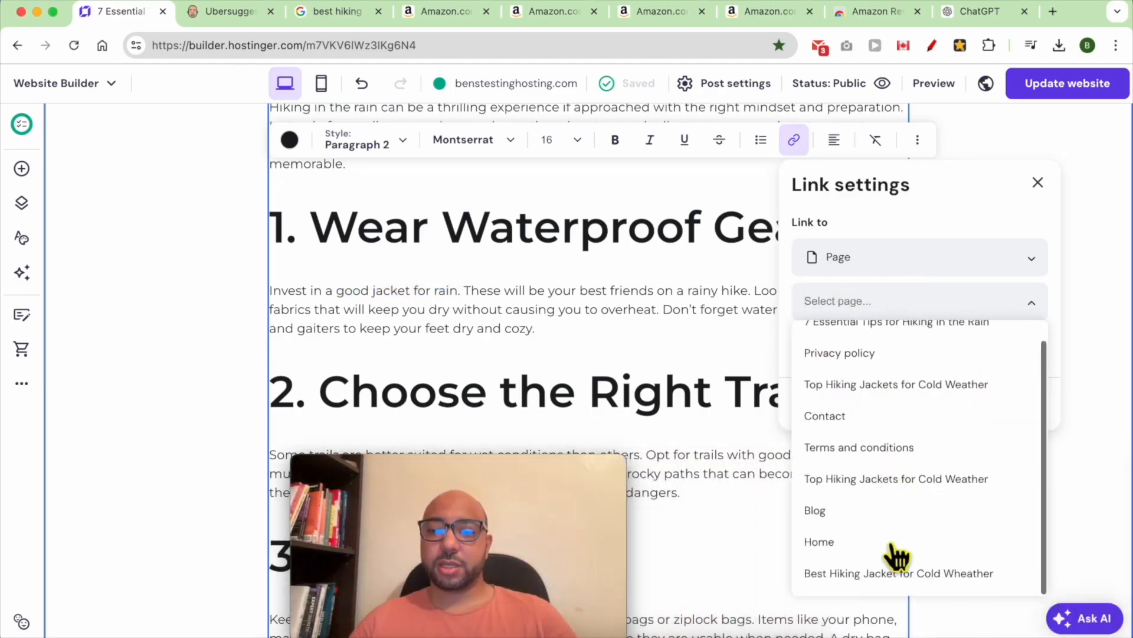
pyautogui.click(815, 574)
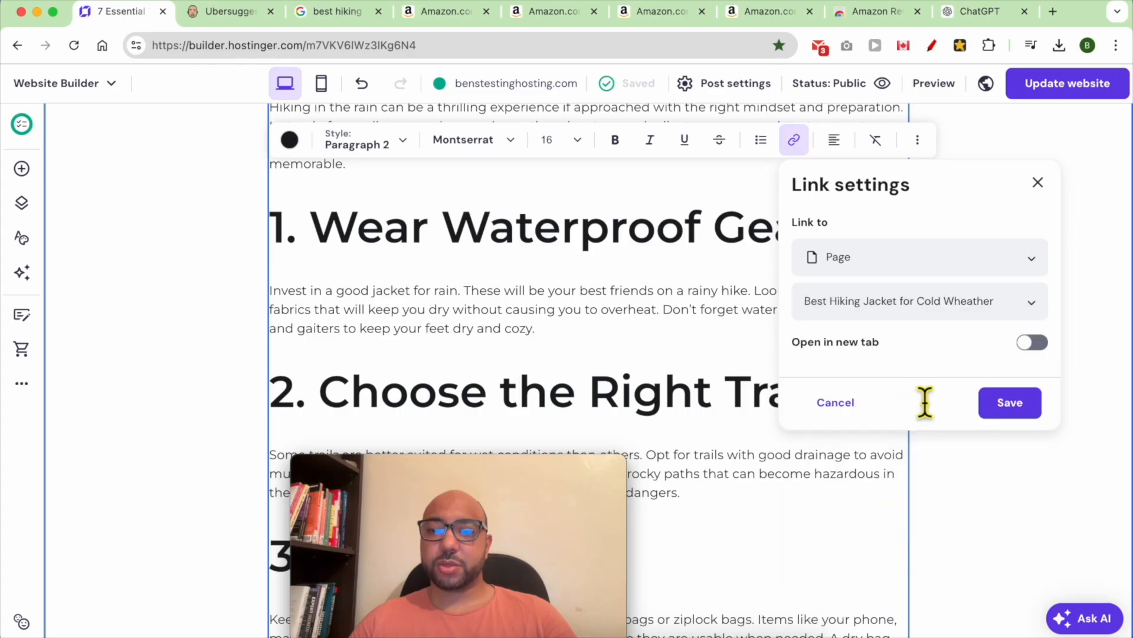
pyautogui.click(1024, 405)
pyautogui.click(1066, 89)
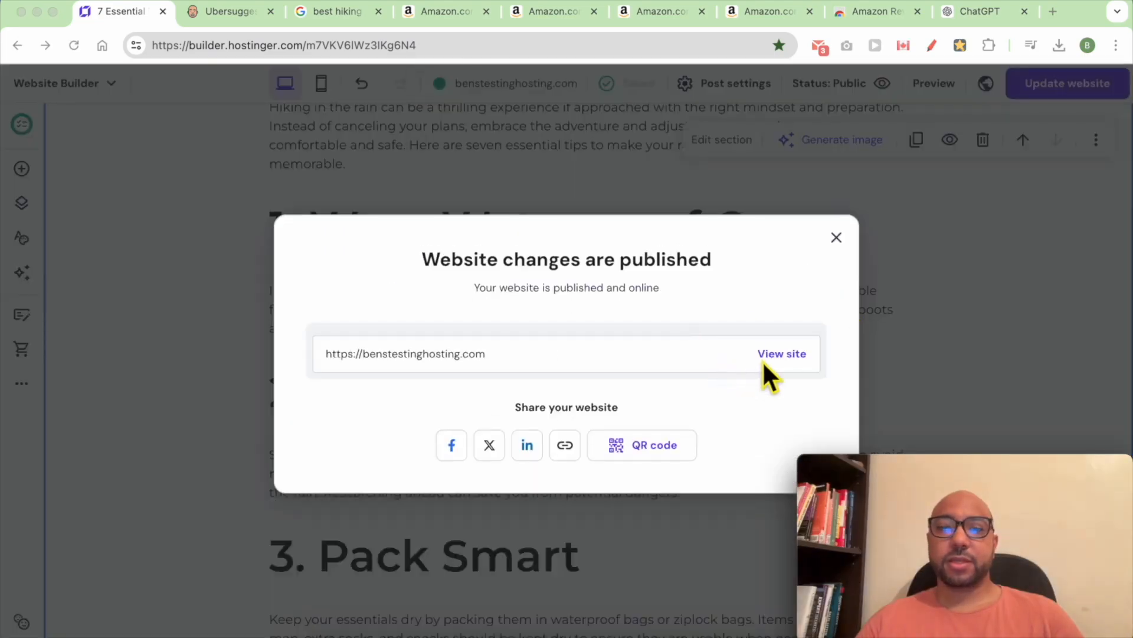
pyautogui.click(778, 353)
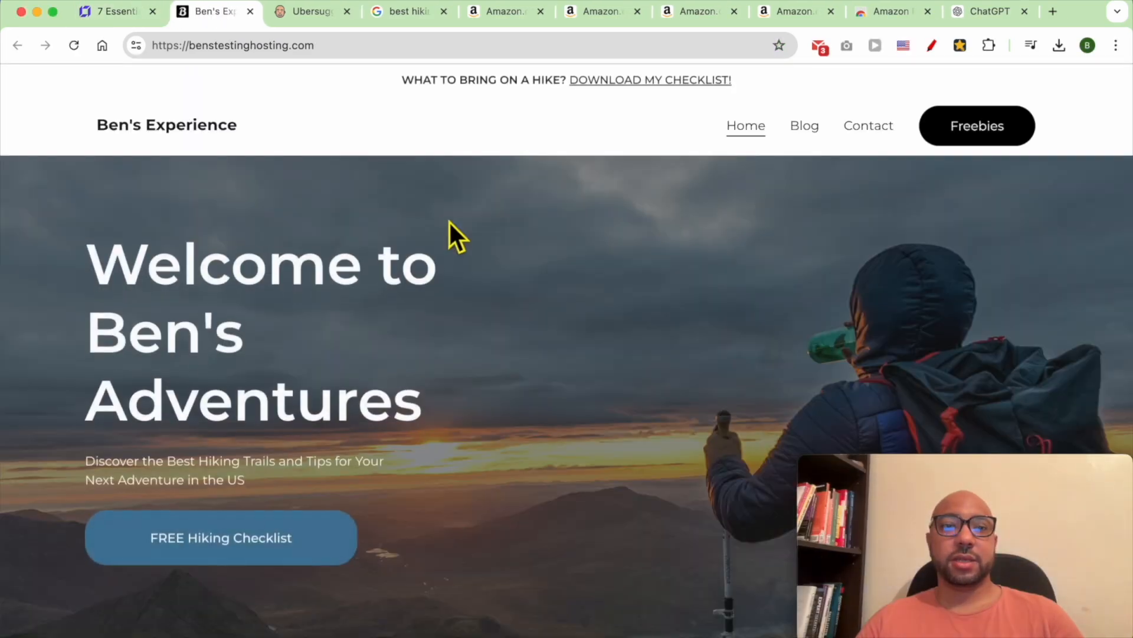
# - On the live site, open Blog and read through the 7 Essential Tips for Hiking in the Rain post
pyautogui.click(808, 125)
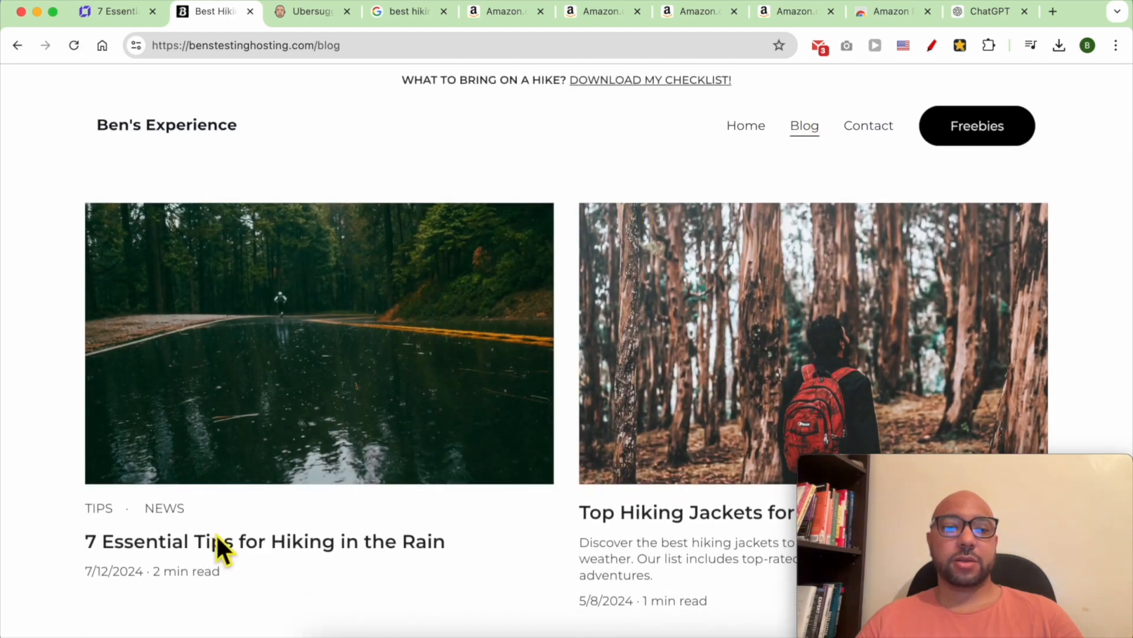
pyautogui.click(228, 543)
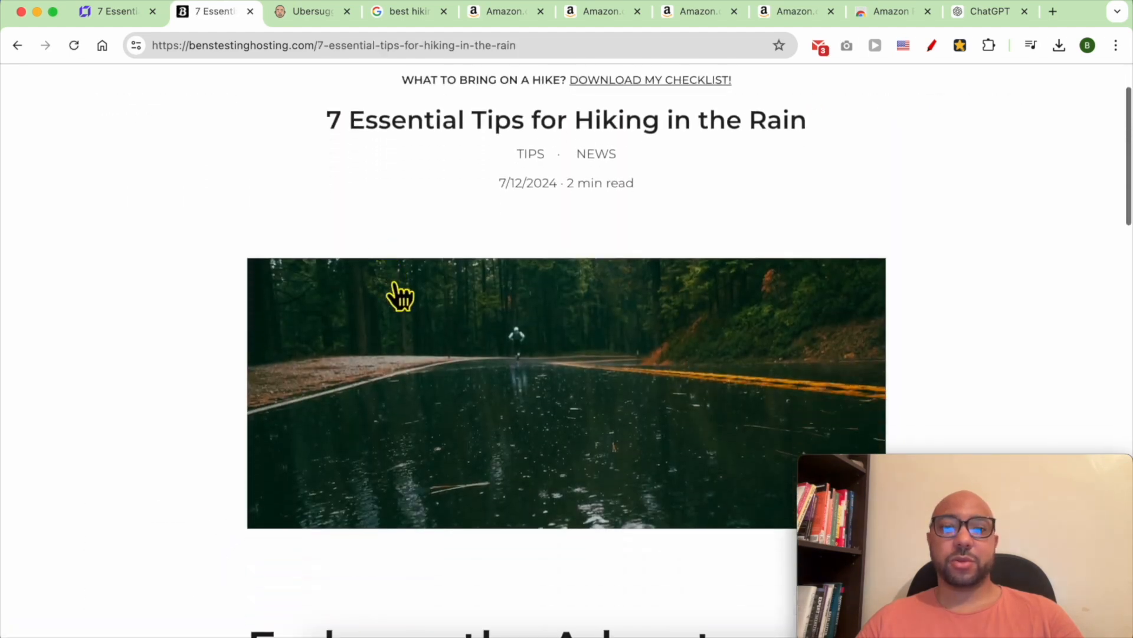
pyautogui.scroll(-9, 398, 295)
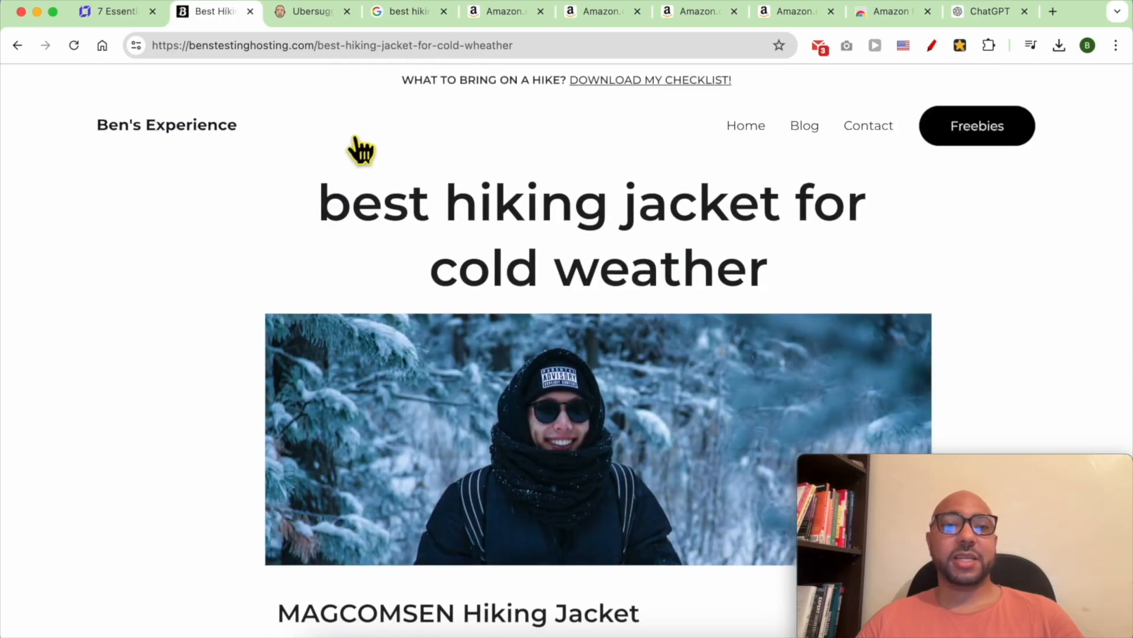
pyautogui.scroll(-5, 470, 227)
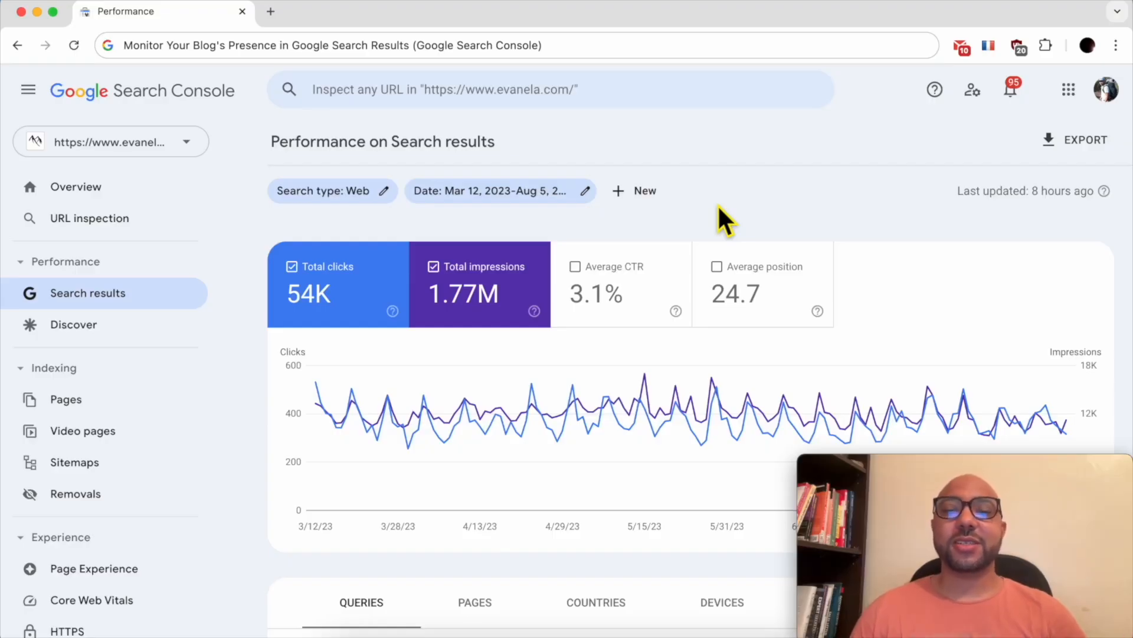
# - Scroll through the Queries table, then view the example site's performance by Pages
pyautogui.scroll(-5, 531, 405)
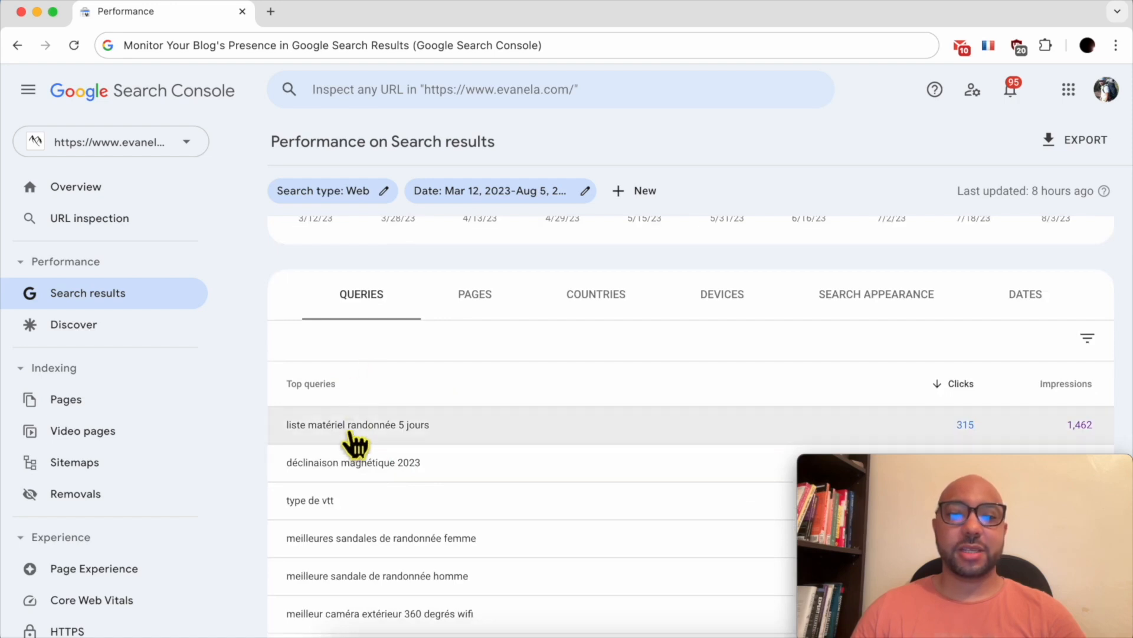
pyautogui.scroll(-2, 436, 461)
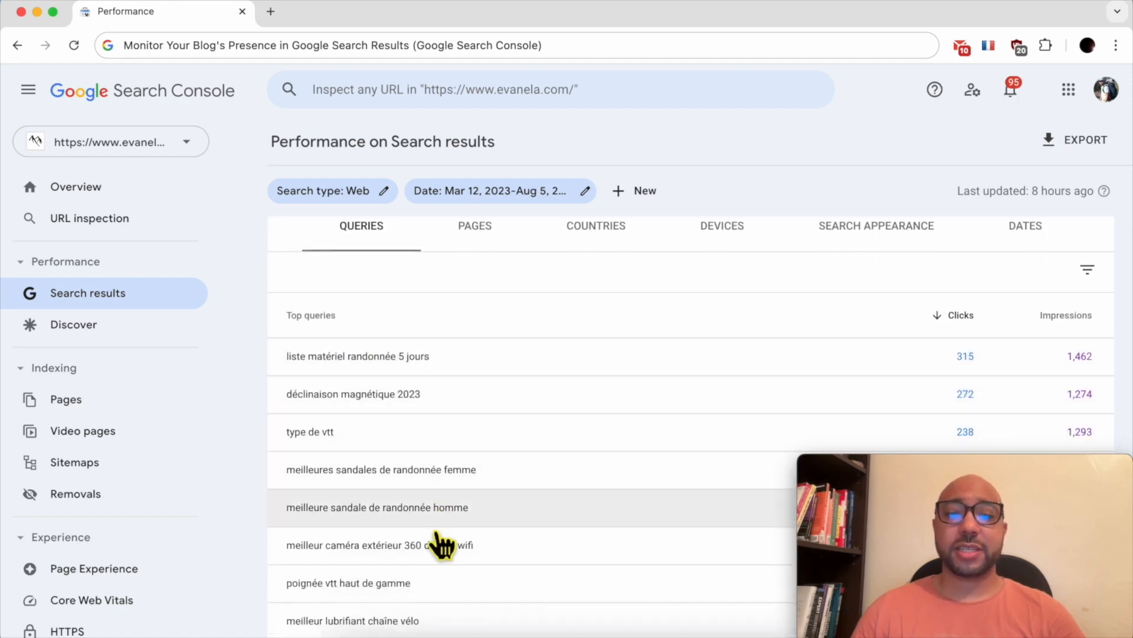
pyautogui.scroll(-3, 444, 546)
pyautogui.scroll(5, 450, 425)
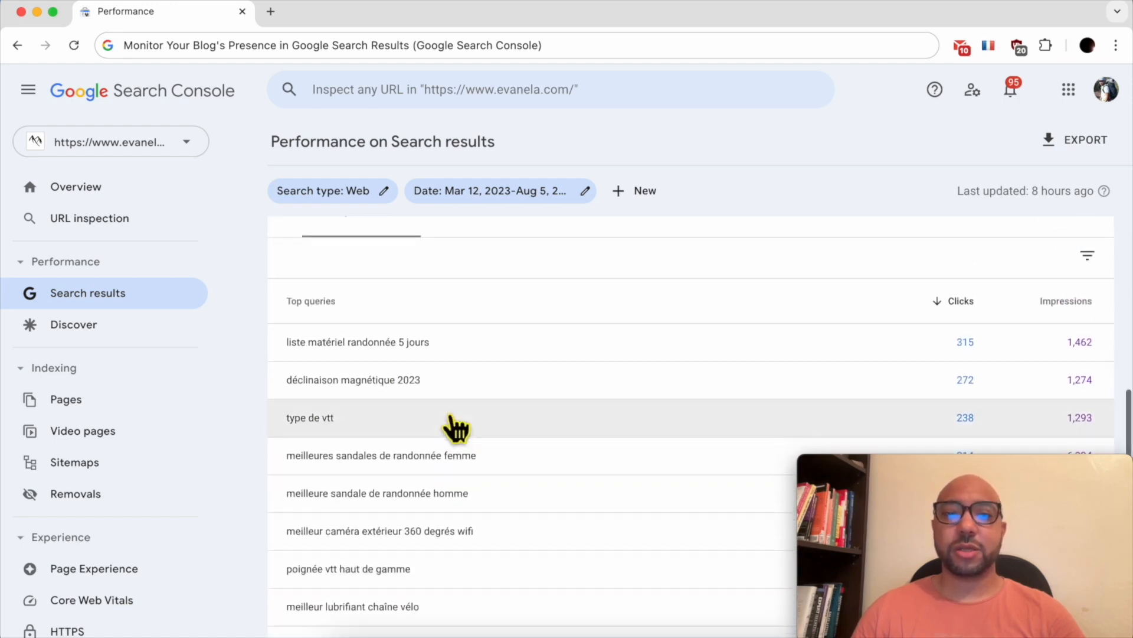
pyautogui.click(484, 353)
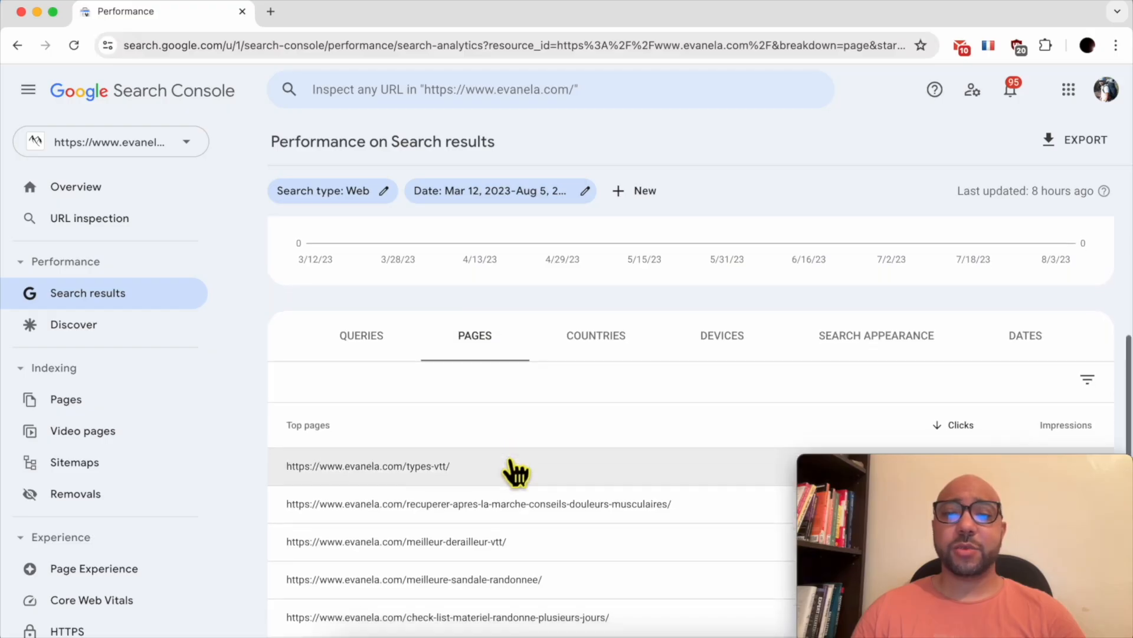
pyautogui.scroll(-2, 520, 467)
pyautogui.scroll(-3, 552, 413)
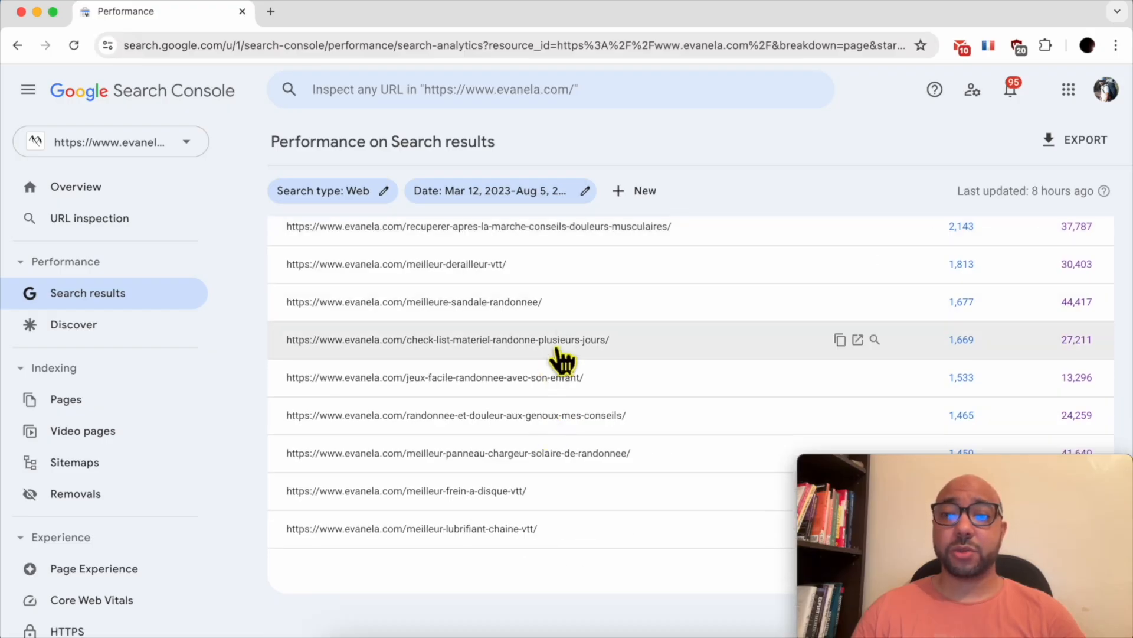
pyautogui.scroll(5, 564, 366)
pyautogui.scroll(2, 612, 430)
# - Break the performance down by Countries and scroll through the list
pyautogui.click(612, 431)
pyautogui.scroll(-2, 637, 450)
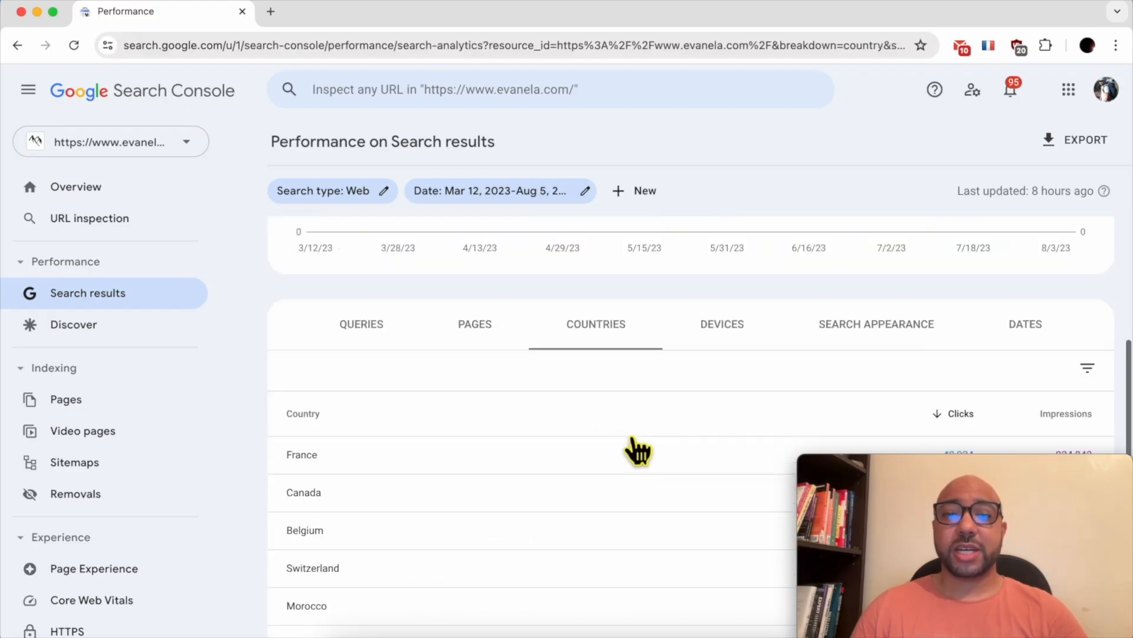
pyautogui.scroll(-1, 448, 466)
pyautogui.scroll(-3, 440, 448)
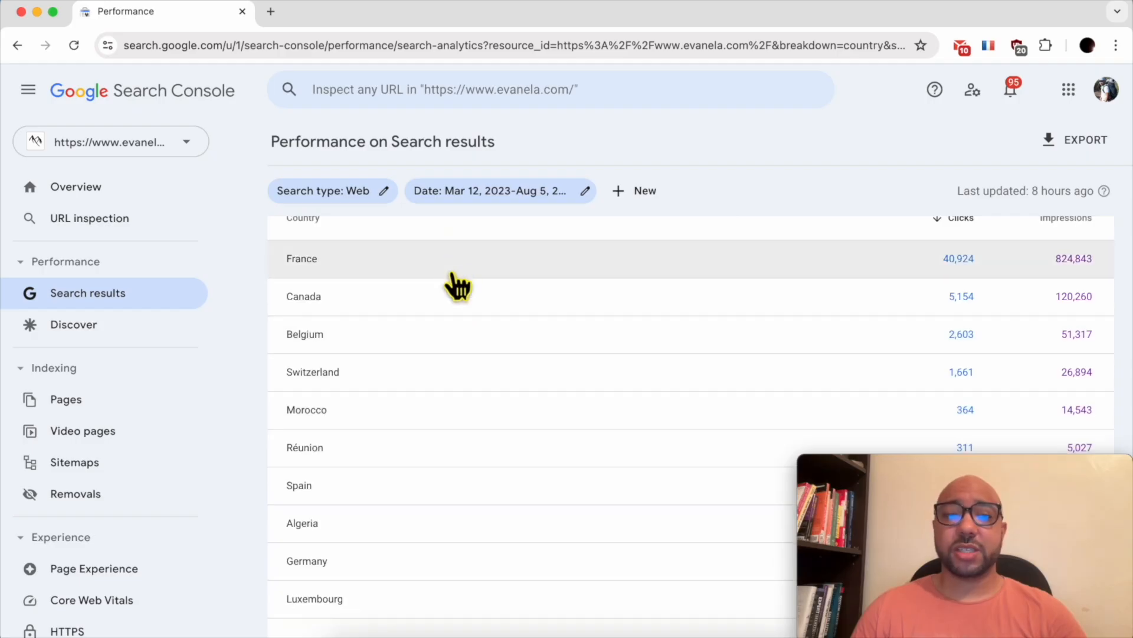
pyautogui.scroll(1, 466, 307)
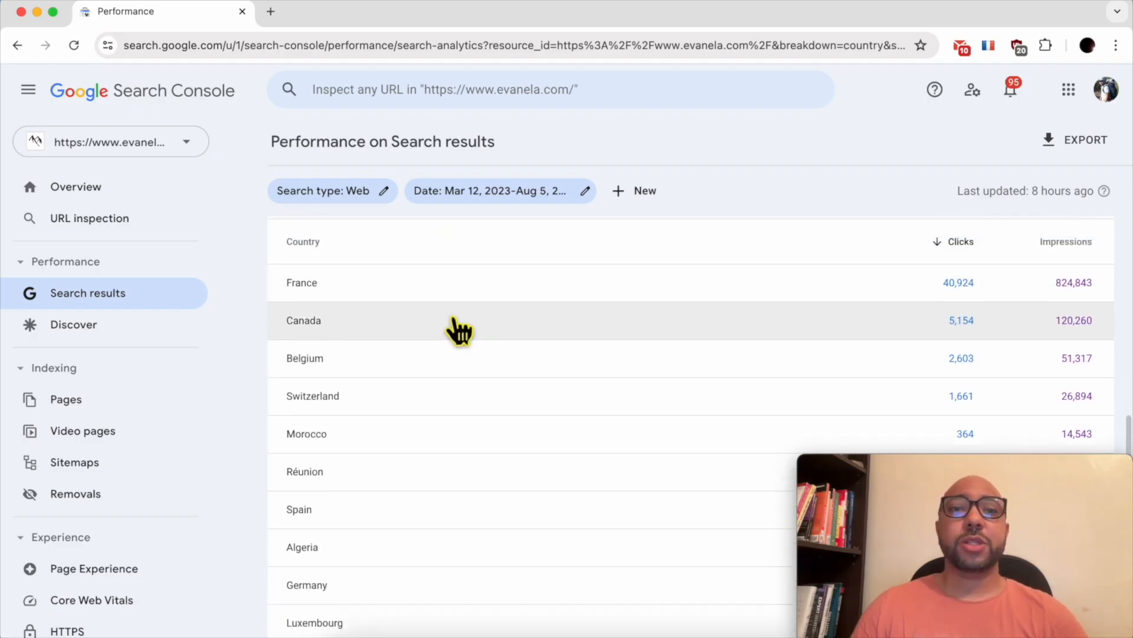
pyautogui.scroll(5, 354, 239)
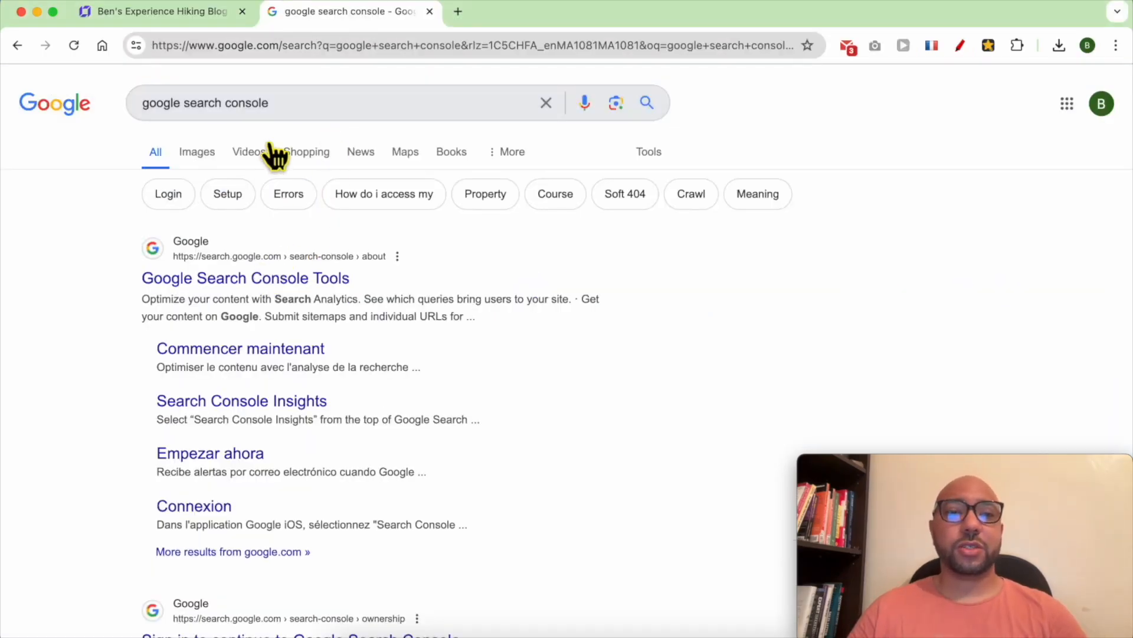
# - Open Google Search Console from the search results and start adding a new property
pyautogui.moveTo(269, 104); pyautogui.dragTo(140, 107)
pyautogui.click(237, 278)
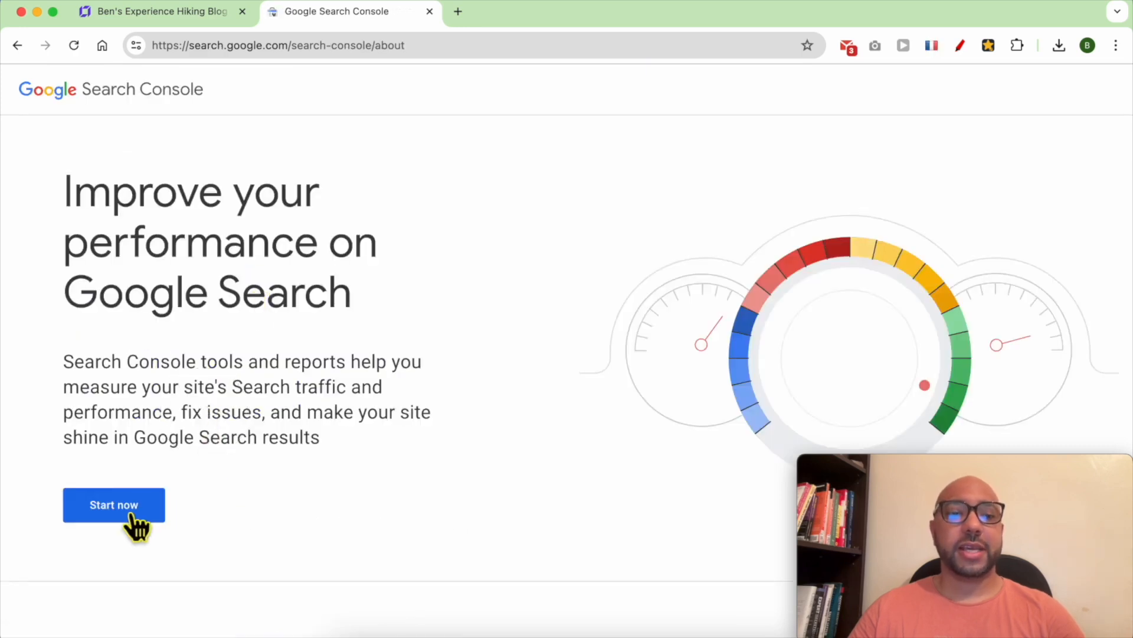
pyautogui.click(147, 504)
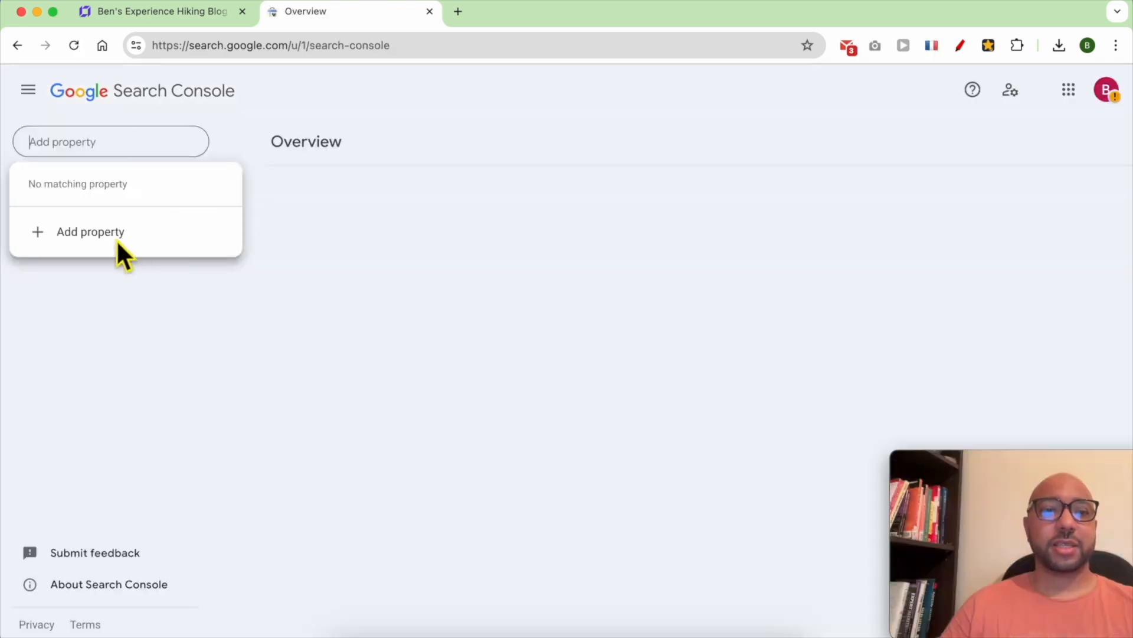
pyautogui.click(123, 241)
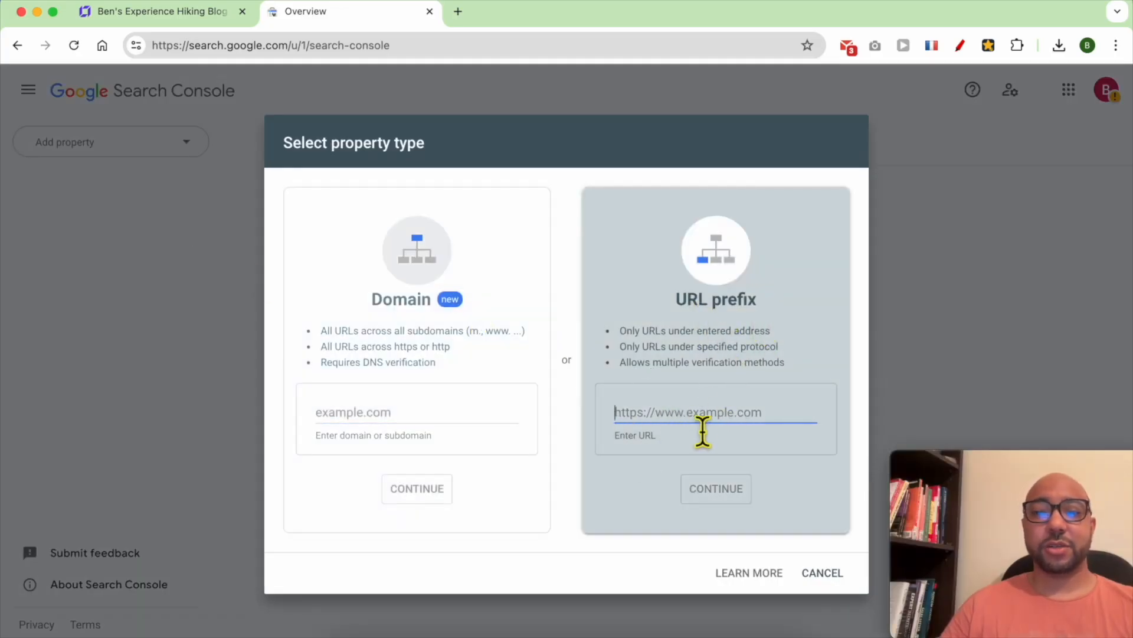
# - Add benstestinghosting.com as a URL-prefix property, copying the address from the live site
pyautogui.click(180, 13)
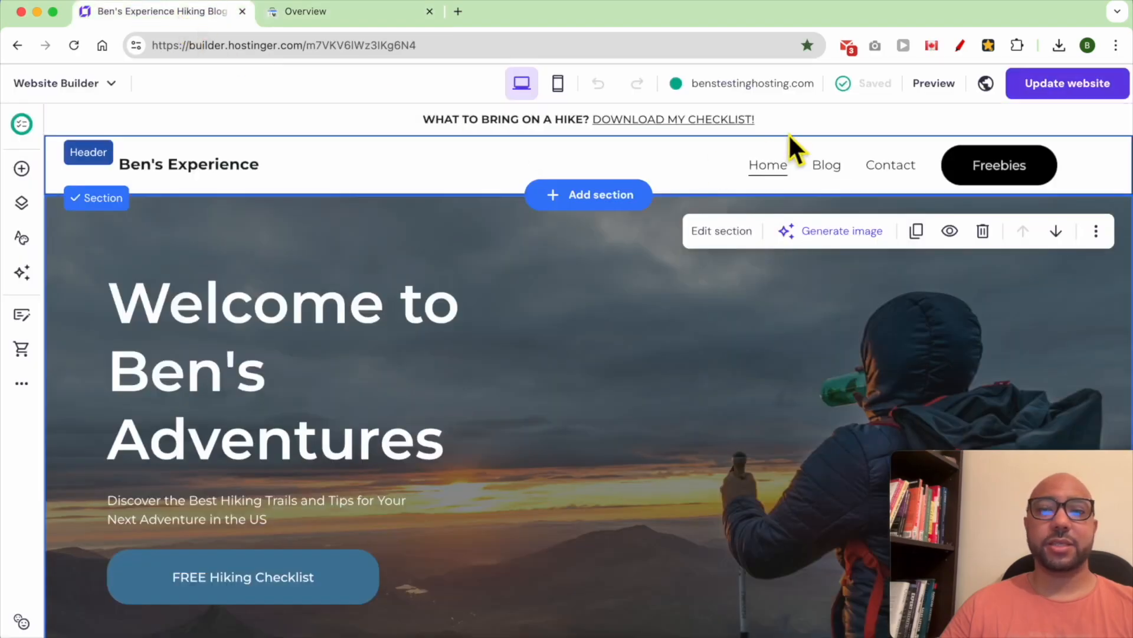
pyautogui.moveTo(845, 105)
pyautogui.moveTo(753, 88)
pyautogui.click(683, 125)
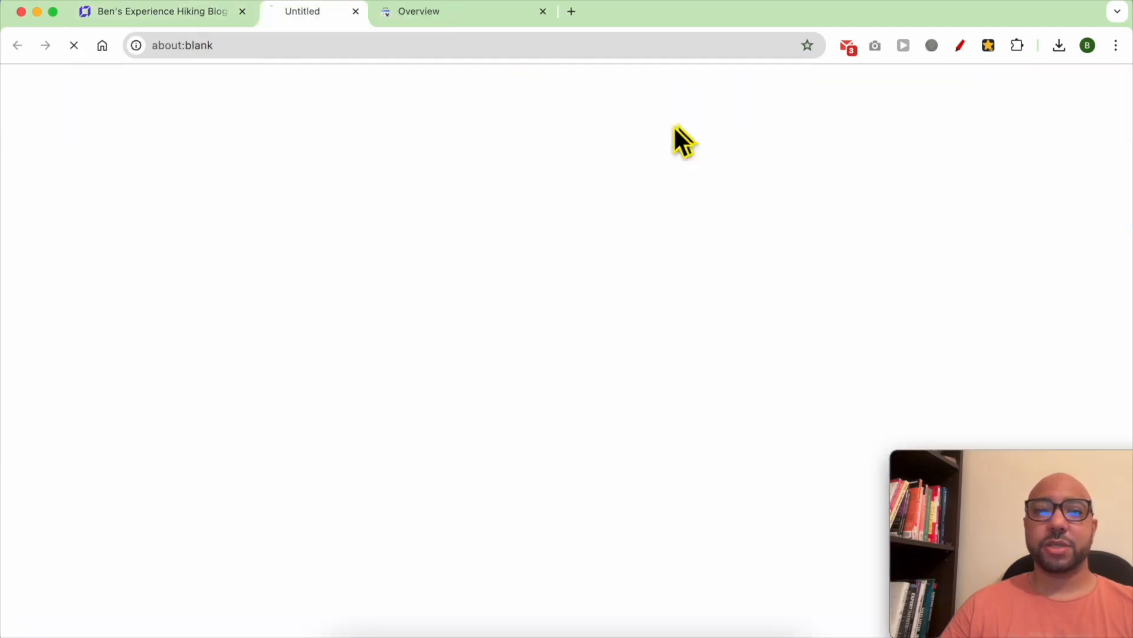
pyautogui.rightClick(303, 44)
pyautogui.click(339, 171)
pyautogui.click(490, 13)
pyautogui.rightClick(721, 429)
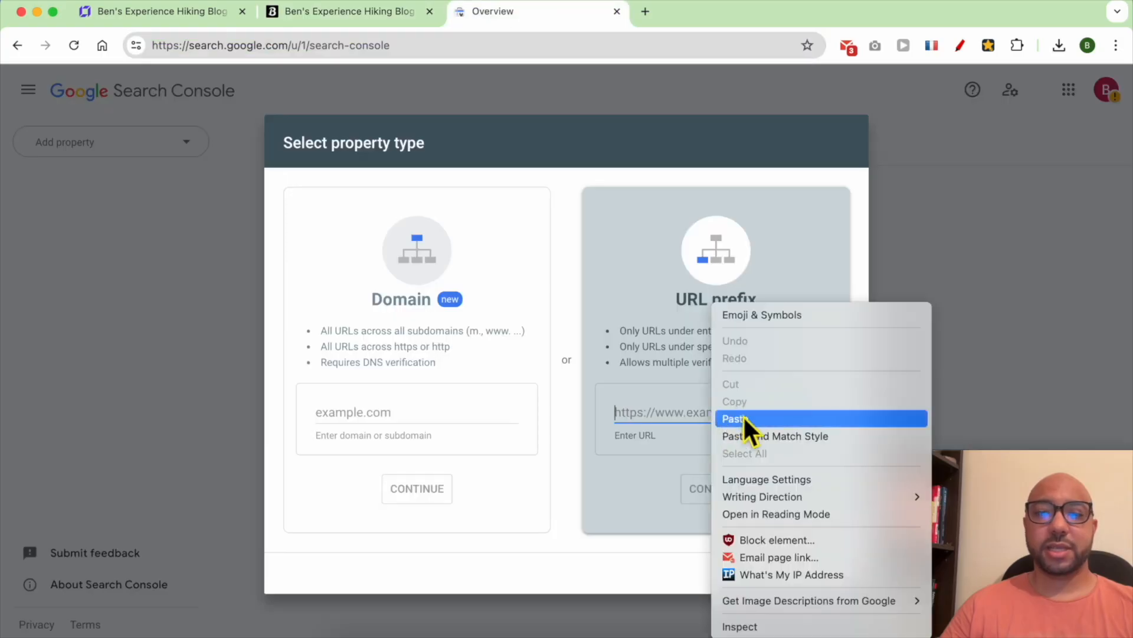
pyautogui.click(747, 417)
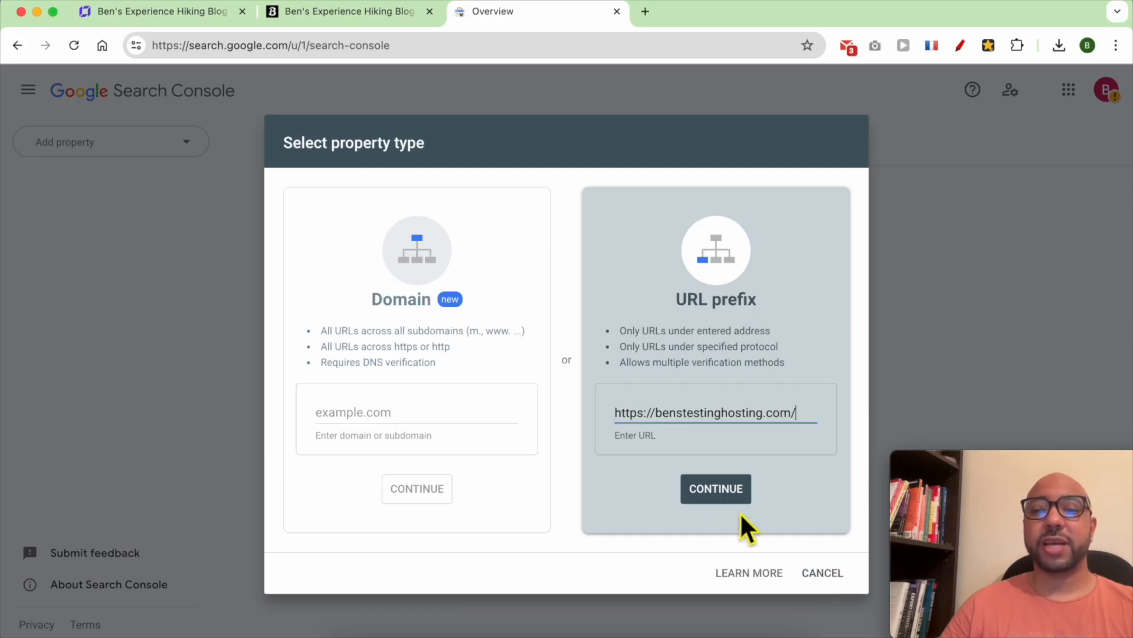
pyautogui.click(717, 494)
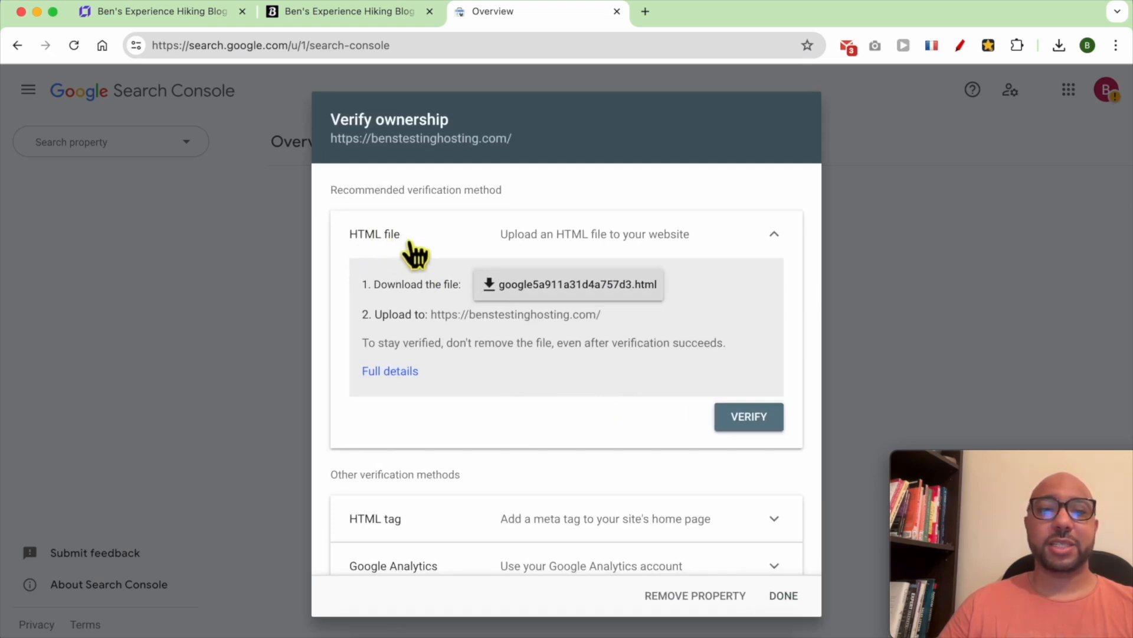
# - Copy the google-site-verification meta tag from the HTML tag method
pyautogui.scroll(-2, 466, 429)
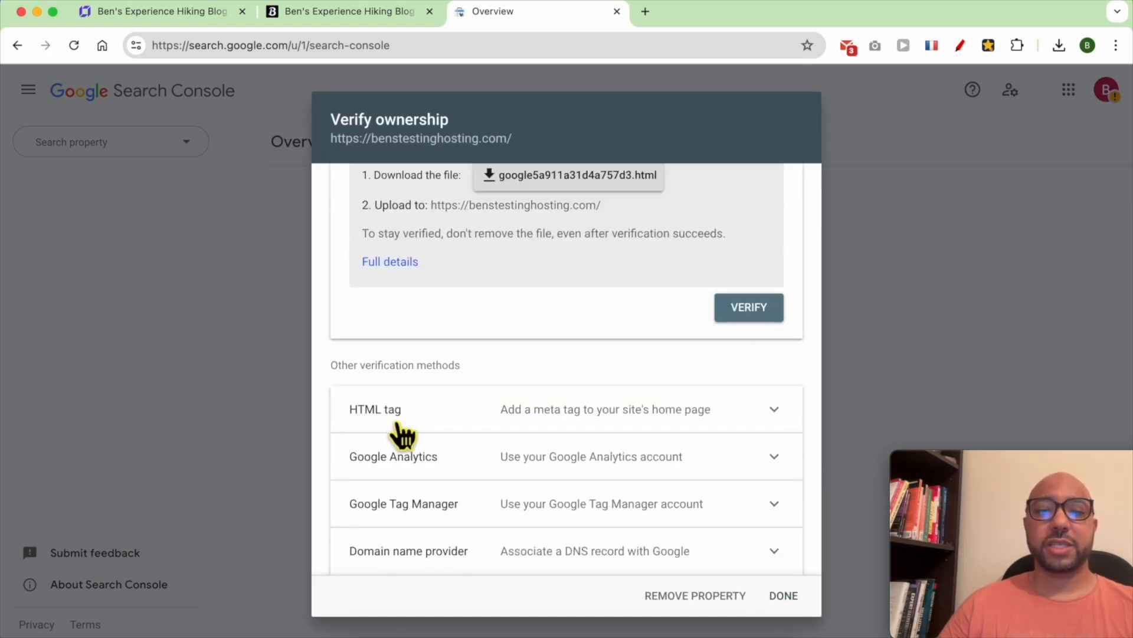
pyautogui.click(525, 414)
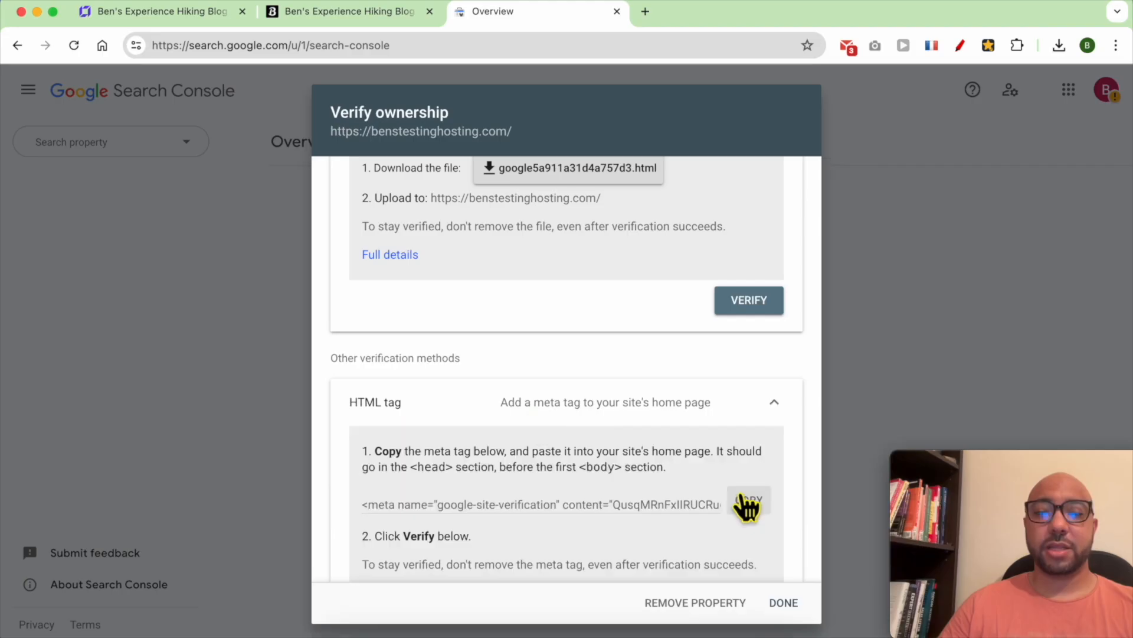
pyautogui.click(755, 509)
pyautogui.click(176, 14)
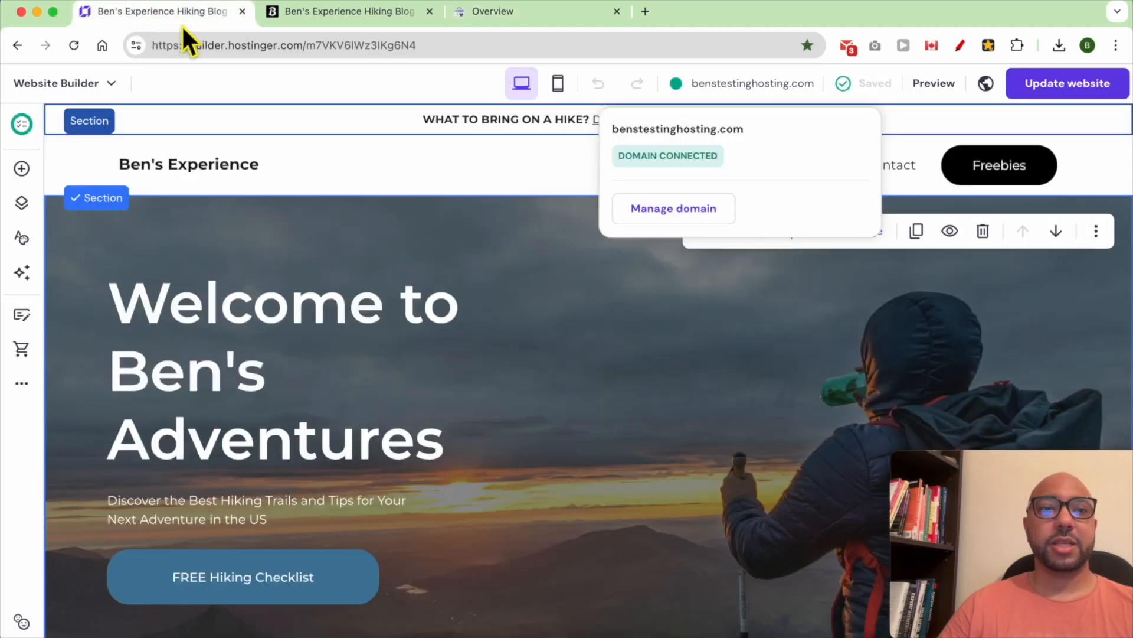
# - Paste the verification meta tag into Website settings > Integrations > Custom code and save it
pyautogui.click(22, 388)
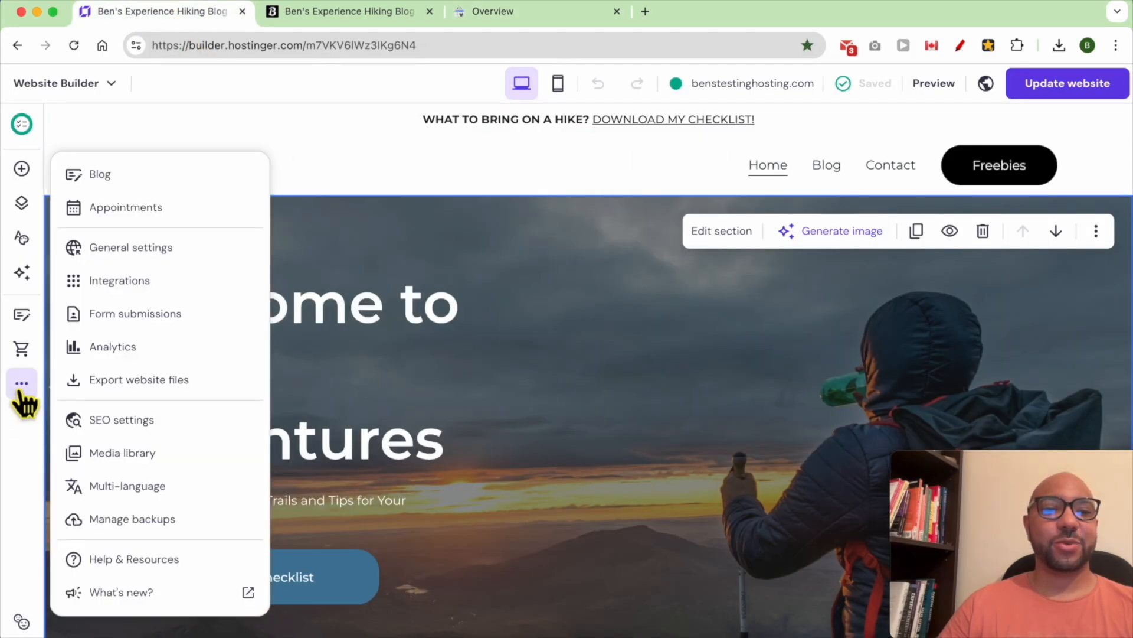
pyautogui.click(177, 282)
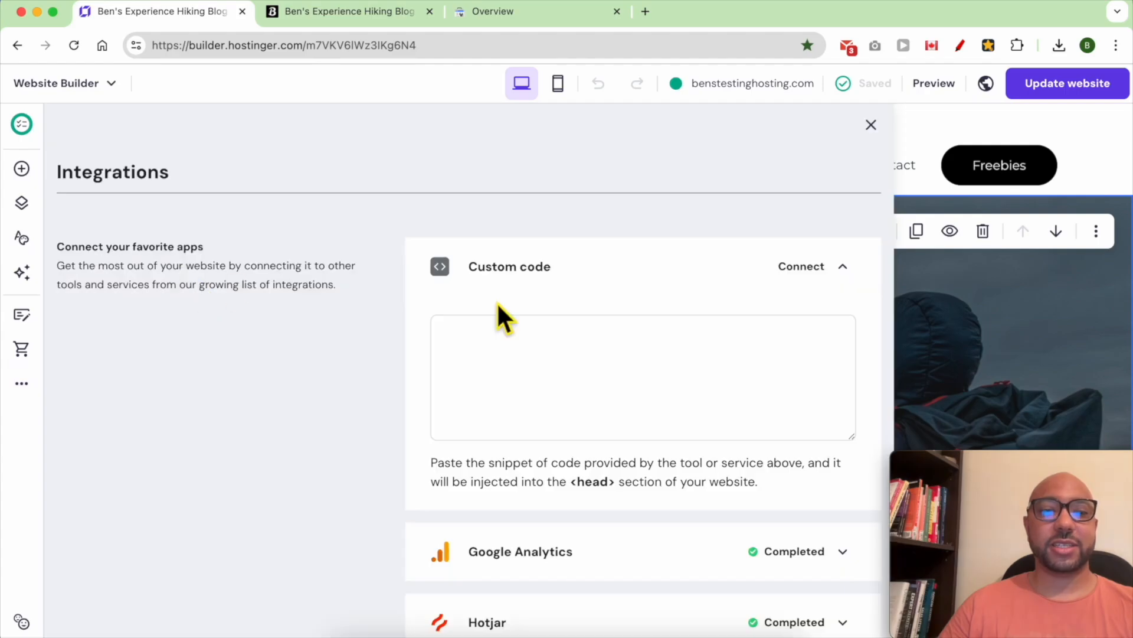
pyautogui.rightClick(501, 375)
pyautogui.click(519, 418)
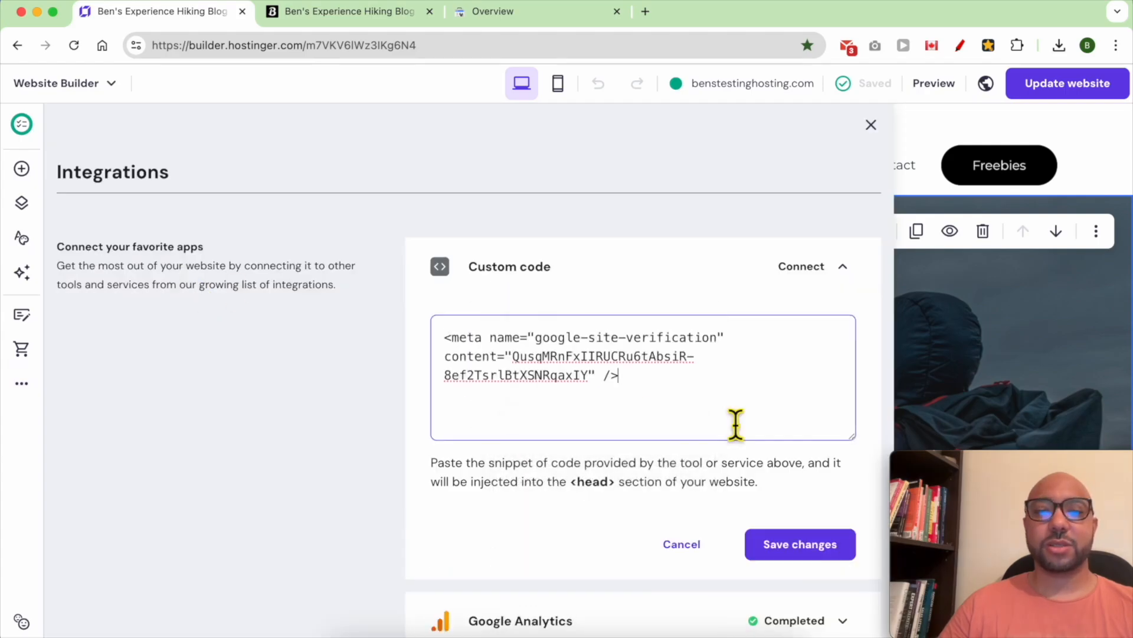
pyautogui.click(799, 555)
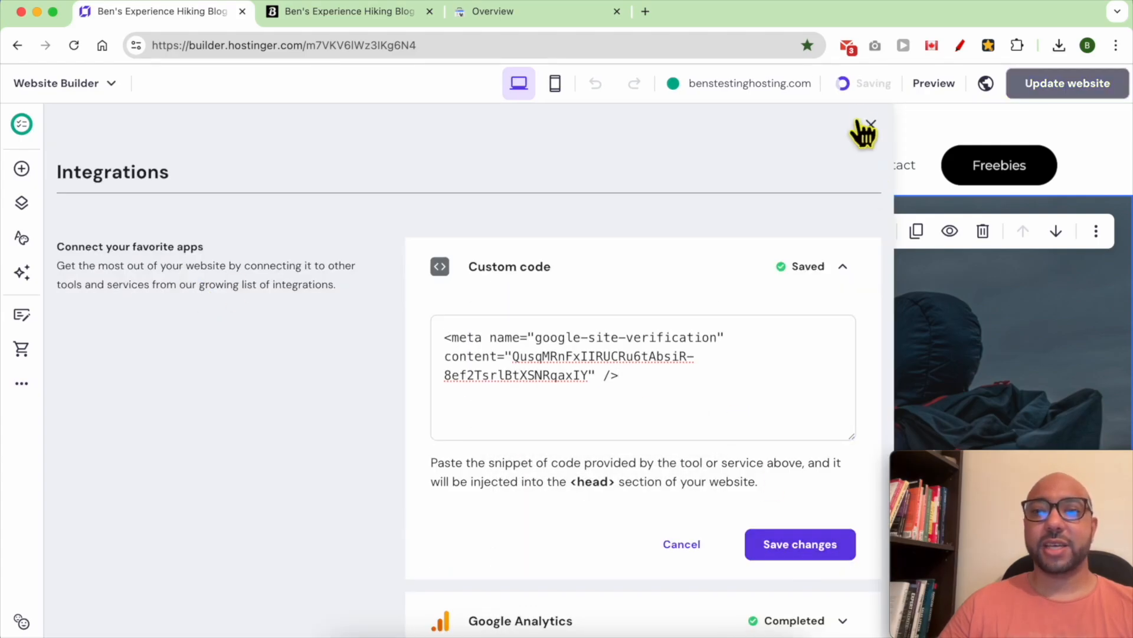
pyautogui.moveTo(871, 108)
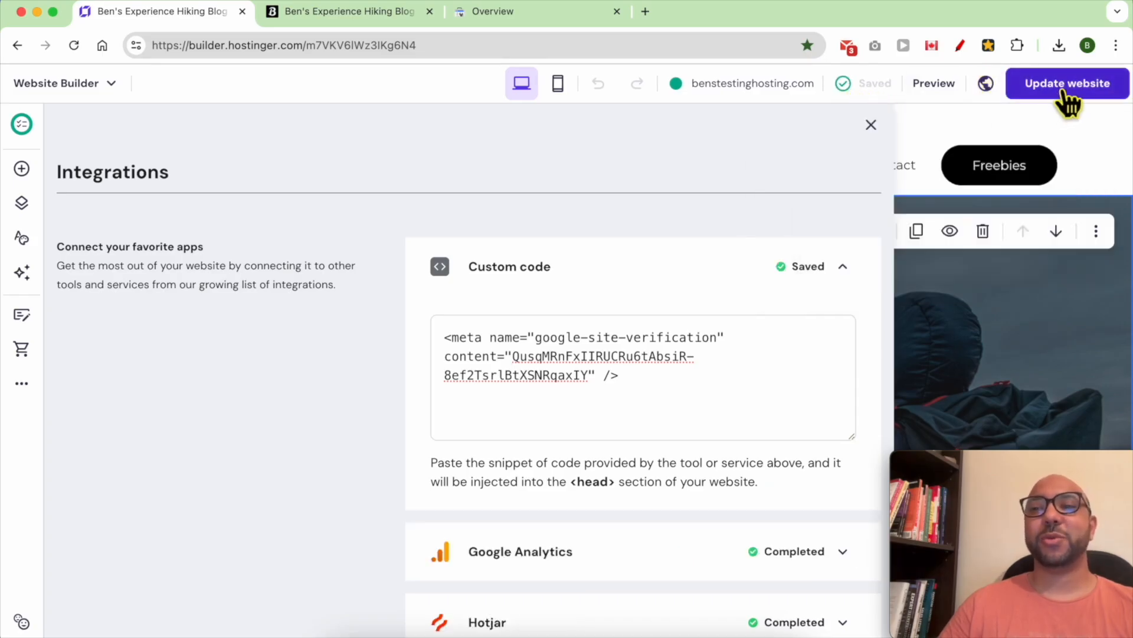
pyautogui.moveTo(675, 405); pyautogui.dragTo(383, 298)
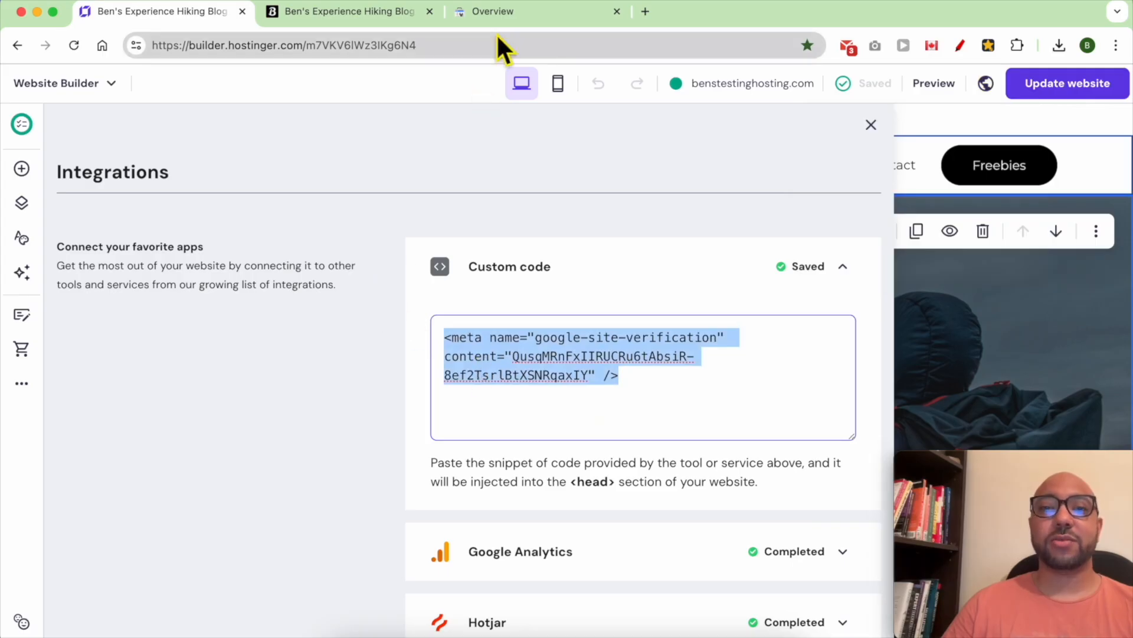
pyautogui.click(493, 11)
pyautogui.scroll(-3, 732, 405)
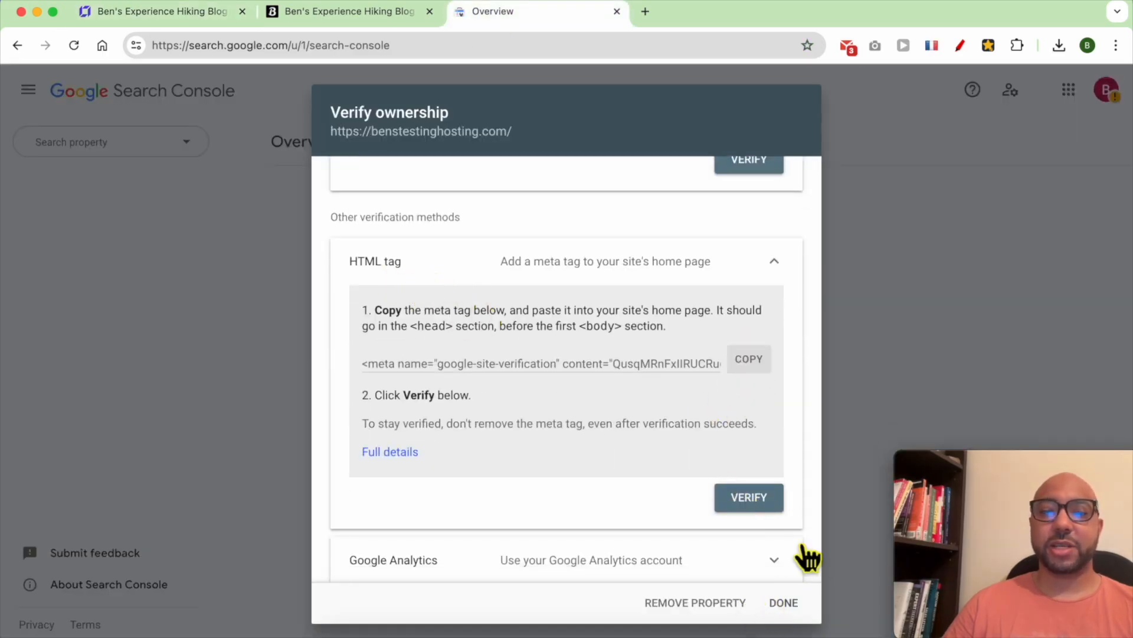
# - Verify benstestinghosting.com ownership via the HTML tag method and go to the property
pyautogui.click(756, 500)
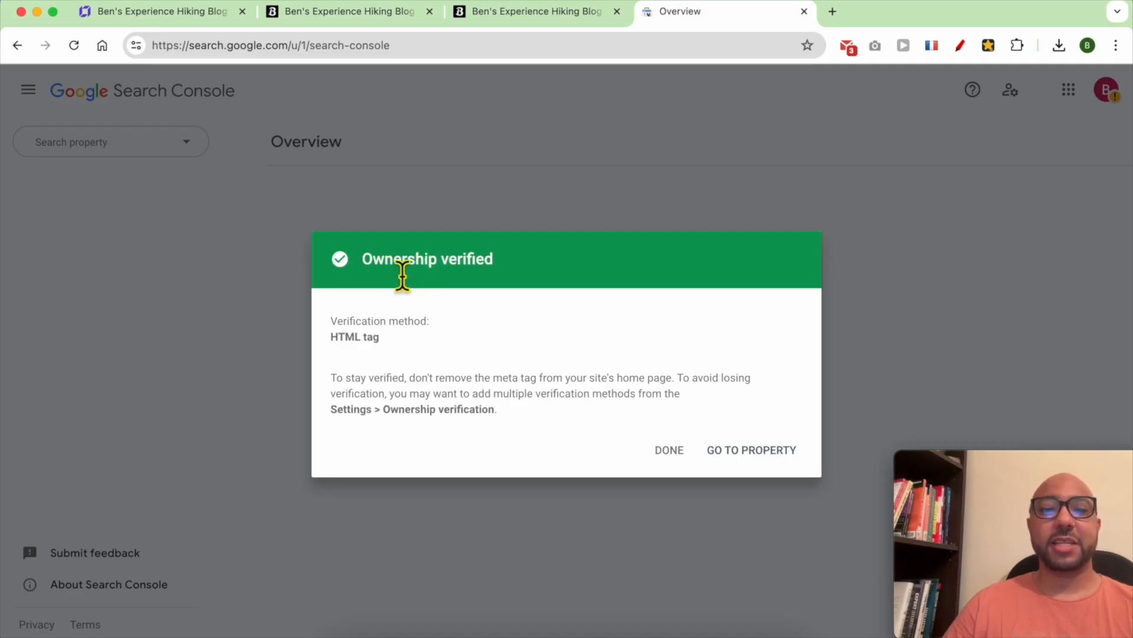
pyautogui.tripleClick(403, 272)
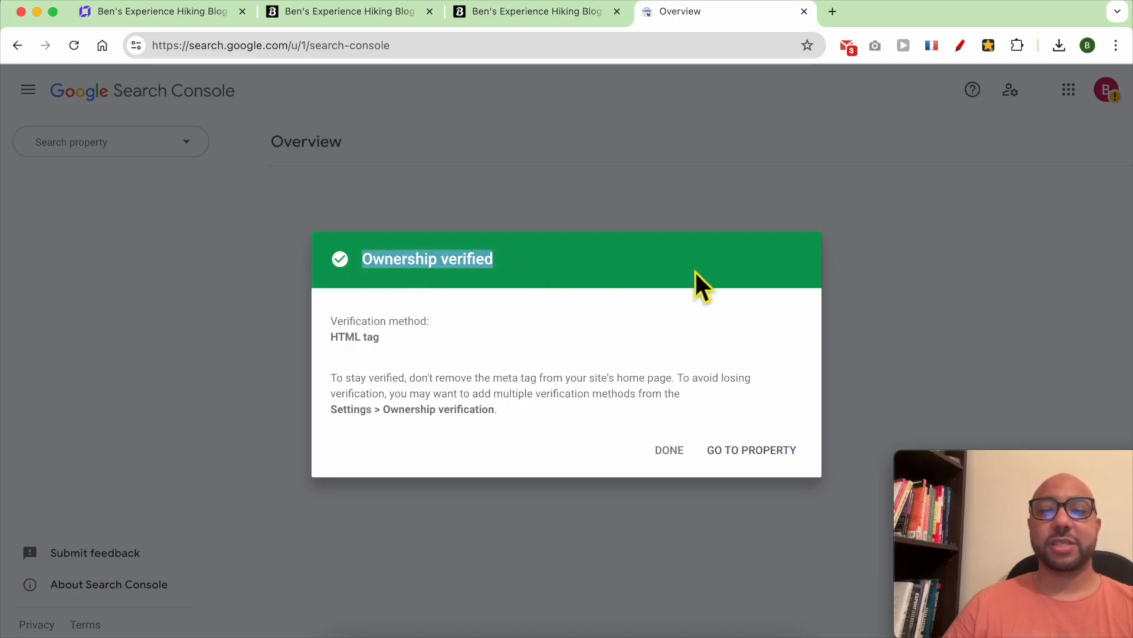
pyautogui.click(746, 454)
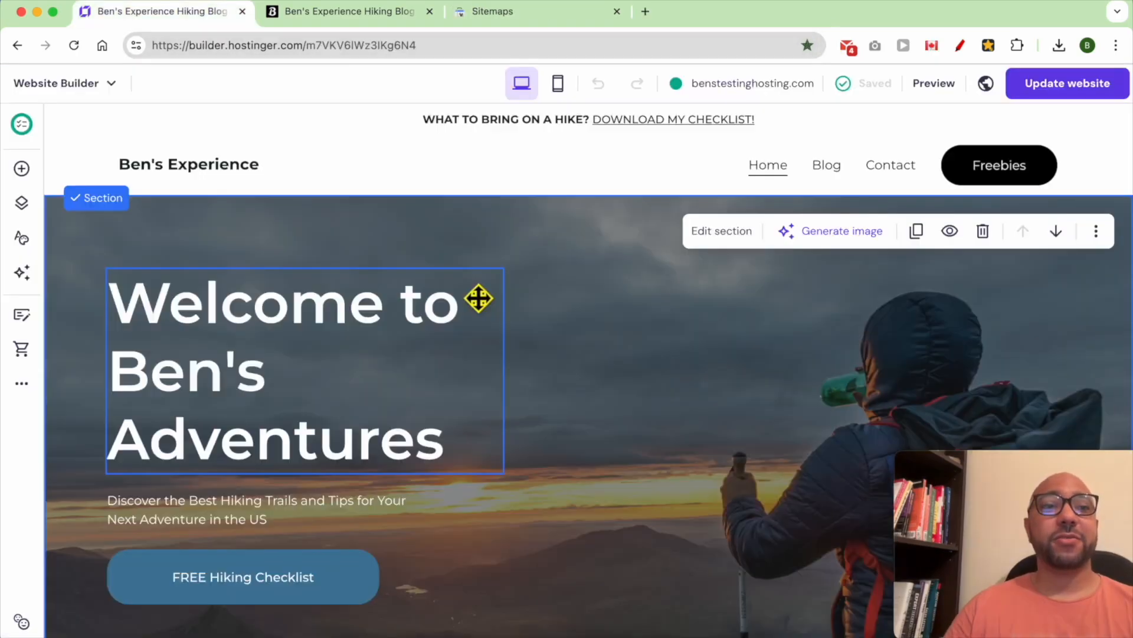
# - Load benstestinghosting.com/sitemap.xml in the live site tab to confirm it exists
pyautogui.click(379, 13)
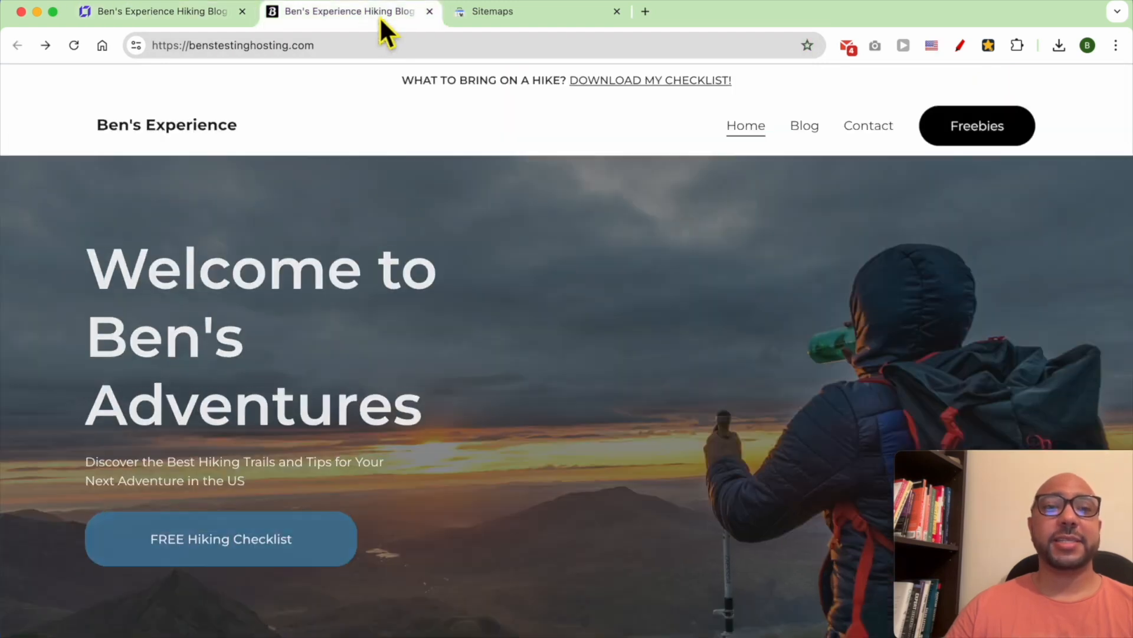
pyautogui.click(377, 57)
pyautogui.write('/sitemap.xml')
pyautogui.press('Return')
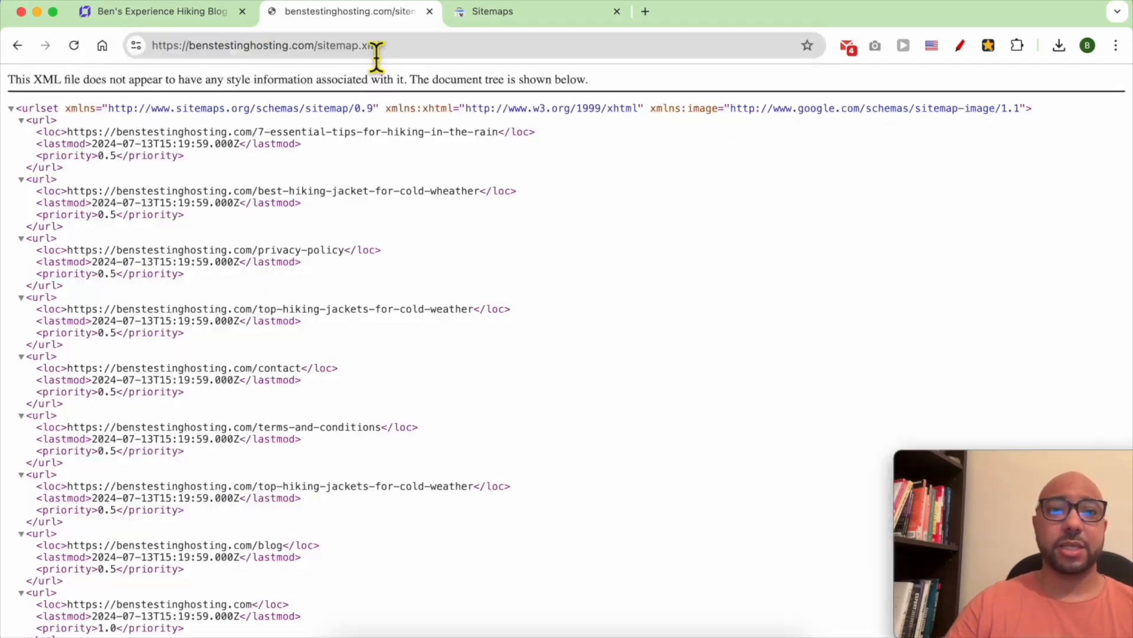
pyautogui.moveTo(289, 170); pyautogui.dragTo(367, 570)
pyautogui.click(493, 407)
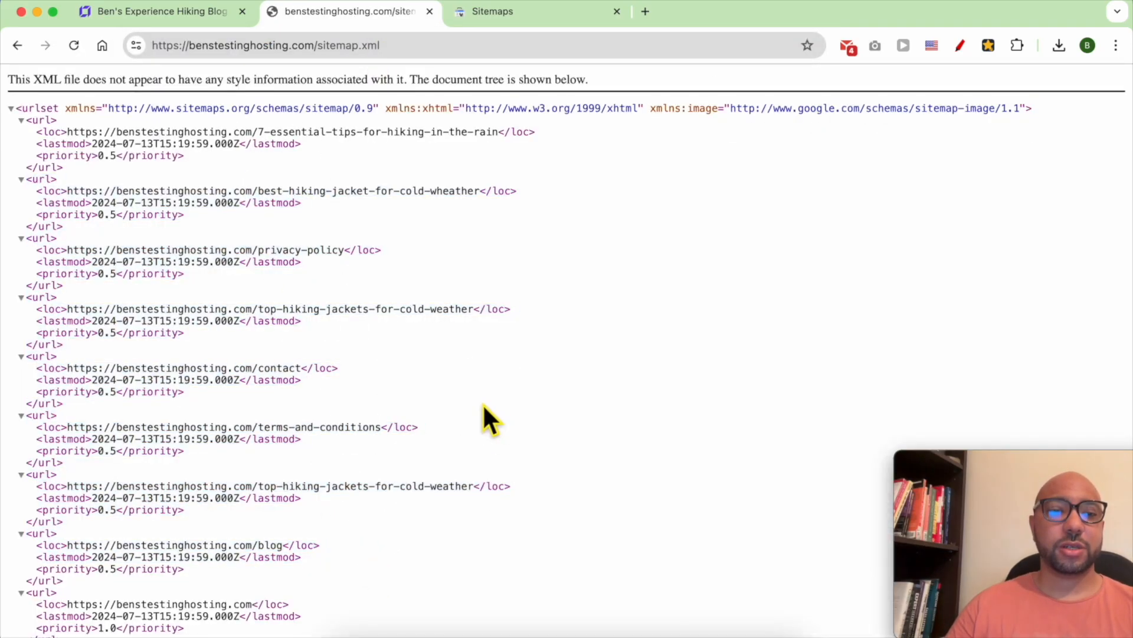
pyautogui.scroll(-1, 413, 392)
# - Submit sitemap.xml on the Search Console Sitemaps page and dismiss the confirmation
pyautogui.hotkey('ctrl', 'Tab')
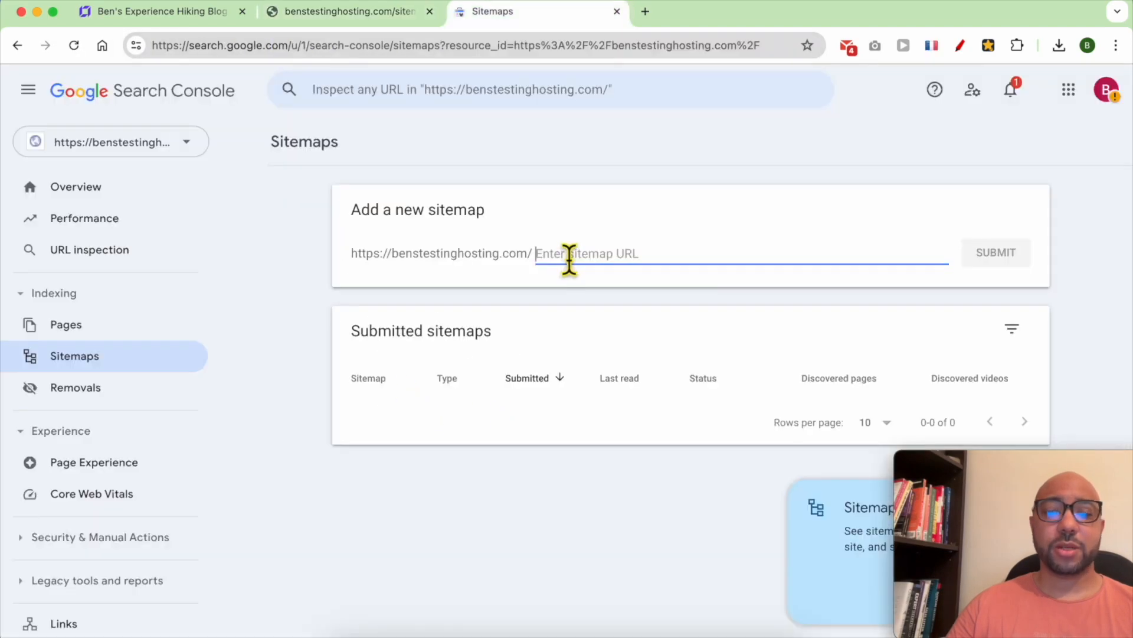
pyautogui.write('sitemap.xml')
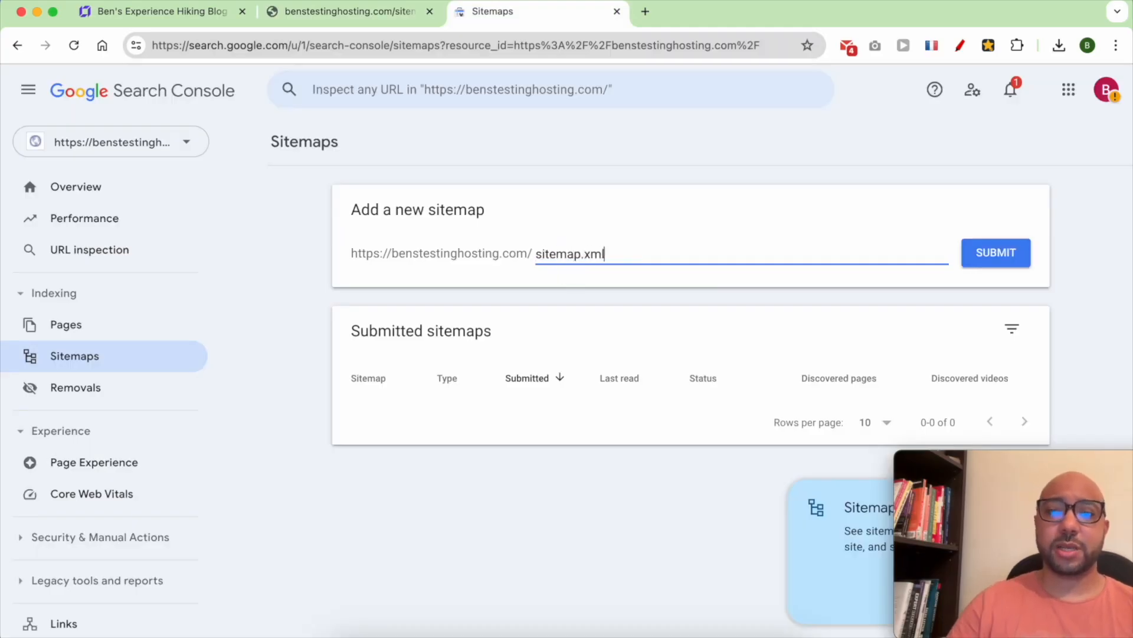
pyautogui.click(995, 255)
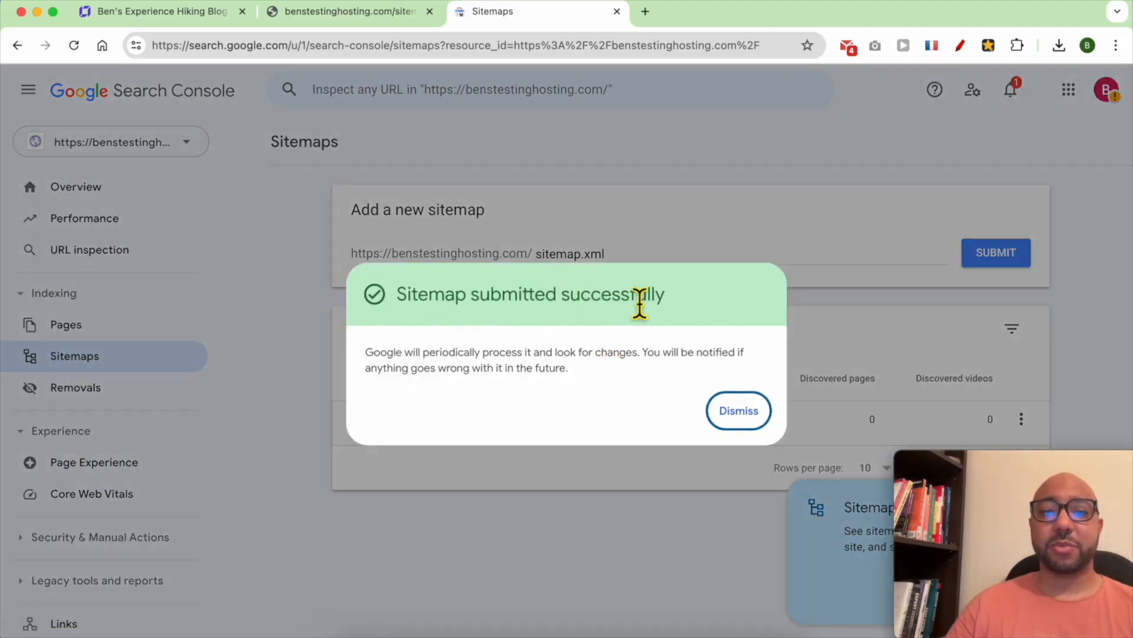
pyautogui.click(739, 413)
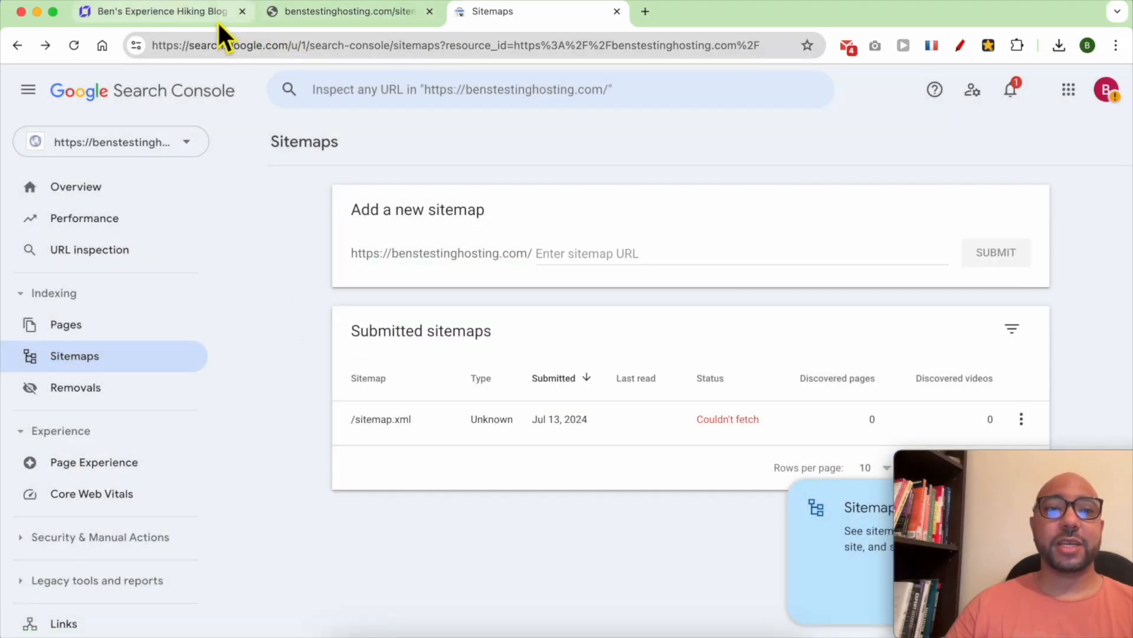
pyautogui.click(217, 14)
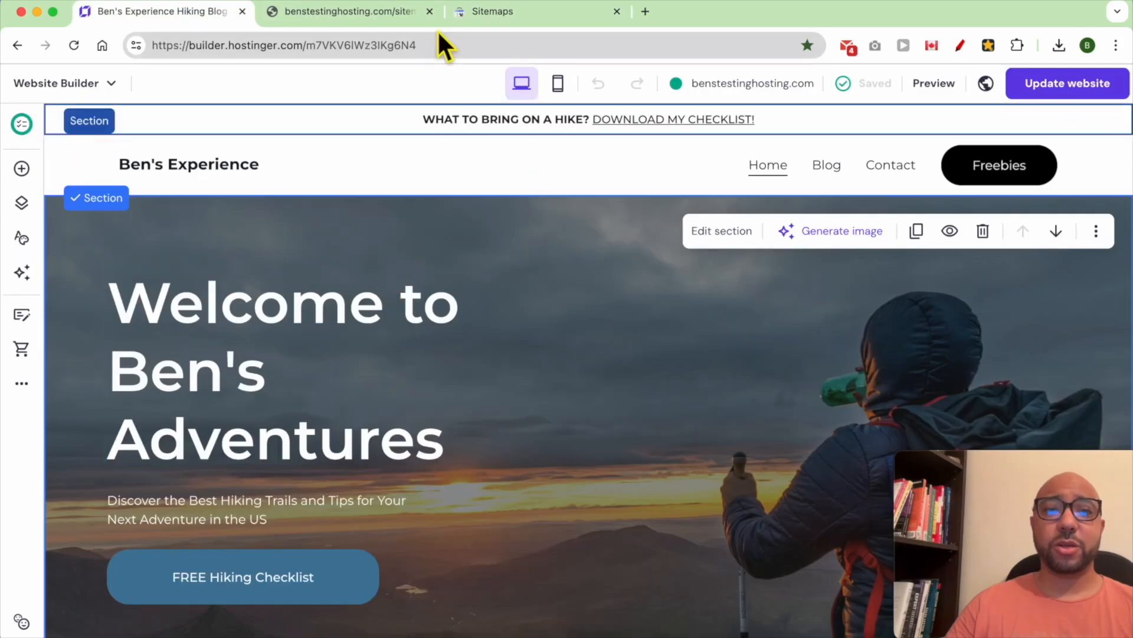
pyautogui.click(490, 12)
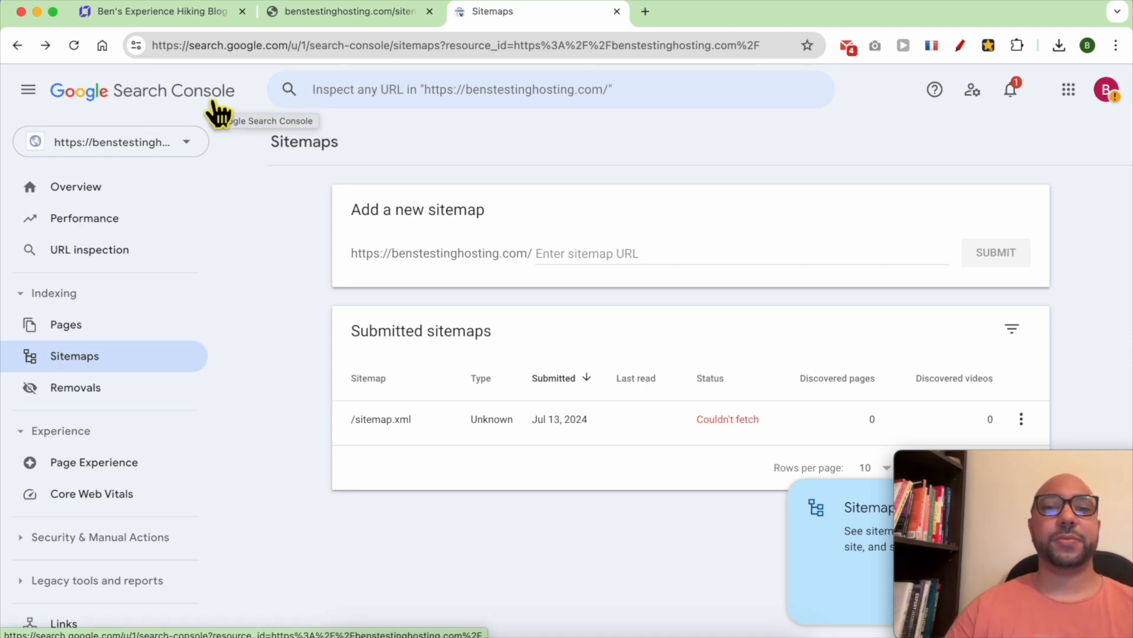
# - Open the Performance report and view an example site's top queries, pages and countries
pyautogui.click(135, 219)
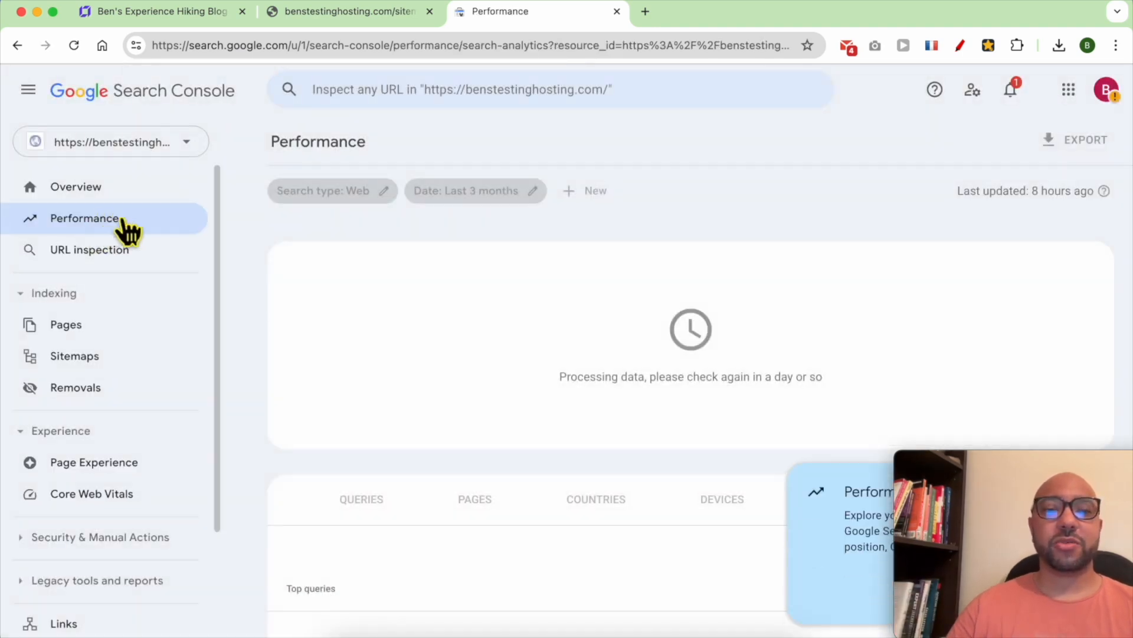
pyautogui.moveTo(564, 370); pyautogui.dragTo(821, 372)
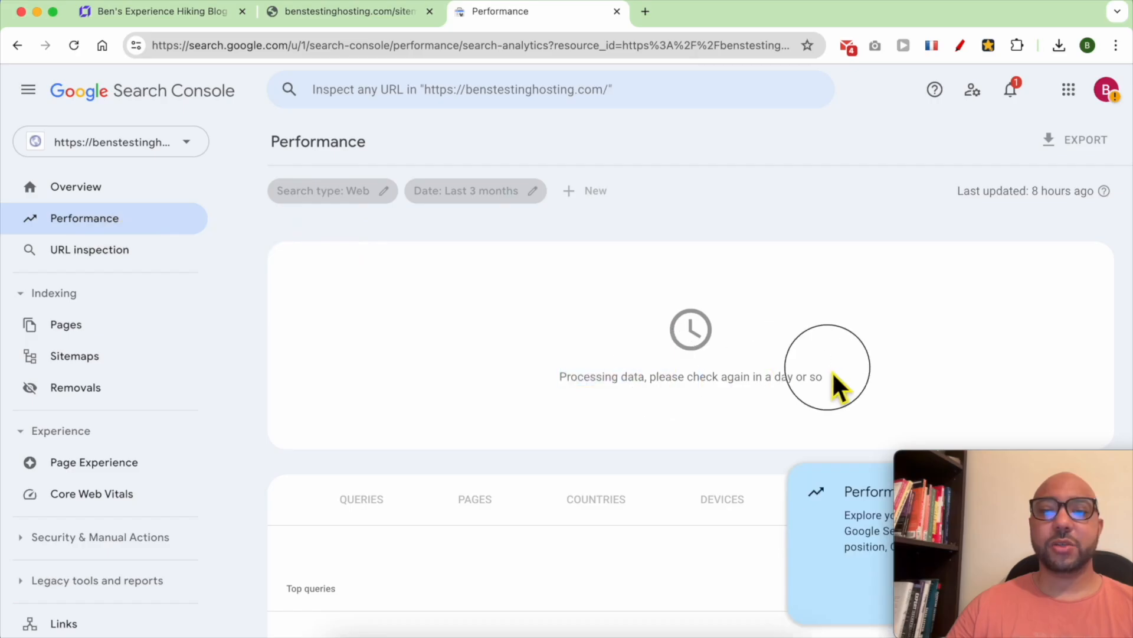
pyautogui.scroll(-3, 582, 435)
pyautogui.scroll(3, 582, 435)
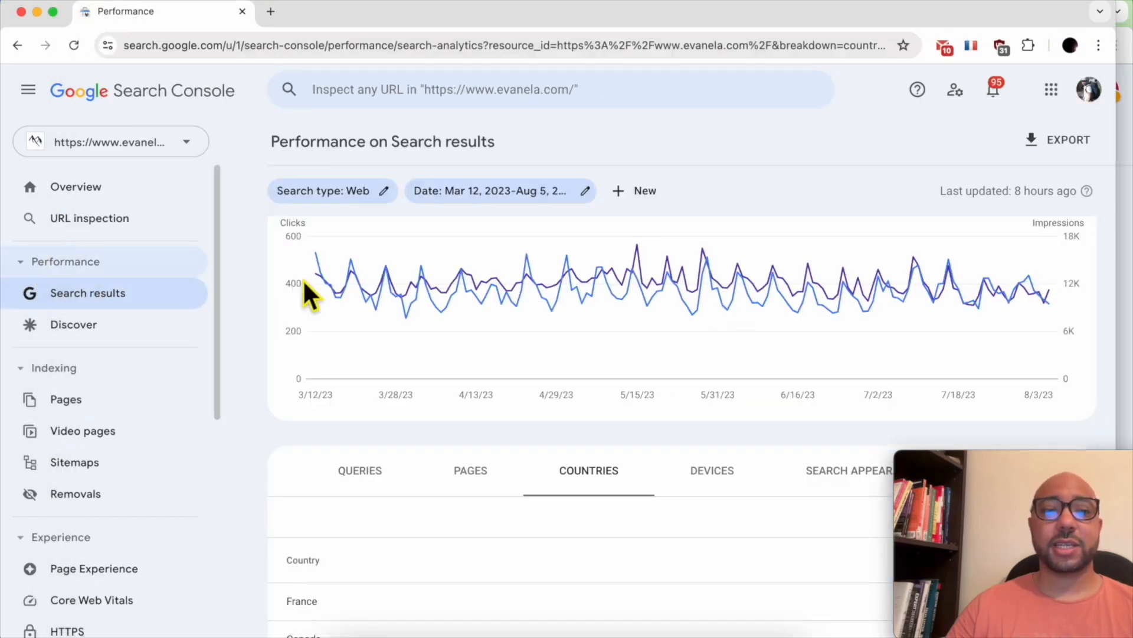
pyautogui.scroll(3, 540, 313)
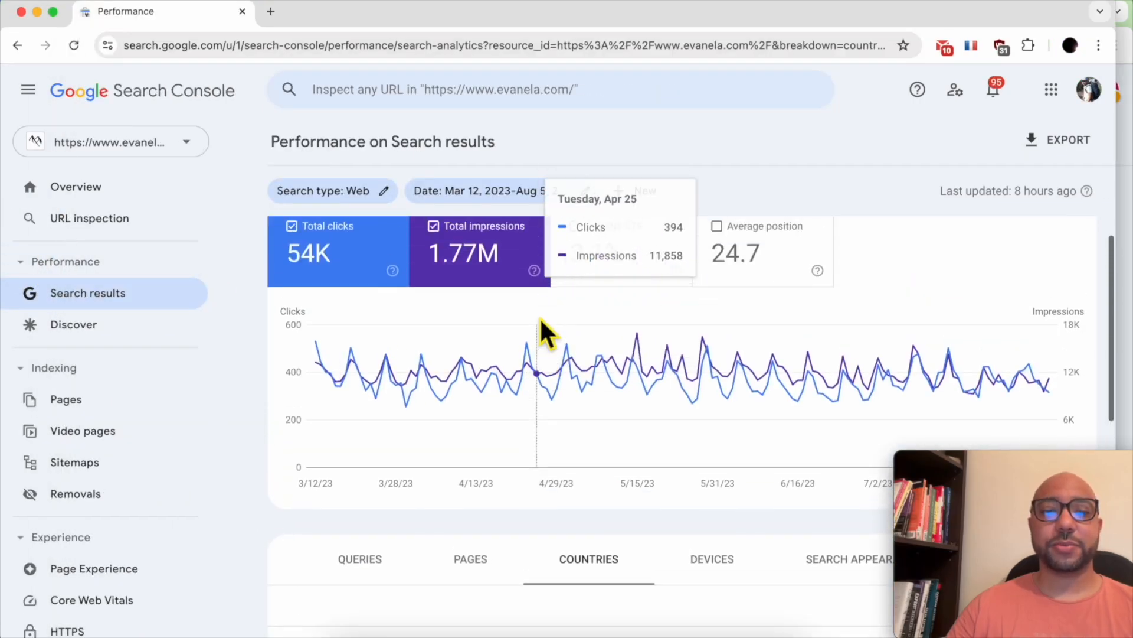
pyautogui.click(373, 557)
pyautogui.scroll(-4, 401, 507)
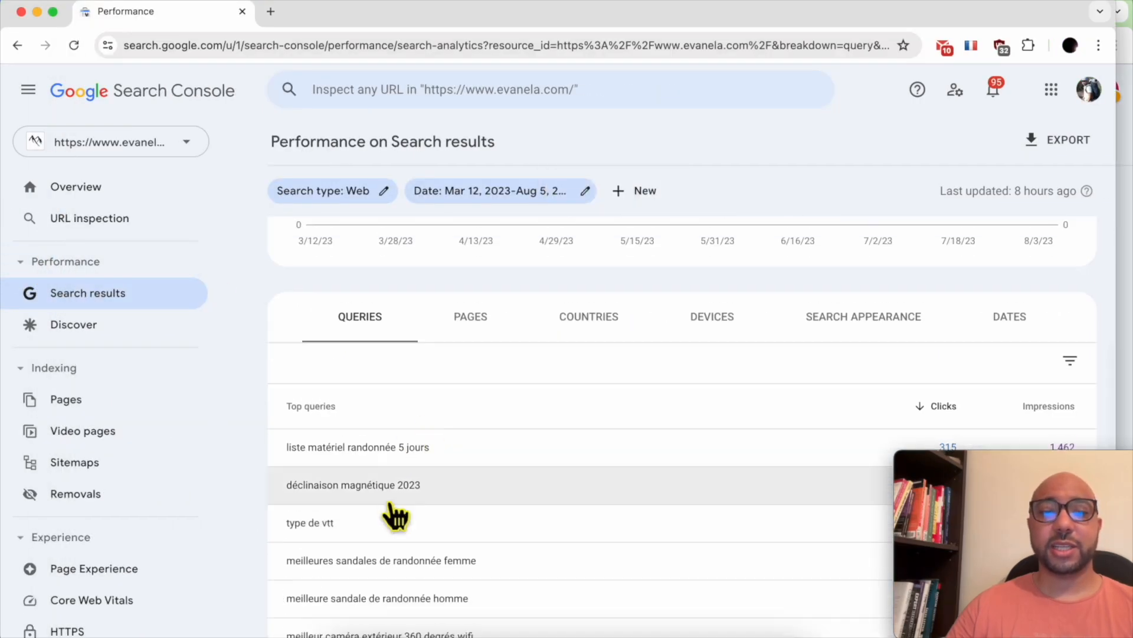
pyautogui.click(470, 329)
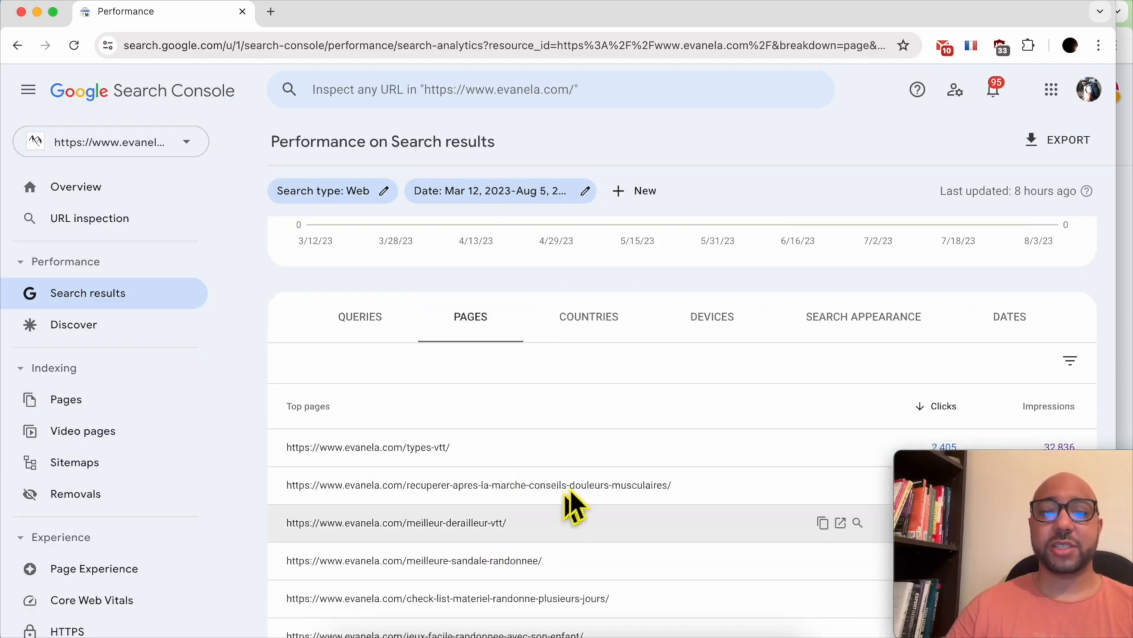
pyautogui.click(596, 320)
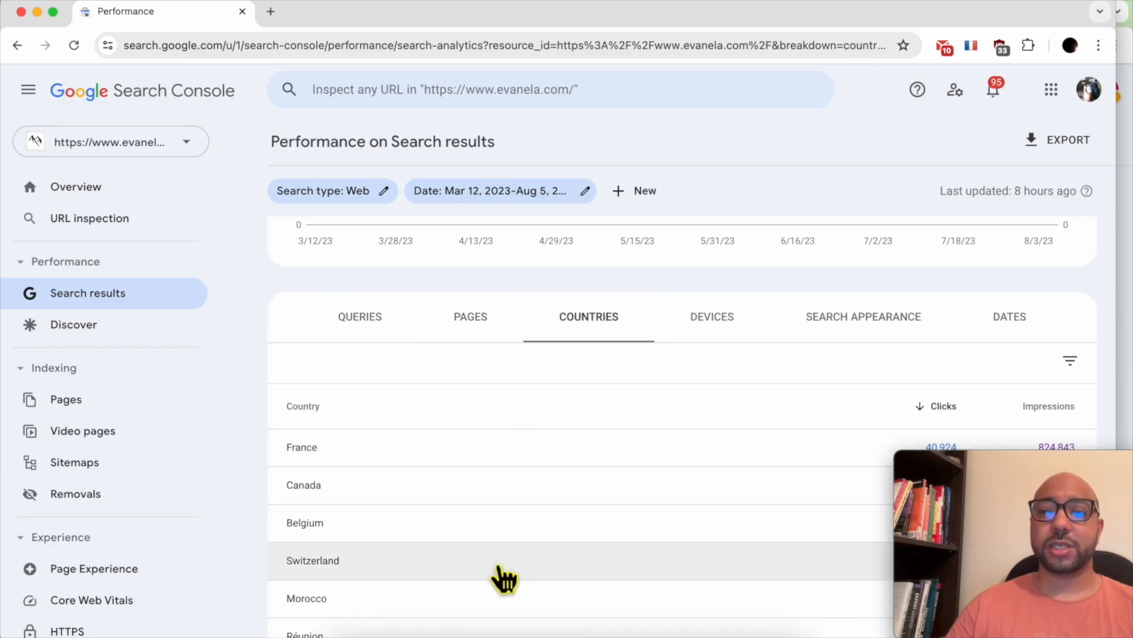